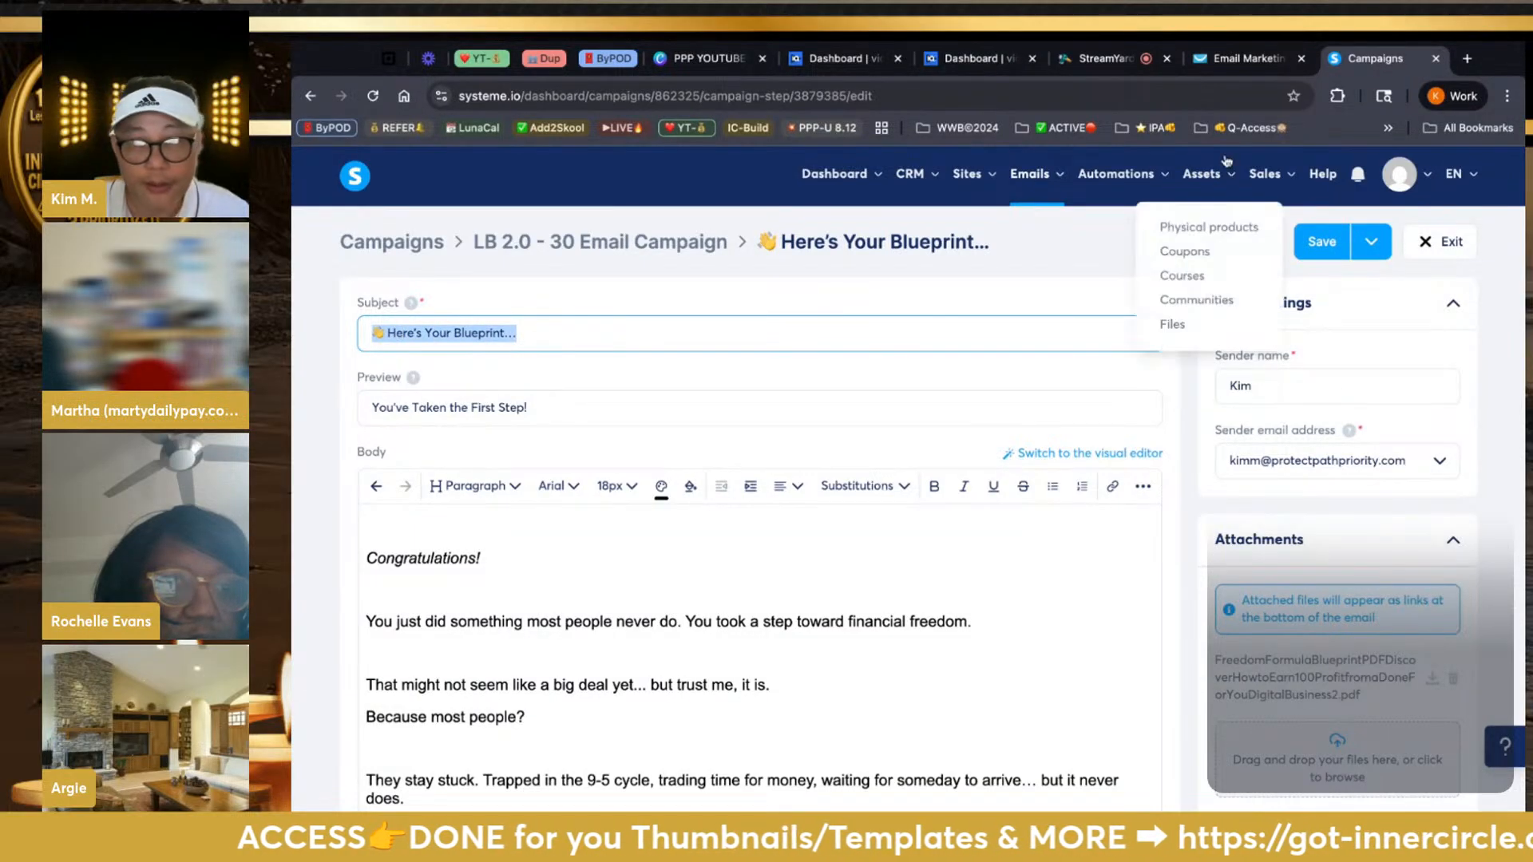
Replace the 'Untitled autoresponder' name with the pasted subject '👋 Here's Your Blueprint…'
click(1248, 58)
drag(854, 344, 598, 337)
text(👋 Here’s Your Blueprint…)
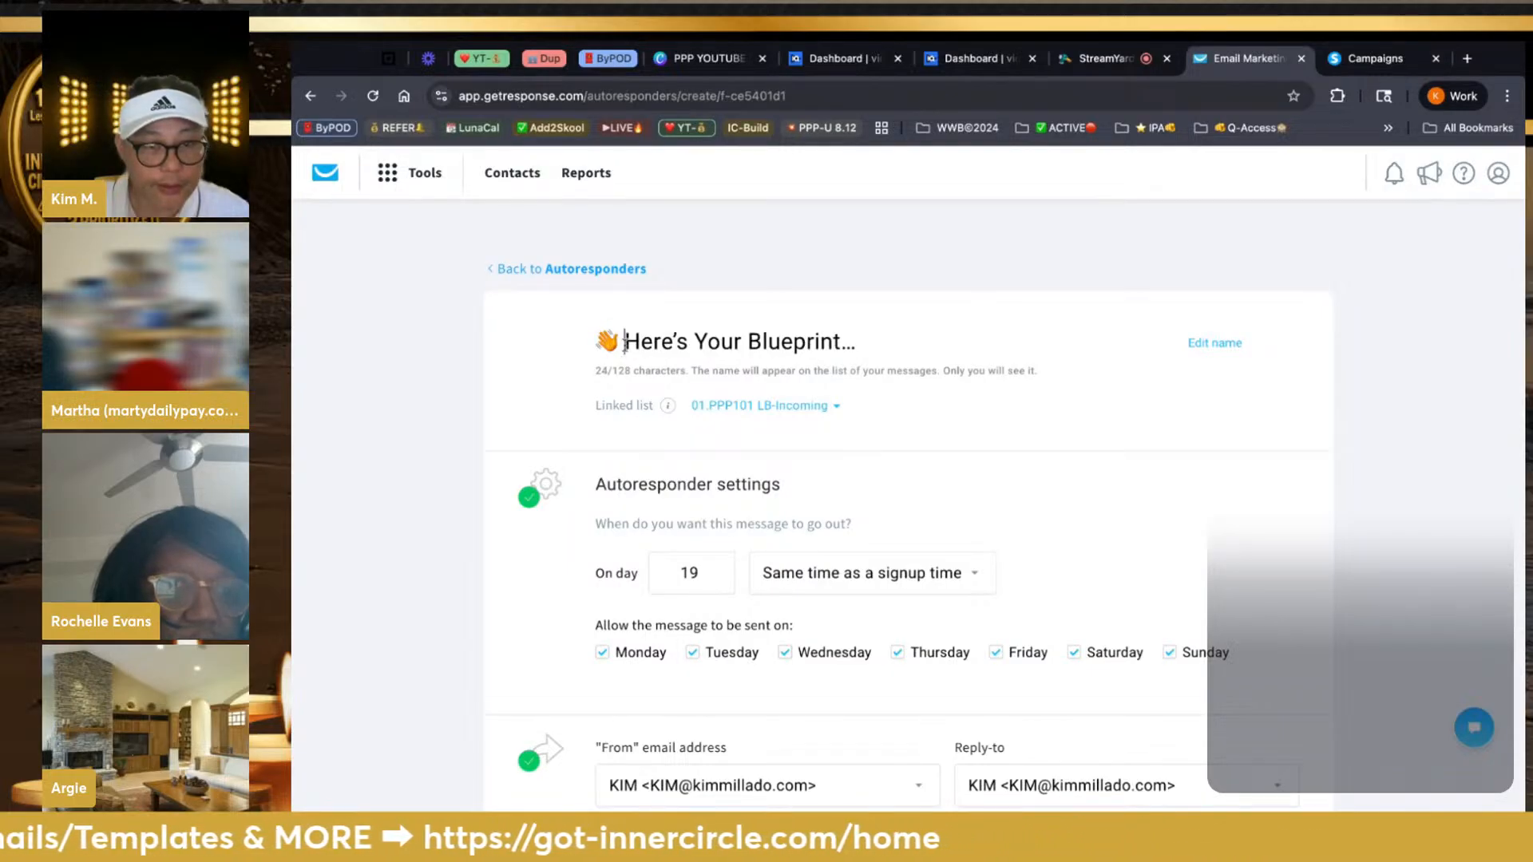
Rename the autoresponder to '01.Here's Your Blueprint…', removing the wave emoji
click(625, 344)
key(BackSpace)
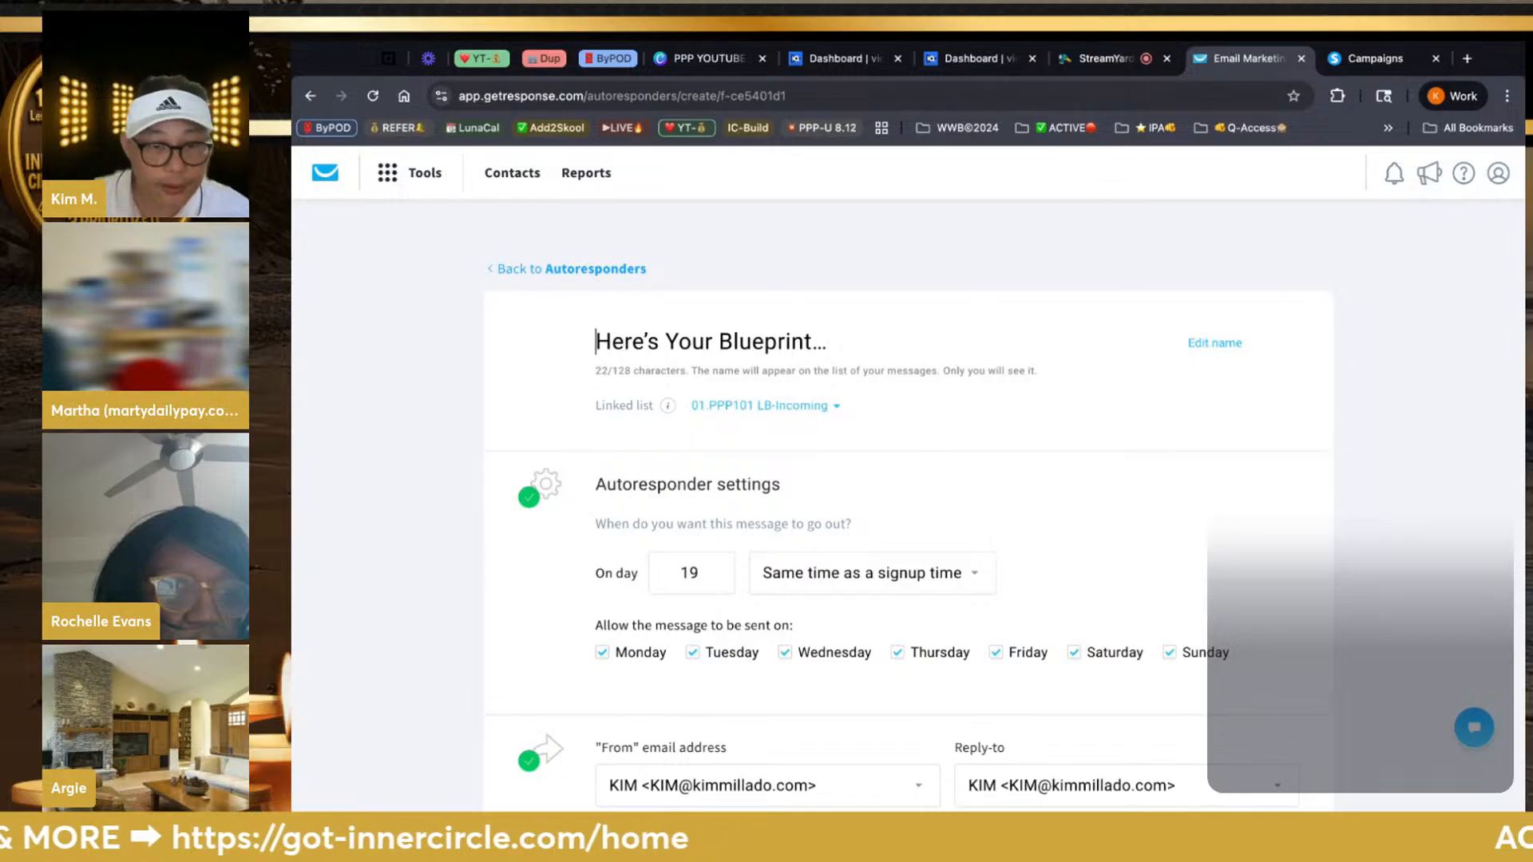
scroll(716, 474, down, 3)
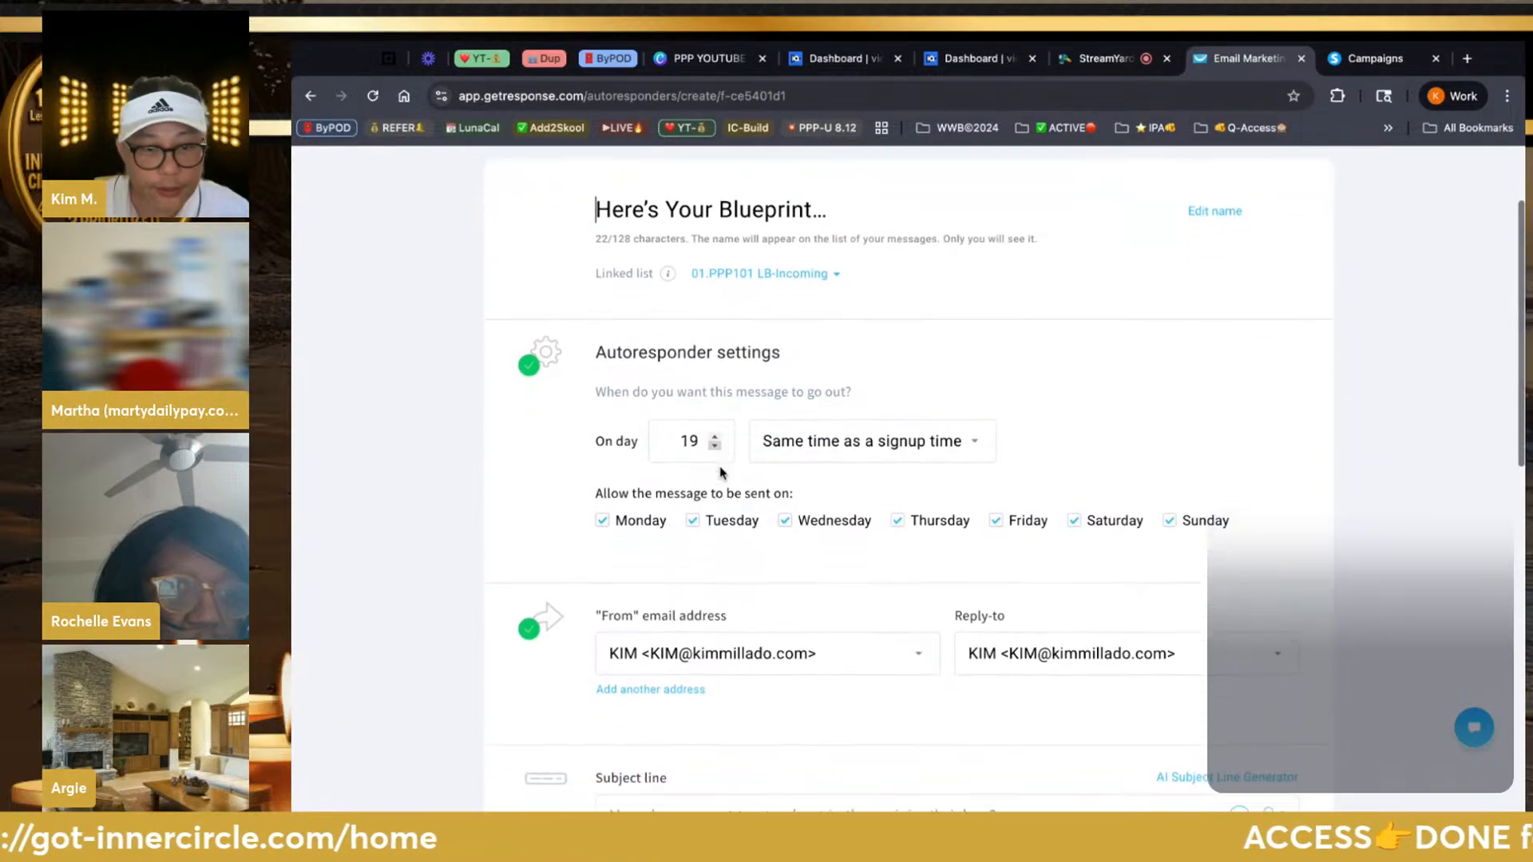
scroll(721, 474, up, 2)
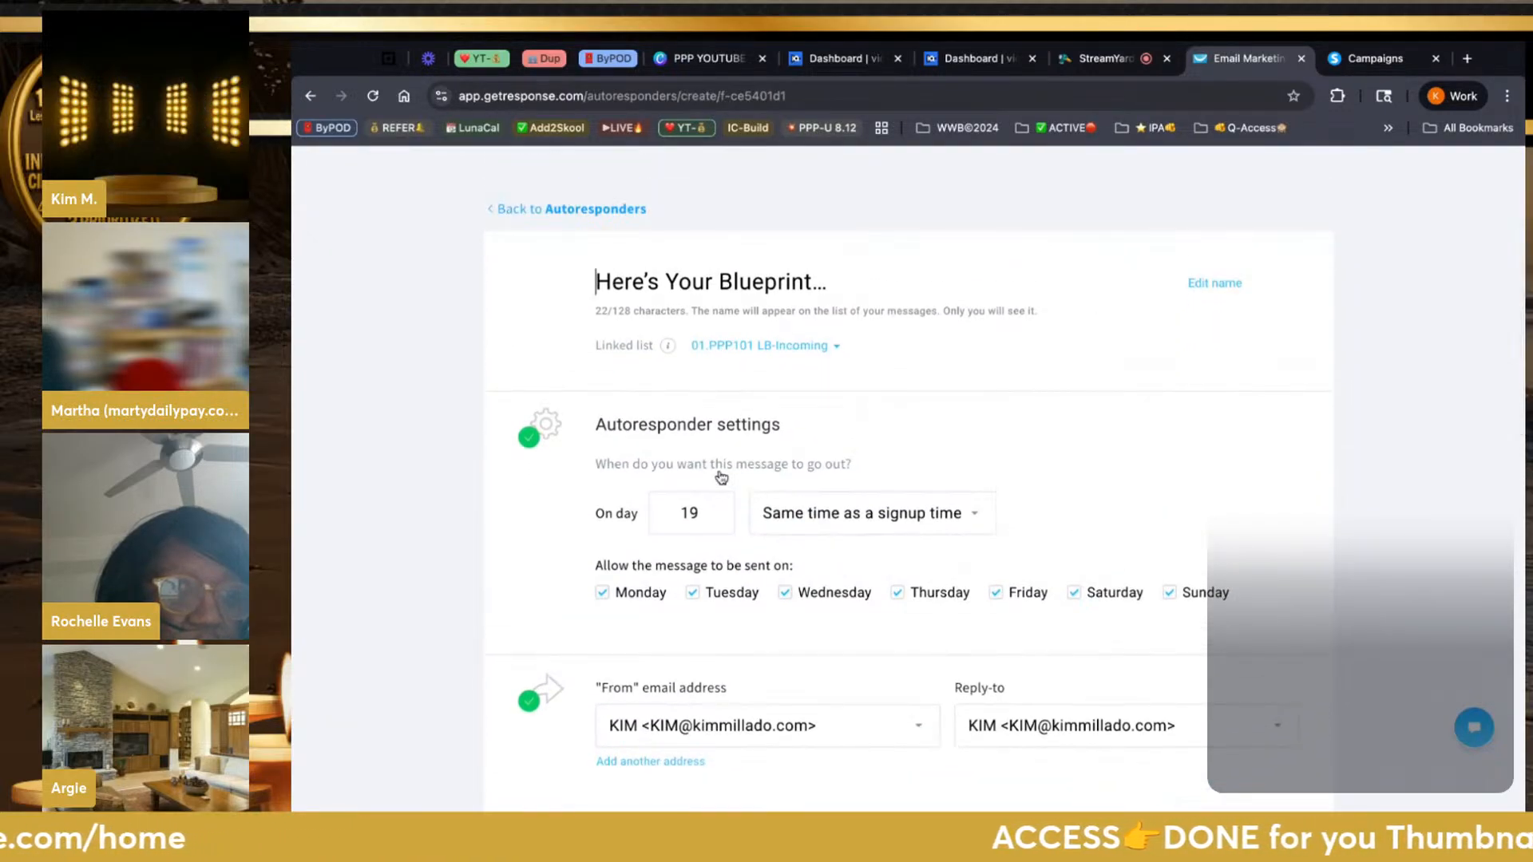
text(01.)
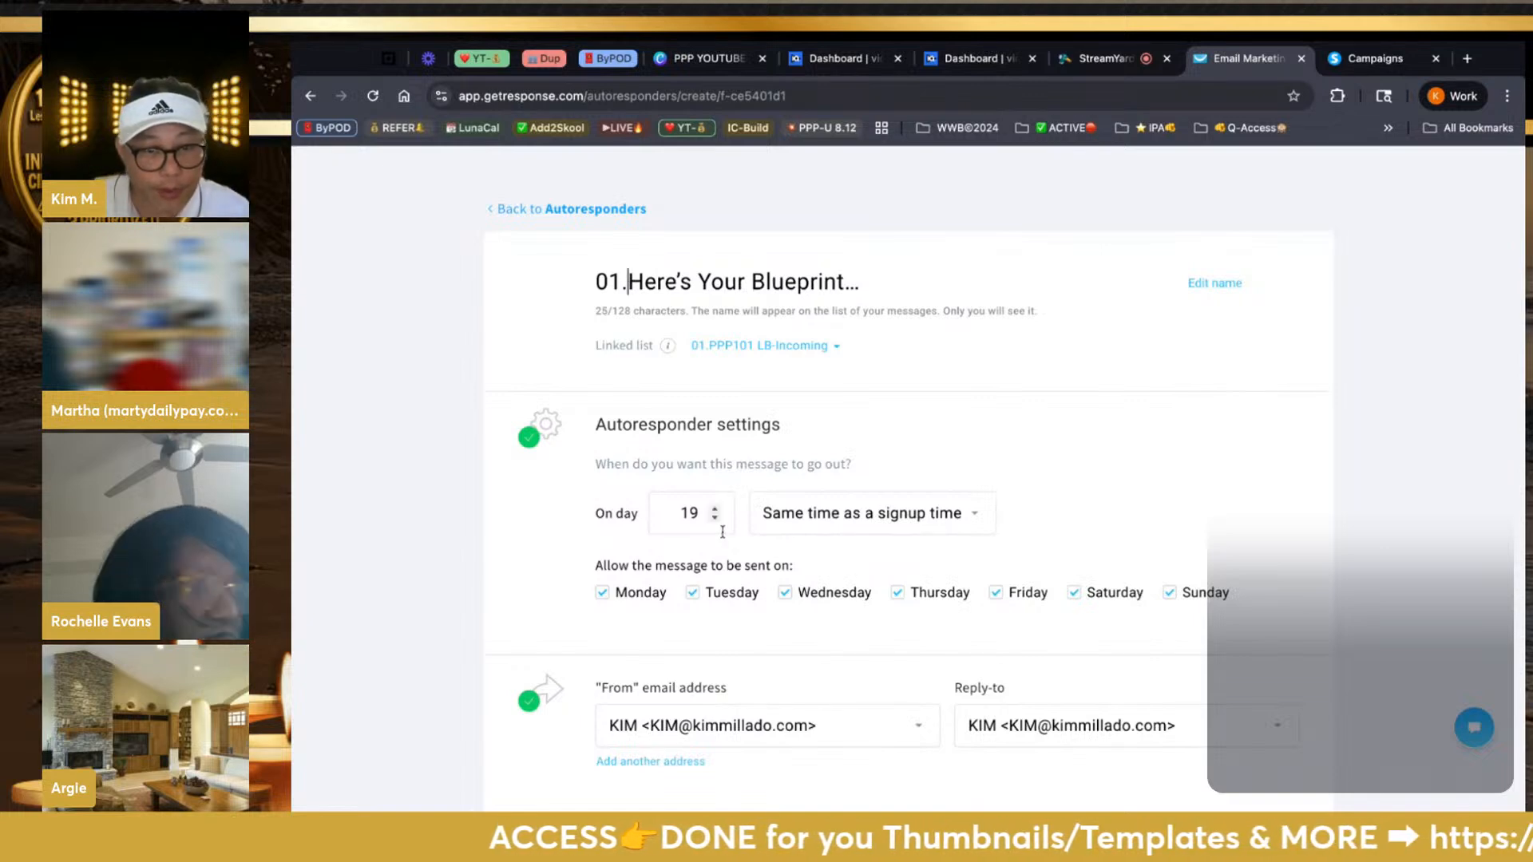
Change the autoresponder's send day from 19 to day 0
click(697, 515)
key(BackSpace)
key(BackSpace)
text(00)
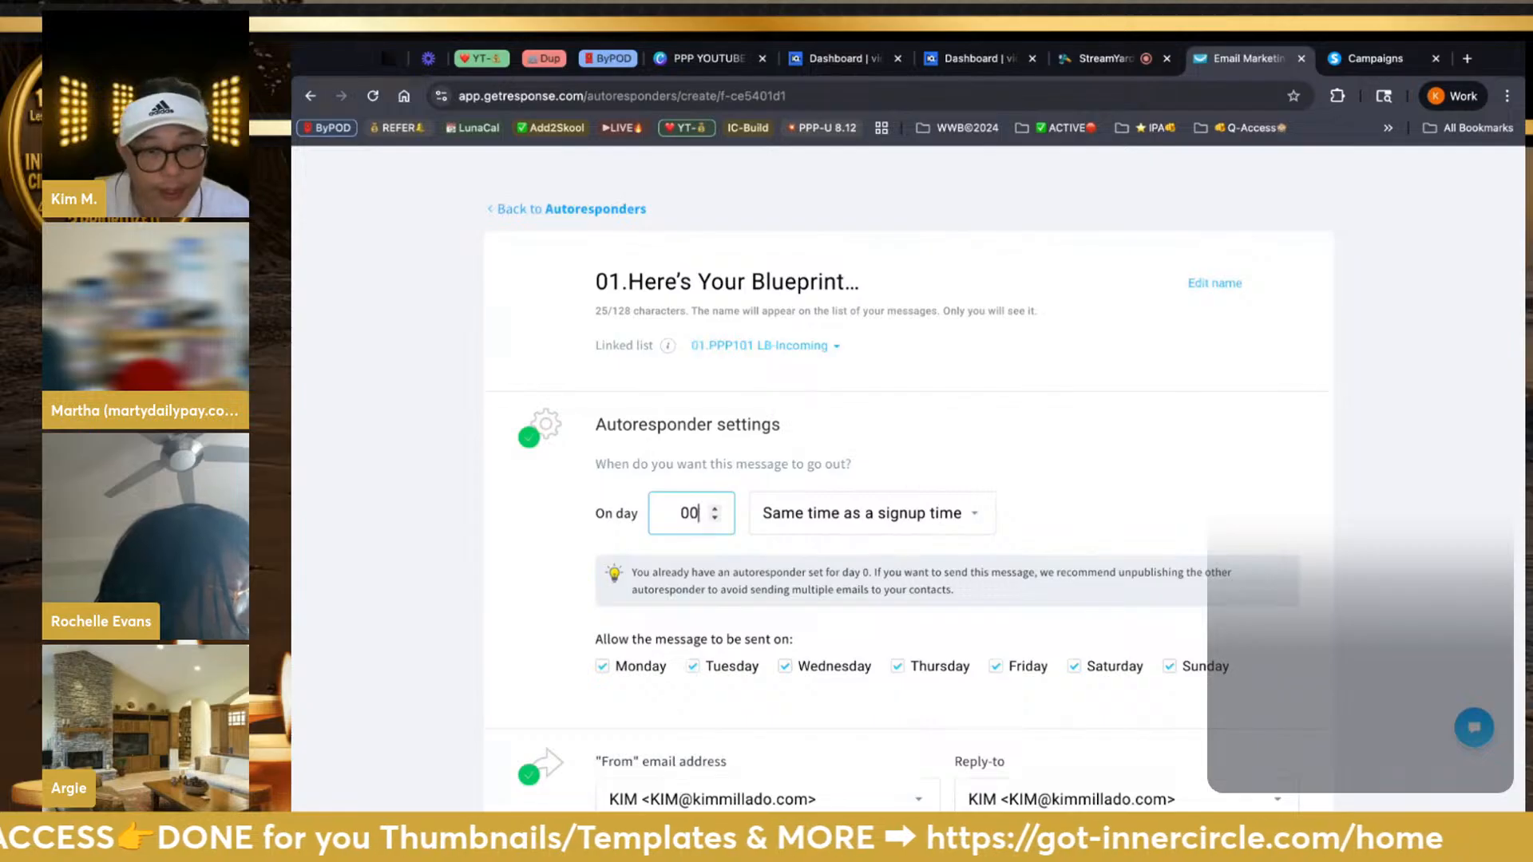
key(BackSpace)
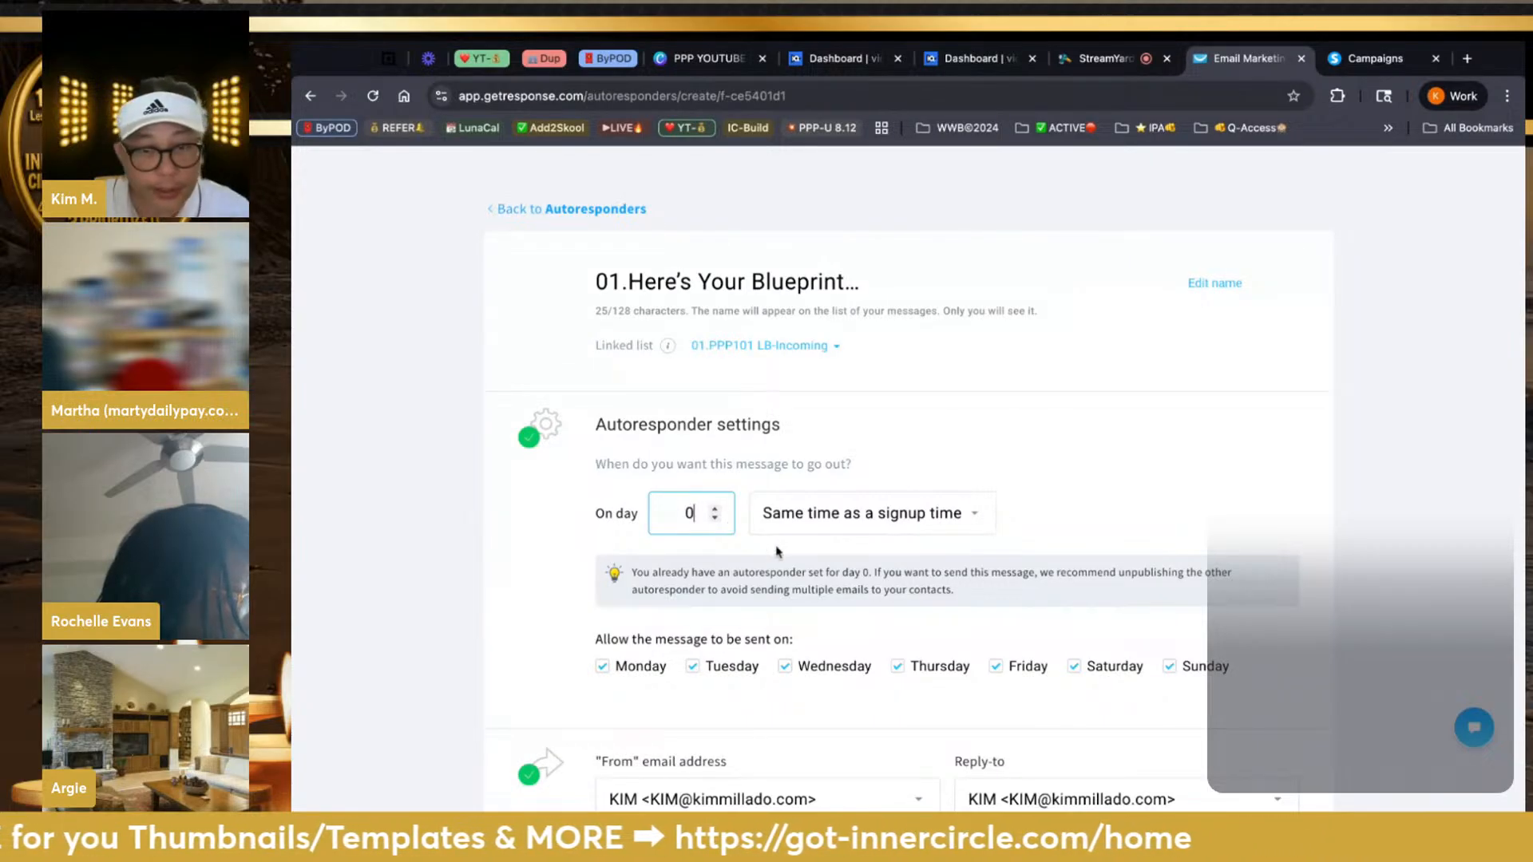
Paste '👋 Here's Your Blueprint…' into the subject line and open a new browser tab
scroll(802, 568, down, 3)
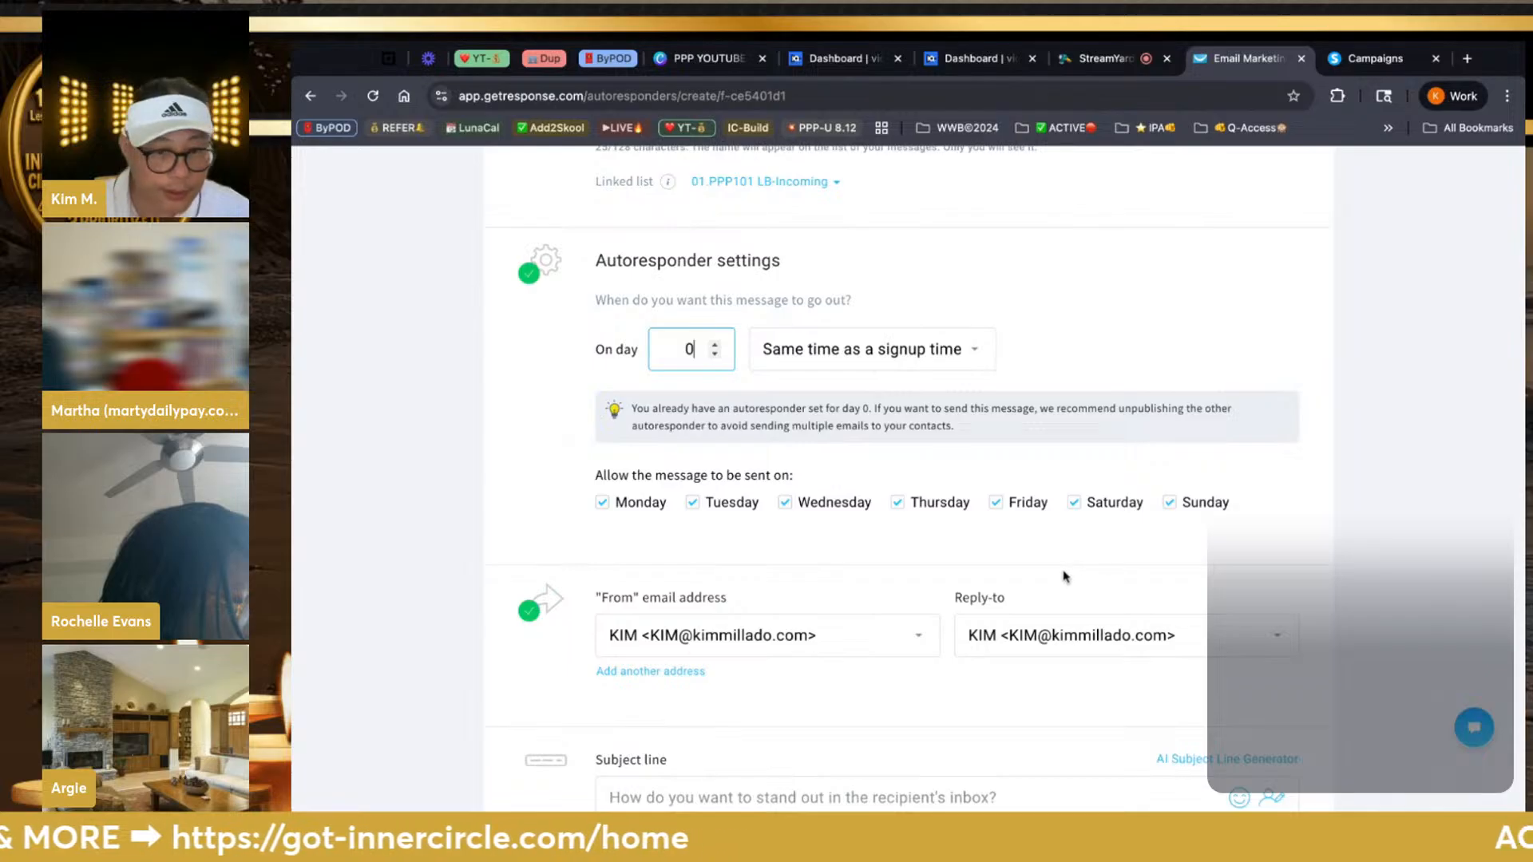
scroll(1064, 577, down, 5)
click(888, 532)
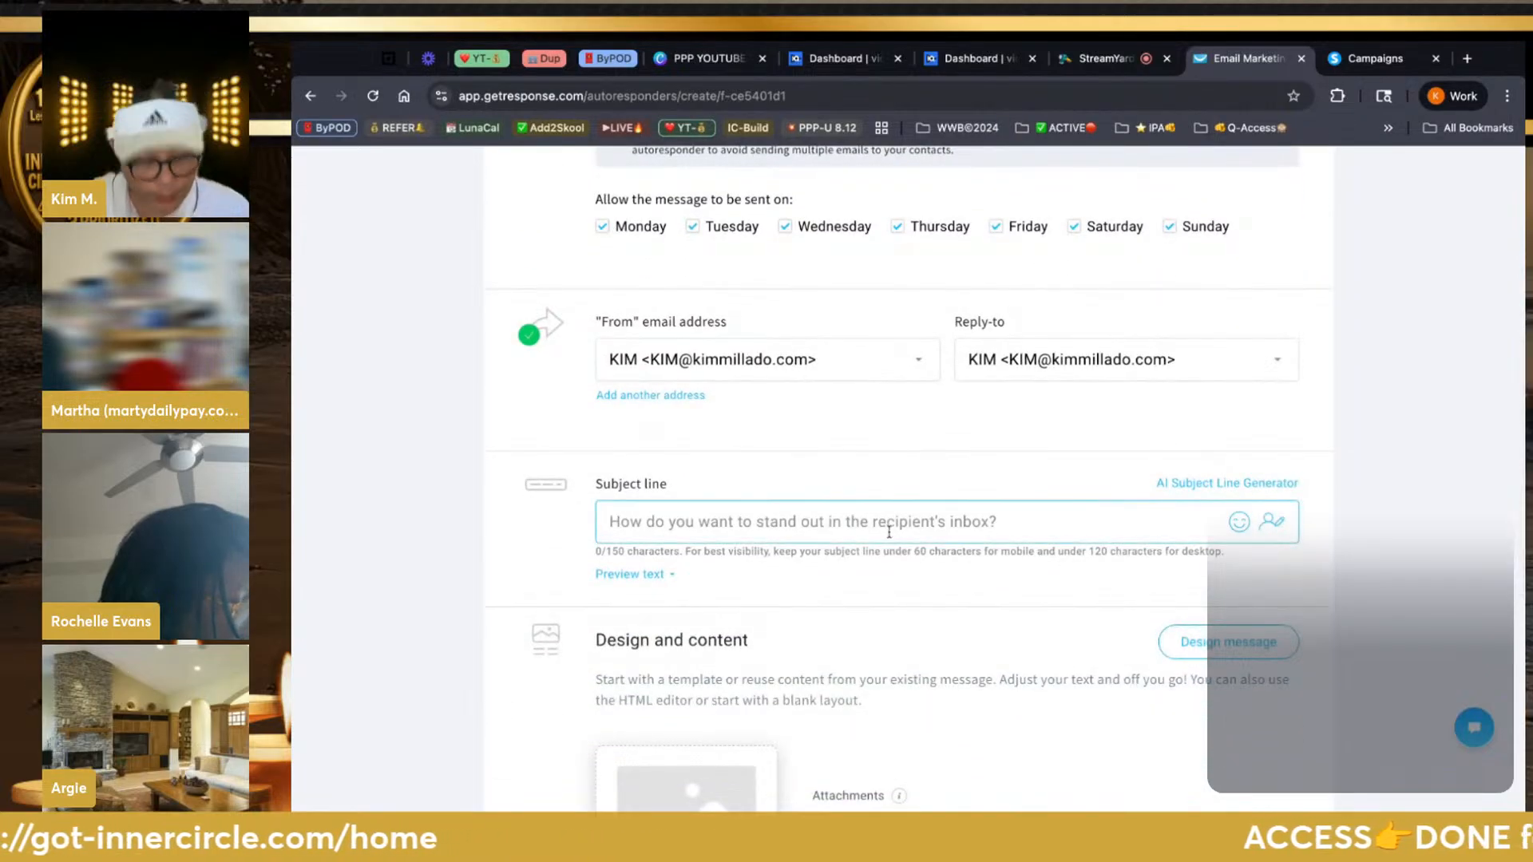
text(👋 Here’s Your Blueprint…)
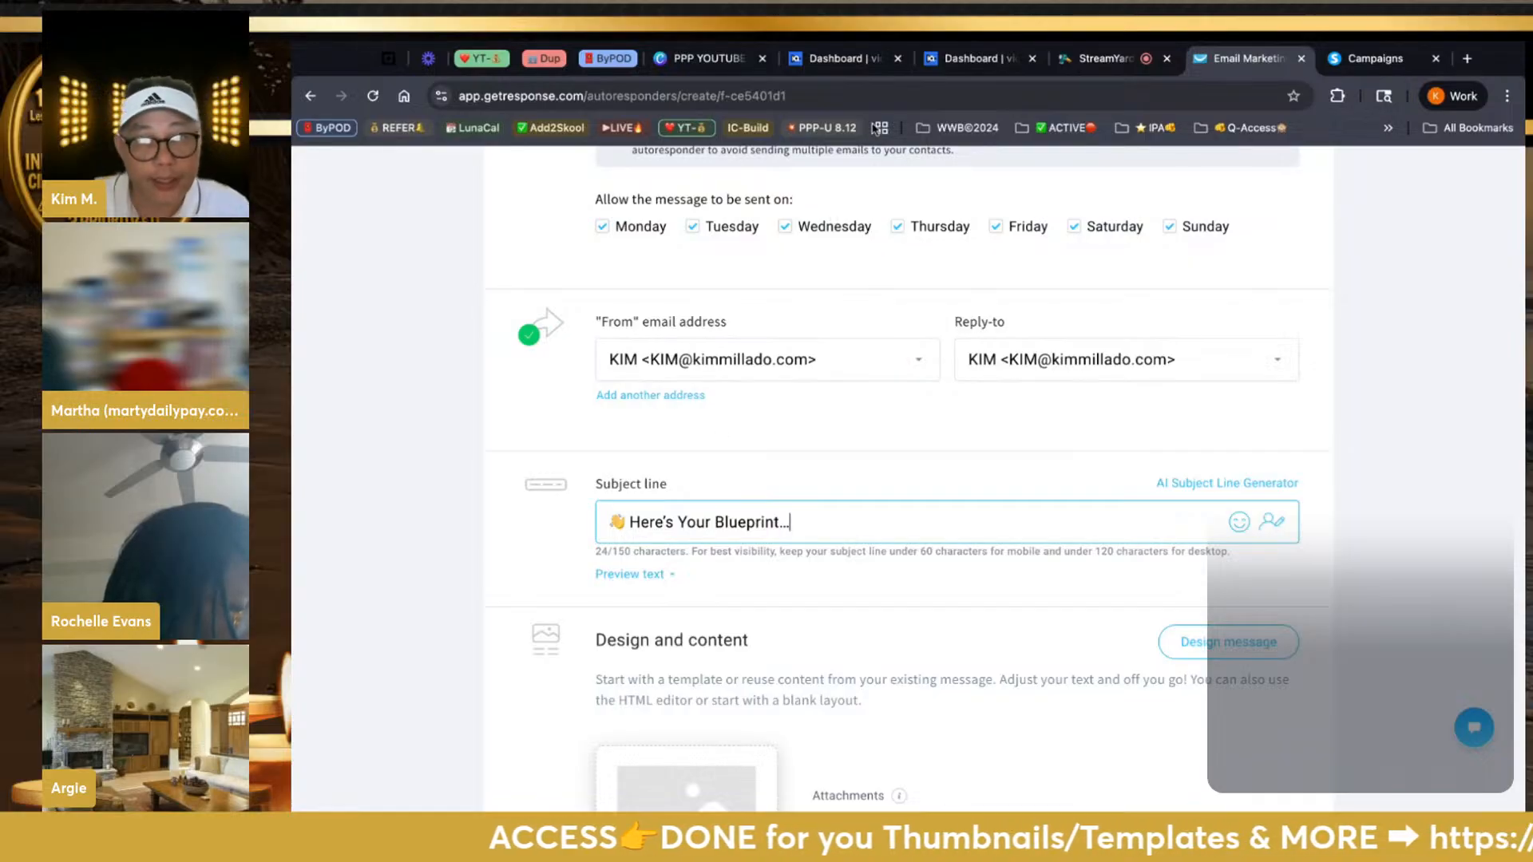
key(ctrl+t)
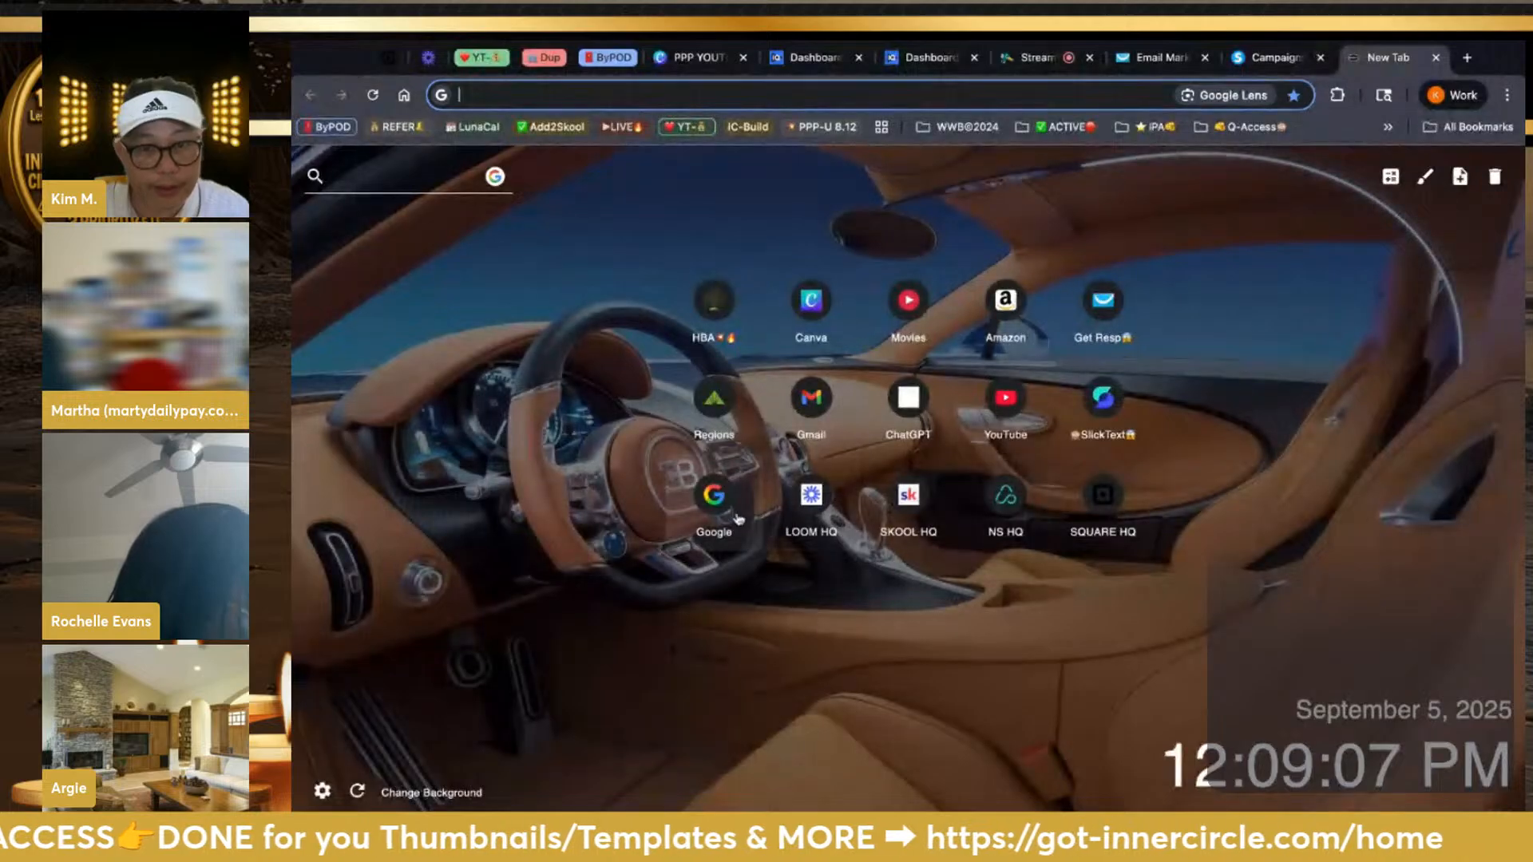
Browse past Blueprint emails in Gmail's 2.0 HBA Emails-Auto label, then return to GetResponse
click(811, 407)
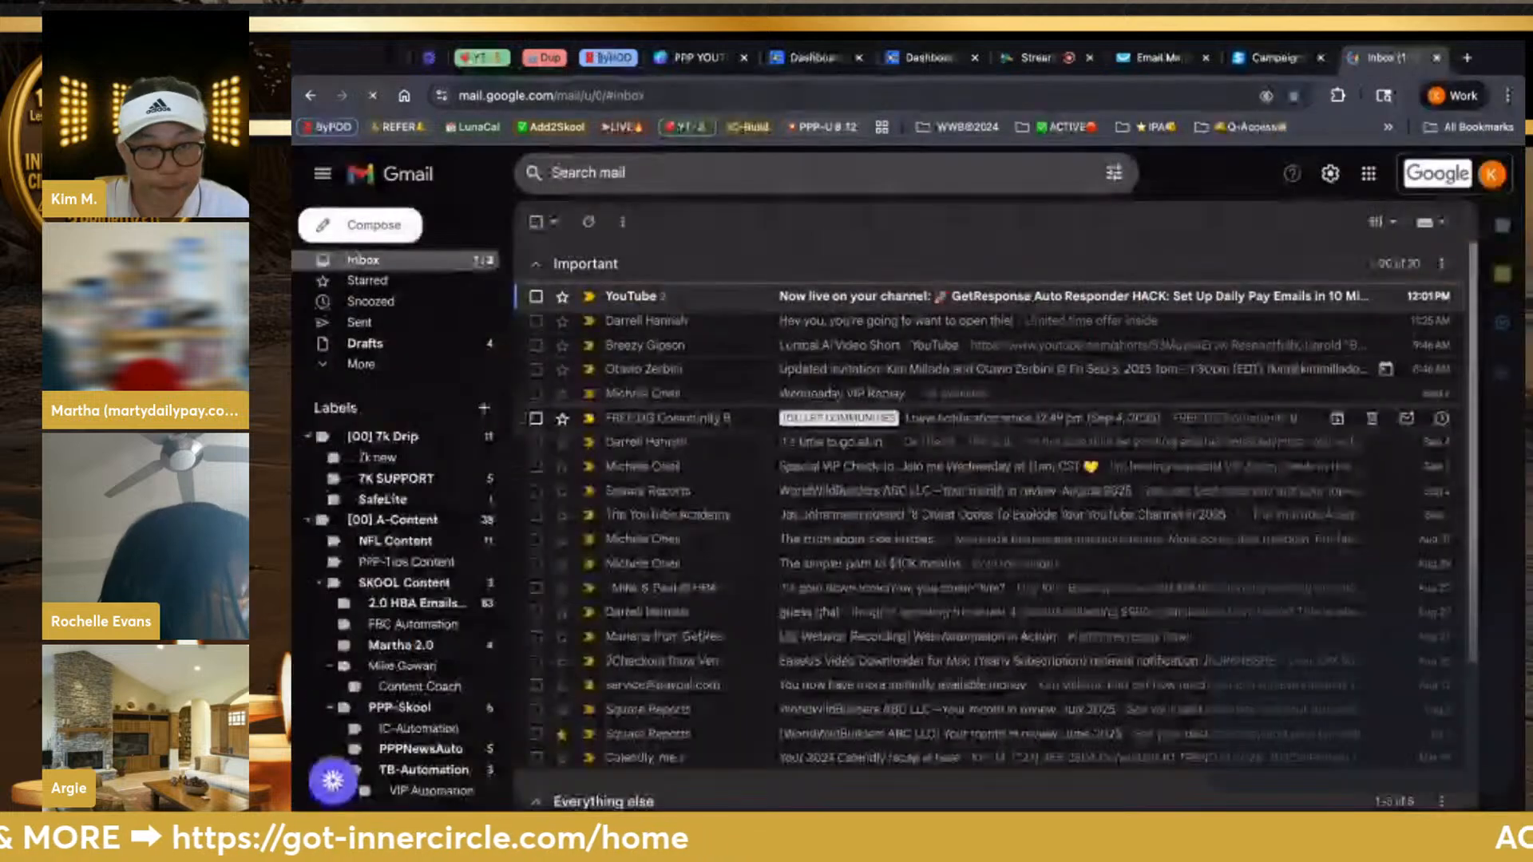
scroll(435, 568, down, 1)
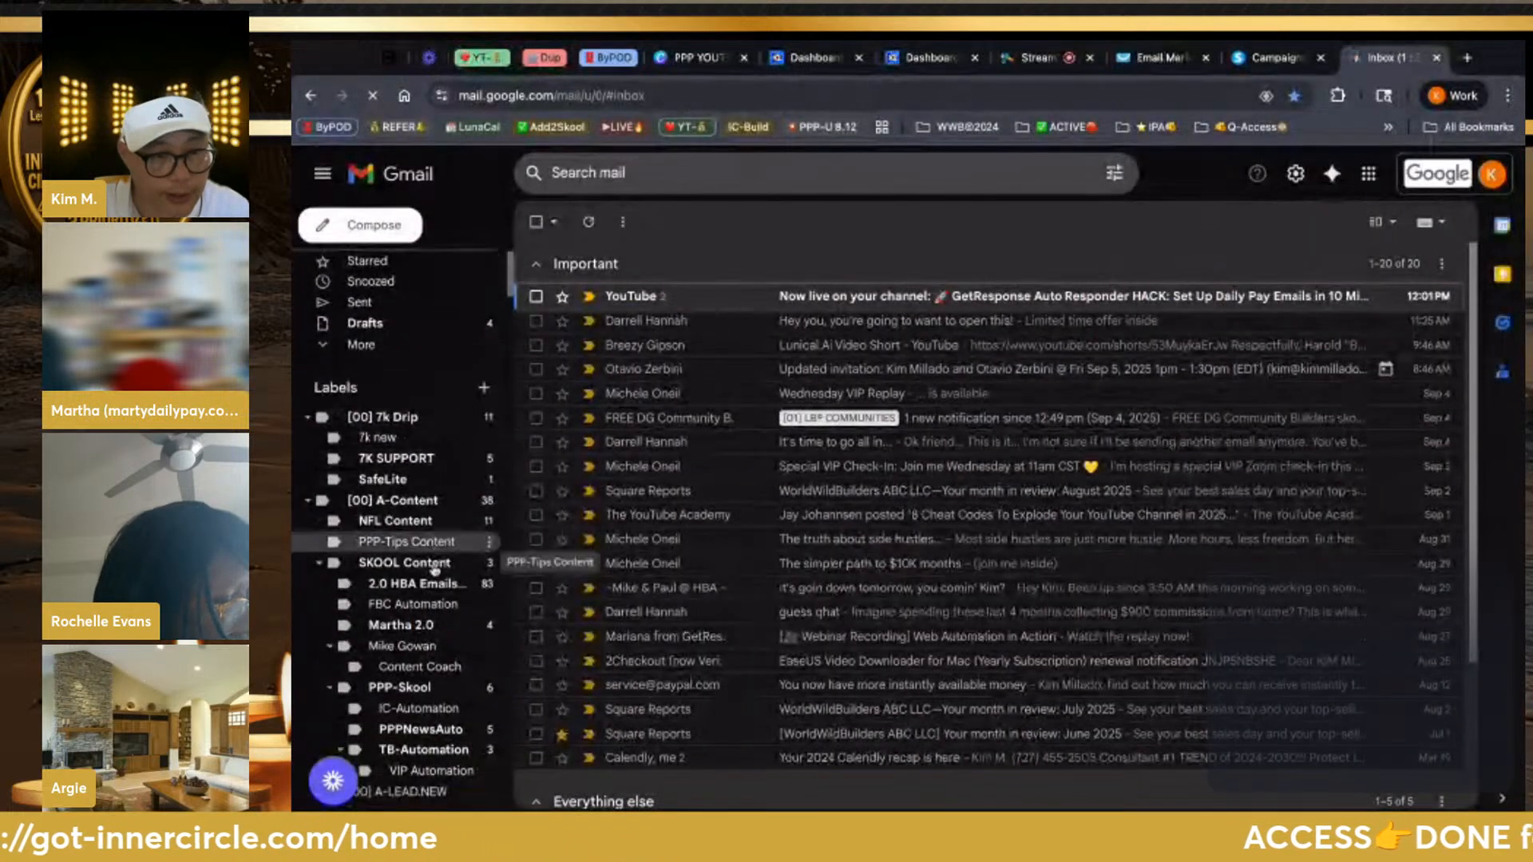
scroll(435, 559, down, 2)
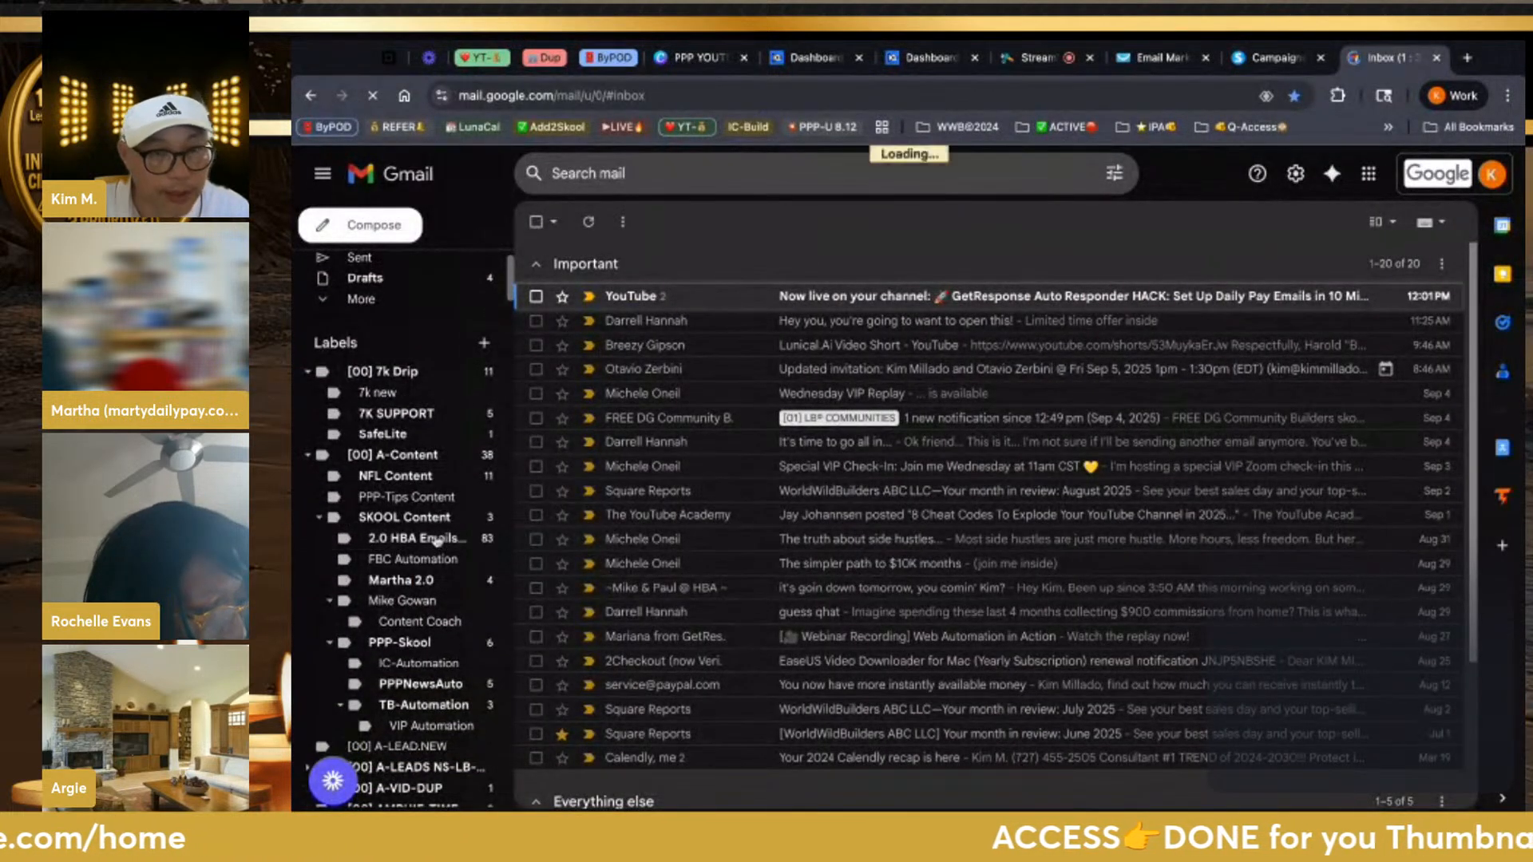
click(431, 538)
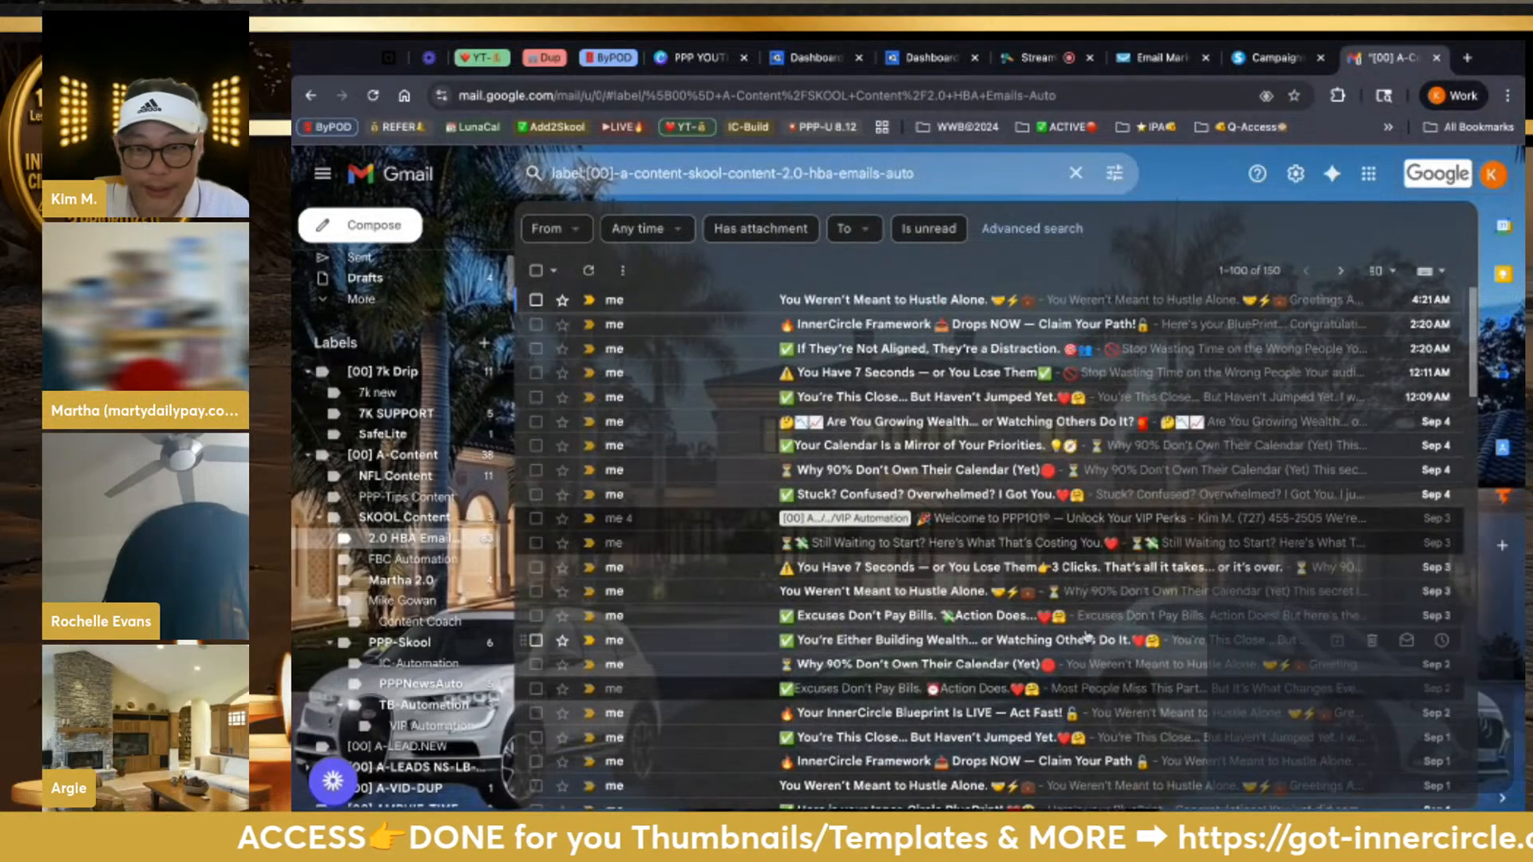
scroll(1086, 635, down, 3)
scroll(1086, 635, down, 2)
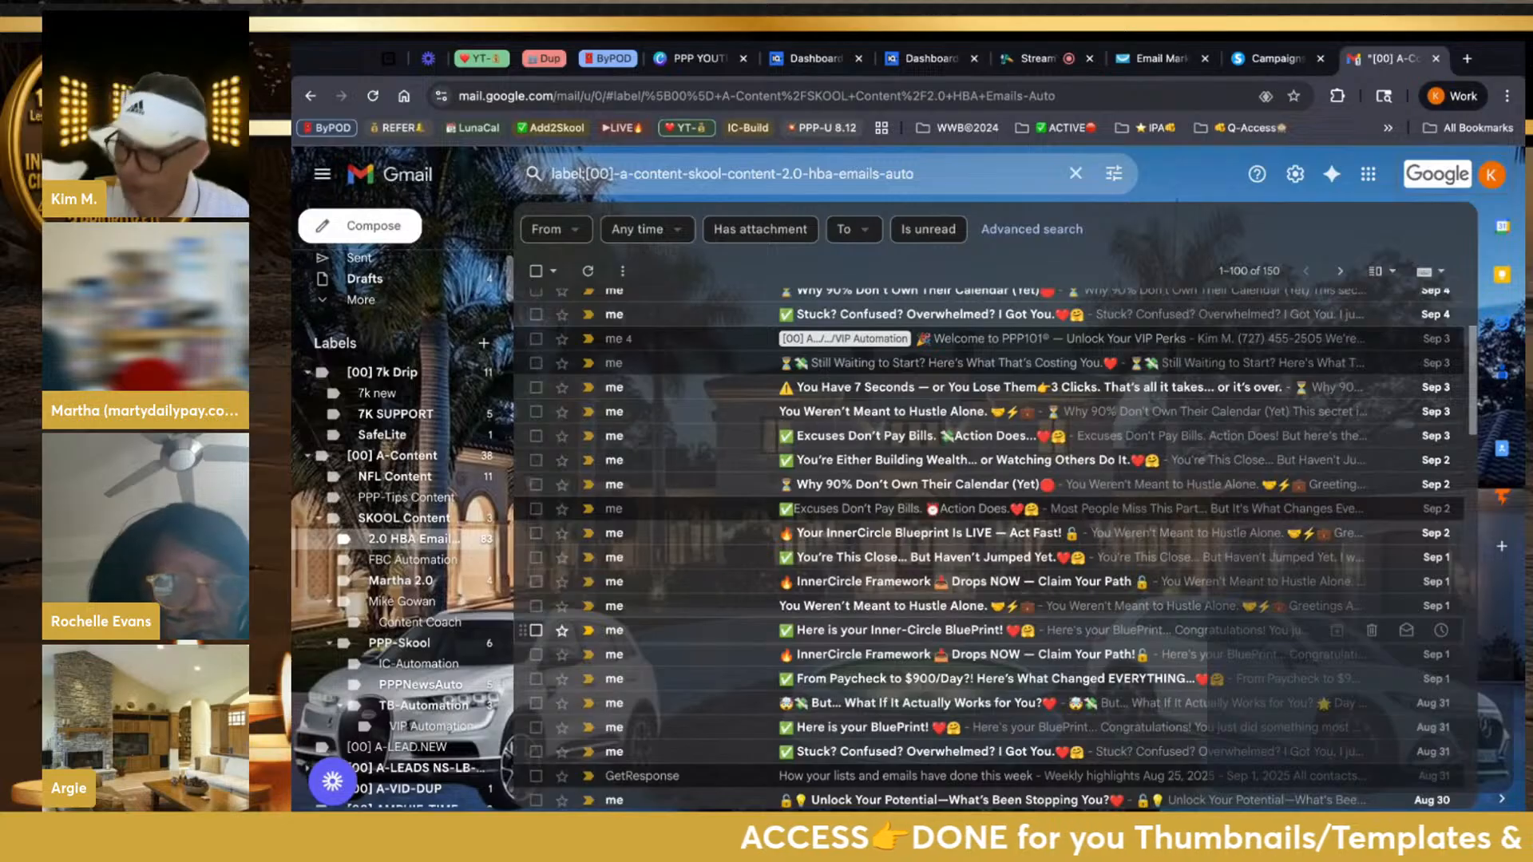
click(1170, 68)
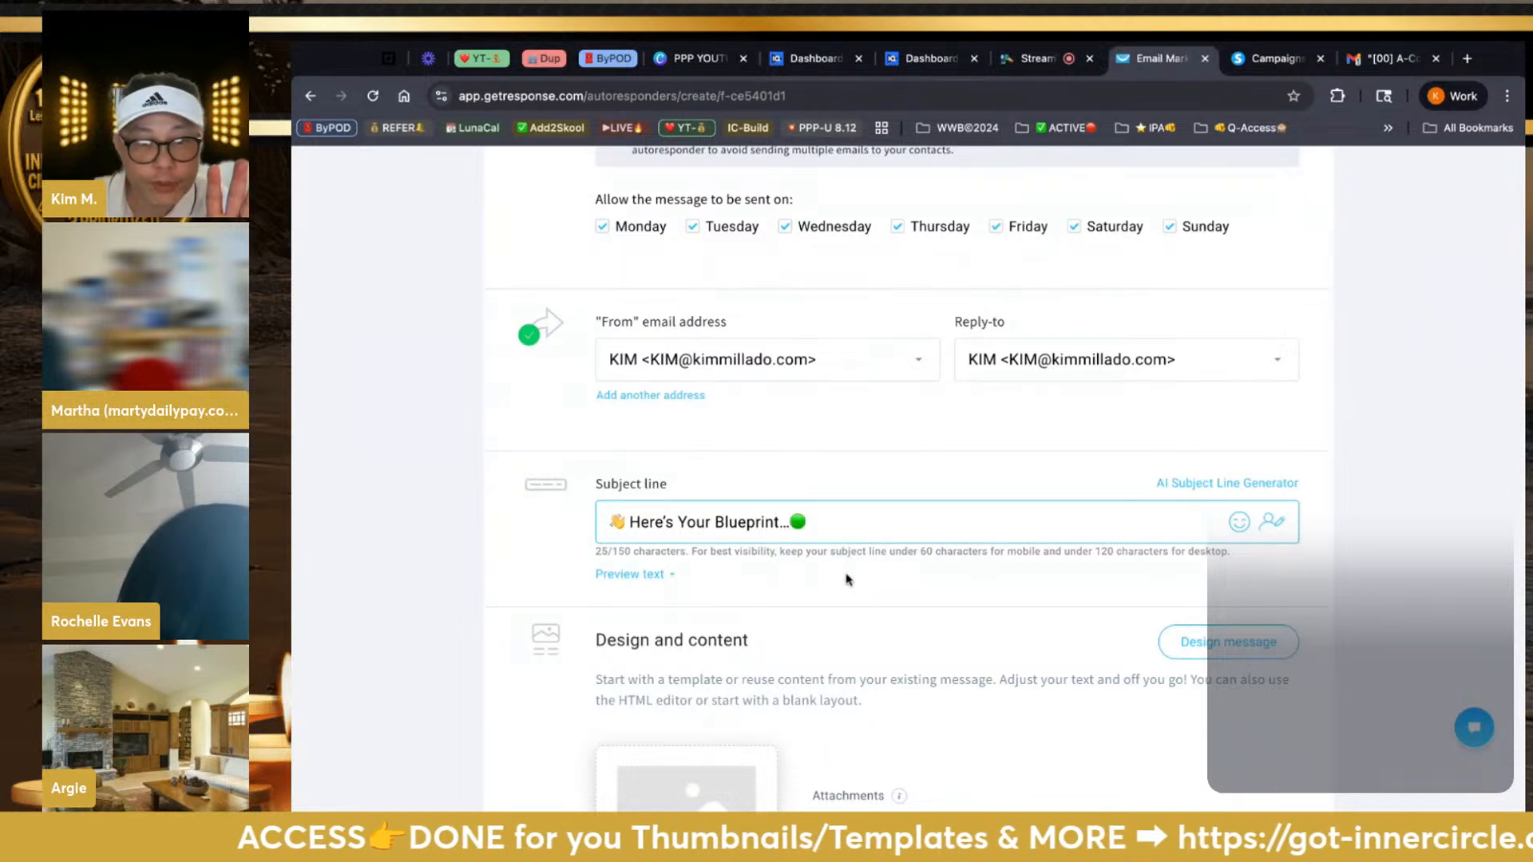
Start the message content and look through the blank layouts and saved custom templates
scroll(839, 584, down, 3)
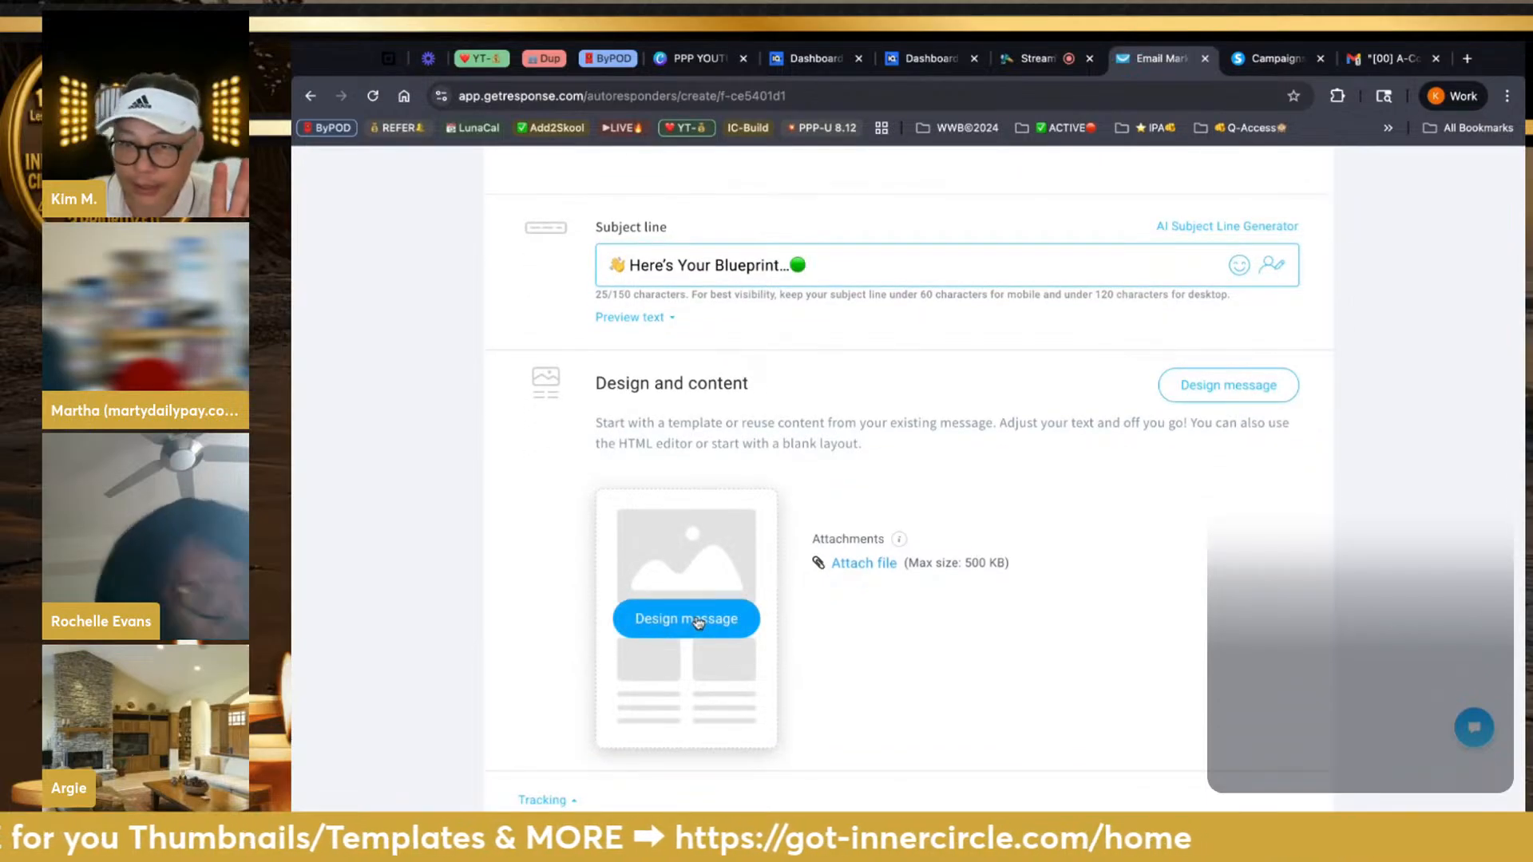
click(698, 623)
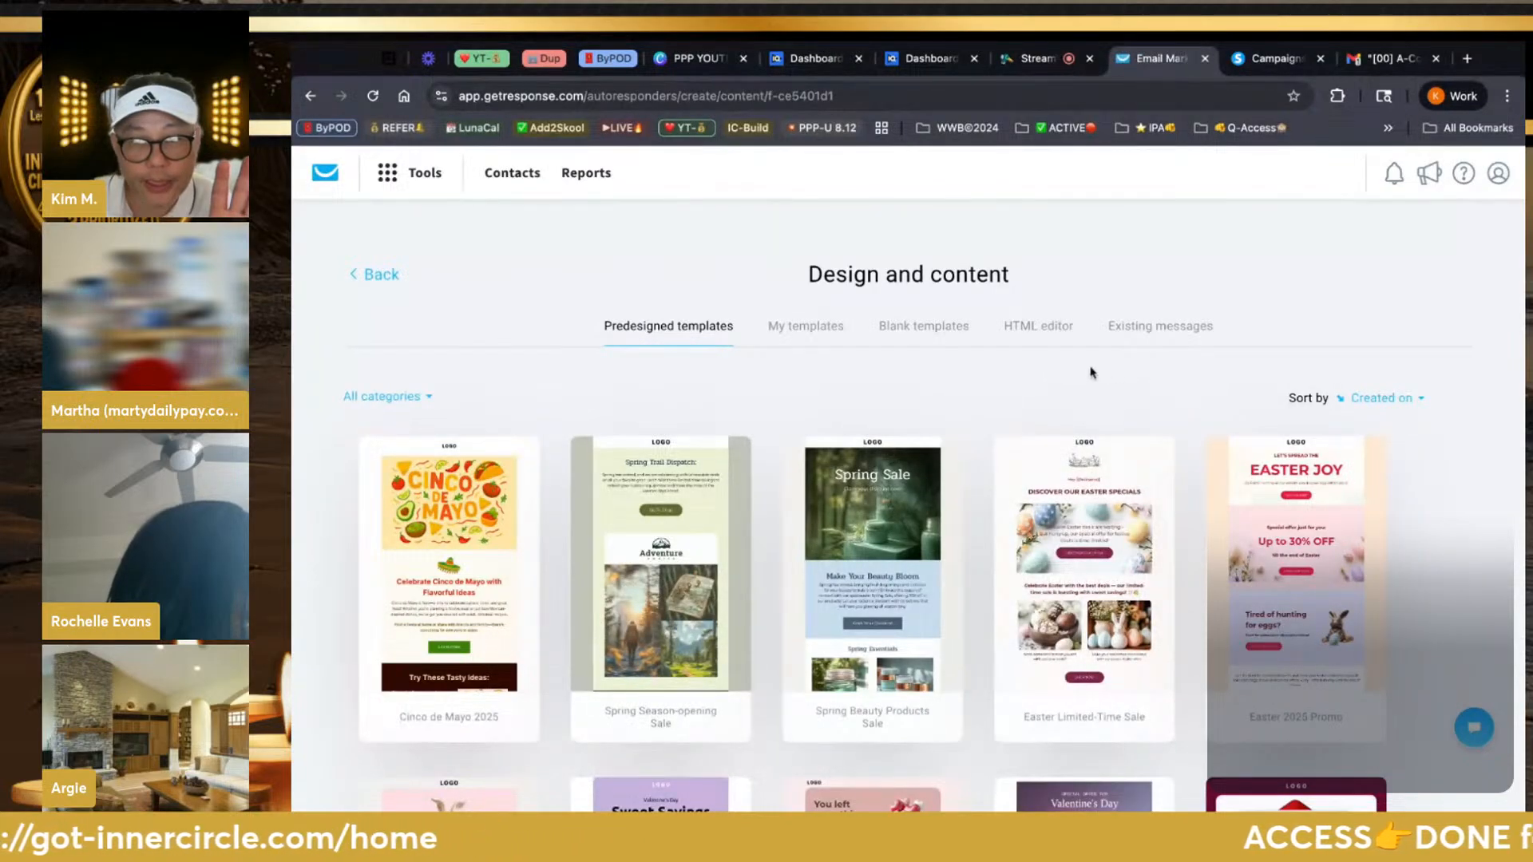
click(929, 331)
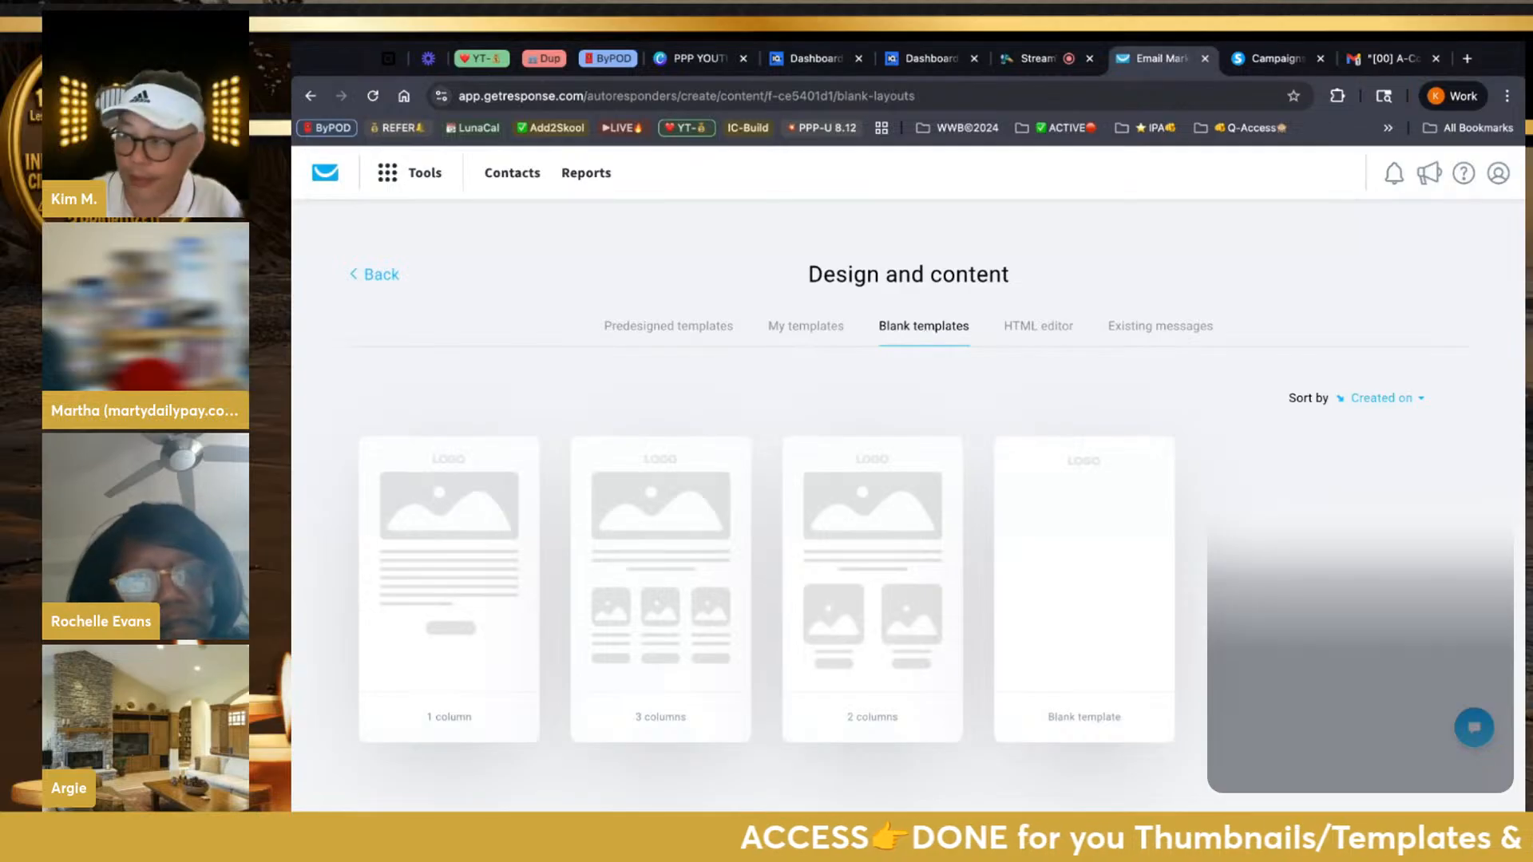
click(821, 327)
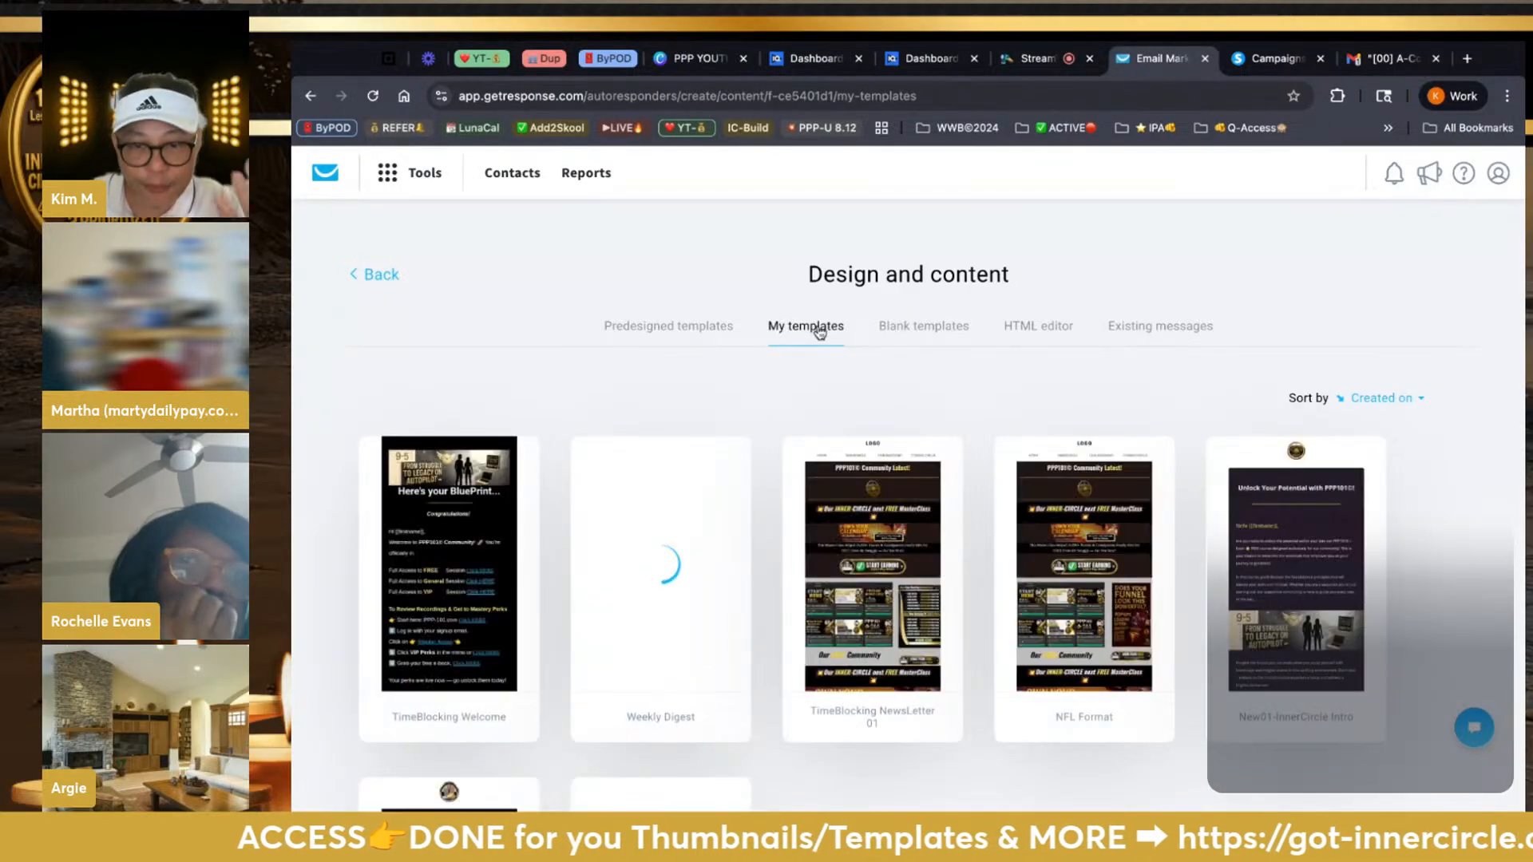
scroll(854, 608, down, 5)
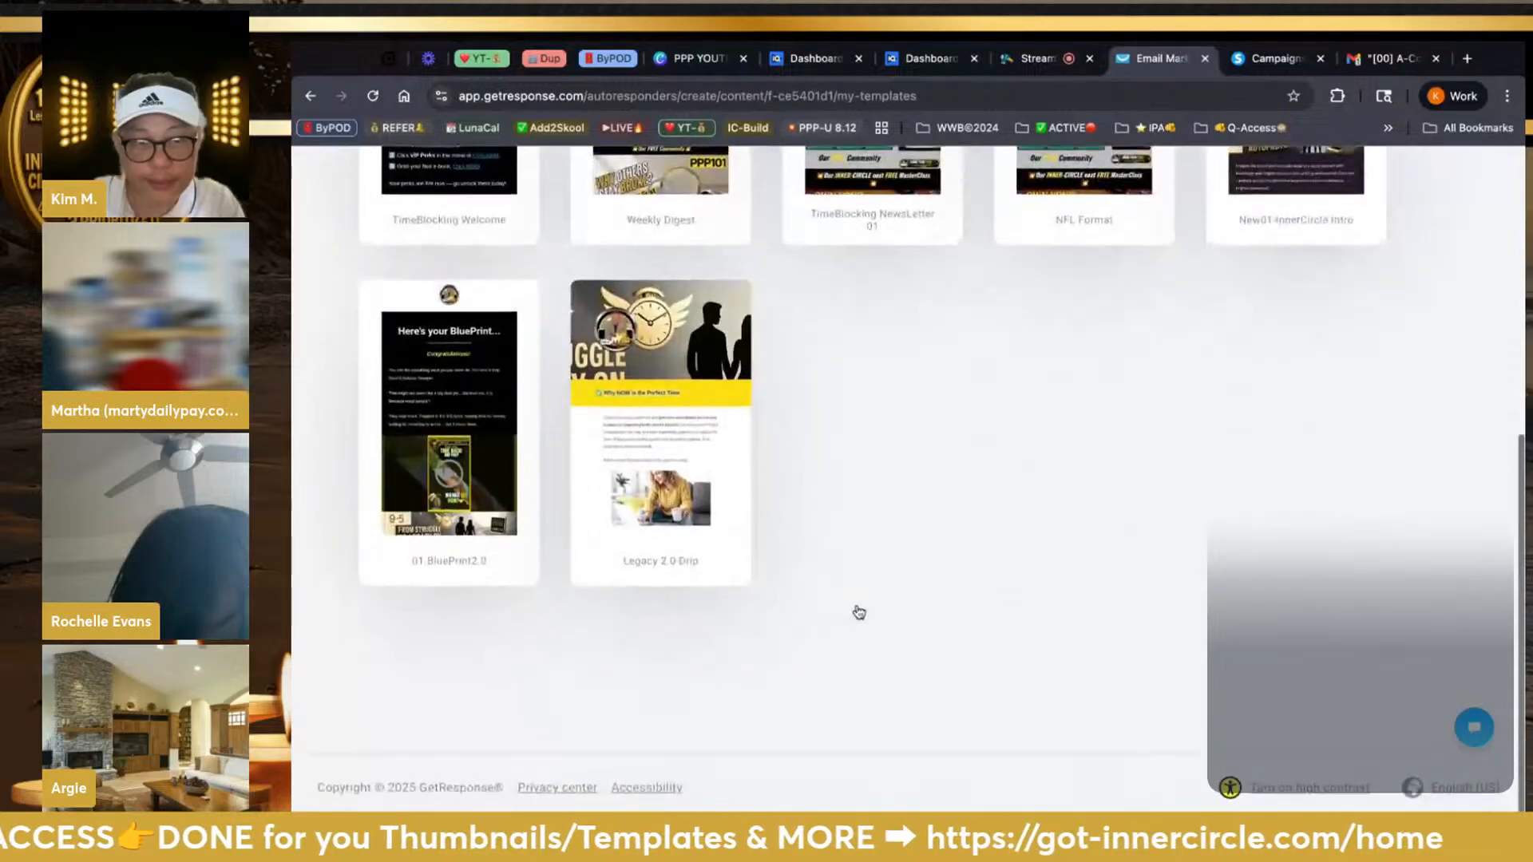
scroll(859, 612, up, 5)
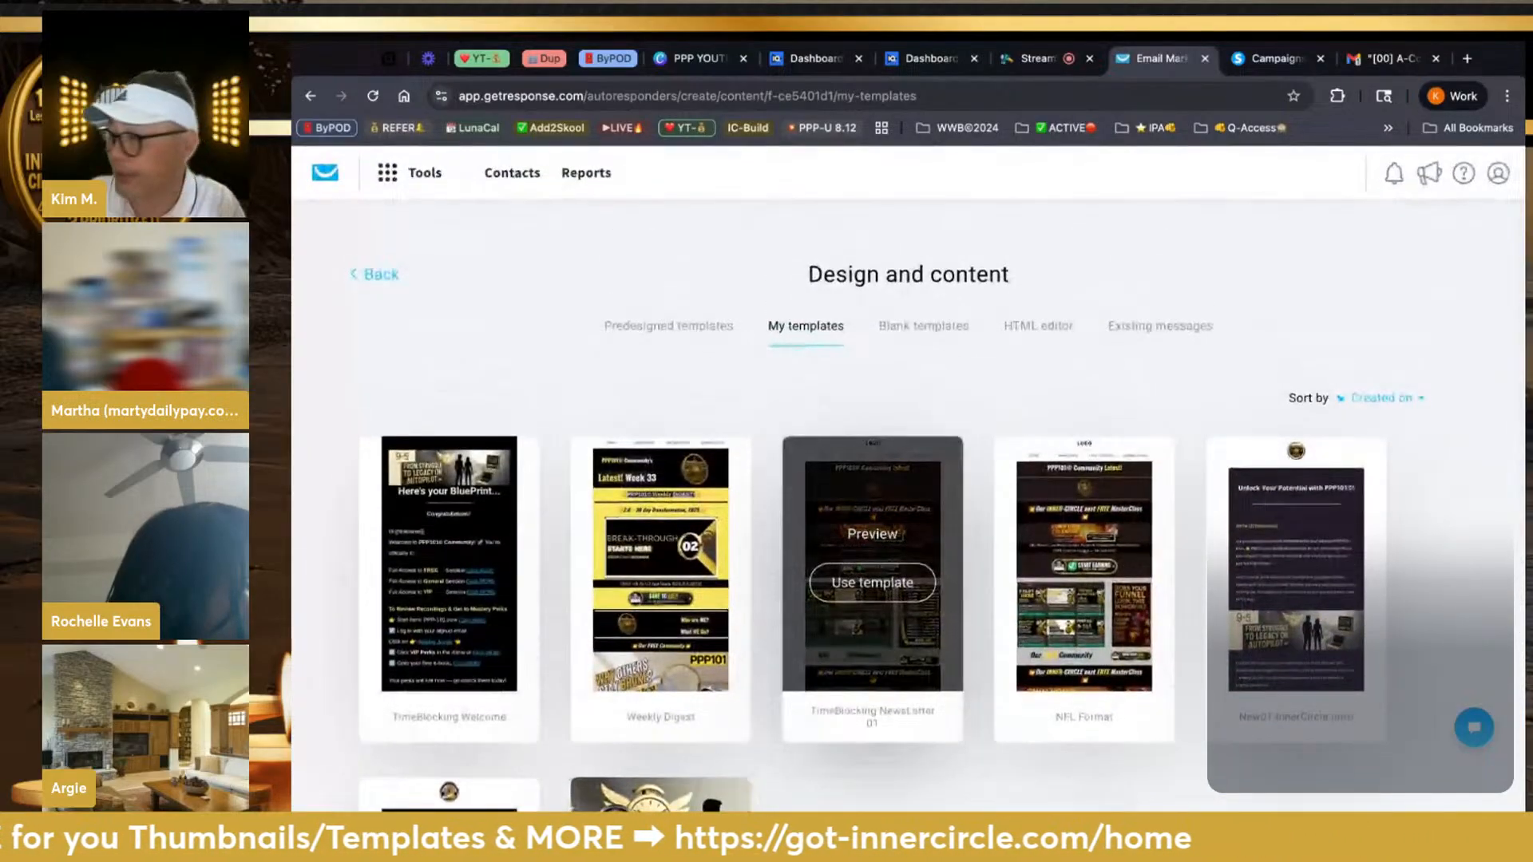
click(948, 335)
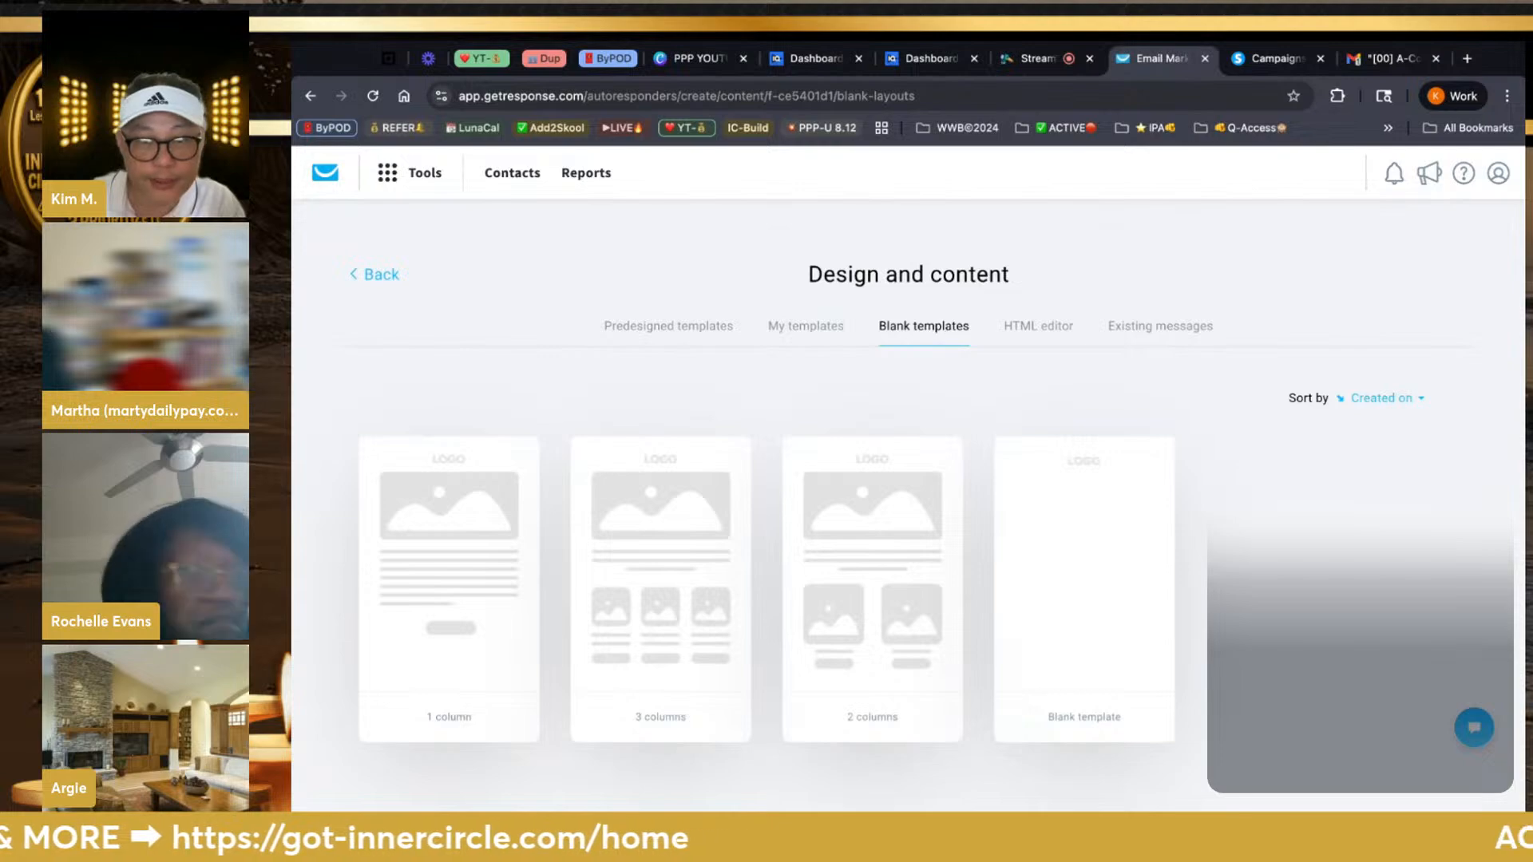
Scroll the predesigned templates to the dark Financial Premium Newsletter Kickoff design
click(703, 337)
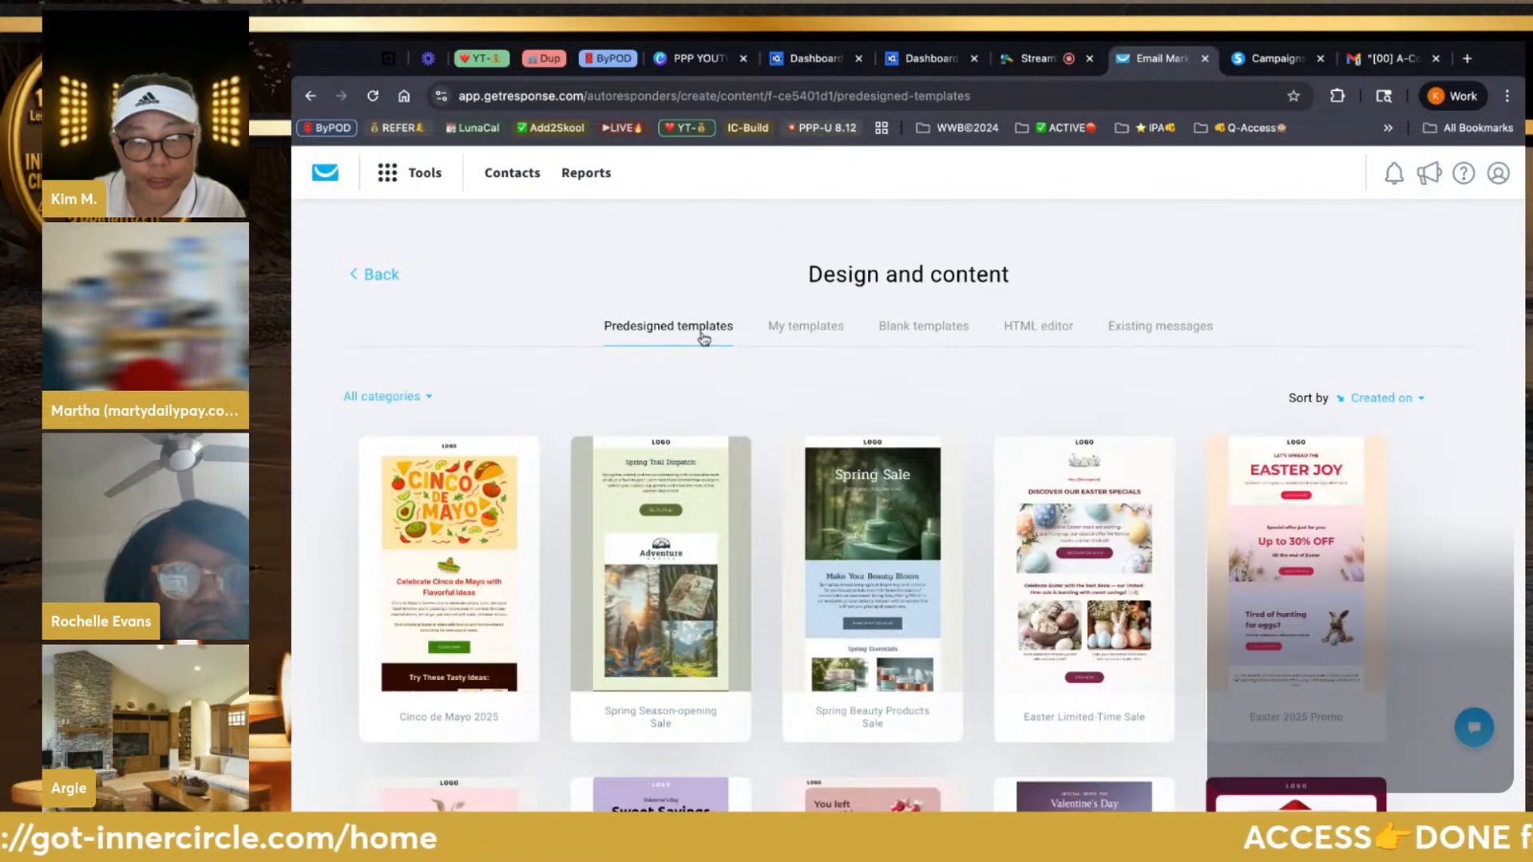
scroll(713, 479, down, 5)
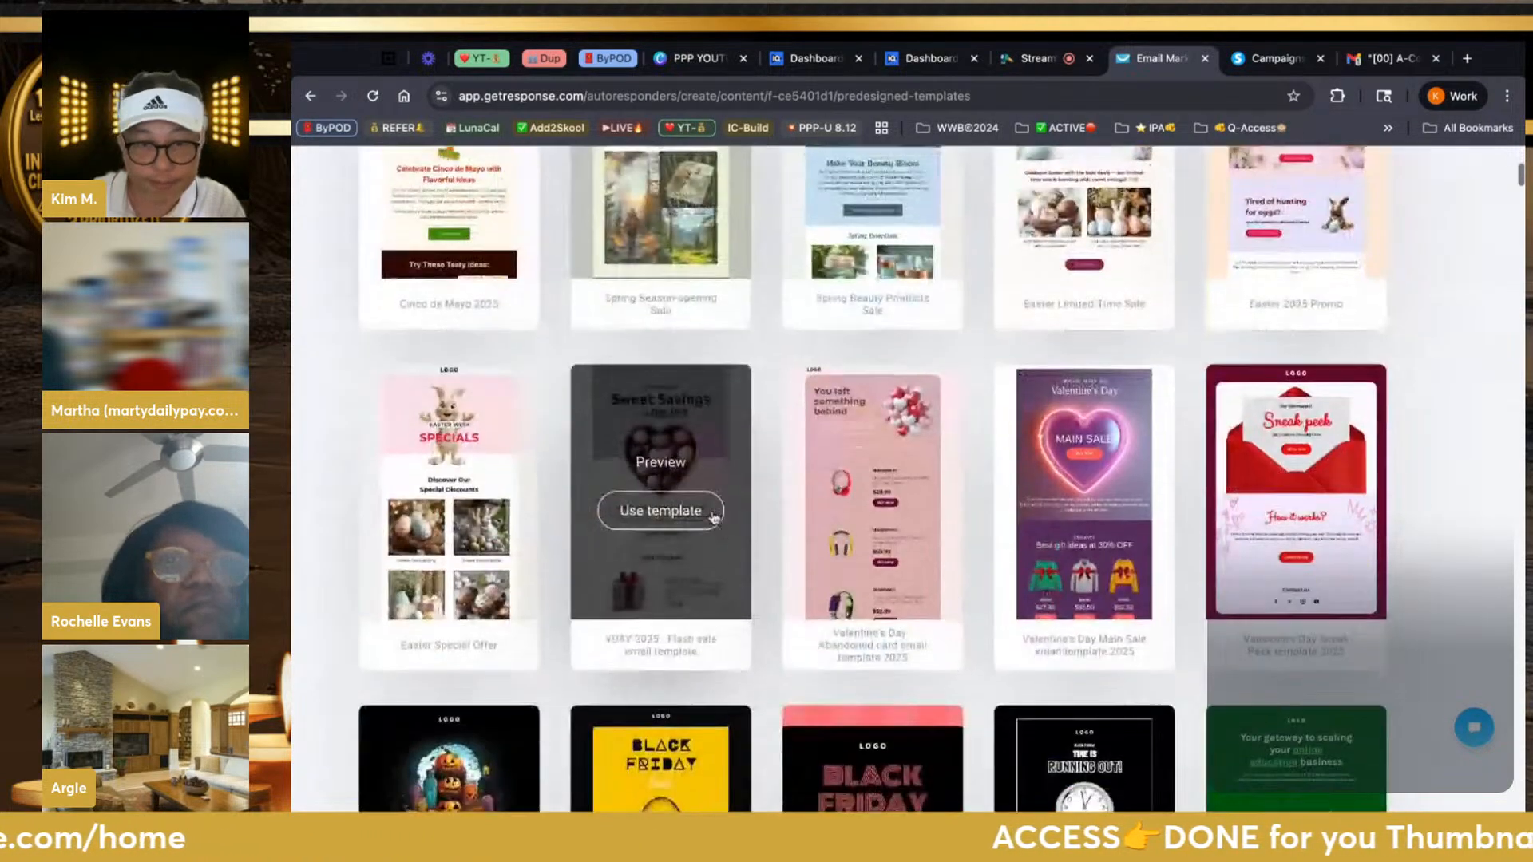
scroll(713, 516, down, 7)
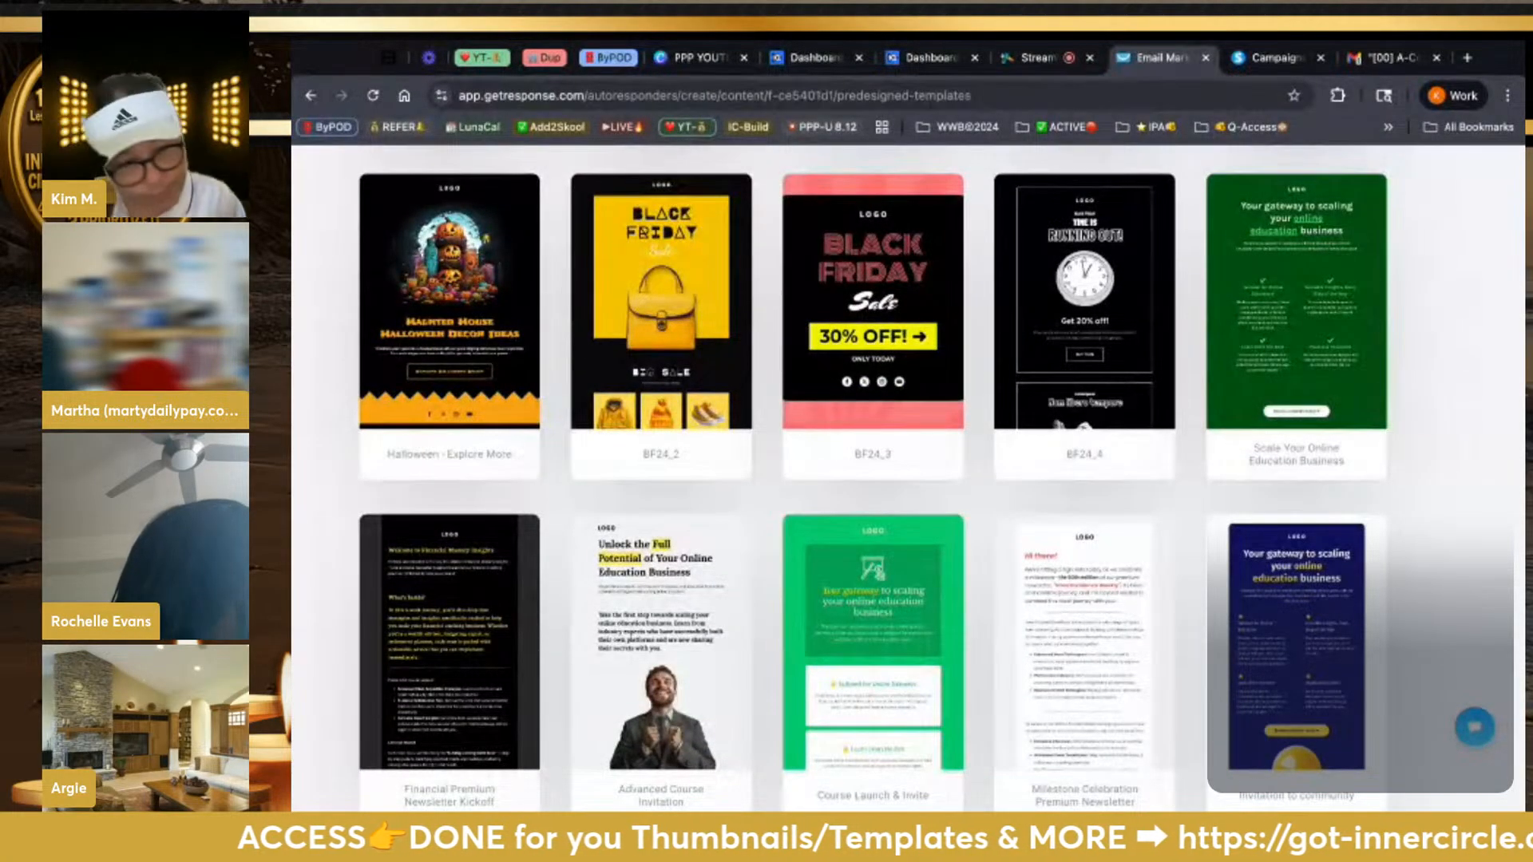
scroll(661, 622, up, 5)
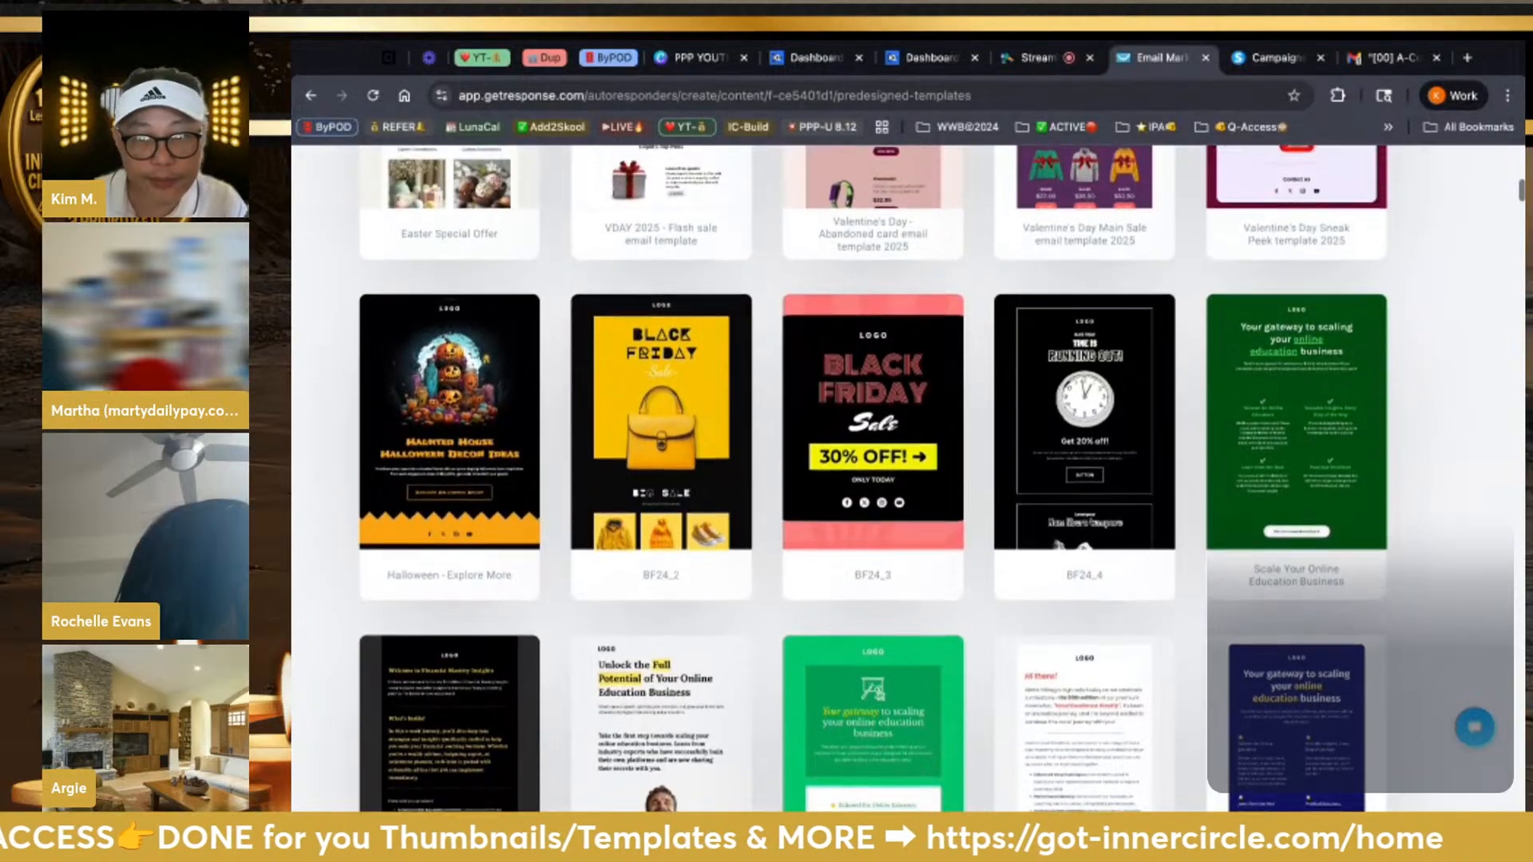
scroll(661, 622, up, 4)
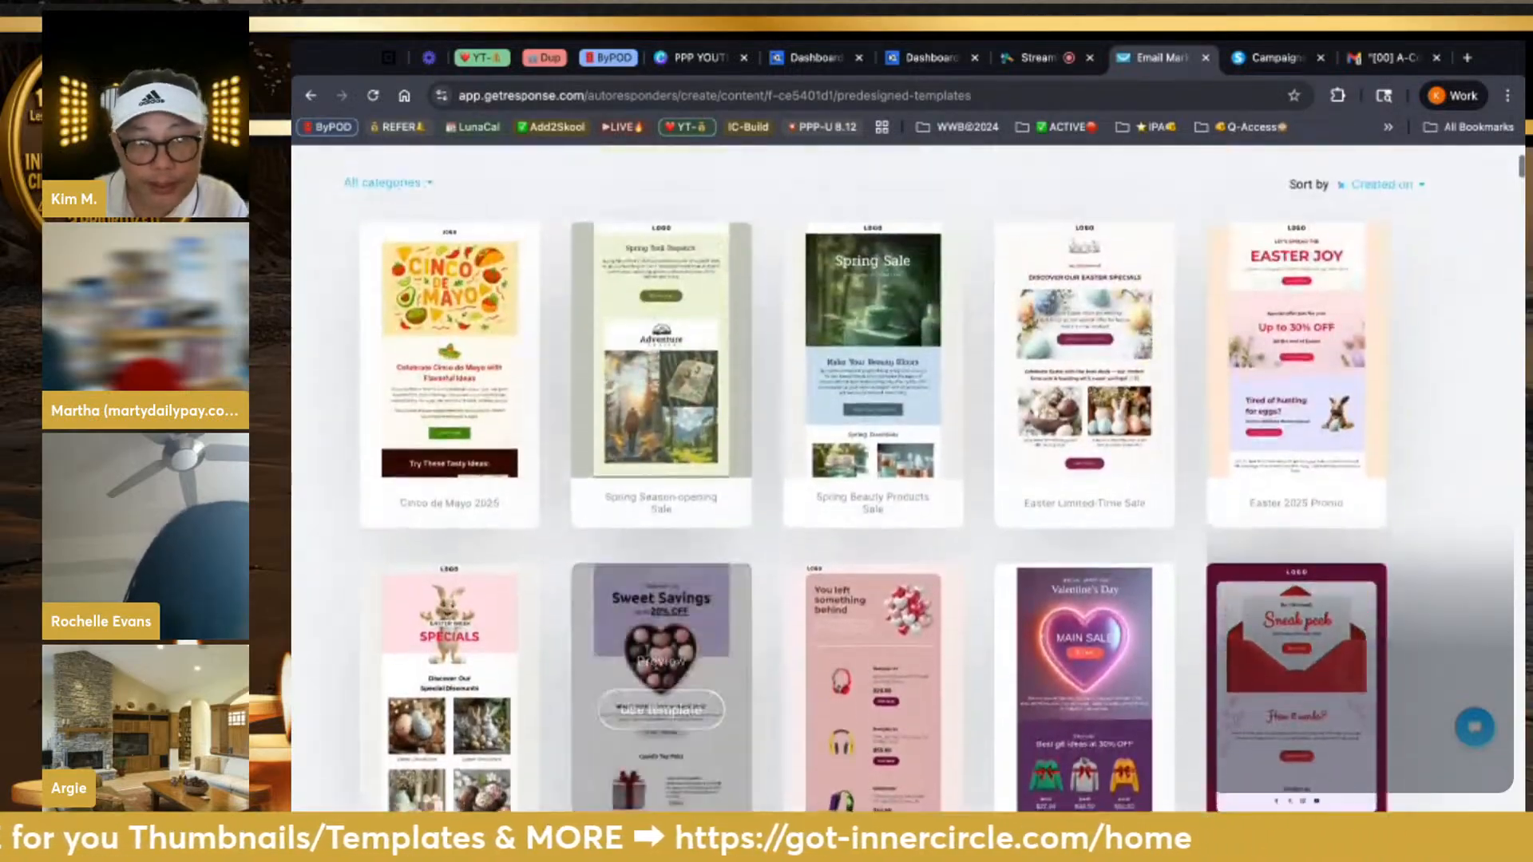
scroll(661, 623, down, 7)
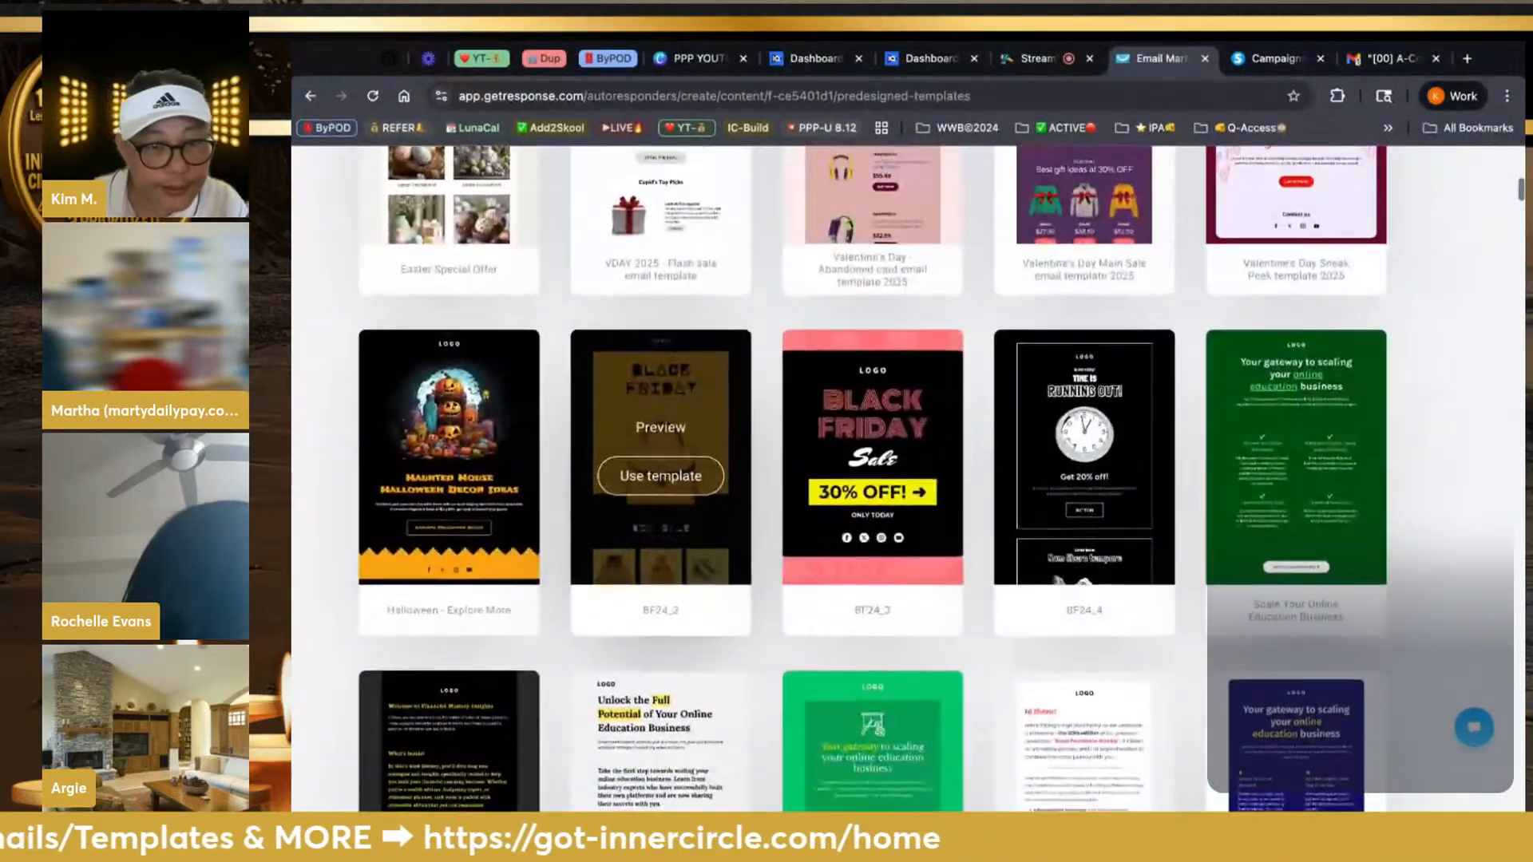
scroll(661, 479, down, 2)
scroll(661, 479, down, 3)
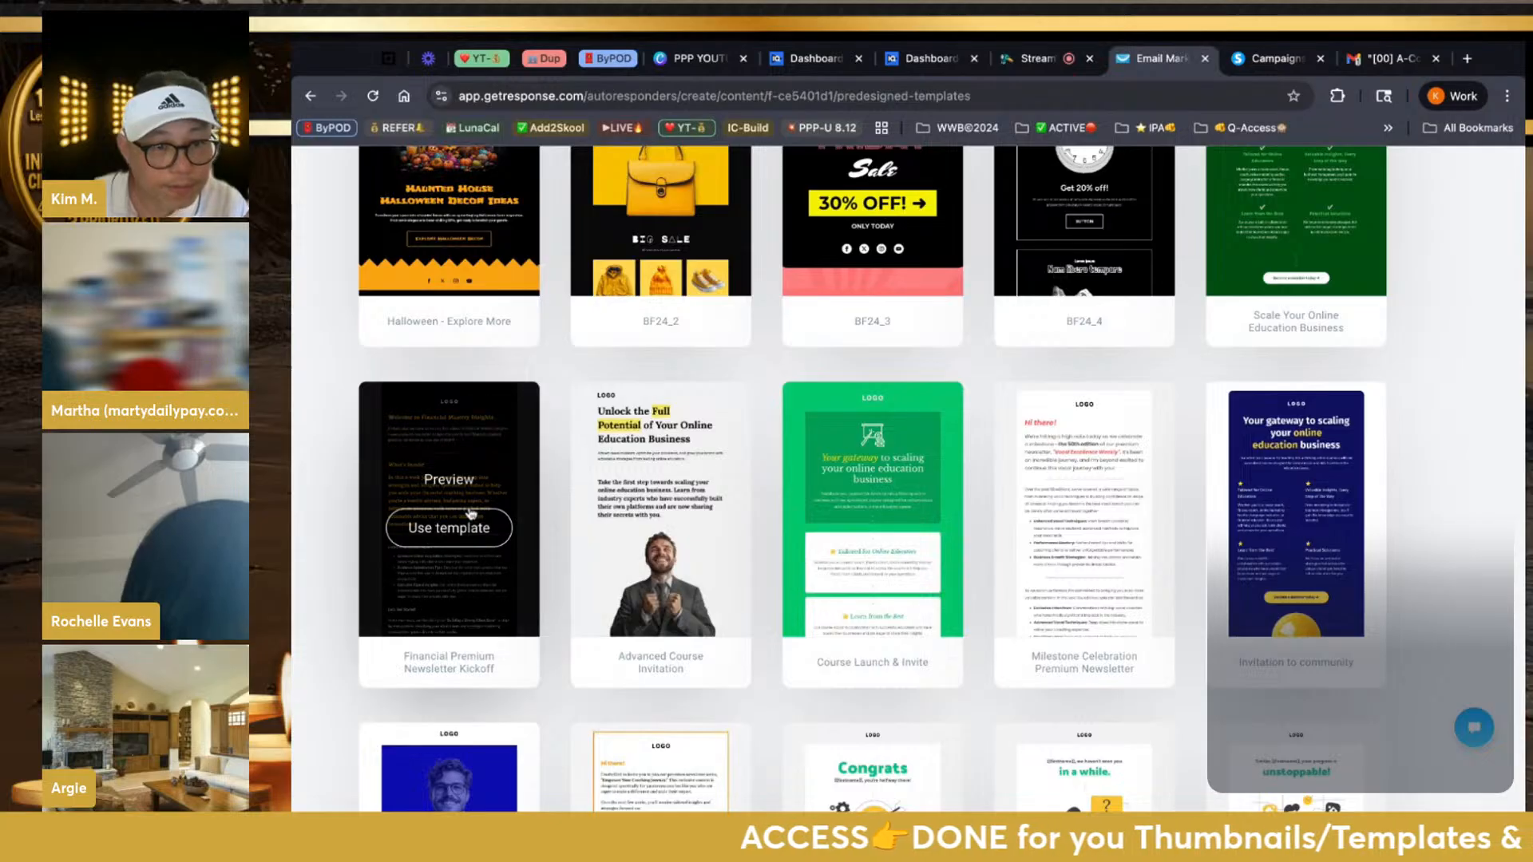
Start the email from the Financial Premium Newsletter Kickoff template
click(471, 521)
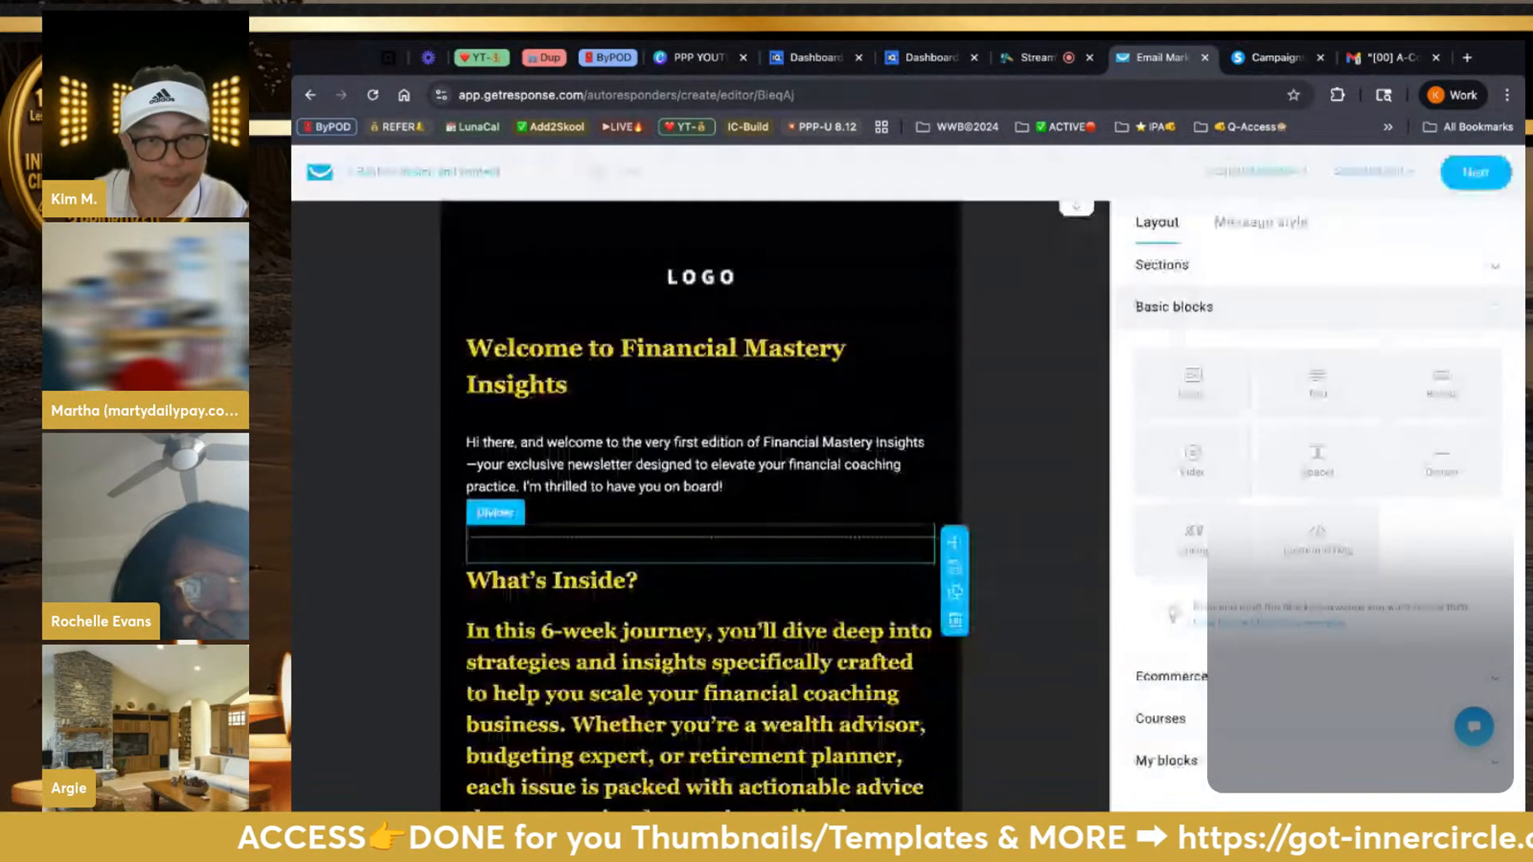
scroll(1017, 457, down, 3)
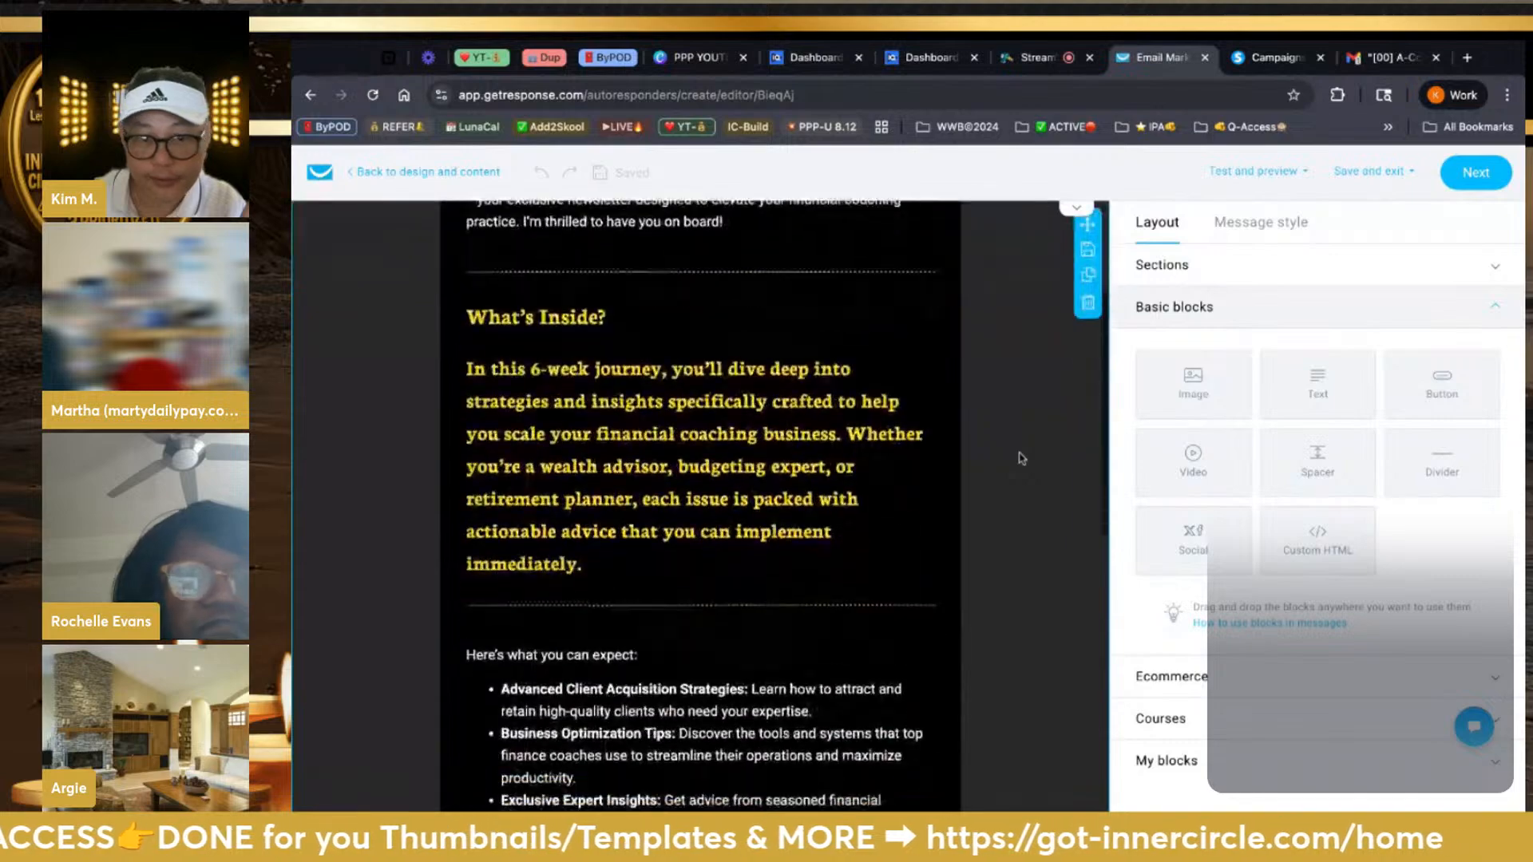
scroll(1018, 457, down, 10)
scroll(1018, 458, up, 12)
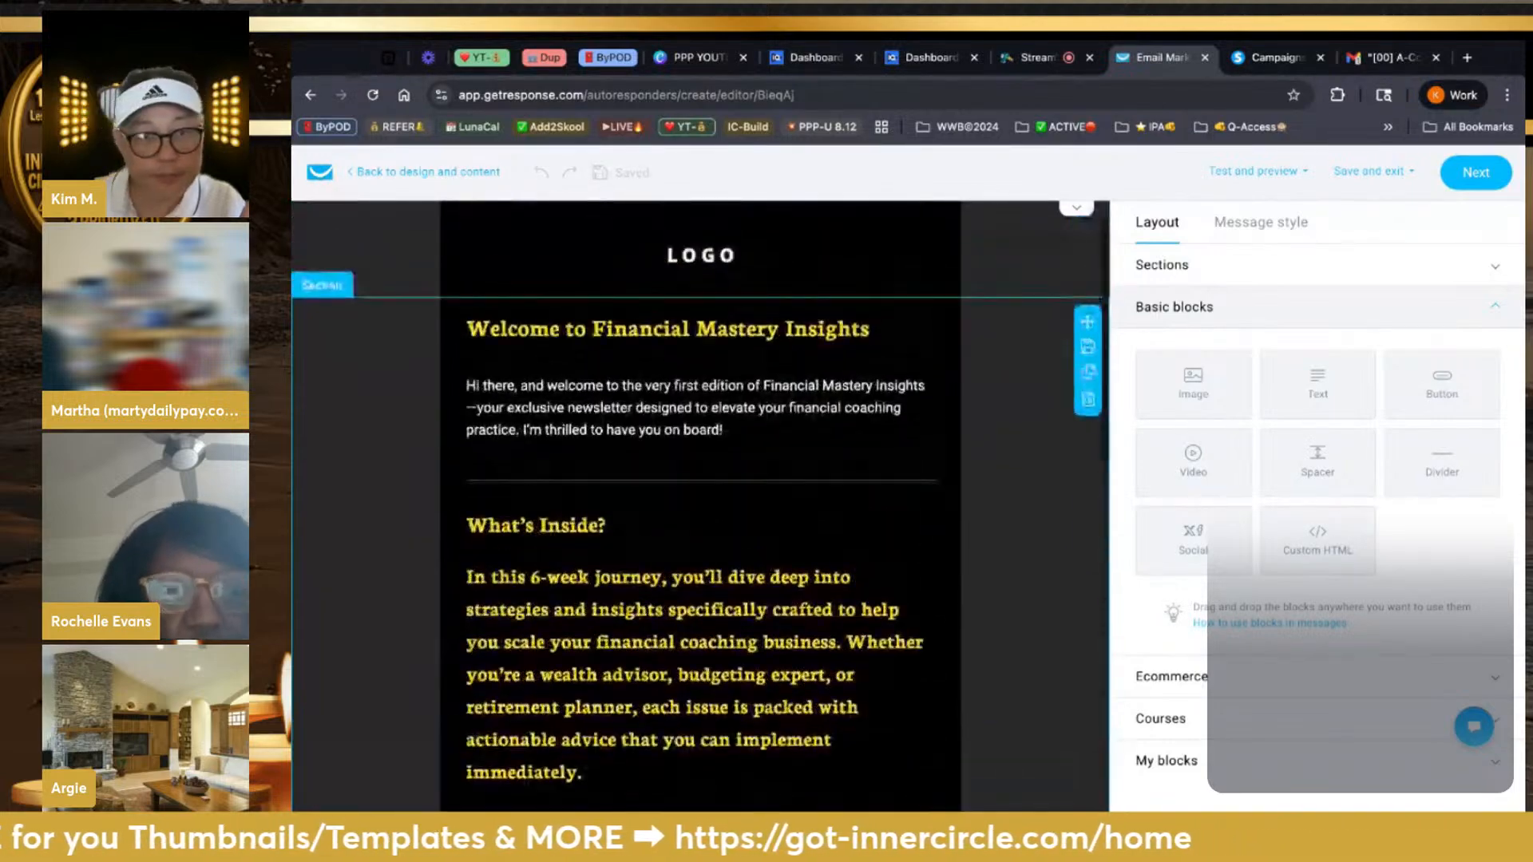
scroll(1017, 457, down, 10)
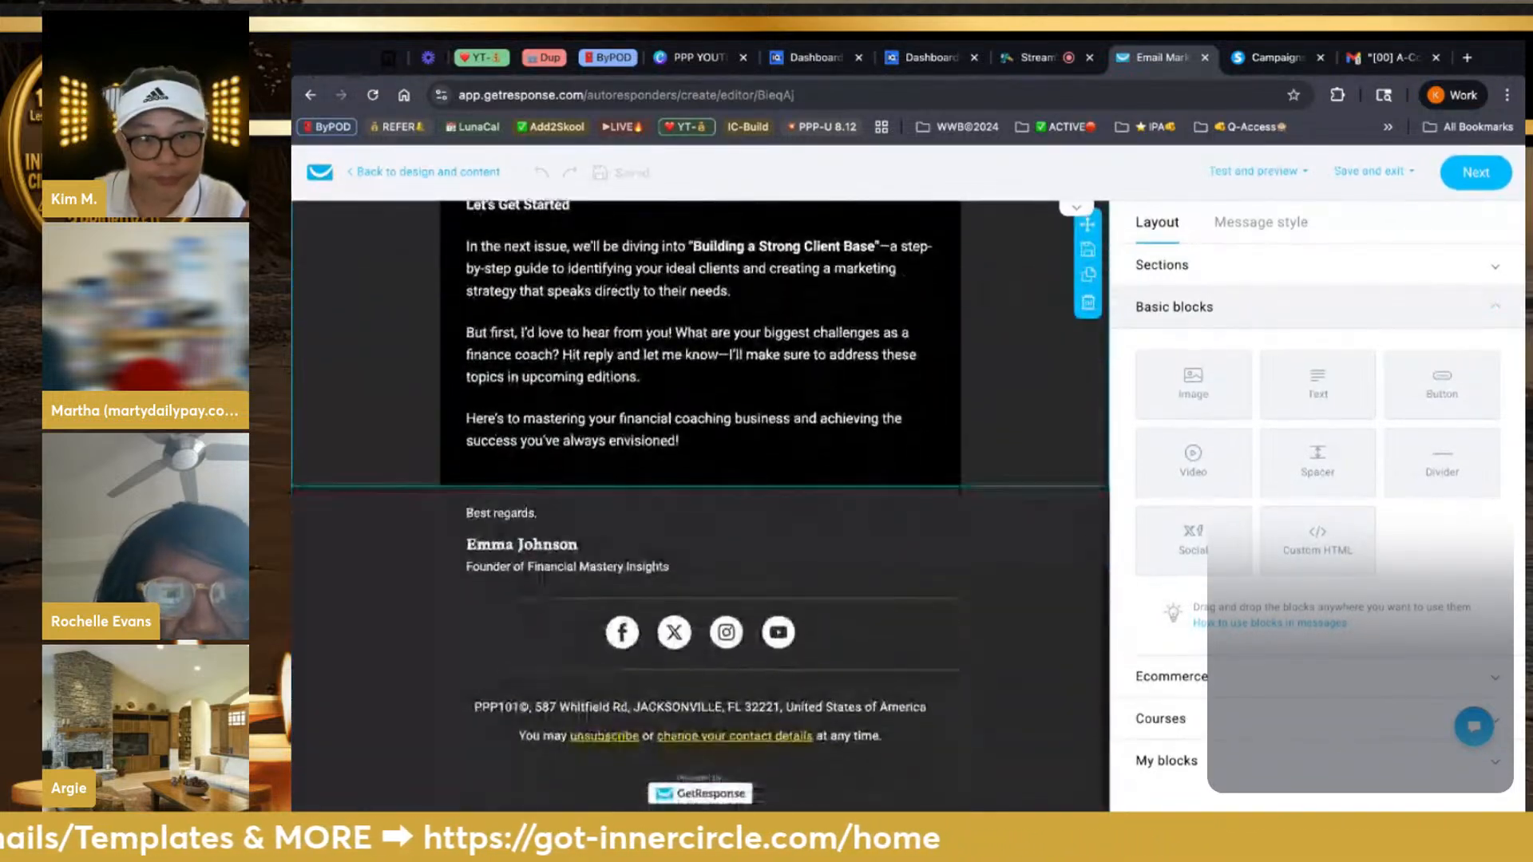
scroll(1018, 457, up, 10)
Replace the LOGO placeholder image with the PPP101 medallion
click(732, 280)
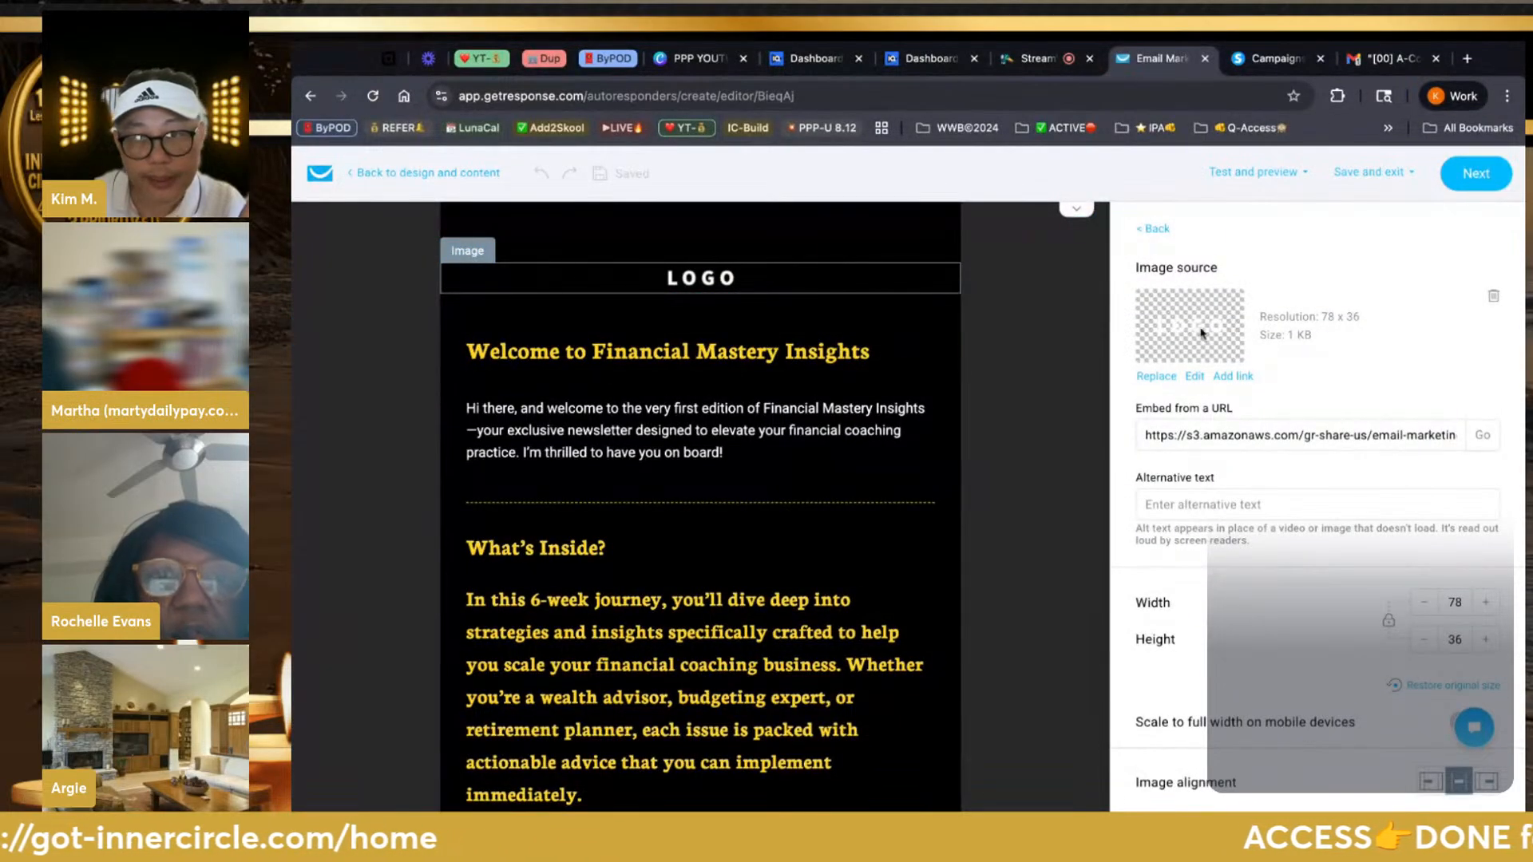
click(1156, 376)
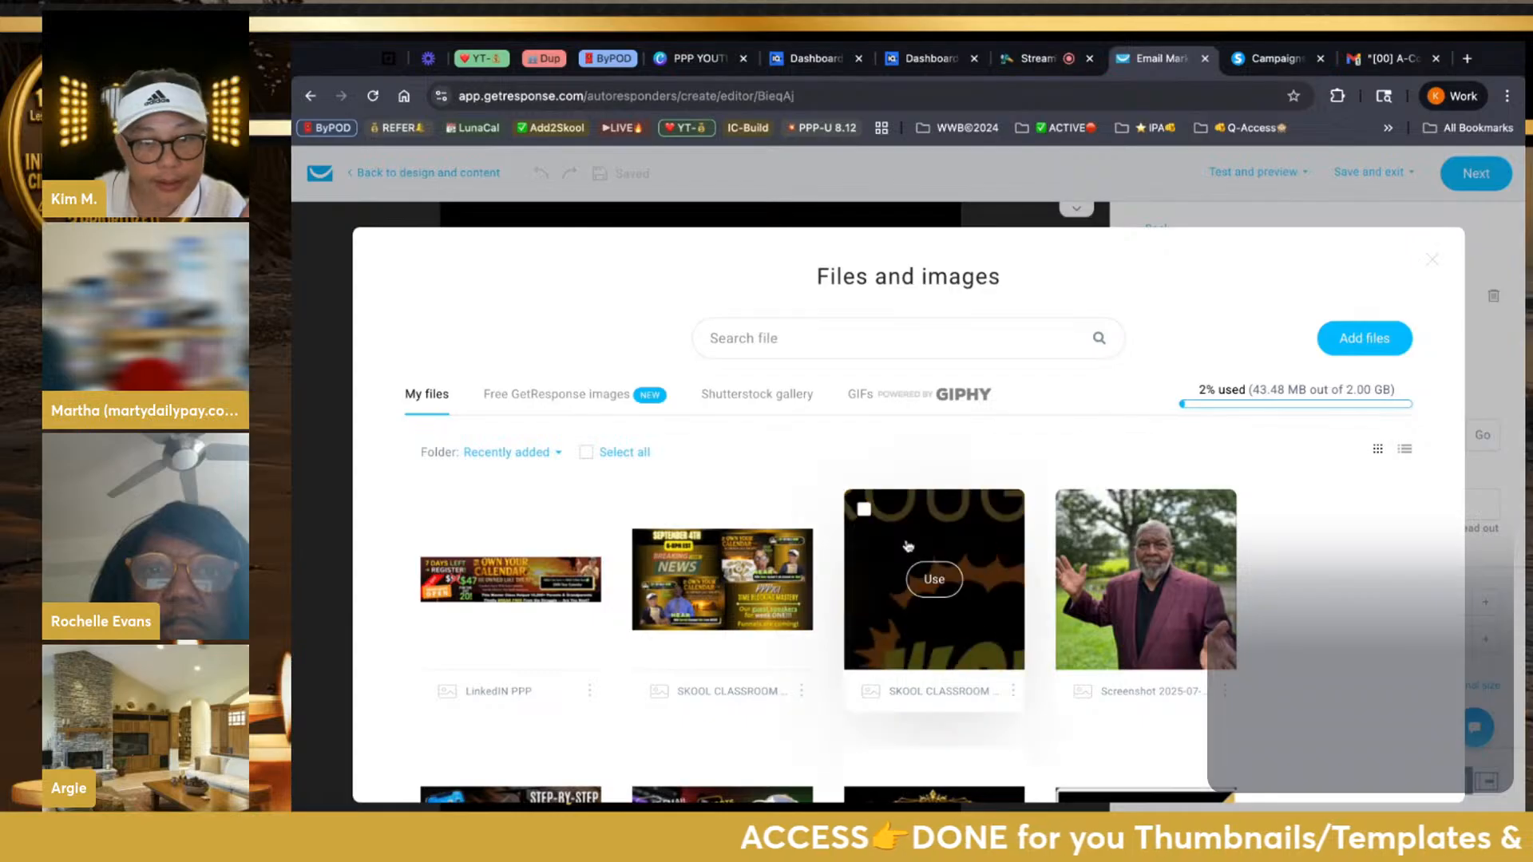
scroll(907, 545, down, 7)
scroll(908, 545, down, 10)
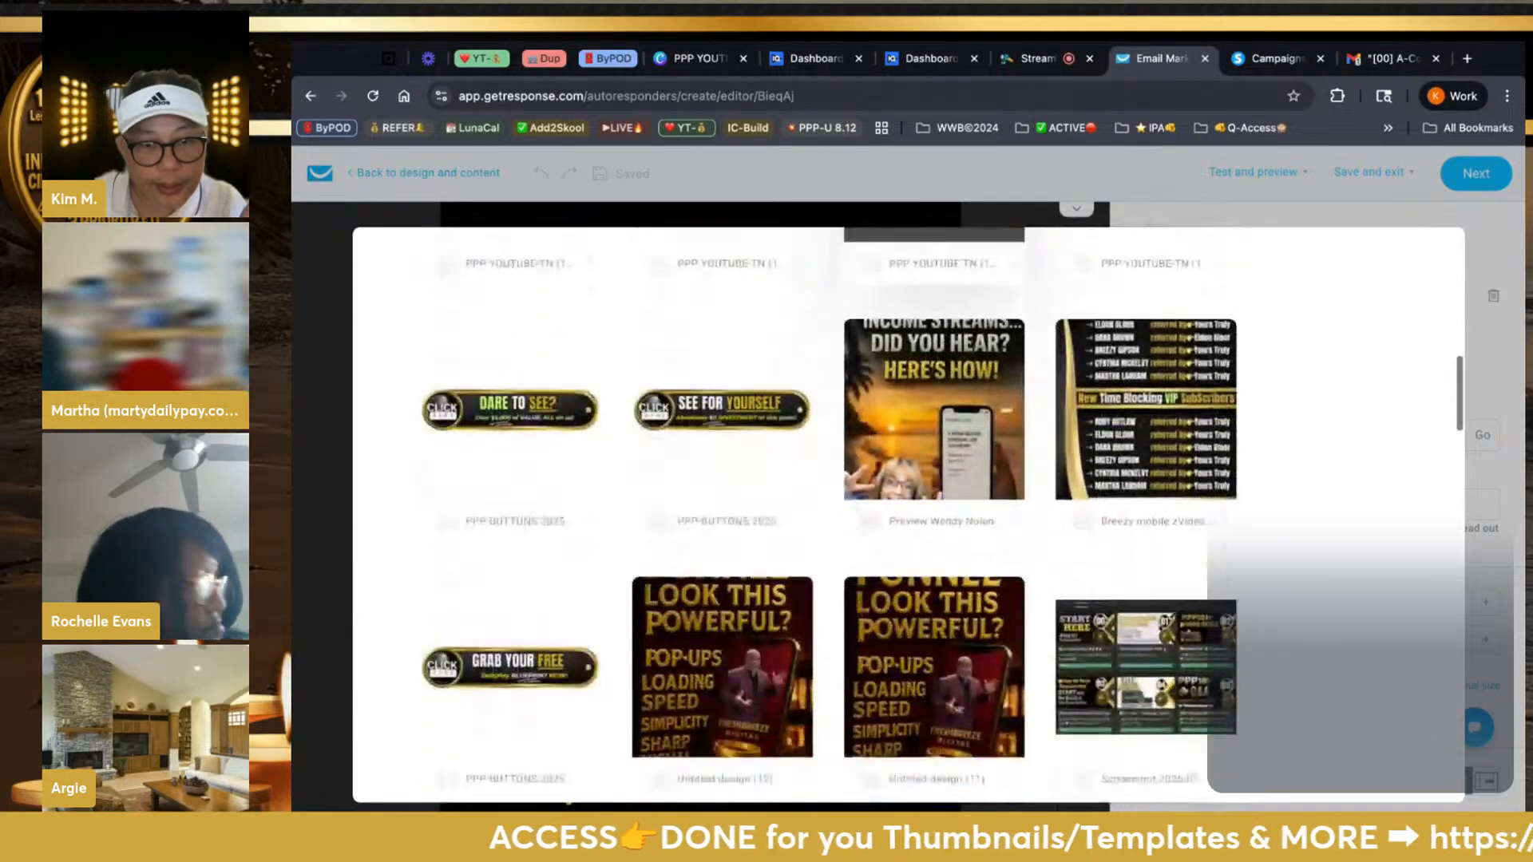
scroll(908, 551, down, 2)
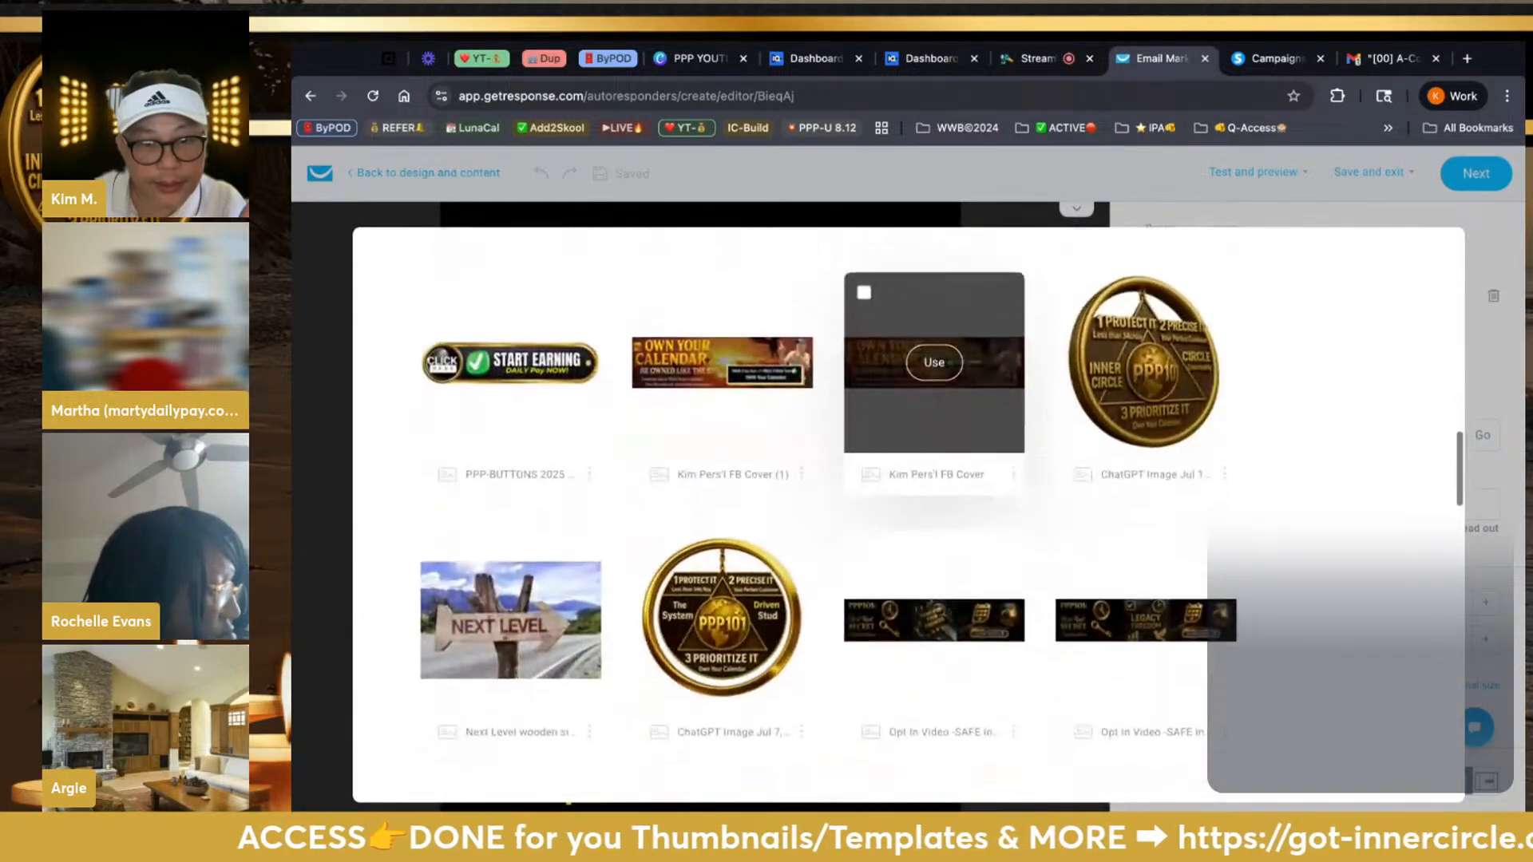
click(779, 587)
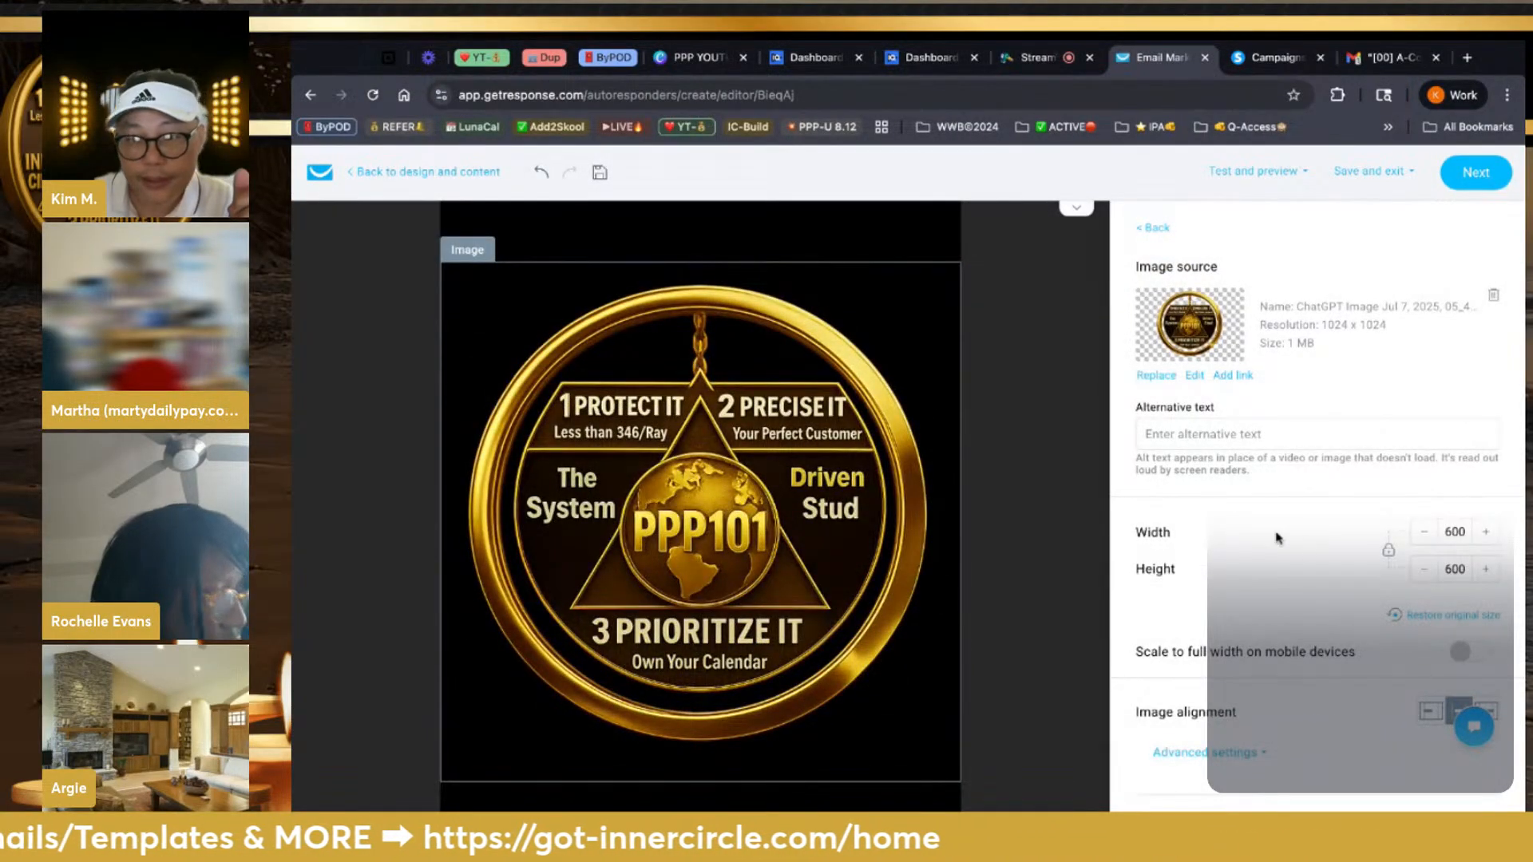
Resize the PPP101 logo to 100 pixels wide and high
click(1420, 572)
click(1420, 571)
click(1420, 571)
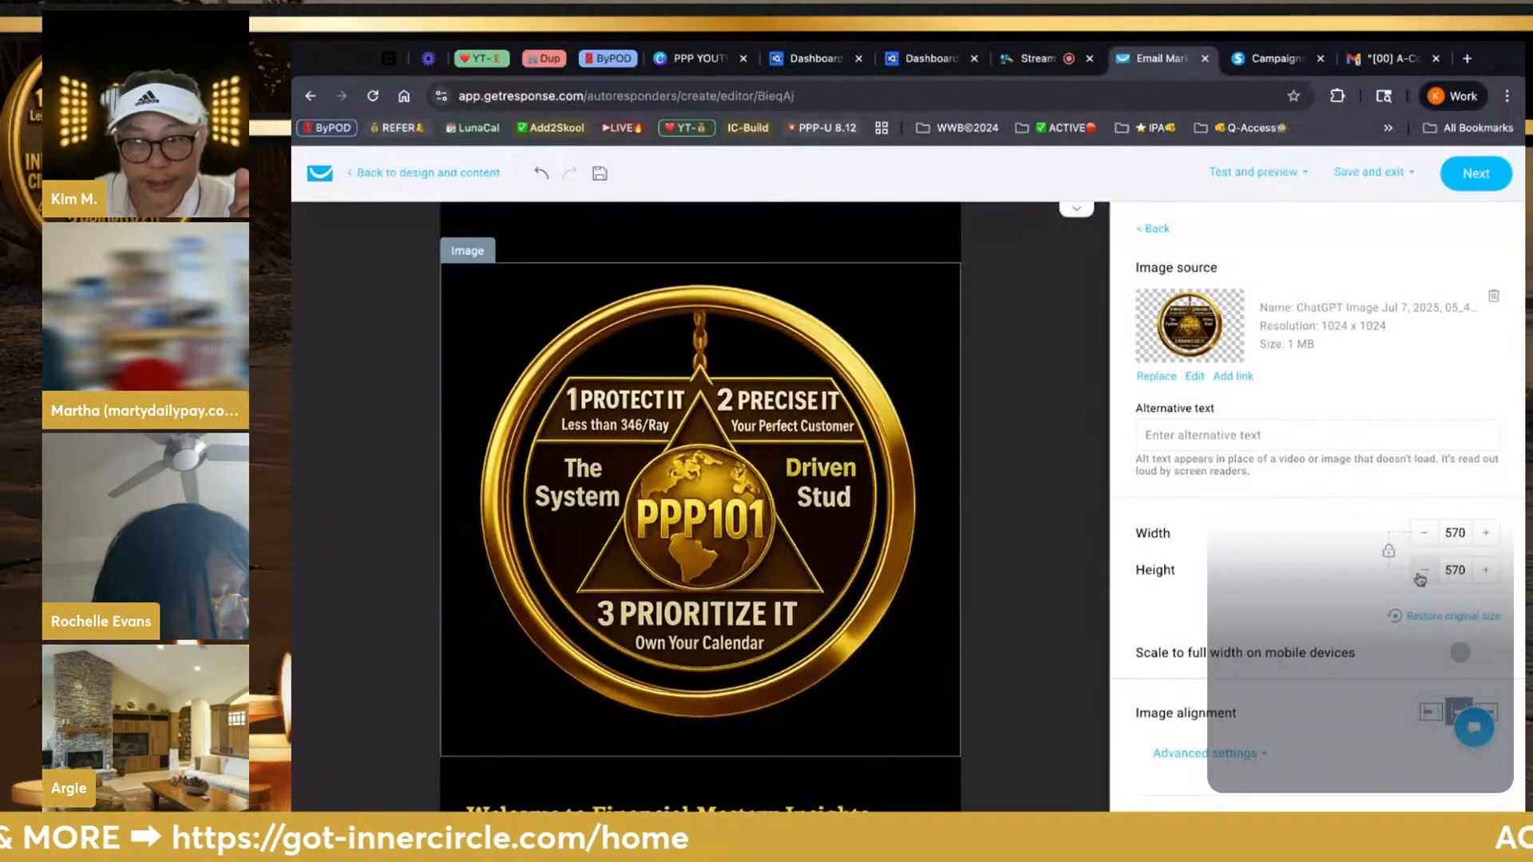
click(1420, 571)
click(1420, 572)
click(1420, 571)
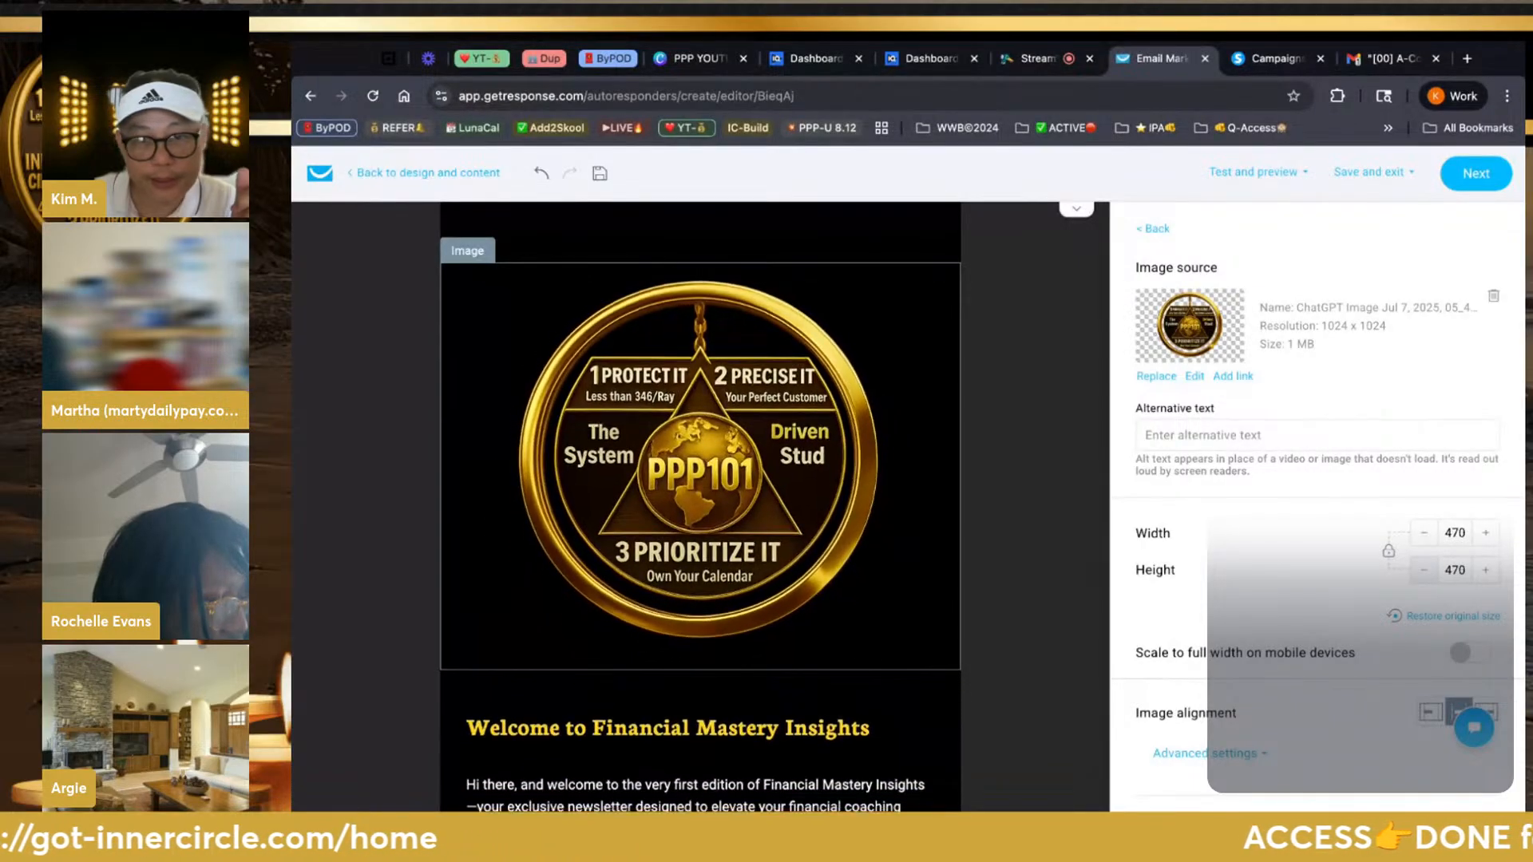
click(1423, 570)
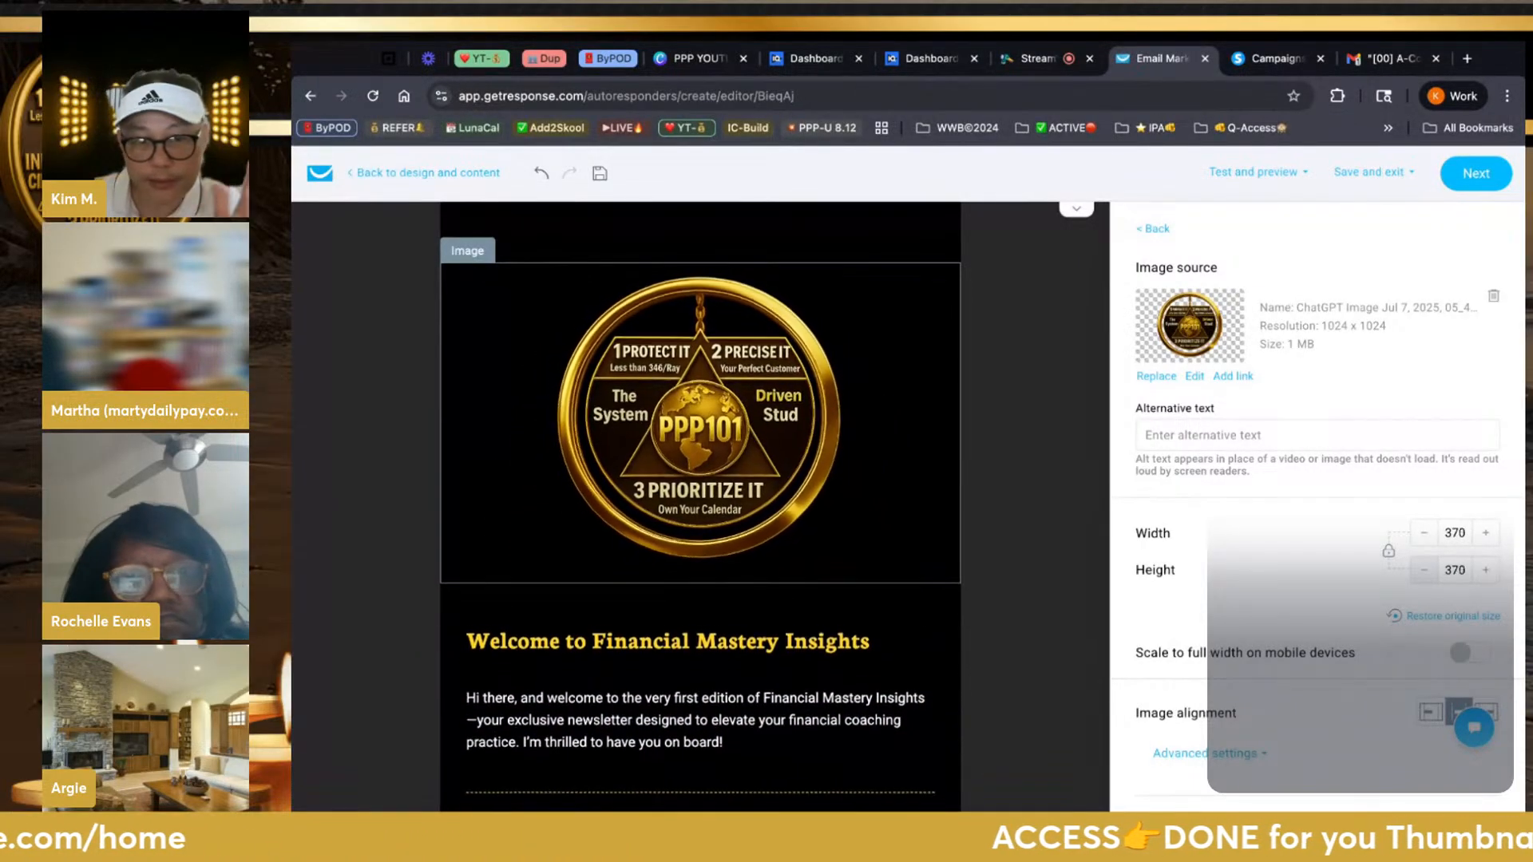
click(1423, 570)
click(1423, 569)
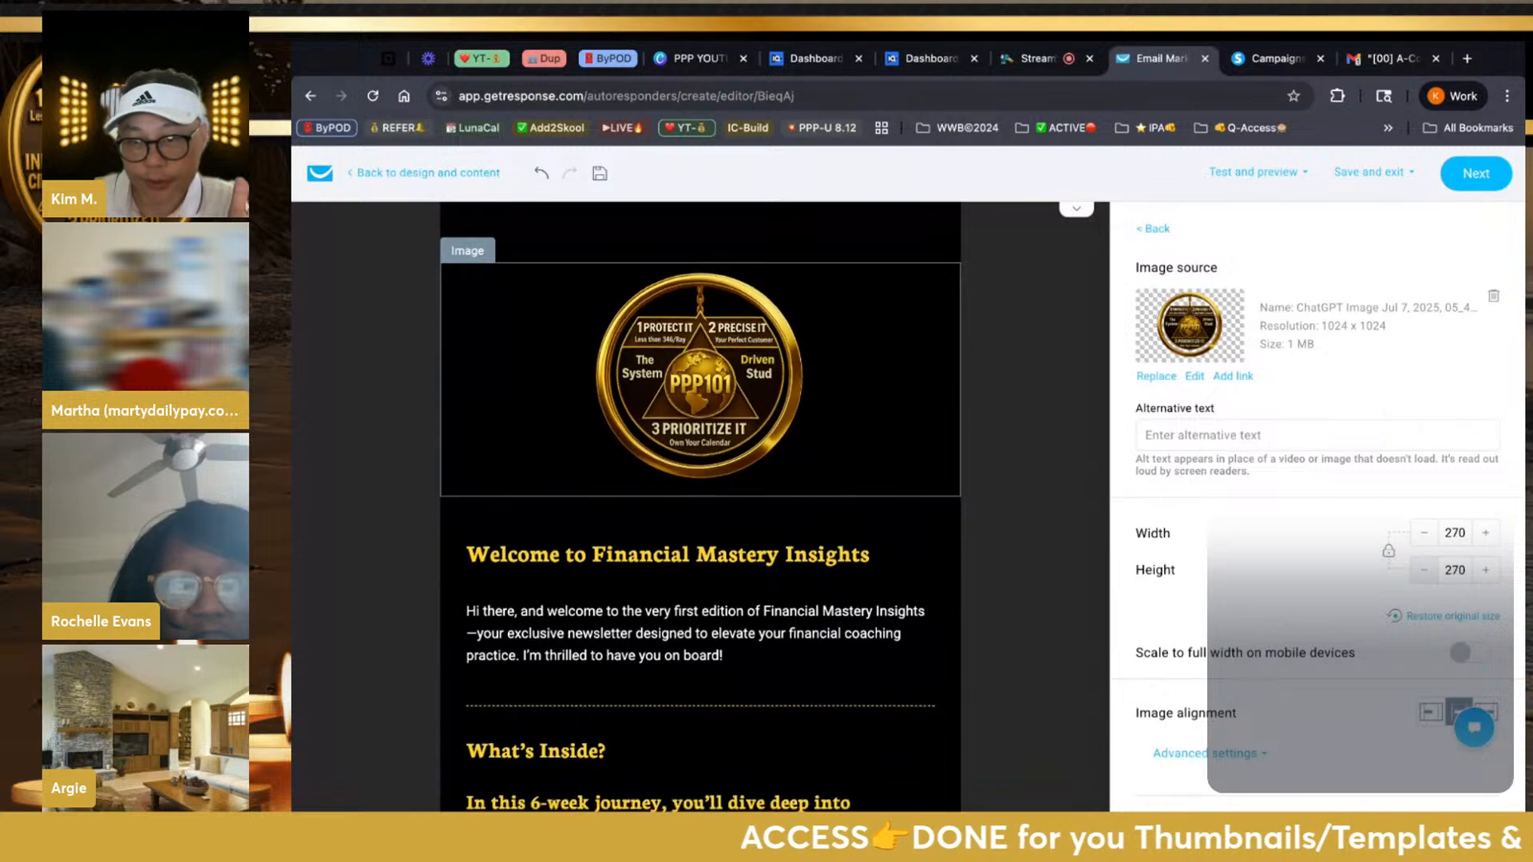
click(1424, 570)
click(1424, 570)
click(1423, 570)
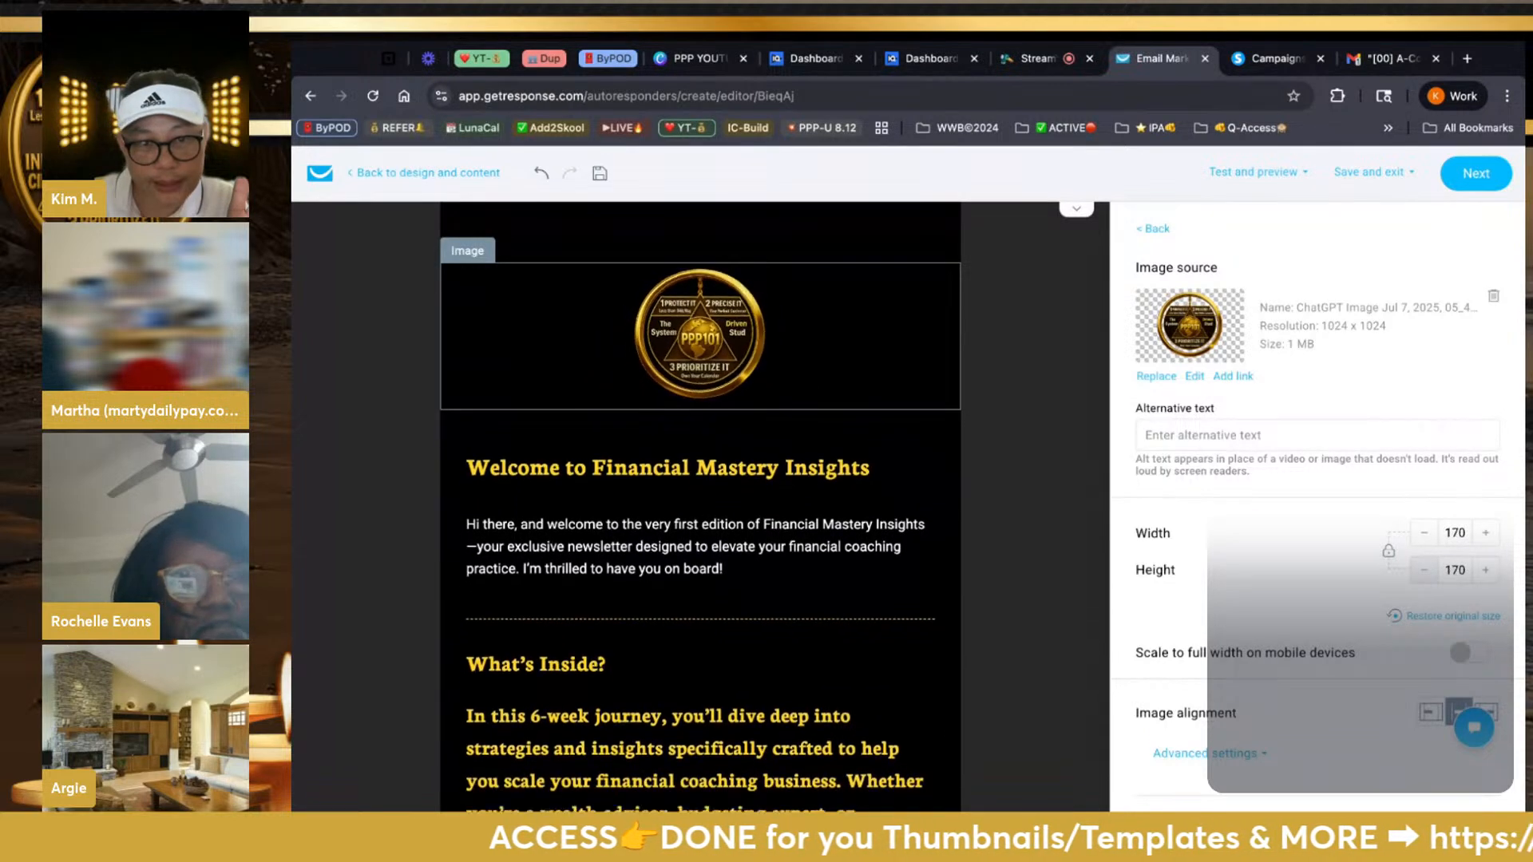
click(1424, 570)
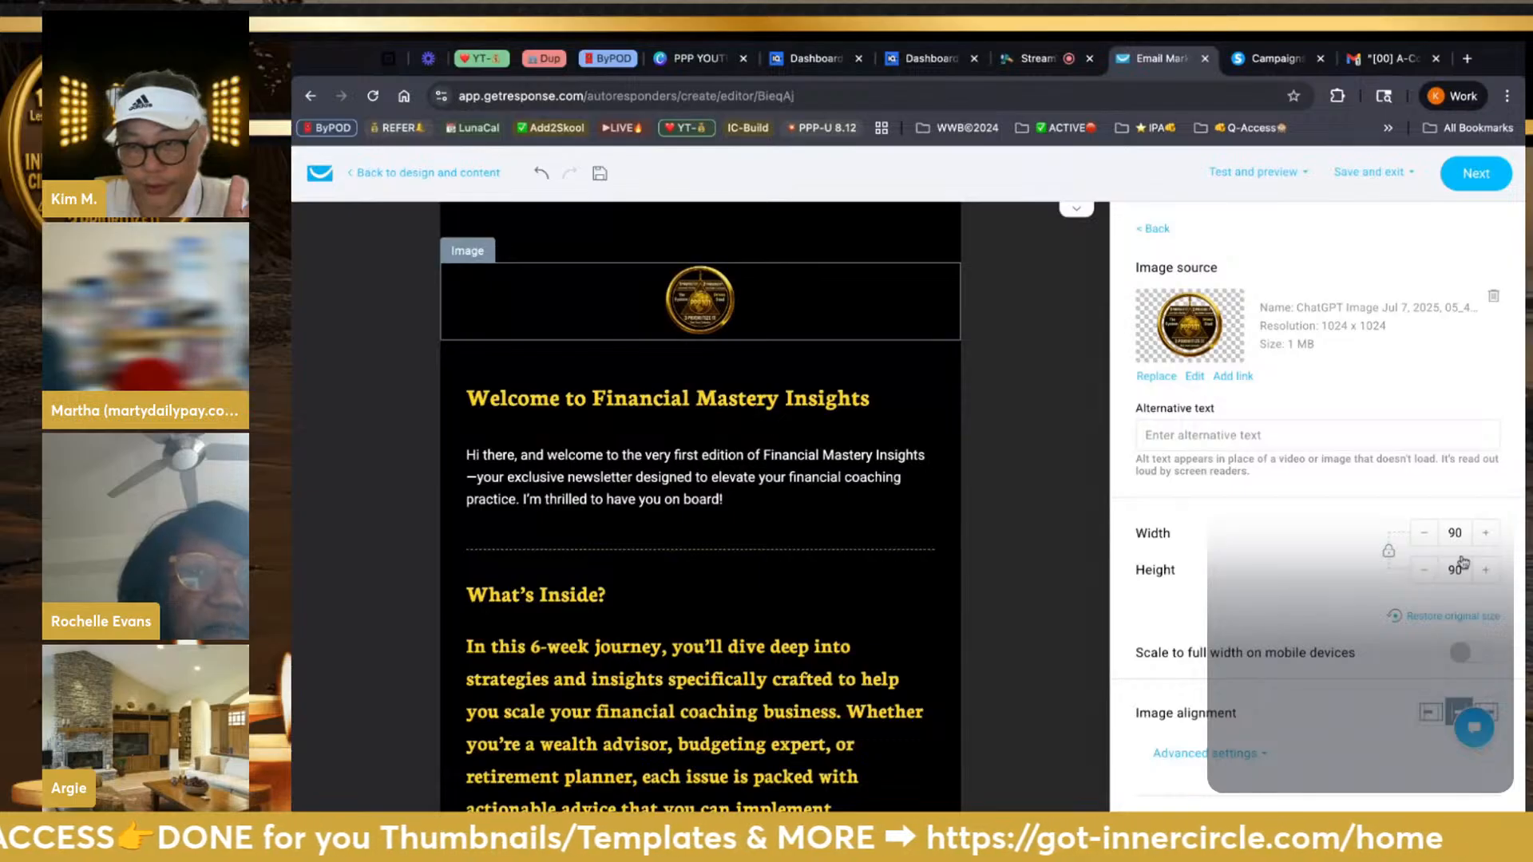
click(1486, 540)
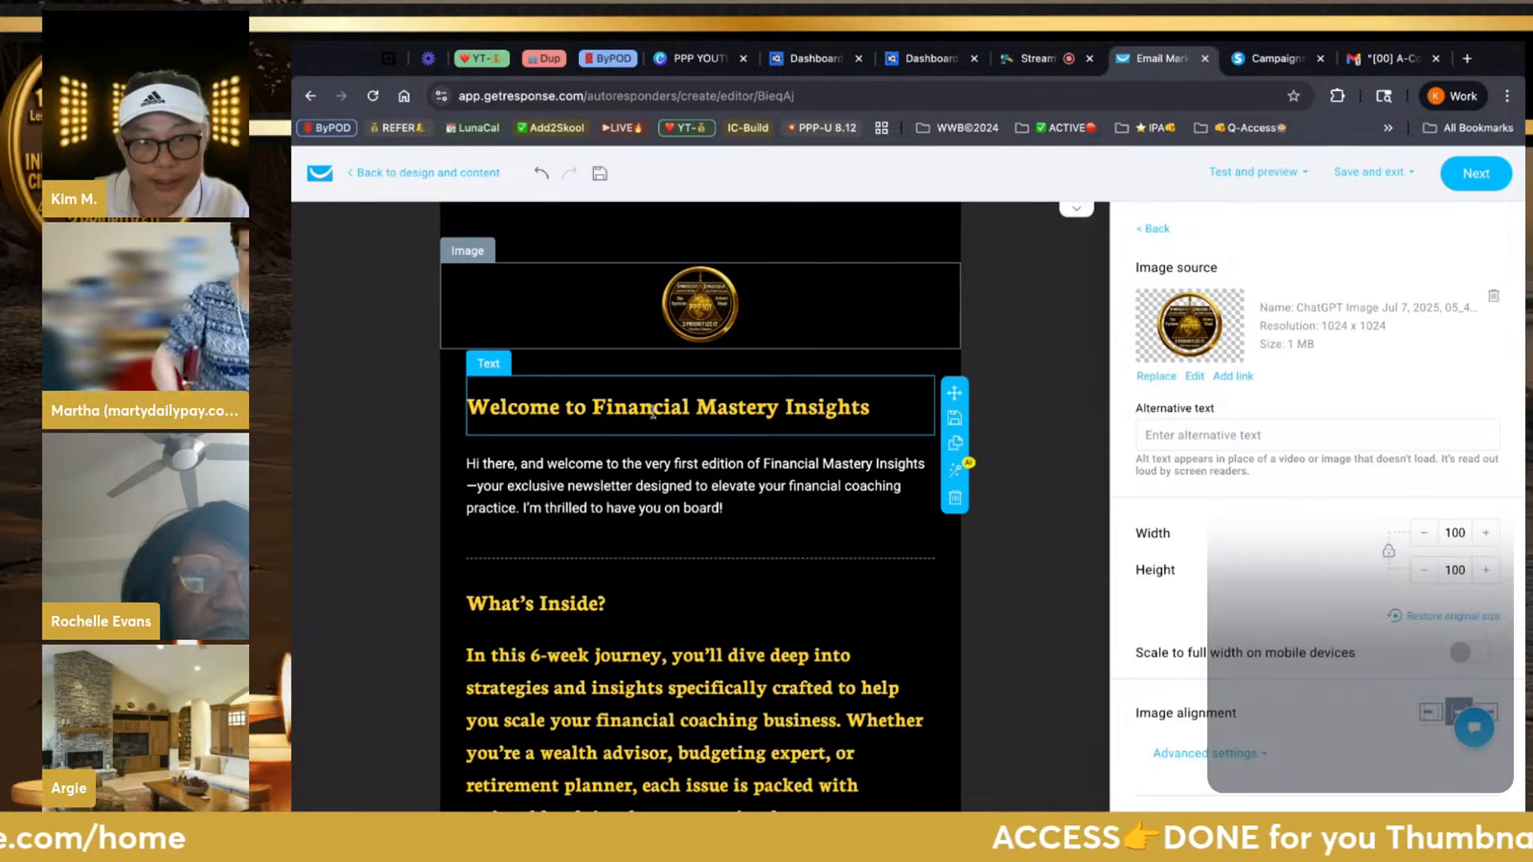
click(1276, 64)
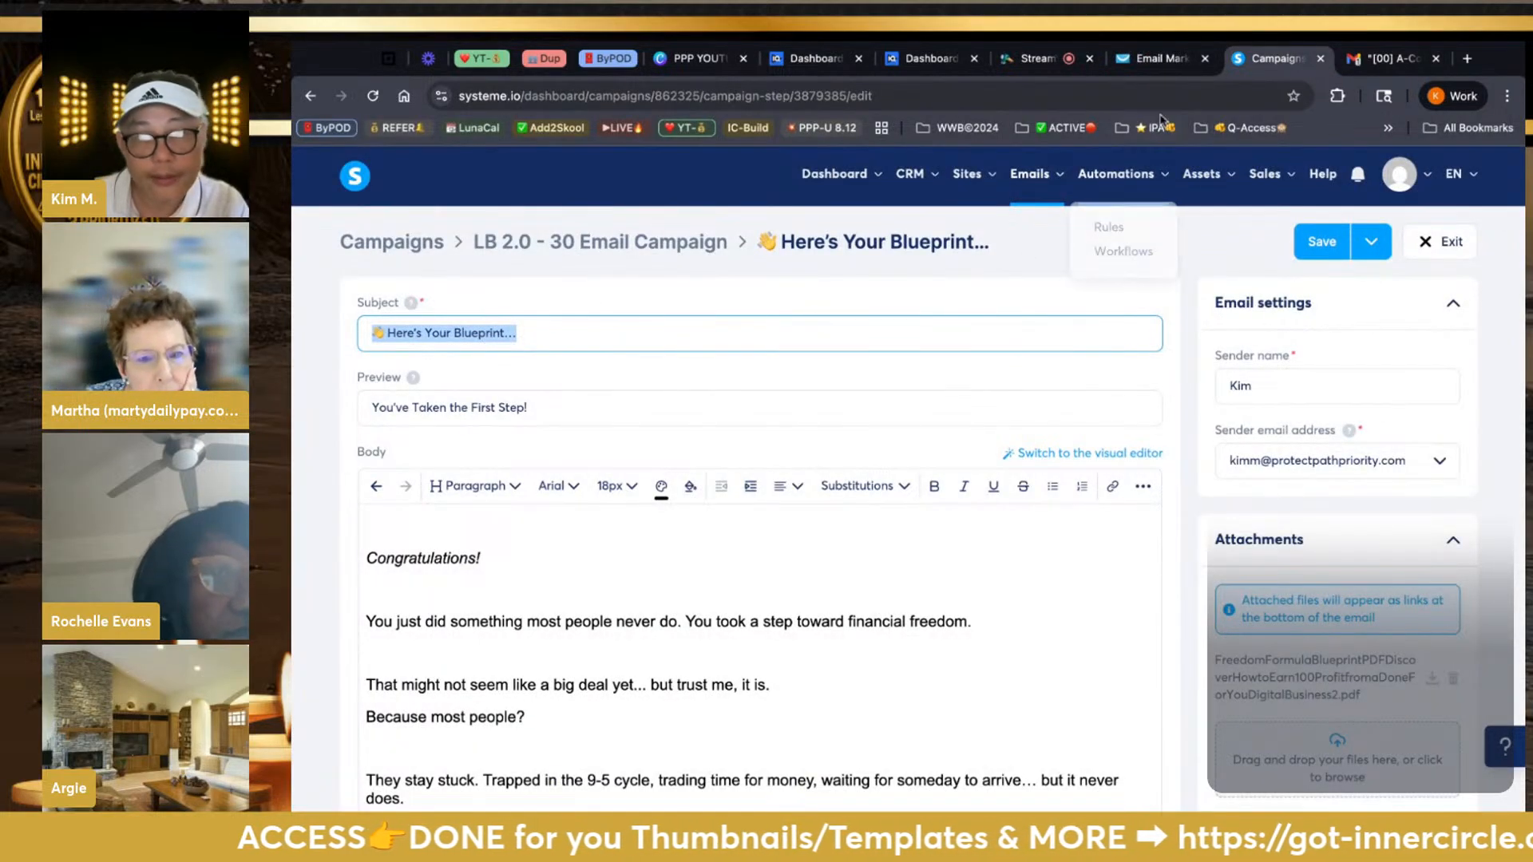
Replace the template headline with the copied '👋 Here's Your Blueprint…' subject
click(1144, 64)
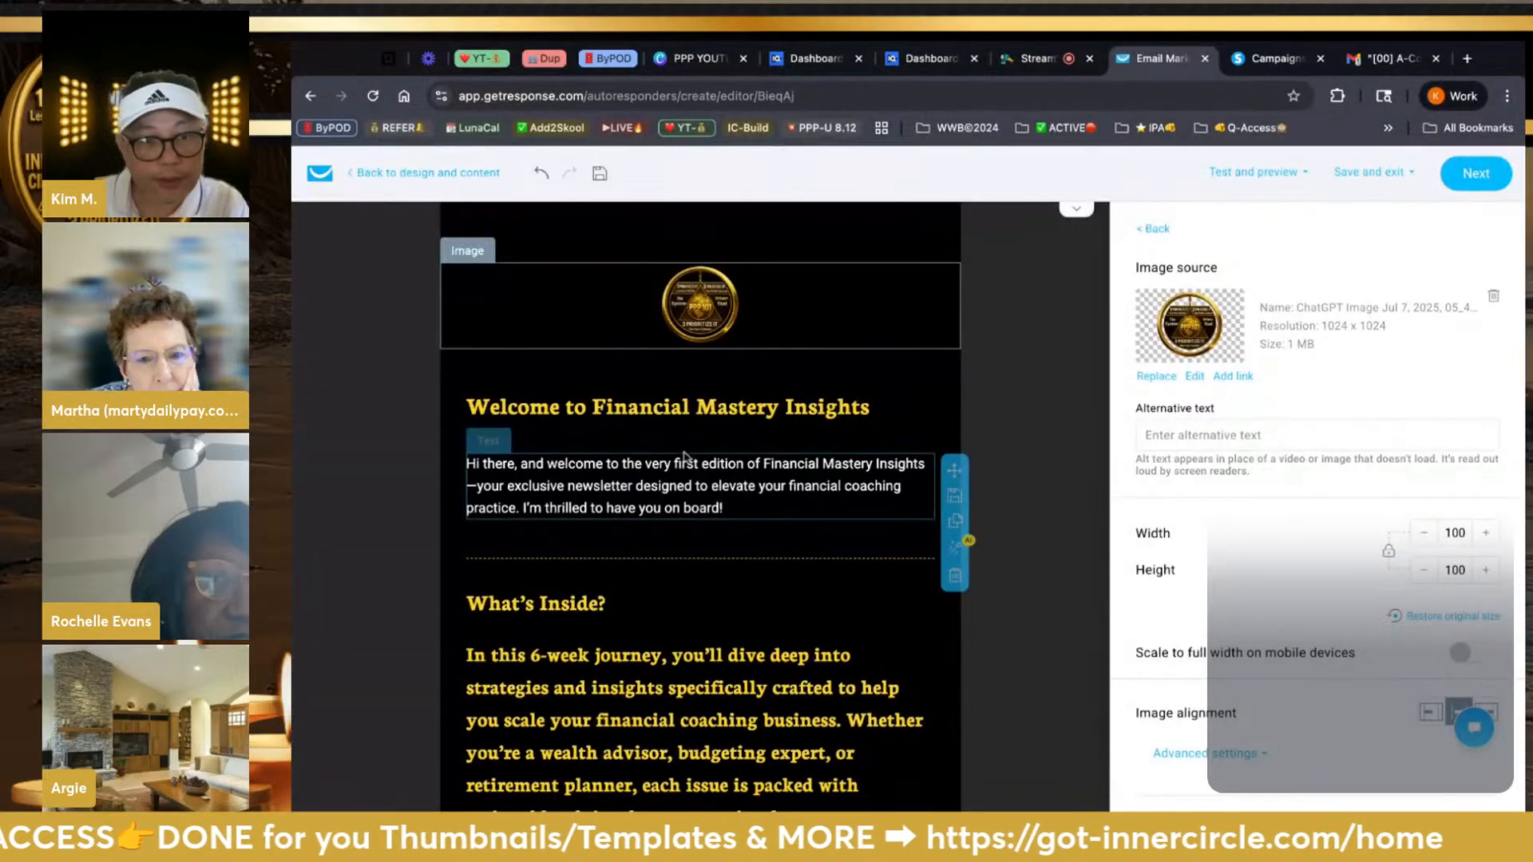
click(605, 411)
triple_click(605, 413)
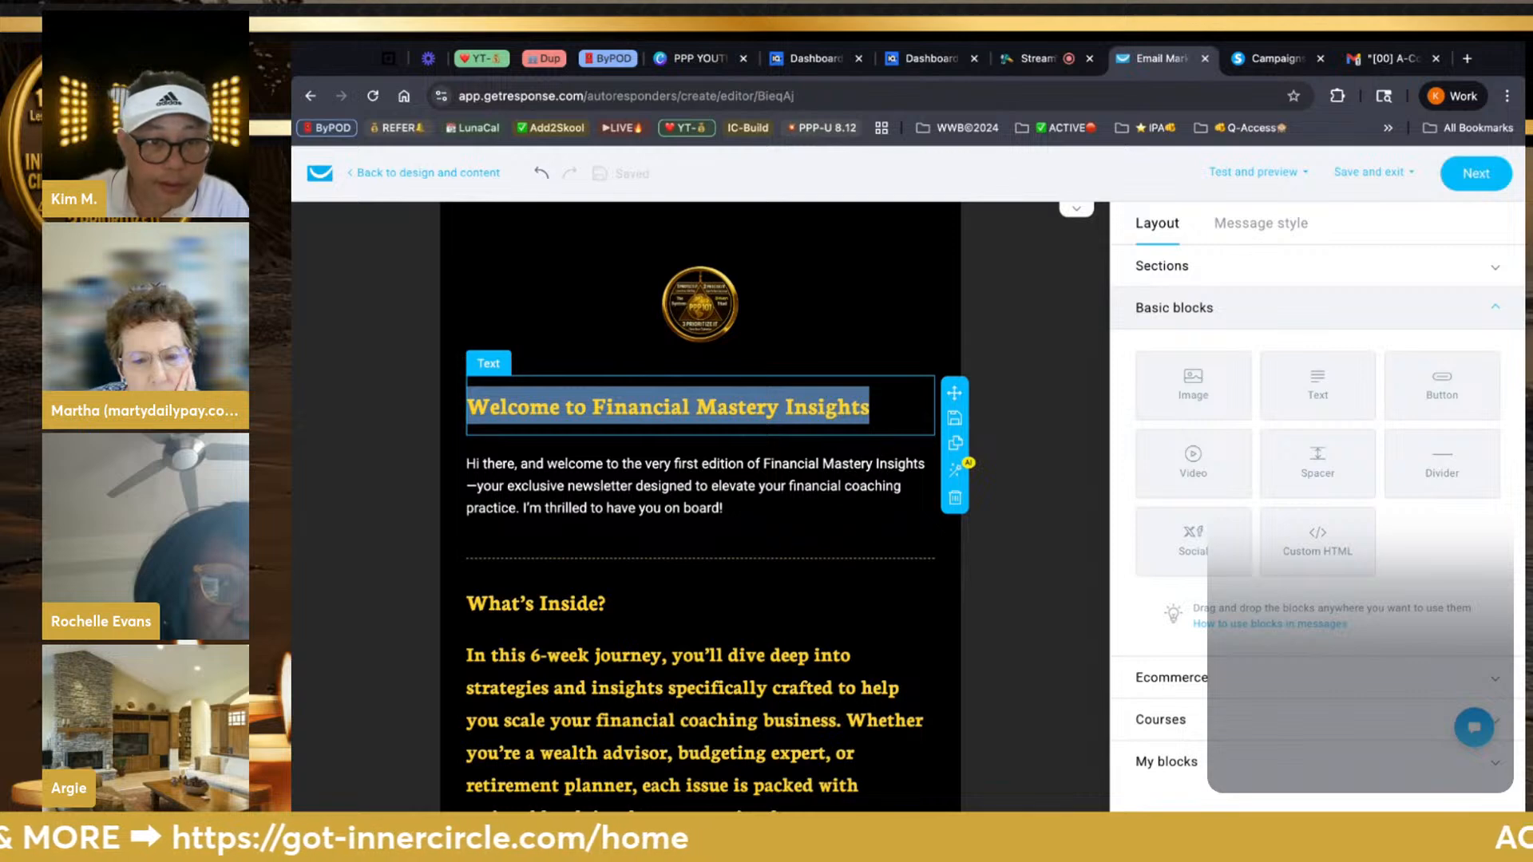
triple_click(594, 411)
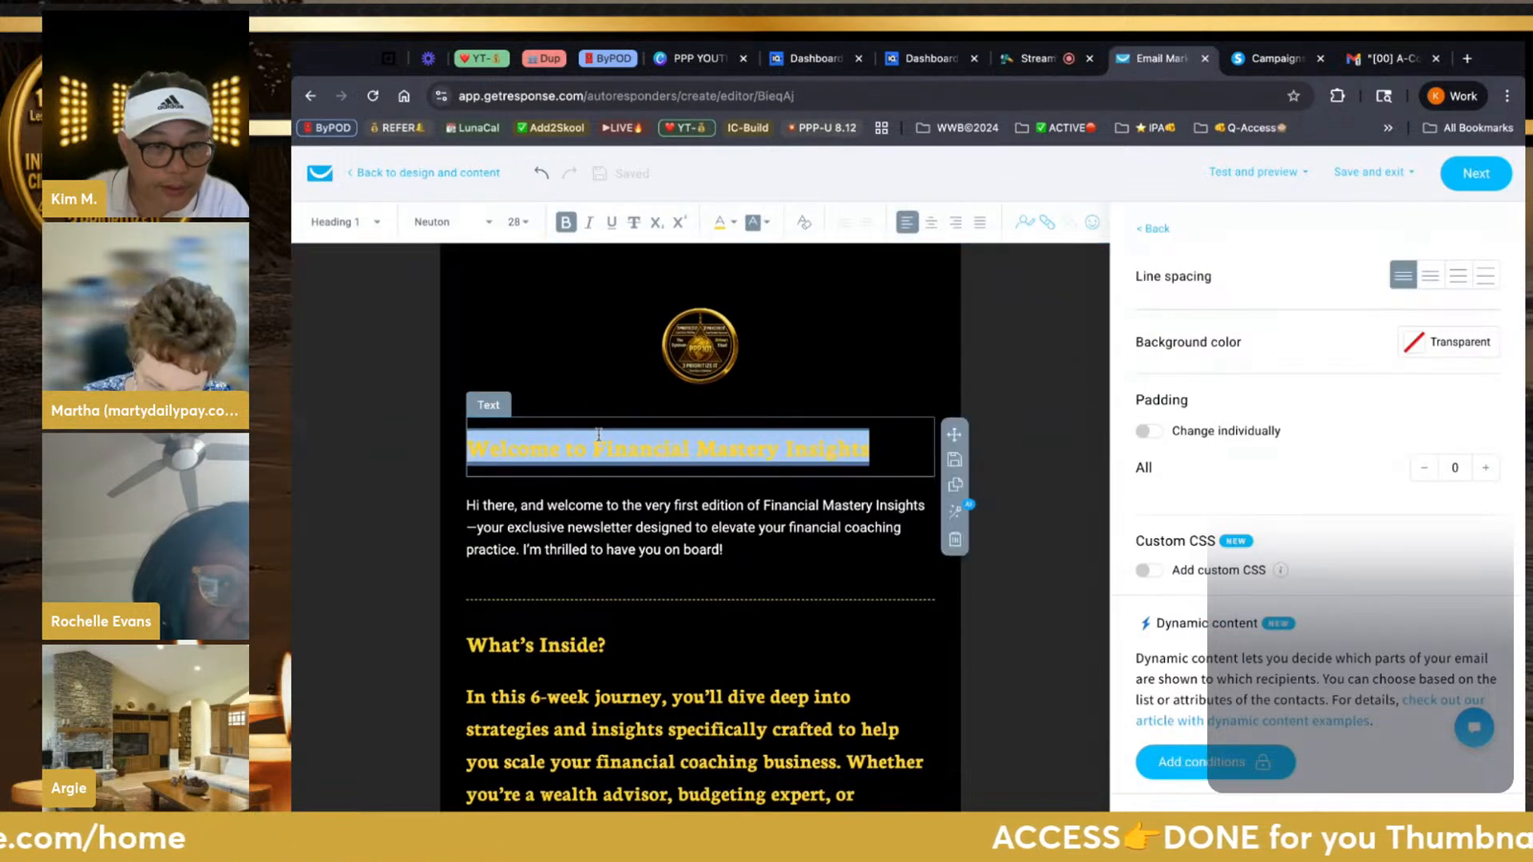
text(👋 Here’s Your Blueprint…)
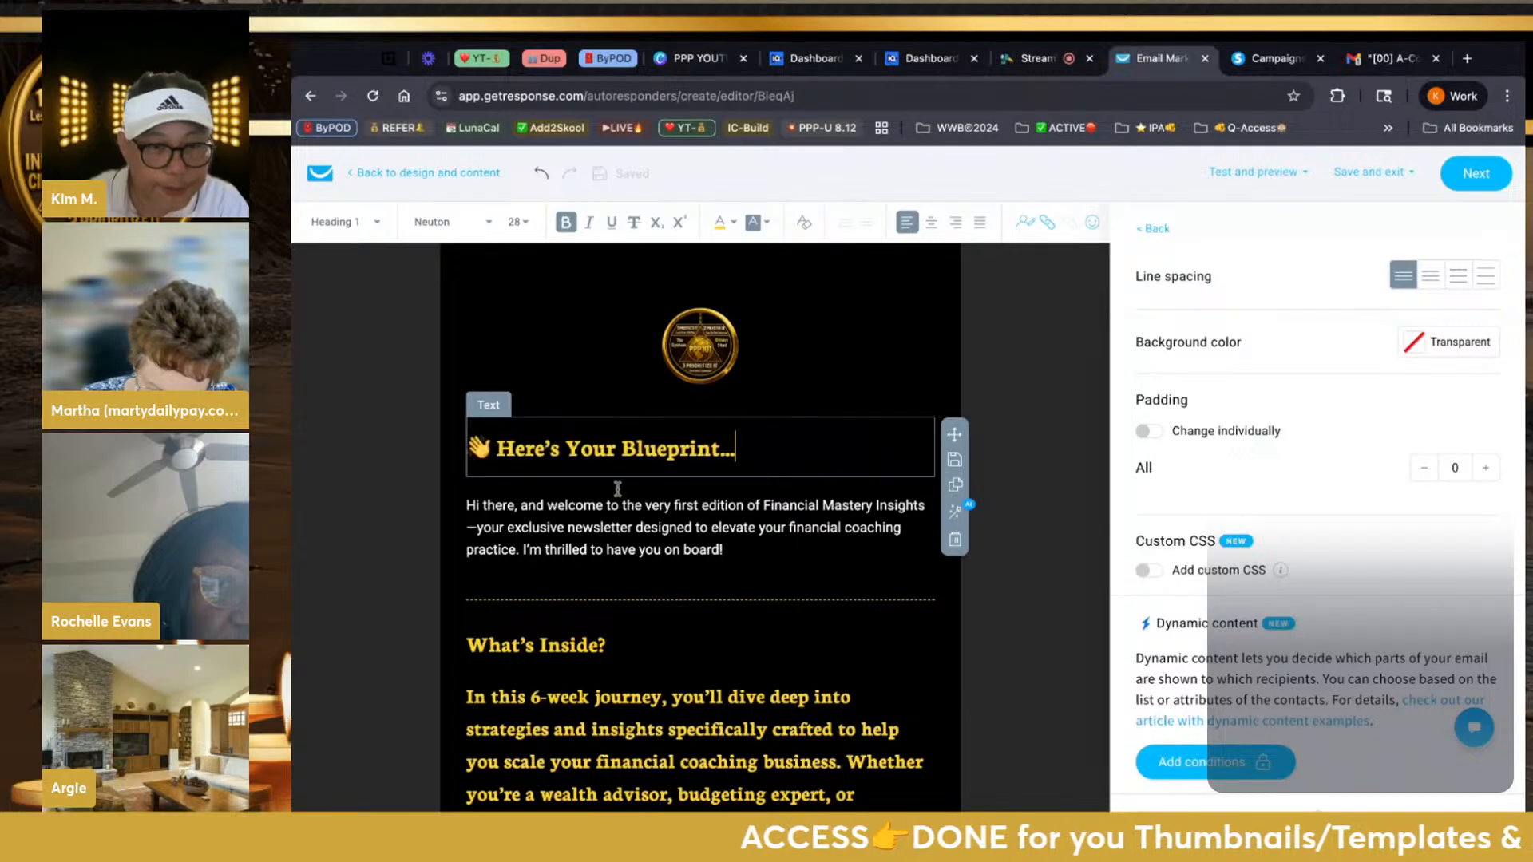
click(631, 580)
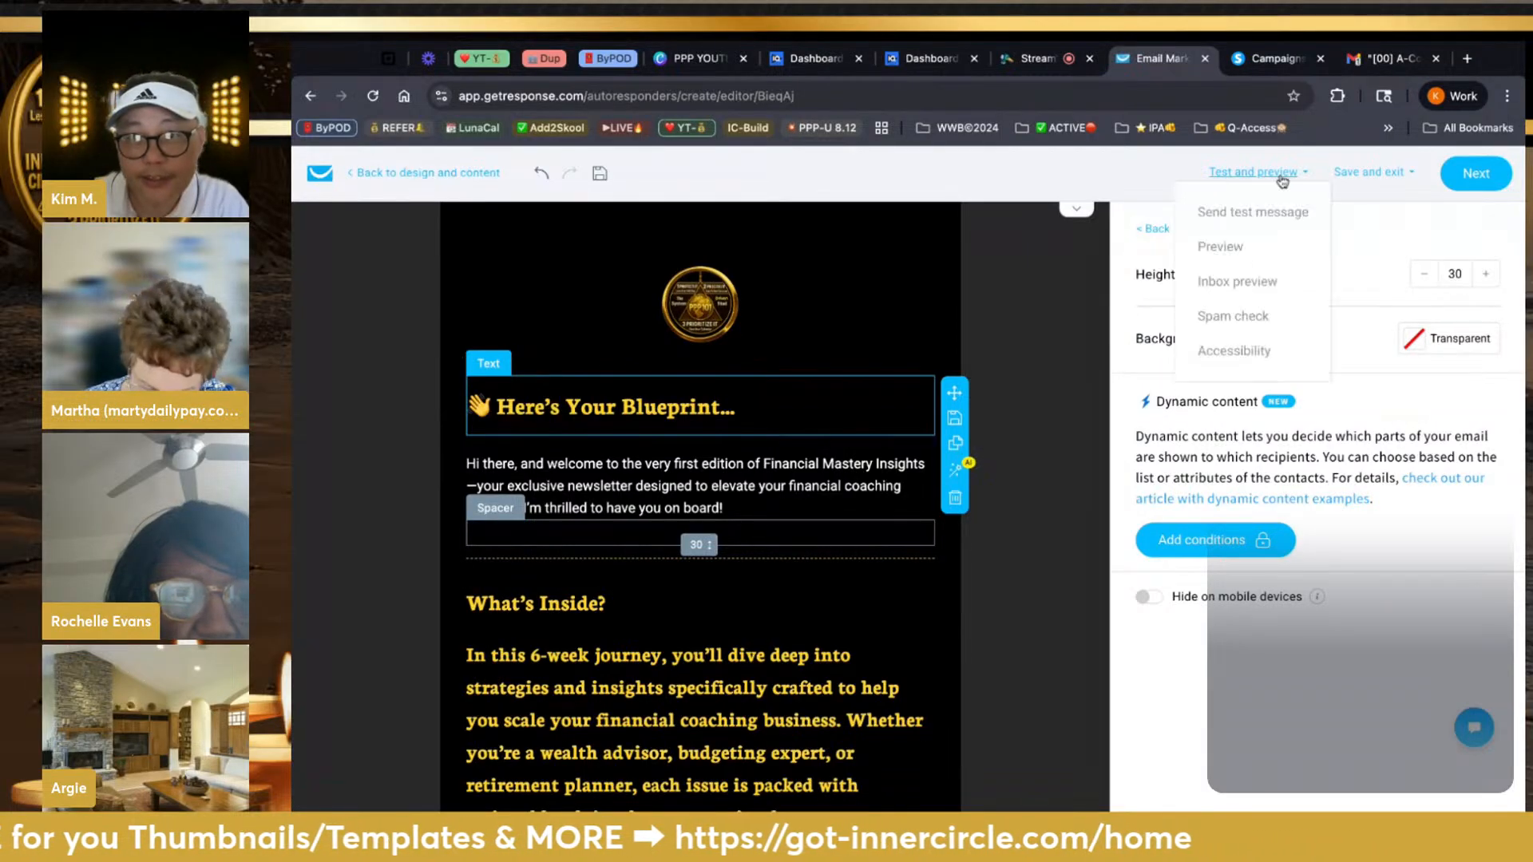
click(1269, 58)
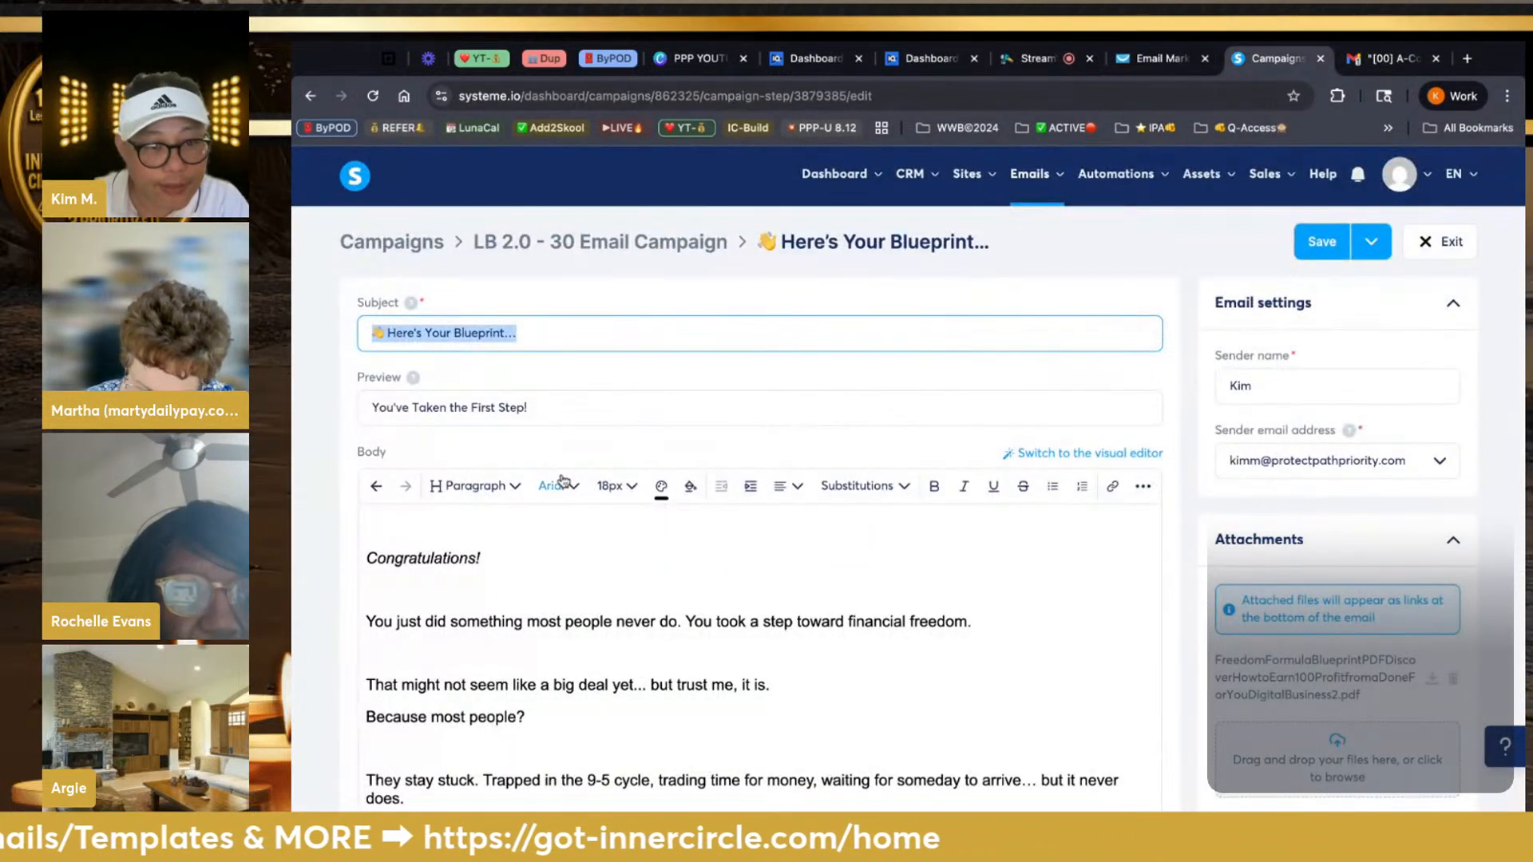
Select the systeme.io Blueprint email body from 'Congratulations!' onward and return to GetResponse
scroll(564, 480, down, 1)
scroll(563, 480, down, 3)
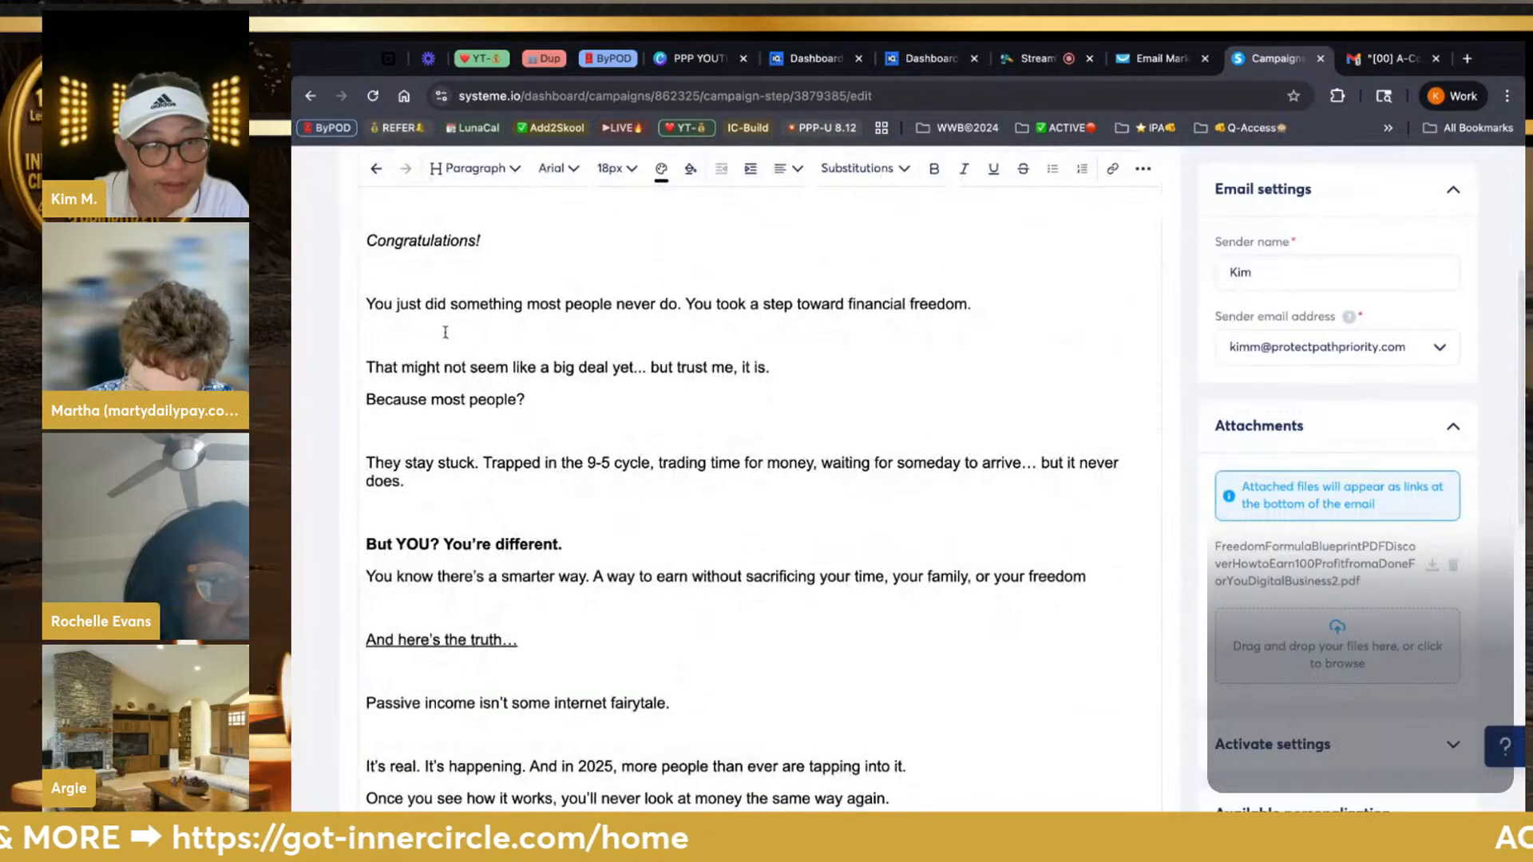
drag(367, 240, 522, 640)
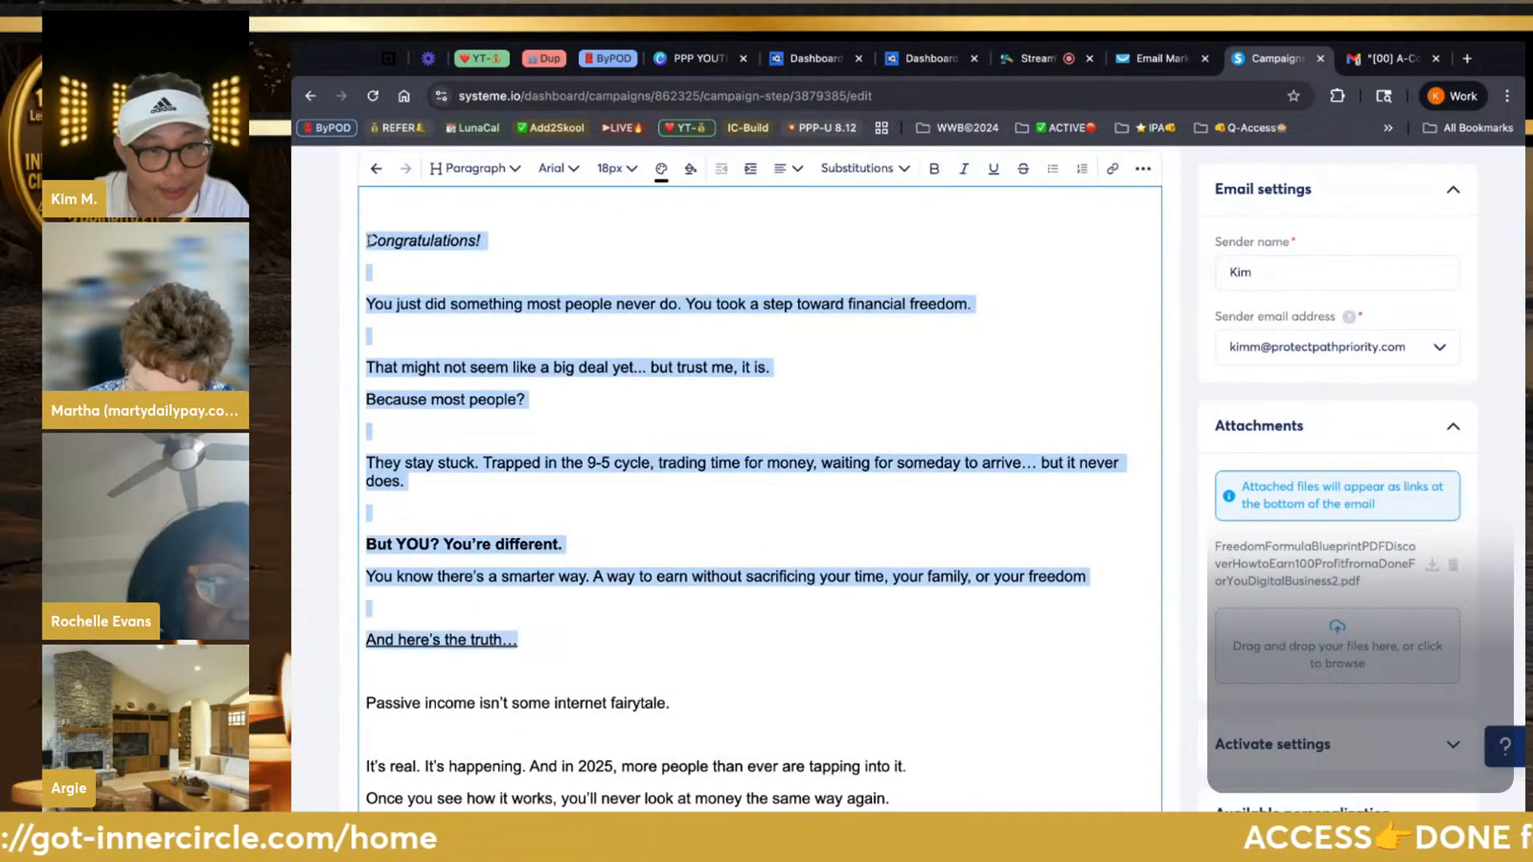
drag(367, 703, 444, 798)
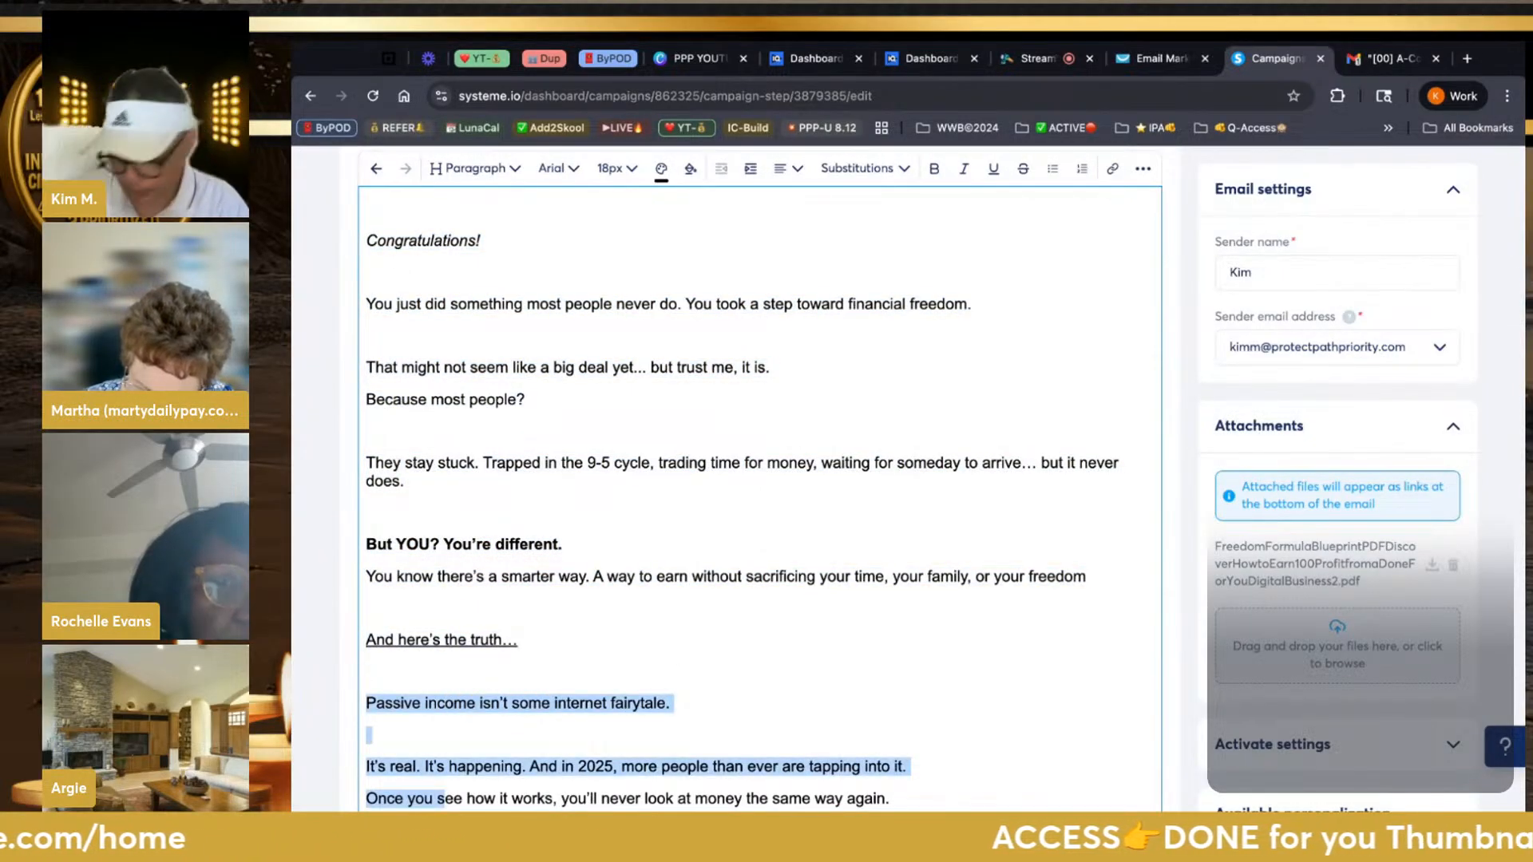
scroll(429, 708, down, 7)
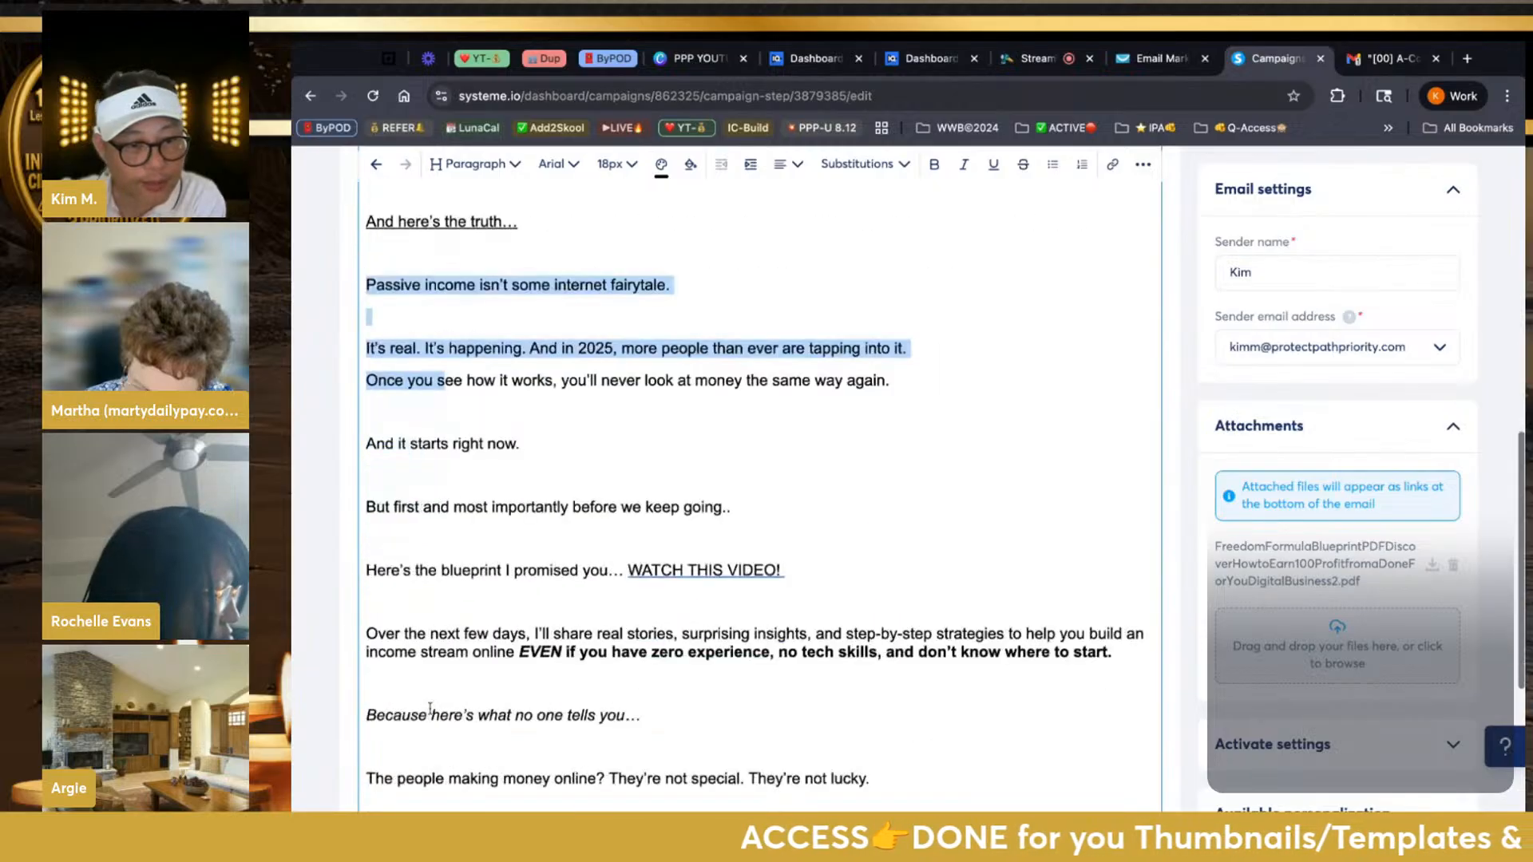
scroll(430, 708, down, 3)
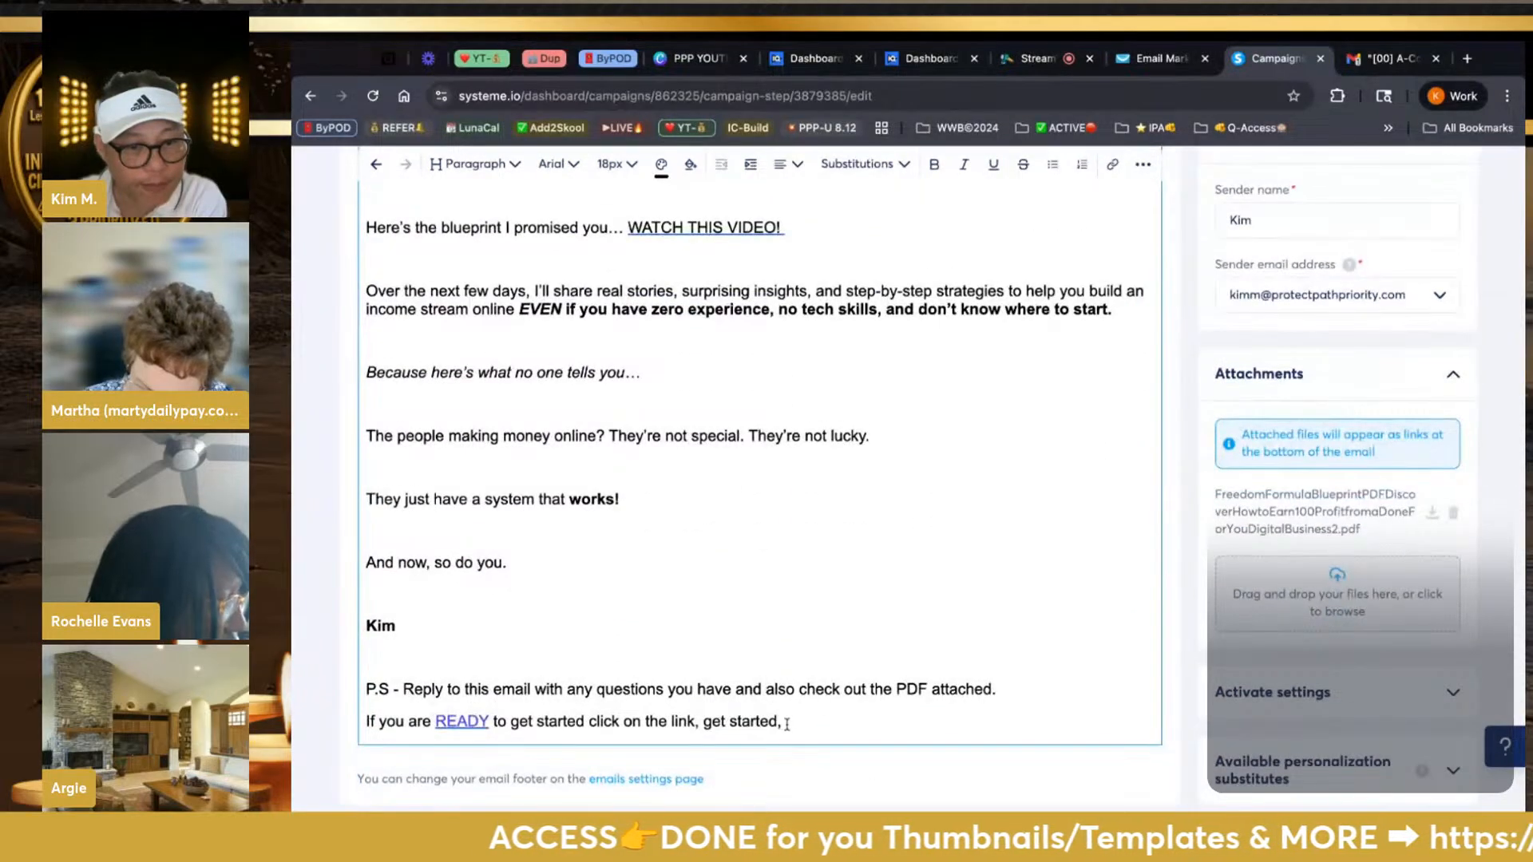
drag(786, 722, 366, 558)
key(ctrl+c)
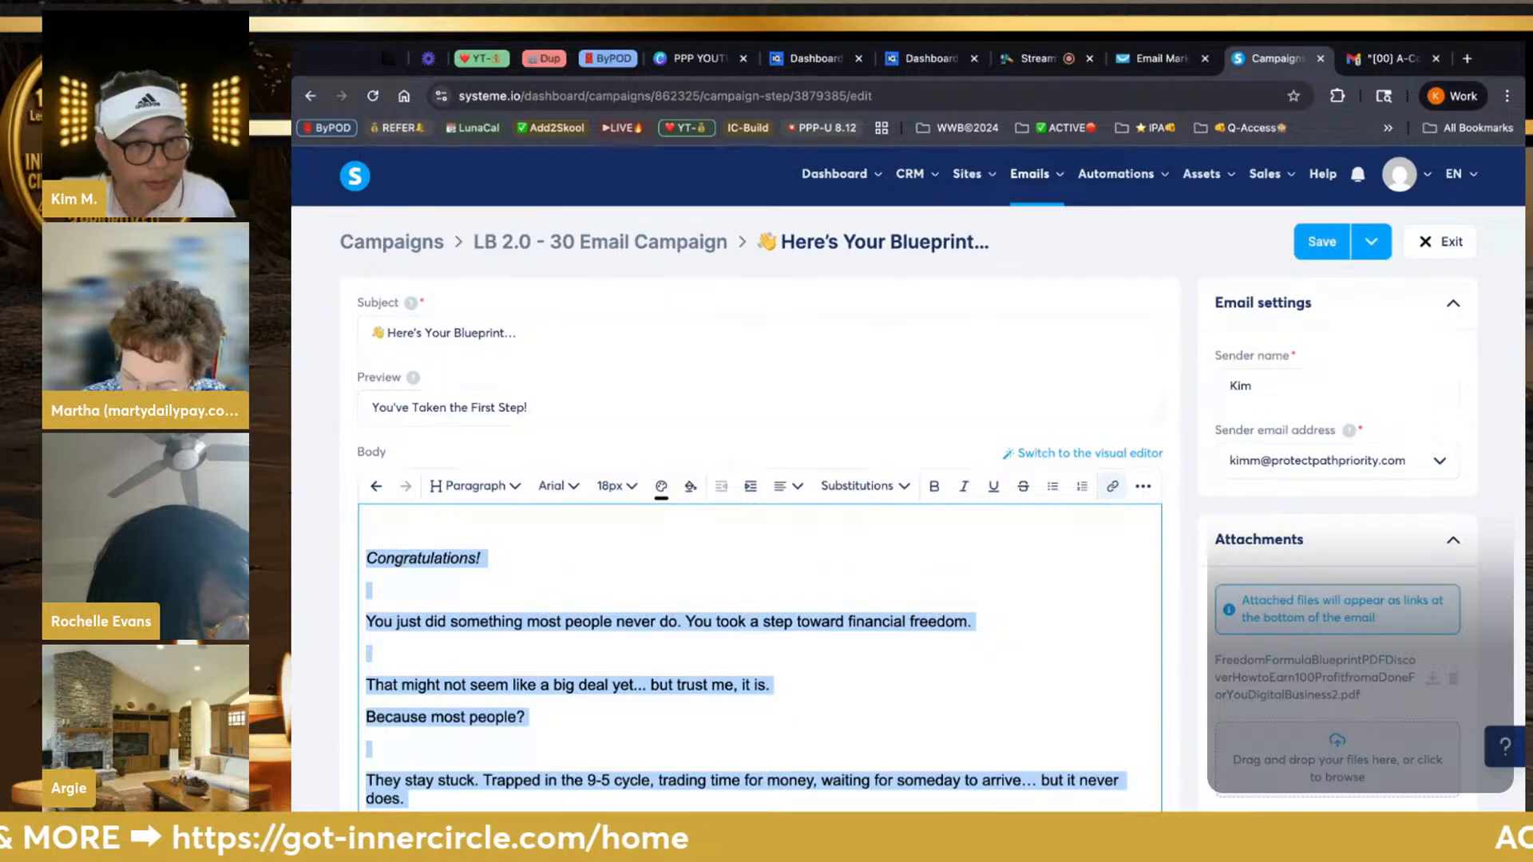
click(1154, 64)
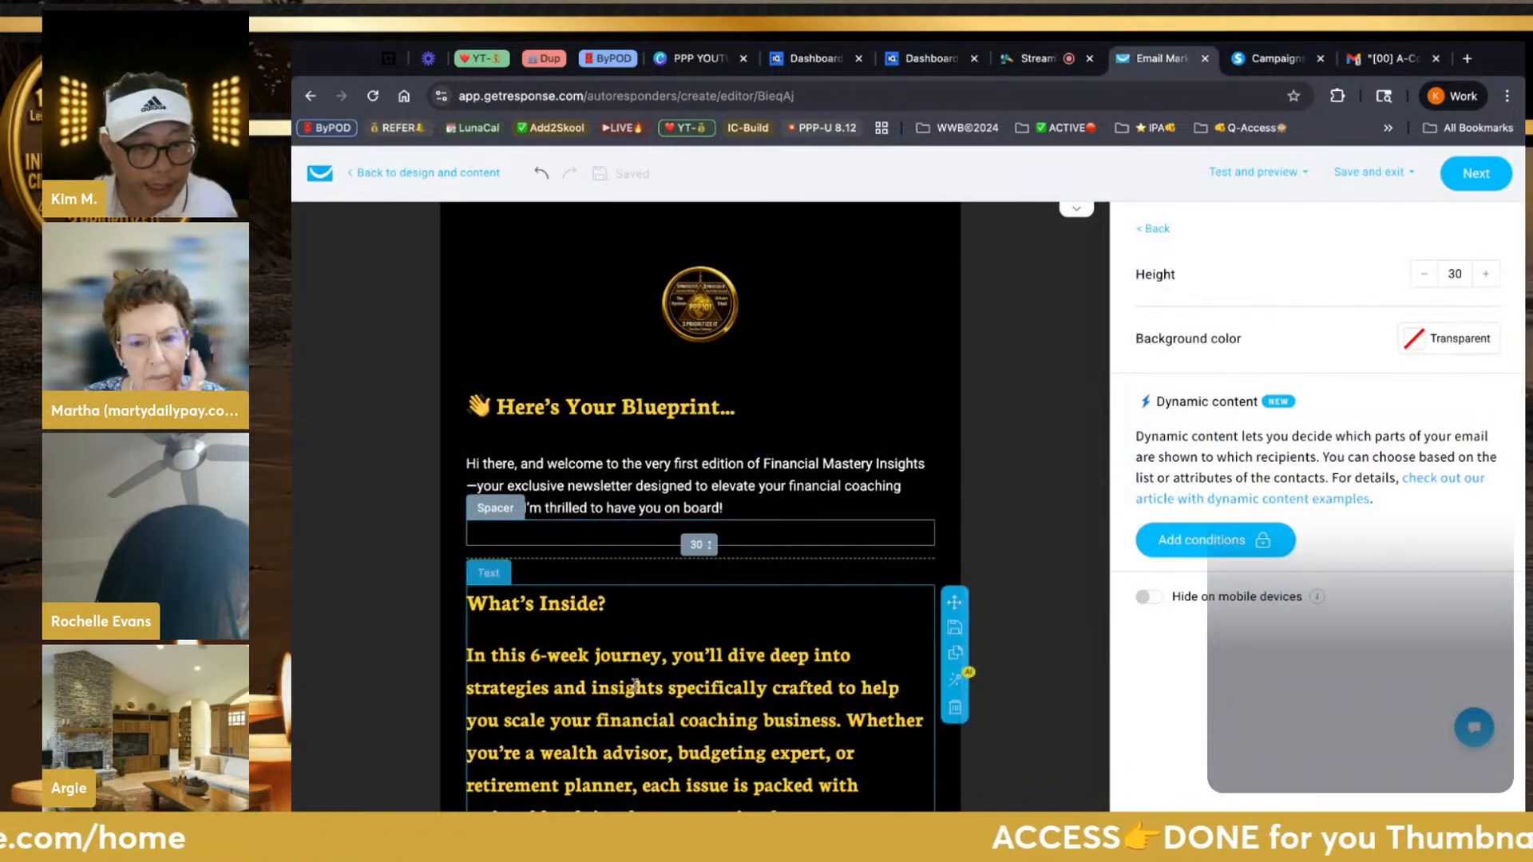
Paste the Blueprint email text over the What's Inside? heading and paragraph
scroll(633, 687, down, 1)
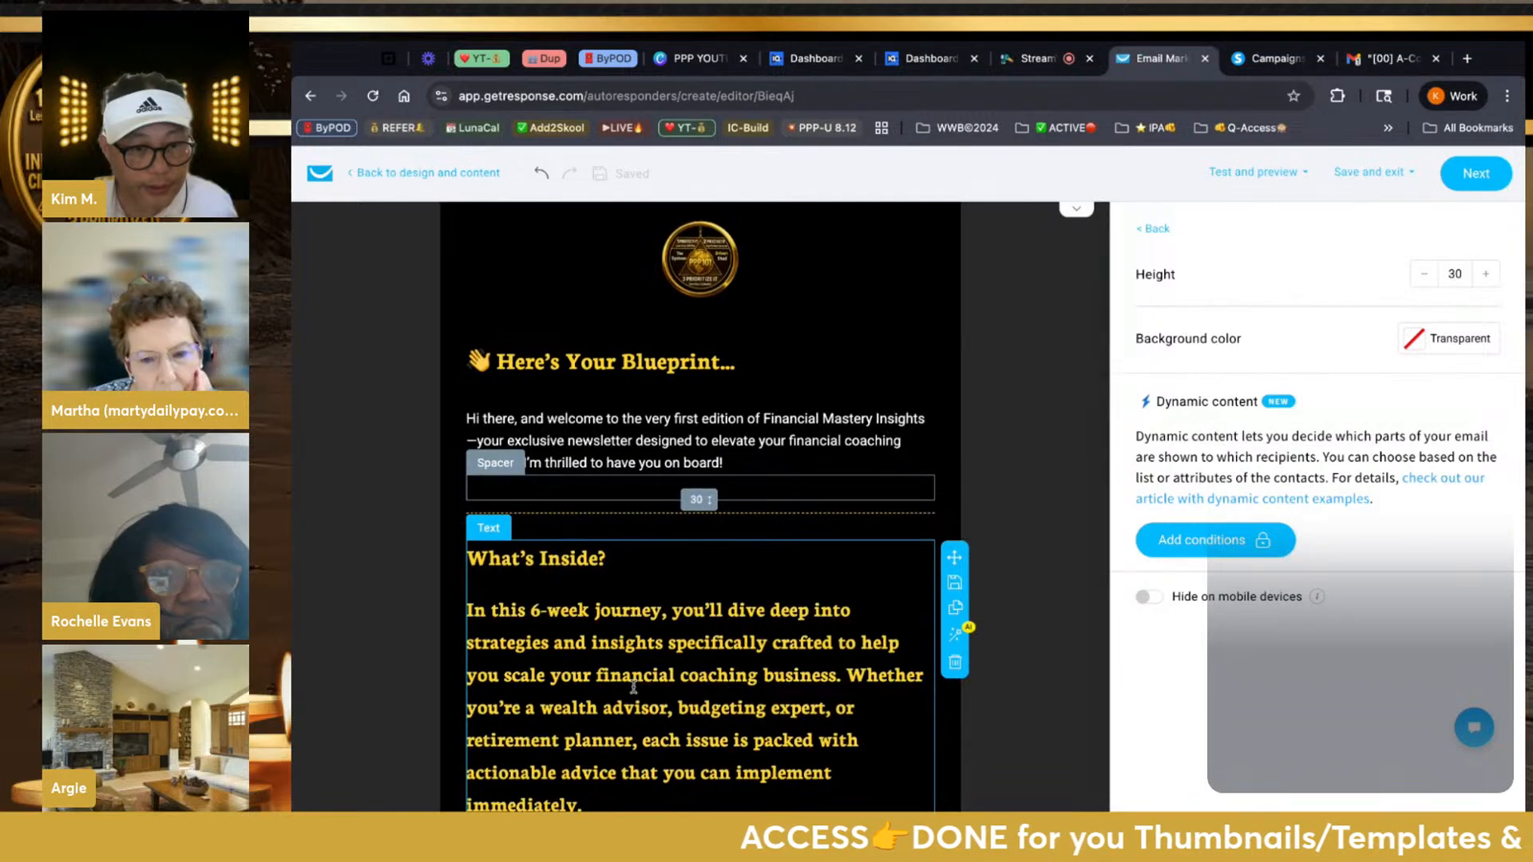
click(633, 687)
triple_click(632, 714)
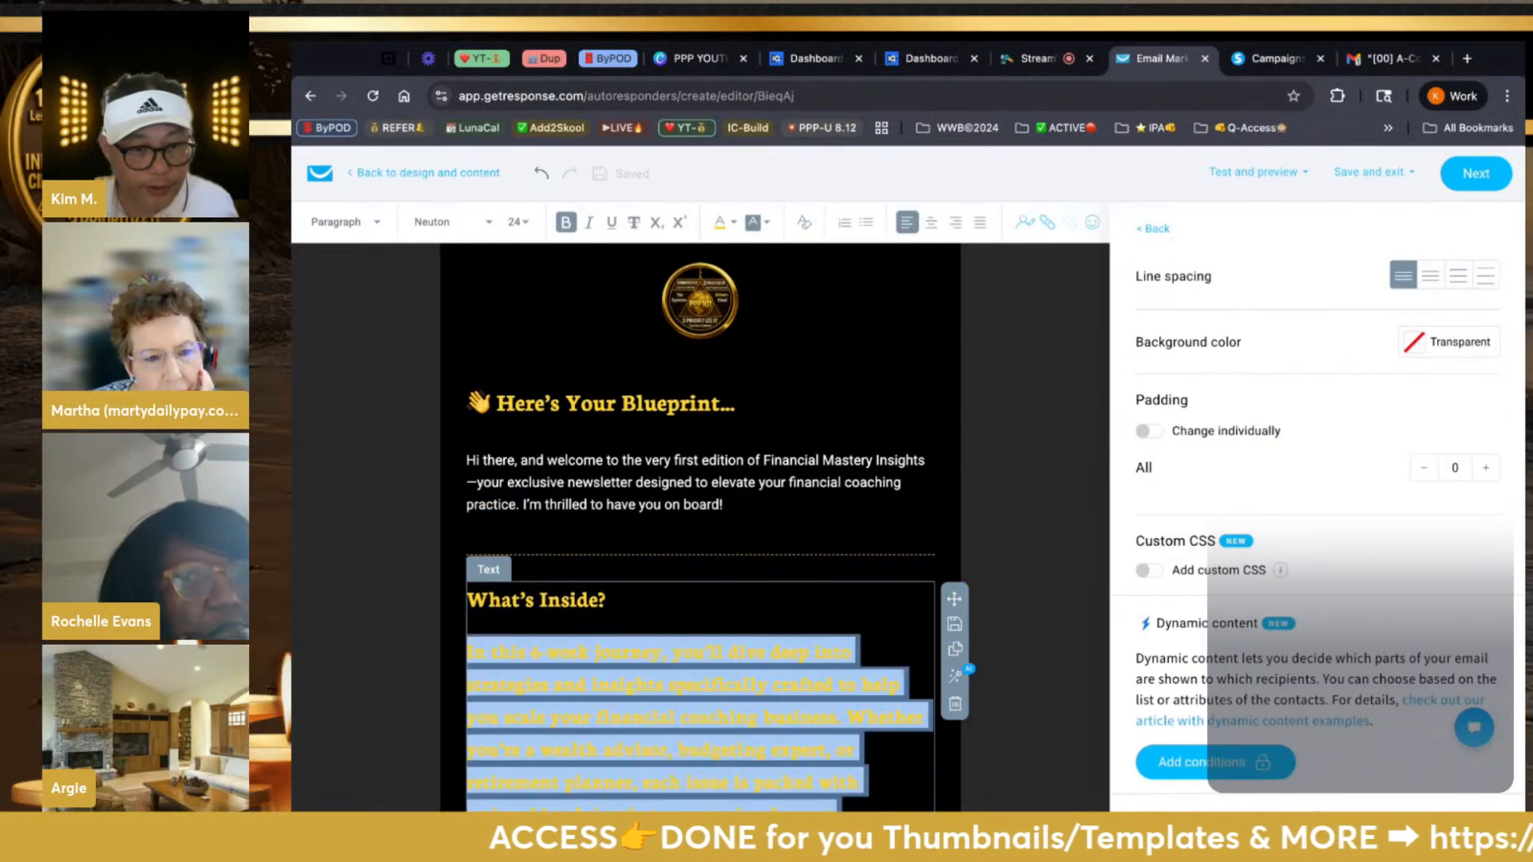
click(601, 605)
triple_click(600, 605)
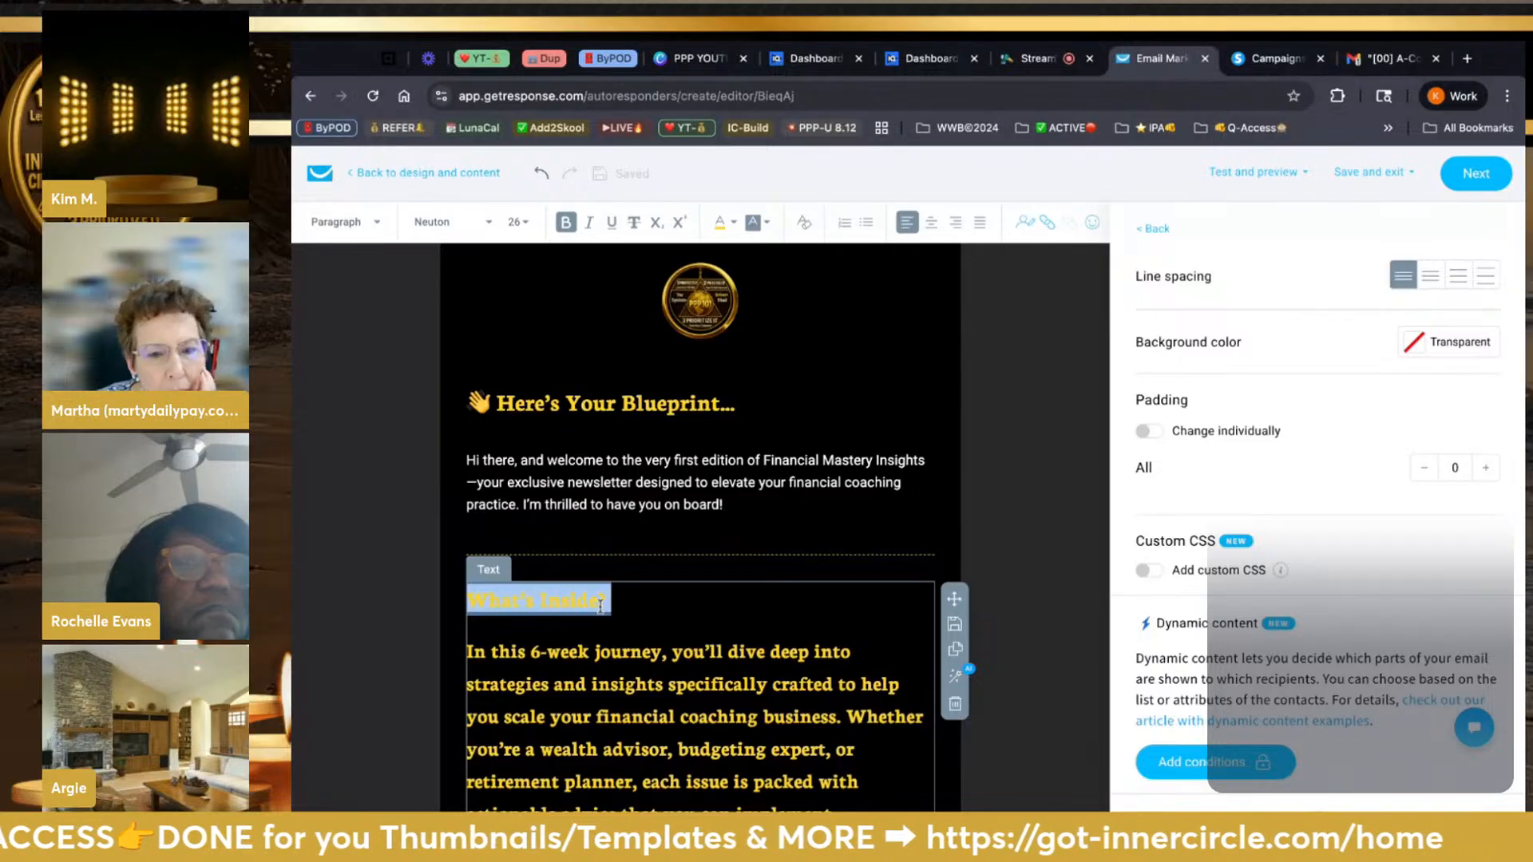
key(shift+Down)
key(shift+Down)
key(shift+Down)
key(shift+Down)
key(shift+Down)
key(shift+Down)
key(shift+Down)
key(shift+Down)
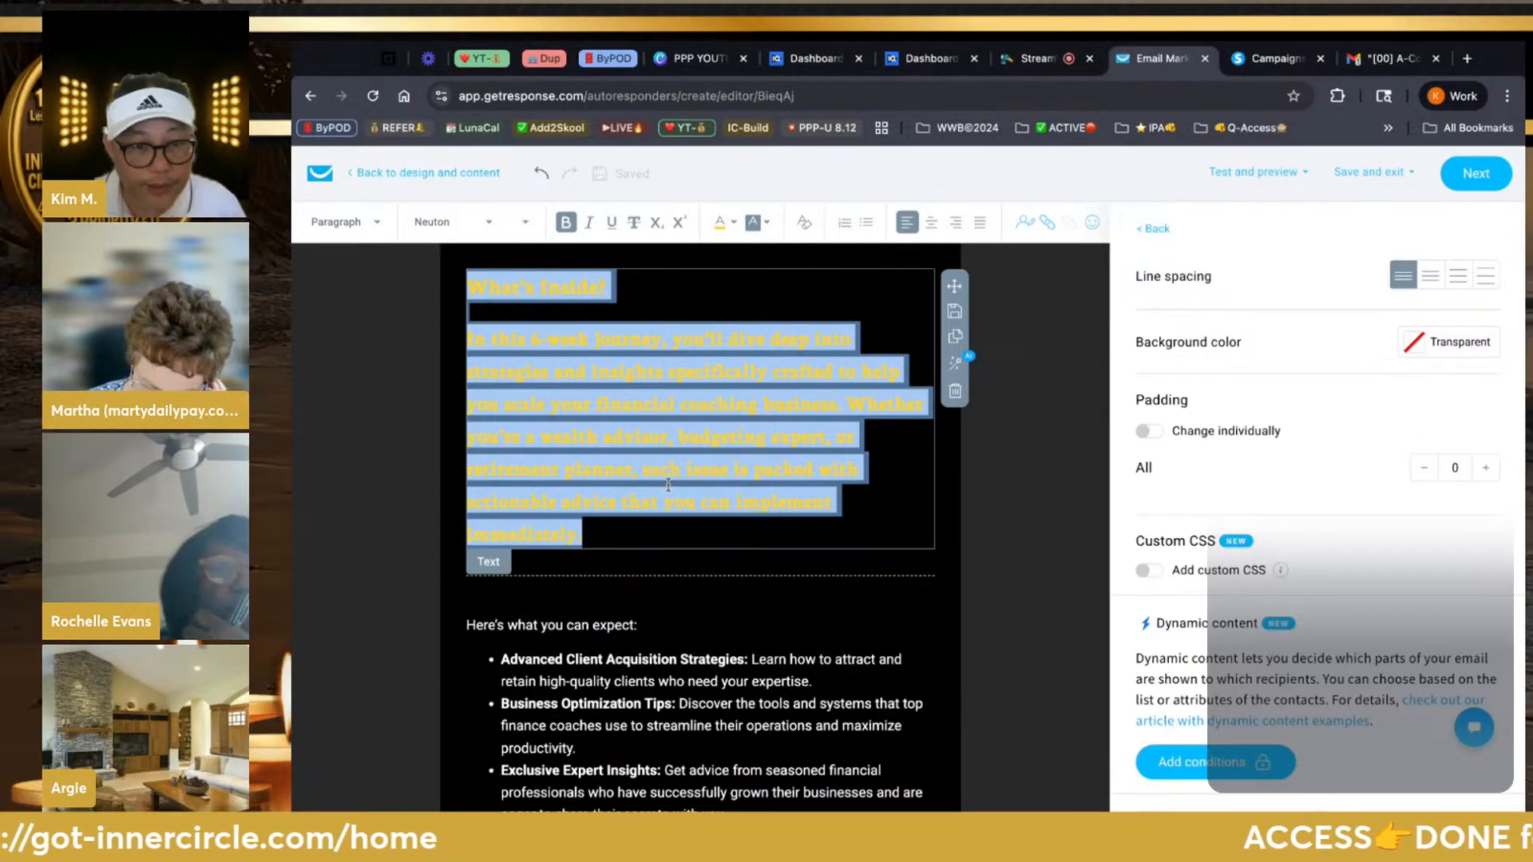
key(super+v)
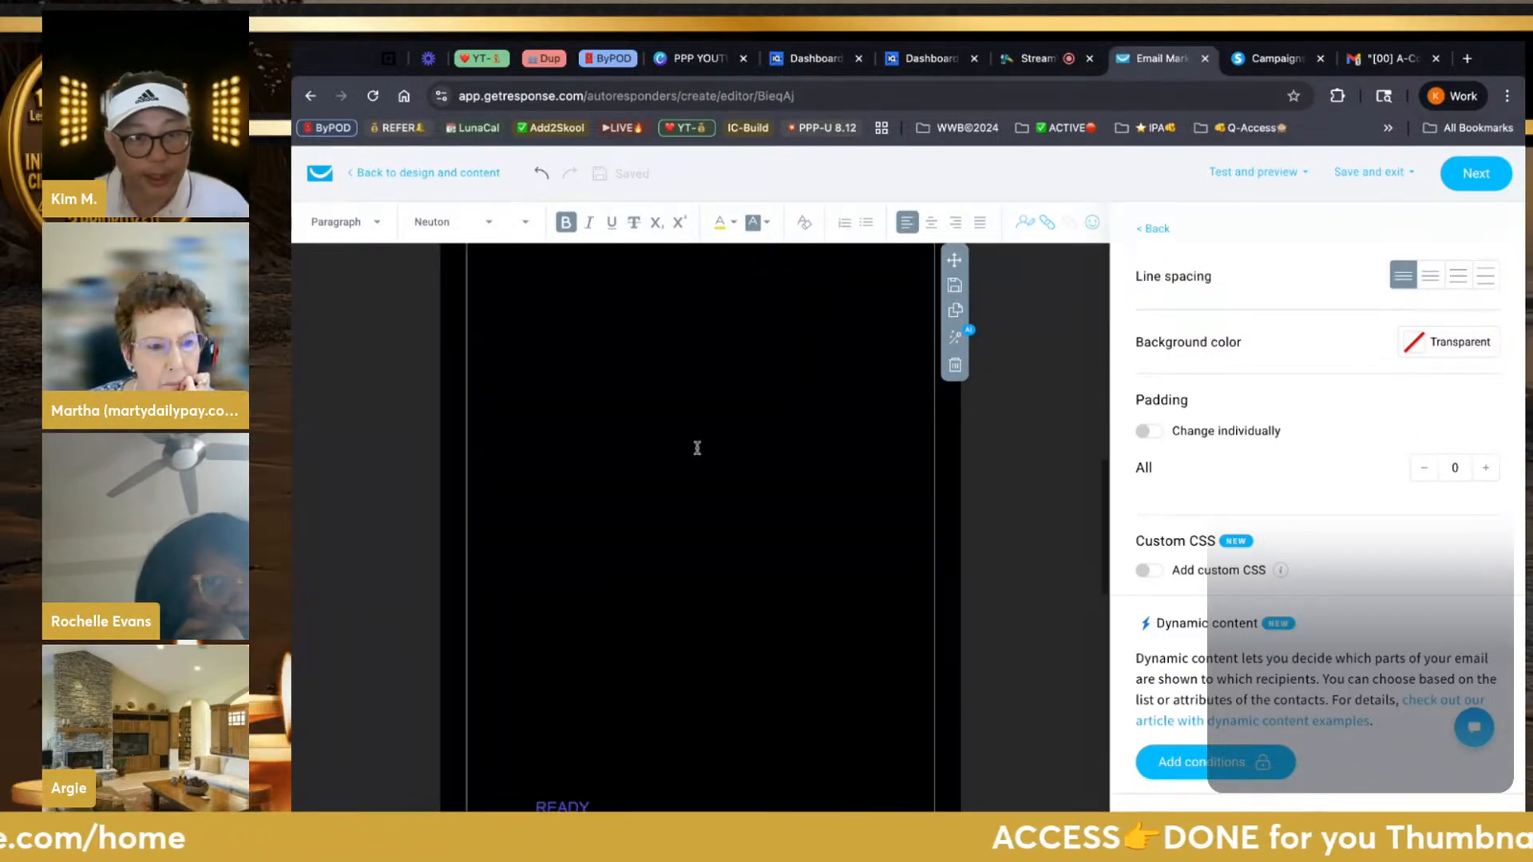
scroll(697, 448, up, 5)
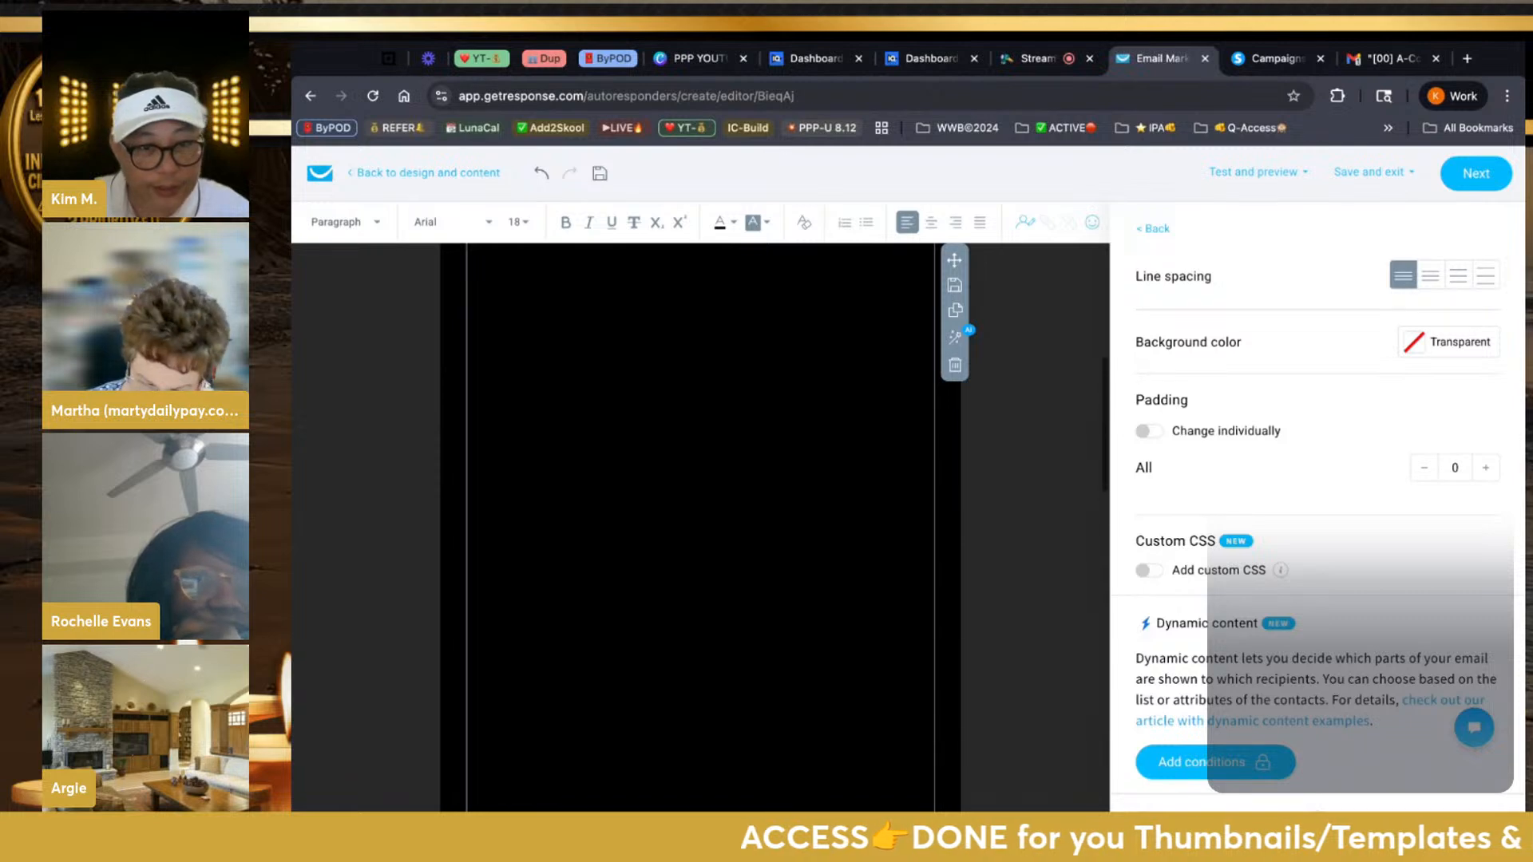
scroll(700, 479, down, 2)
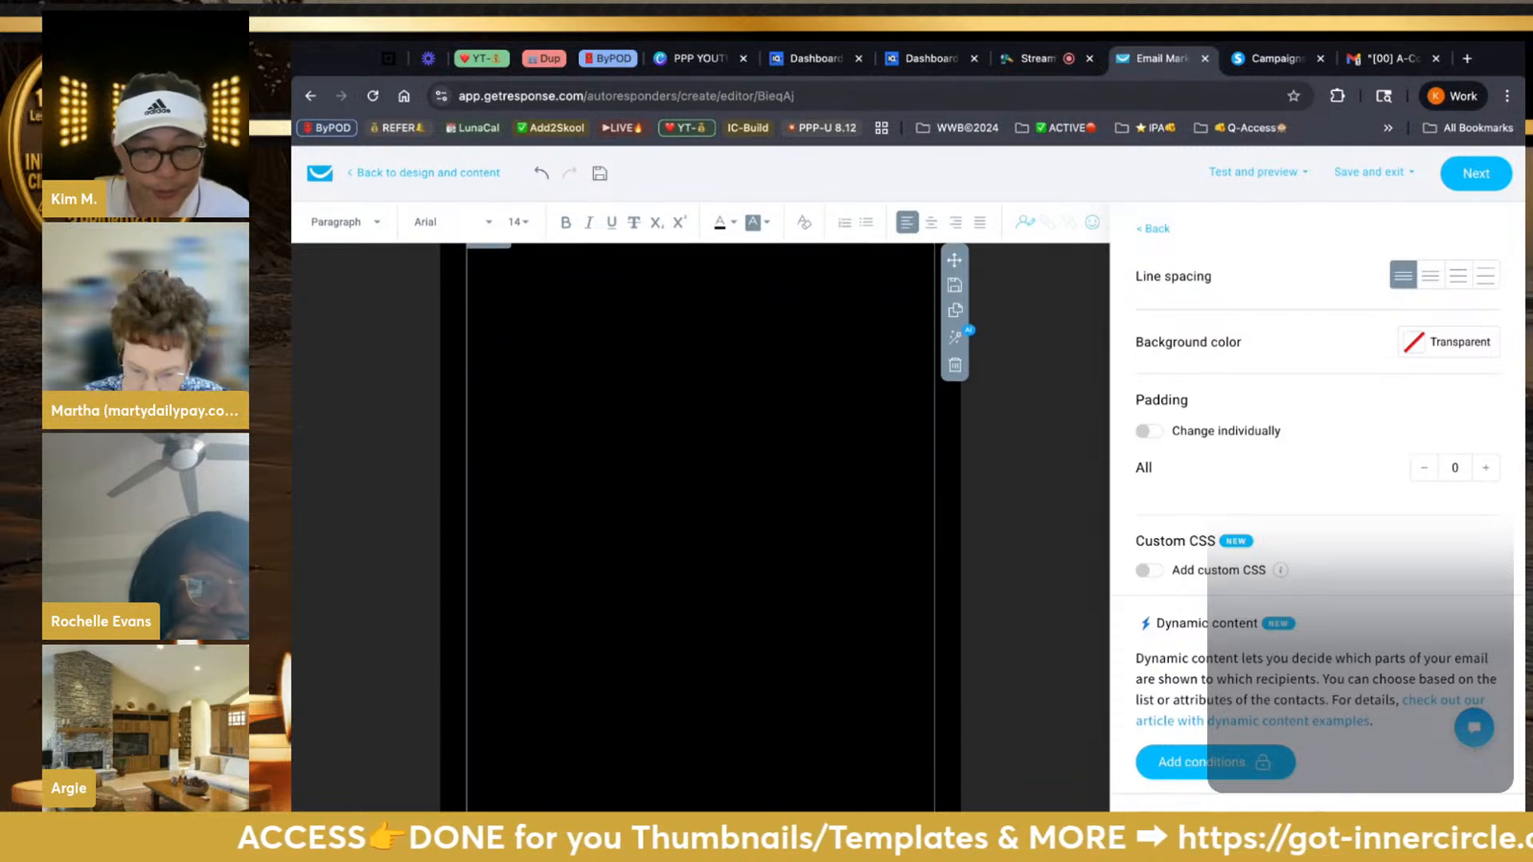
Make all of the pasted email text white
key(ctrl+a)
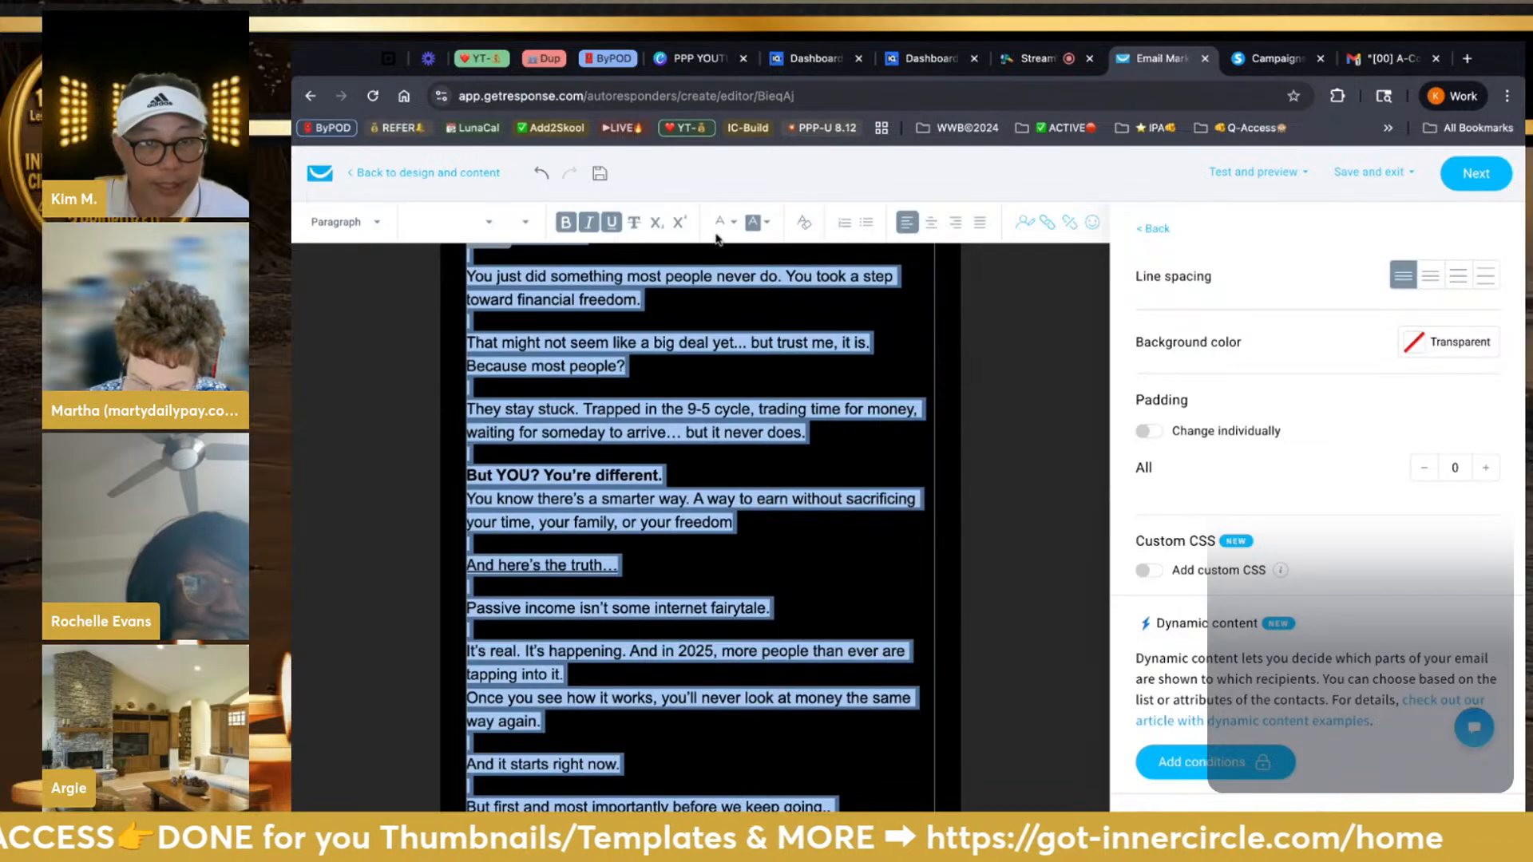
click(720, 228)
click(713, 269)
scroll(711, 447, down, 6)
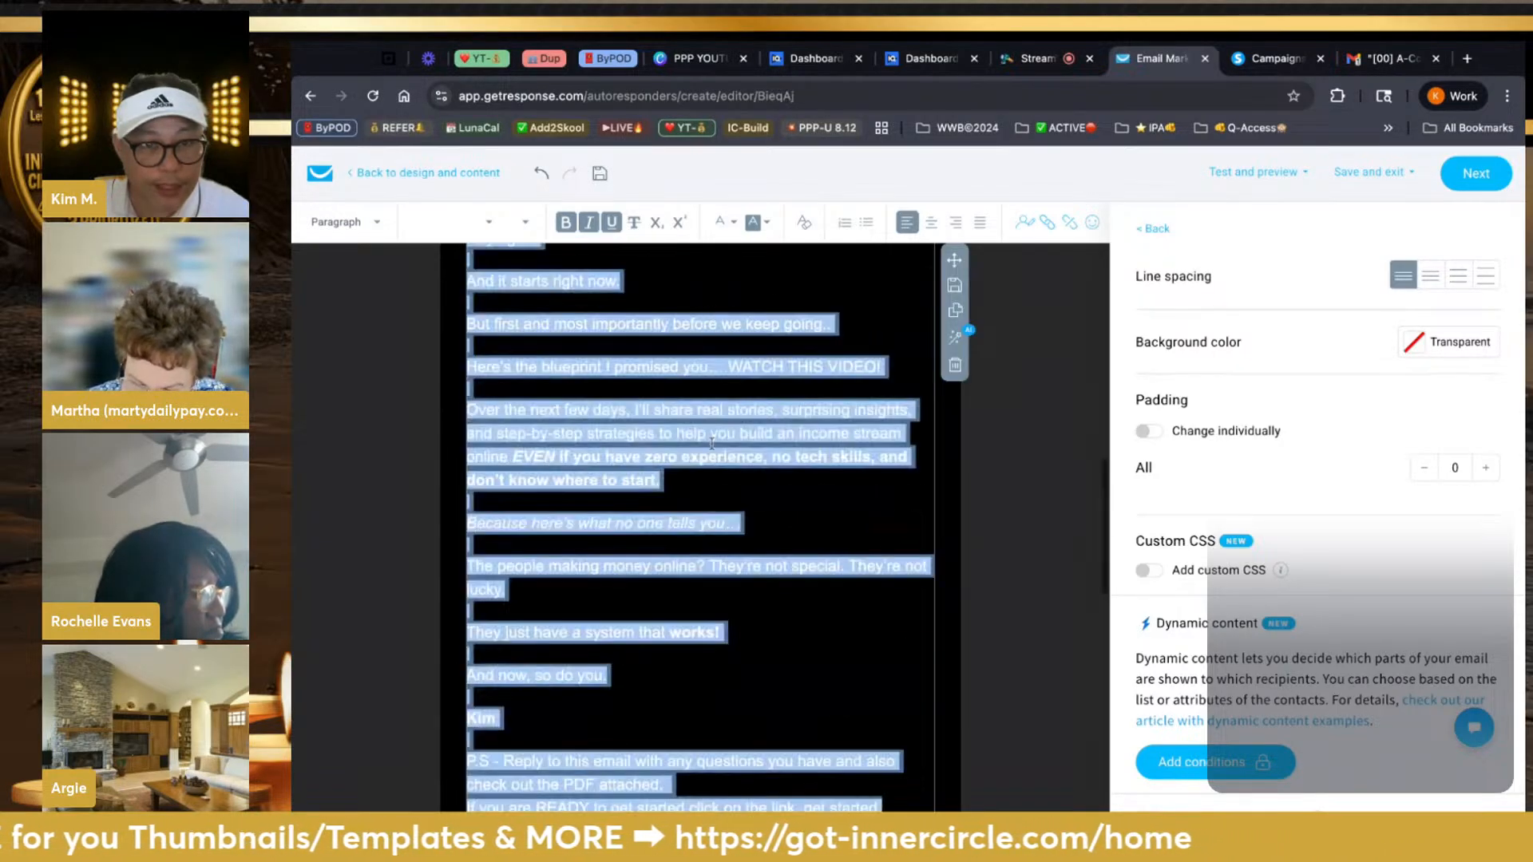
click(712, 457)
scroll(711, 457, up, 10)
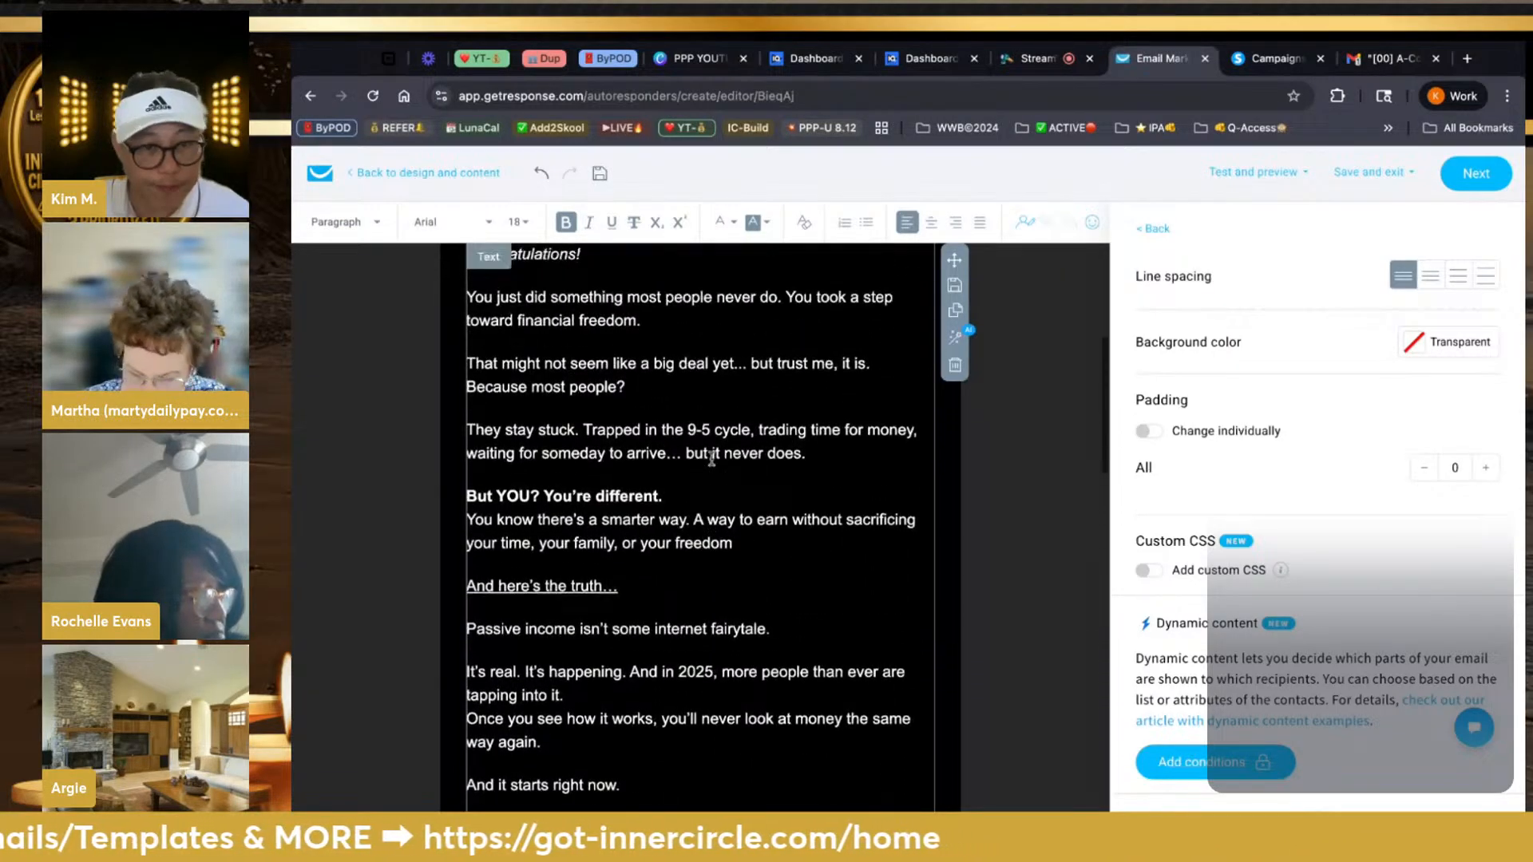
scroll(711, 459, up, 2)
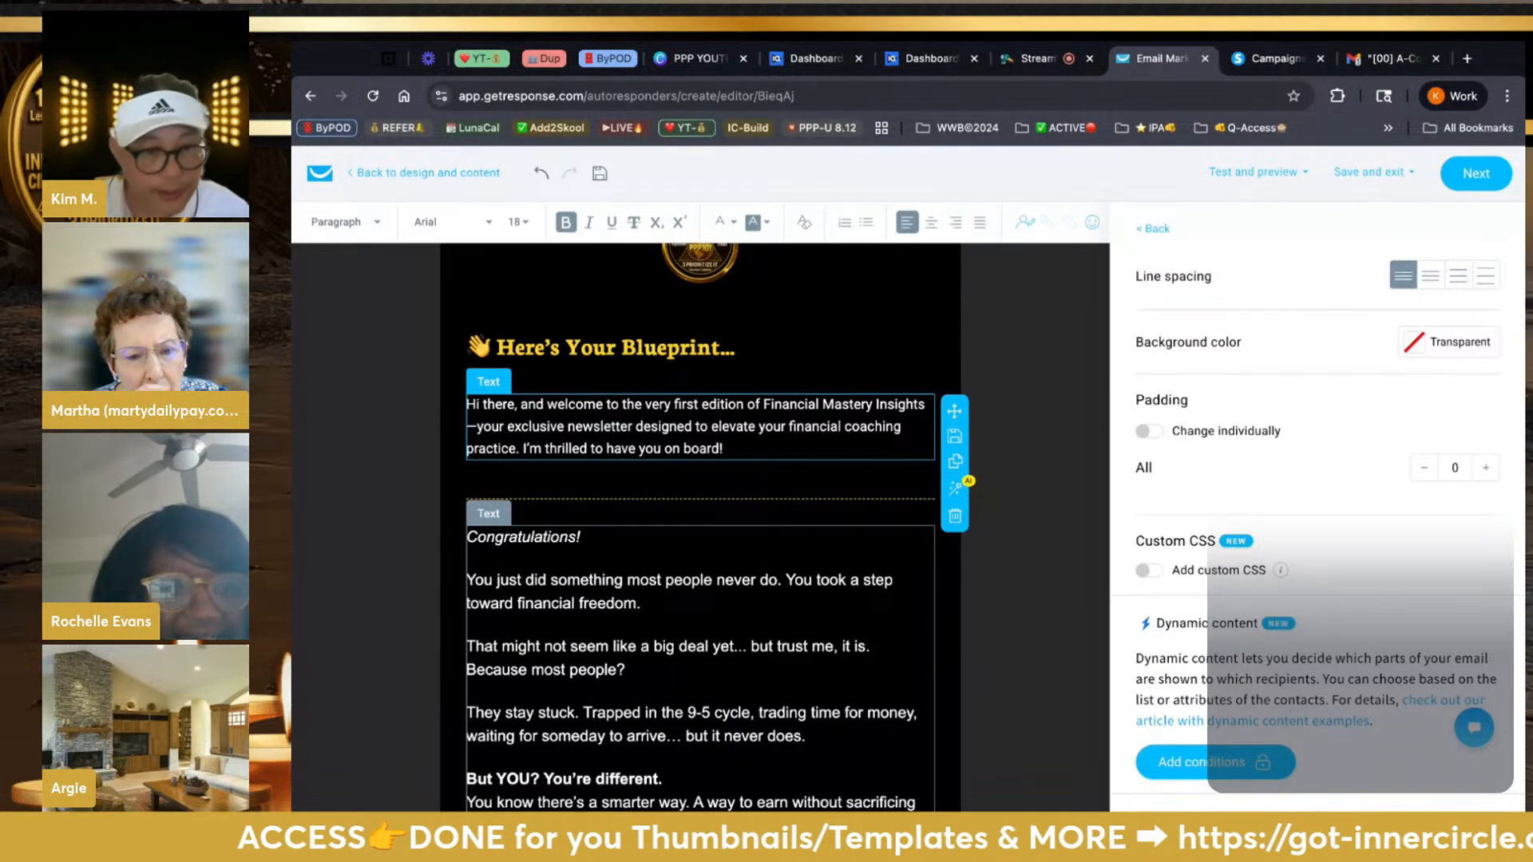
Replace the welcome paragraph with the copied 'Congratulations!' opening paragraphs
click(470, 539)
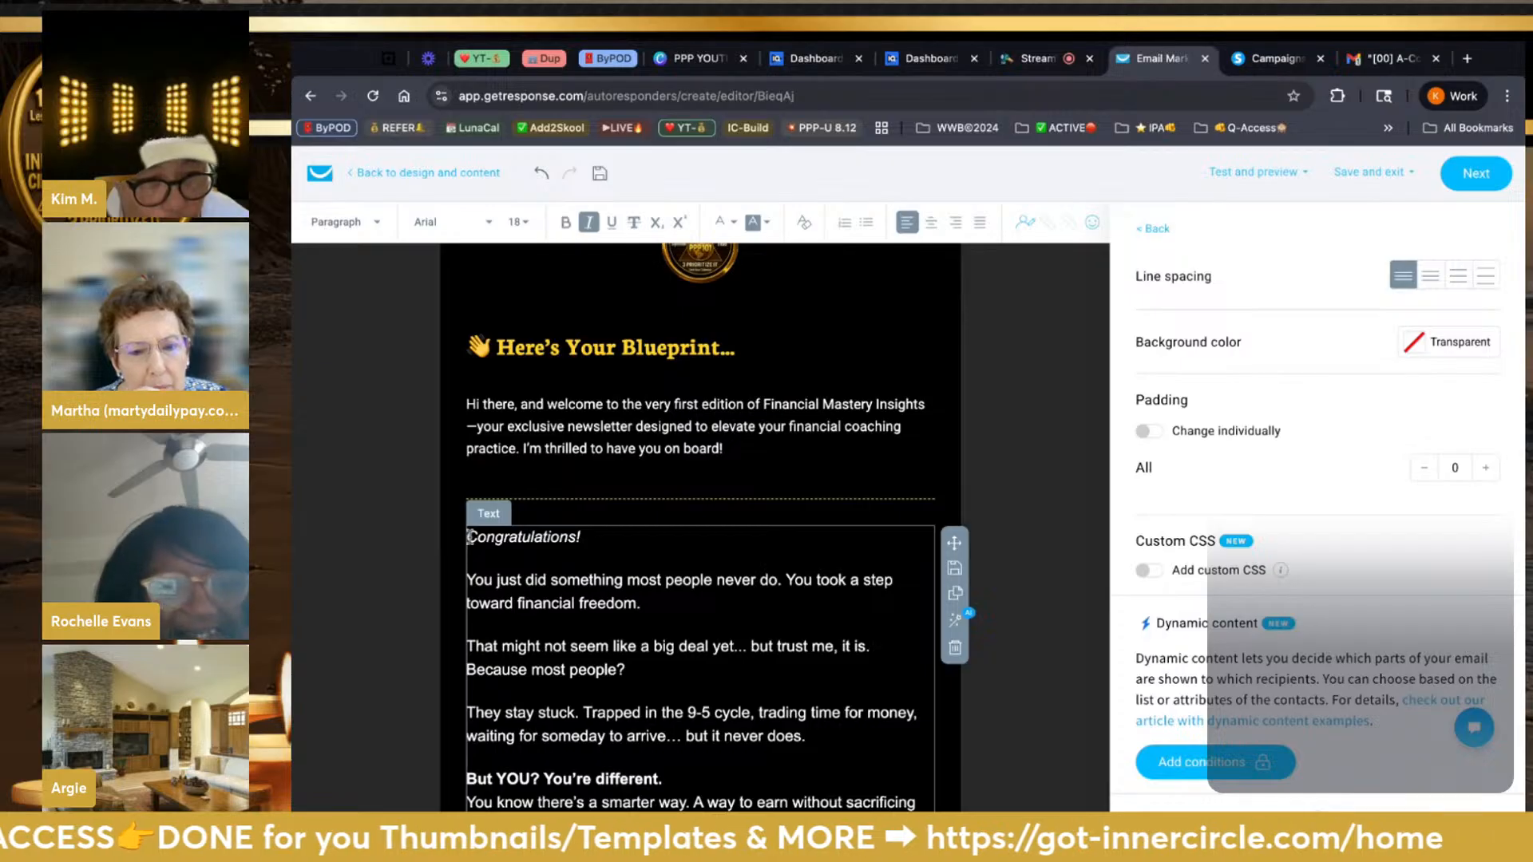
drag(470, 538, 805, 736)
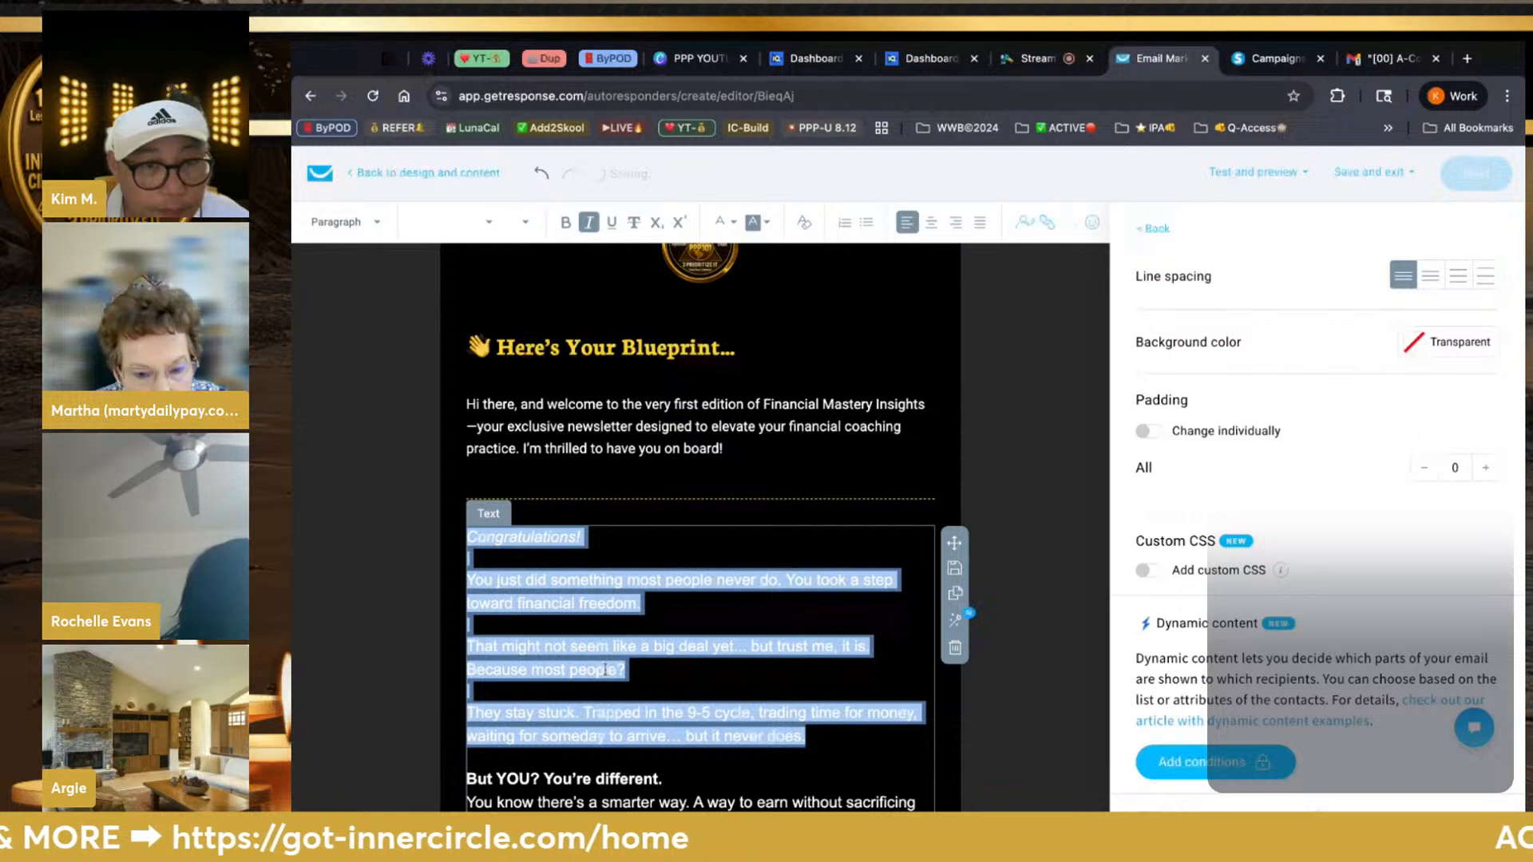
double_click(488, 404)
triple_click(478, 415)
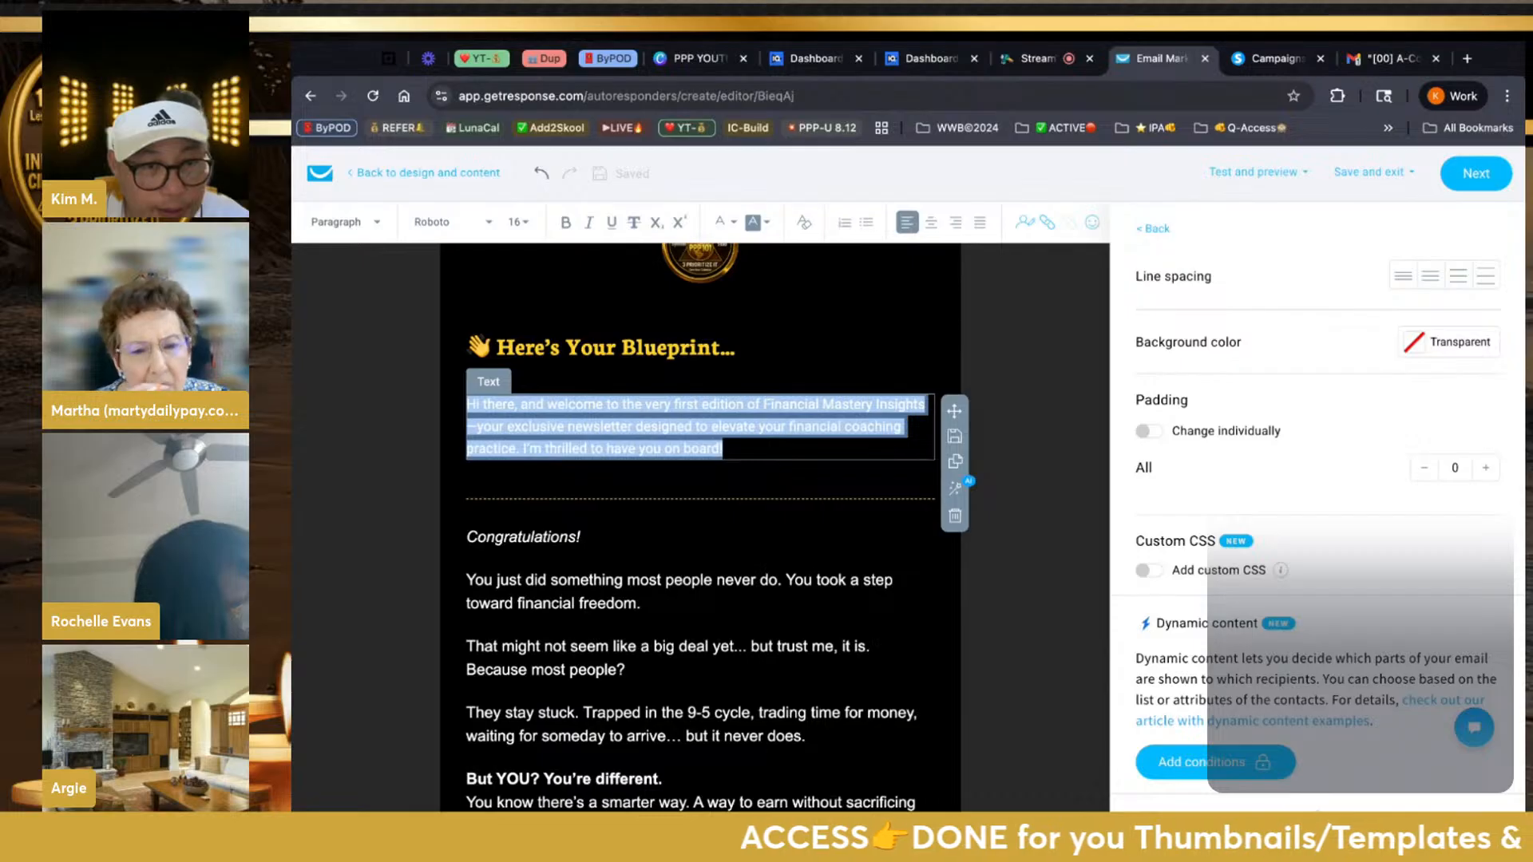
key(ctrl+v)
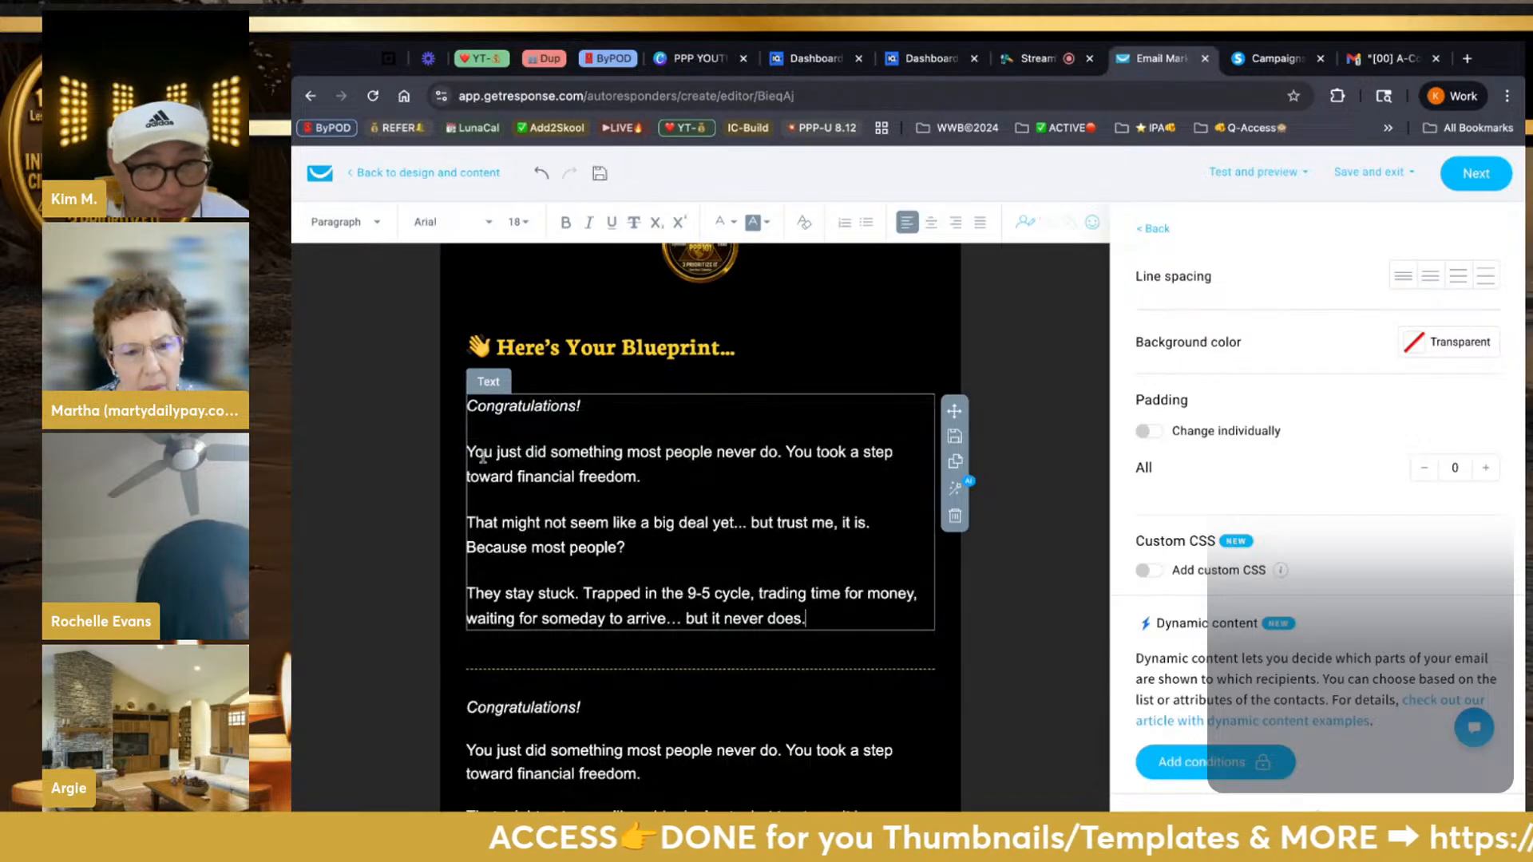
Delete the duplicated opening so the next block starts at 'But YOU? You're different.'
scroll(563, 562, down, 5)
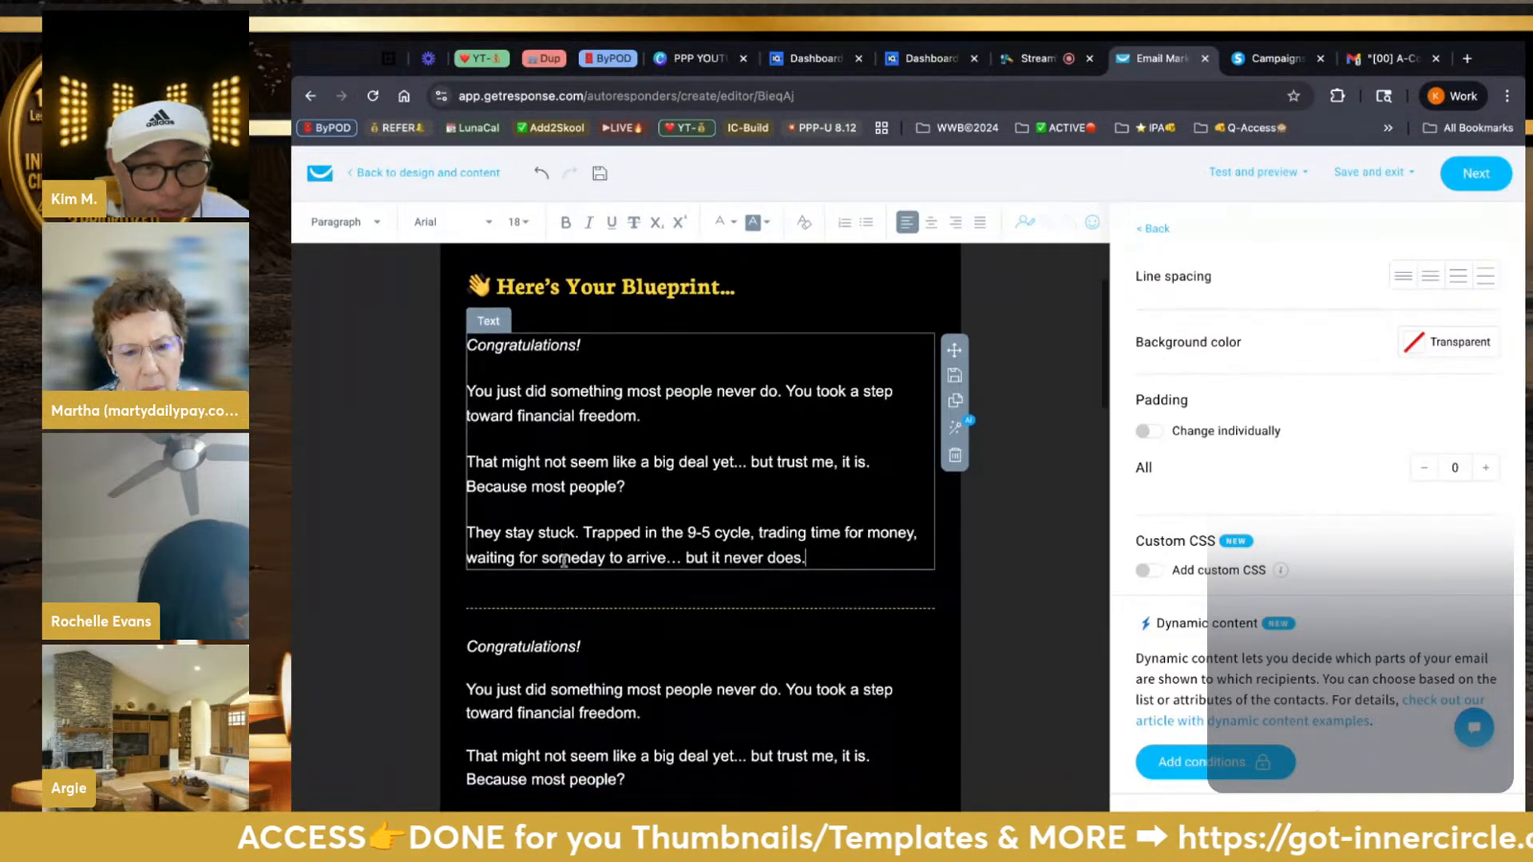
click(564, 561)
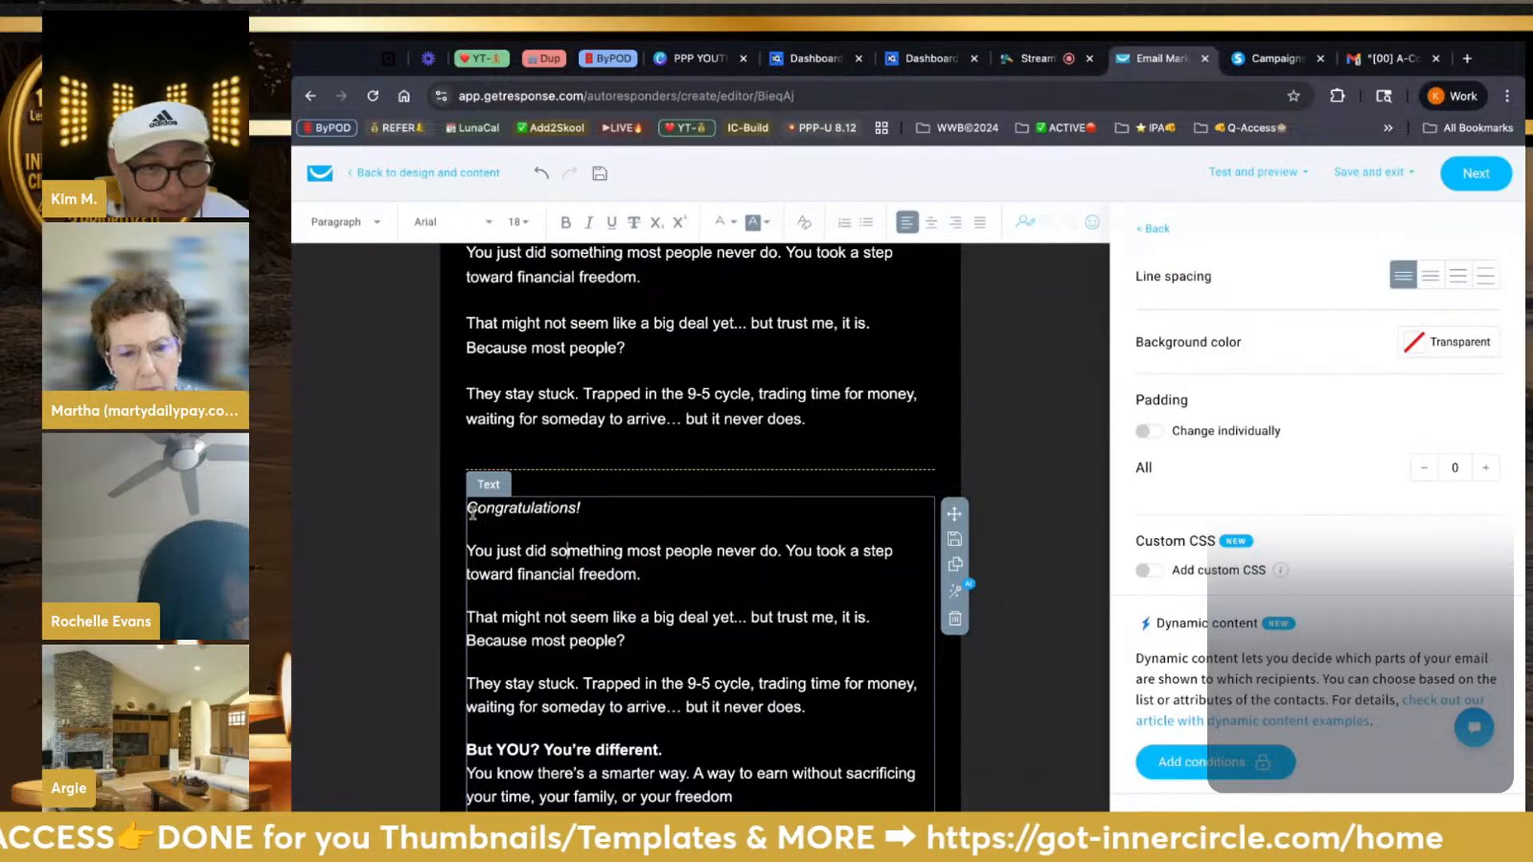
drag(466, 508, 805, 708)
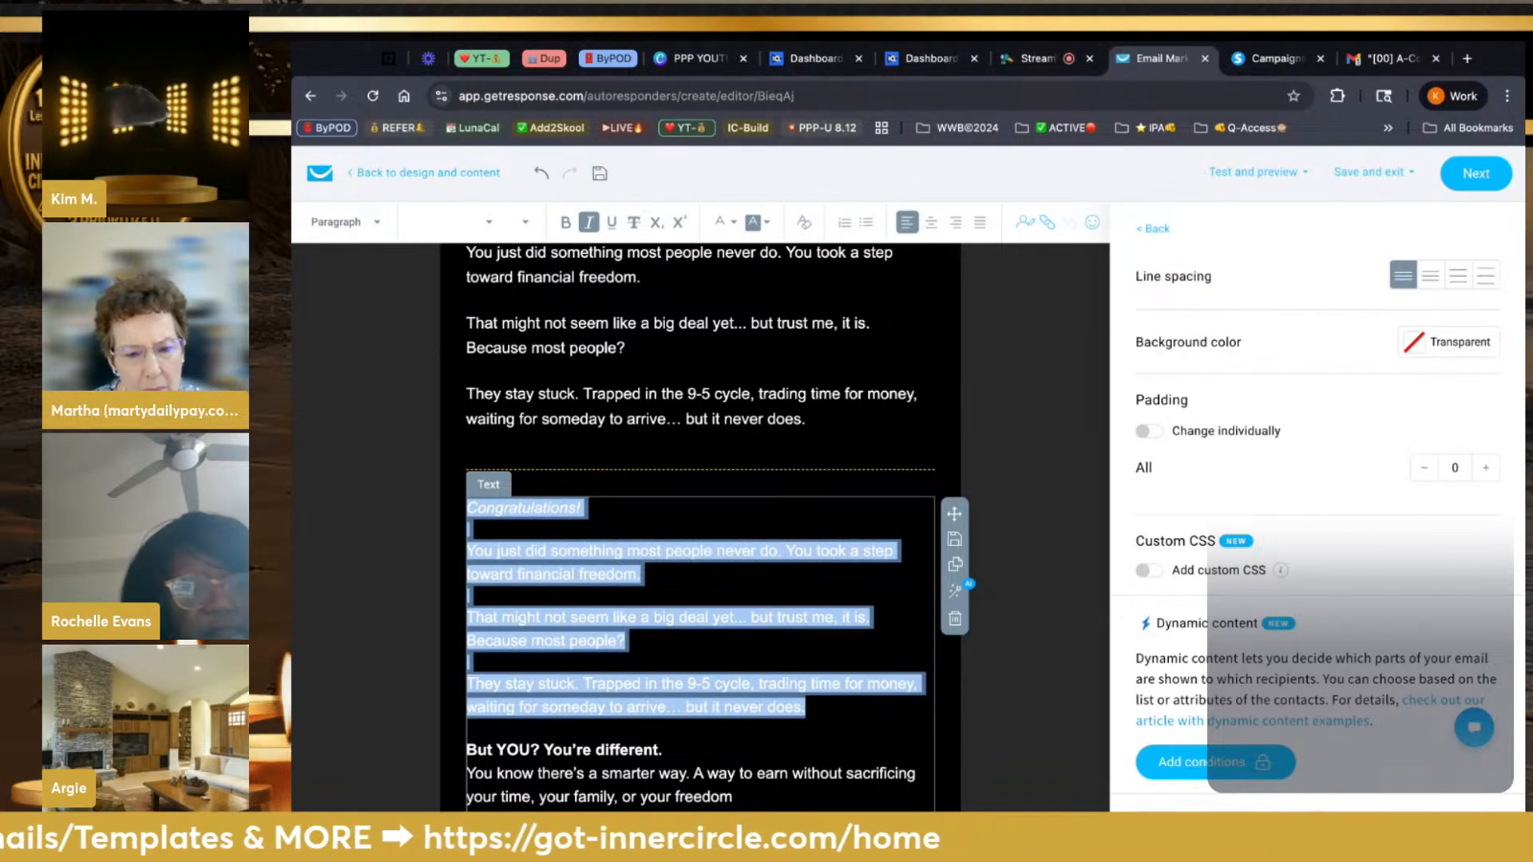
key(BackSpace)
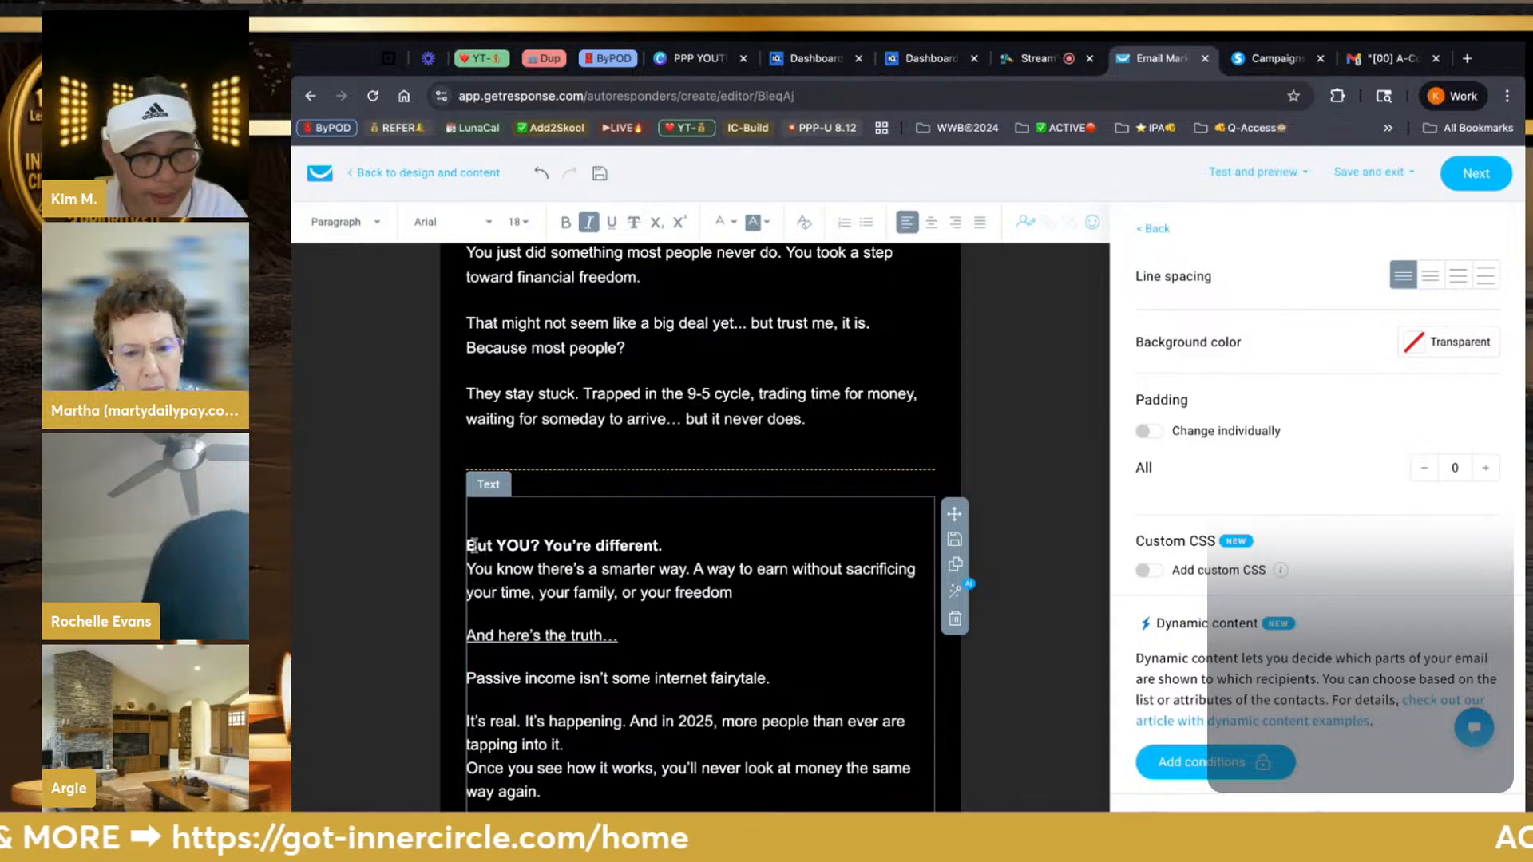
click(468, 545)
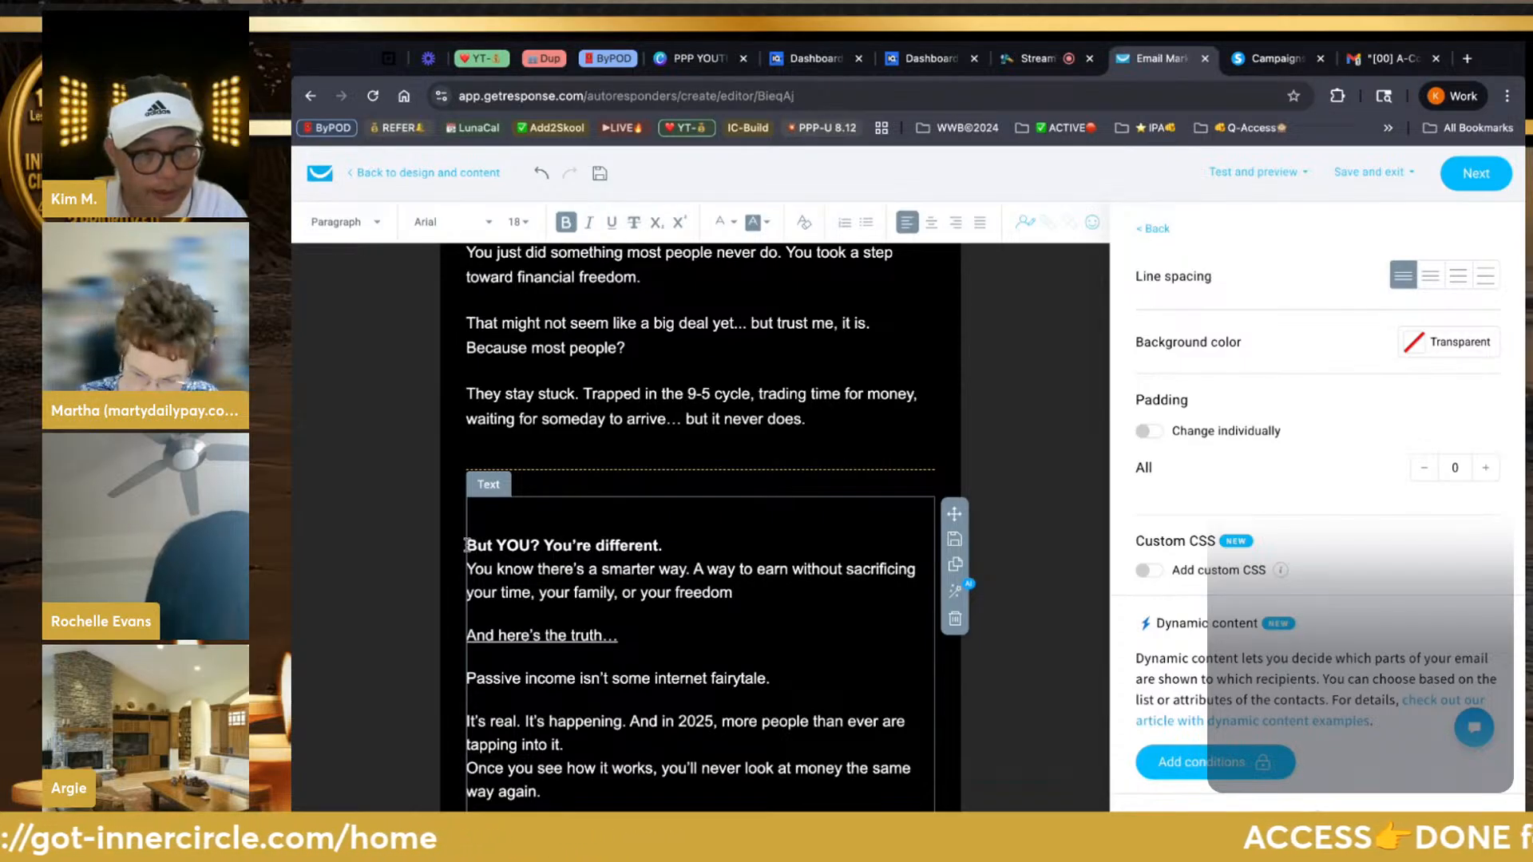
key(BackSpace)
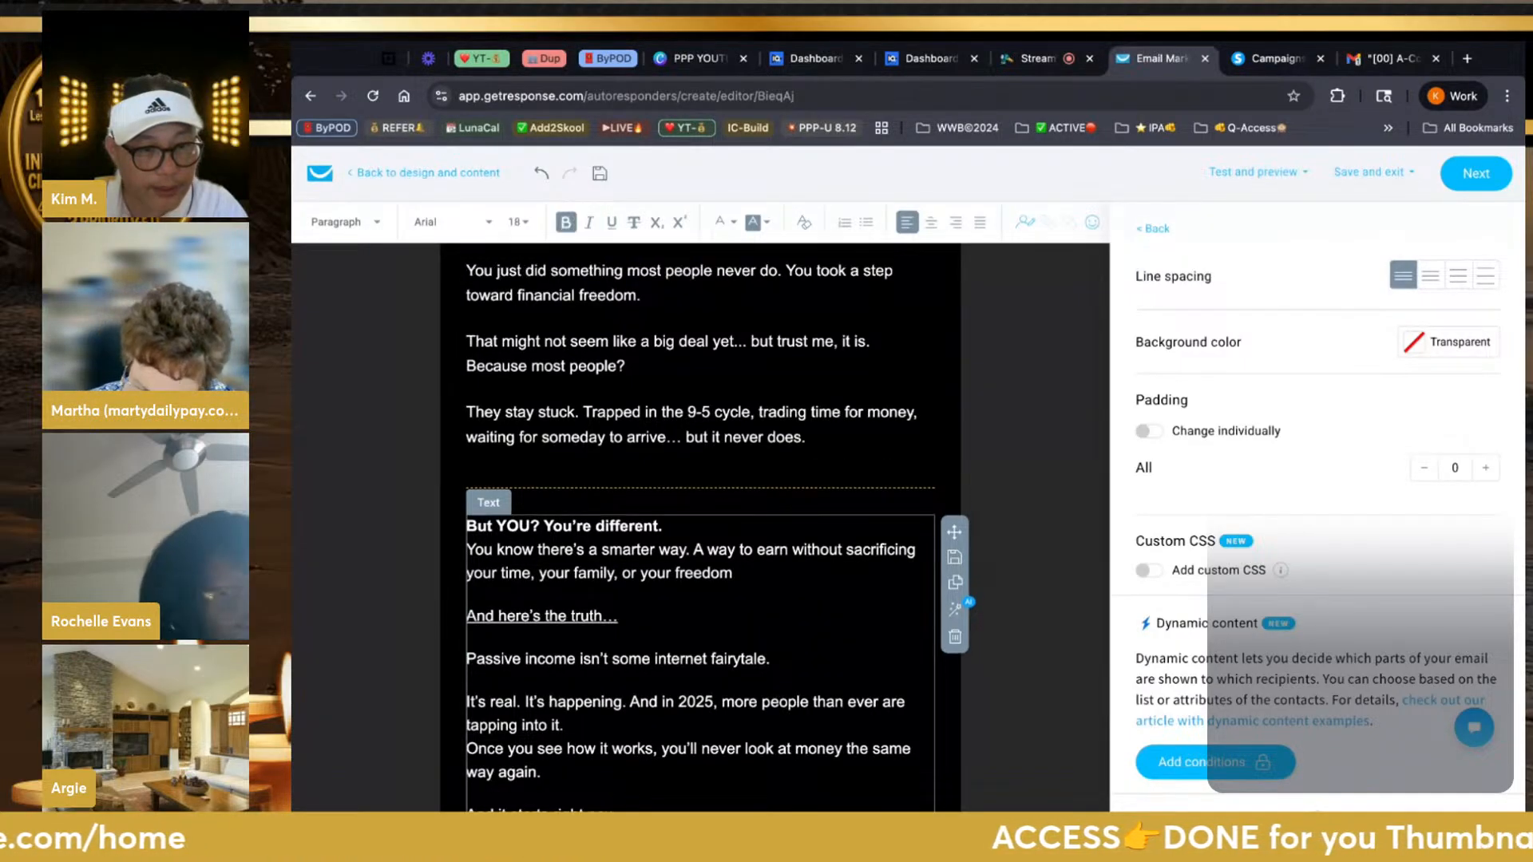
click(766, 462)
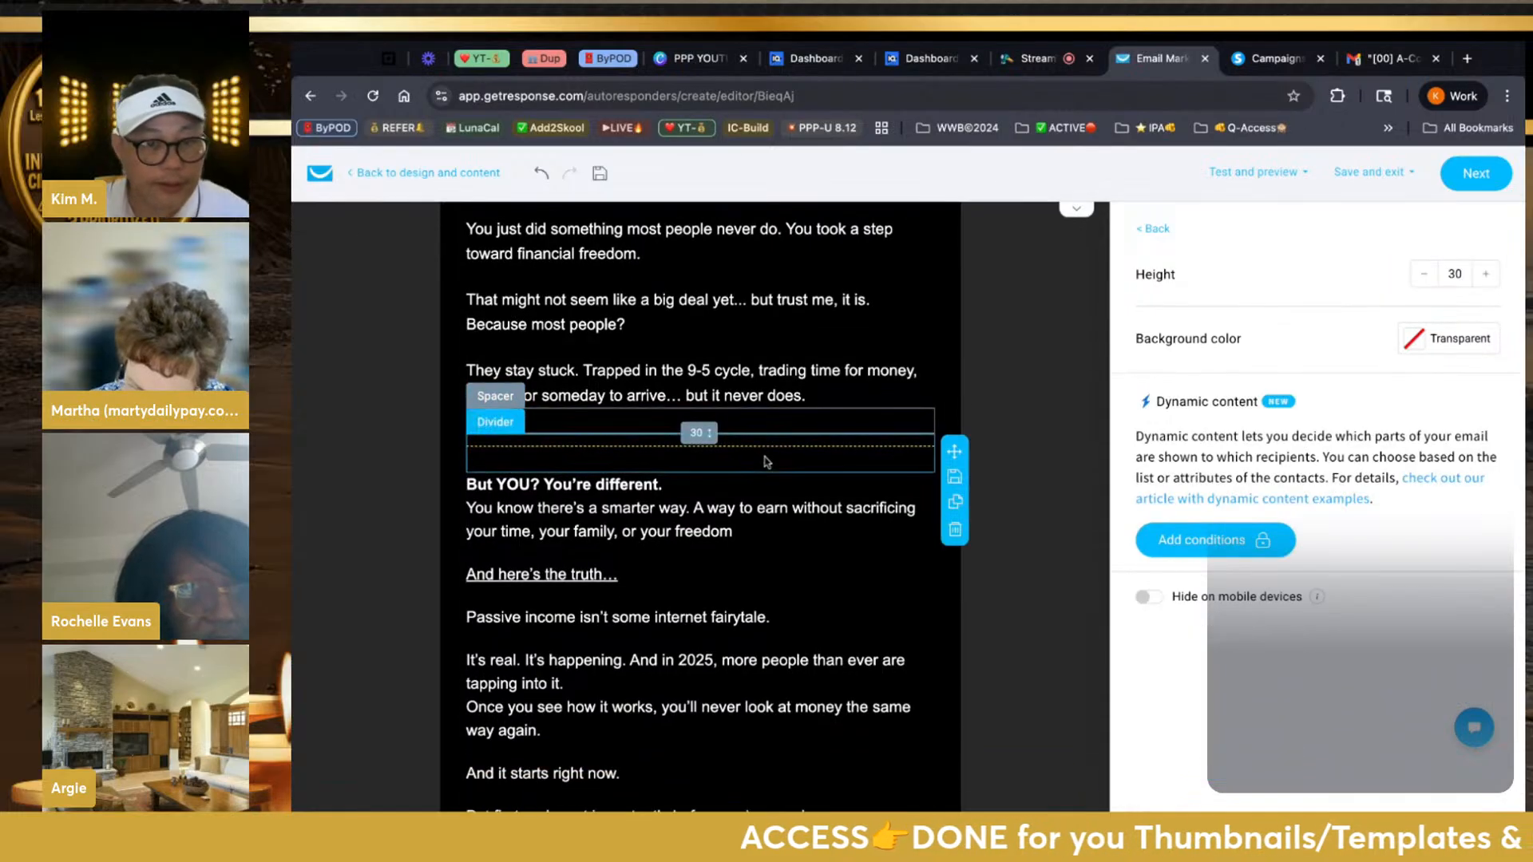
scroll(766, 462, up, 2)
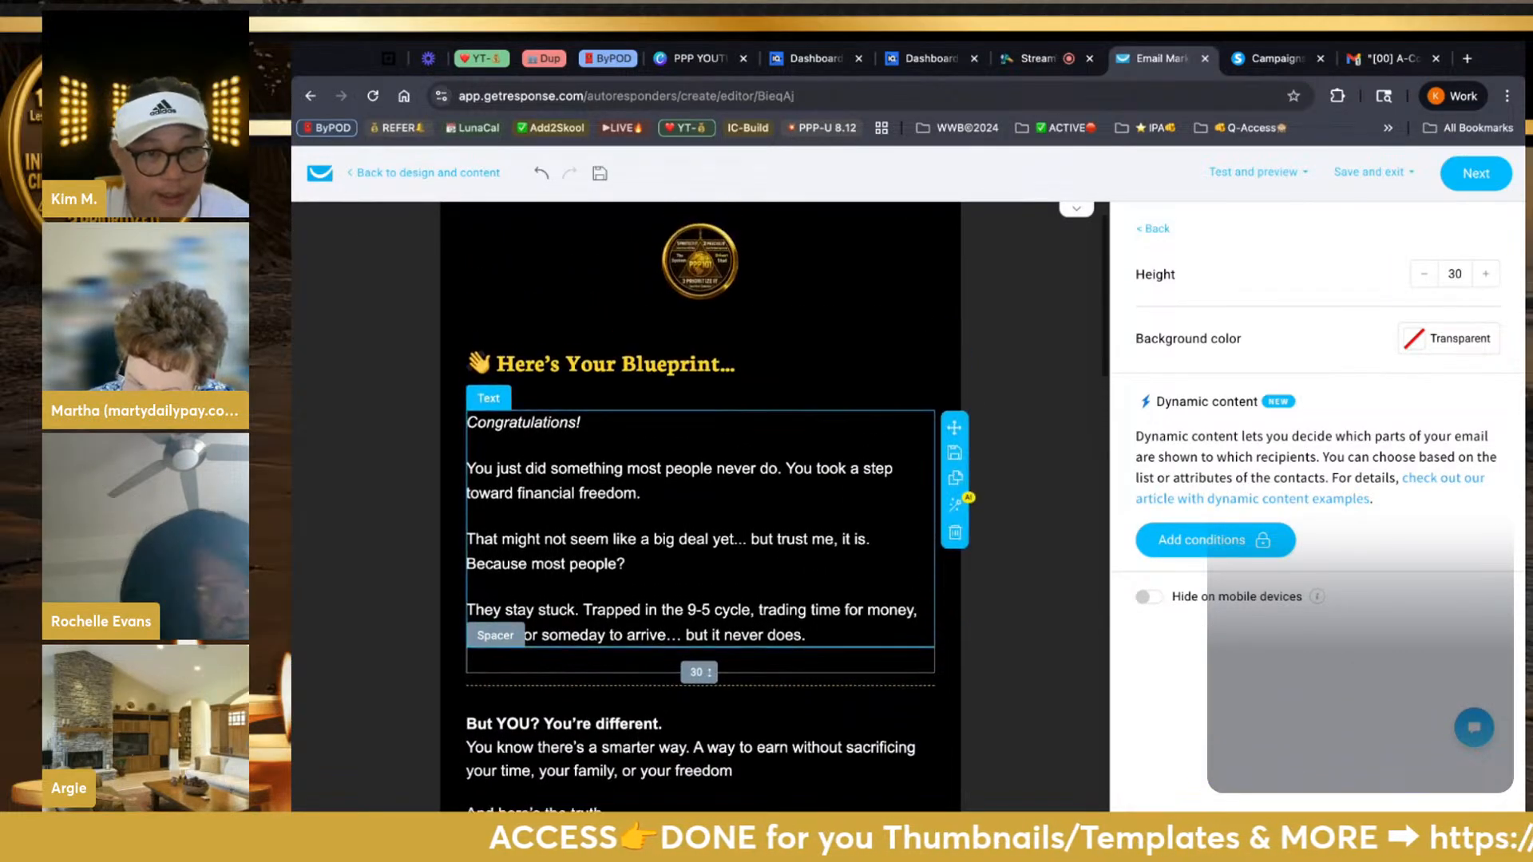
scroll(685, 367, down, 1)
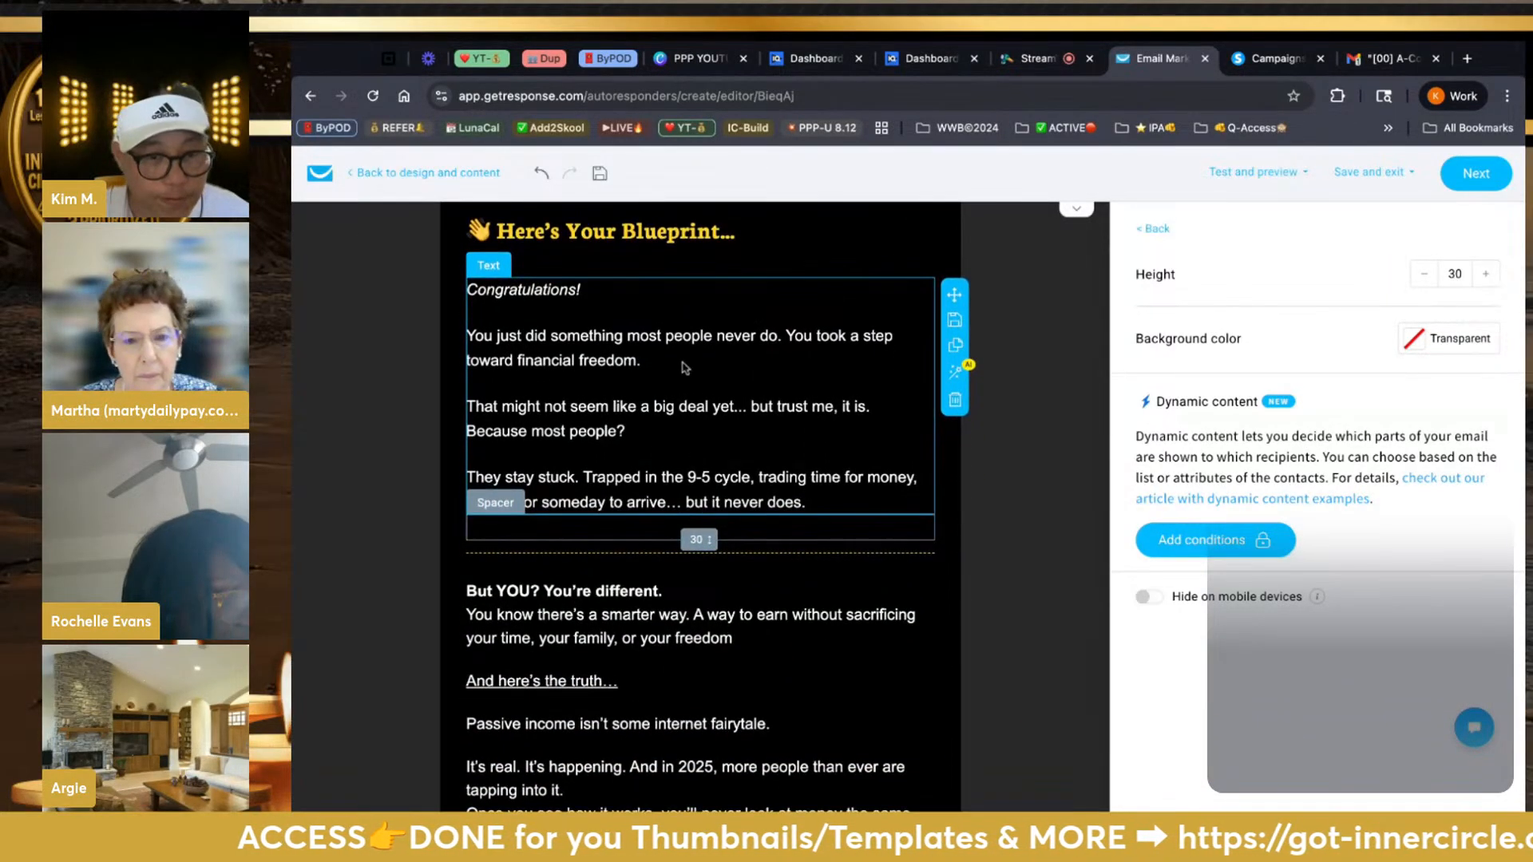
click(611, 294)
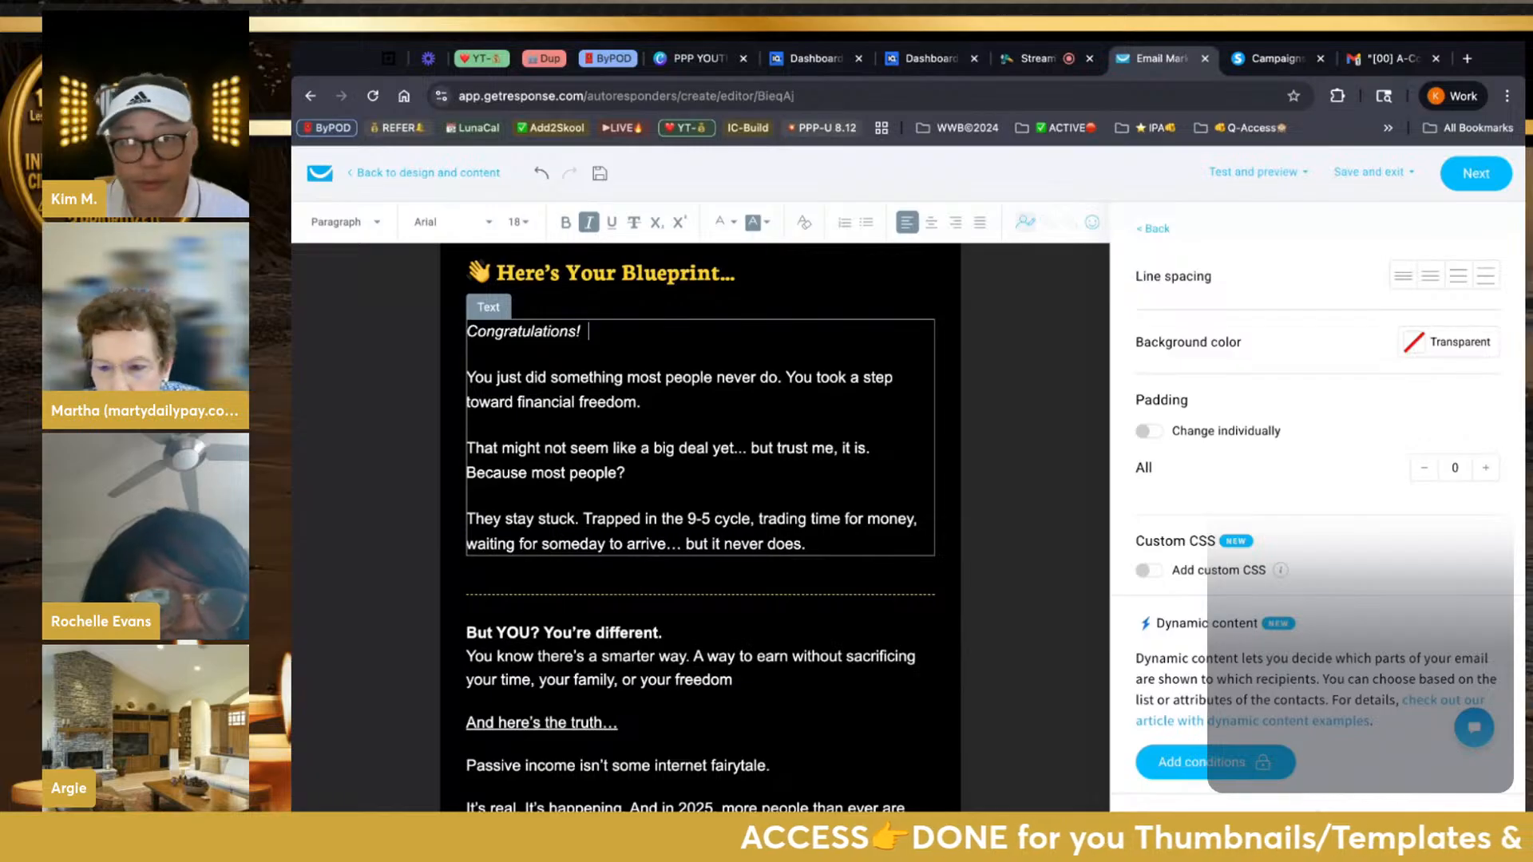
Insert the firstname merge field right after 'Congratulations!' in the greeting
click(1025, 222)
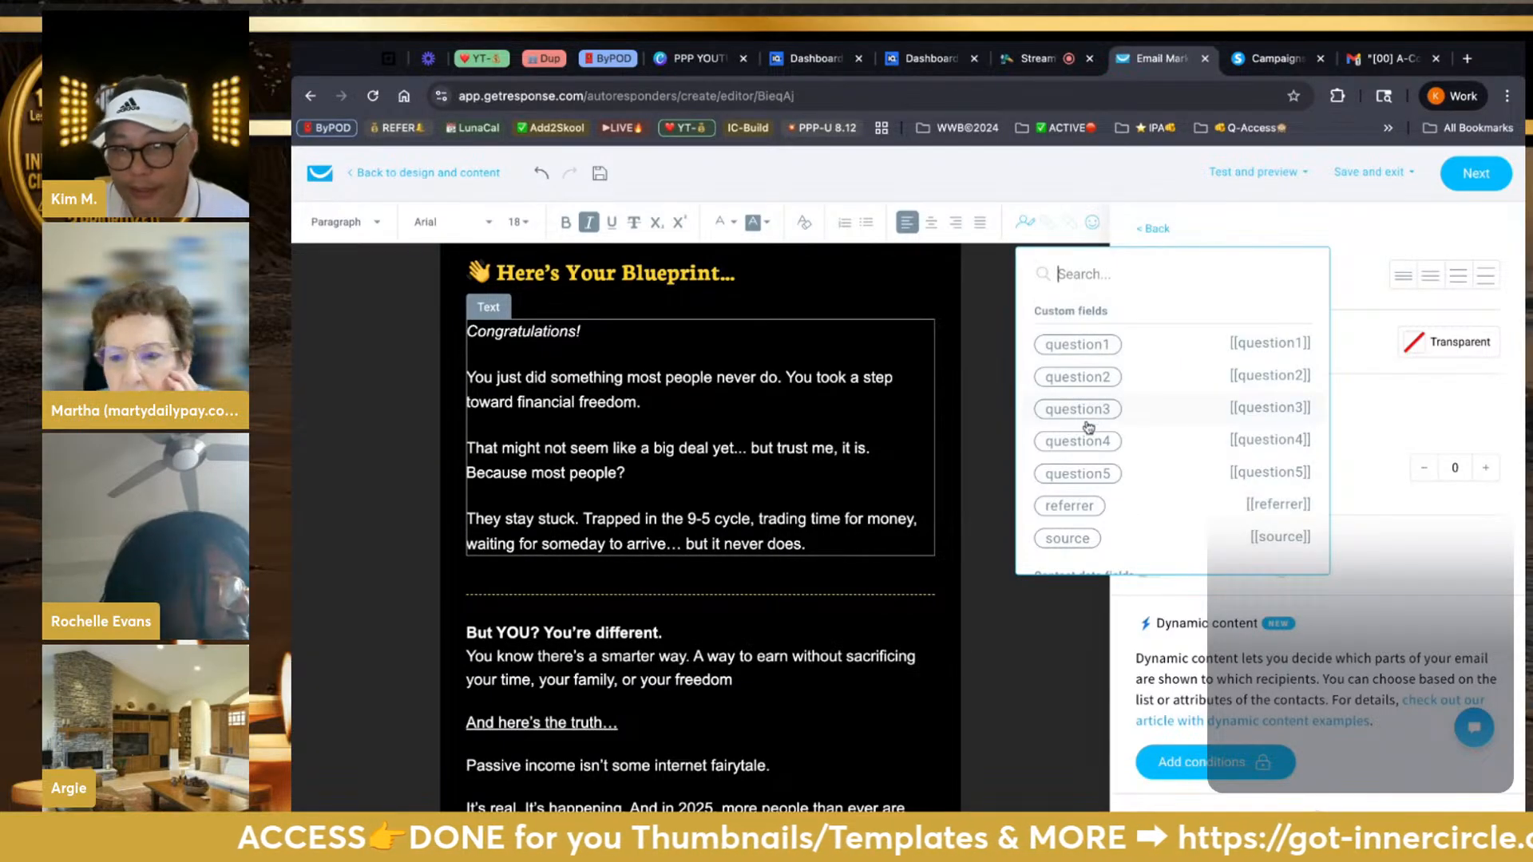
scroll(1088, 428, down, 2)
scroll(1088, 427, down, 5)
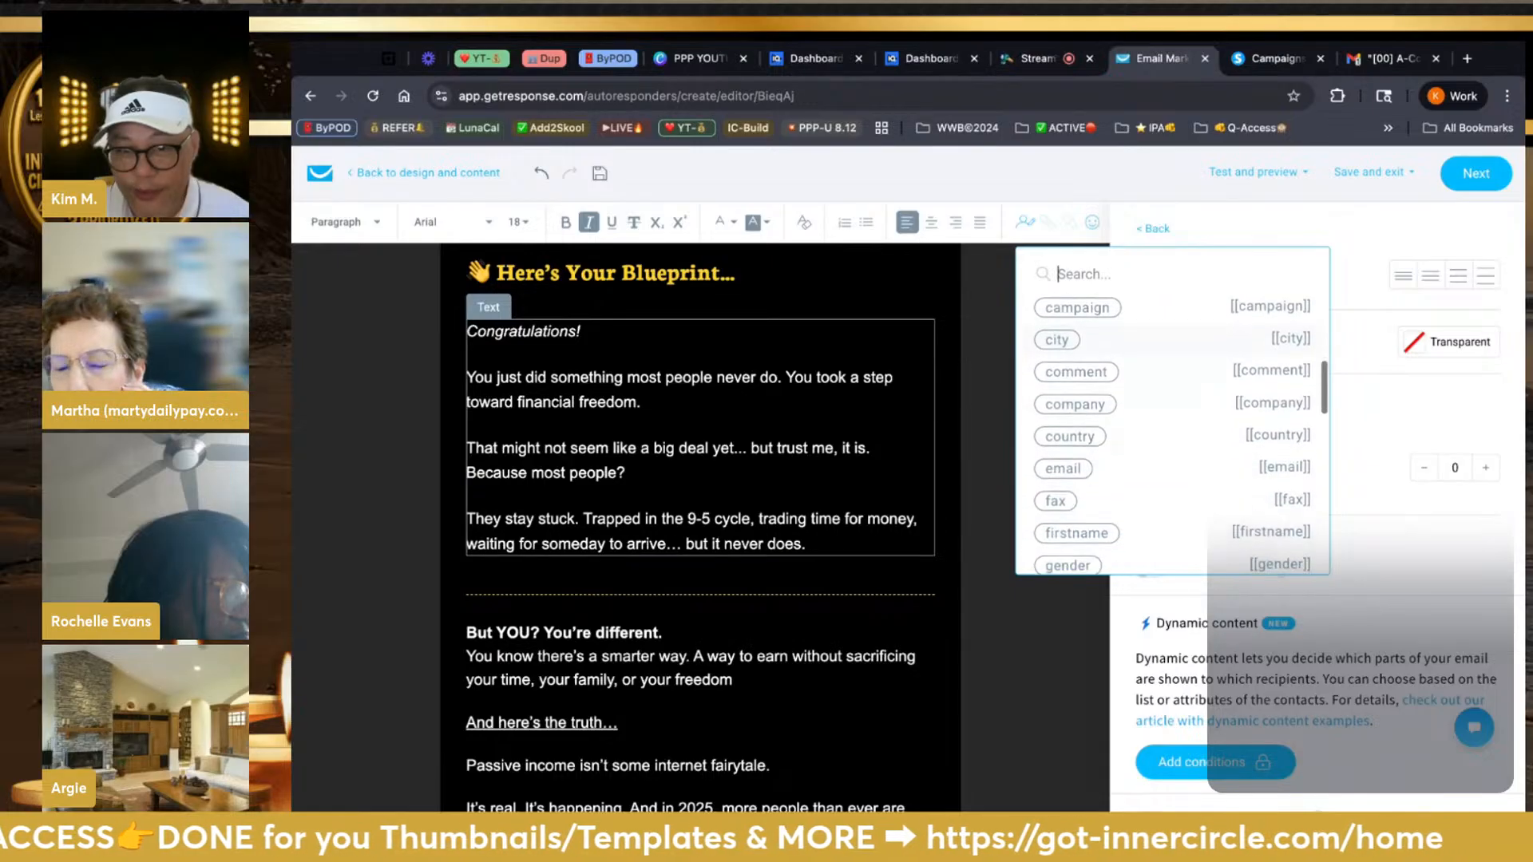
scroll(1088, 428, down, 1)
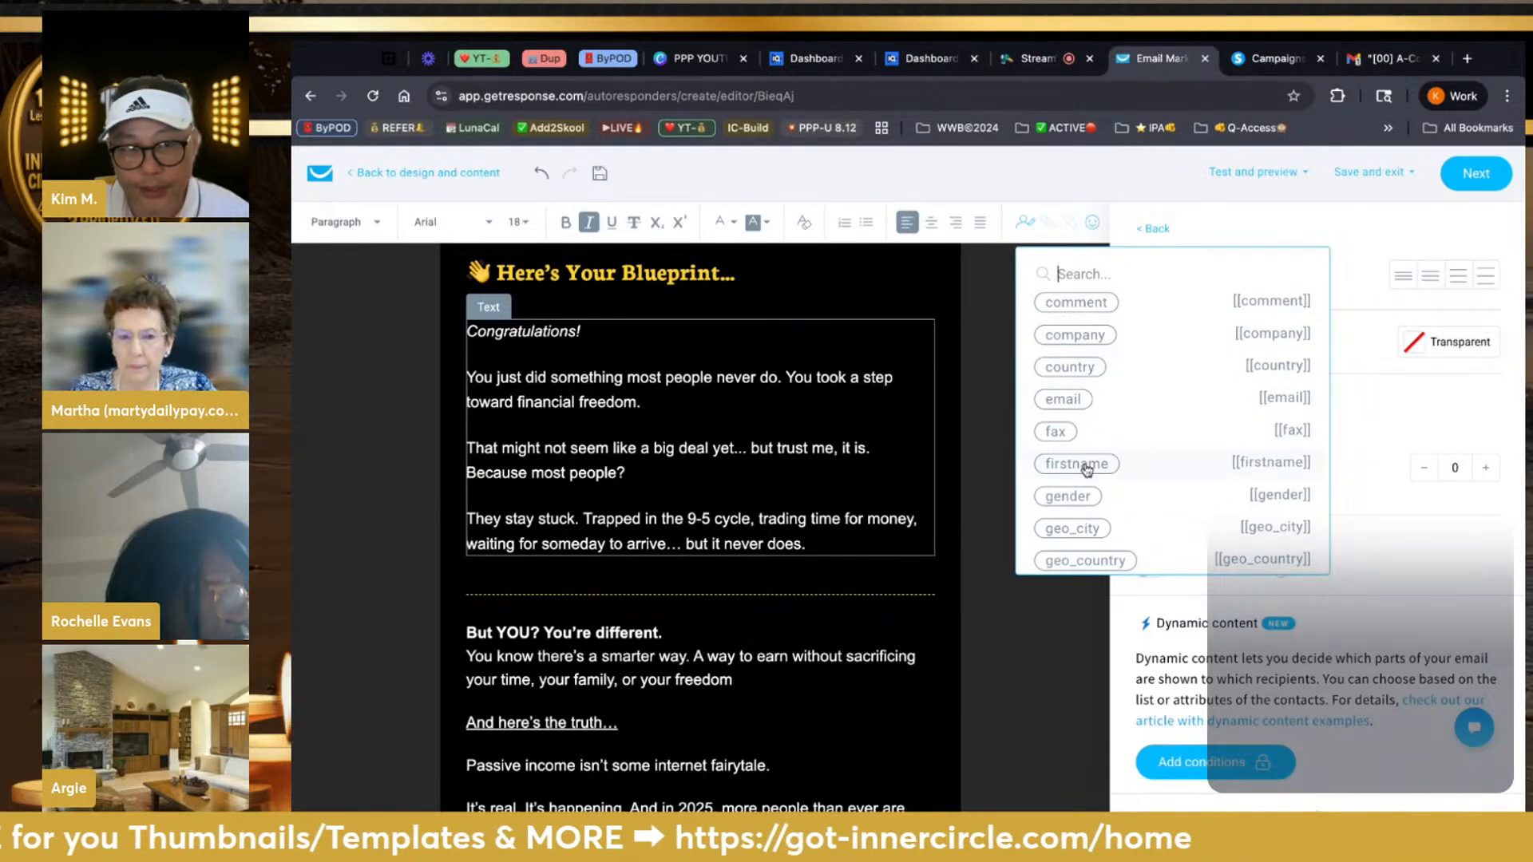
click(1076, 464)
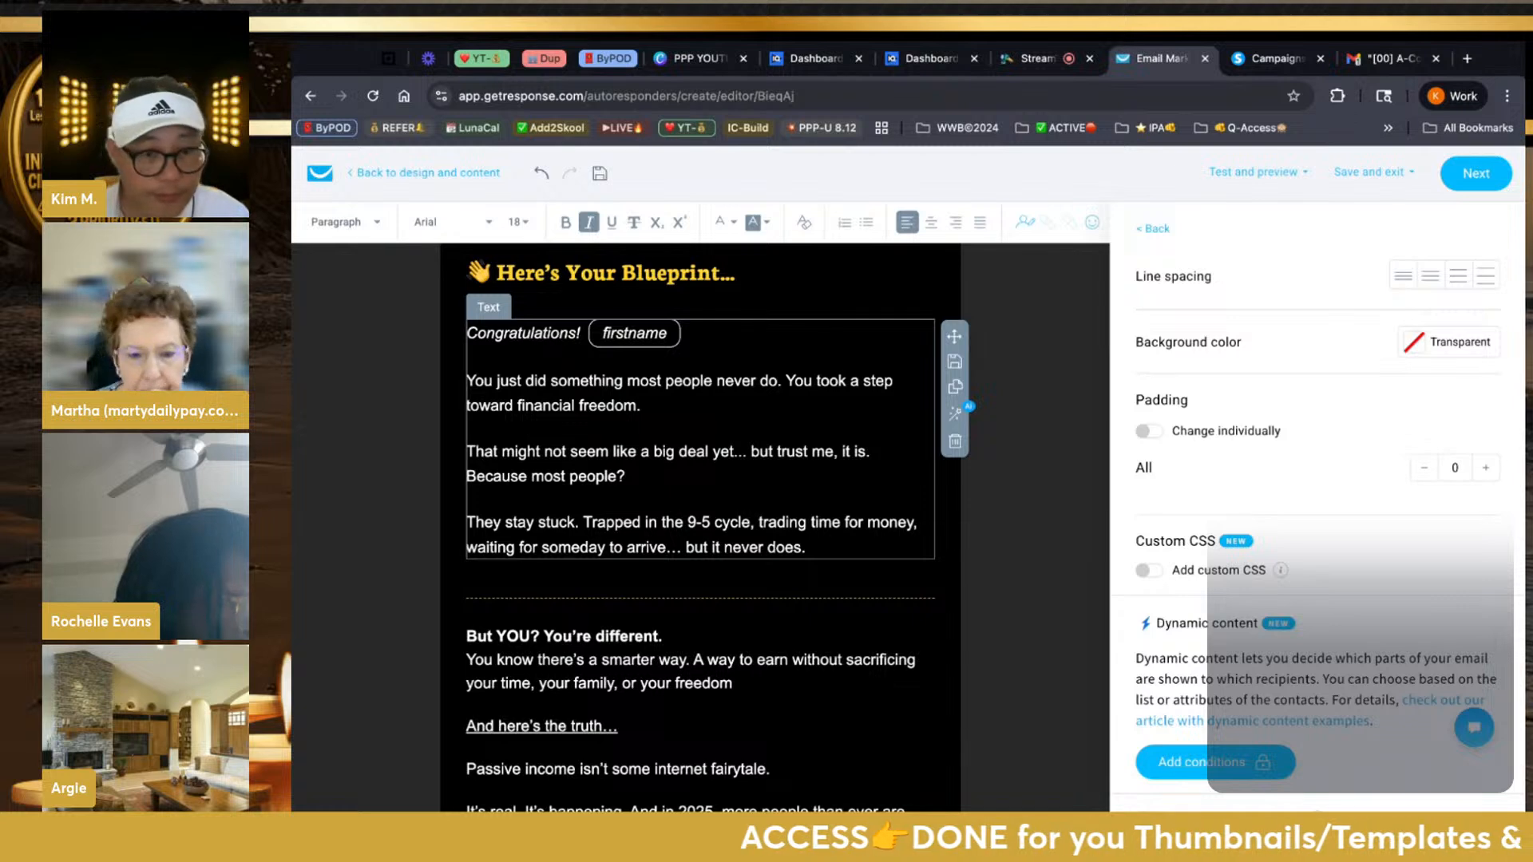
scroll(700, 527, down, 4)
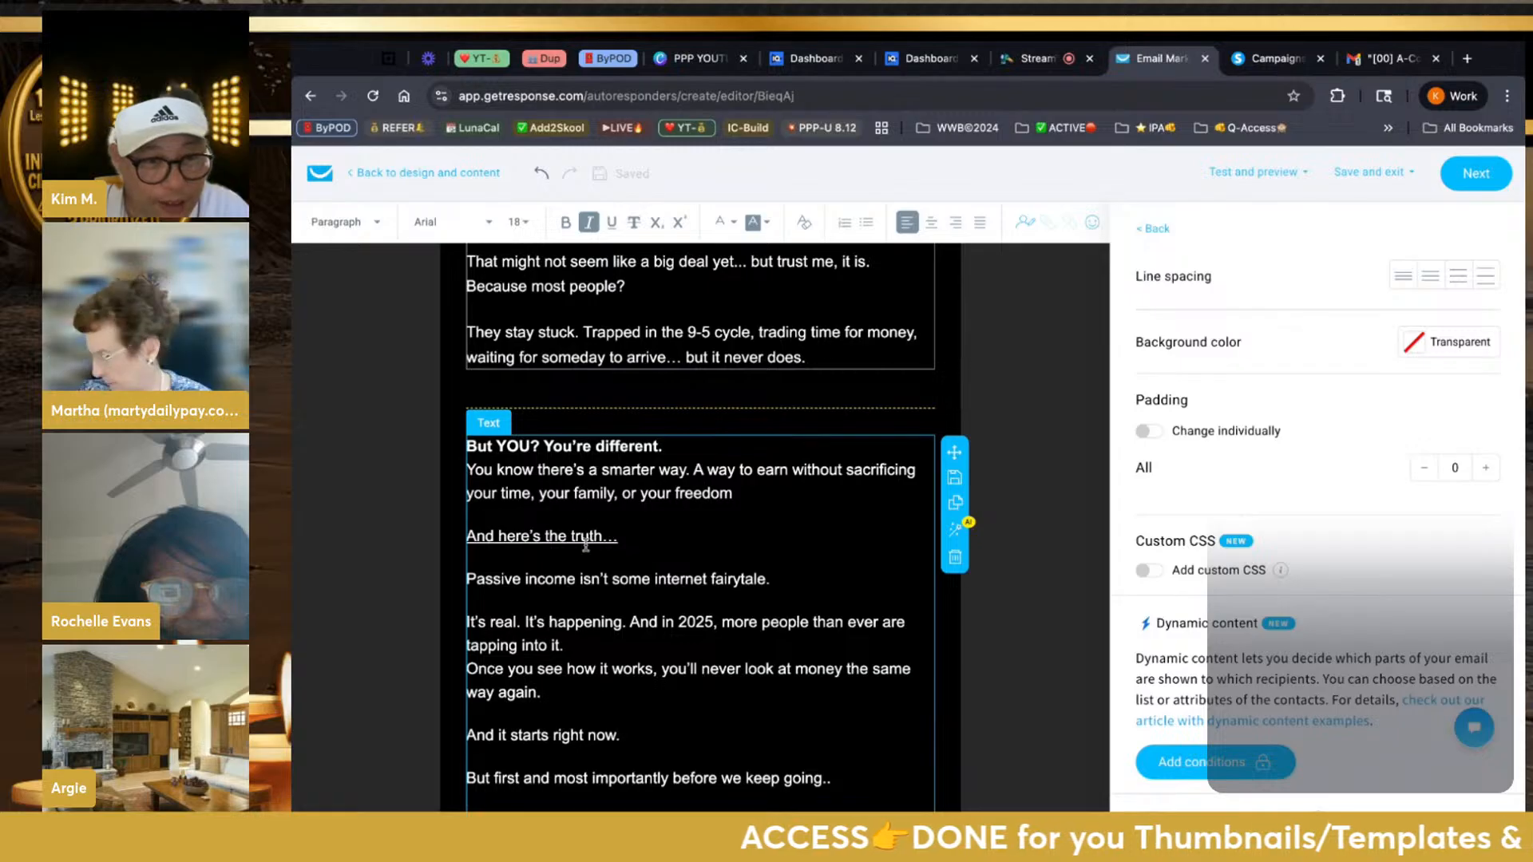
scroll(585, 621, down, 1)
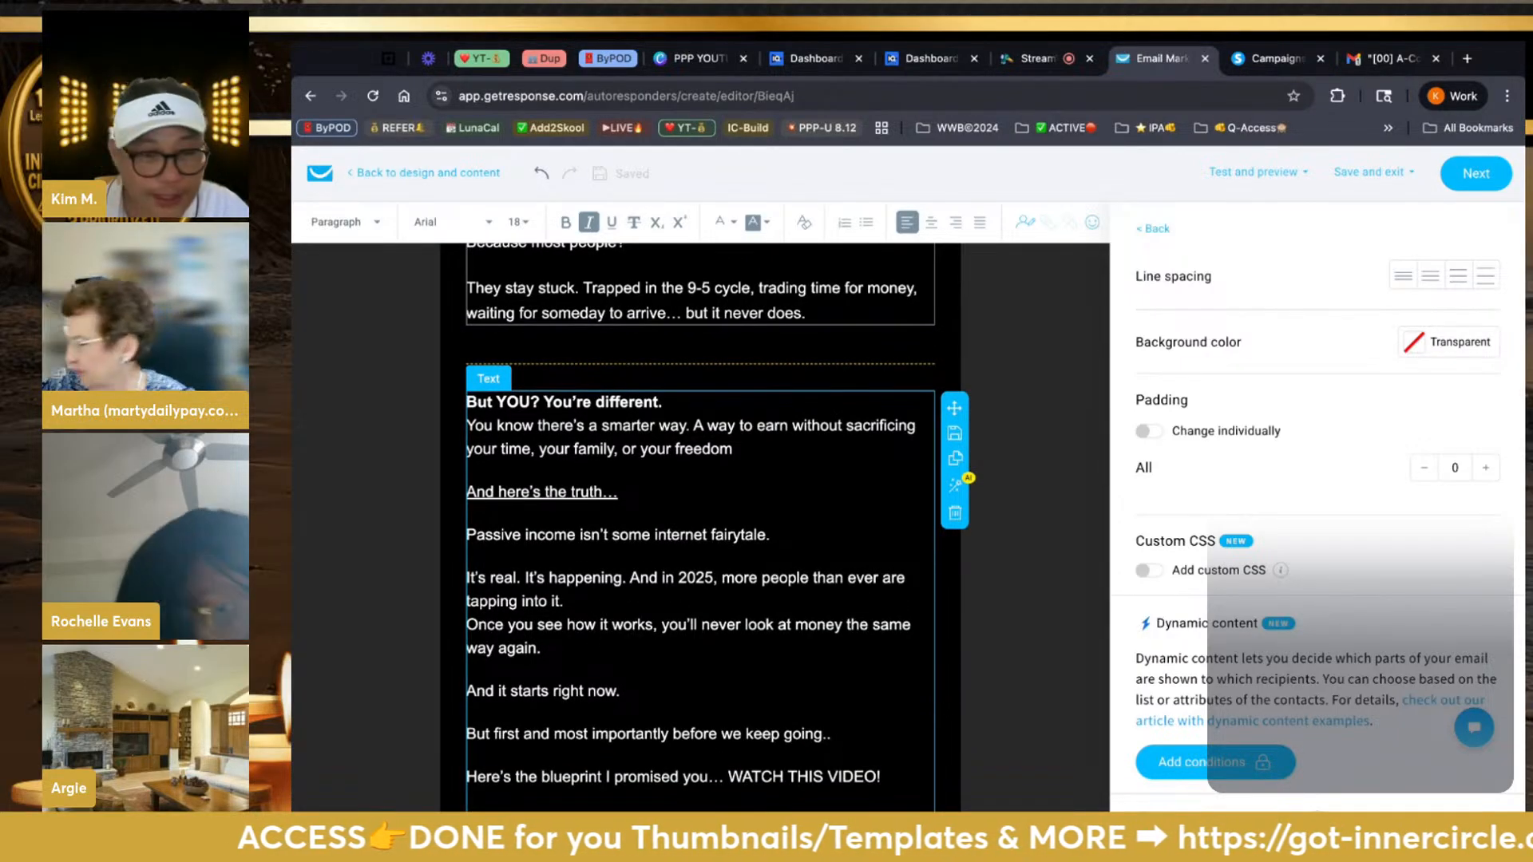
scroll(700, 519, down, 1)
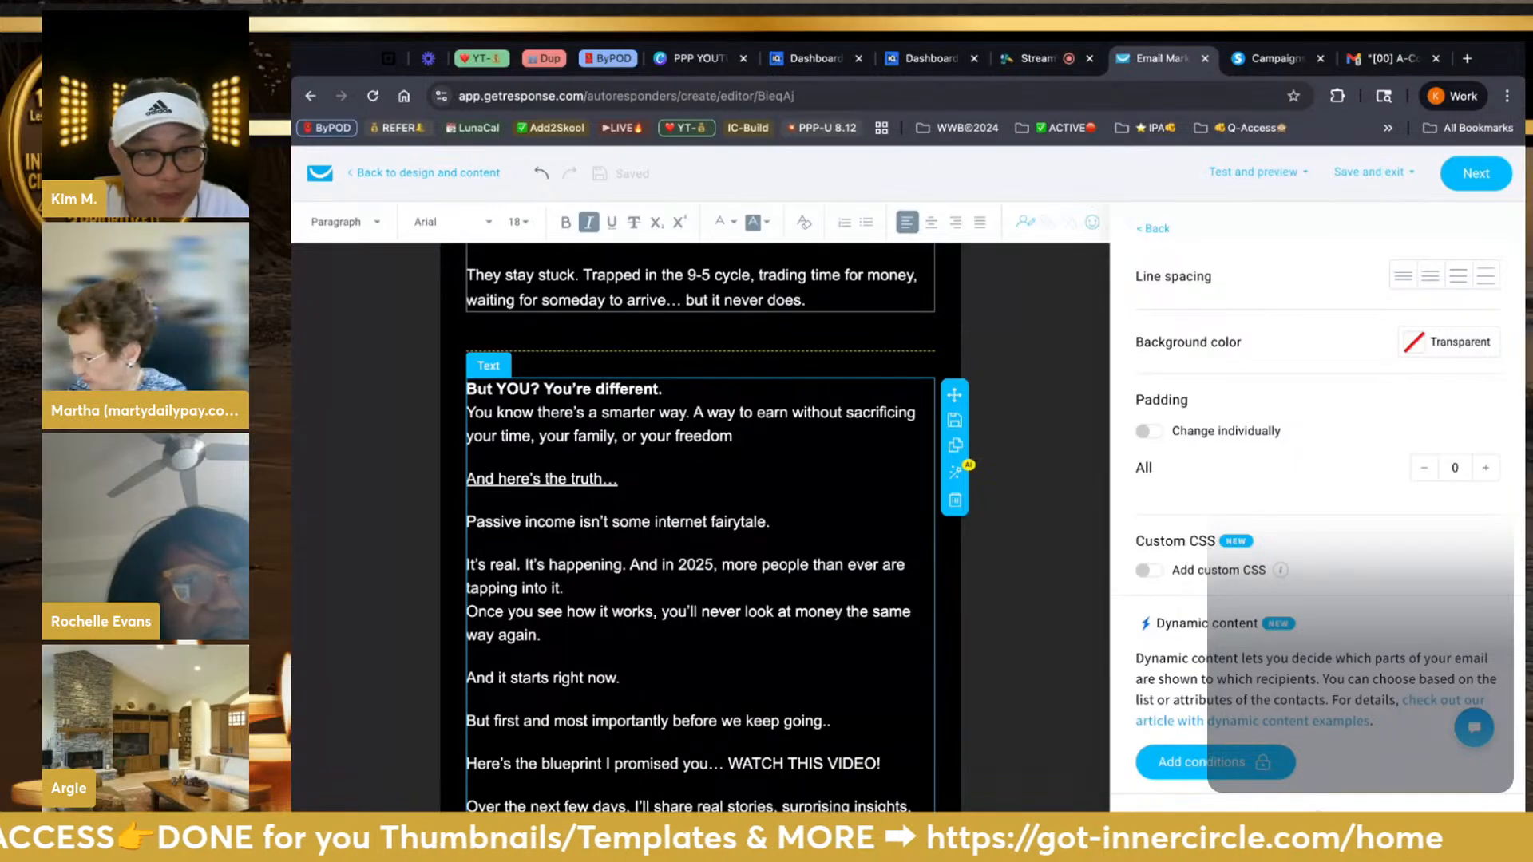
scroll(700, 519, down, 3)
scroll(700, 519, down, 5)
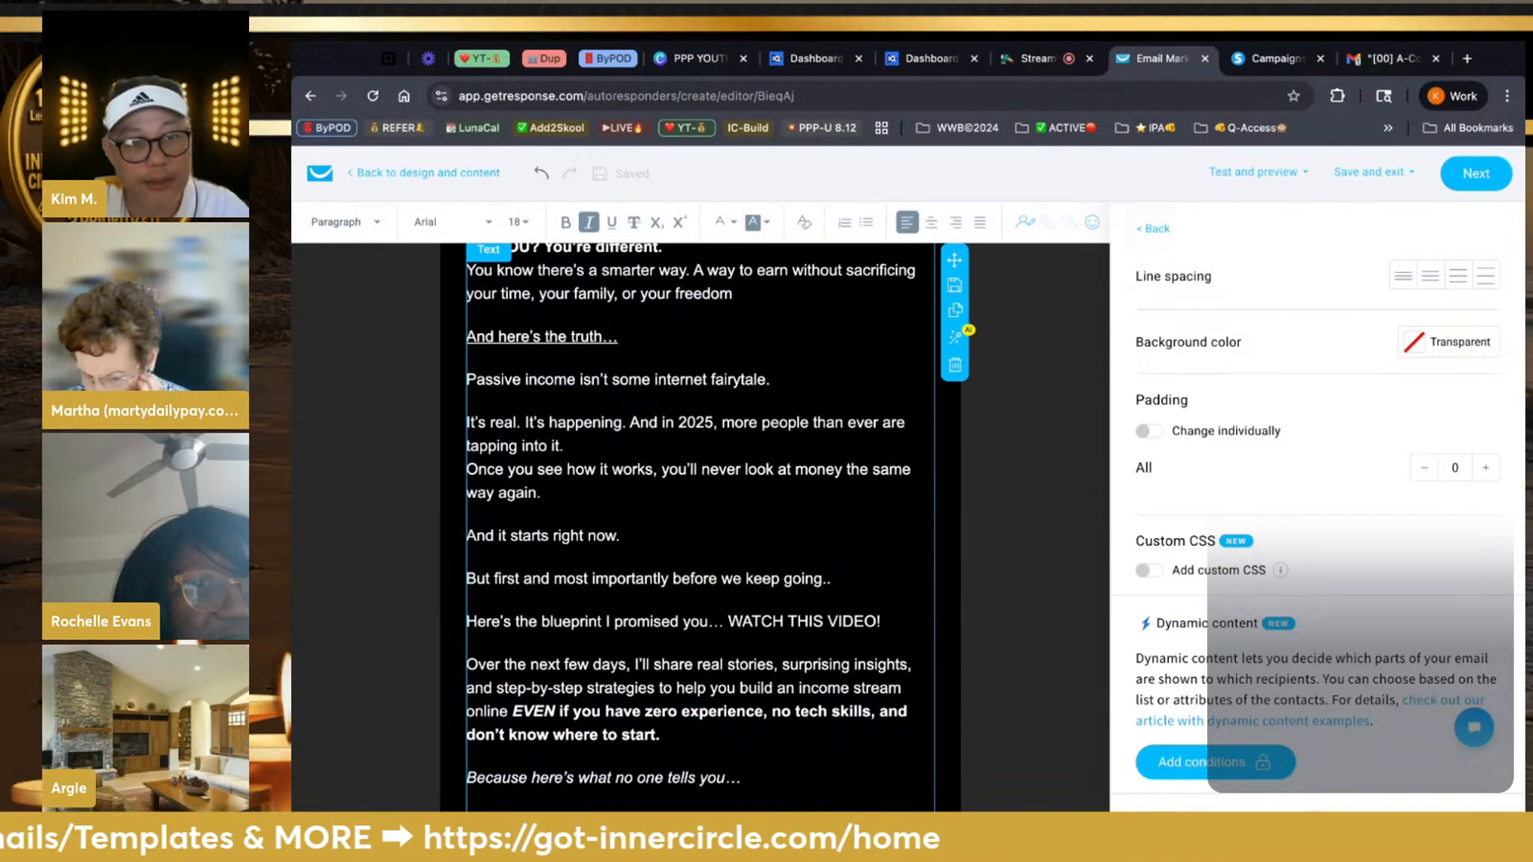
scroll(647, 530, up, 6)
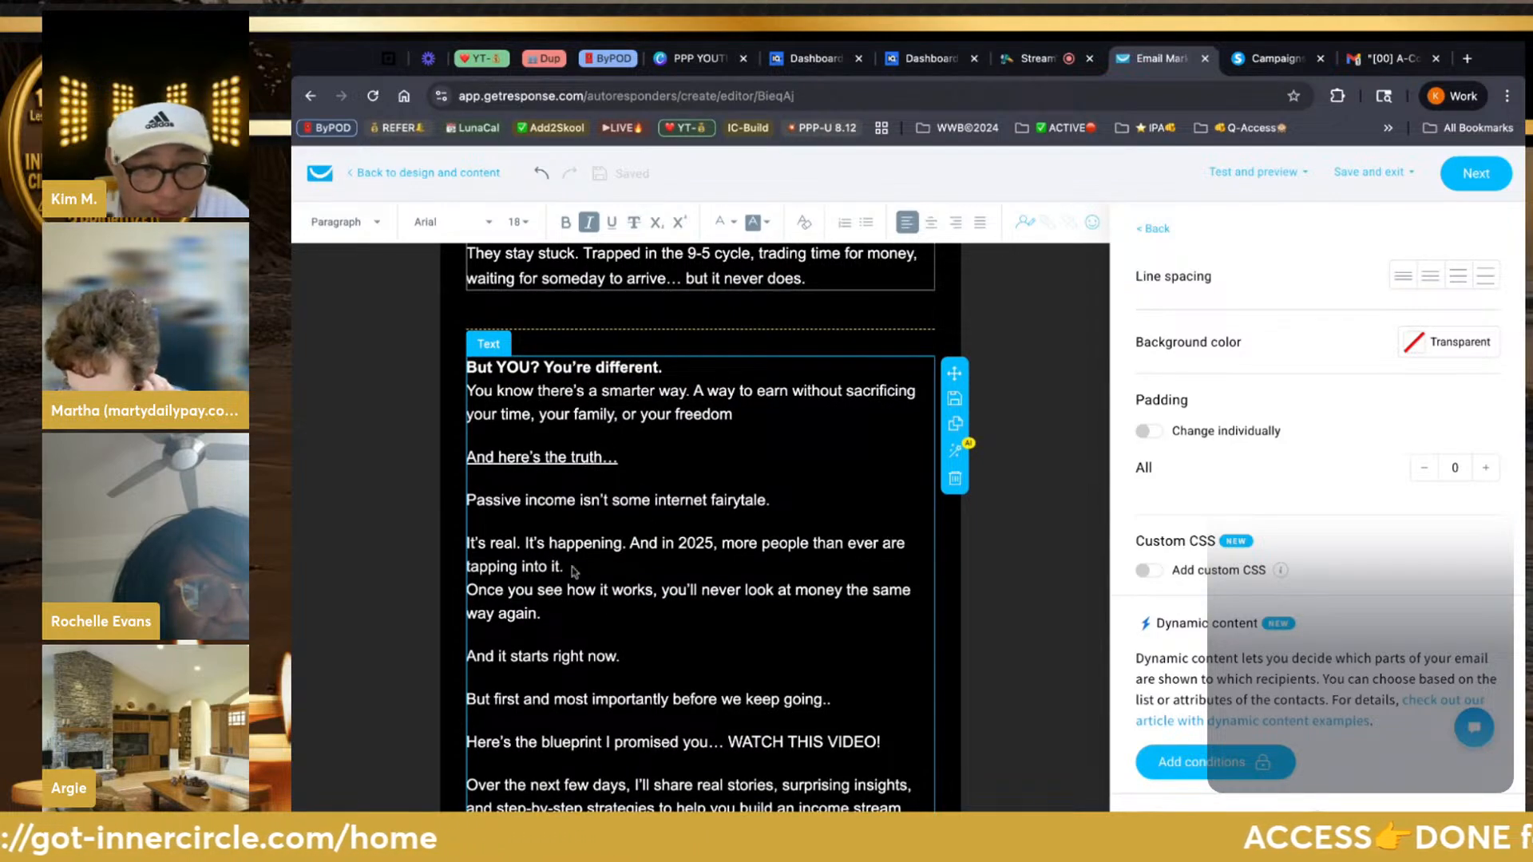
scroll(573, 569, down, 20)
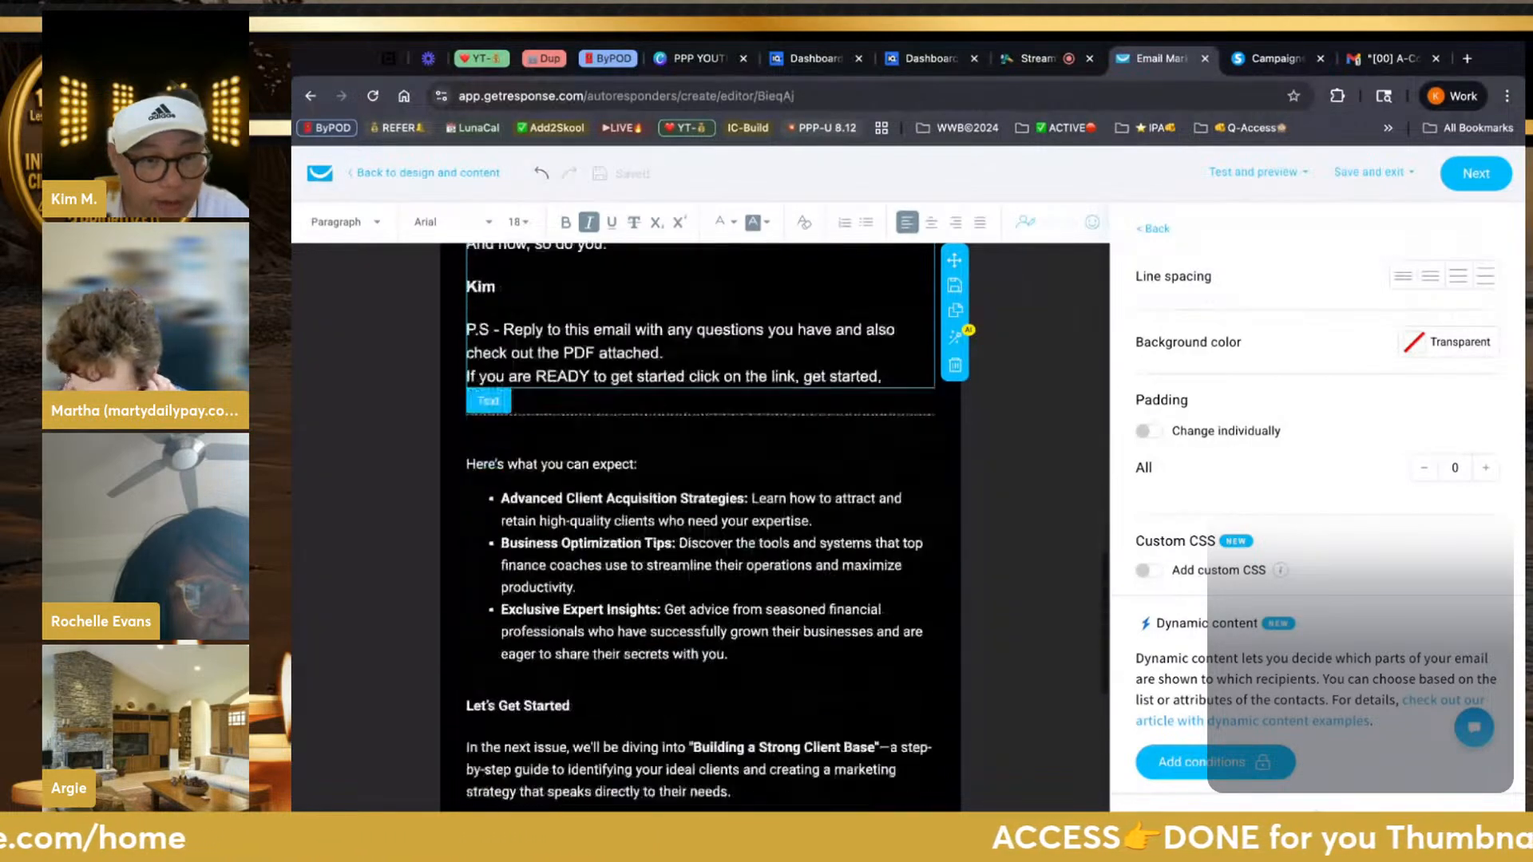
scroll(700, 519, down, 12)
scroll(700, 519, up, 12)
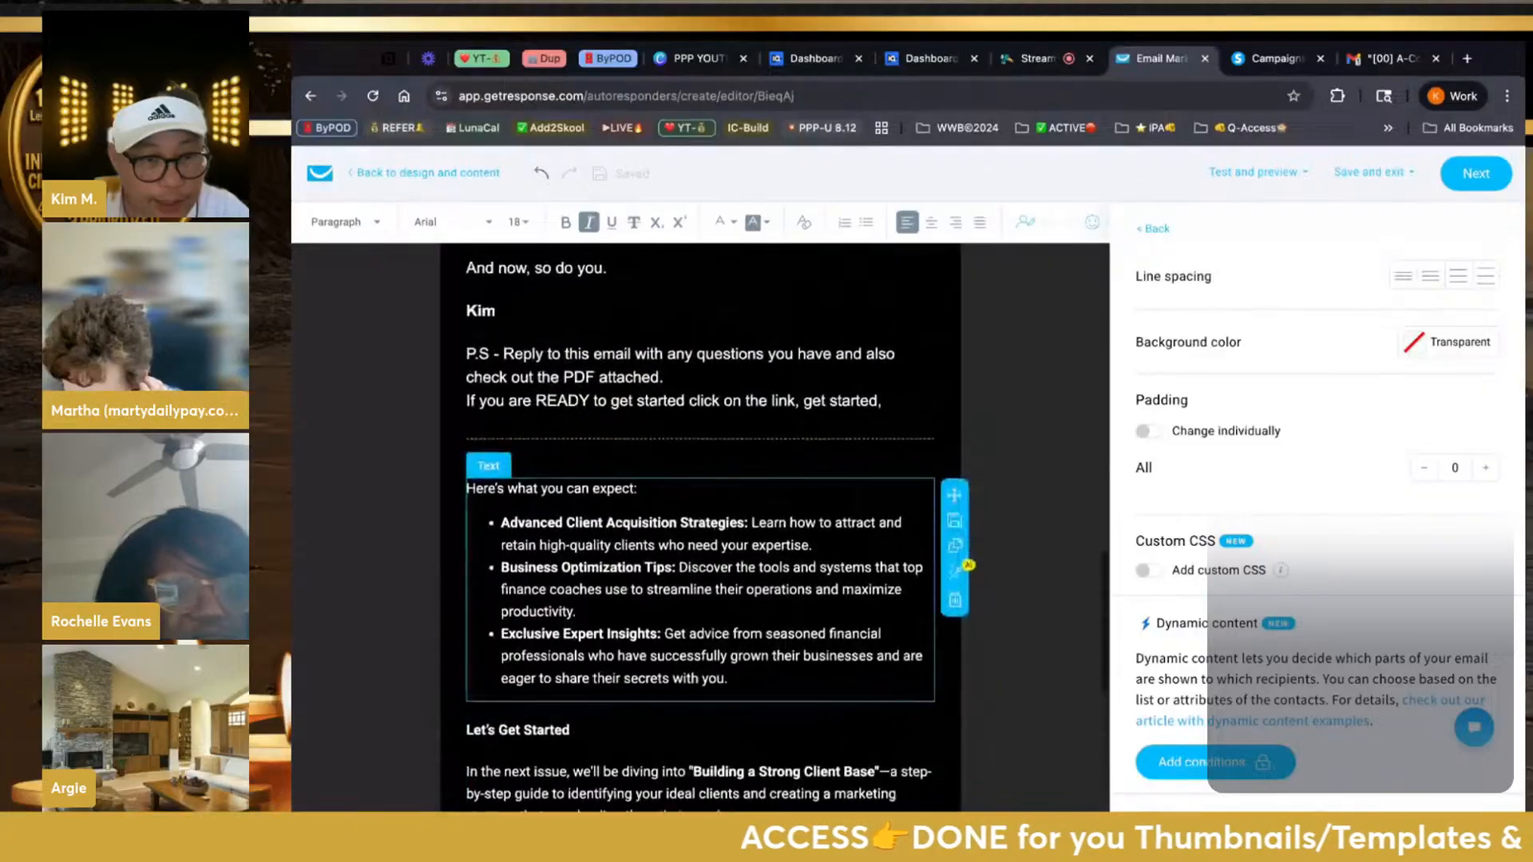
scroll(968, 565, up, 2)
scroll(969, 566, down, 3)
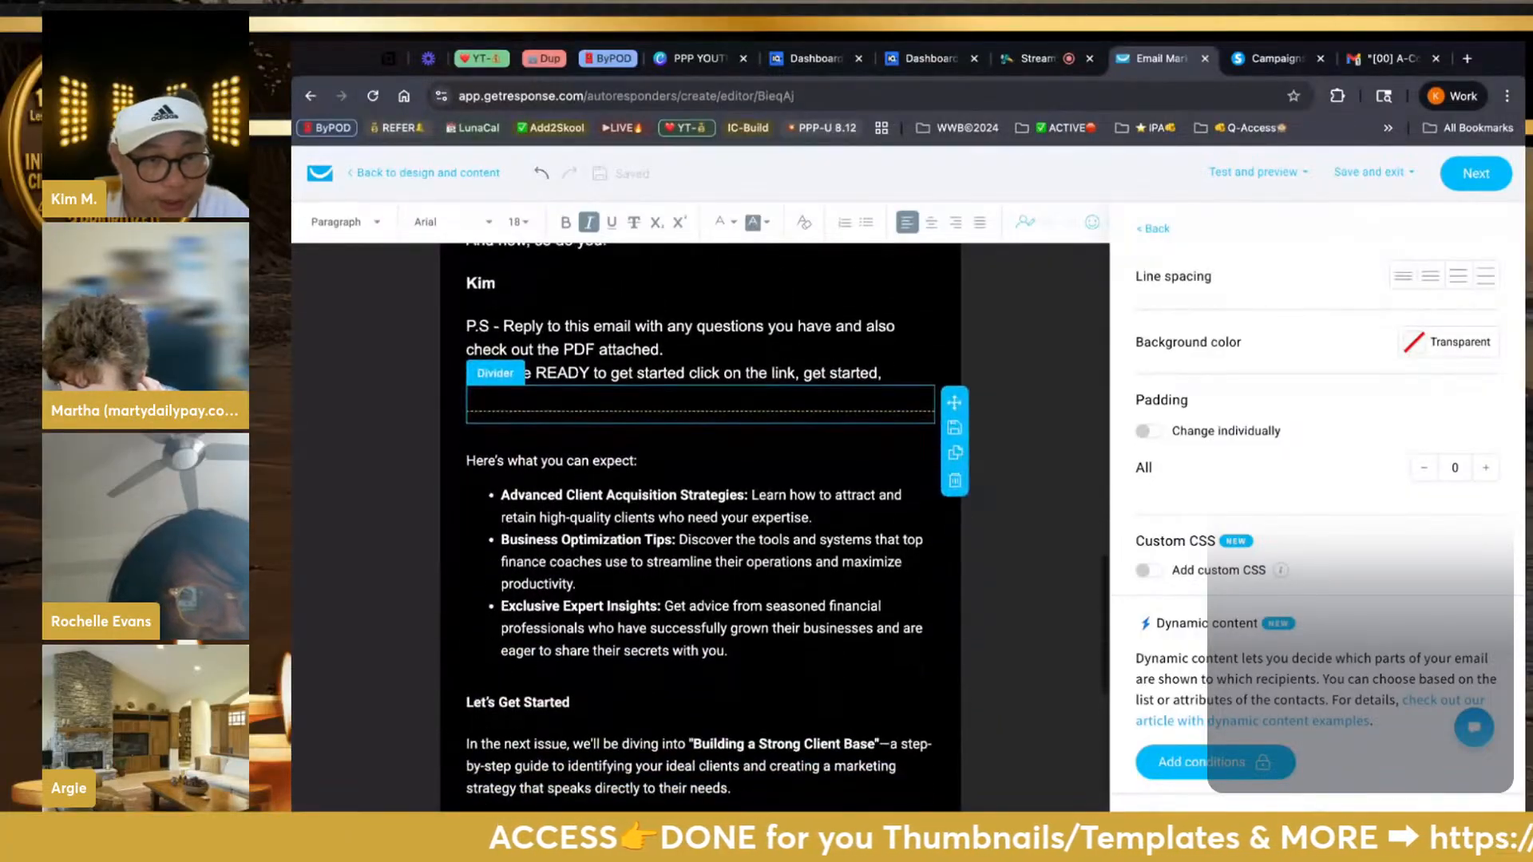
scroll(700, 519, down, 1)
scroll(645, 525, up, 3)
scroll(645, 525, down, 3)
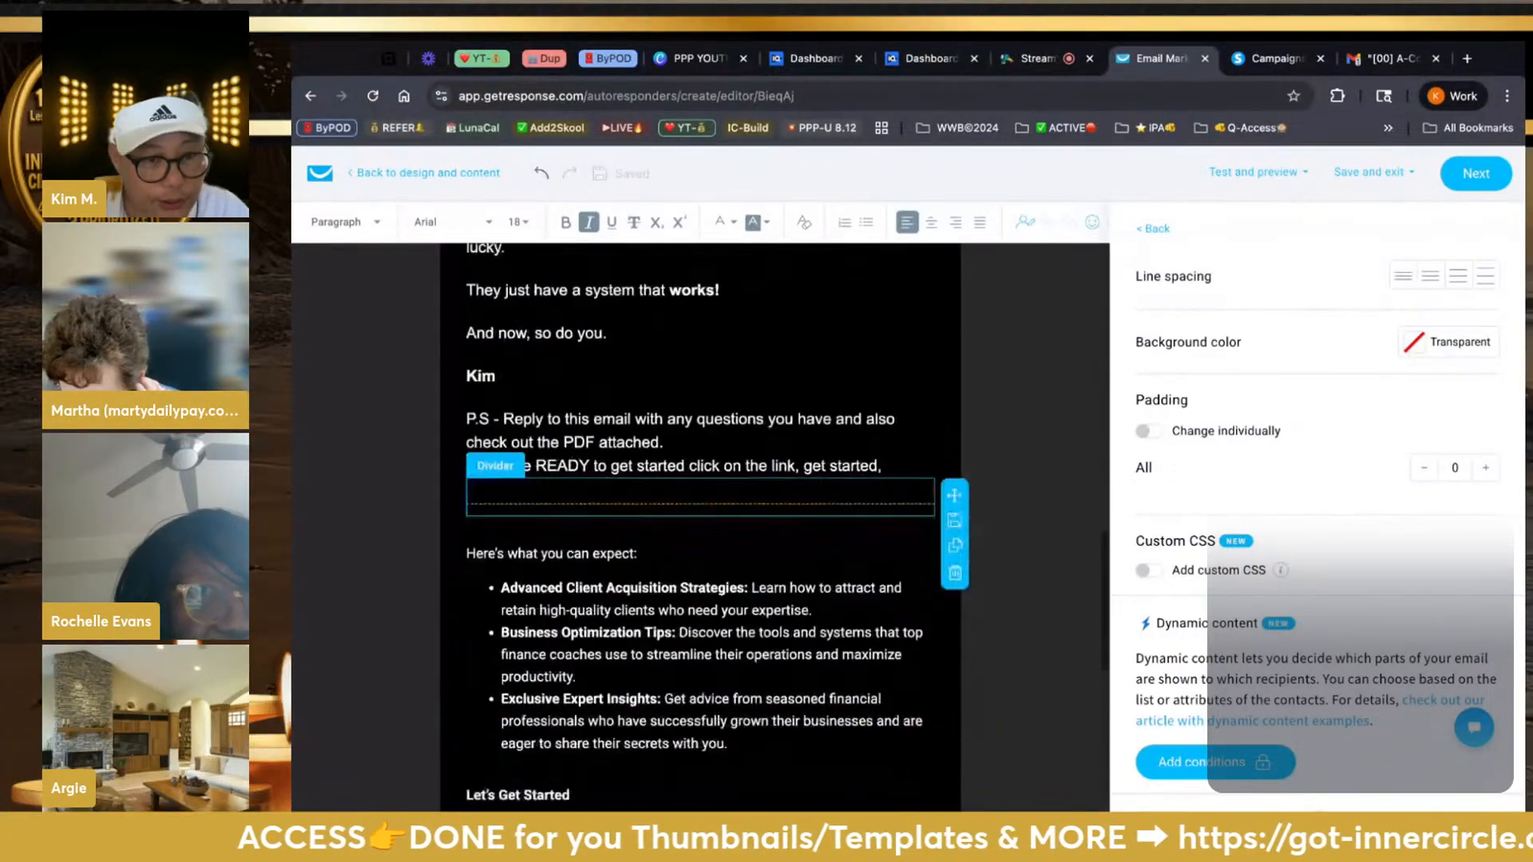
scroll(645, 524, up, 10)
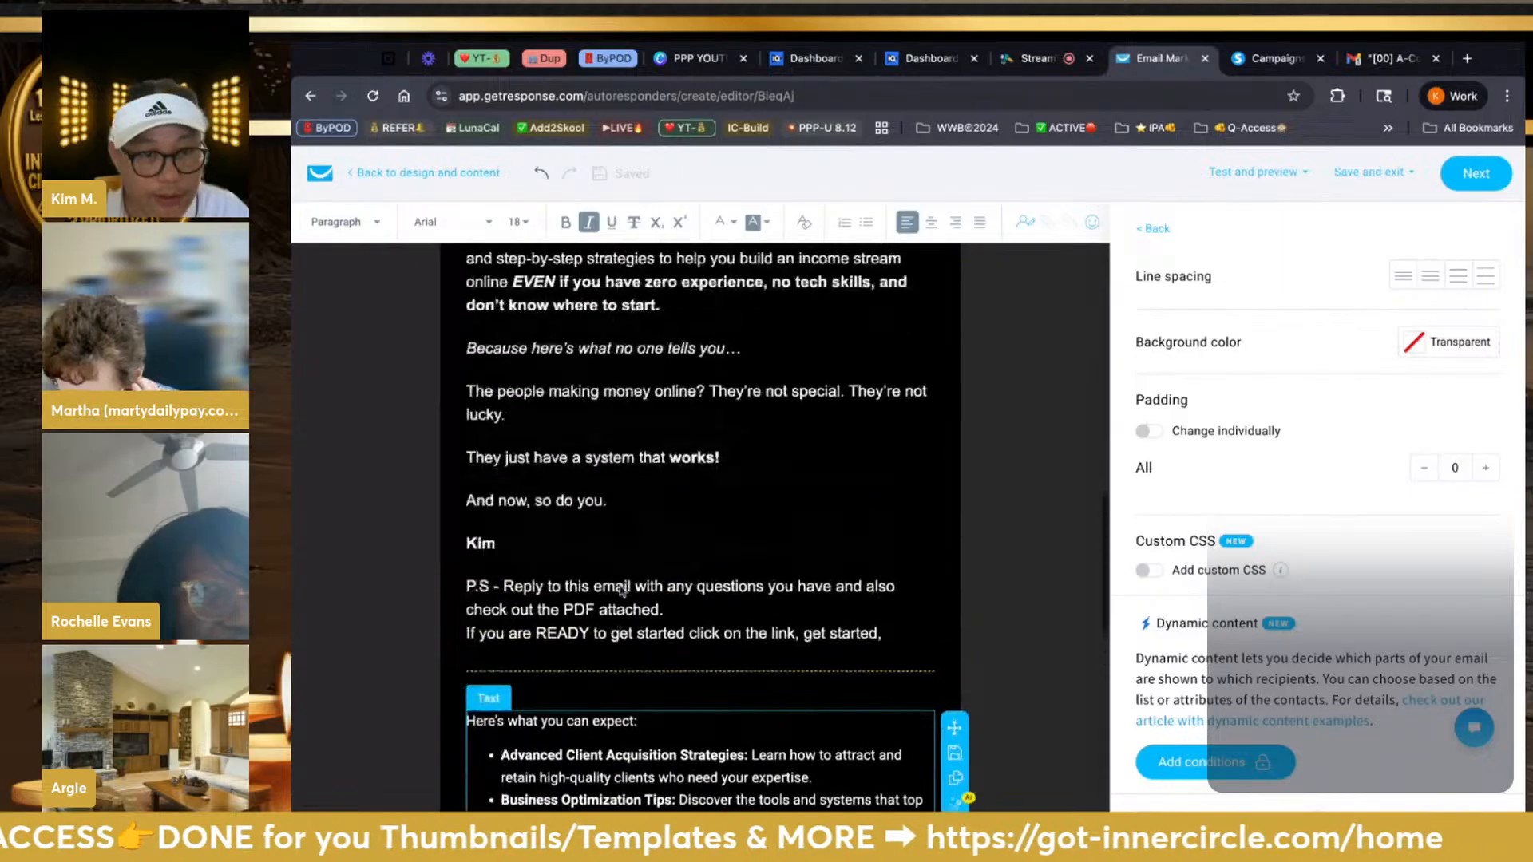
scroll(622, 591, up, 2)
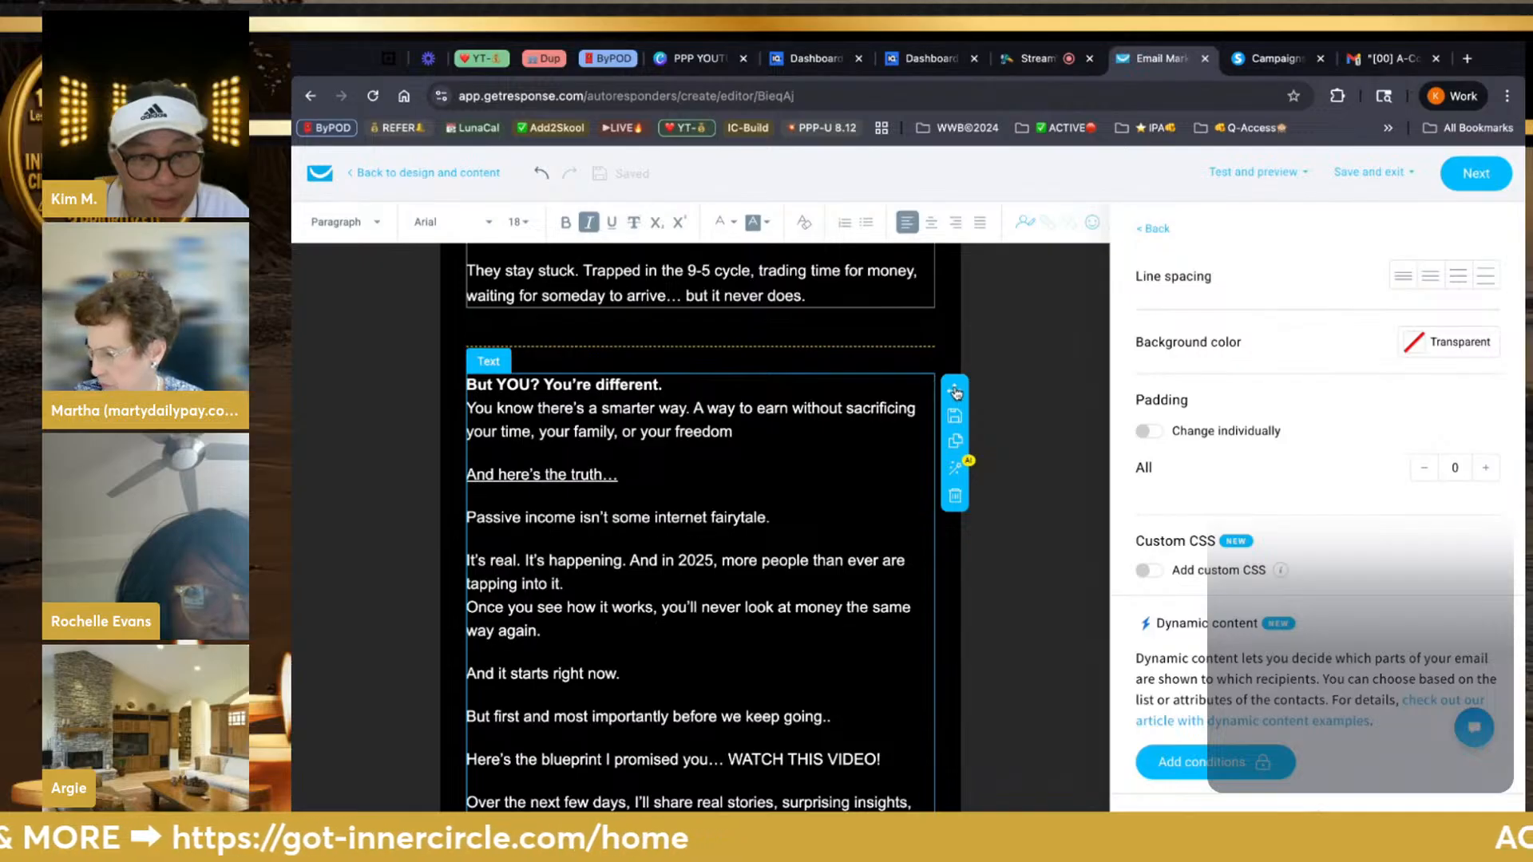
Select and copy the paragraphs from 'But YOU?' through 'WATCH THIS VIDEO!'
drag(955, 392, 950, 695)
scroll(950, 695, down, 1)
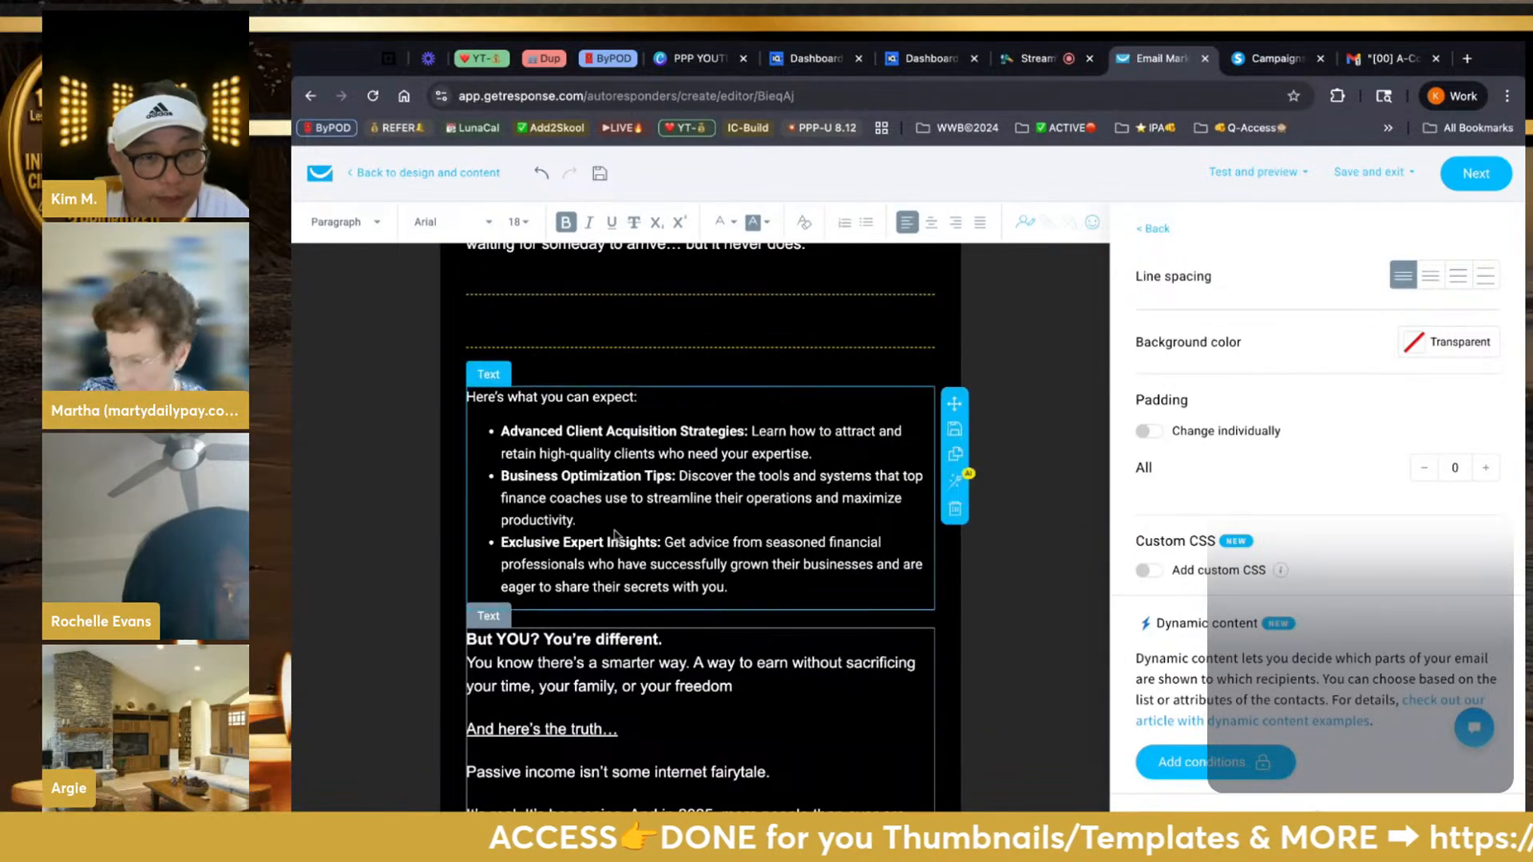
click(551, 656)
scroll(551, 656, down, 5)
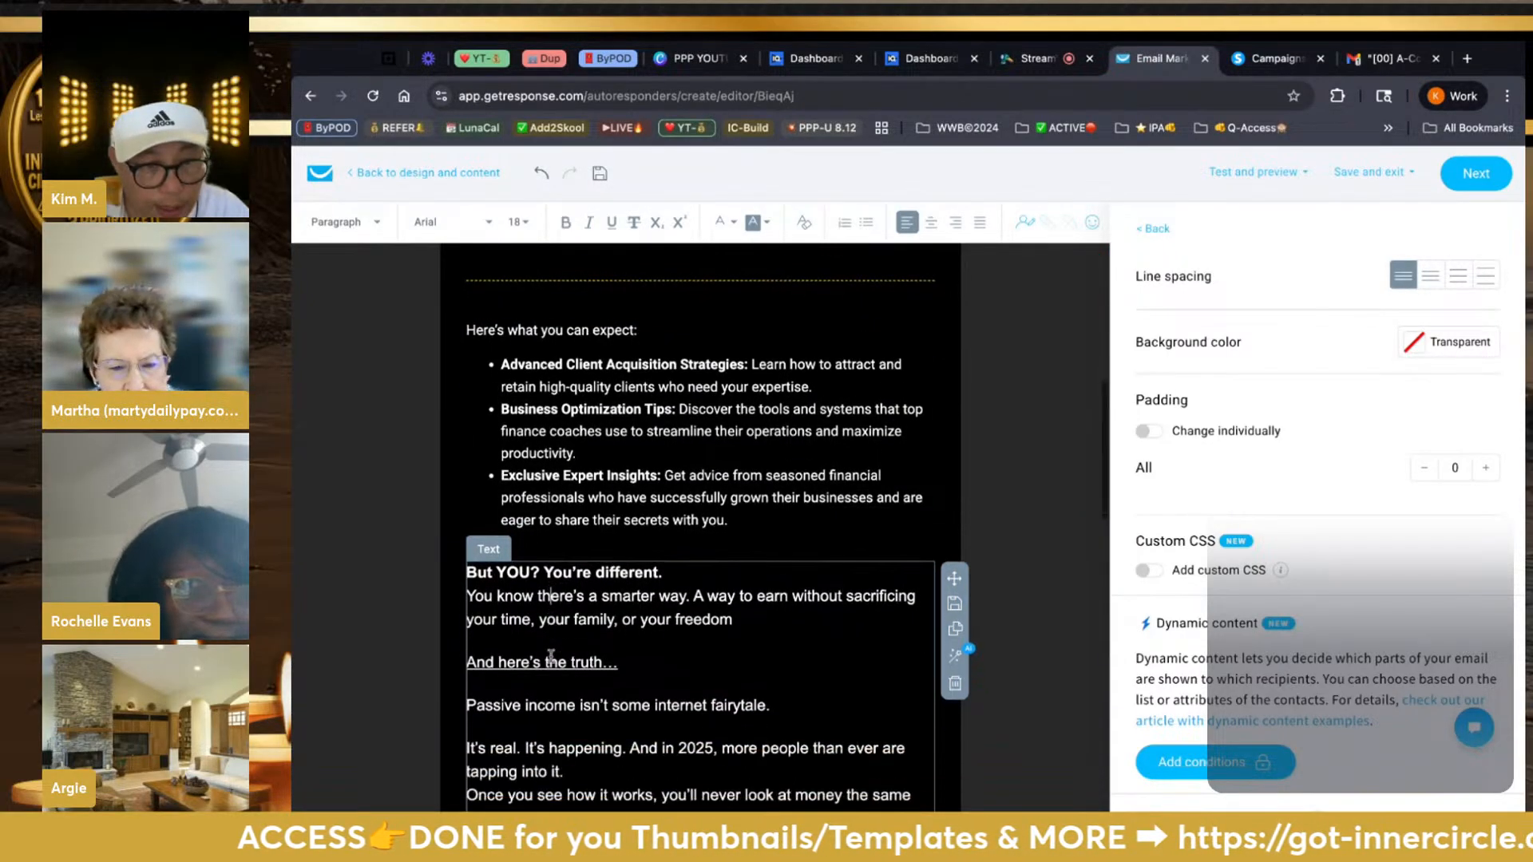
scroll(715, 647, down, 1)
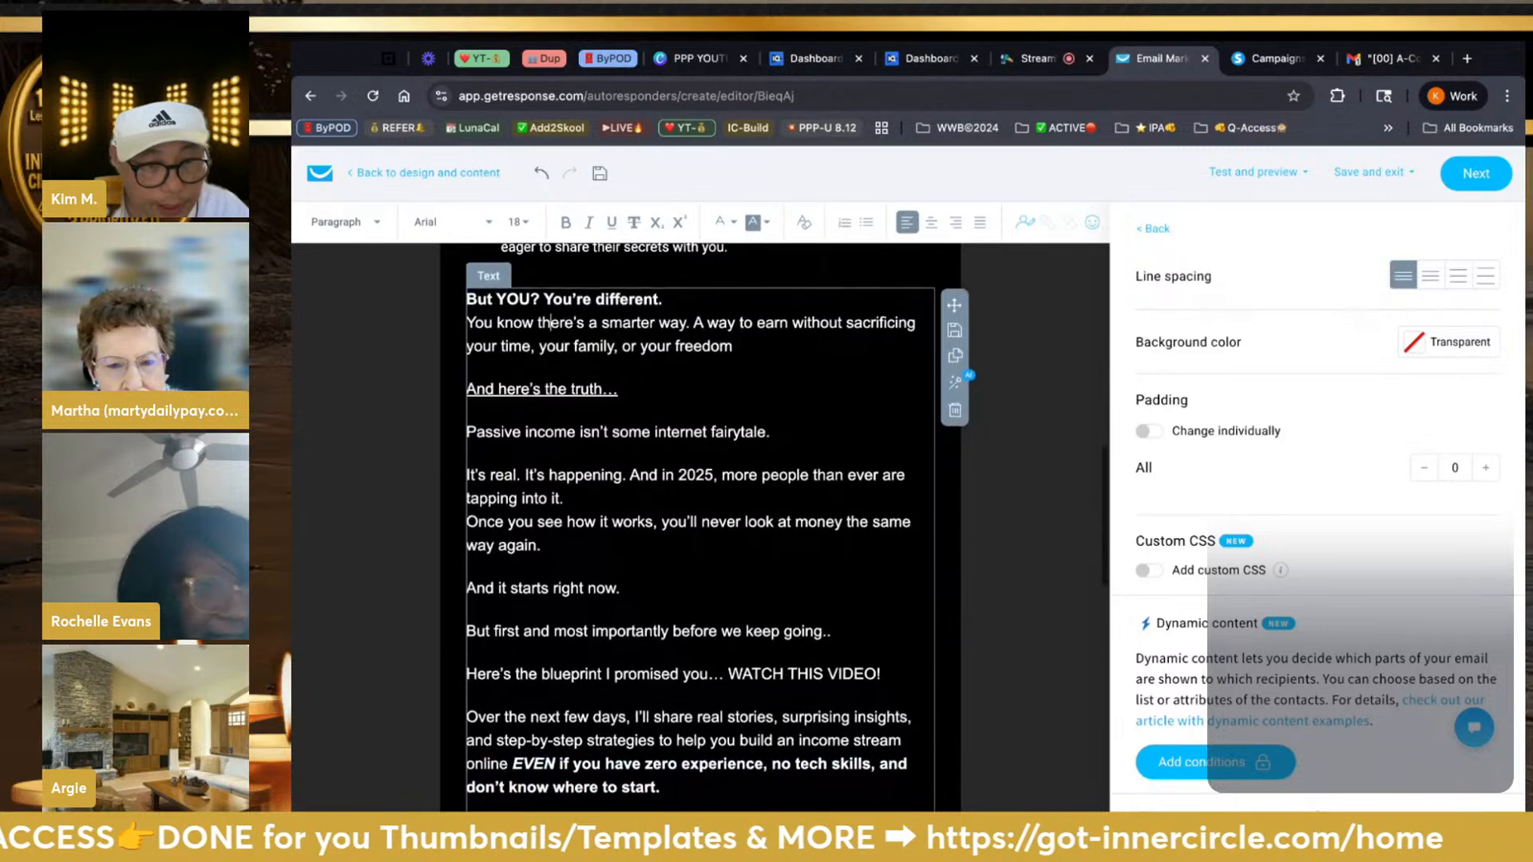
click(886, 649)
key(shift+Up)
key(shift+Up)
key(shift+Up)
key(shift+Up)
key(shift+Up)
key(shift+Up)
key(shift+Up)
key(shift+Up)
key(shift+Up)
key(shift+Up)
key(shift+Up)
key(shift+Up)
drag(887, 645, 469, 275)
key(ctrl+c)
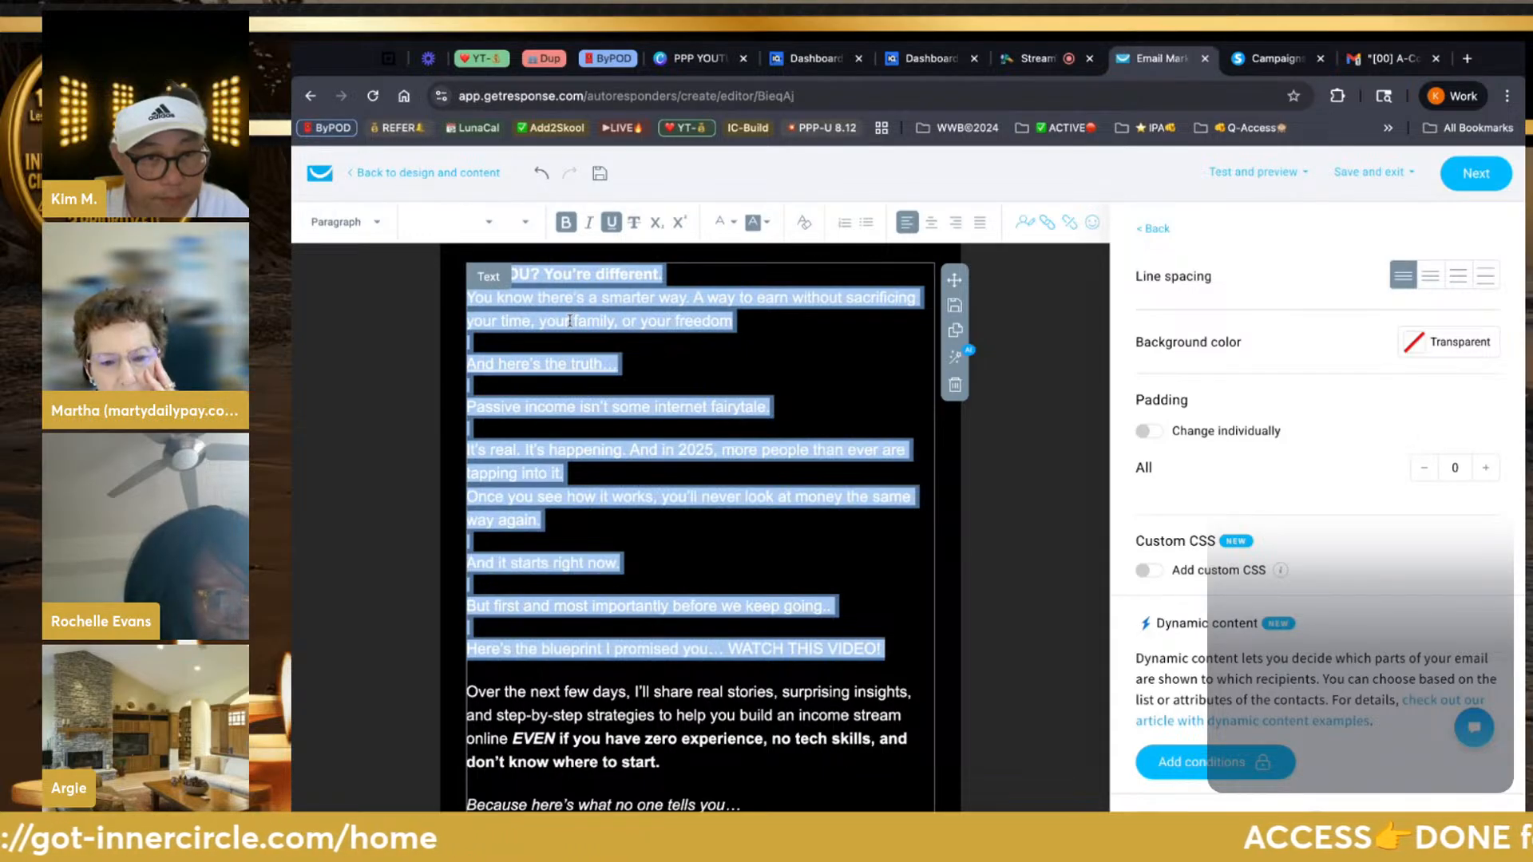
Paste the copied paragraphs over the 'Here's what you can expect' intro line and its three bullets
scroll(608, 424, up, 4)
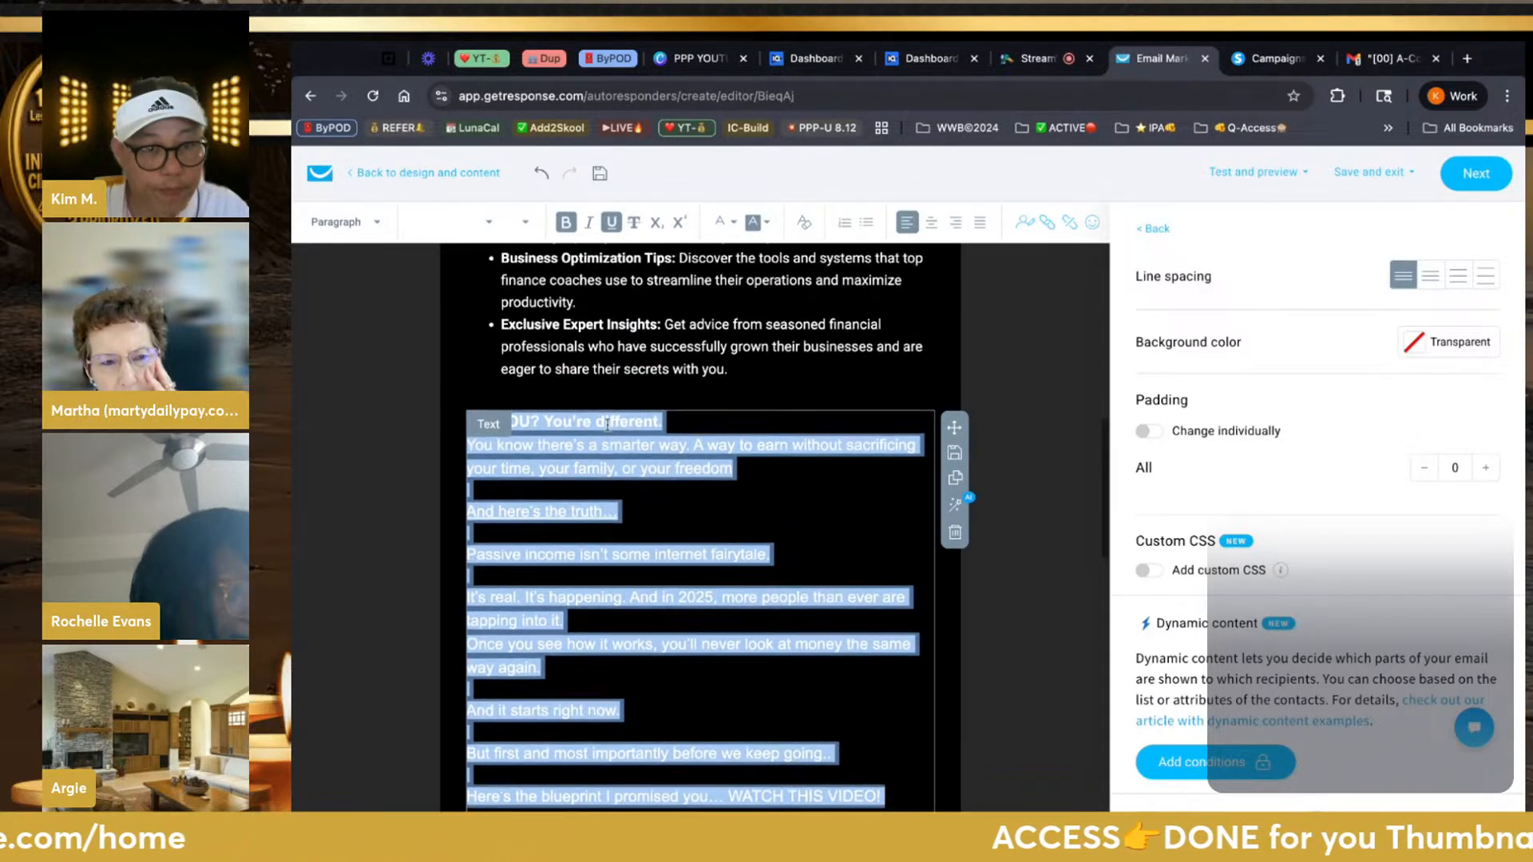
click(607, 425)
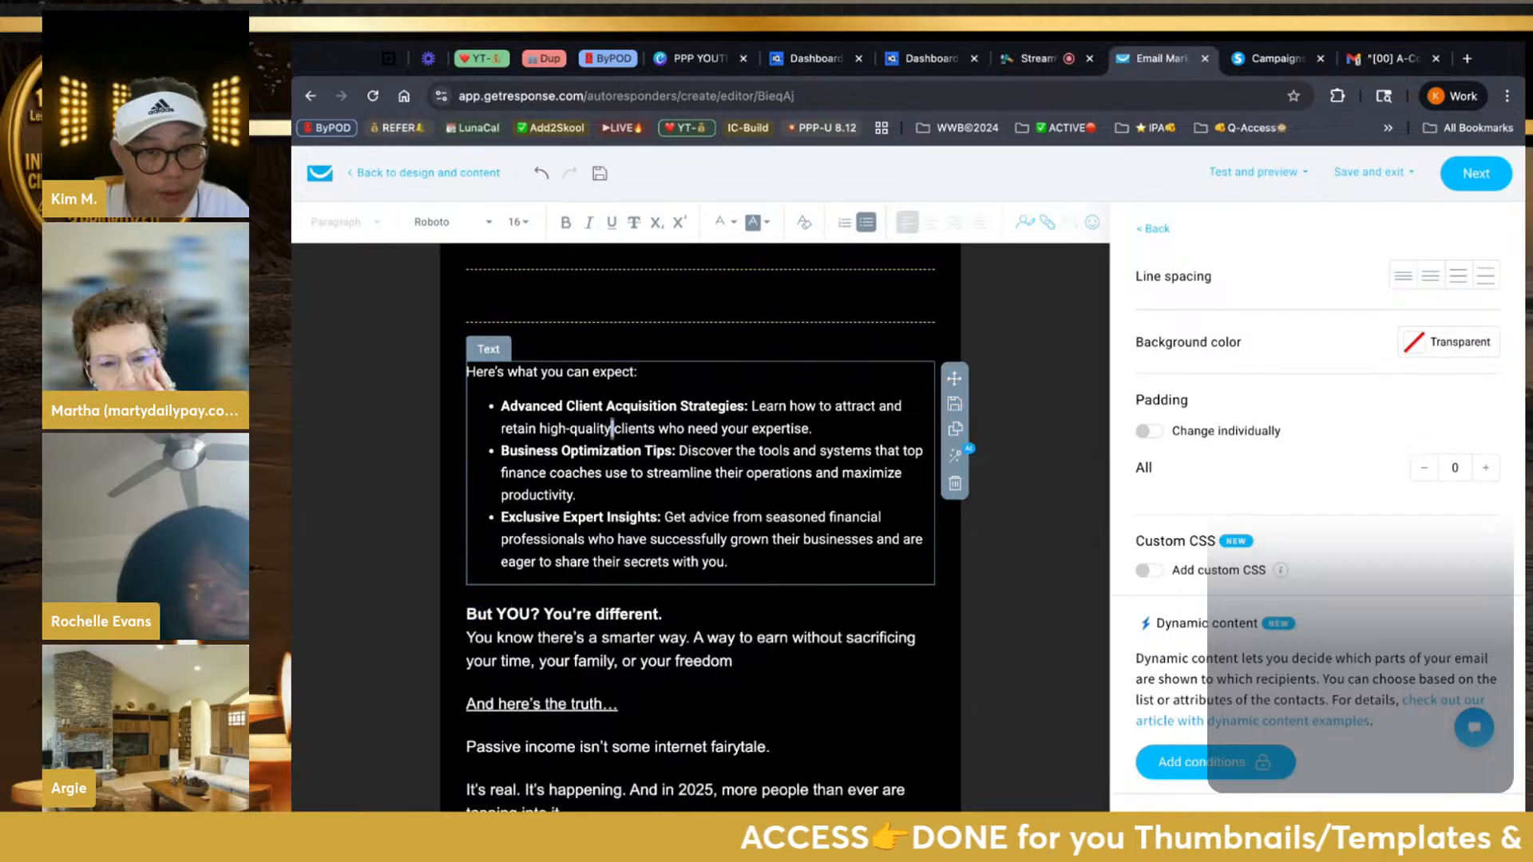
triple_click(607, 425)
triple_click(607, 424)
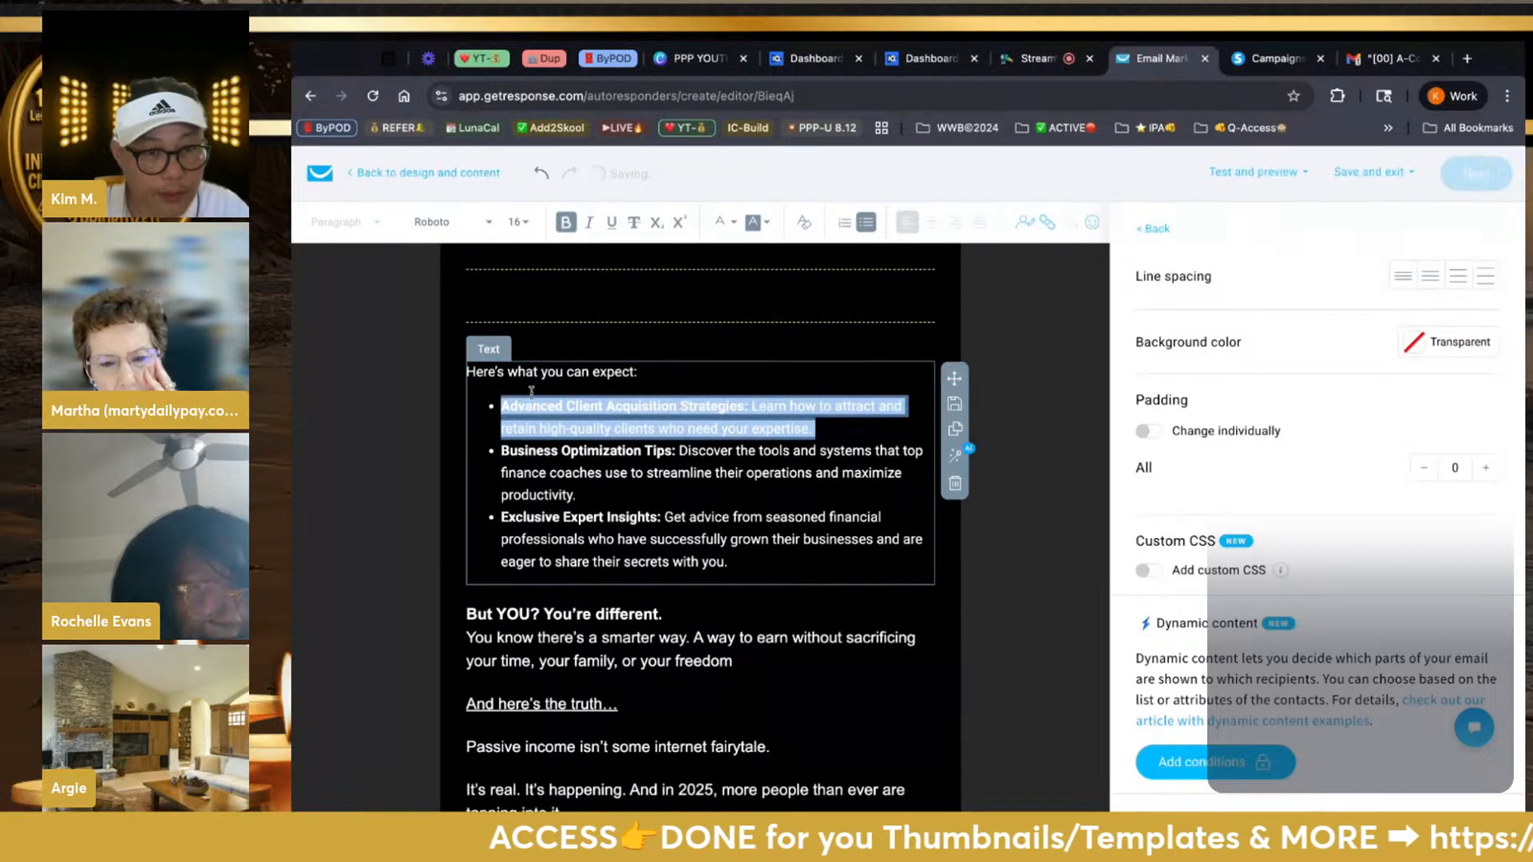
click(469, 372)
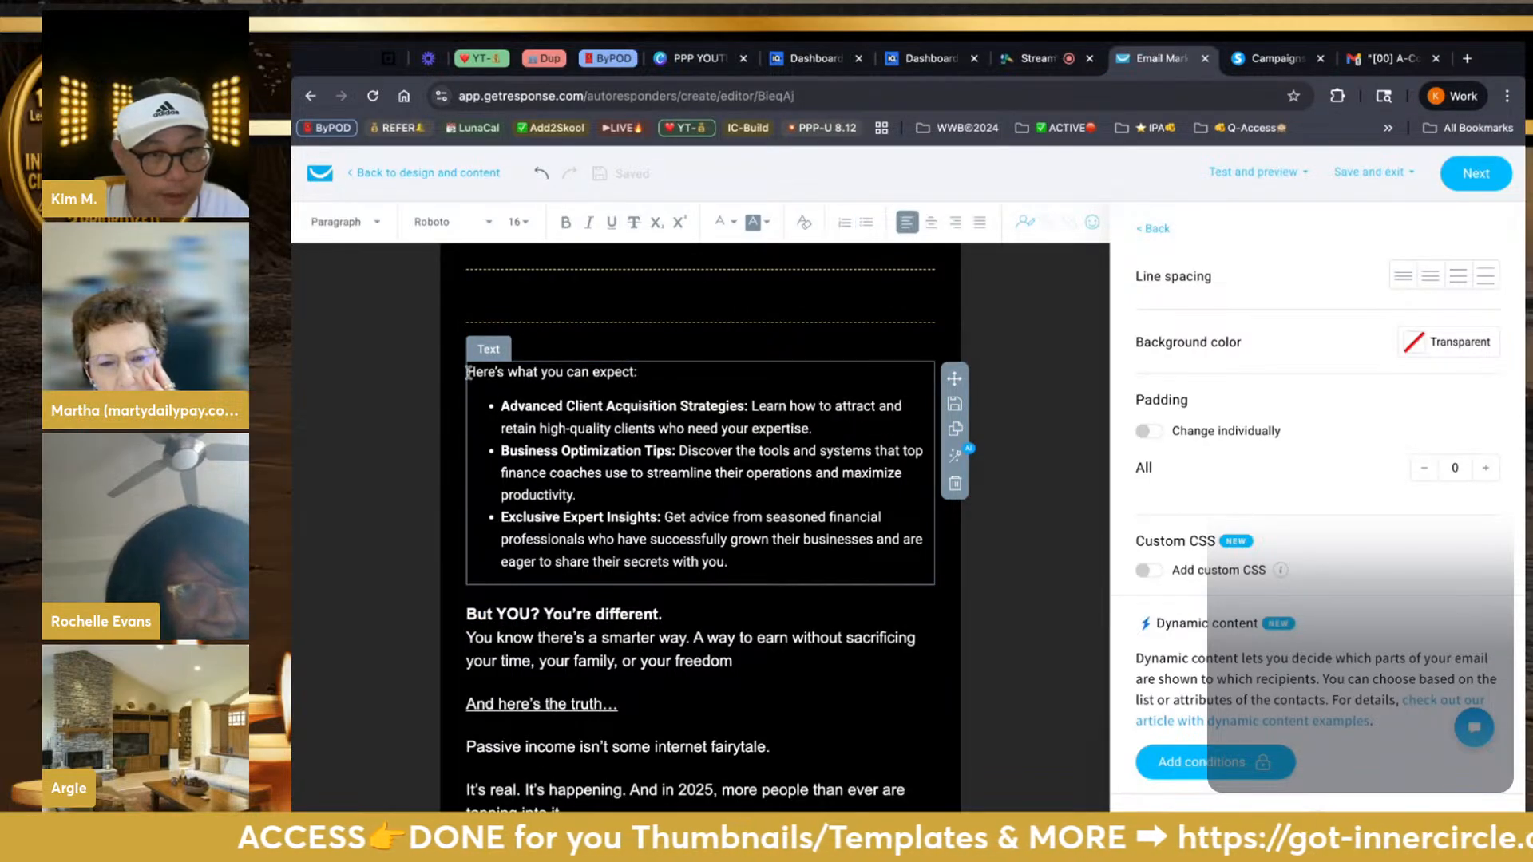
drag(469, 372, 728, 563)
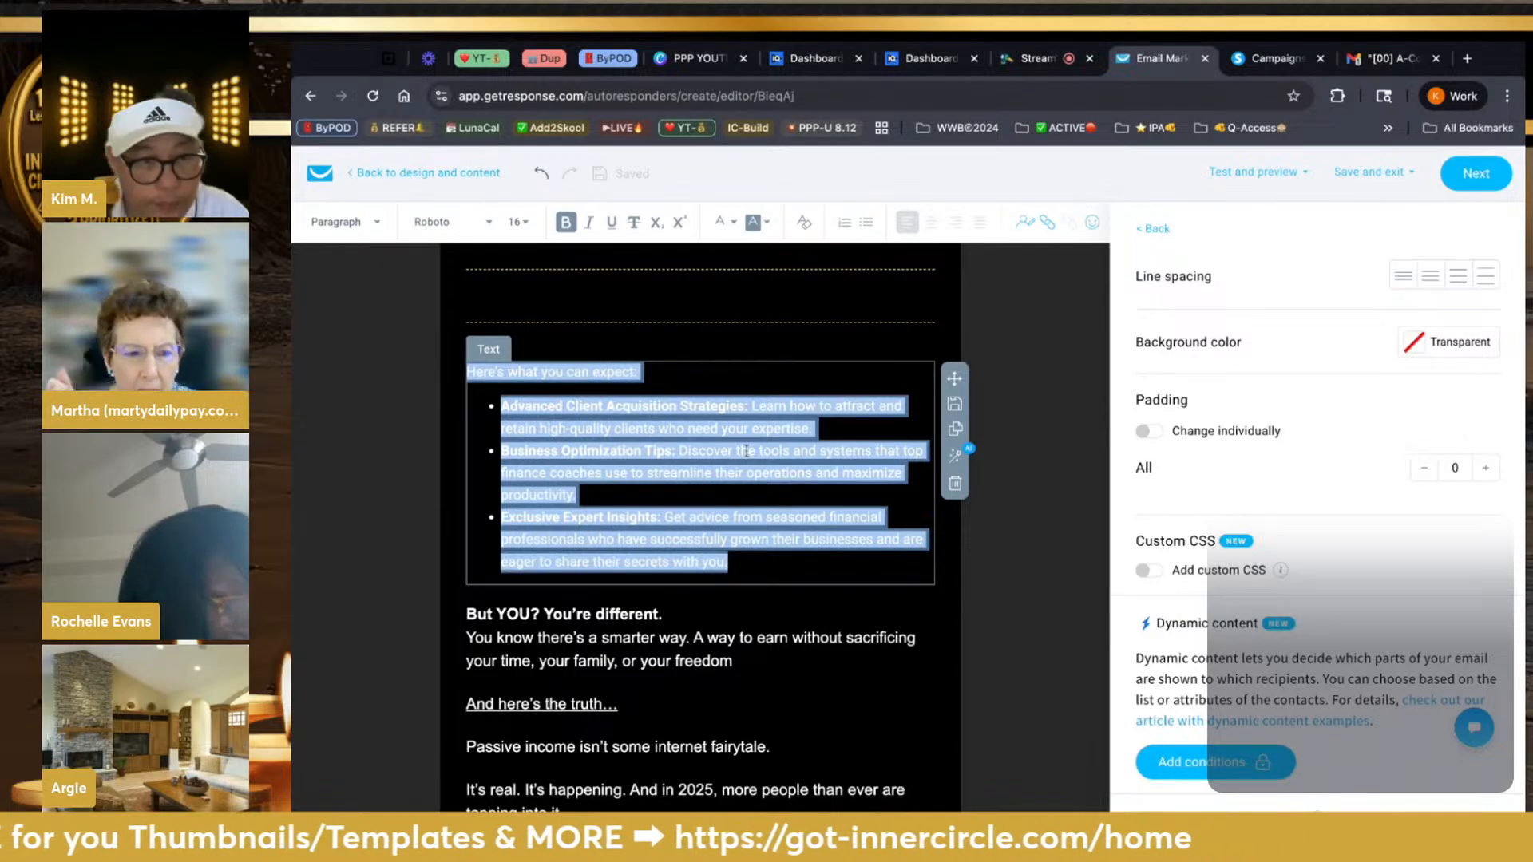
key(ctrl+v)
scroll(702, 509, up, 2)
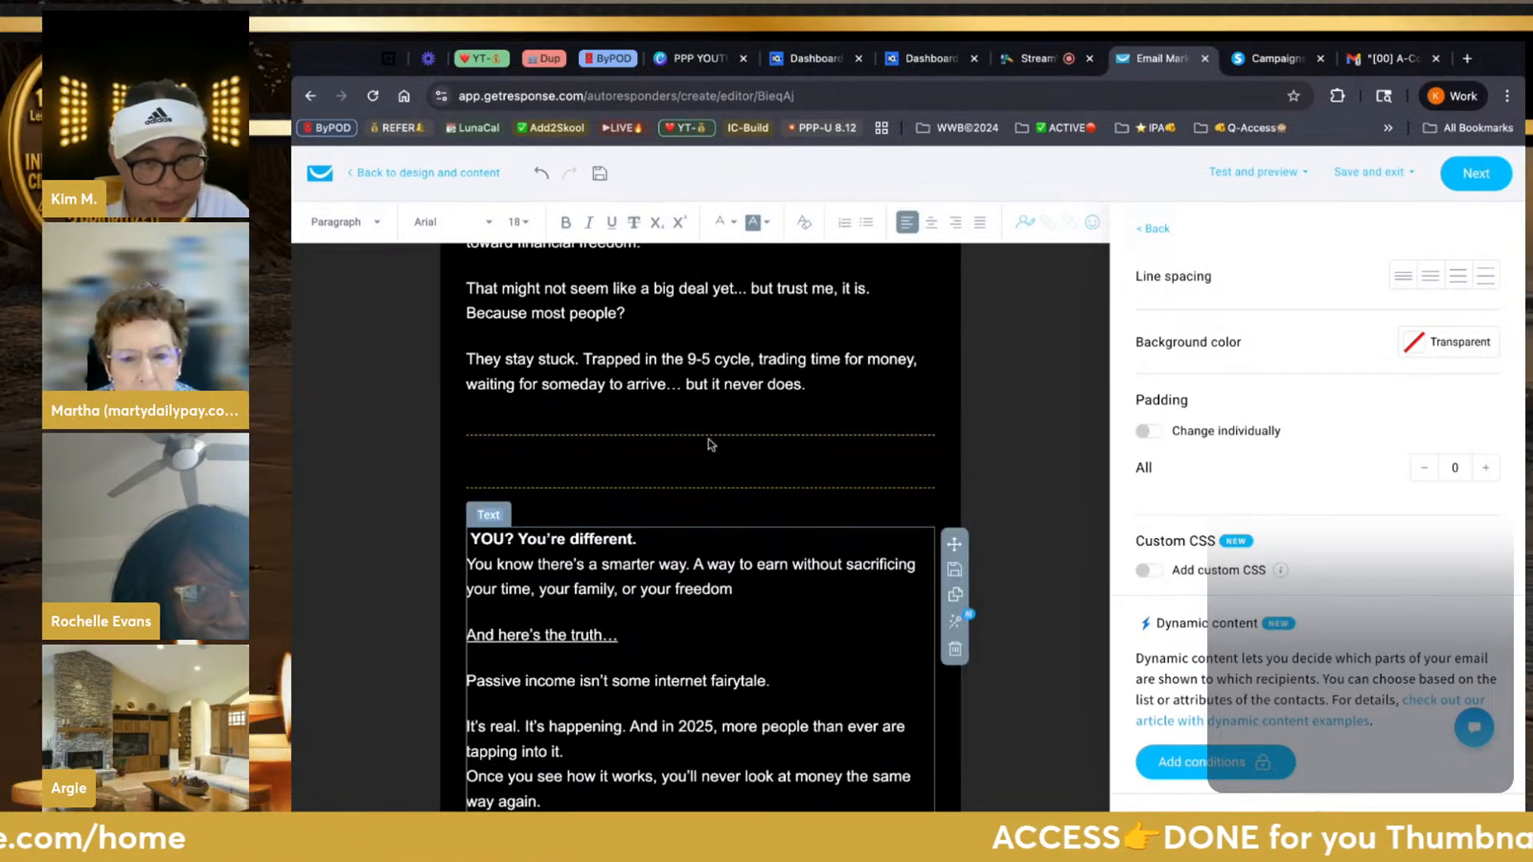
Position a divider directly below 'WATCH THIS VIDEO!', above the repeated 'But YOU? You're different.' text
click(781, 459)
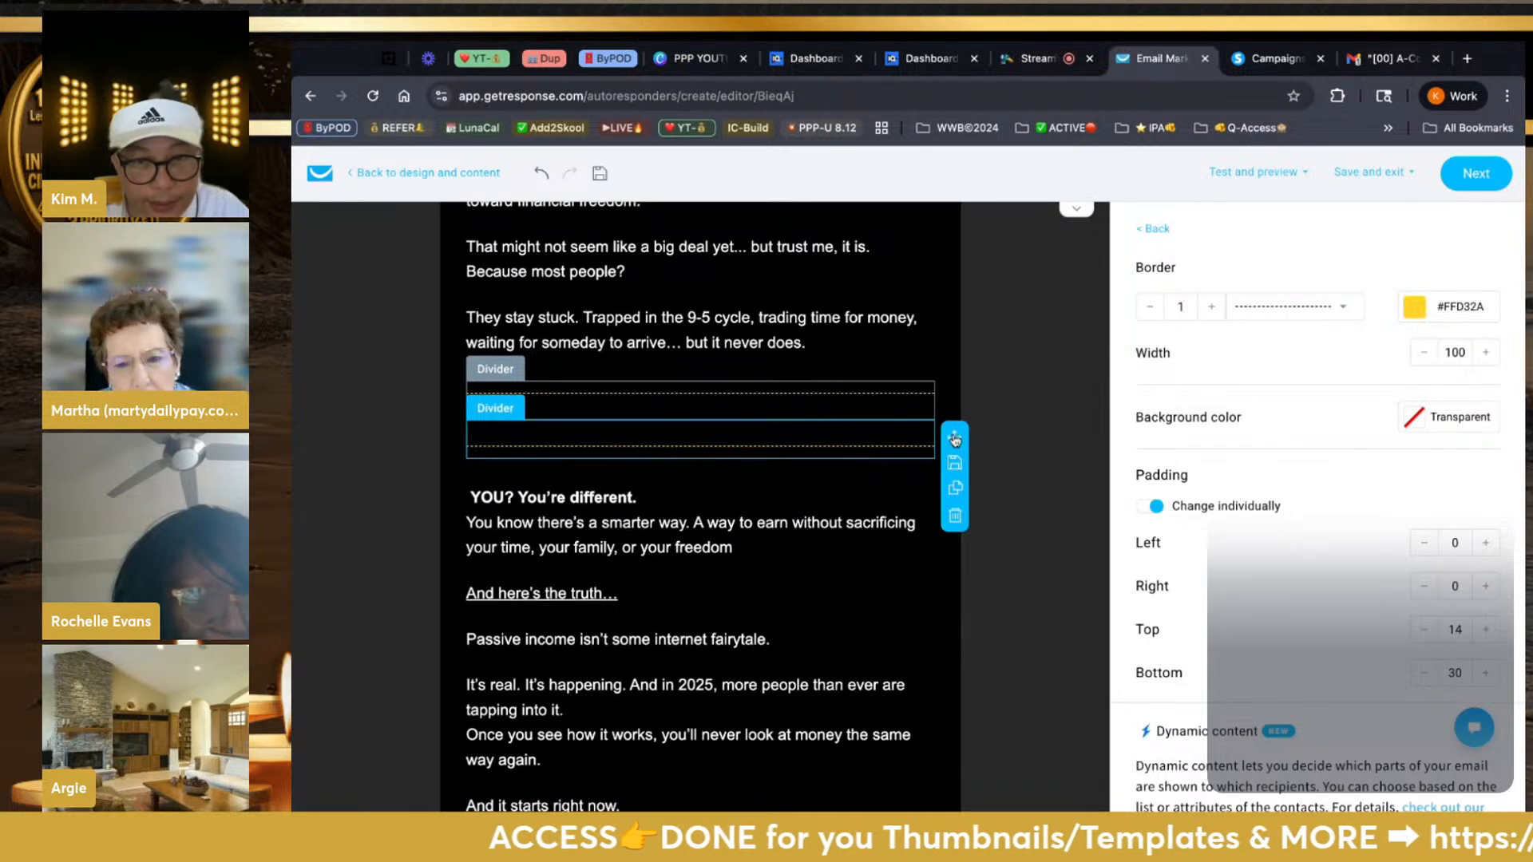
drag(954, 440, 954, 441)
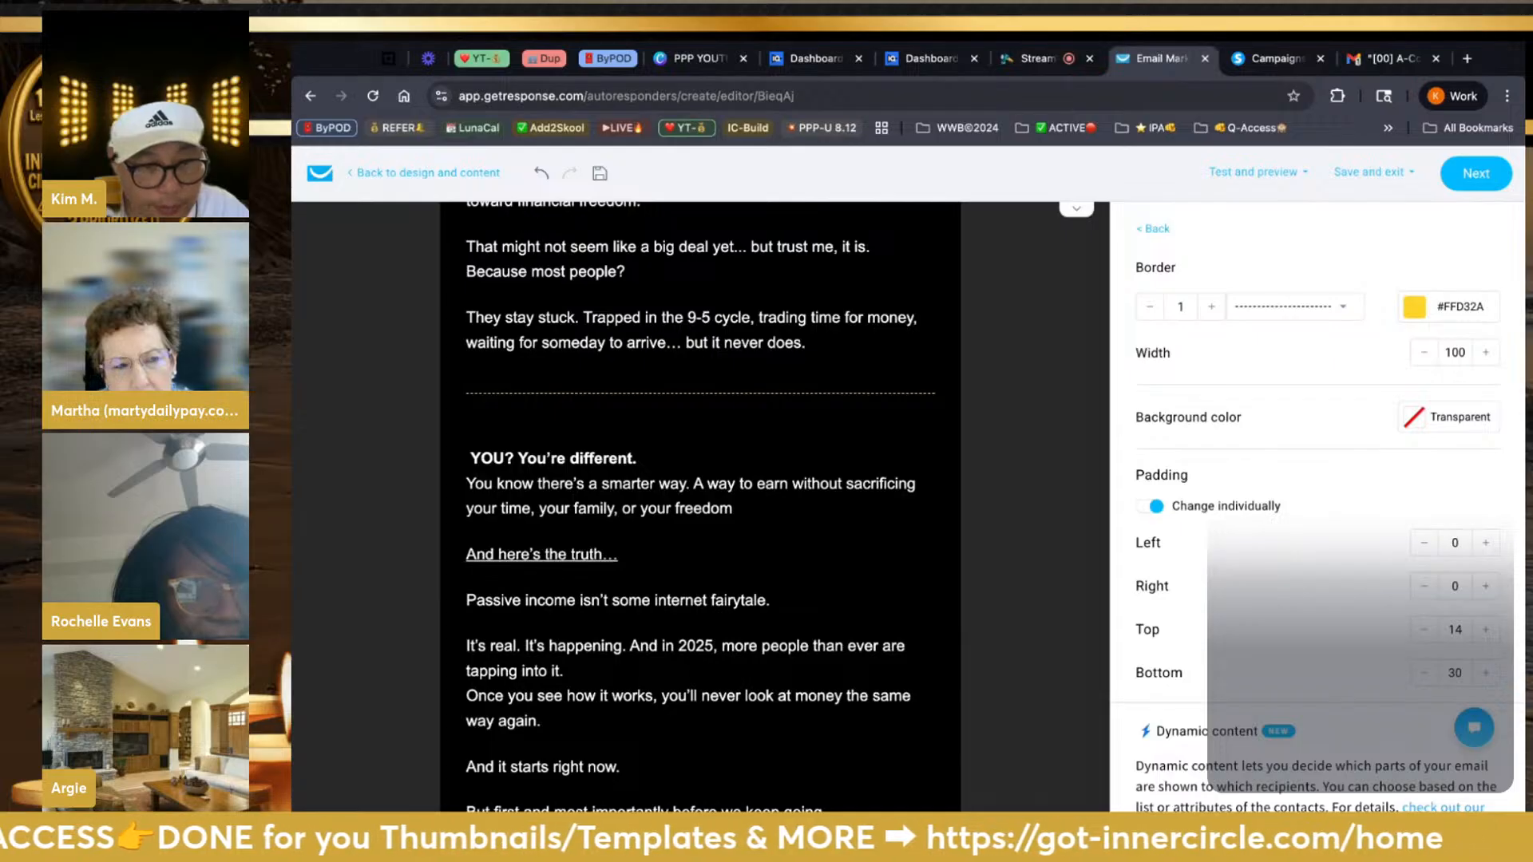
drag(955, 441, 954, 435)
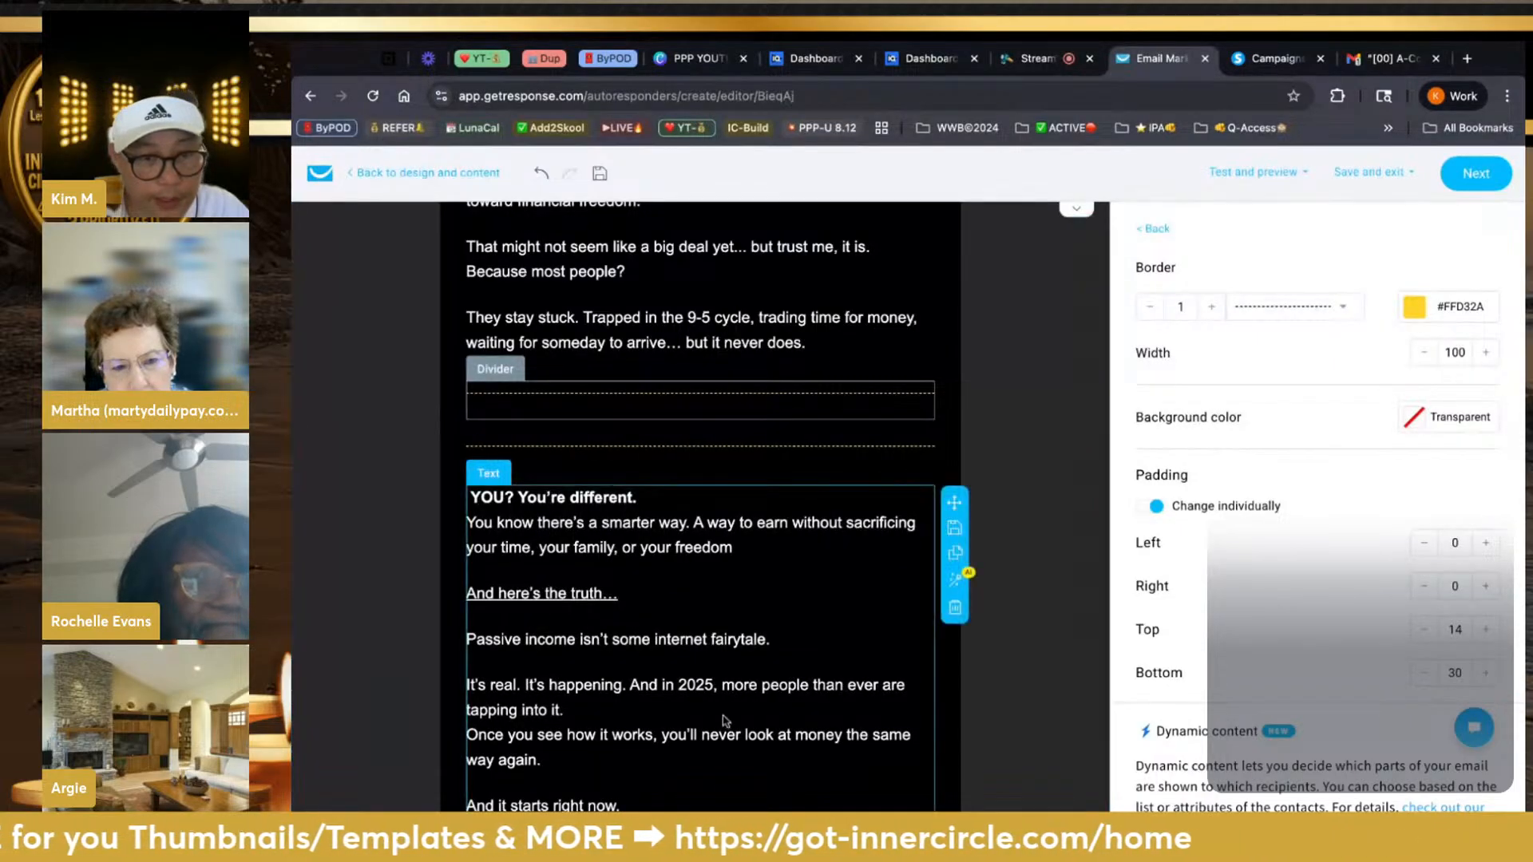
scroll(726, 721, down, 2)
scroll(725, 721, down, 1)
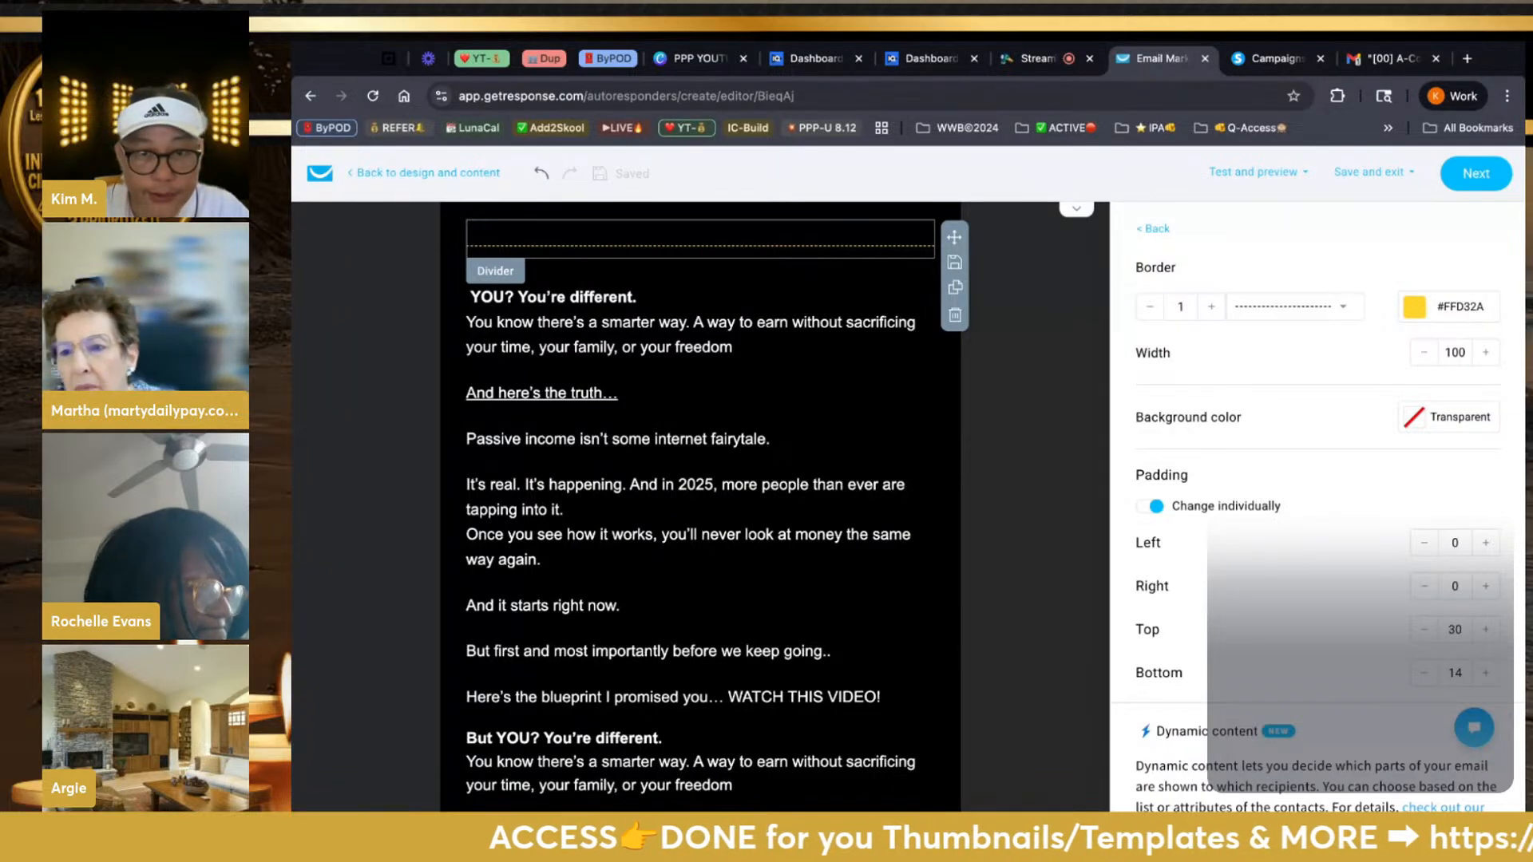
scroll(700, 503, down, 1)
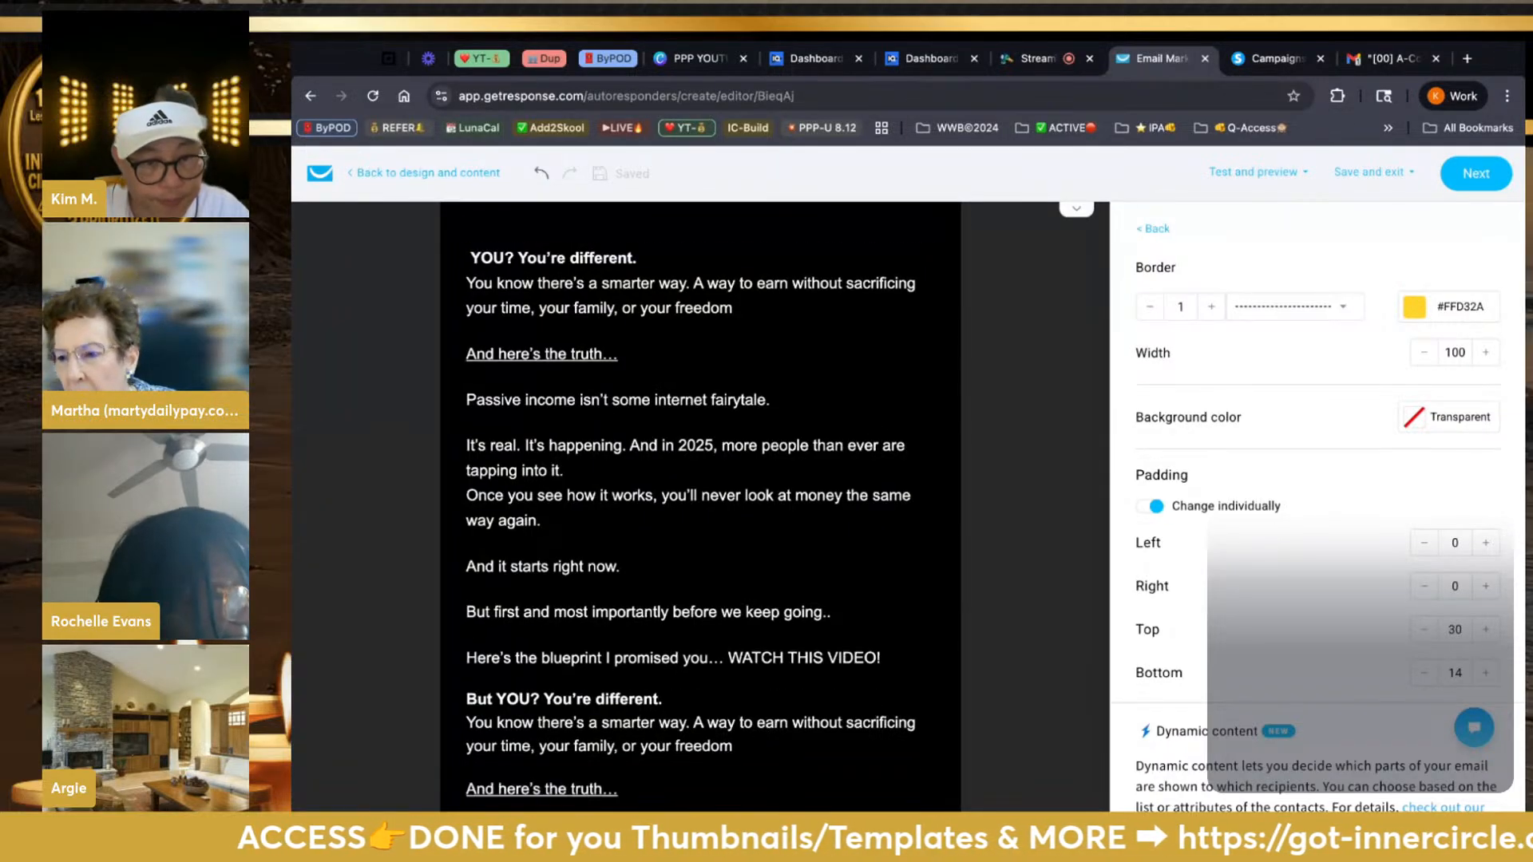
drag(700, 639, 700, 713)
scroll(911, 649, down, 1)
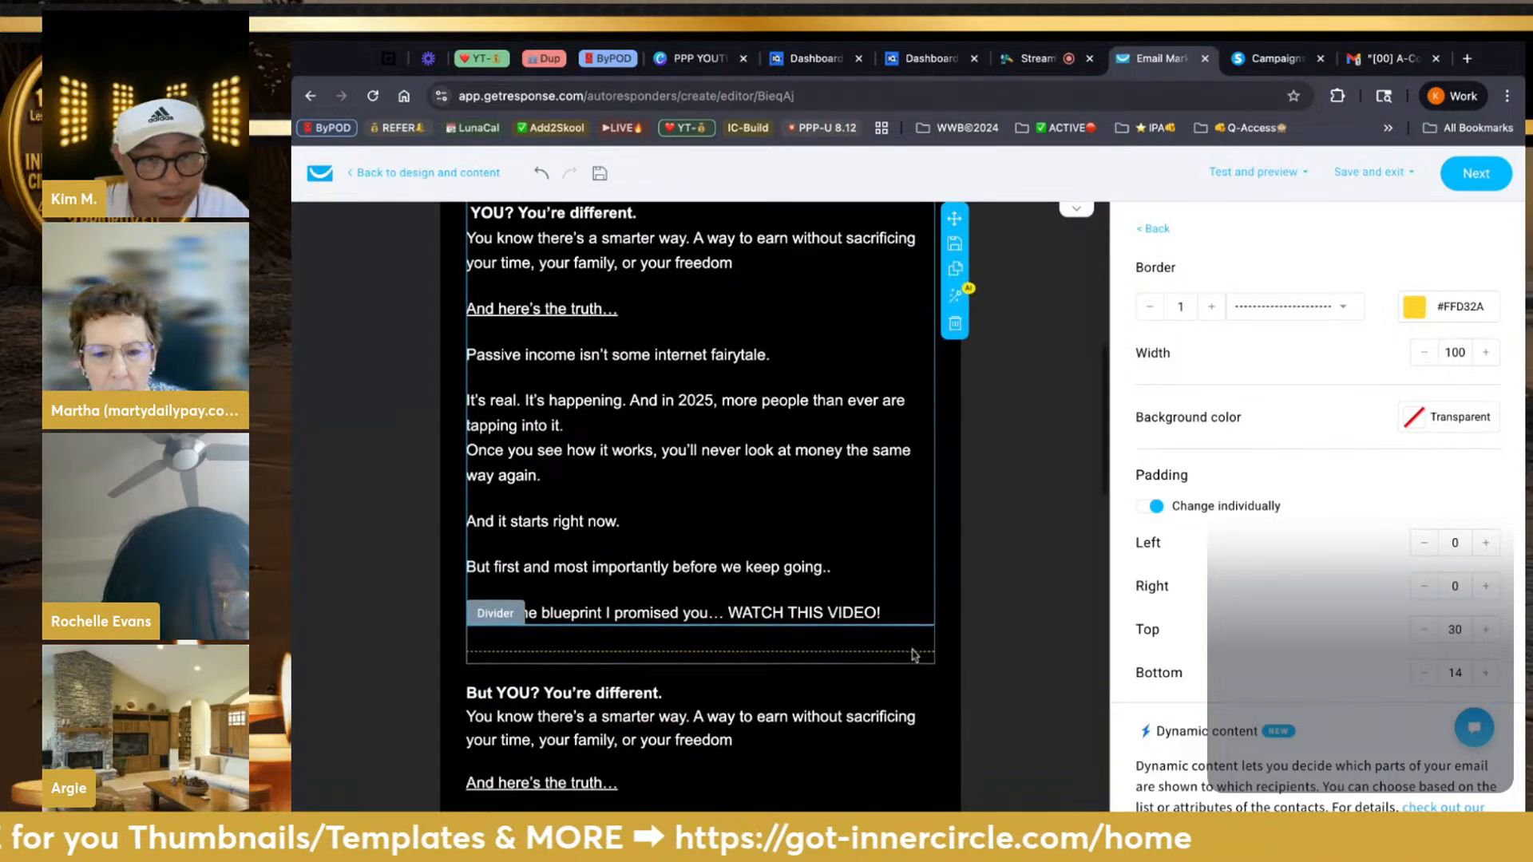
scroll(911, 649, up, 1)
scroll(726, 533, up, 7)
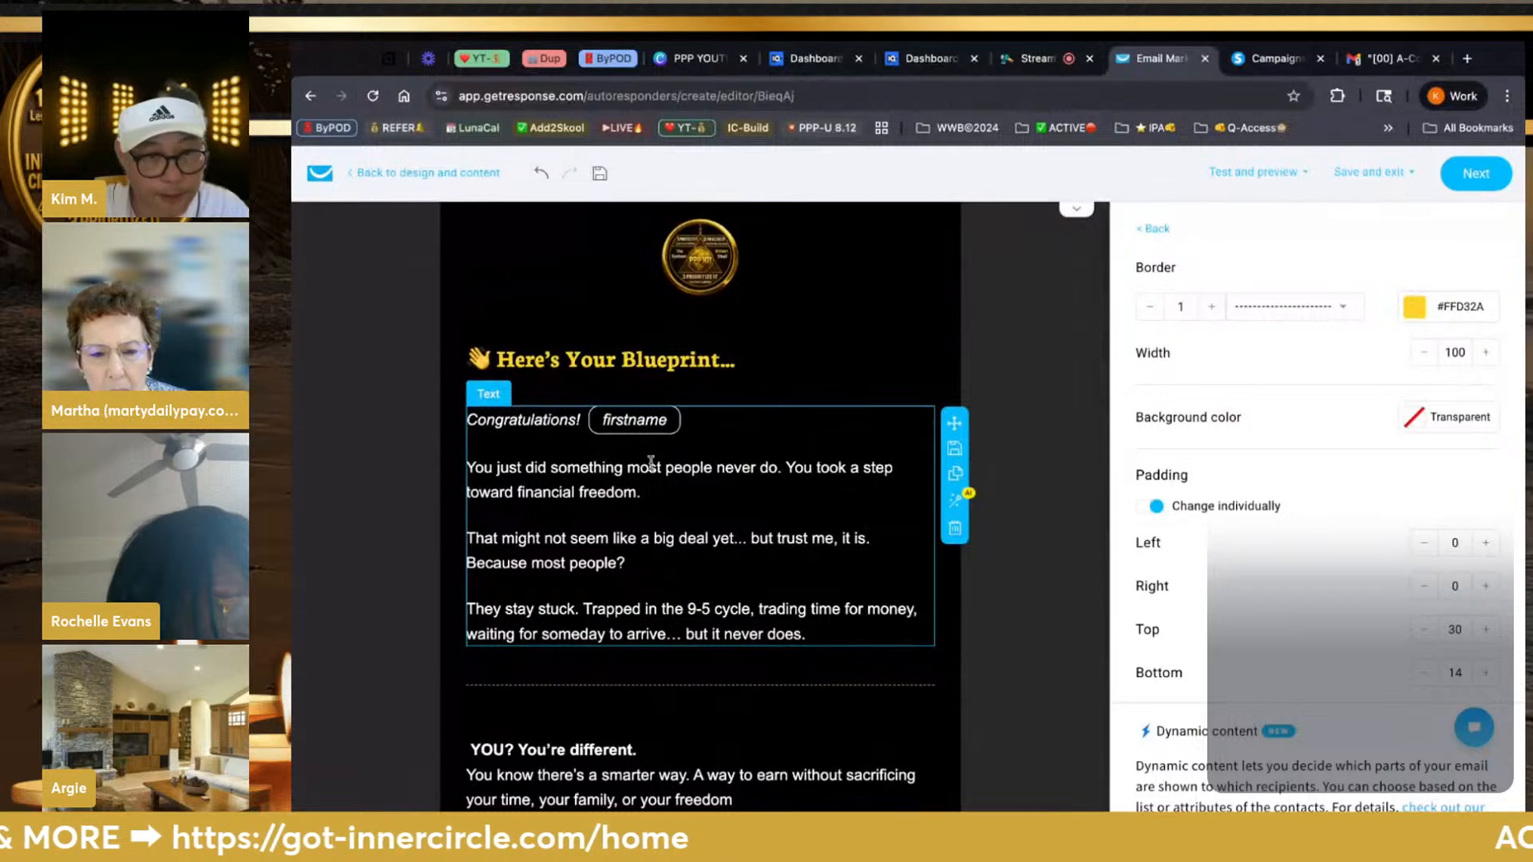
Colour the Congratulations greeting and the firstname field yellow
click(700, 432)
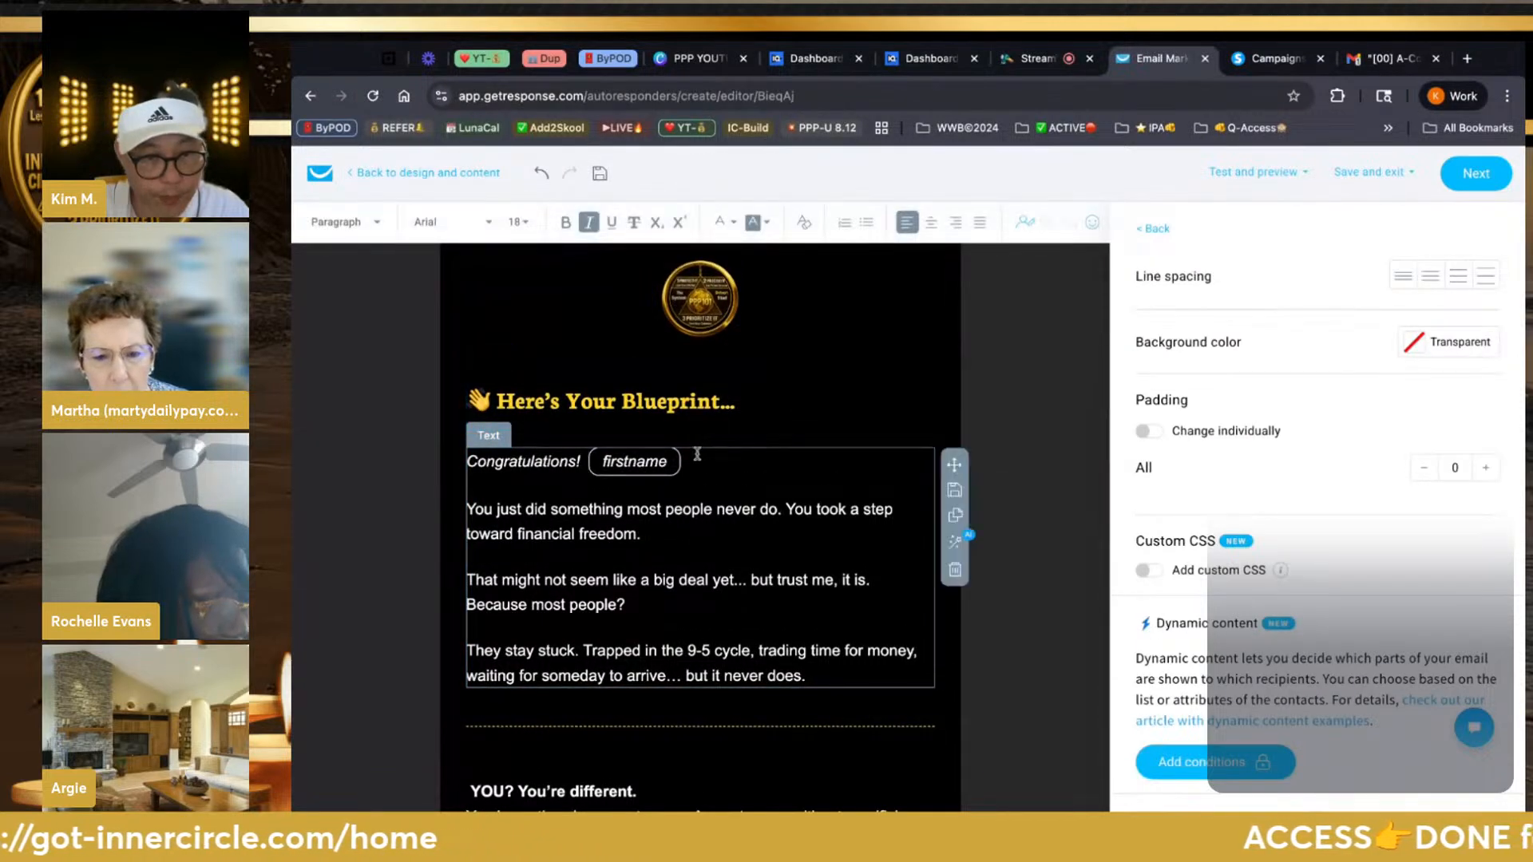
key(shift+Left)
key(shift+Left)
key(shift+Left)
key(shift+Left)
key(shift+Left)
key(shift+Left)
key(shift+Left)
key(shift+Left)
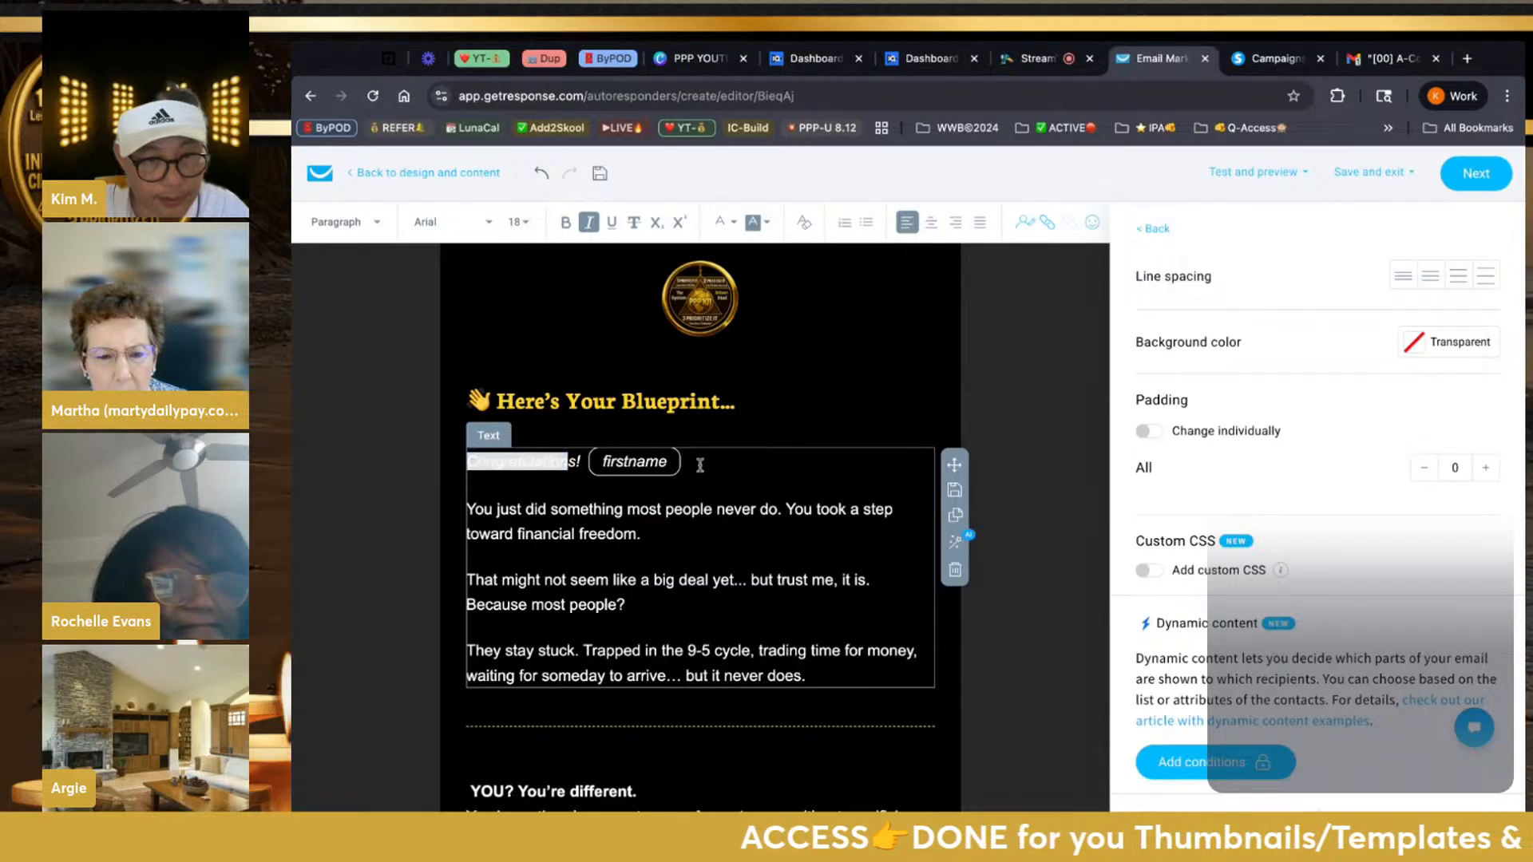
click(700, 466)
key(shift+Left)
key(shift+Left)
key(shift+Left)
key(shift+Left)
key(shift+Left)
key(shift+Left)
key(shift+Left)
key(shift+Left)
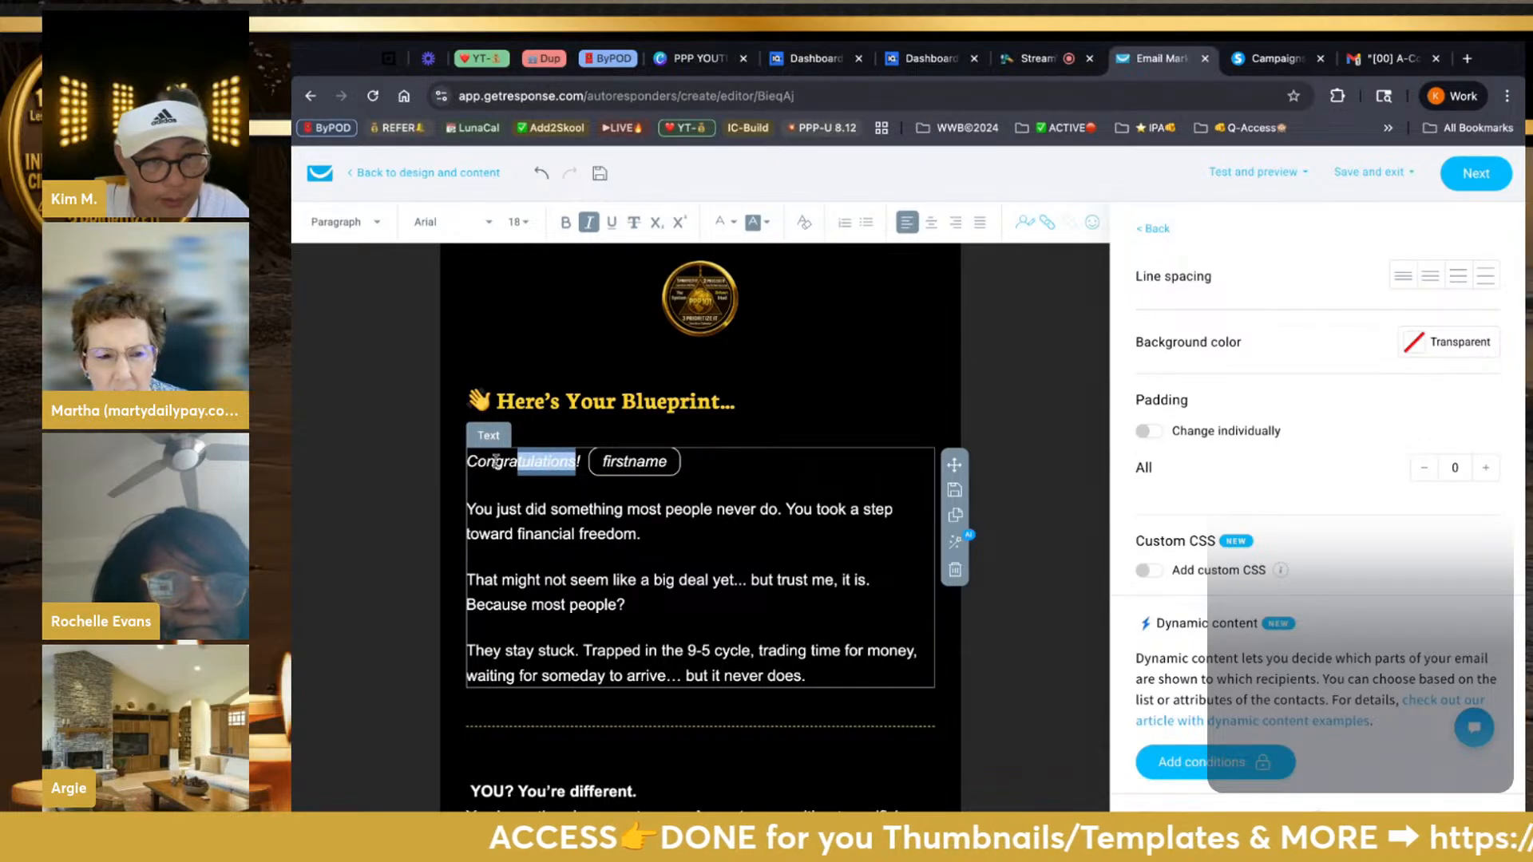
click(471, 466)
key(shift+Right)
key(shift+Right)
key(shift+Right)
key(shift+Right)
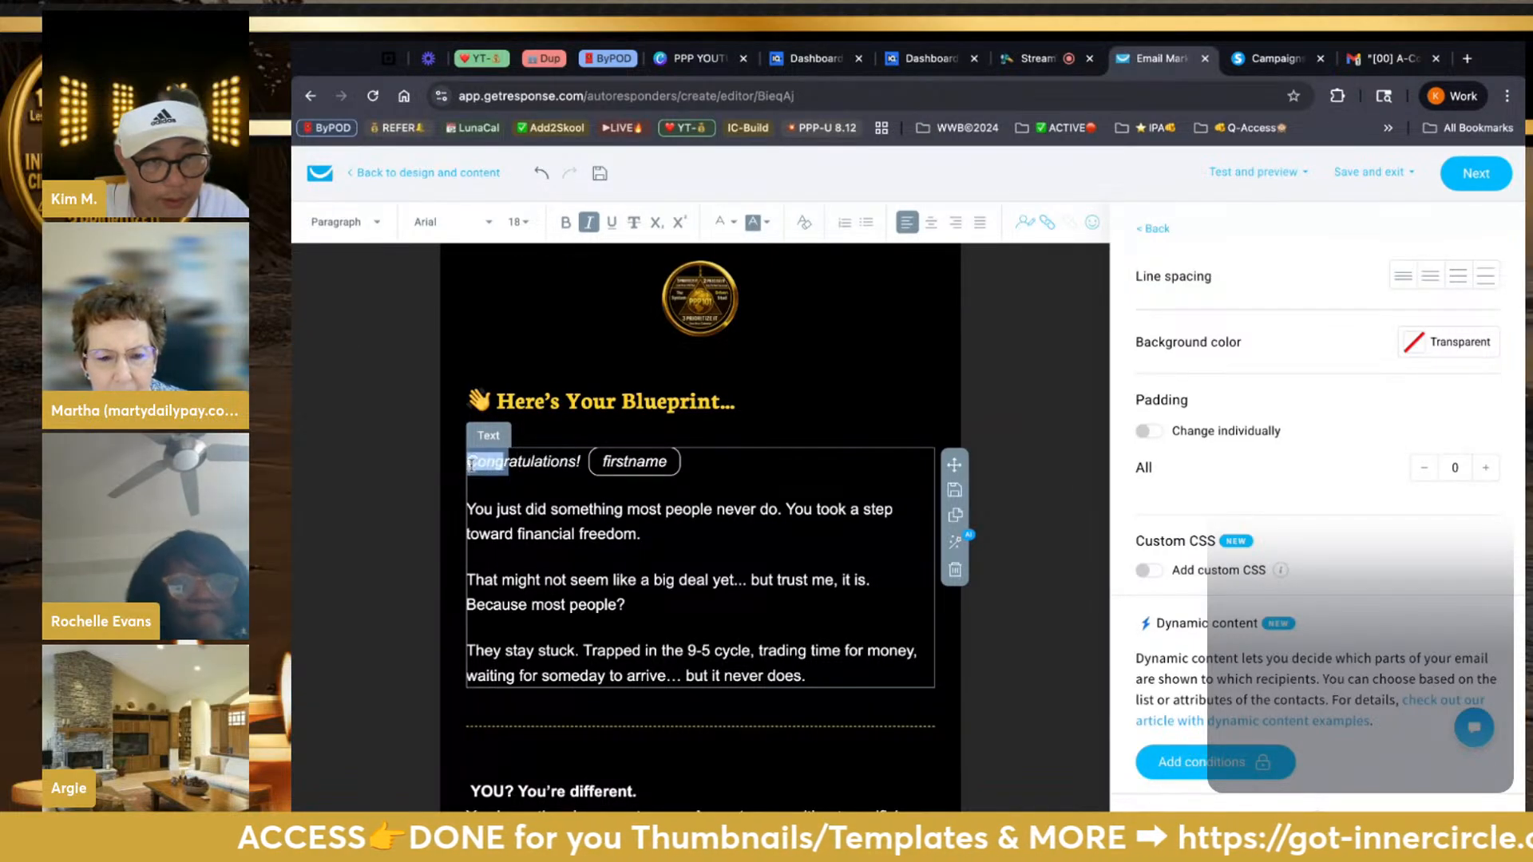
key(shift+Right)
key(shift+Right)
key(shift+Right)
key(shift+Right)
key(shift+Right)
key(shift+Right)
key(shift+Right)
key(shift+Right)
key(shift+Right)
key(shift+Right)
key(shift+Right)
key(shift+Right)
key(shift+Right)
key(shift+Right)
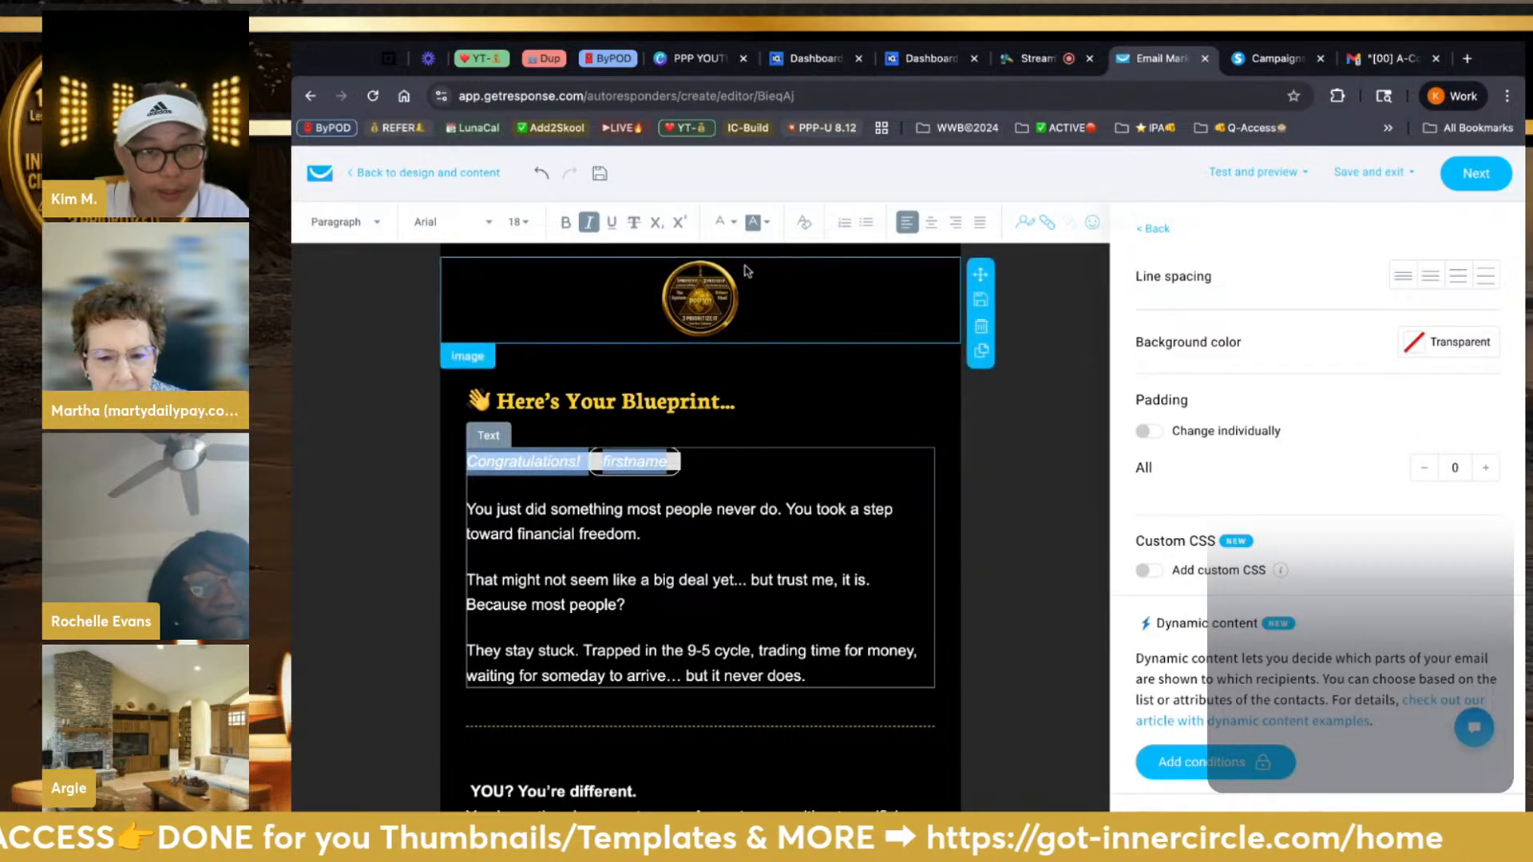
click(725, 223)
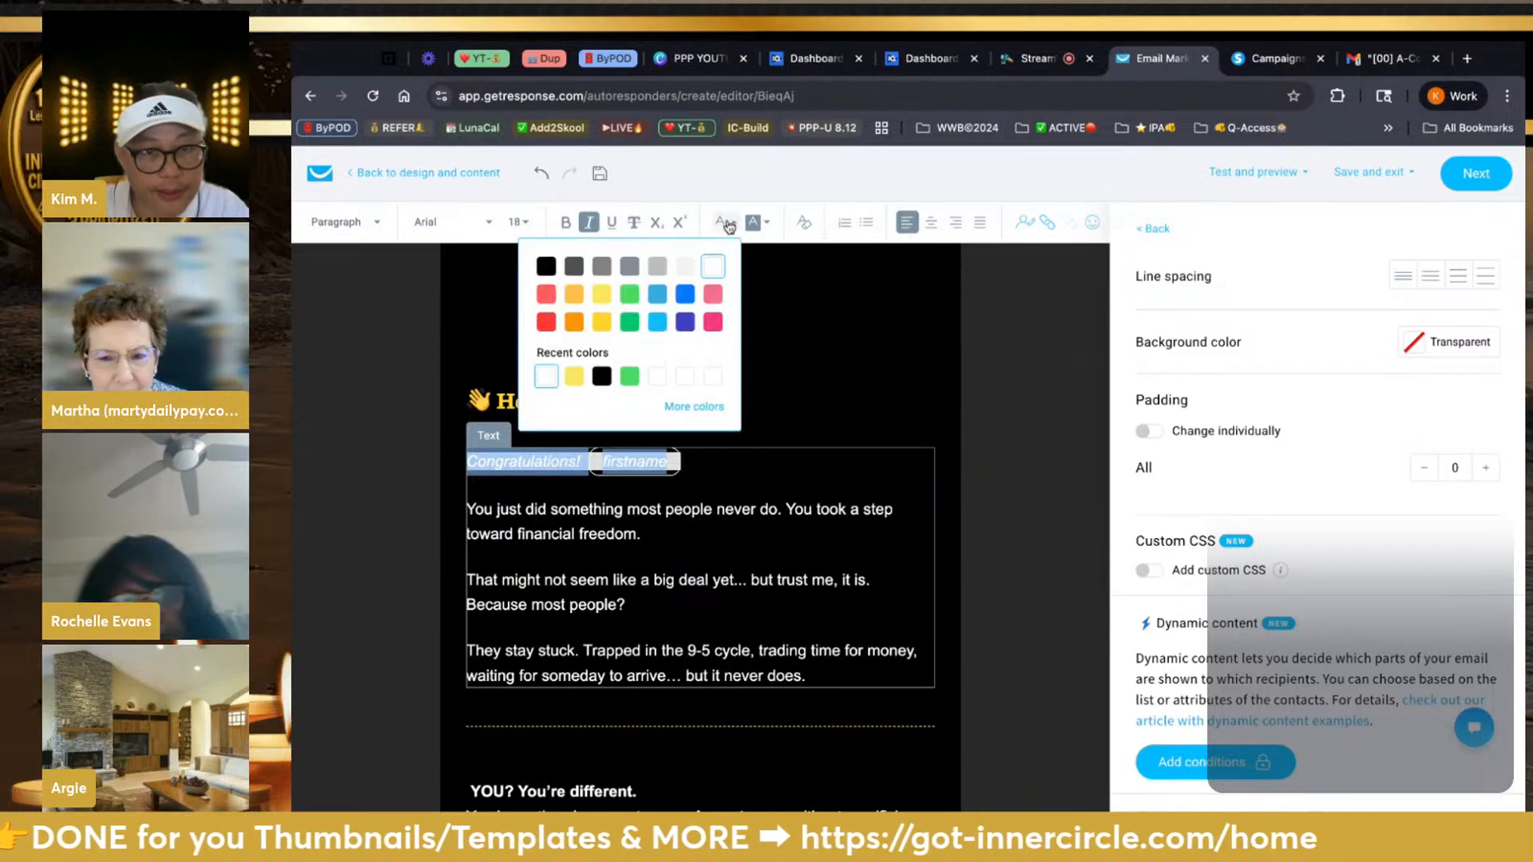
click(602, 296)
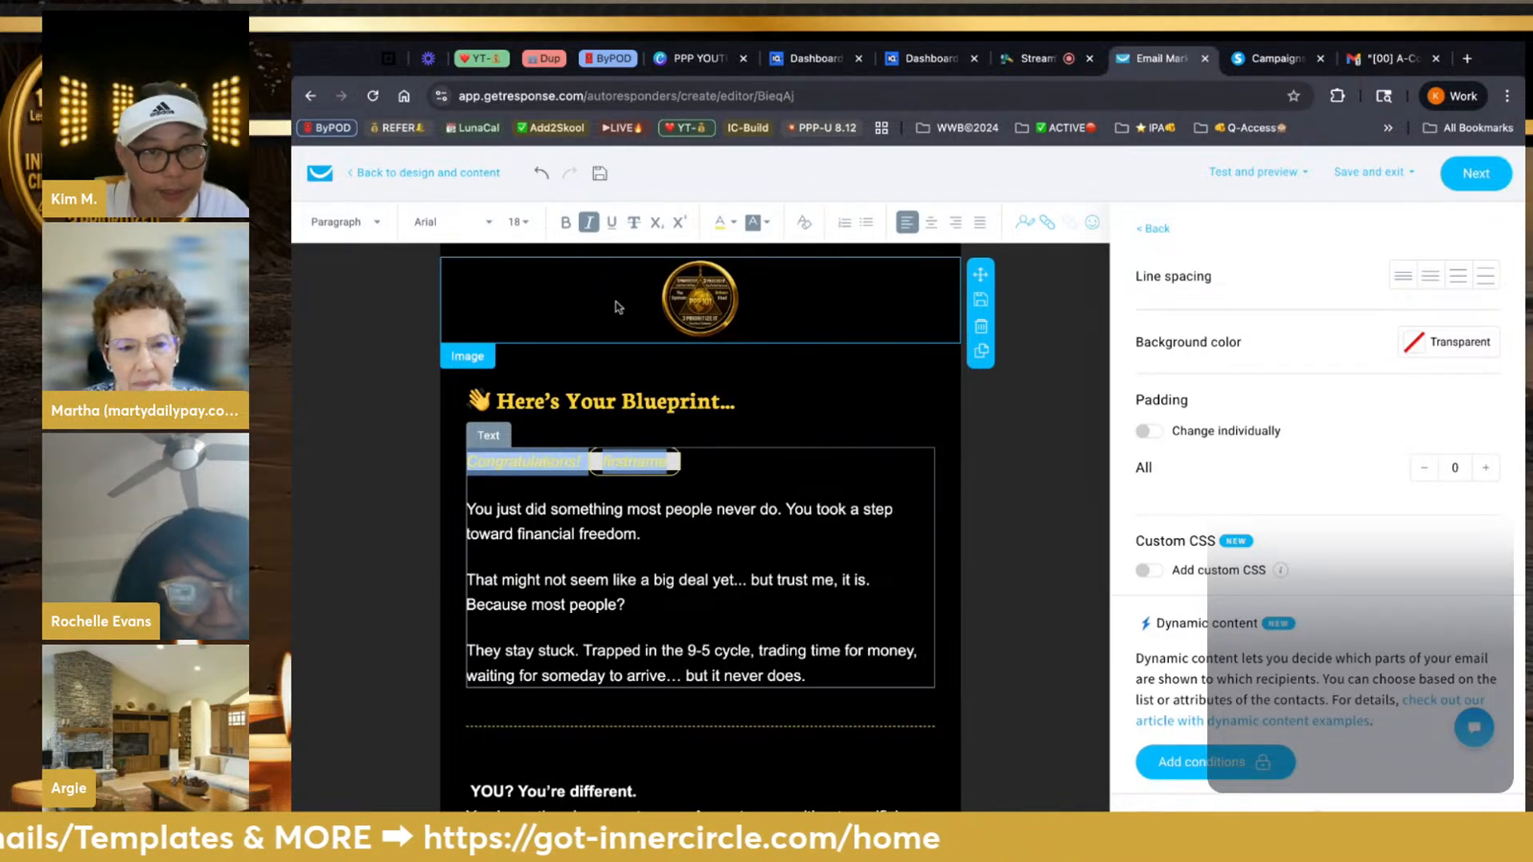
click(696, 530)
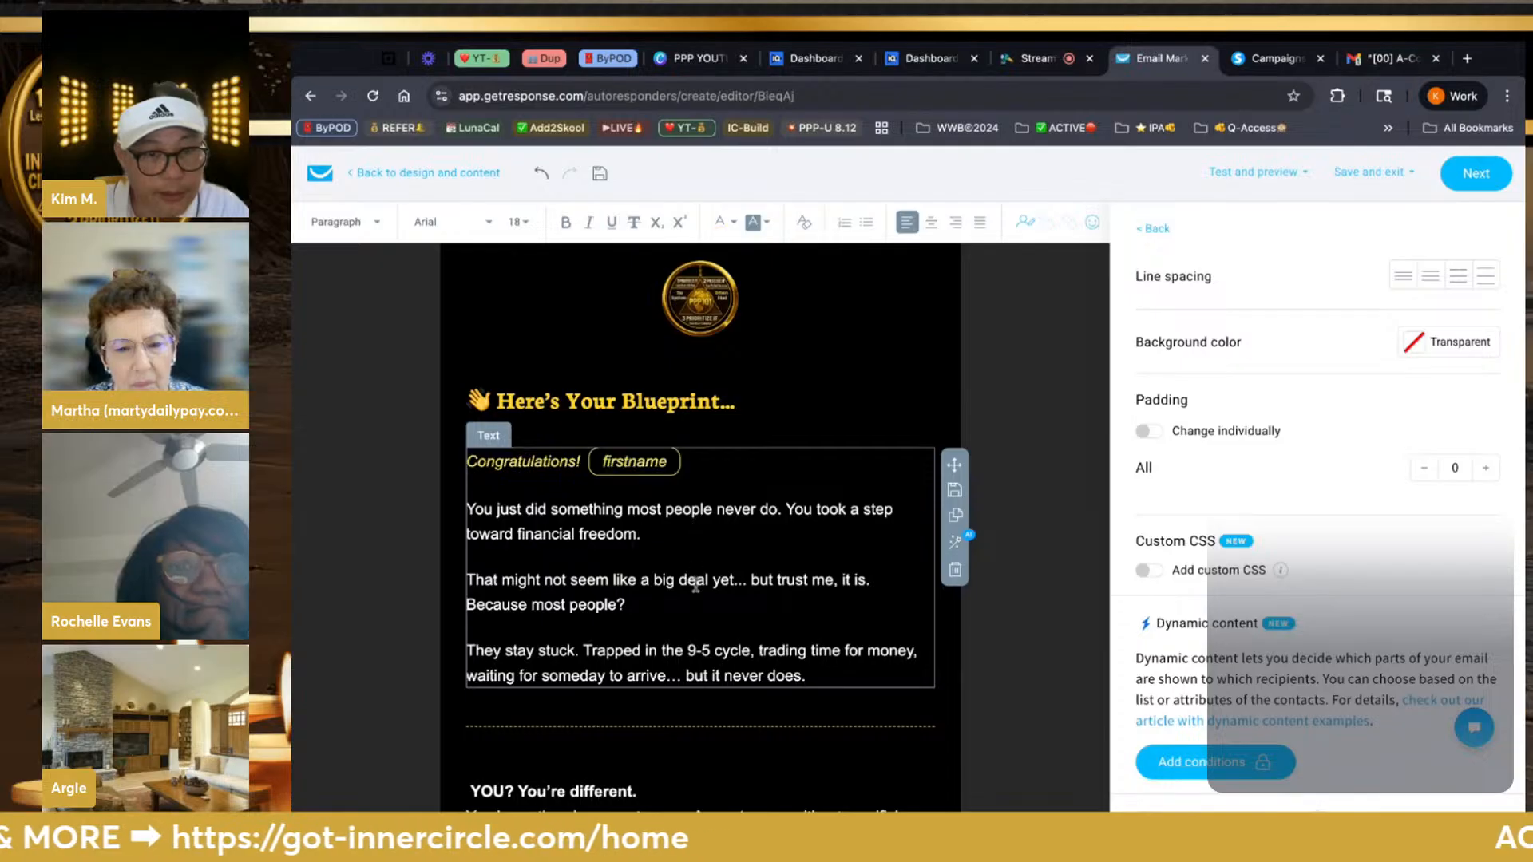
scroll(695, 530, down, 4)
scroll(696, 584, up, 1)
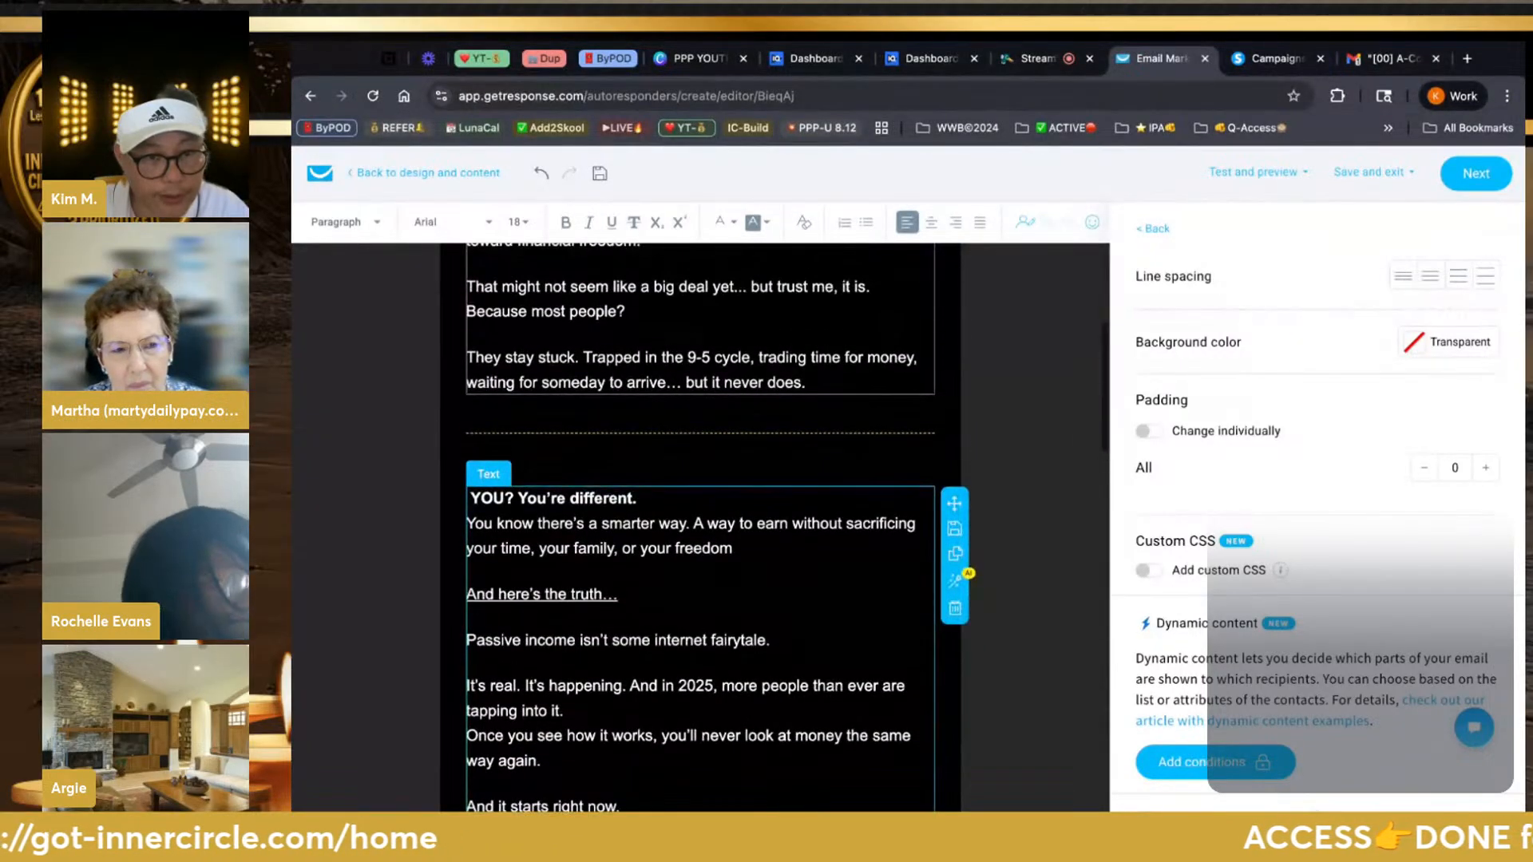
Make the 'YOU? You're different.' line bold and yellow
key(alt+shift+Left)
key(alt+shift+Left)
key(alt+shift+Left)
key(alt+shift+Left)
key(alt+shift+Left)
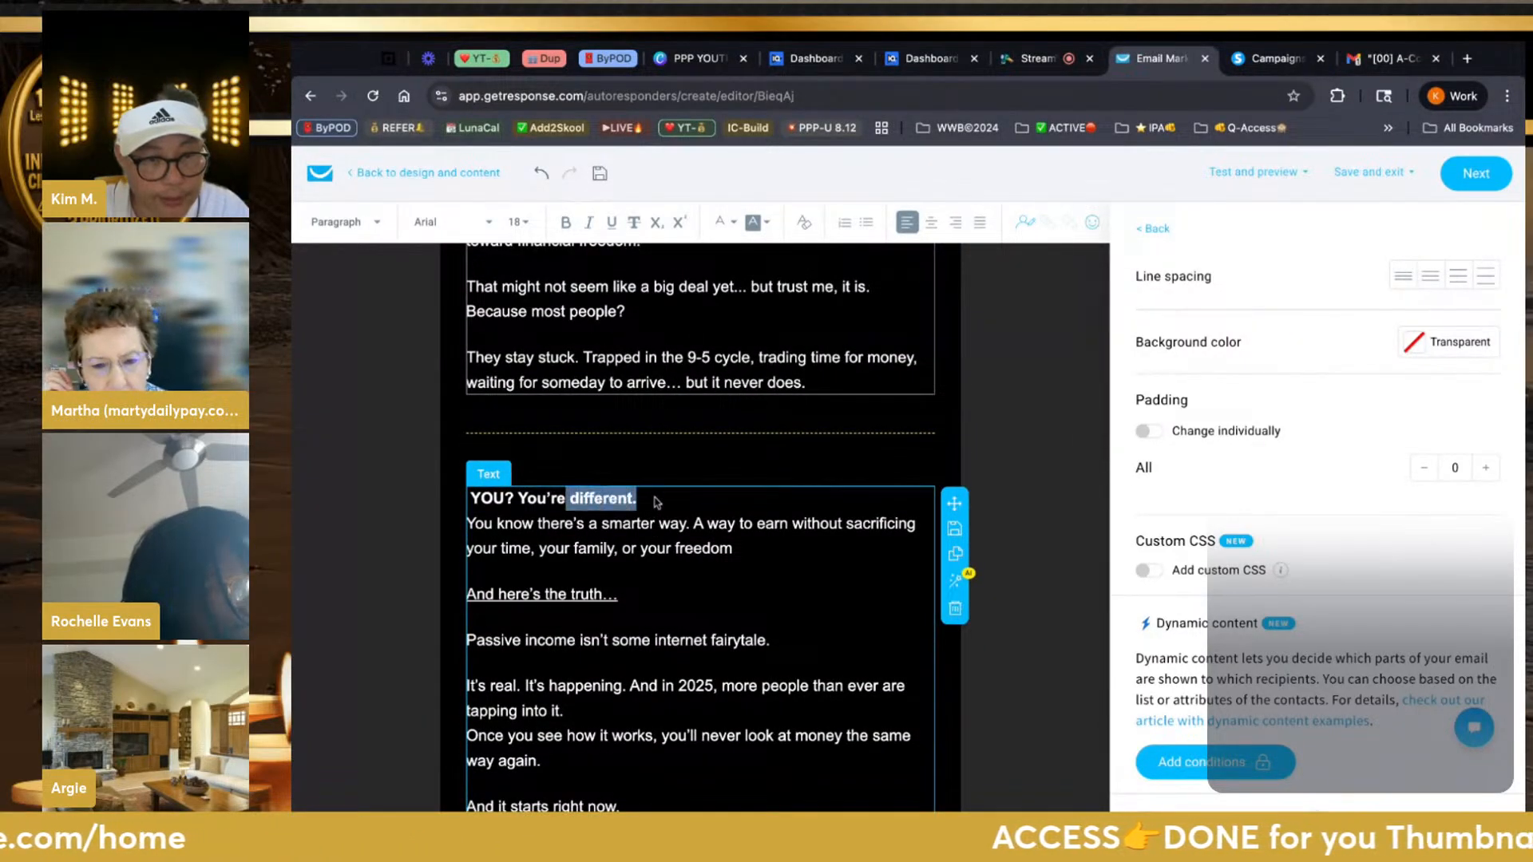
key(ctrl+b)
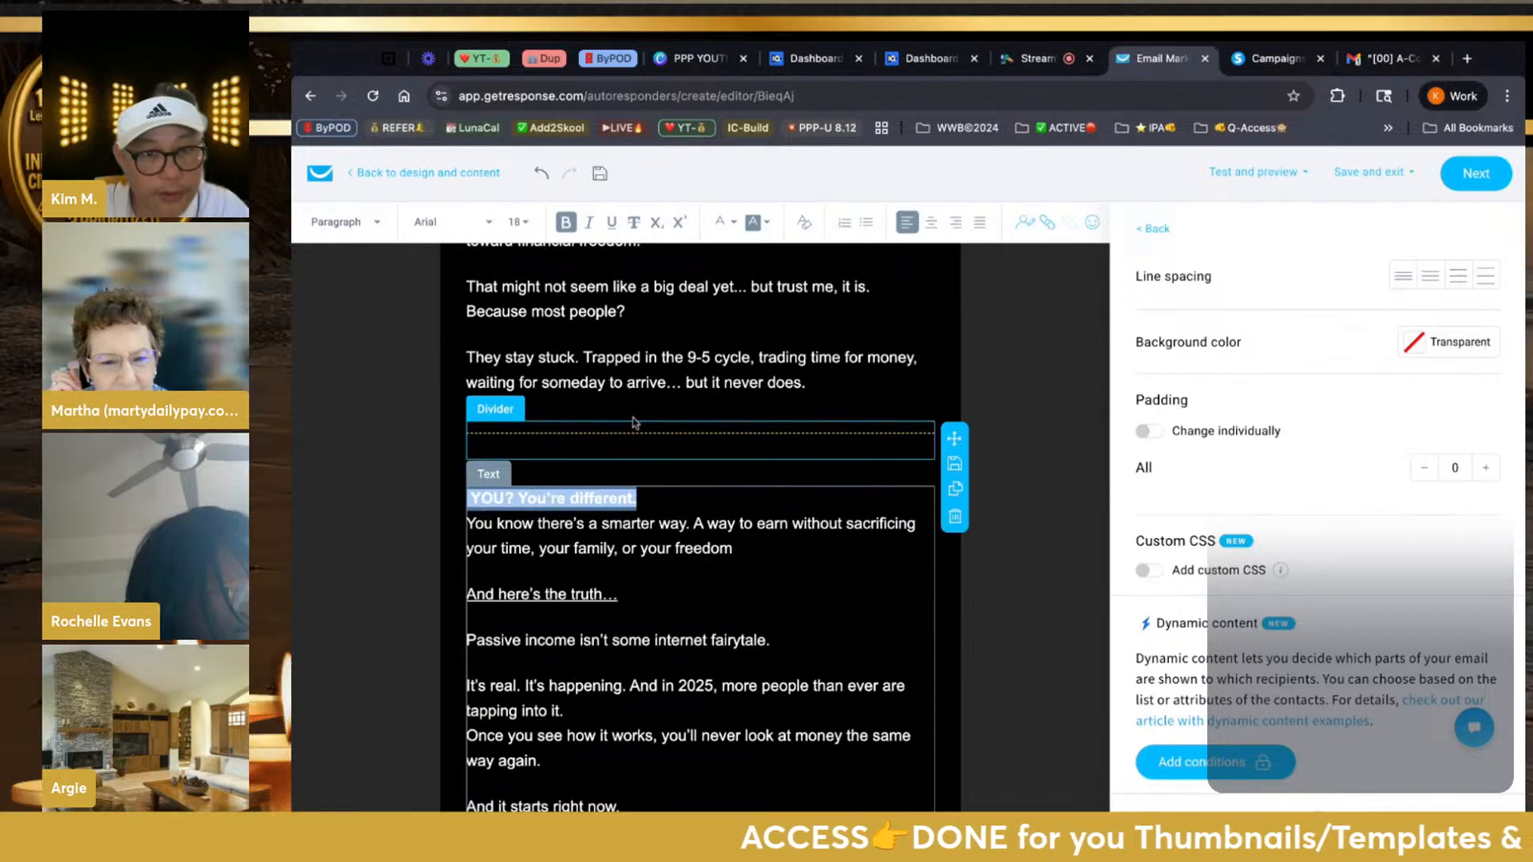
click(717, 231)
click(602, 293)
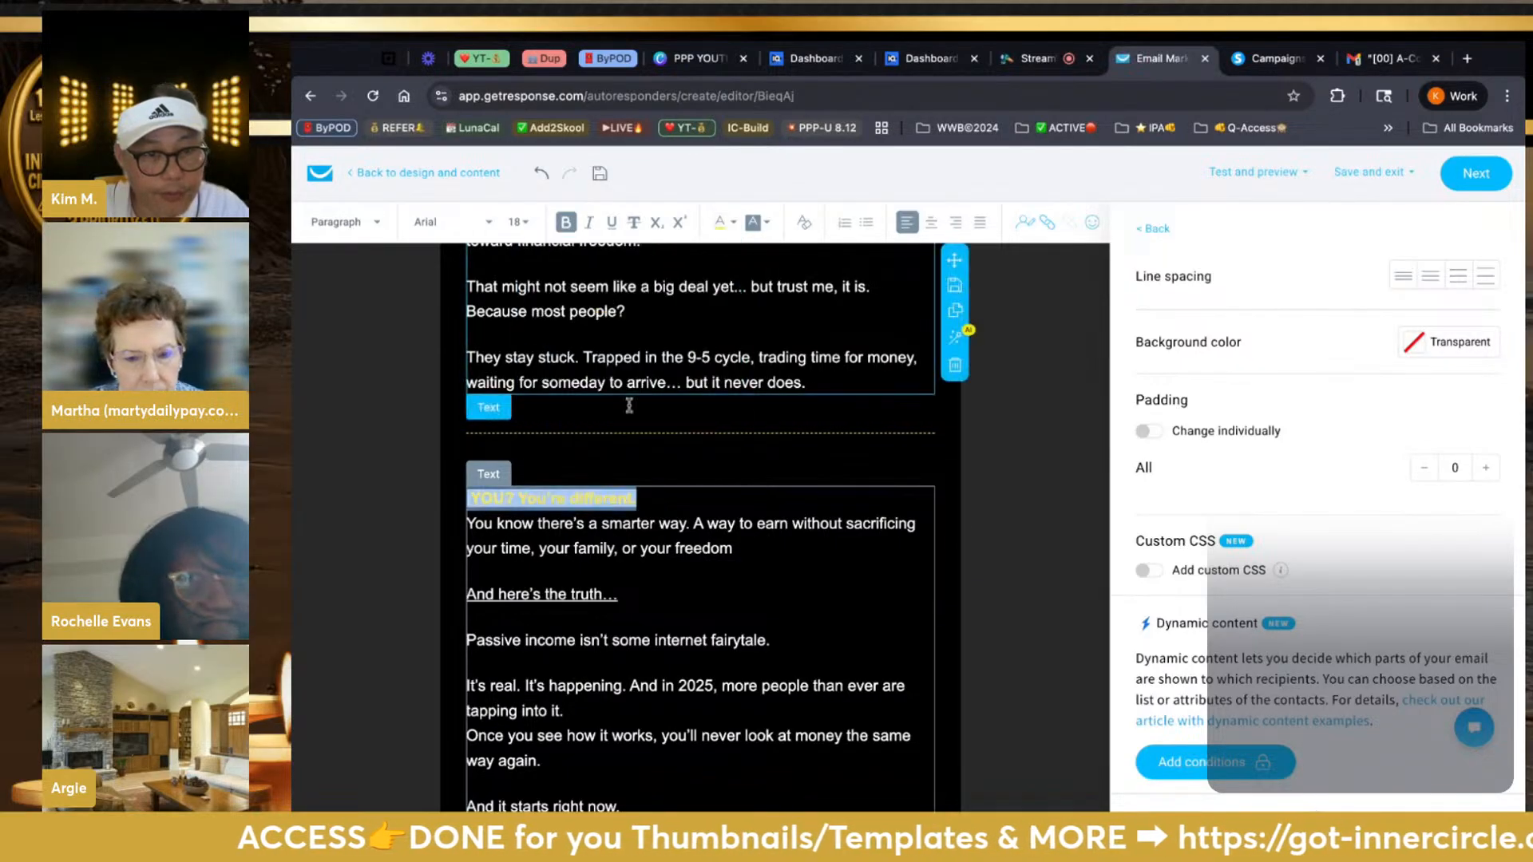
click(668, 551)
scroll(668, 551, down, 1)
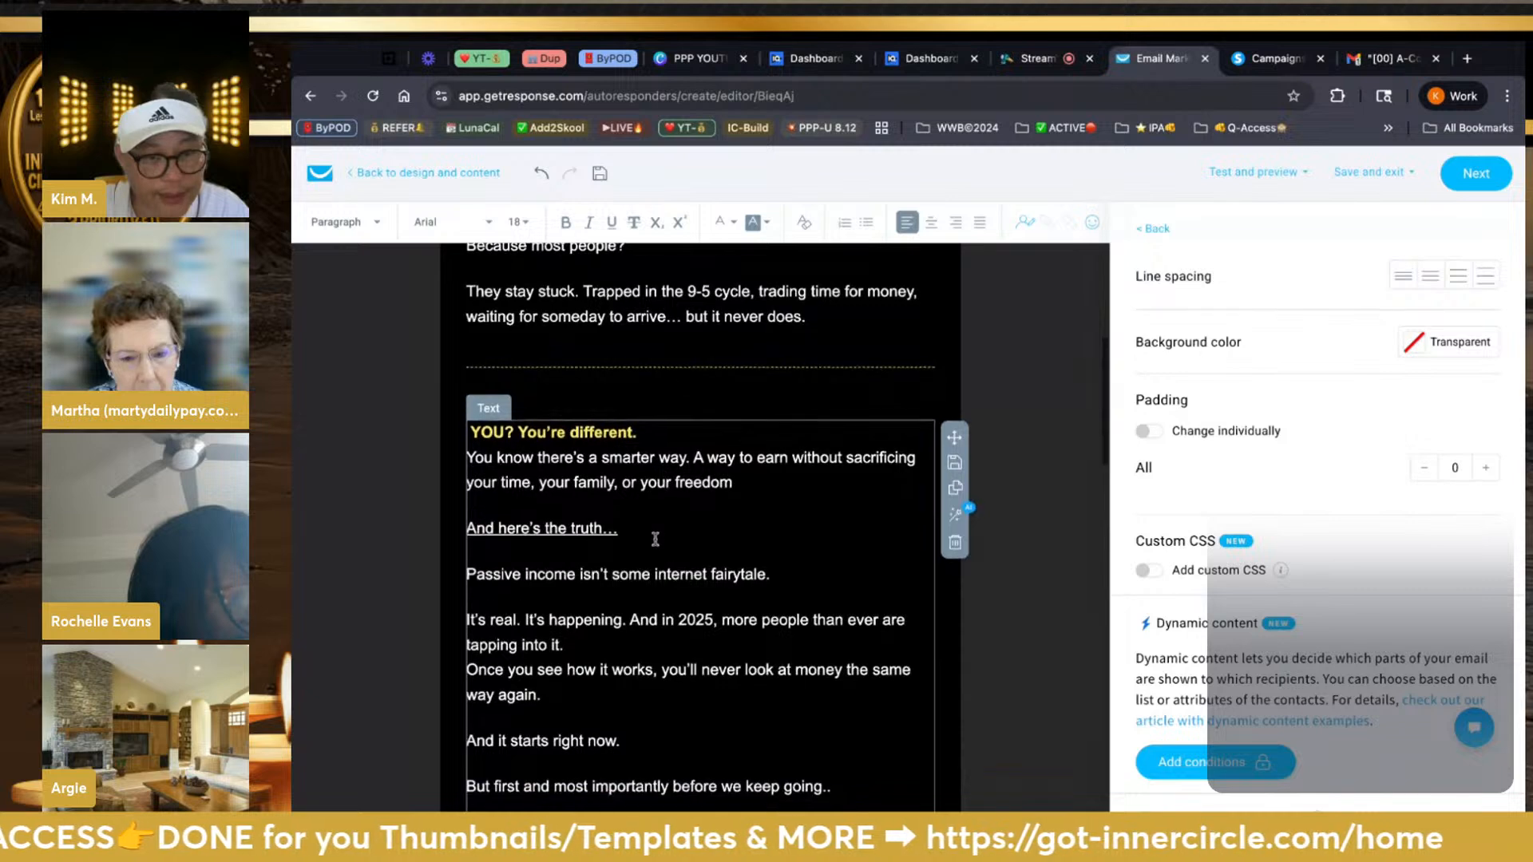
Colour the line 'And here's the truth…' yellow
drag(648, 533, 457, 530)
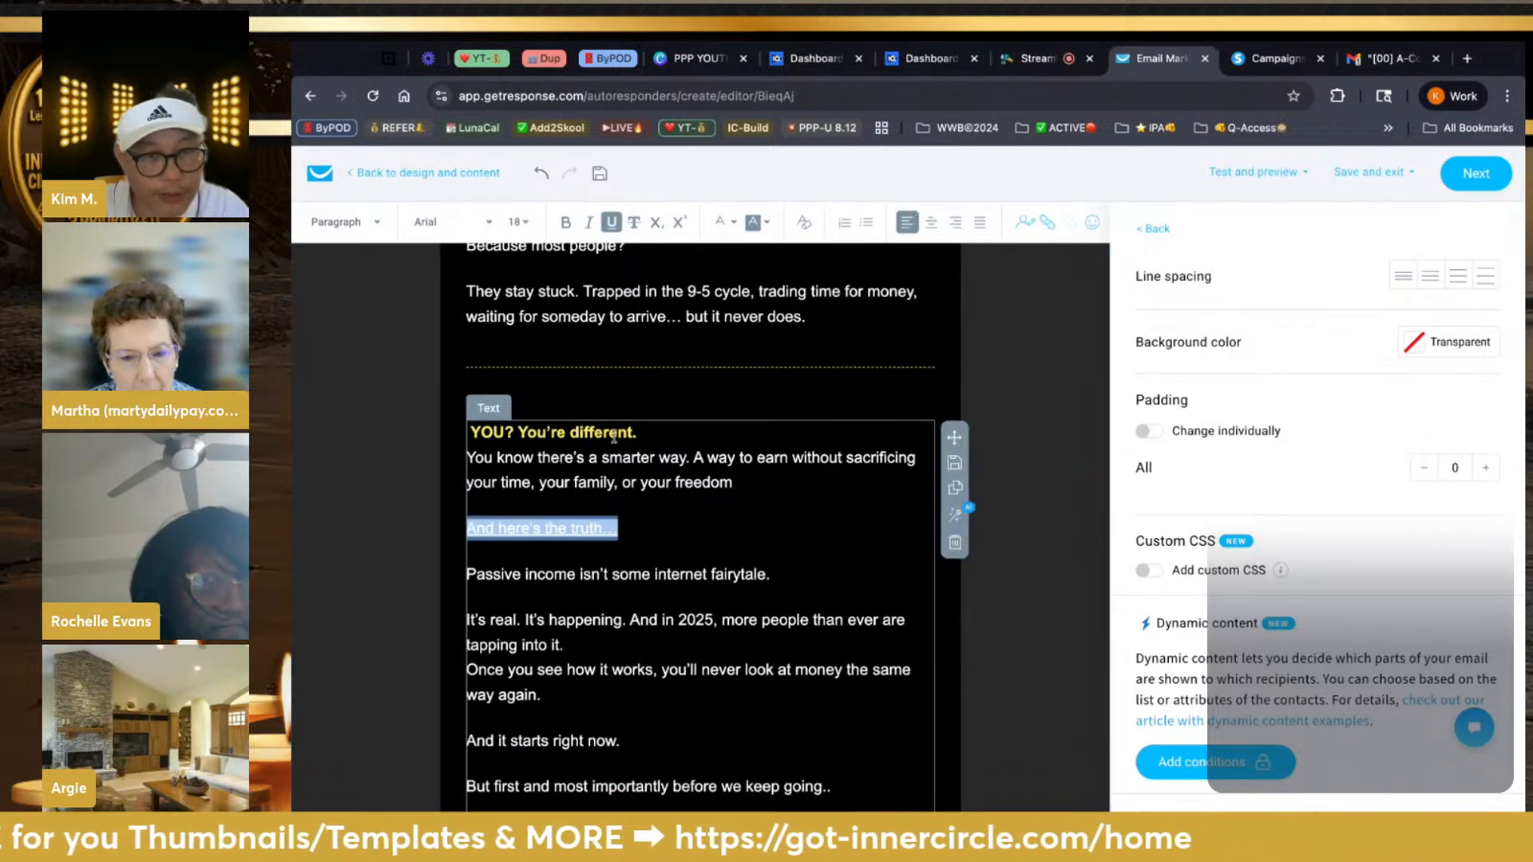
click(723, 222)
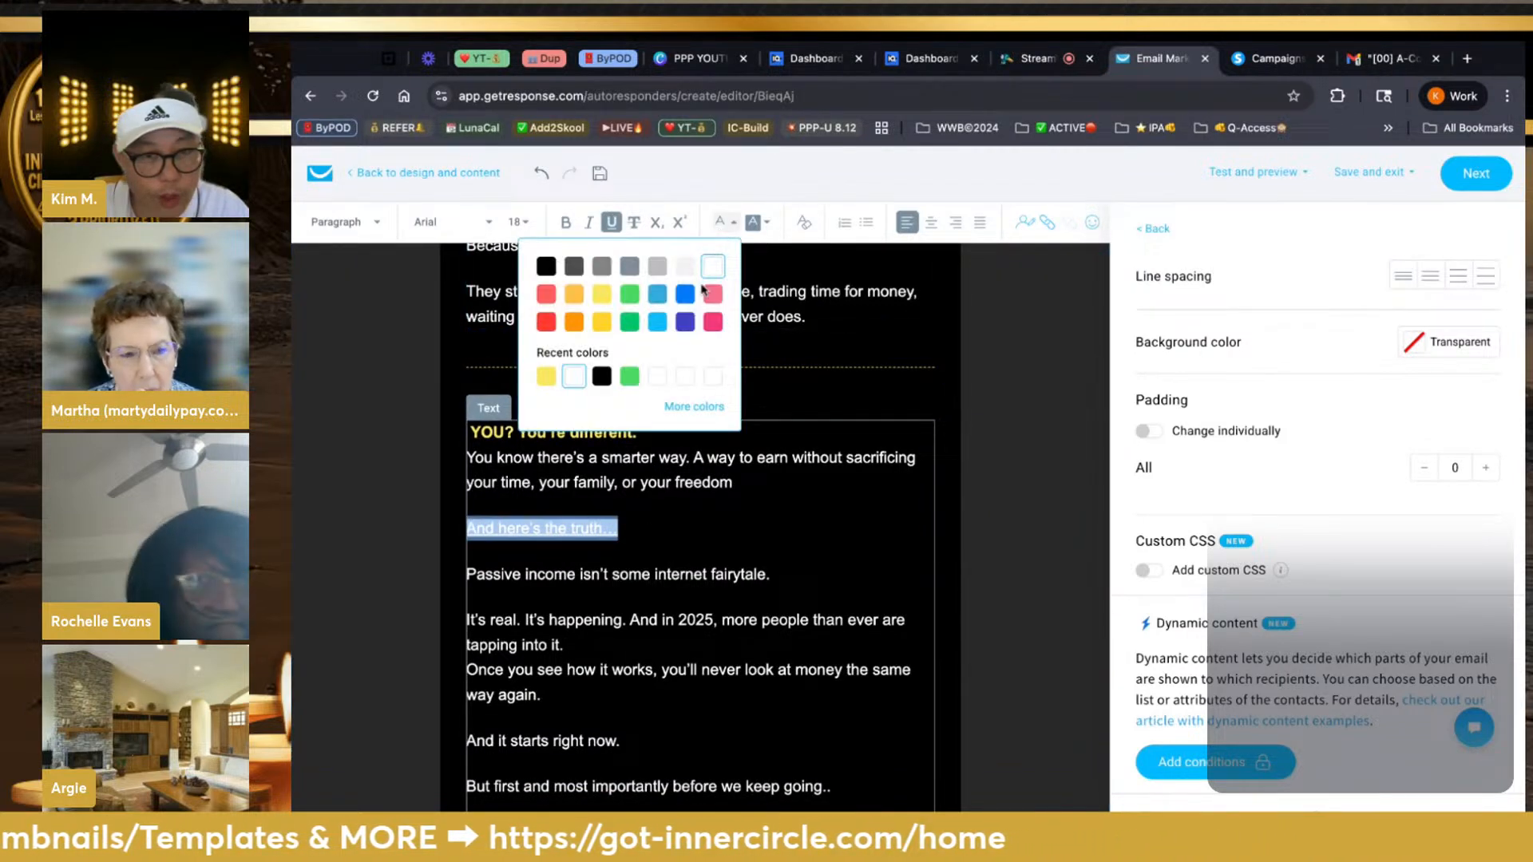
click(608, 298)
click(684, 574)
scroll(685, 576, down, 3)
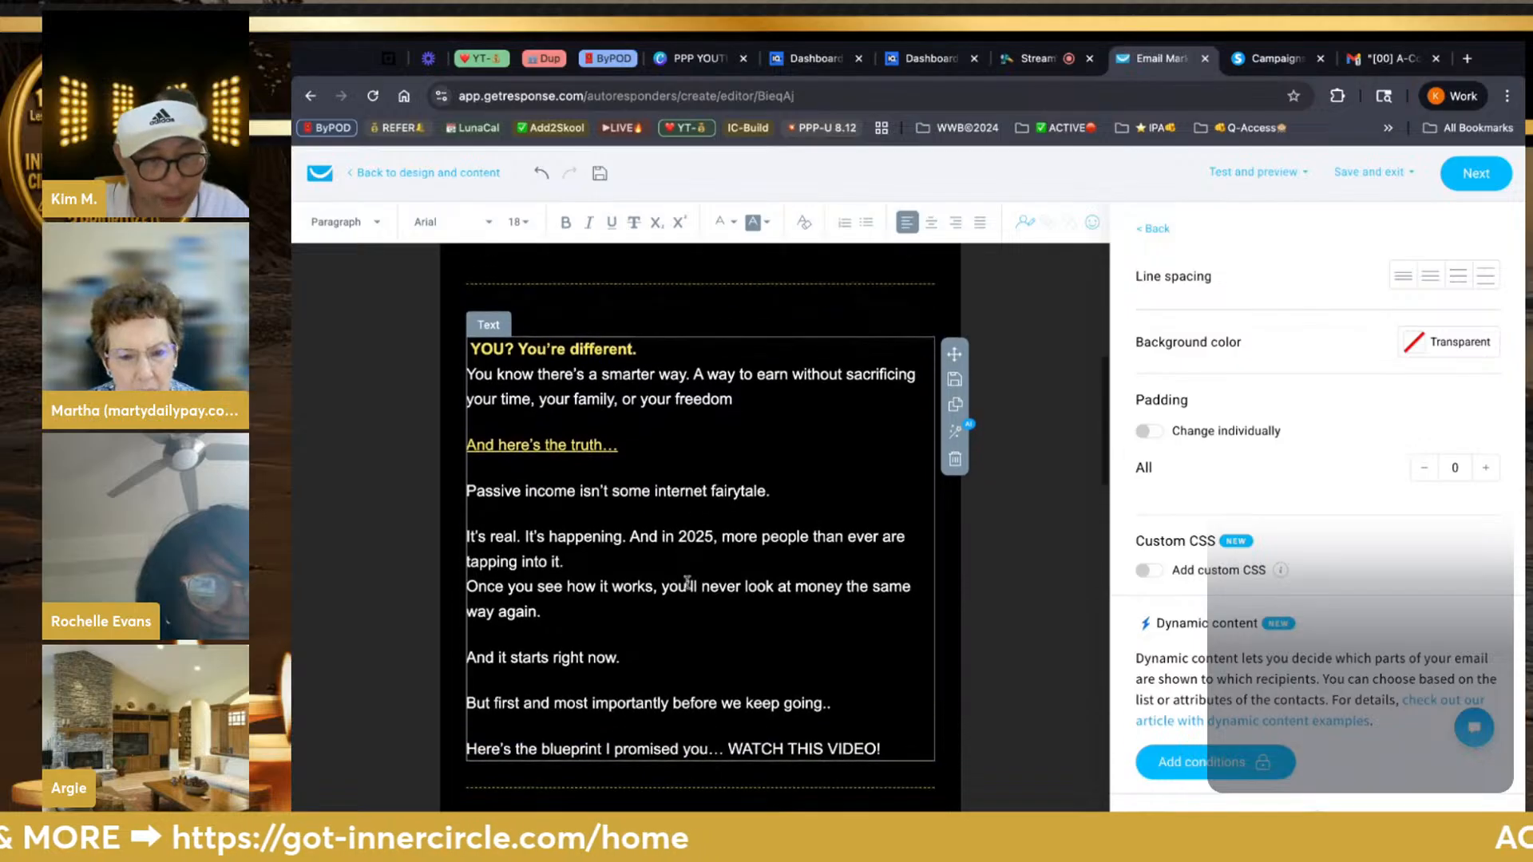
scroll(685, 578, up, 1)
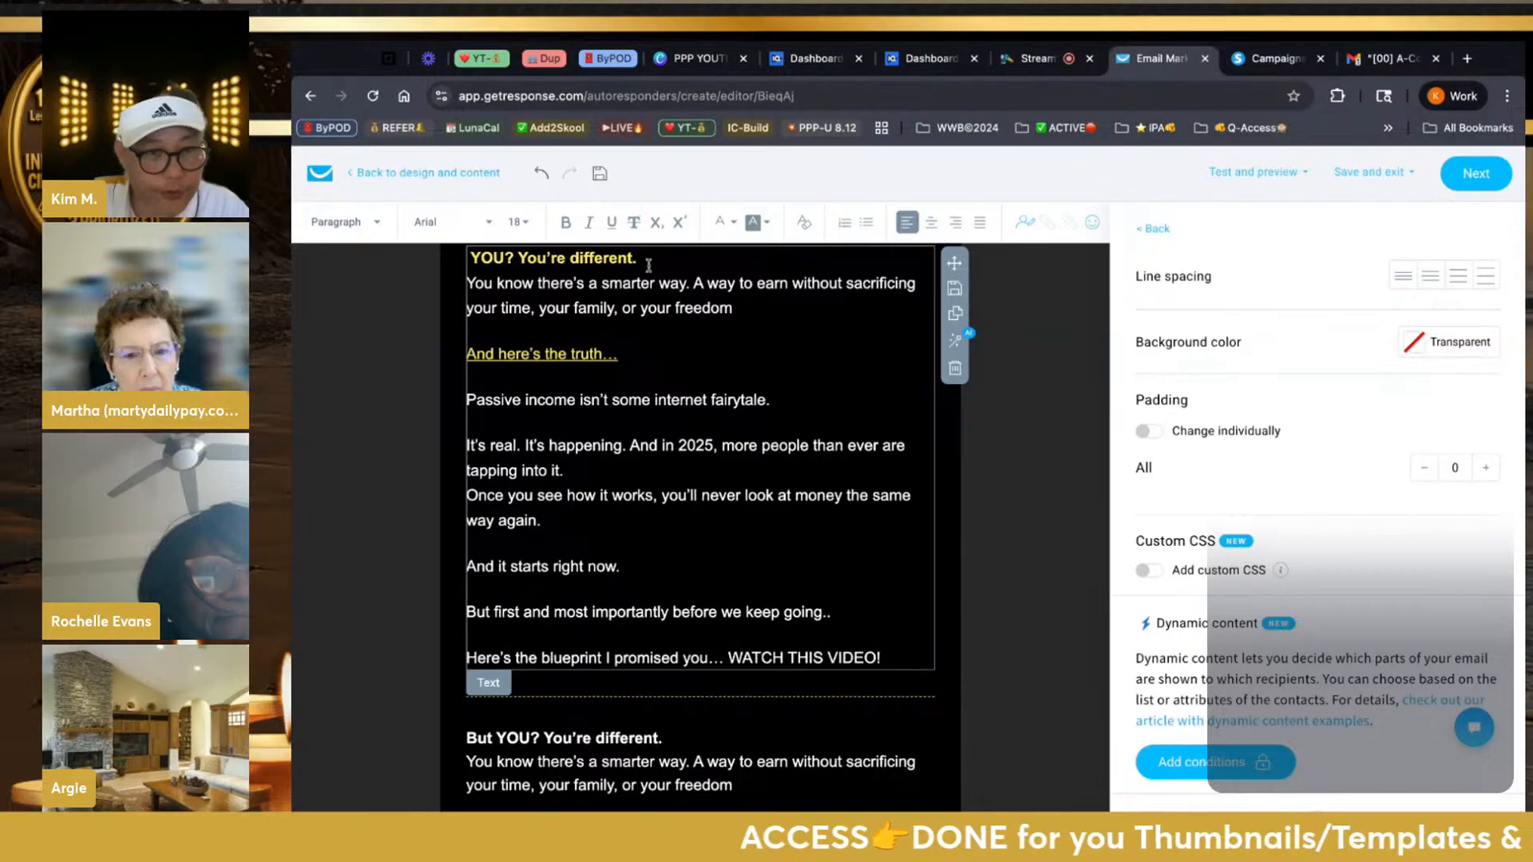
Try pasting copied text before 'YOU? You're different.', then undo the paste
scroll(650, 421, down, 3)
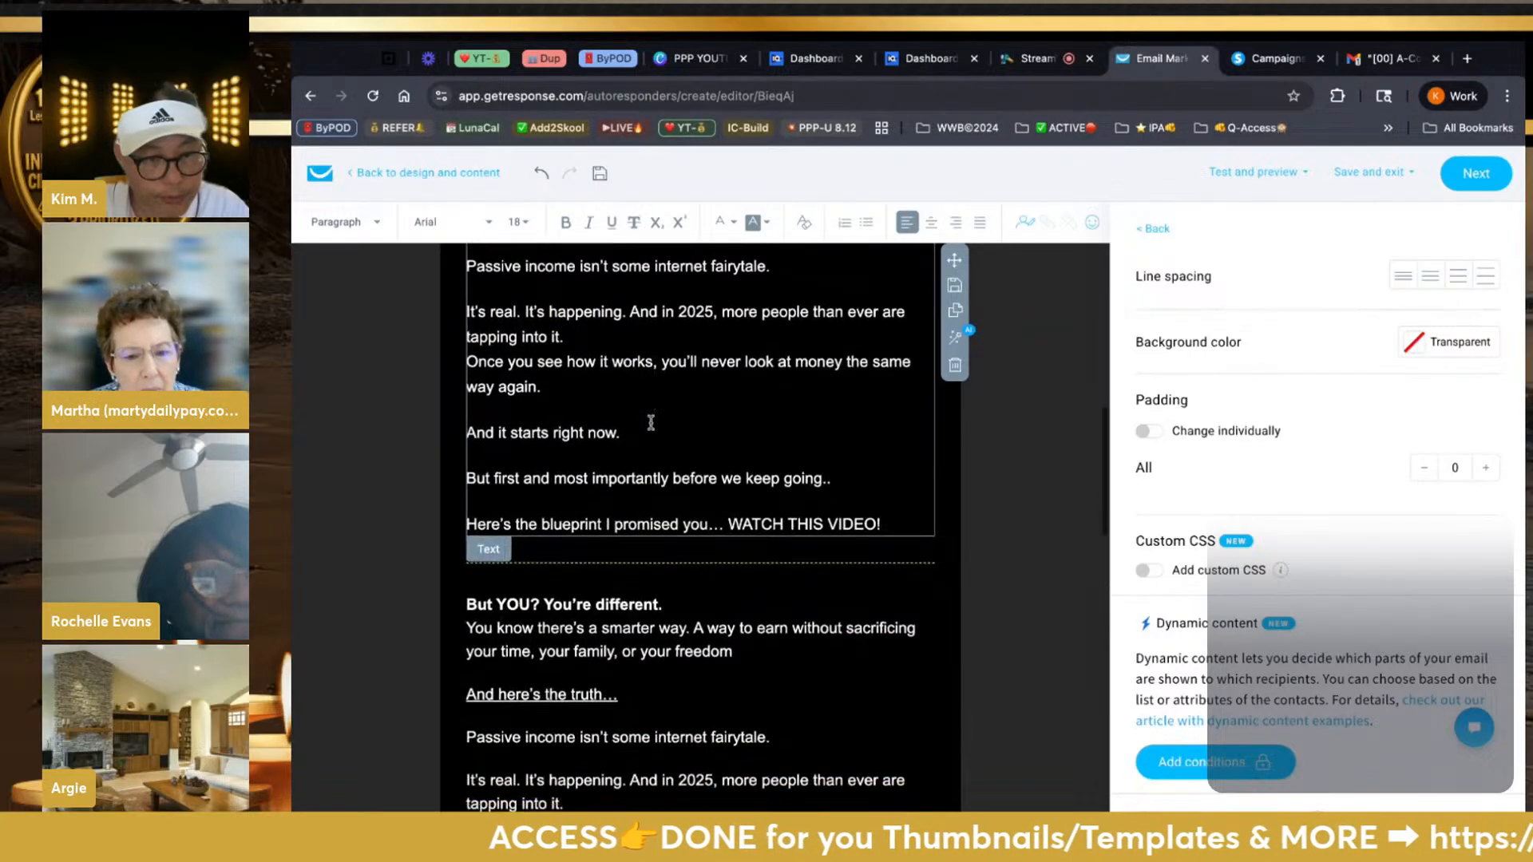
scroll(574, 511, up, 1)
click(496, 582)
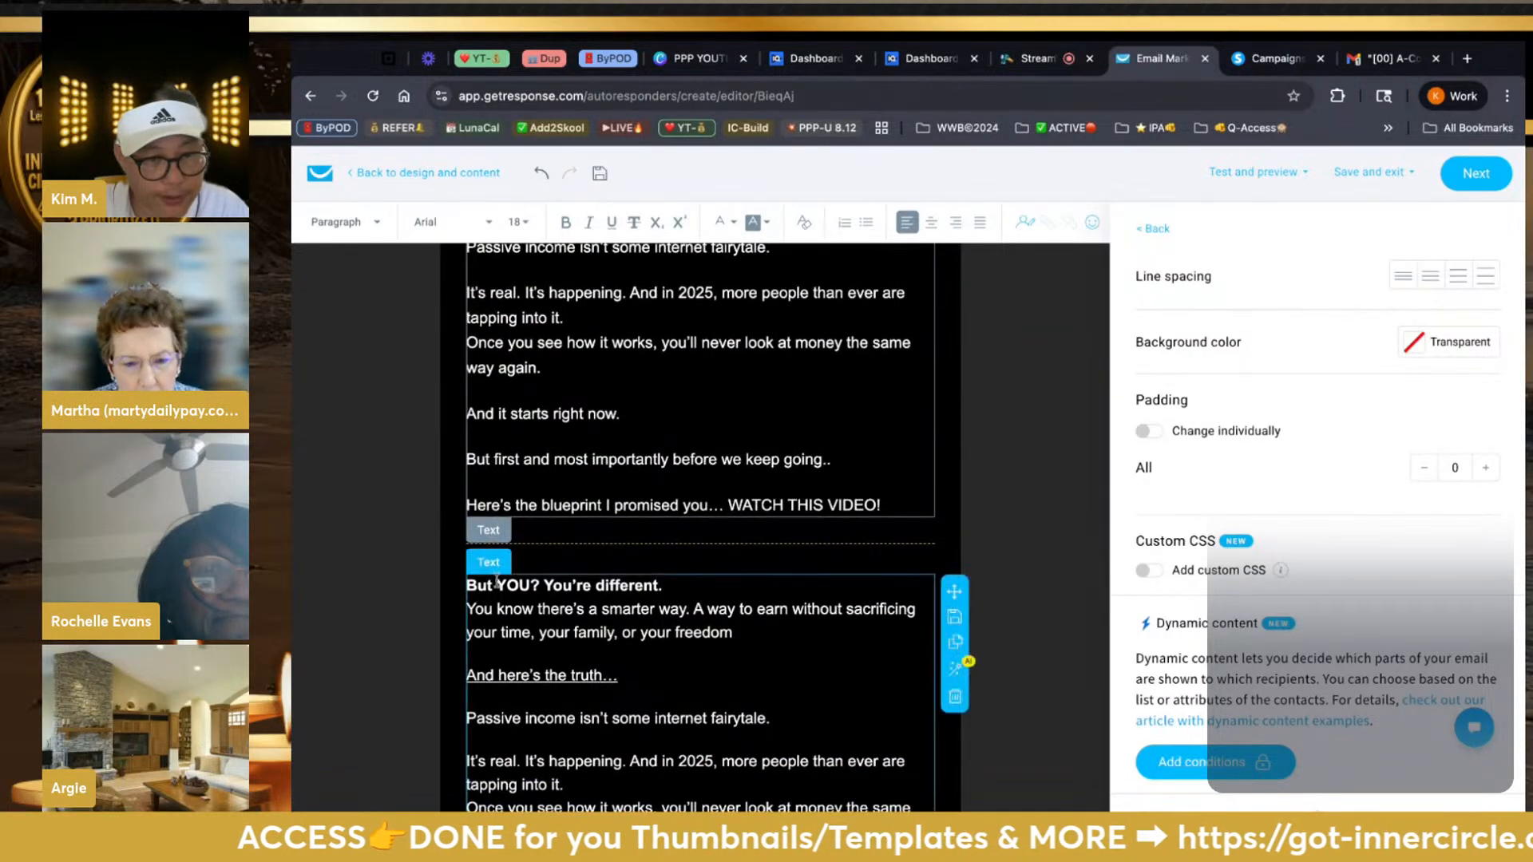
shift+click(495, 585)
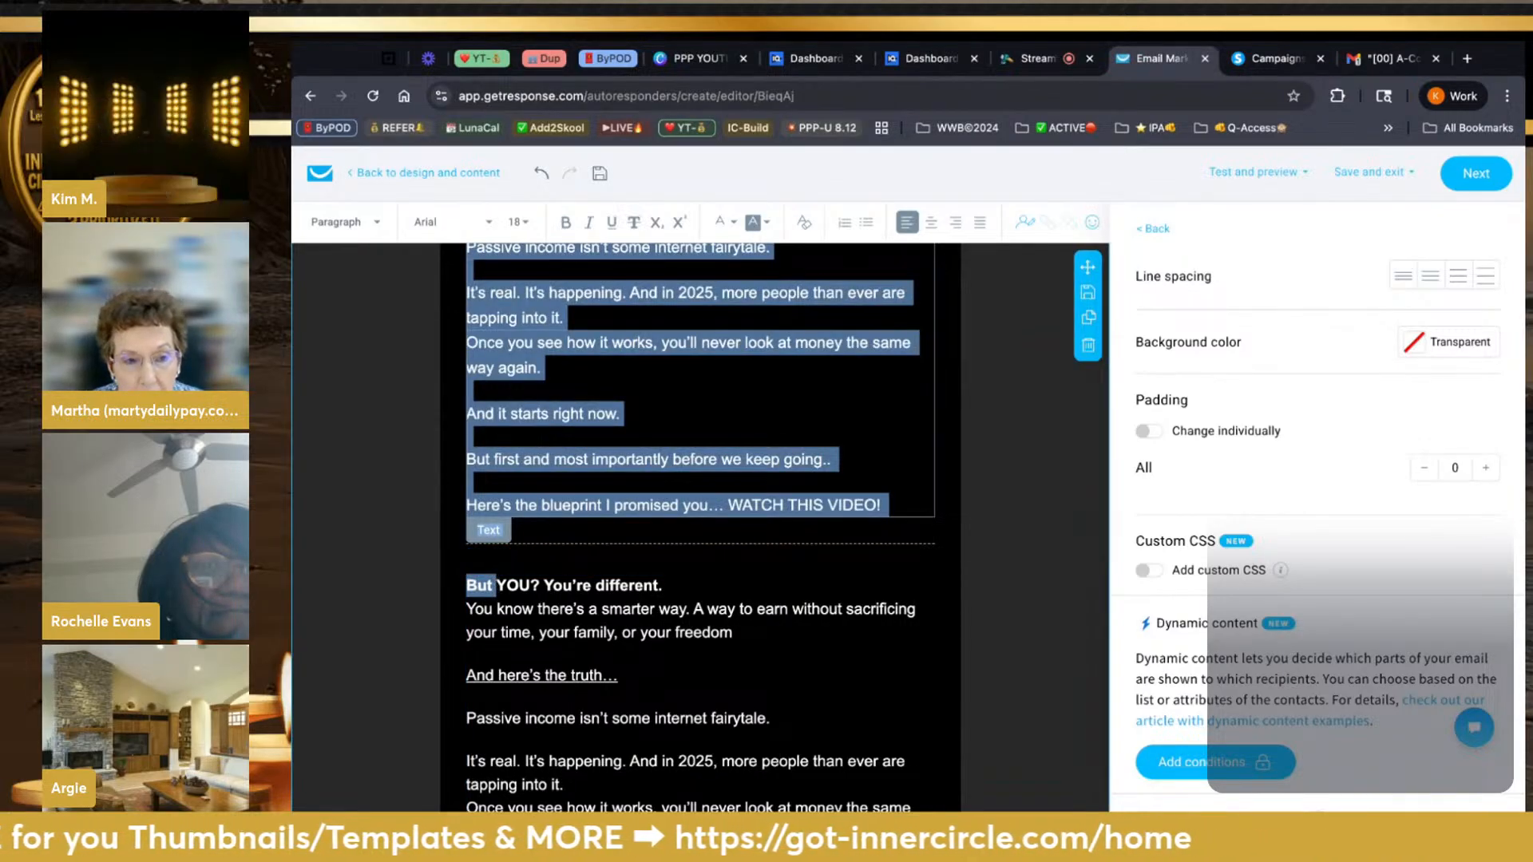
scroll(511, 463, up, 4)
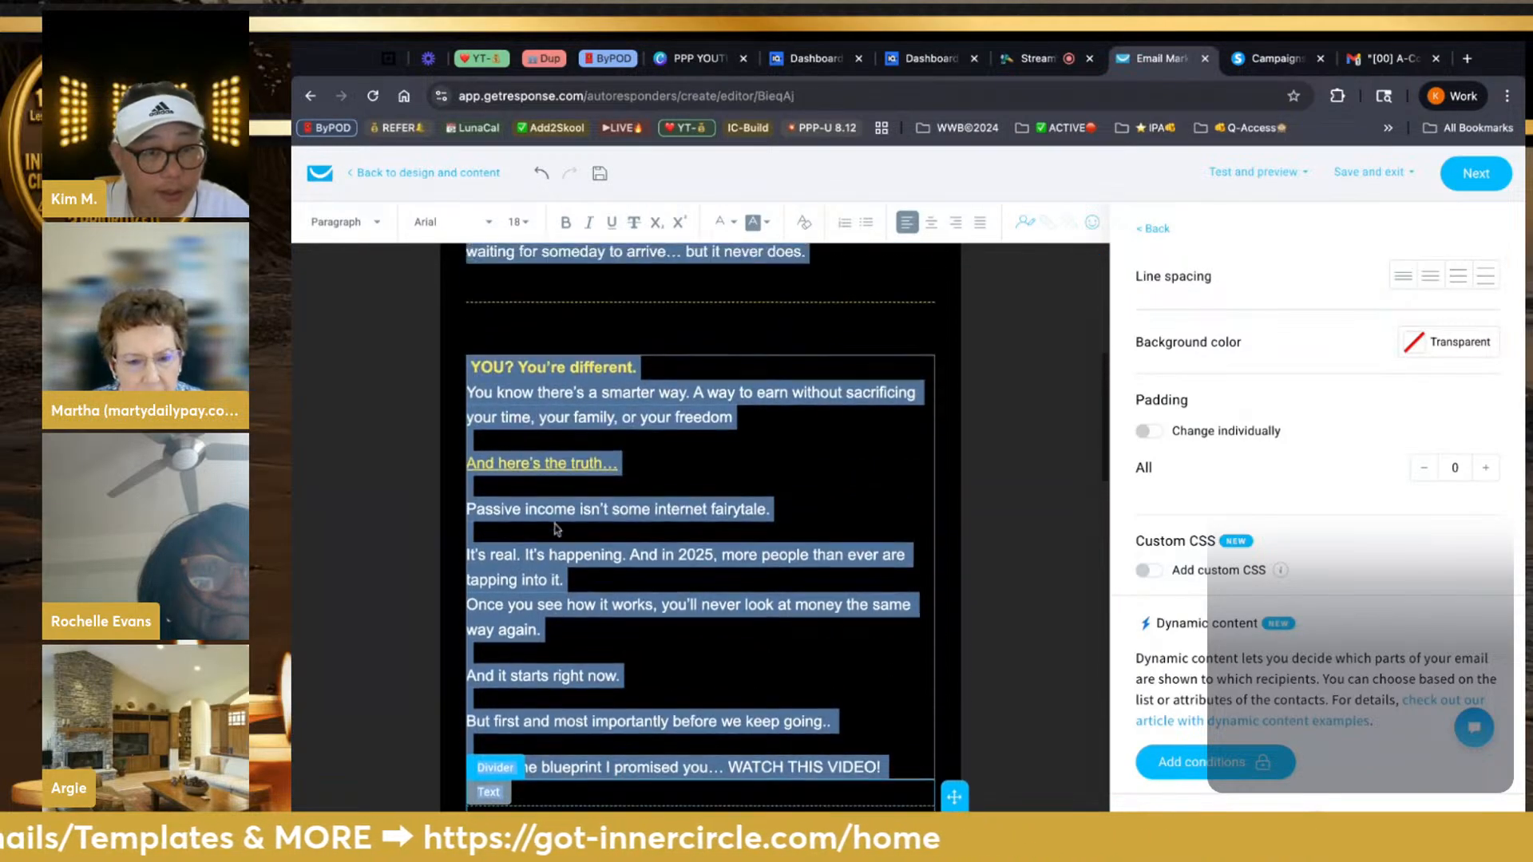
click(512, 463)
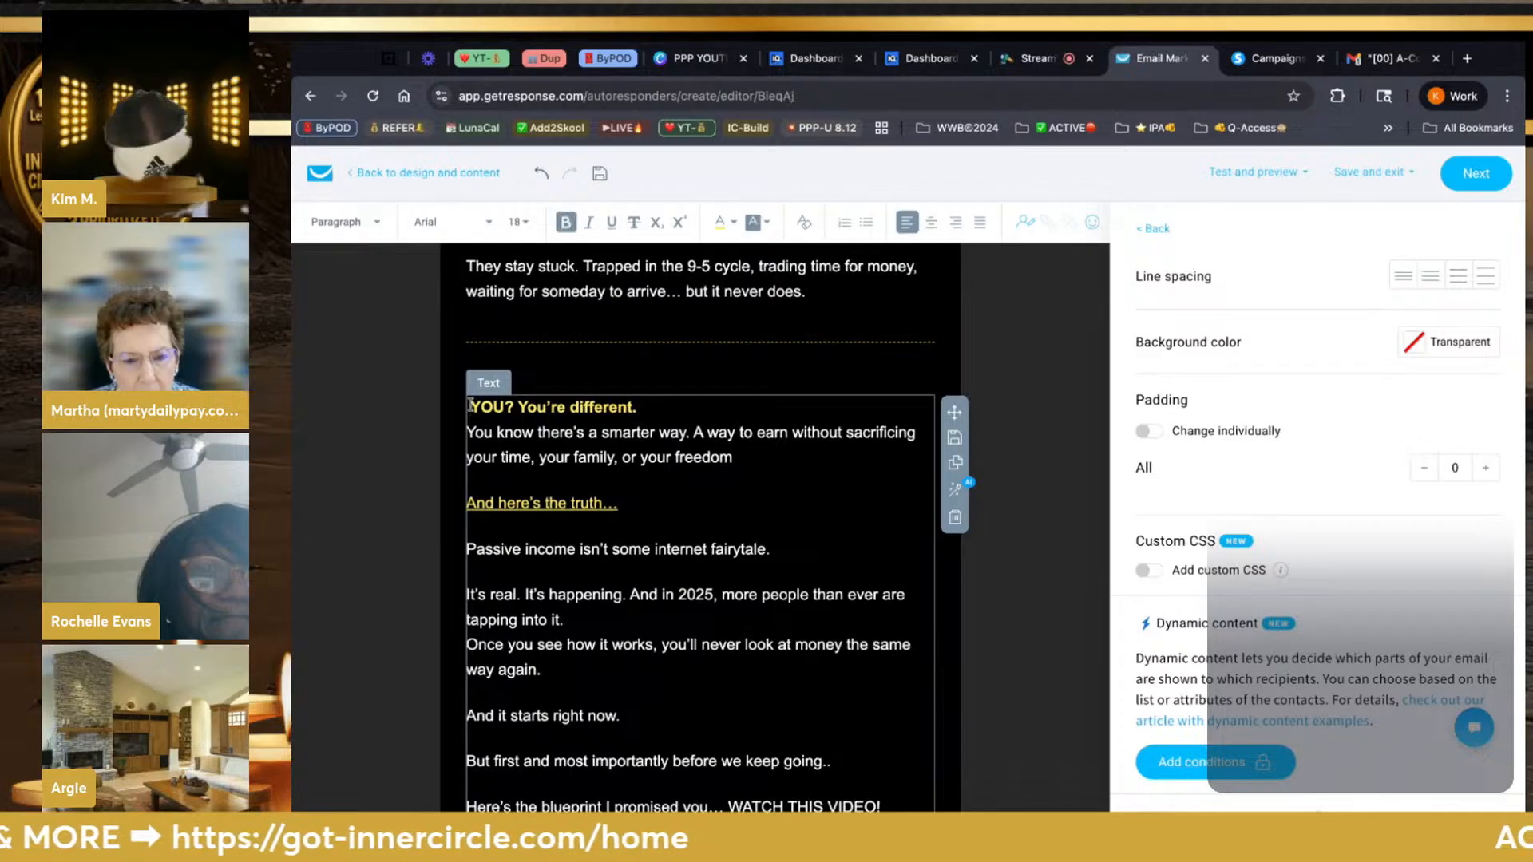
key(ctrl+v)
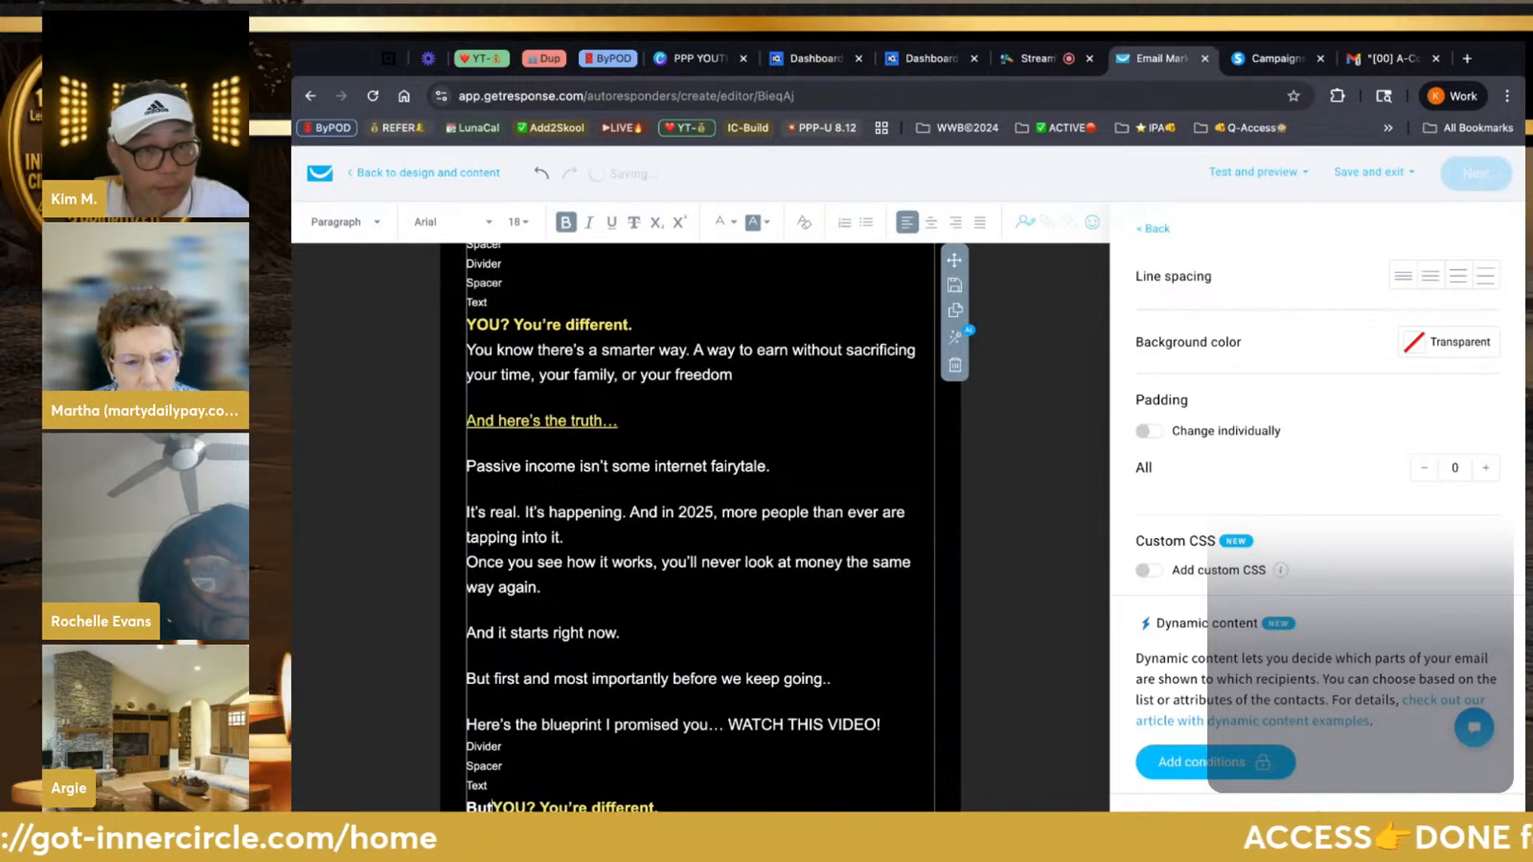
scroll(691, 503, up, 3)
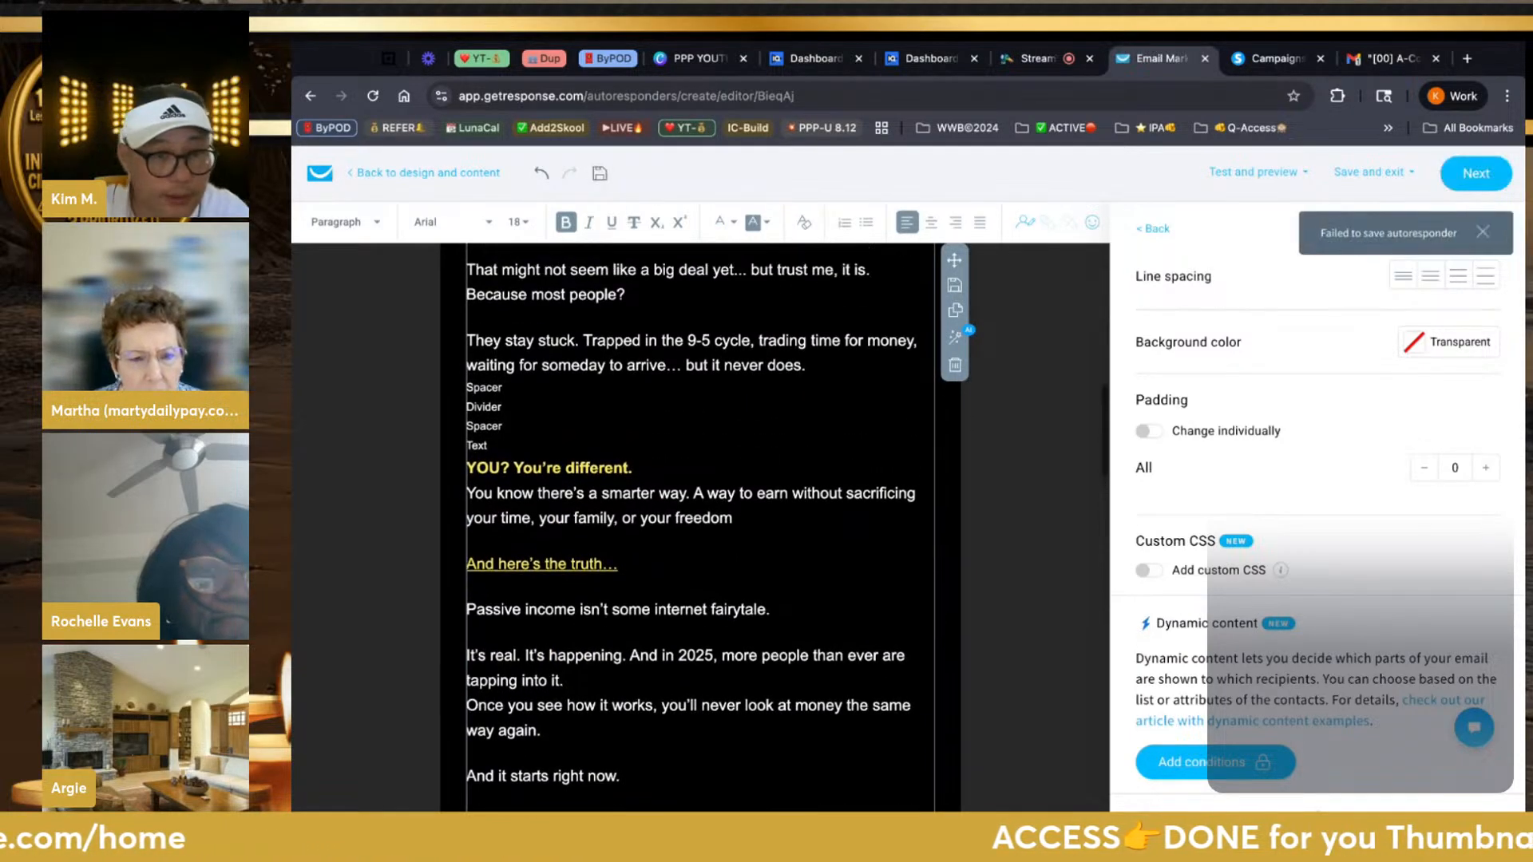
scroll(691, 503, up, 2)
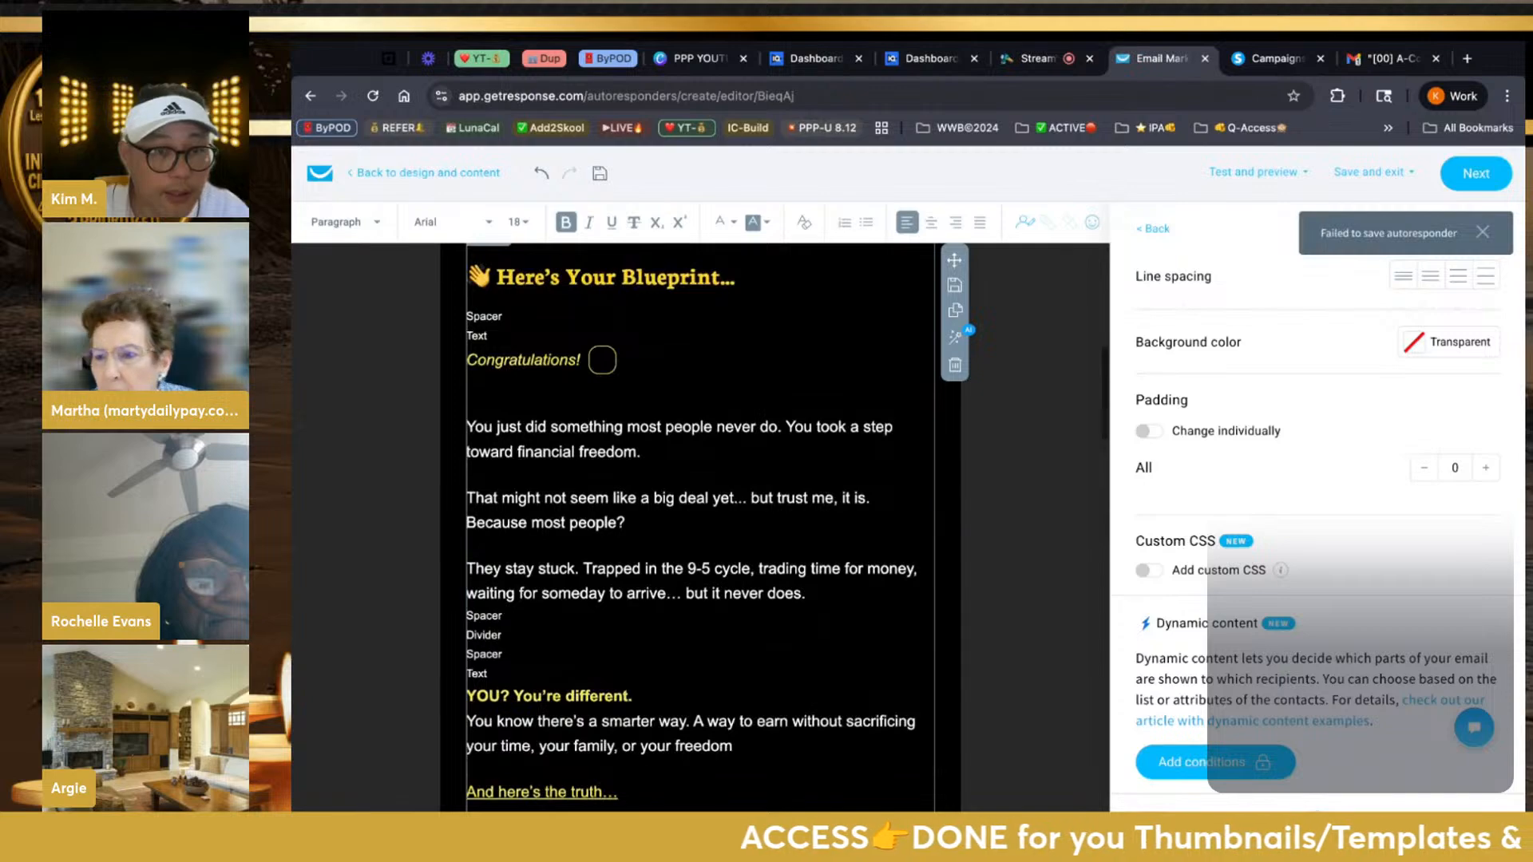
click(541, 172)
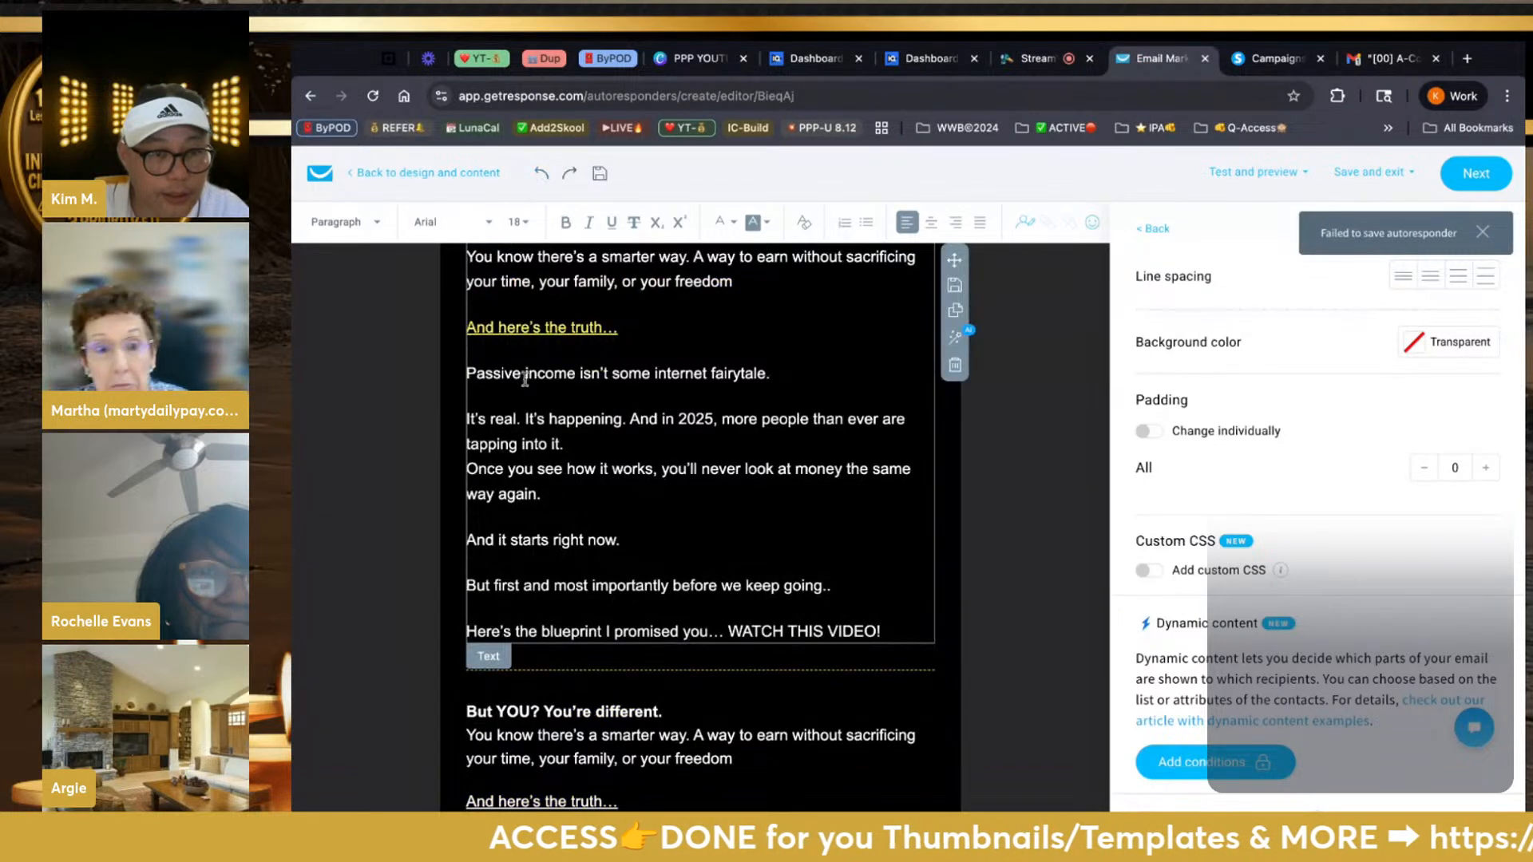
scroll(524, 379, down, 5)
Check the formatting of 'But' in the lower 'But YOU? You're different.' block
click(490, 471)
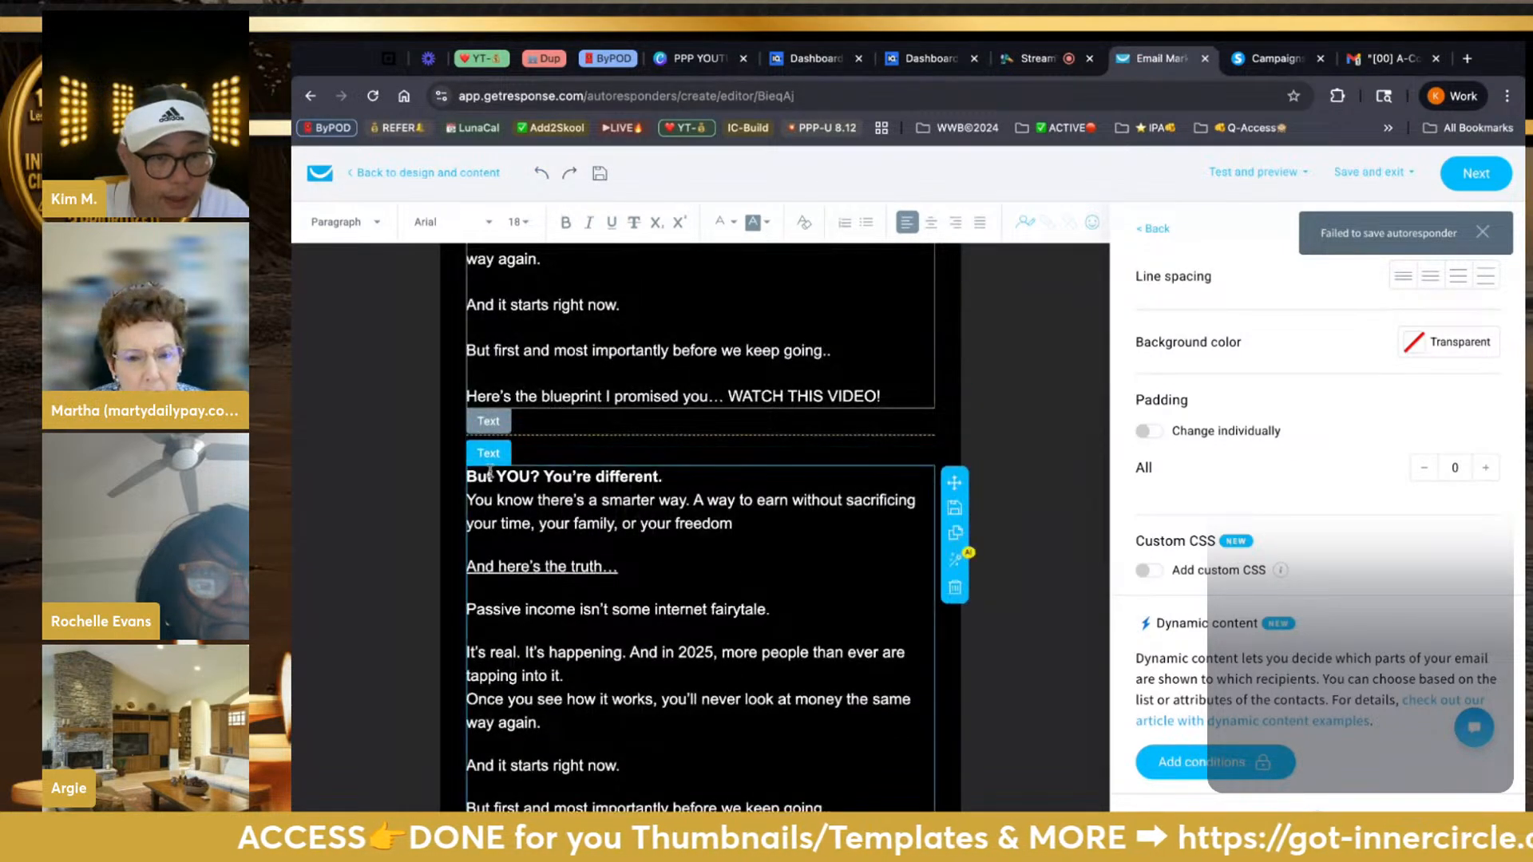
double_click(492, 475)
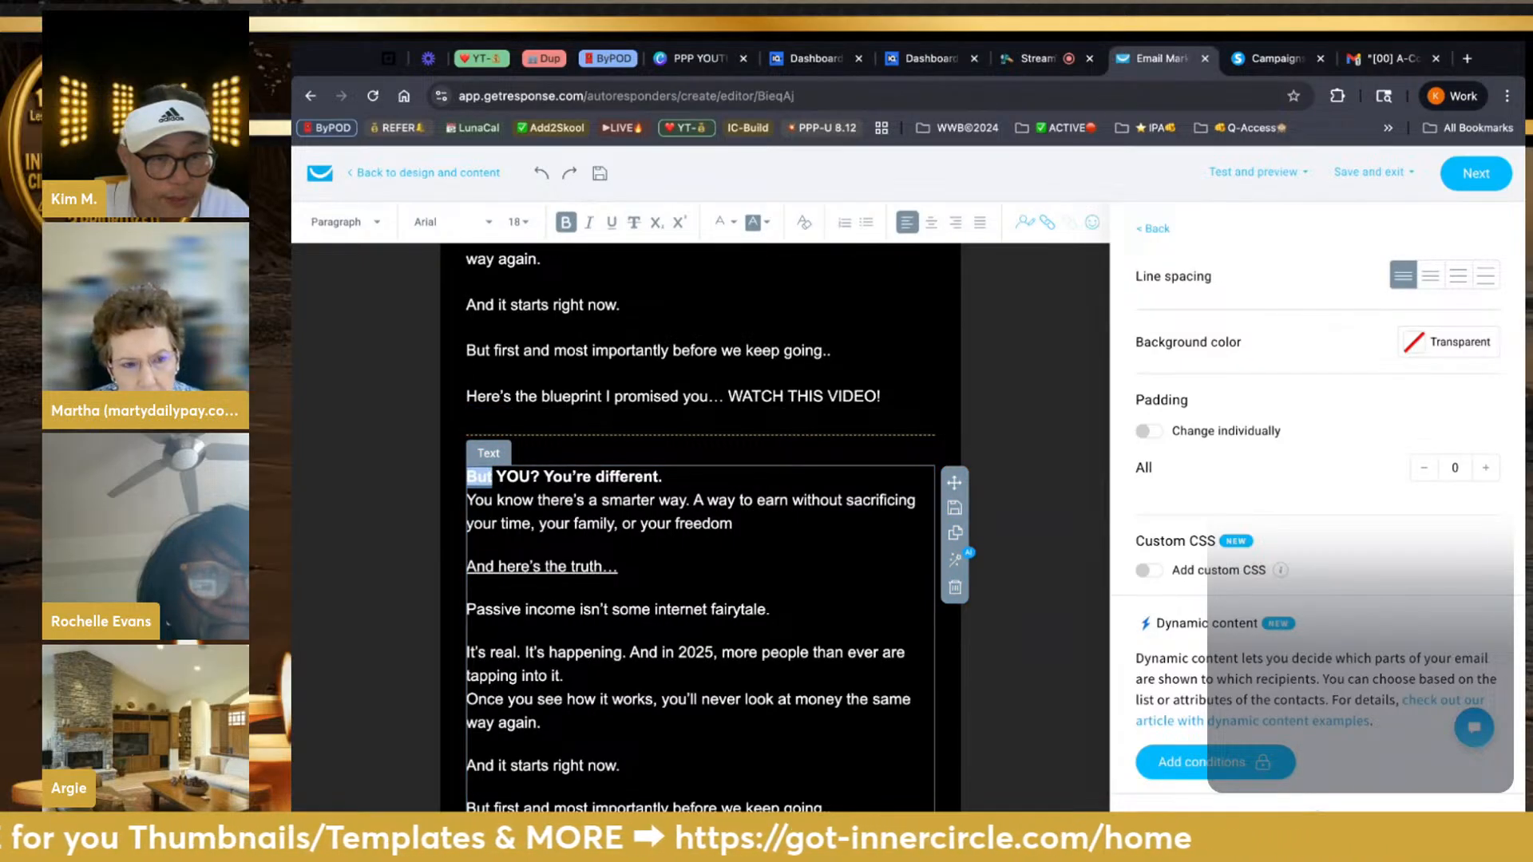
scroll(490, 431, up, 3)
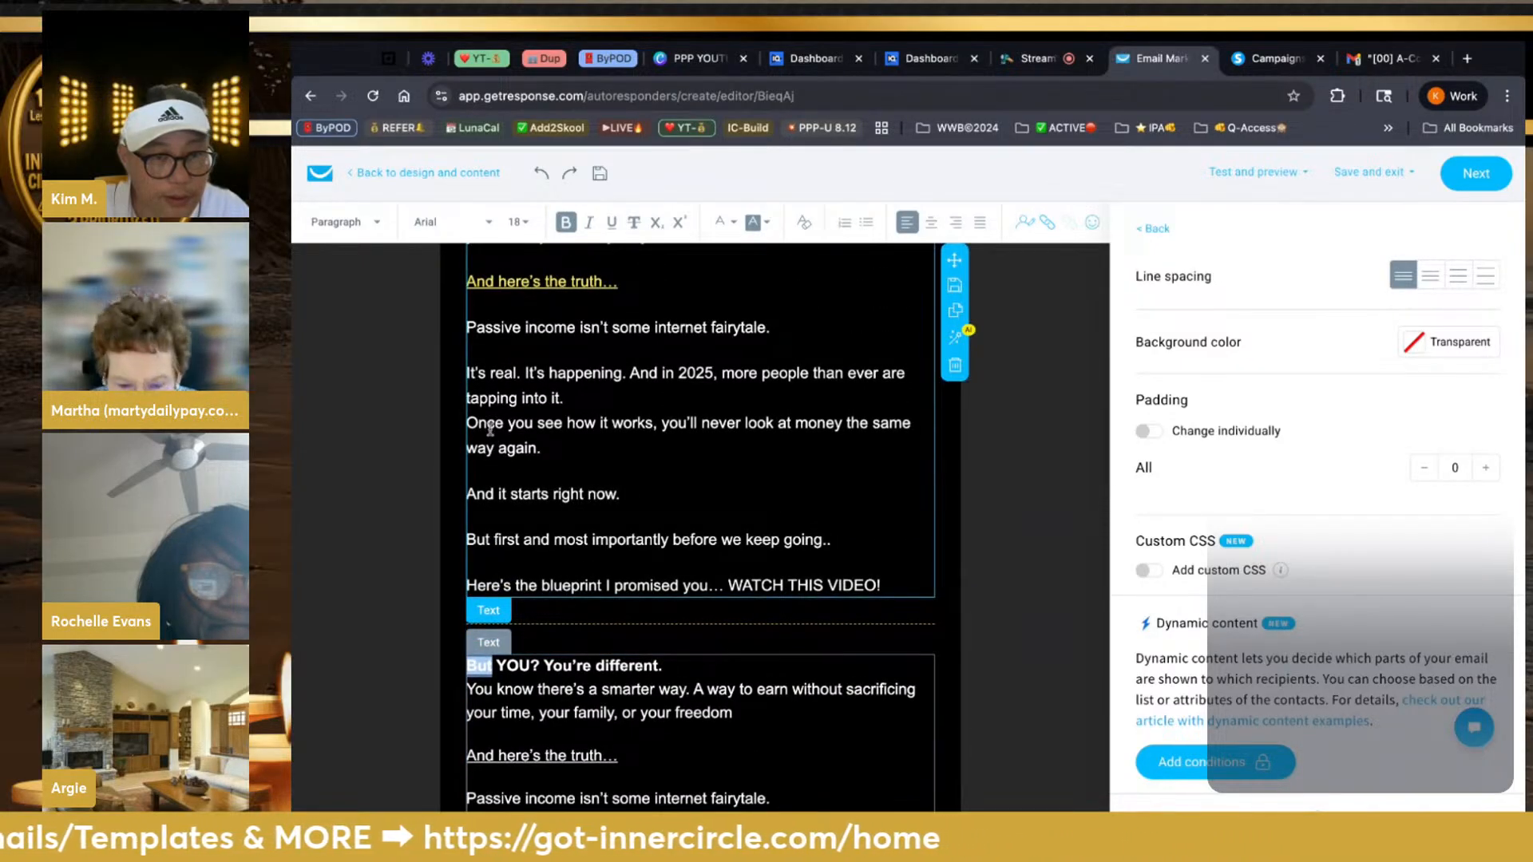
scroll(491, 430, up, 5)
Type 'But' before 'YOU? You're different.' and colour the word yellow
click(473, 583)
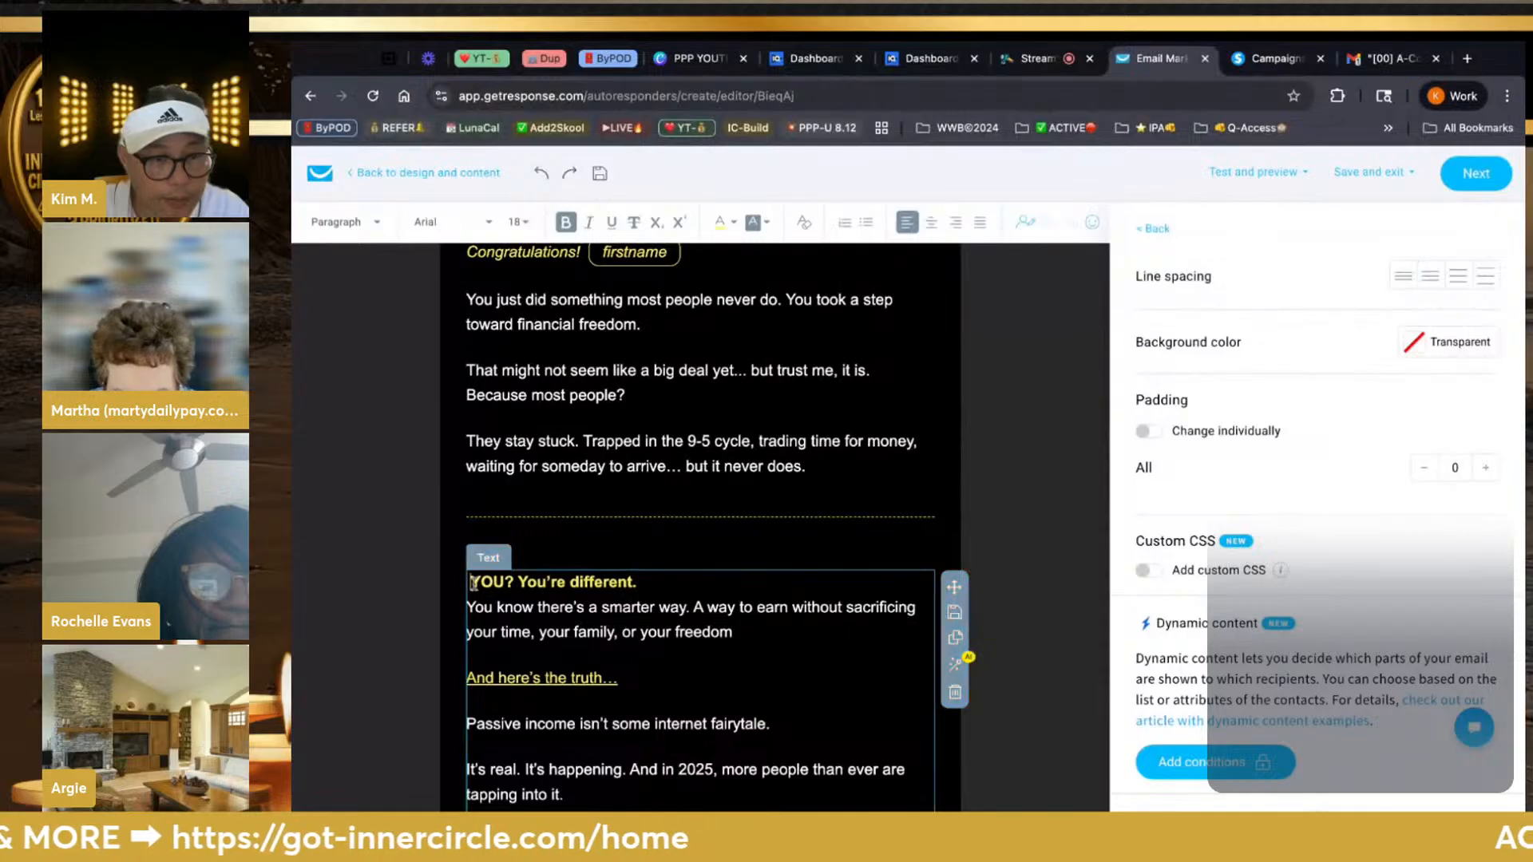
double_click(473, 583)
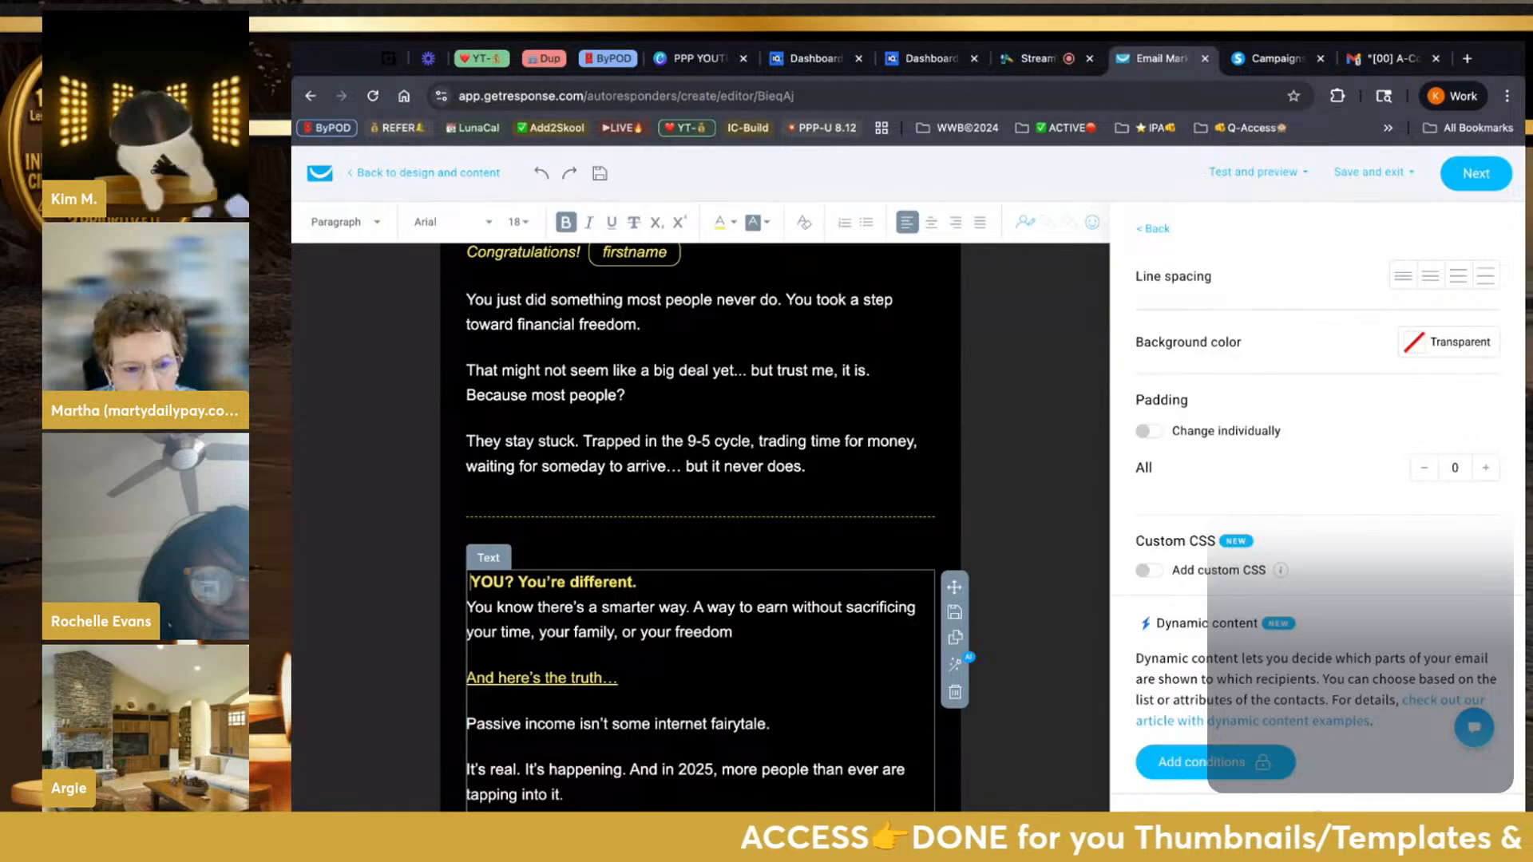
text(But)
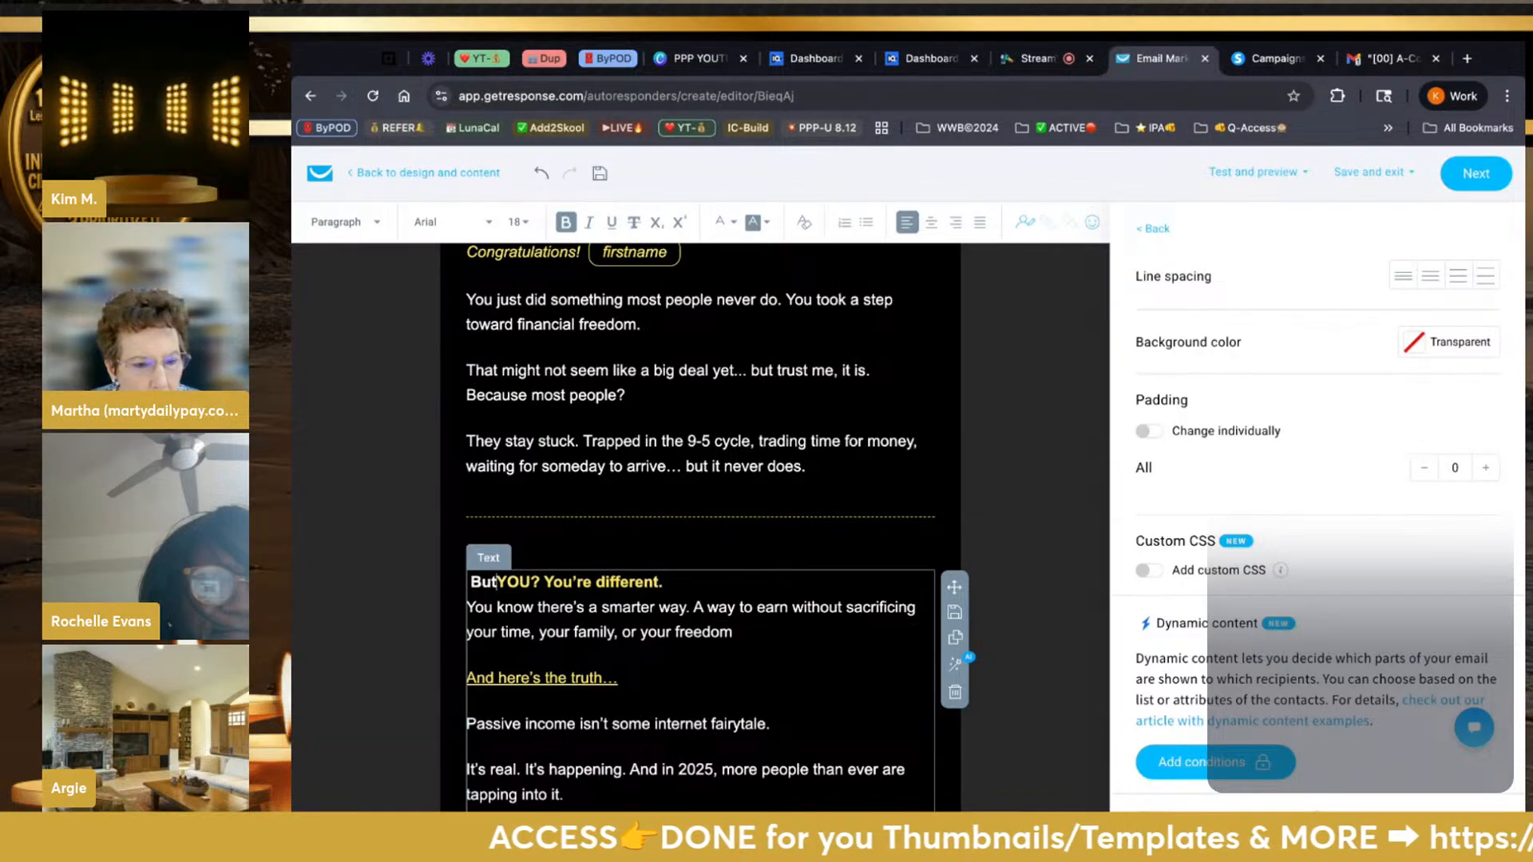
double_click(489, 583)
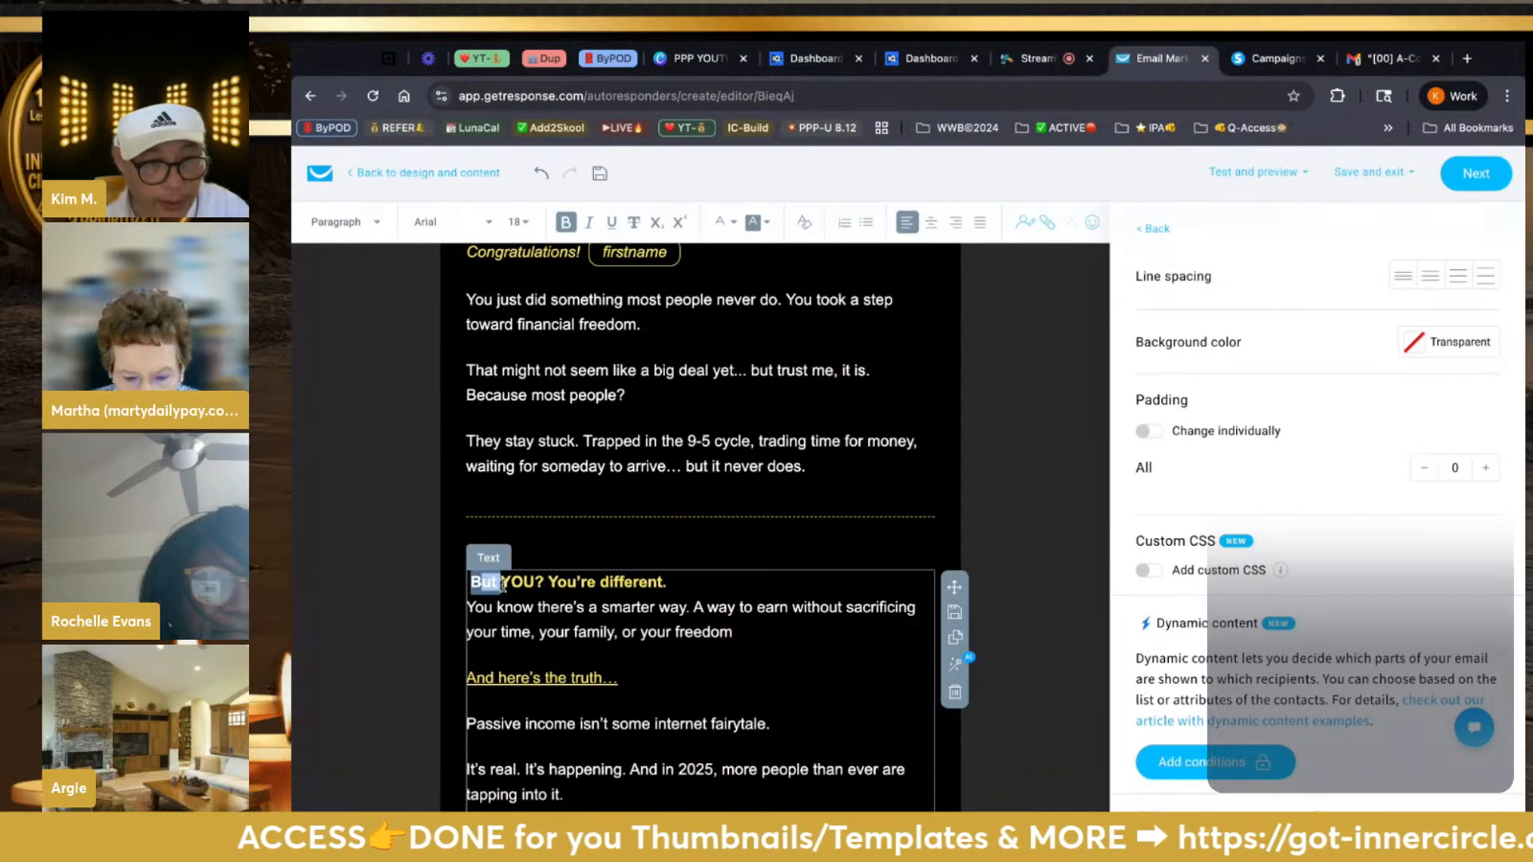
click(724, 225)
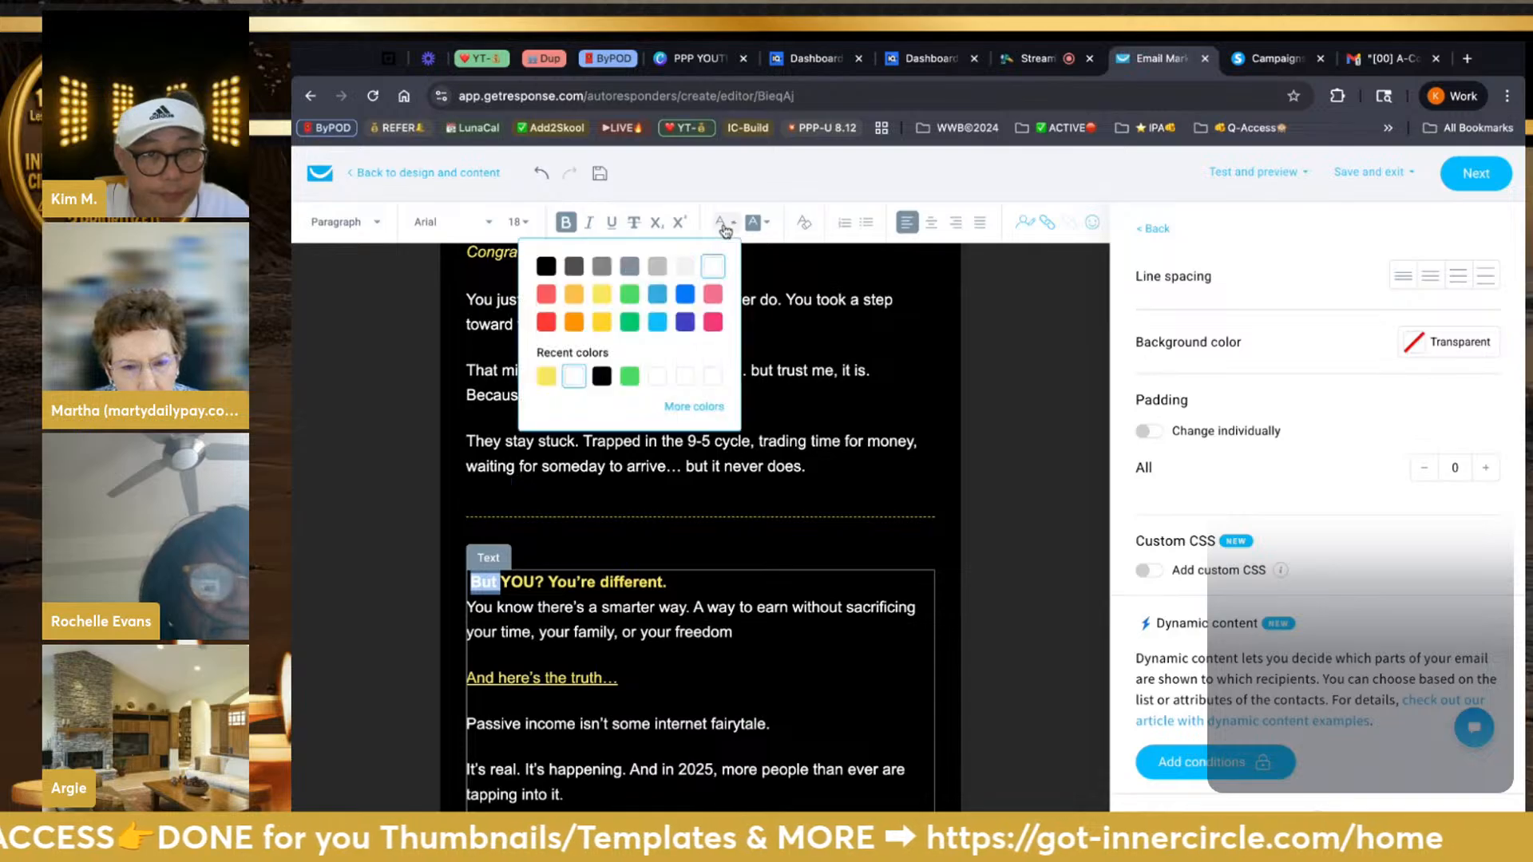
click(607, 295)
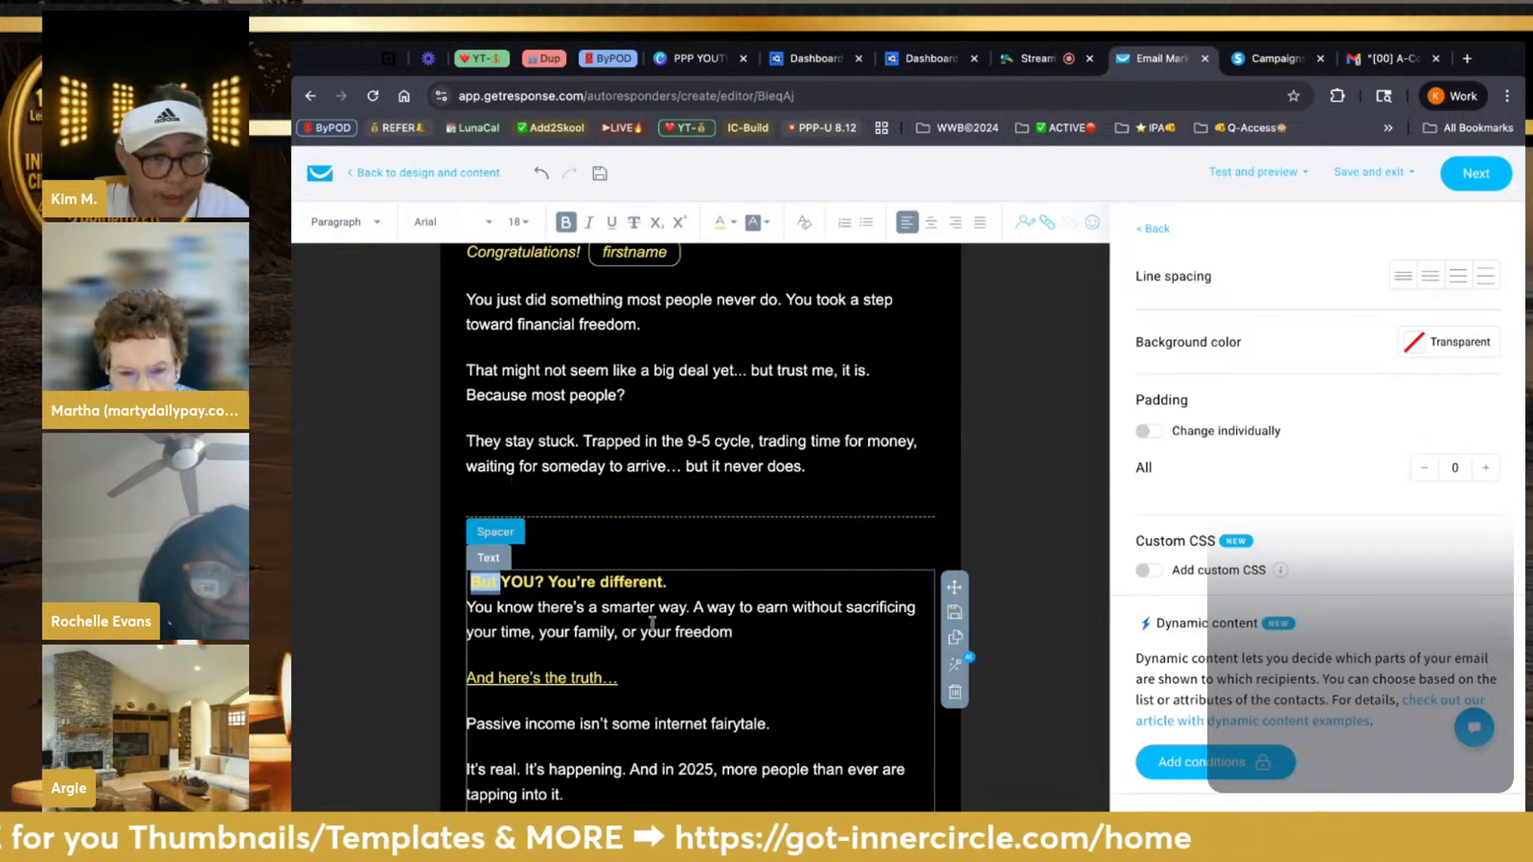
click(641, 659)
scroll(641, 660, down, 8)
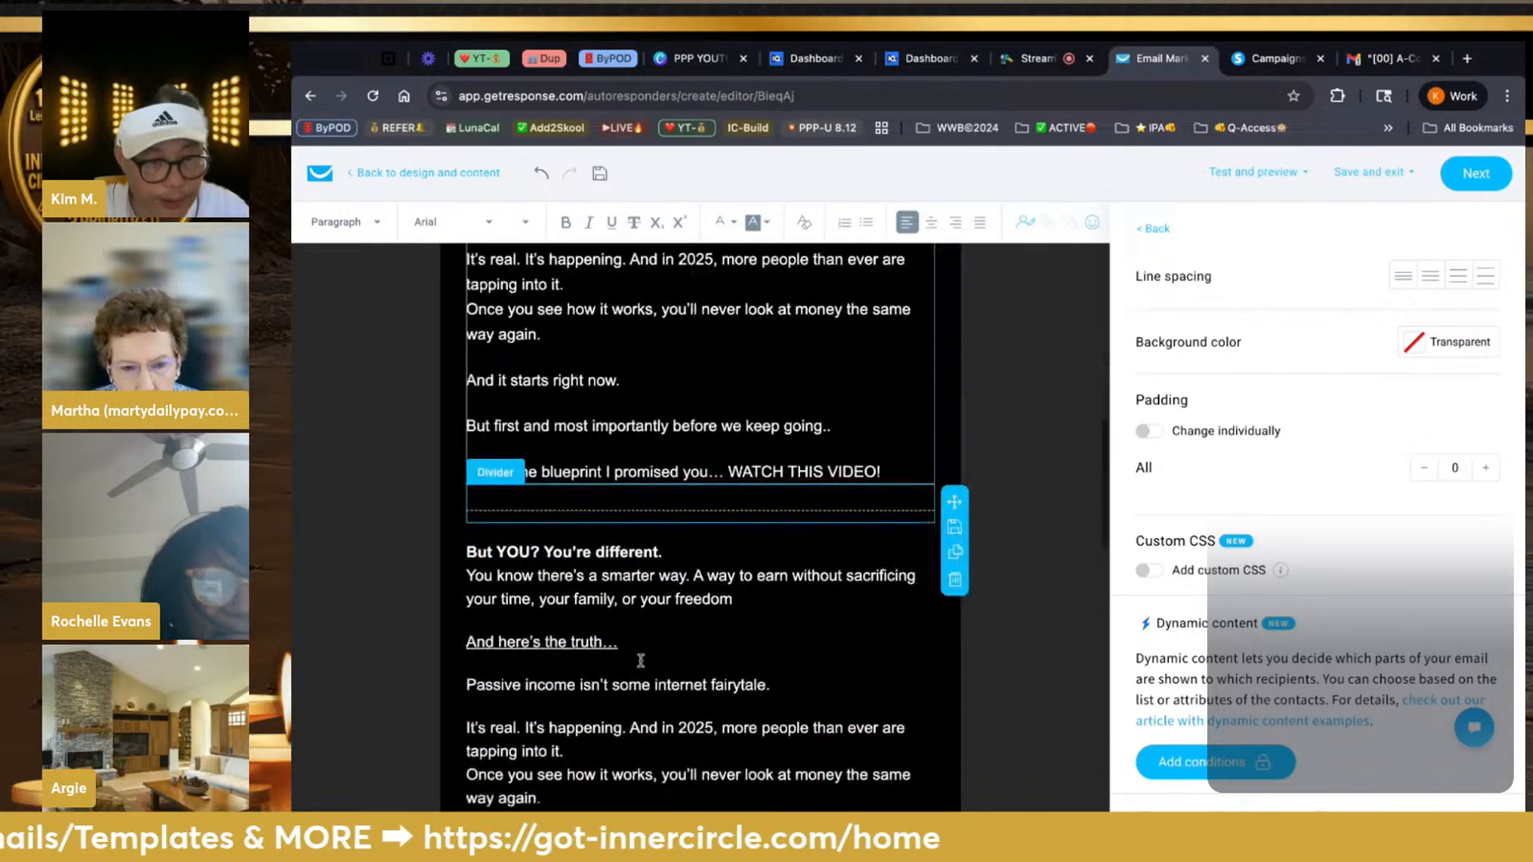
scroll(891, 682, down, 2)
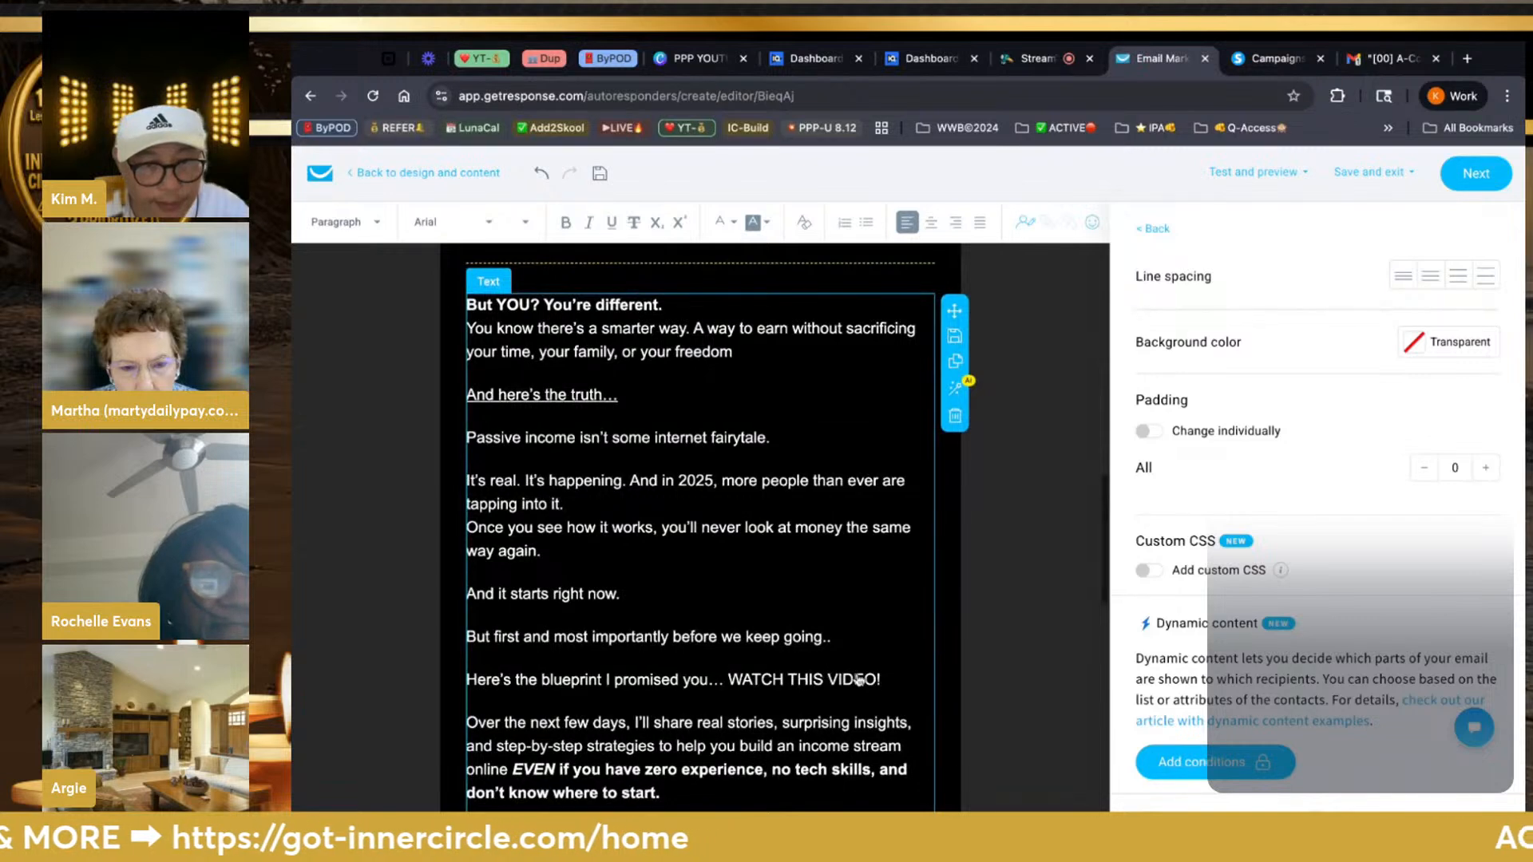
Delete the duplicated passage through 'WATCH THIS VIDEO!' and the leftover empty lines
drag(886, 680, 456, 305)
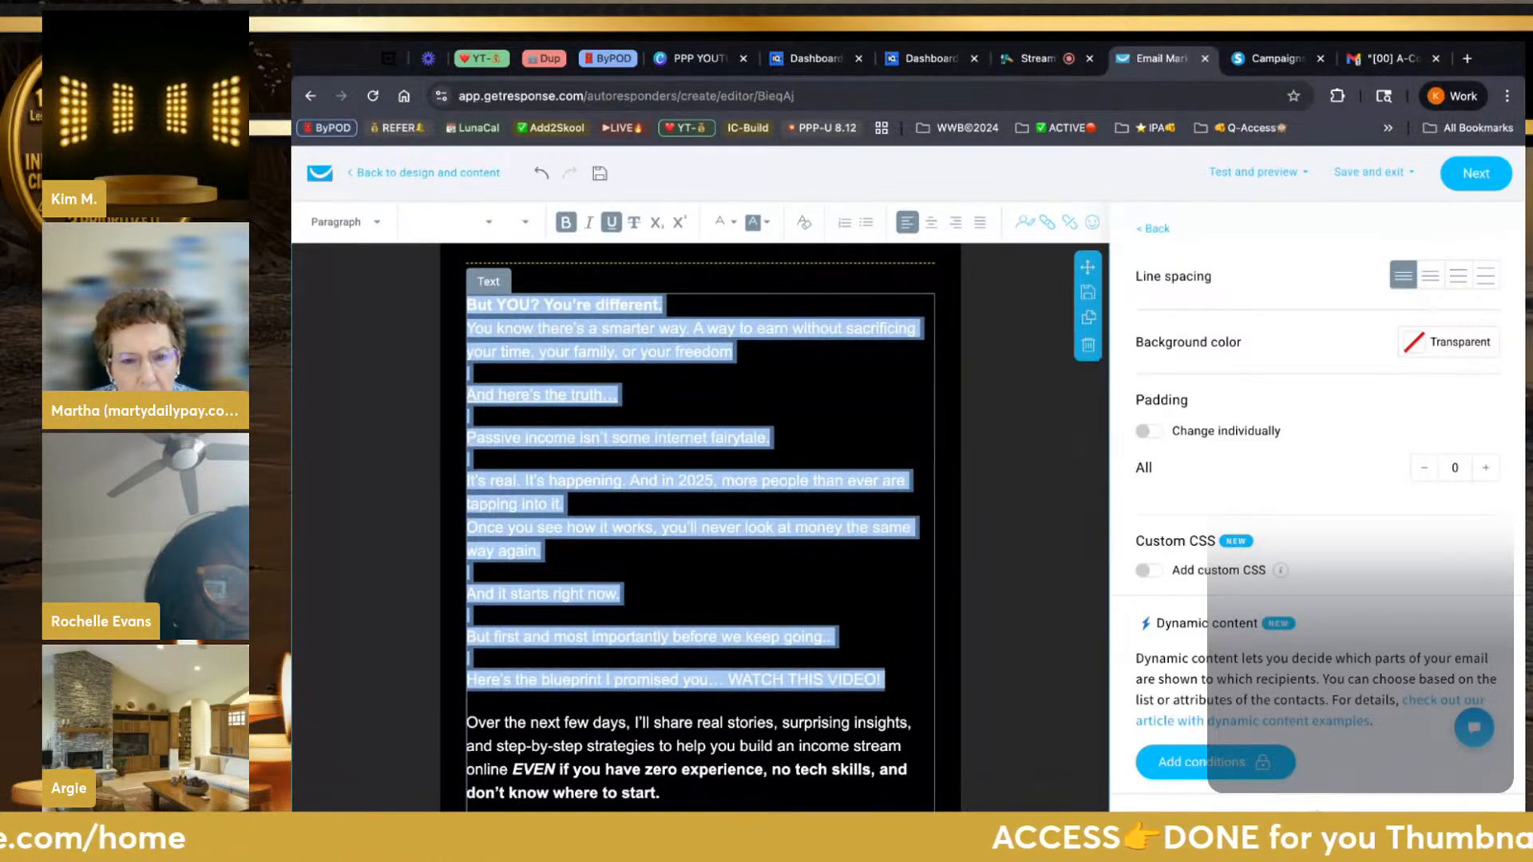
key(BackSpace)
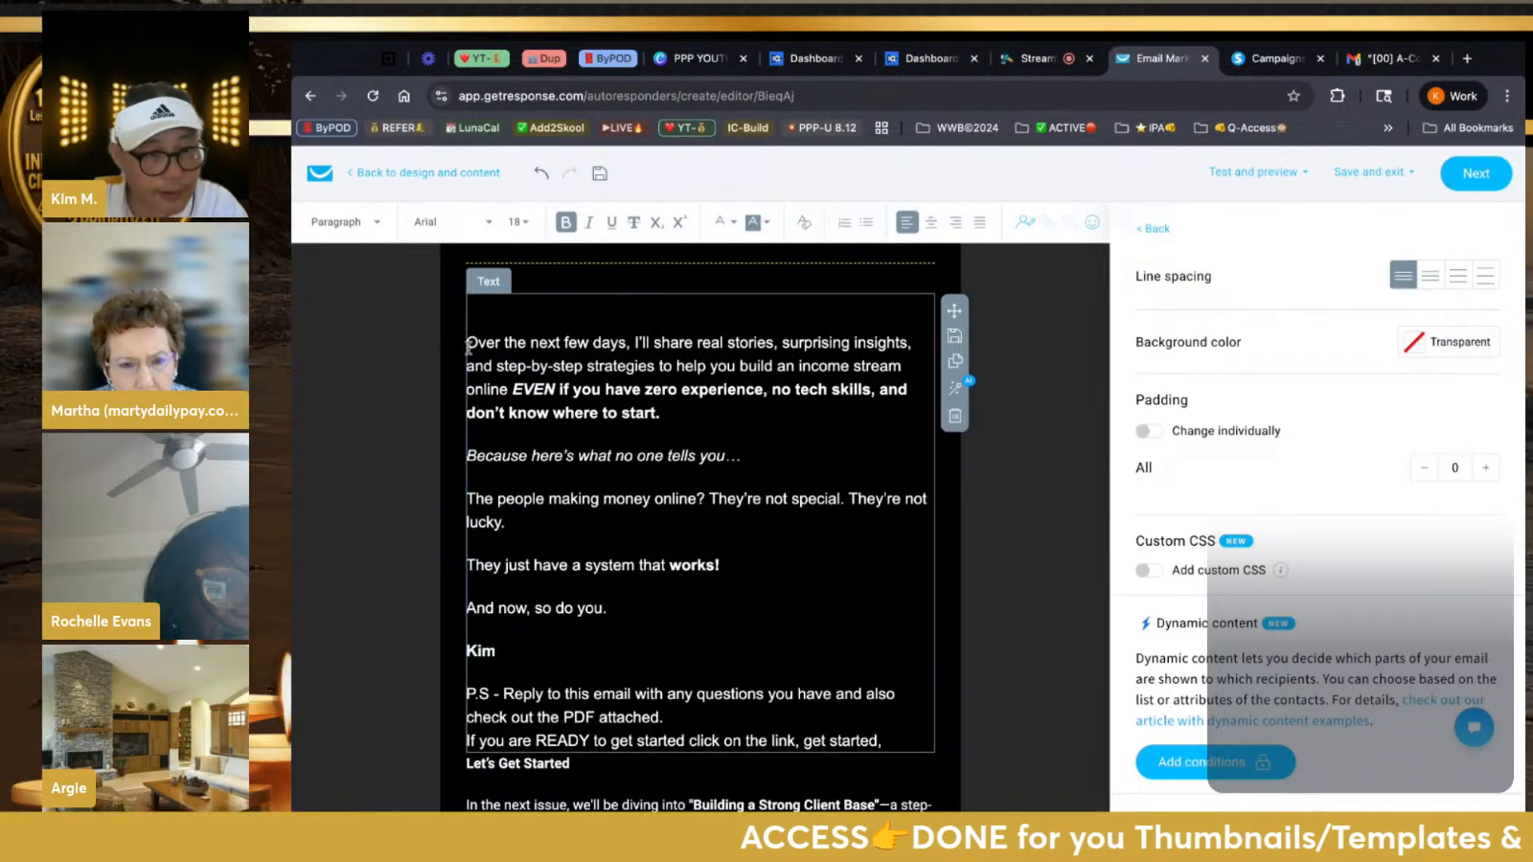
key(BackSpace)
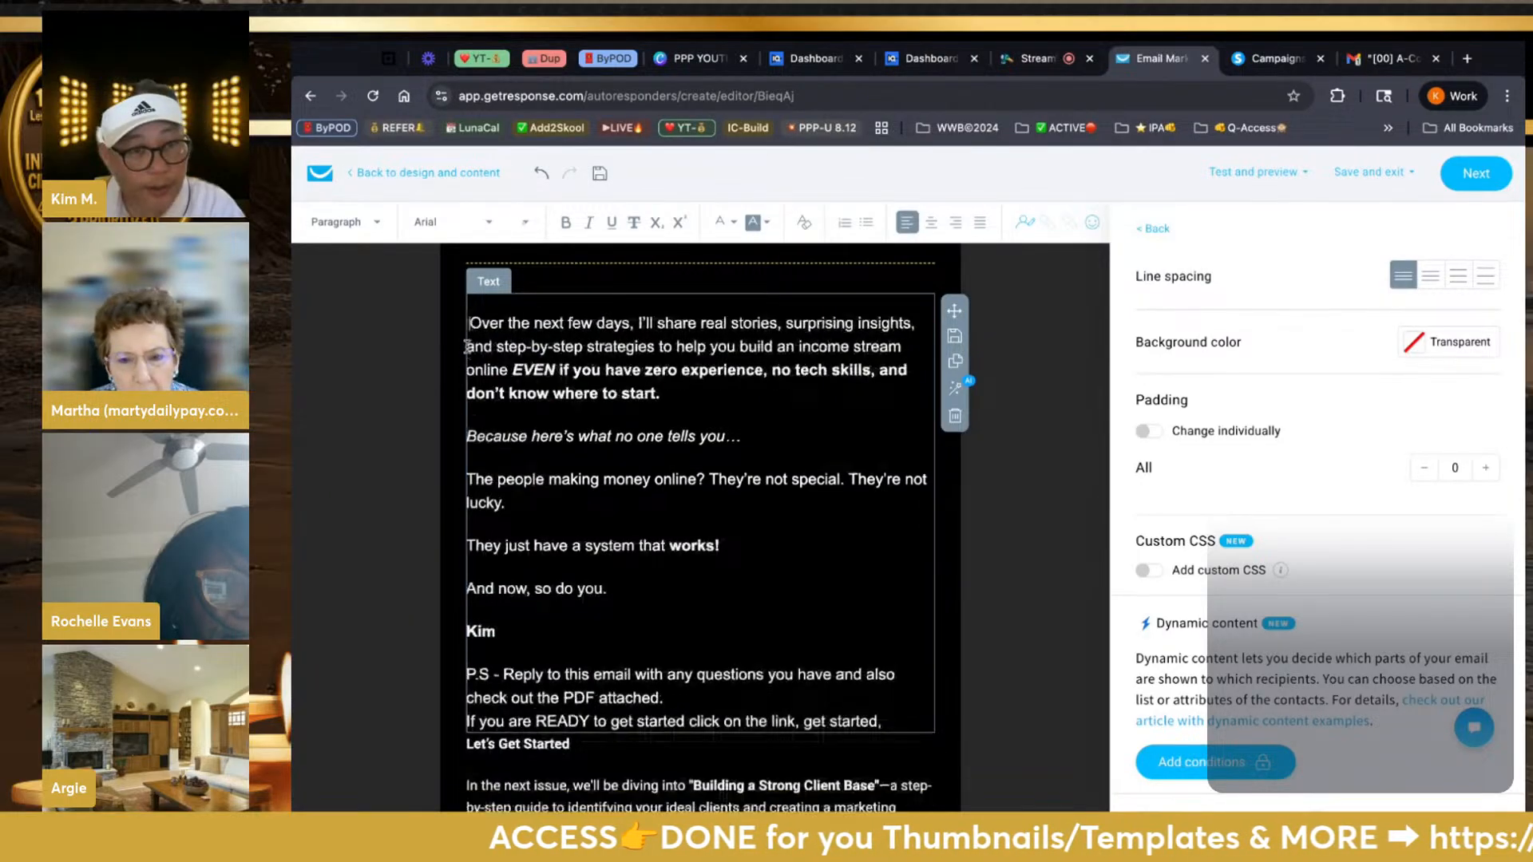
key(BackSpace)
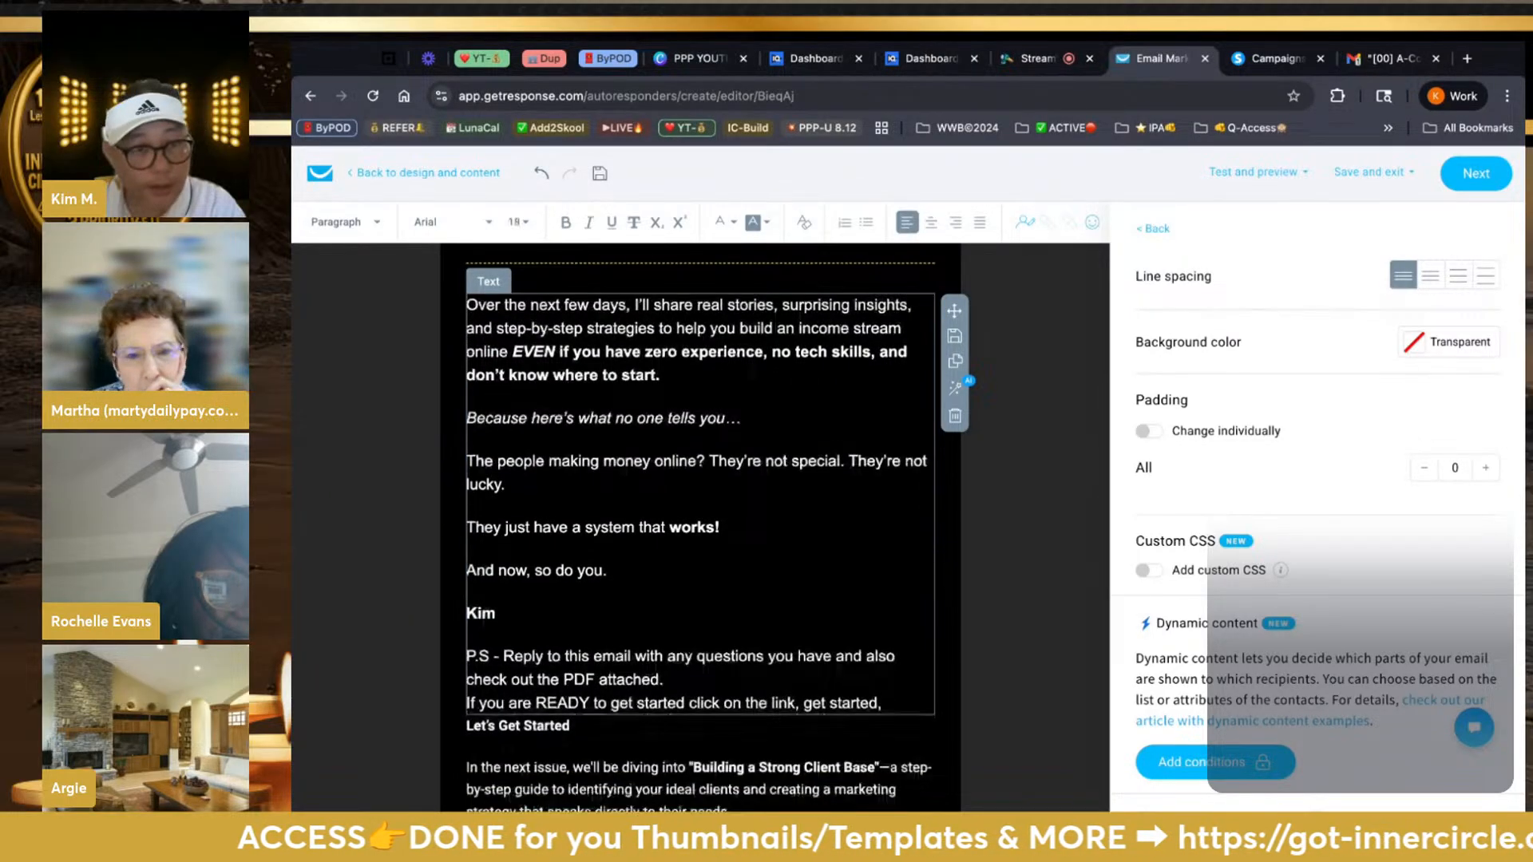
scroll(542, 480, up, 1)
scroll(542, 480, up, 1)
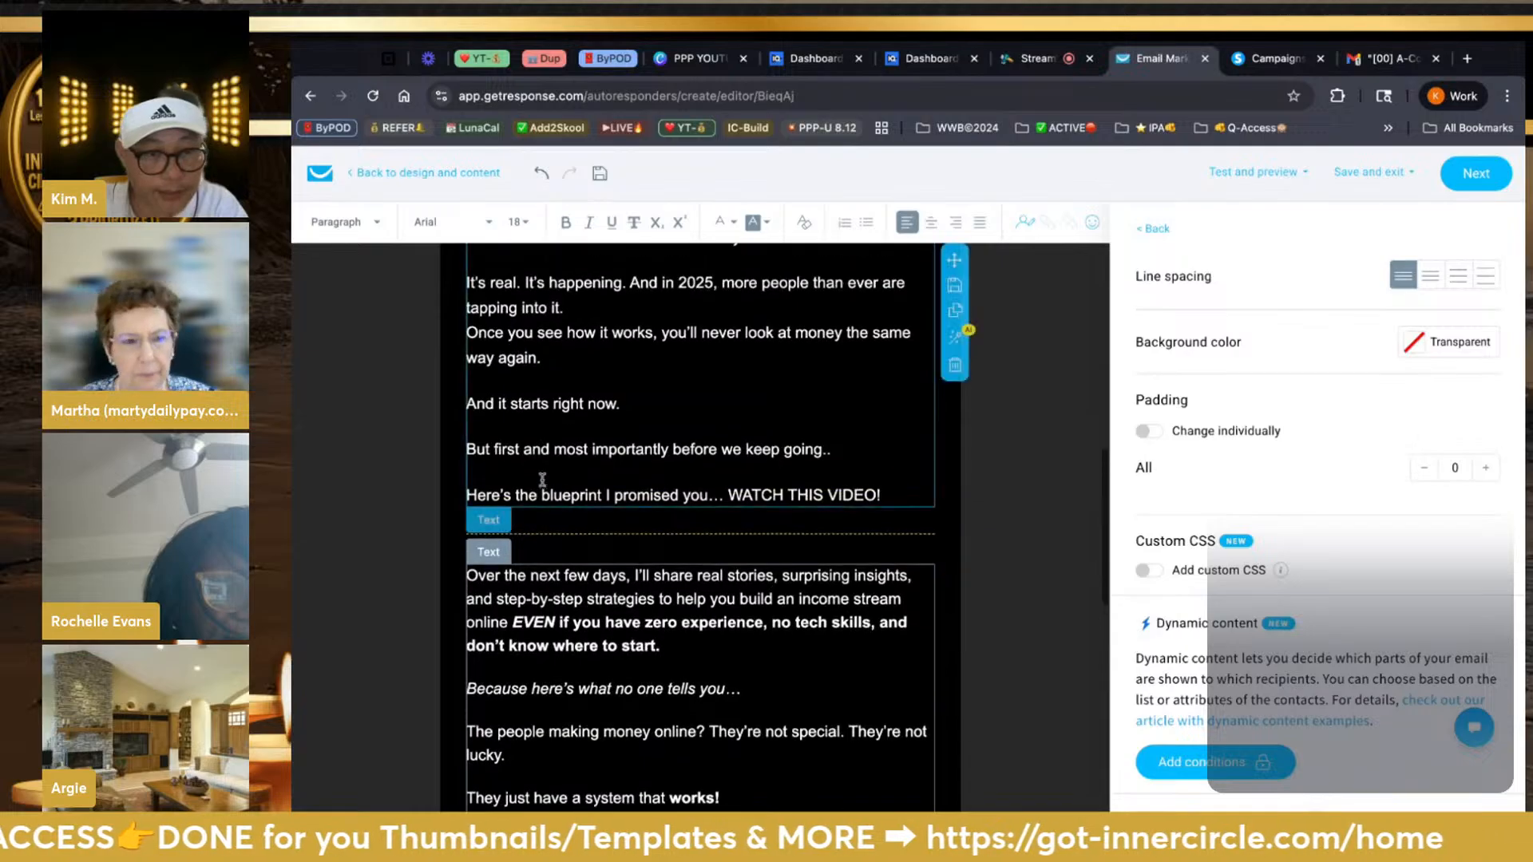
scroll(542, 480, down, 6)
scroll(565, 539, down, 2)
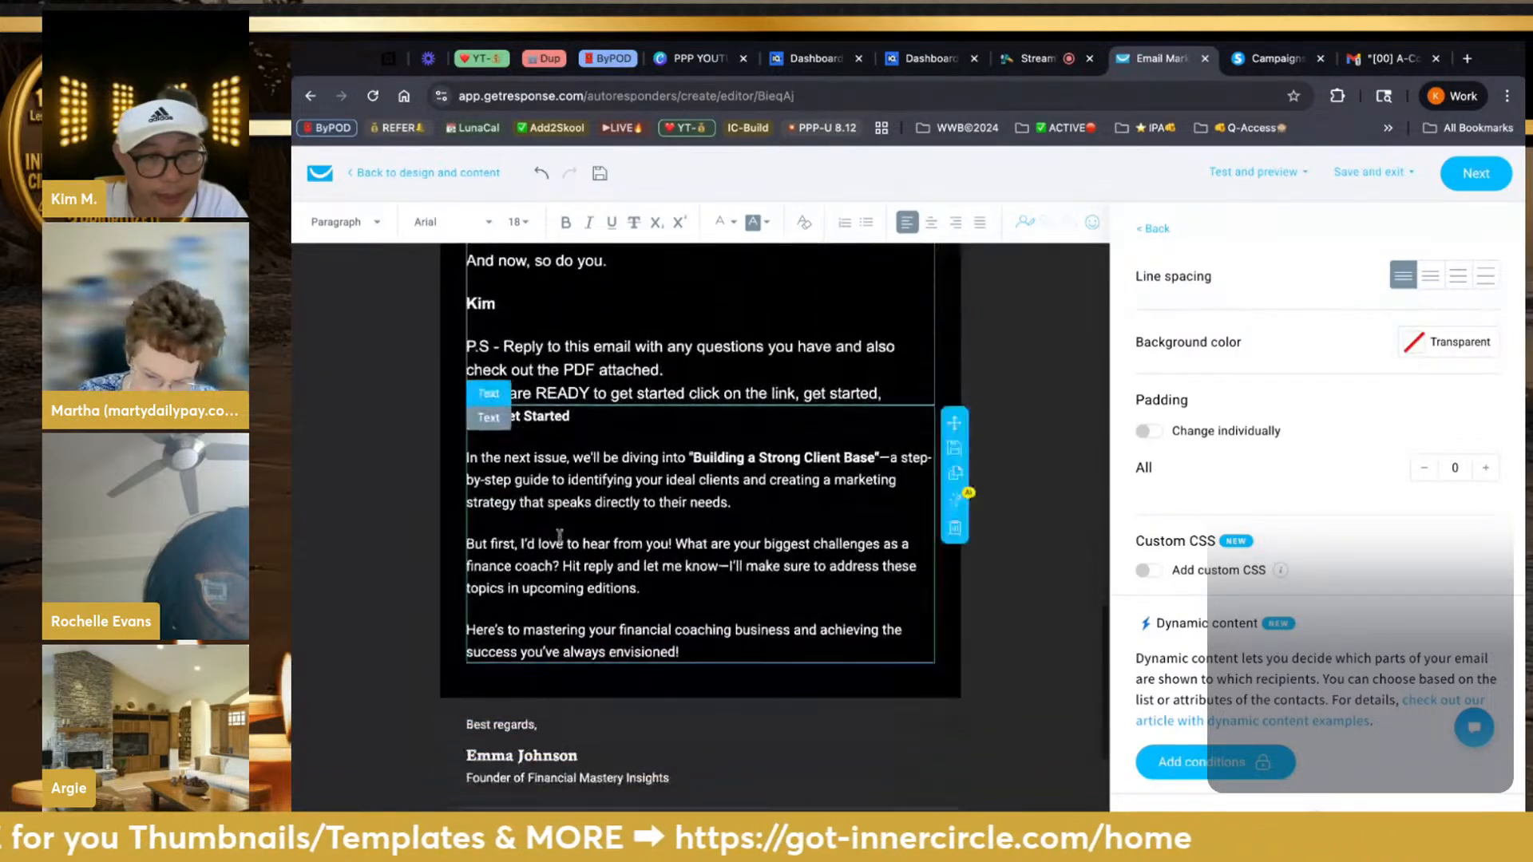
scroll(566, 541, up, 3)
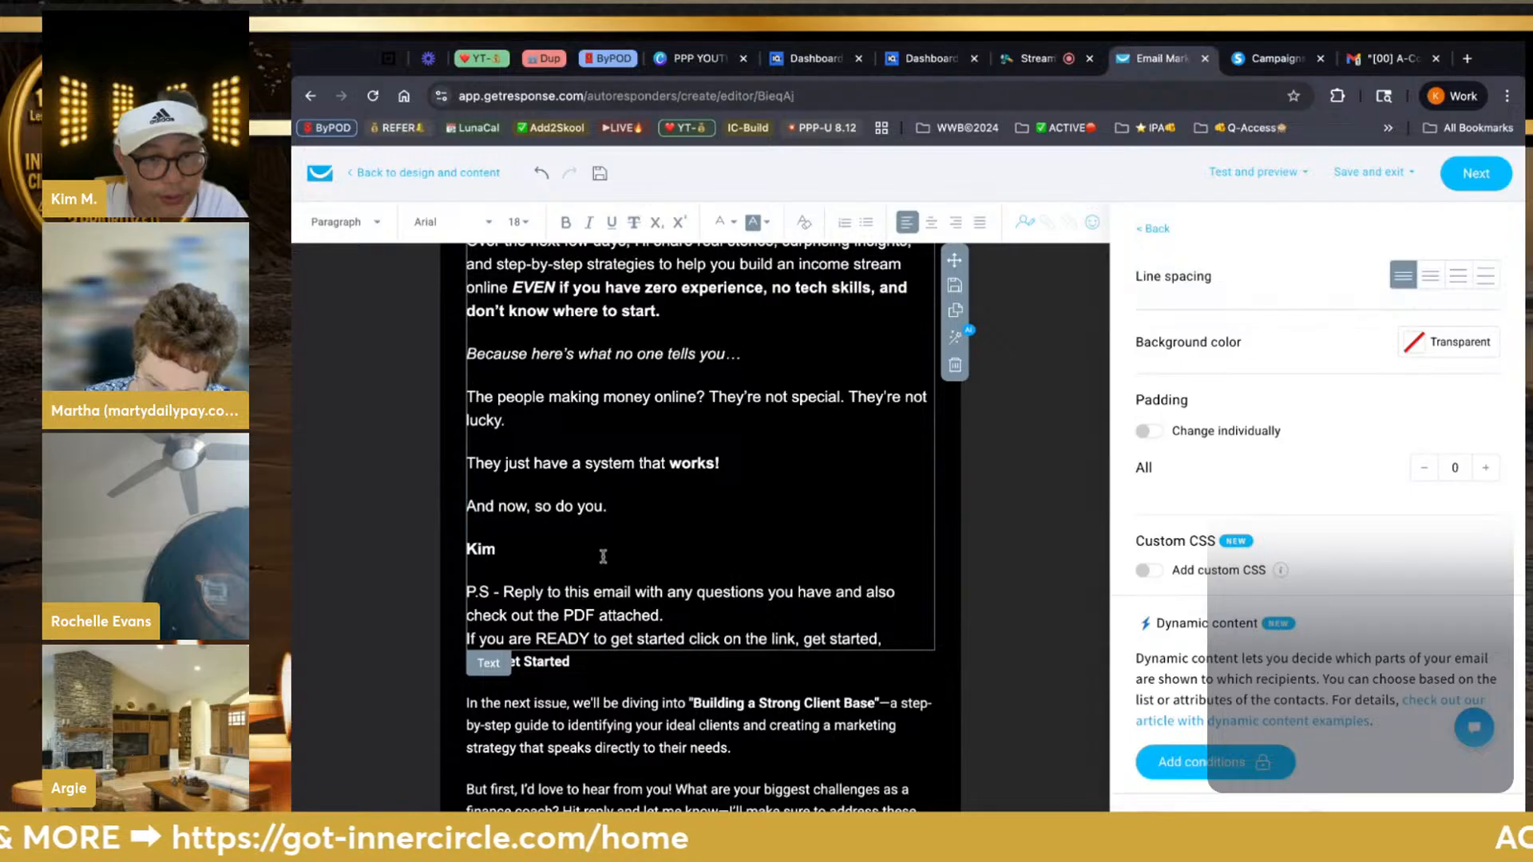
Delete the 'Let's Get Started' text block
click(577, 729)
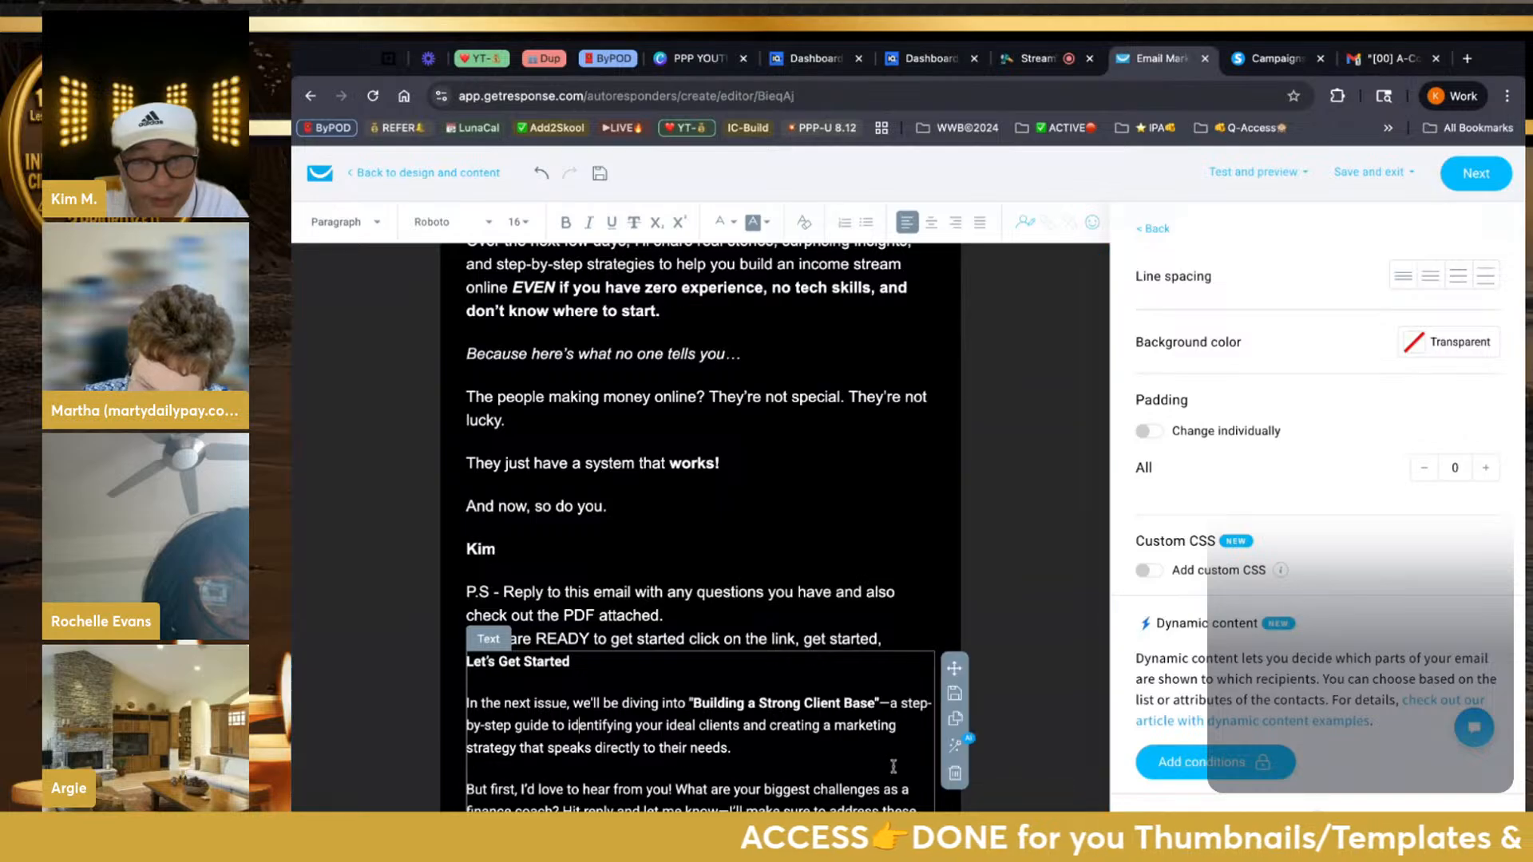
click(954, 773)
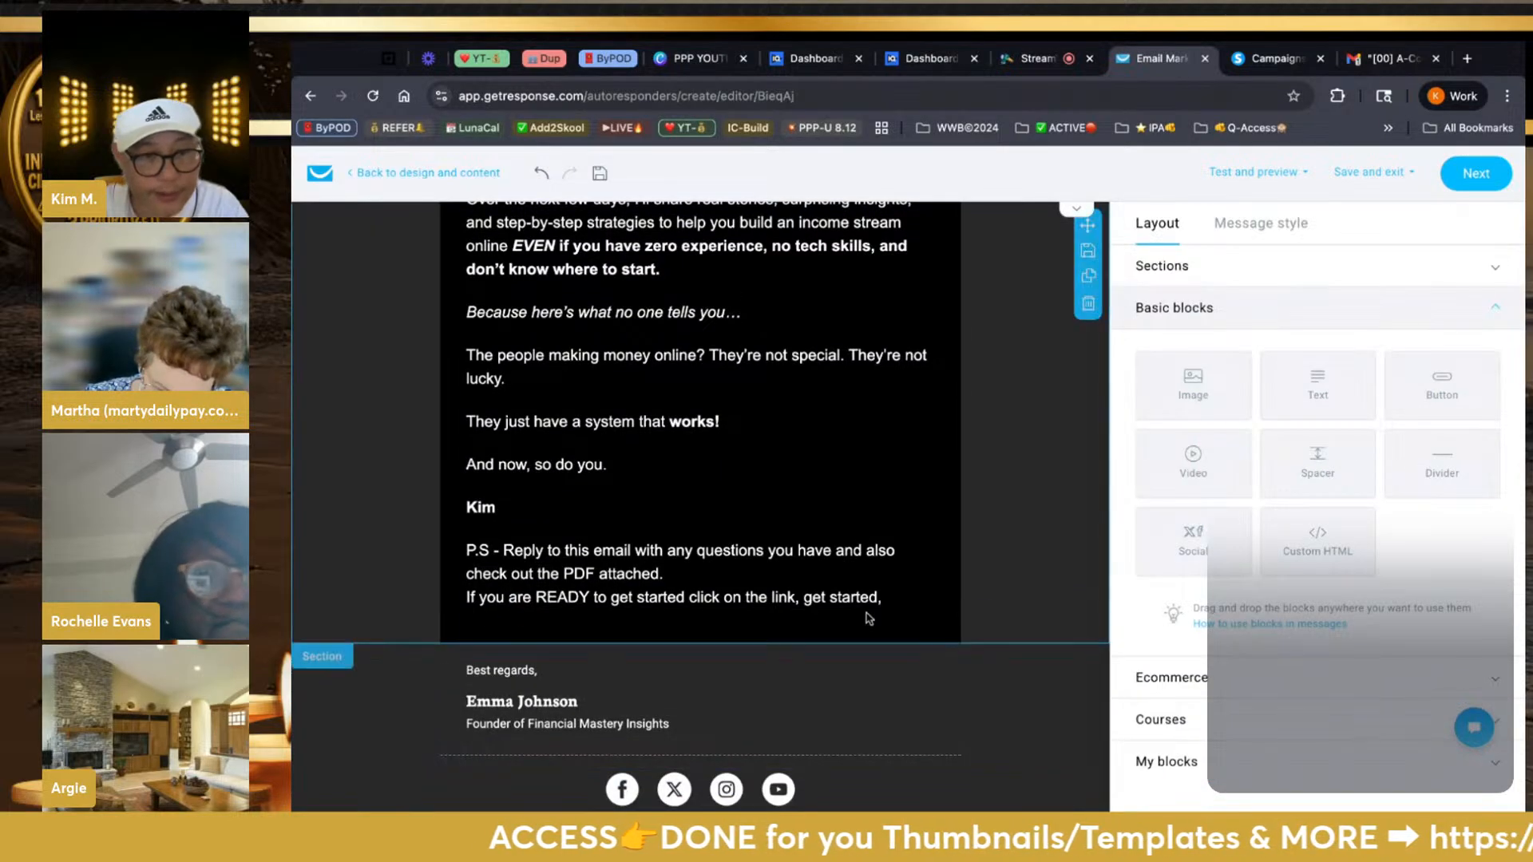
scroll(868, 619, up, 3)
scroll(968, 407, down, 3)
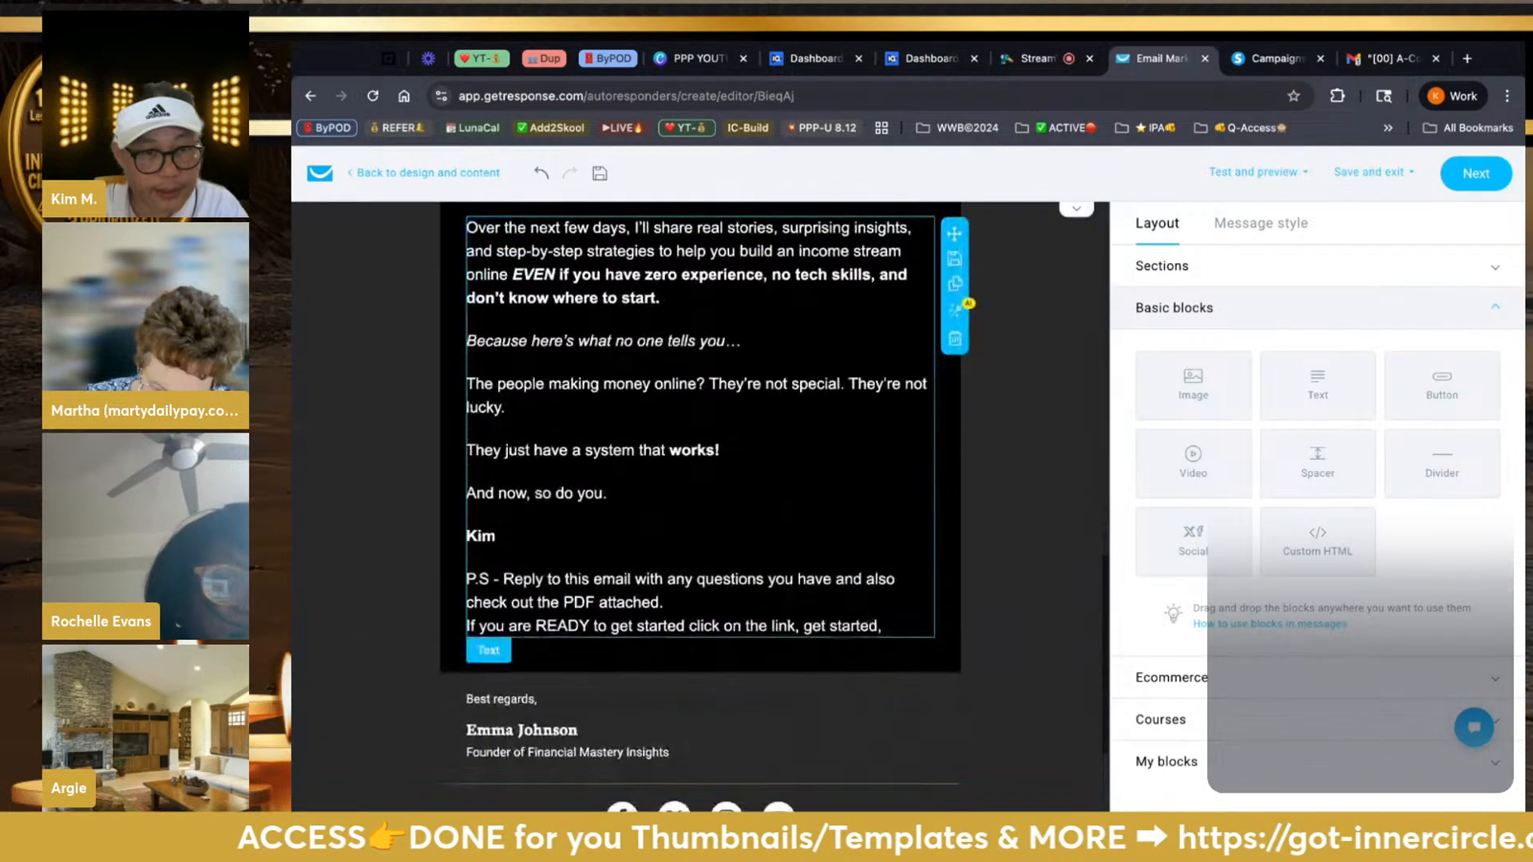
scroll(559, 409, up, 3)
Colour the sentence from 'EVEN' through 'start.' yellow
click(558, 409)
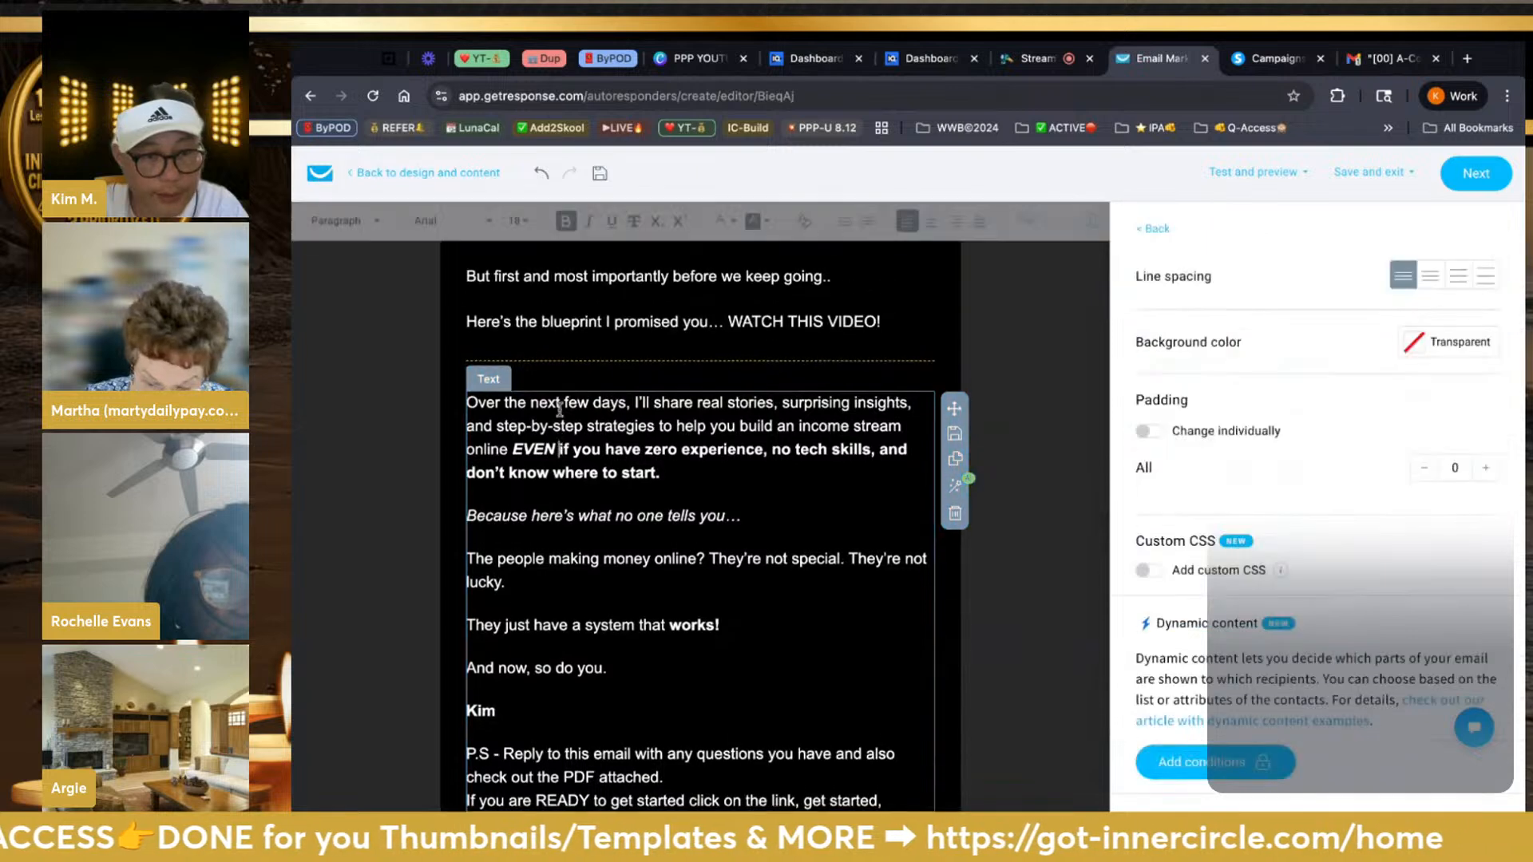
drag(511, 452, 661, 475)
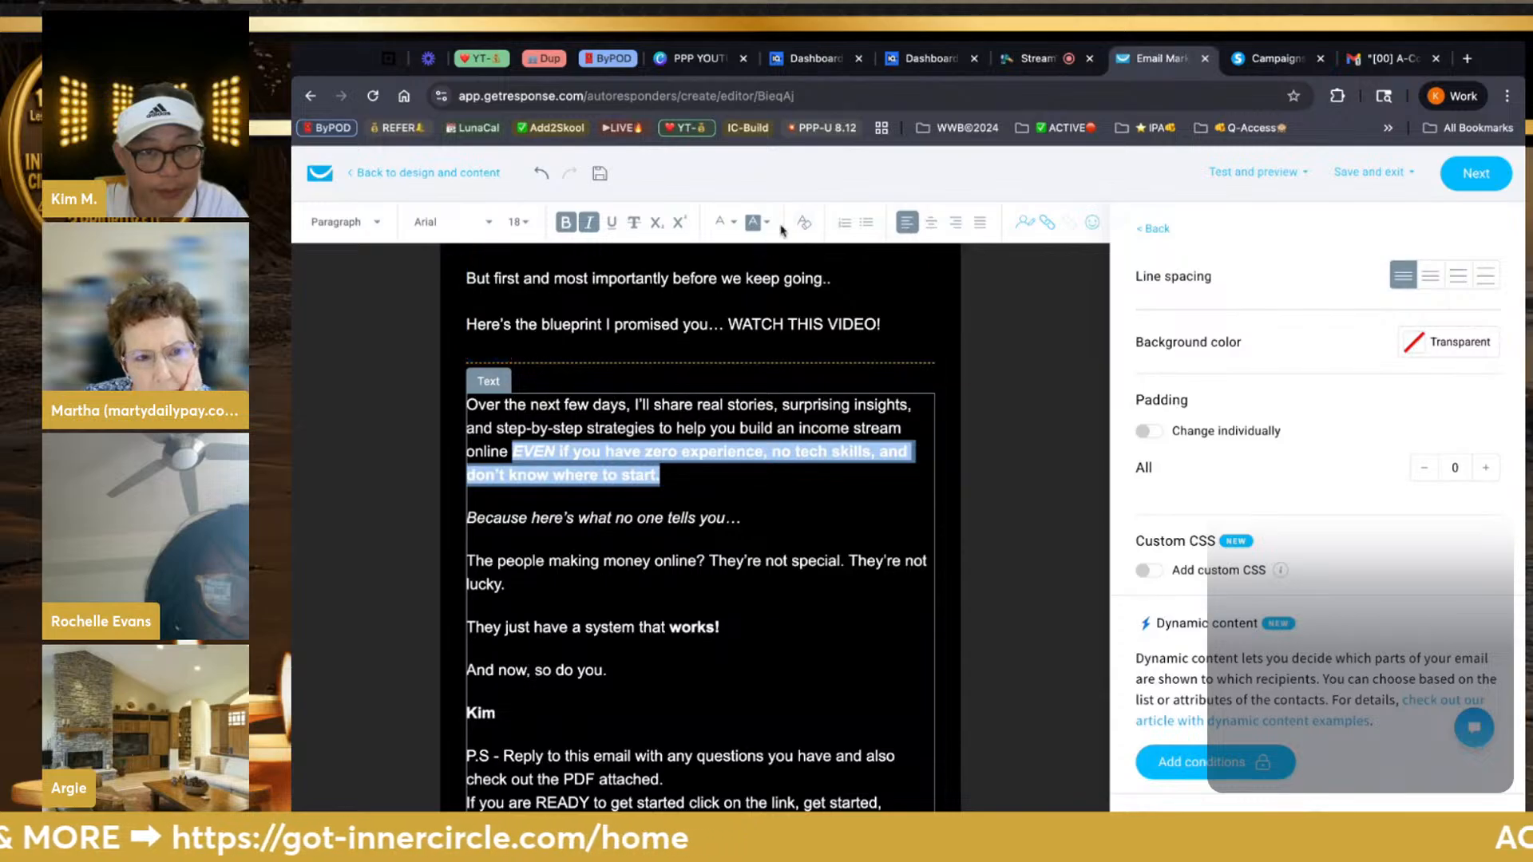
click(722, 222)
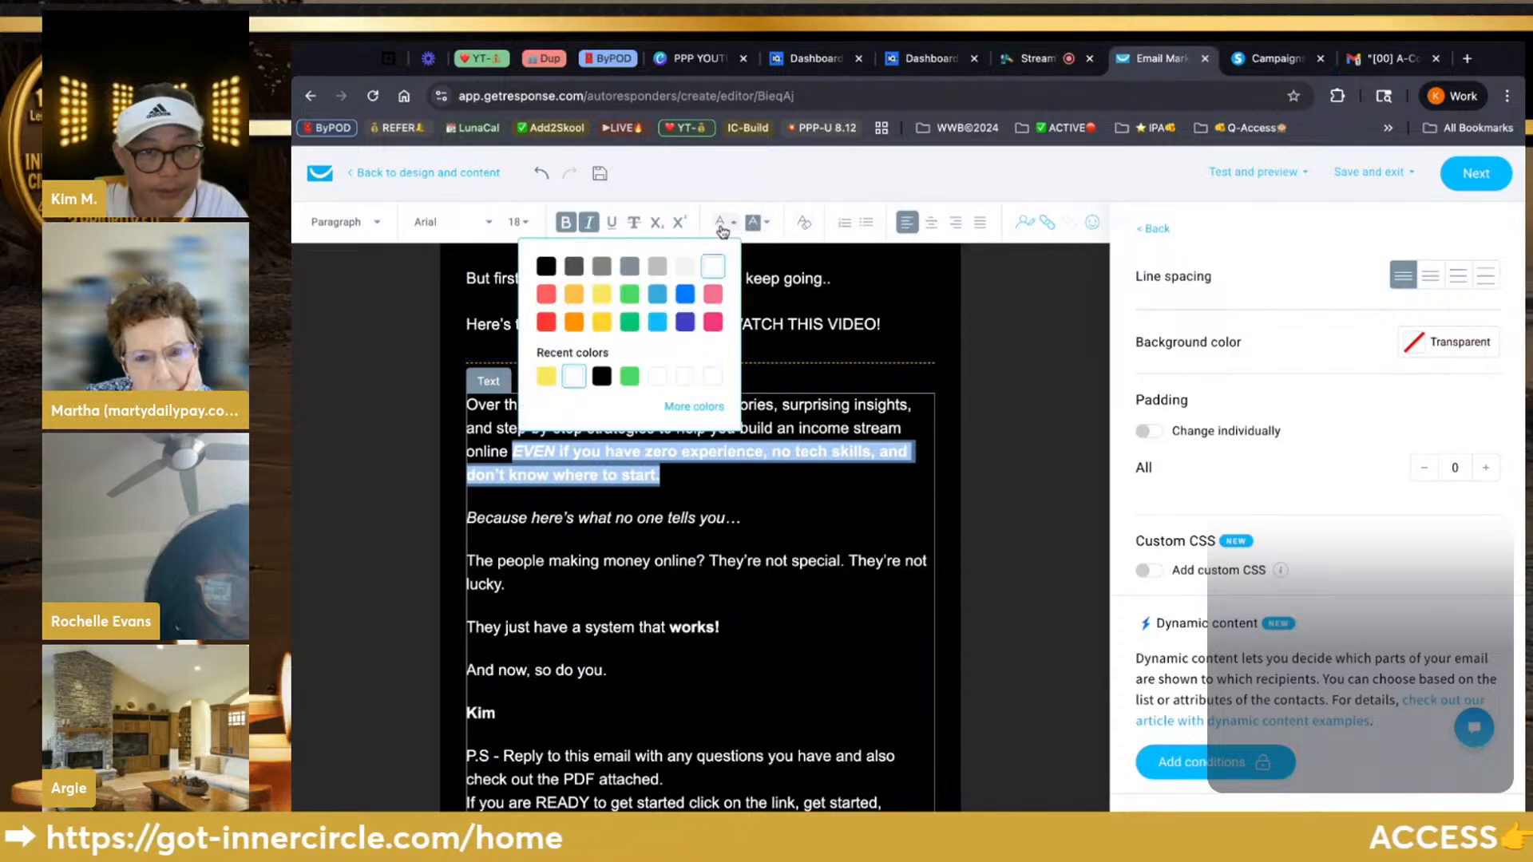
click(601, 294)
scroll(641, 597, down, 3)
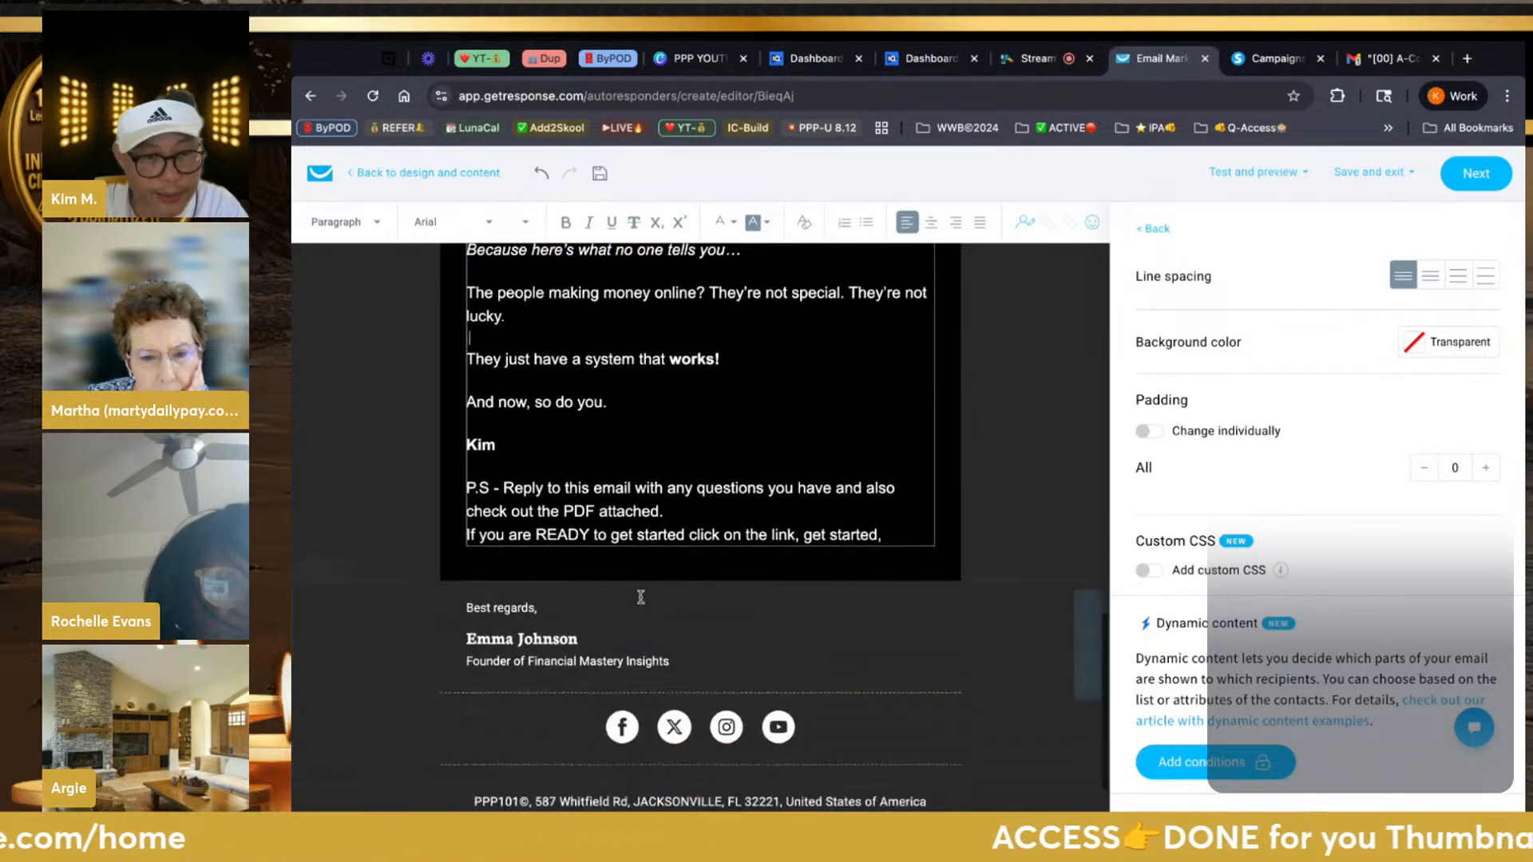
scroll(641, 597, up, 2)
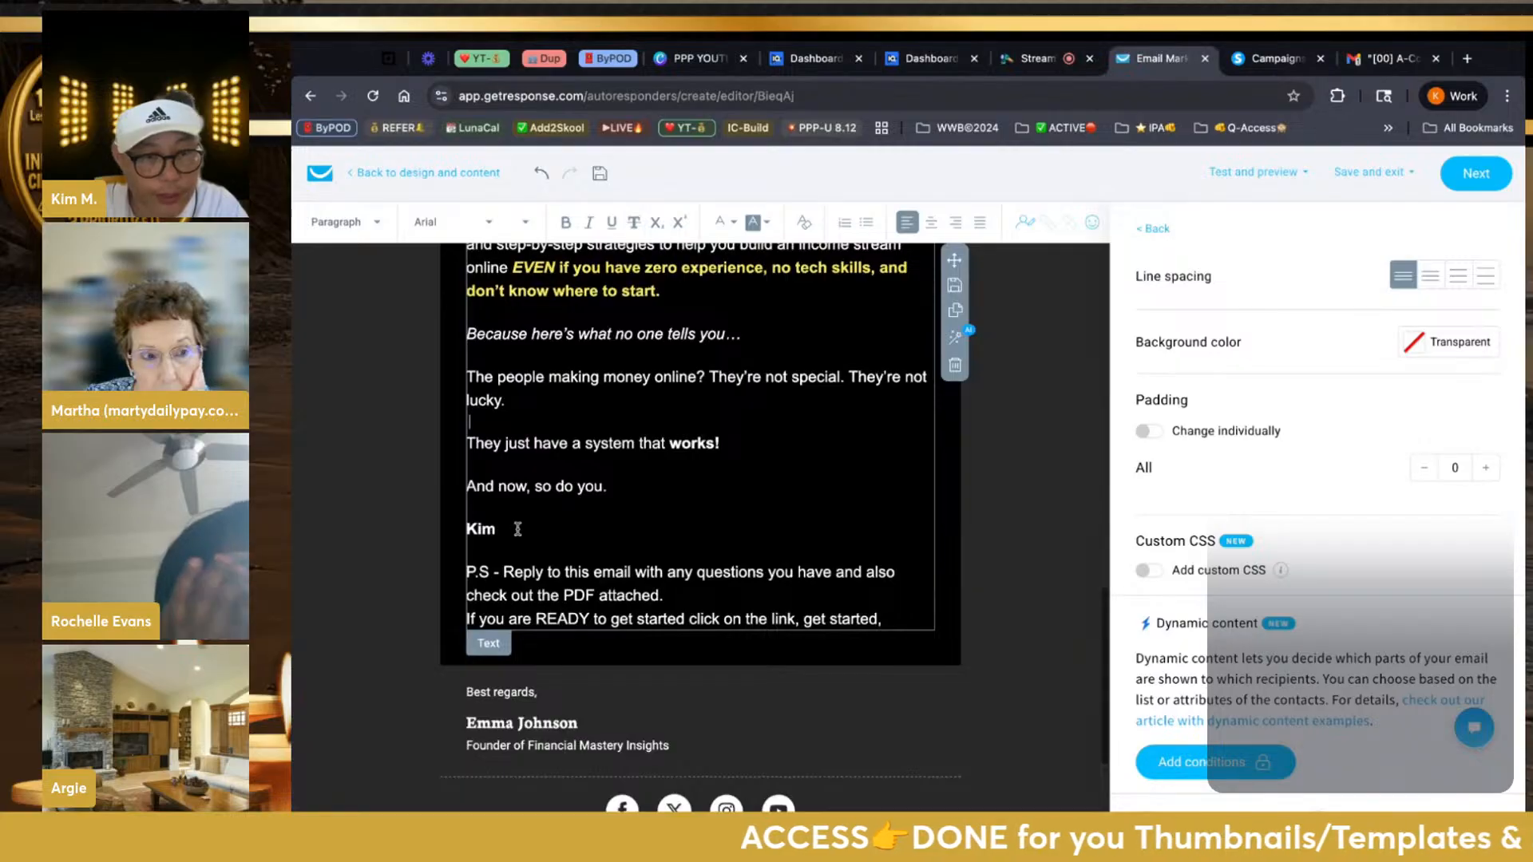
Set the sign-off name in Arial Black at size 28
double_click(517, 529)
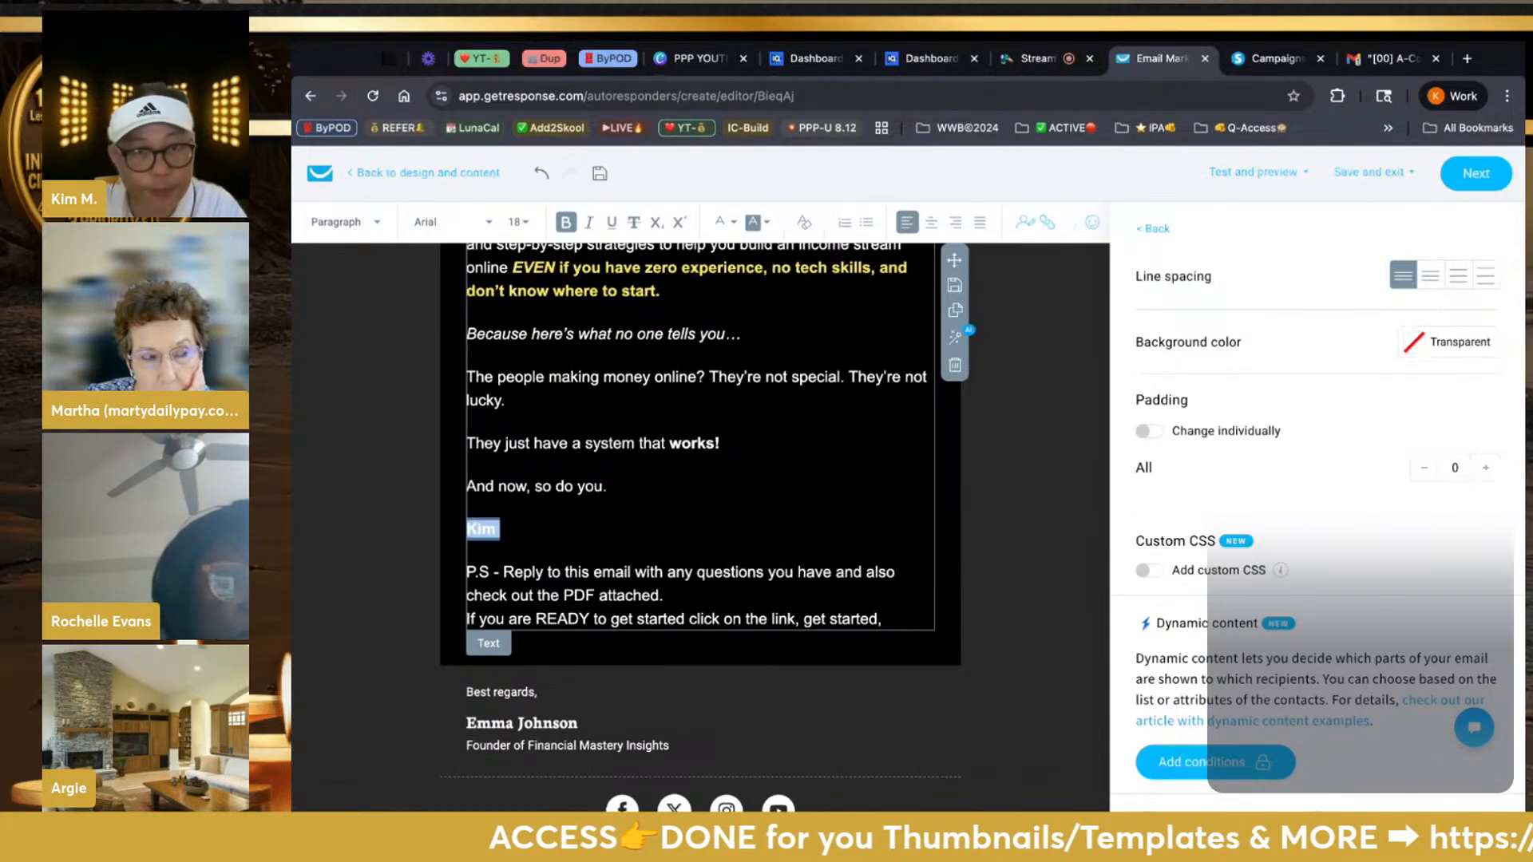
click(485, 231)
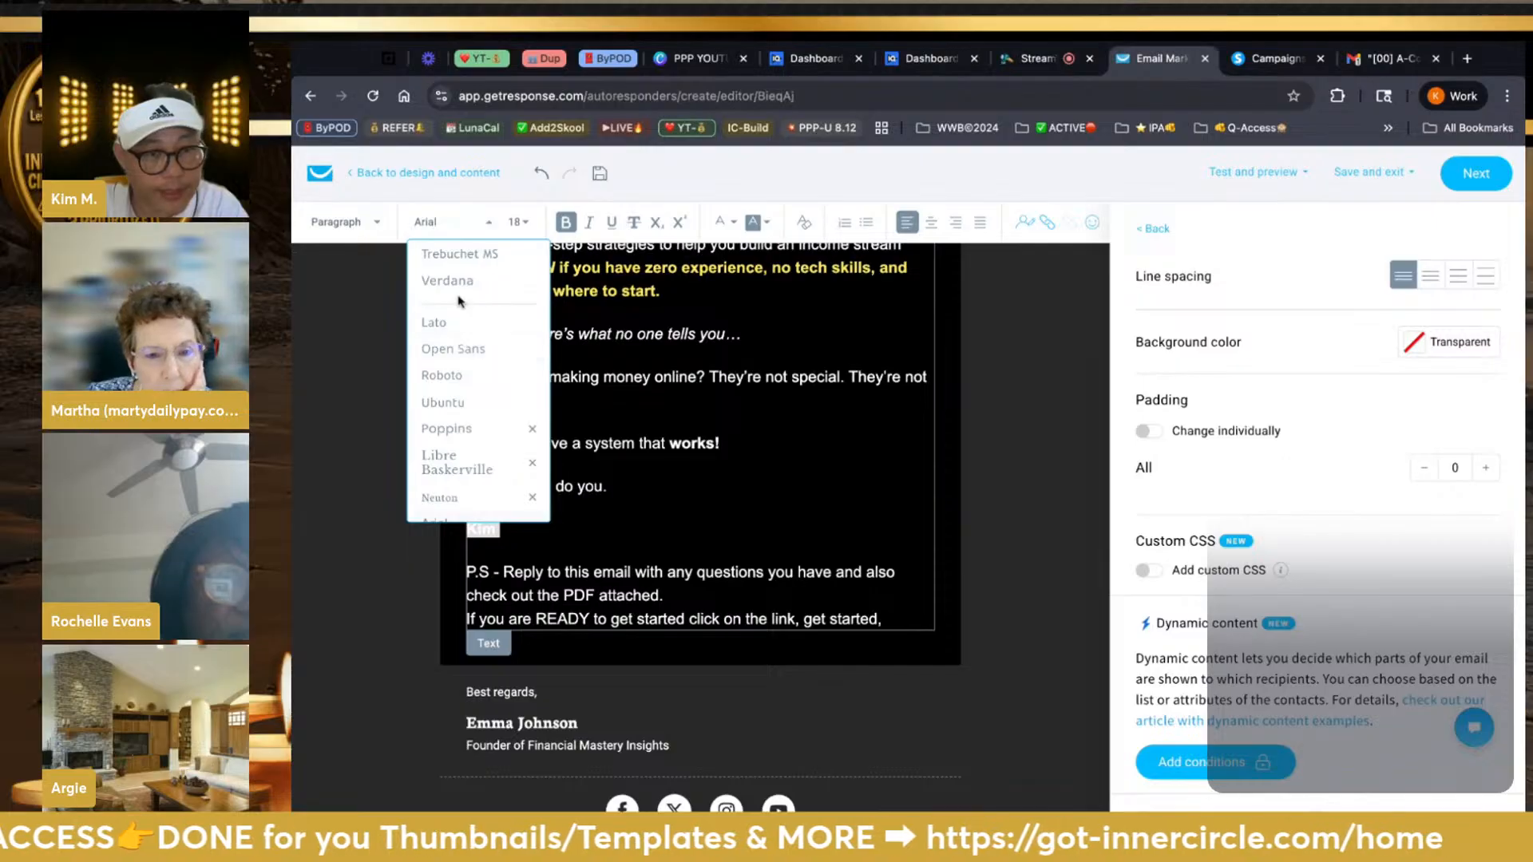
scroll(461, 307, up, 3)
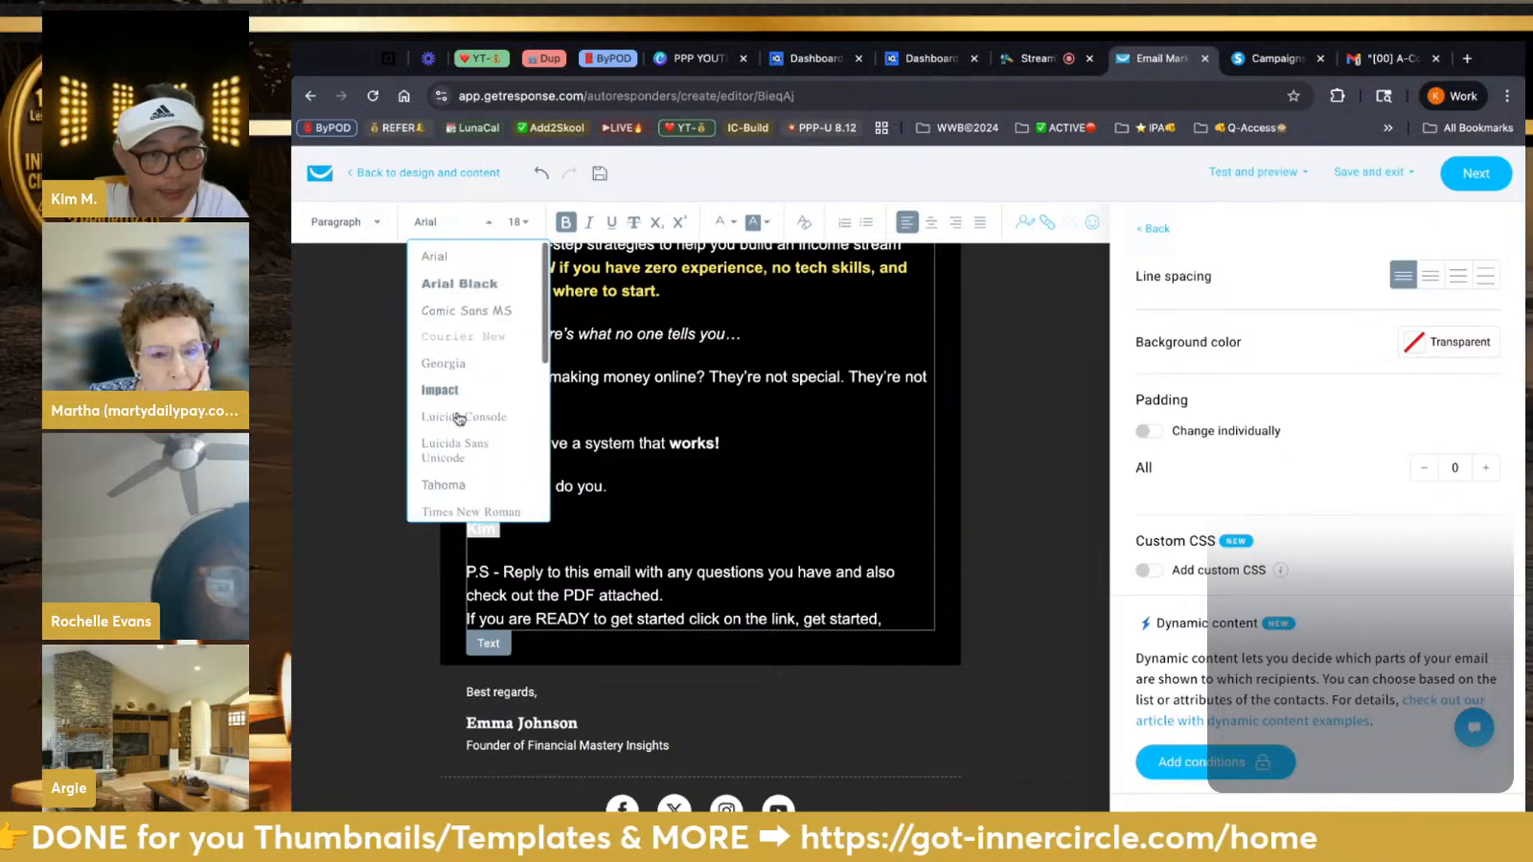
click(467, 289)
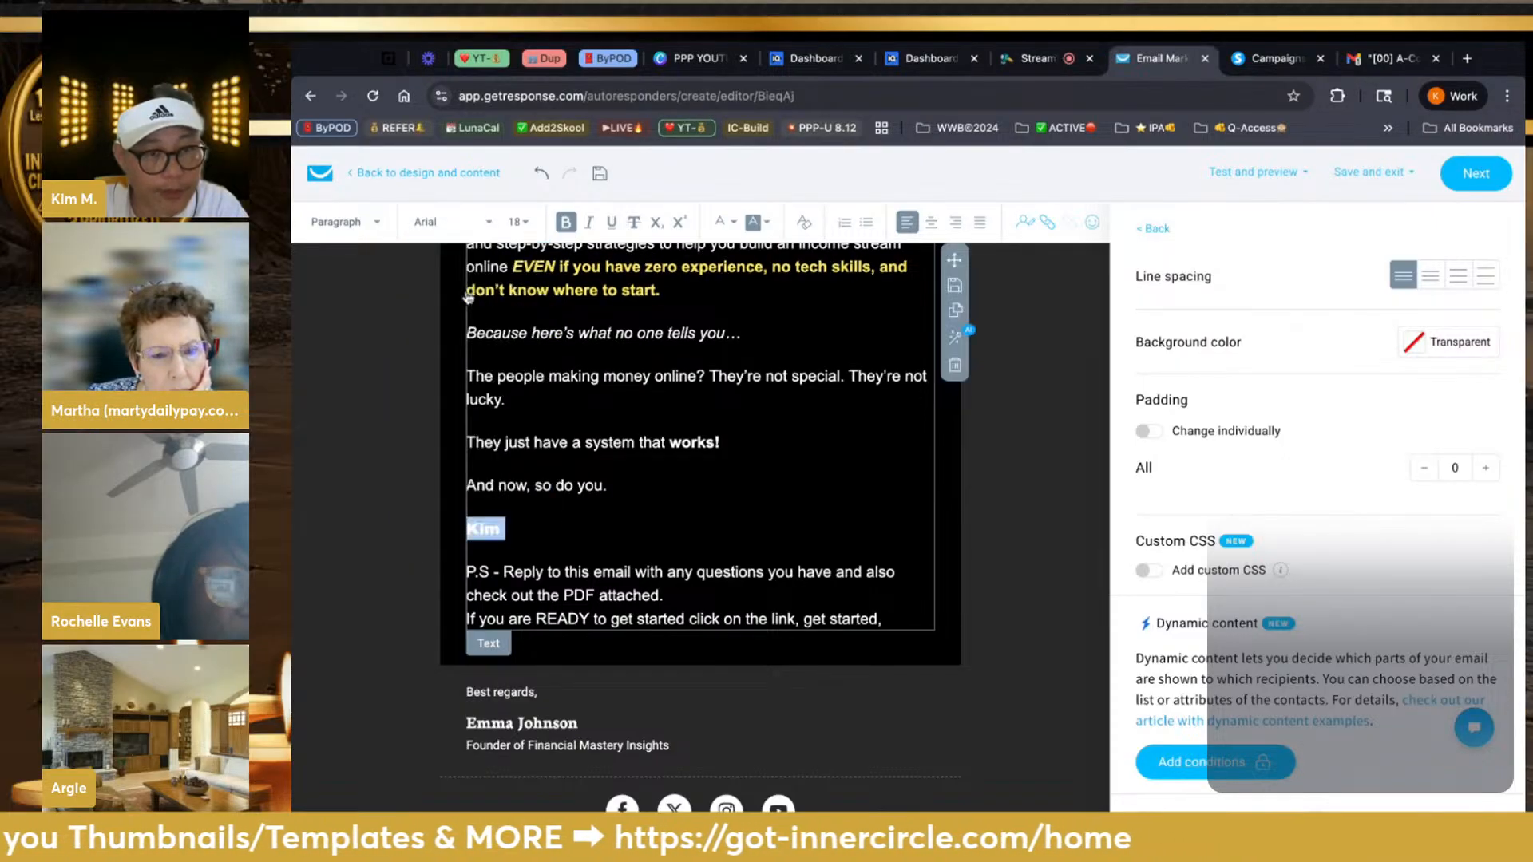
click(517, 222)
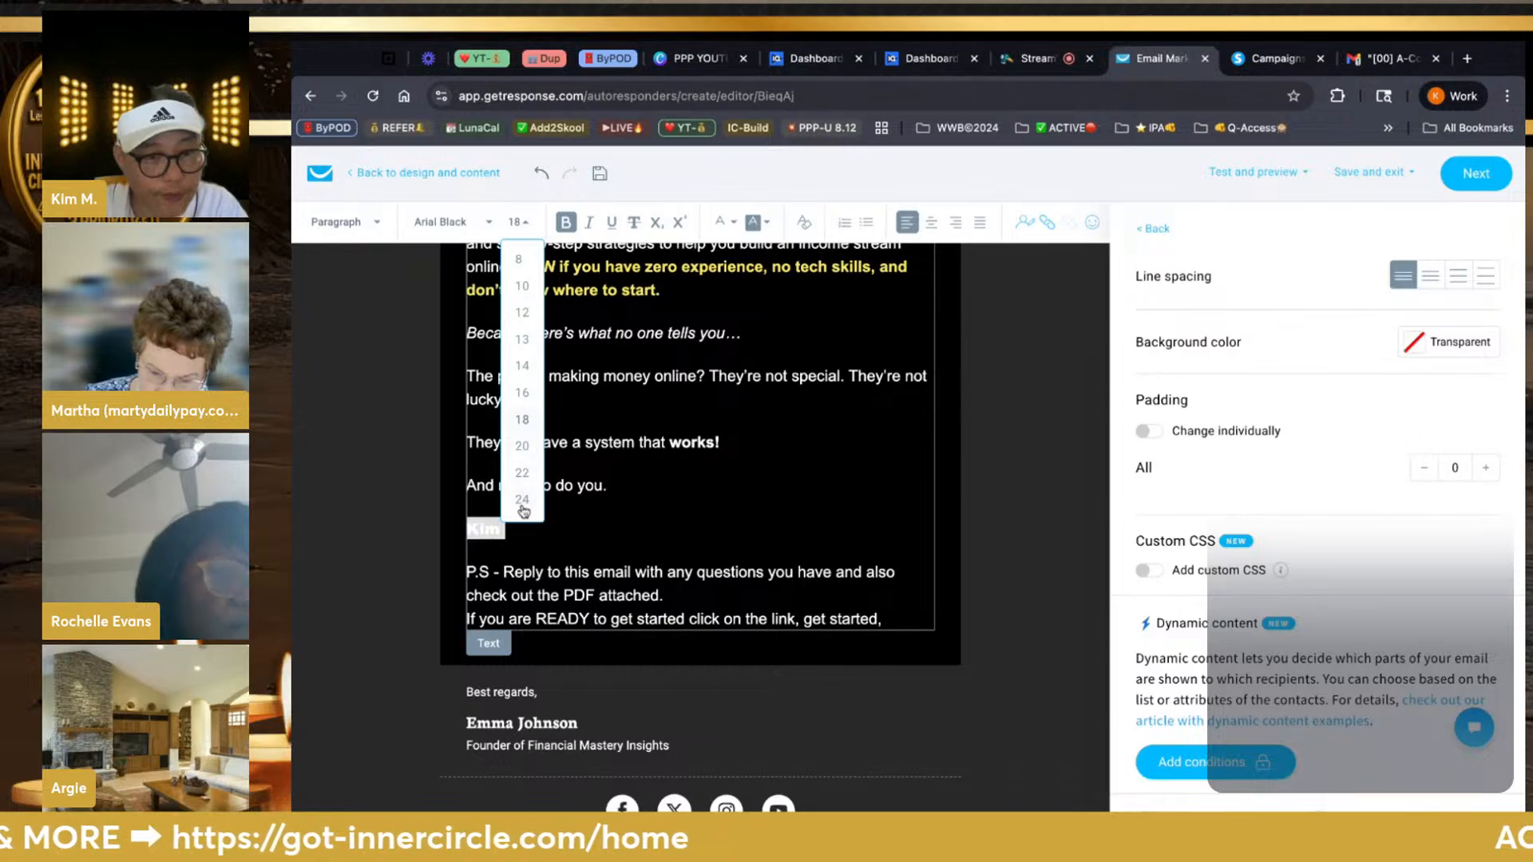
scroll(524, 491, down, 2)
click(522, 467)
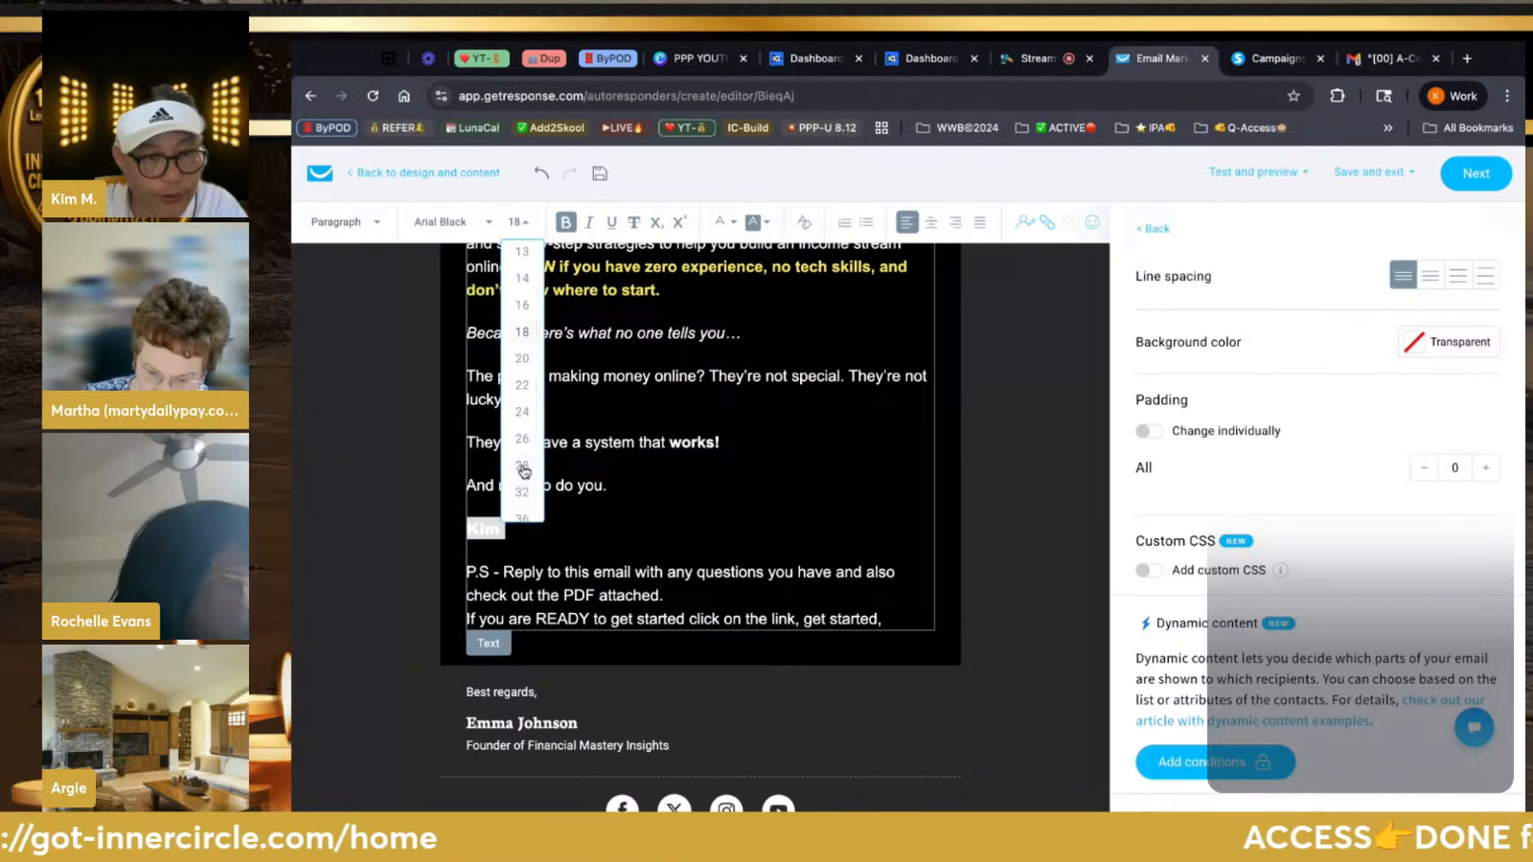
click(569, 539)
Colour the sign-off name yellow
double_click(539, 521)
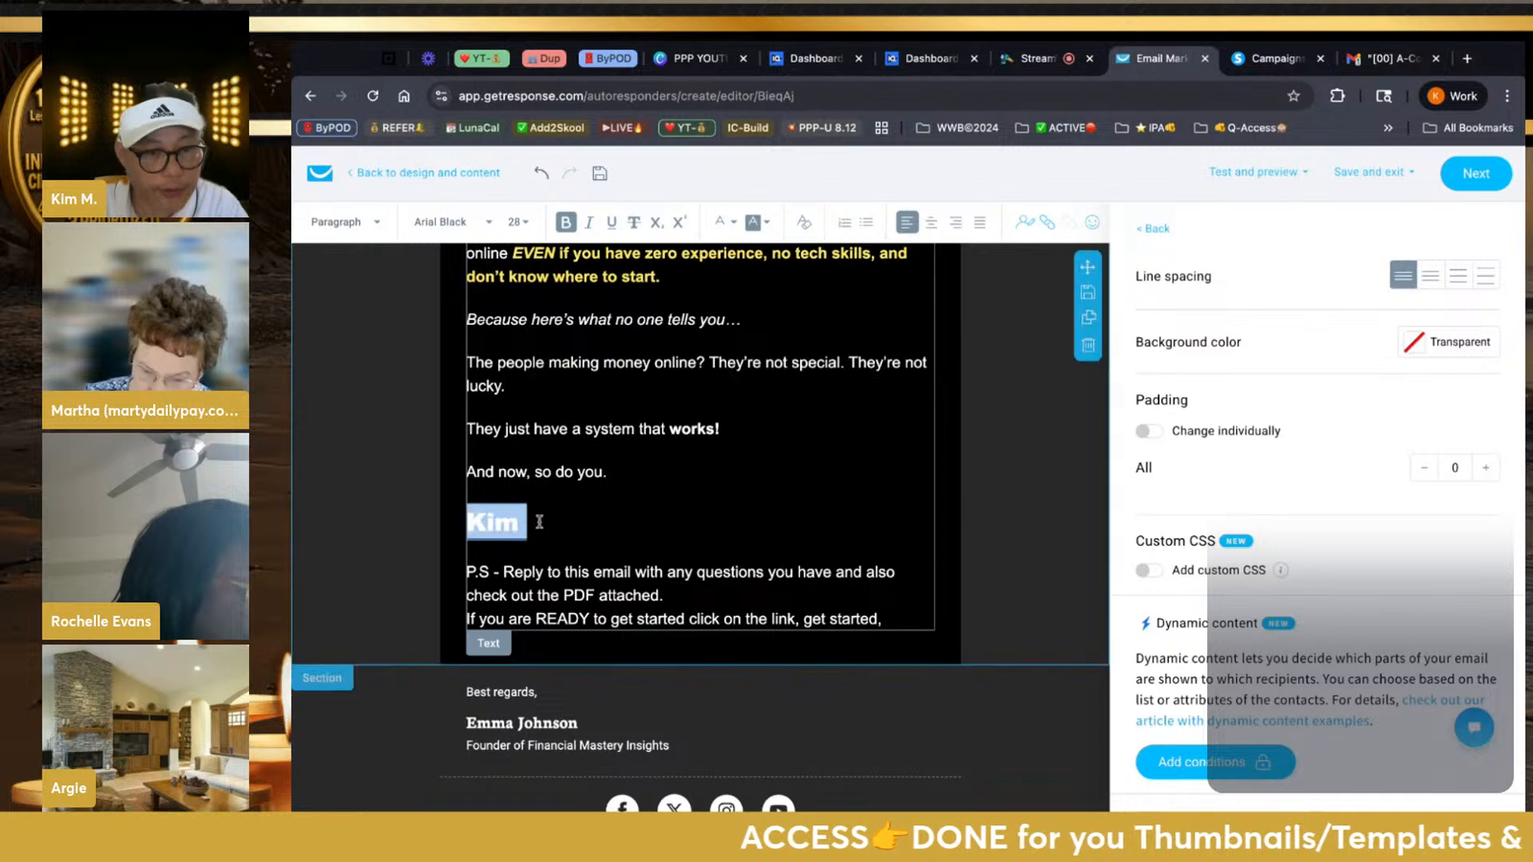
click(726, 222)
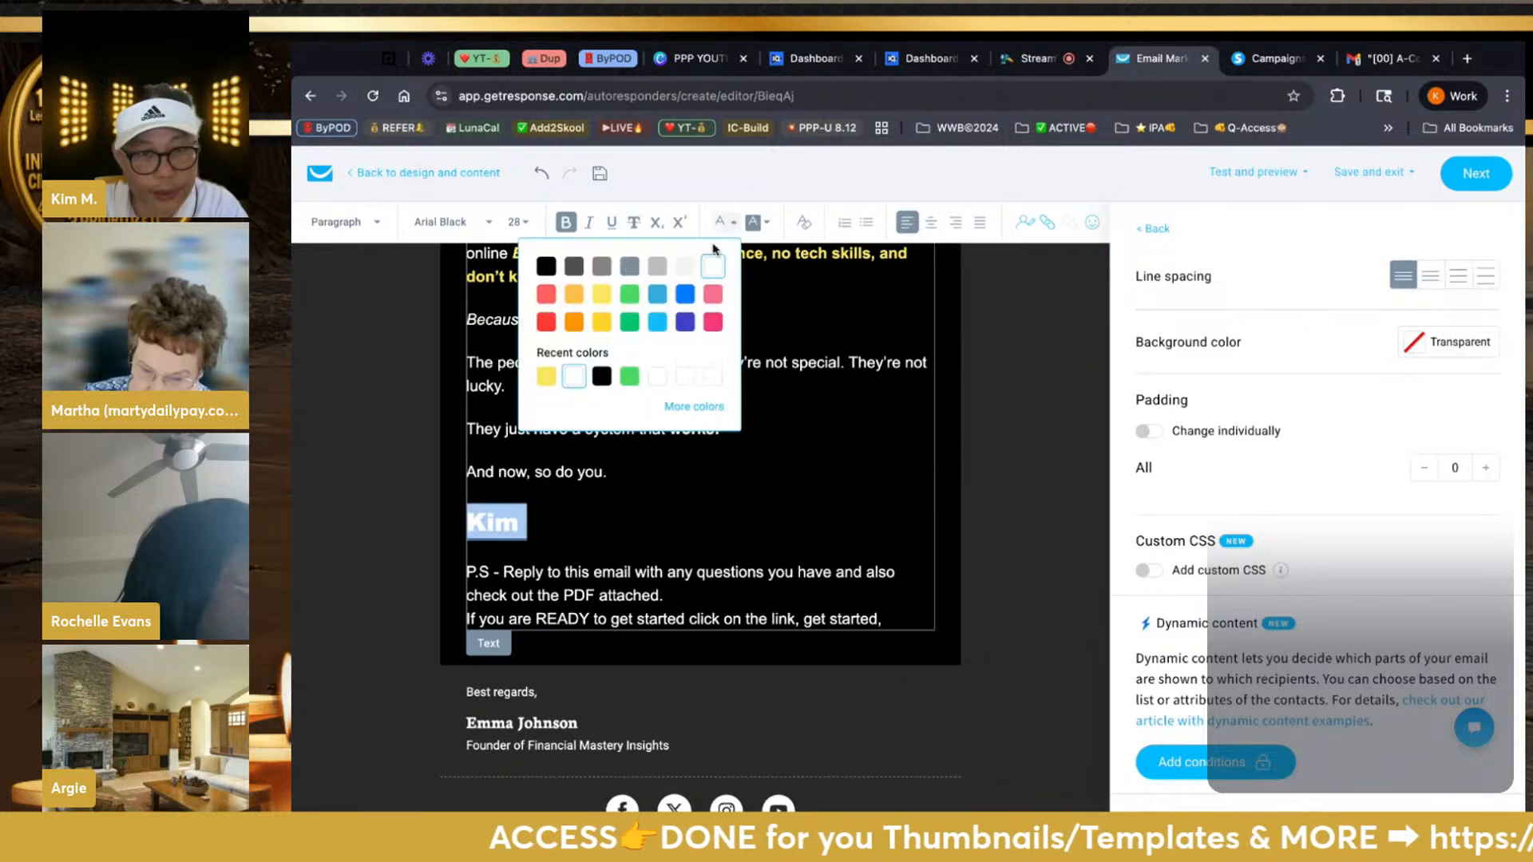
click(603, 295)
click(609, 488)
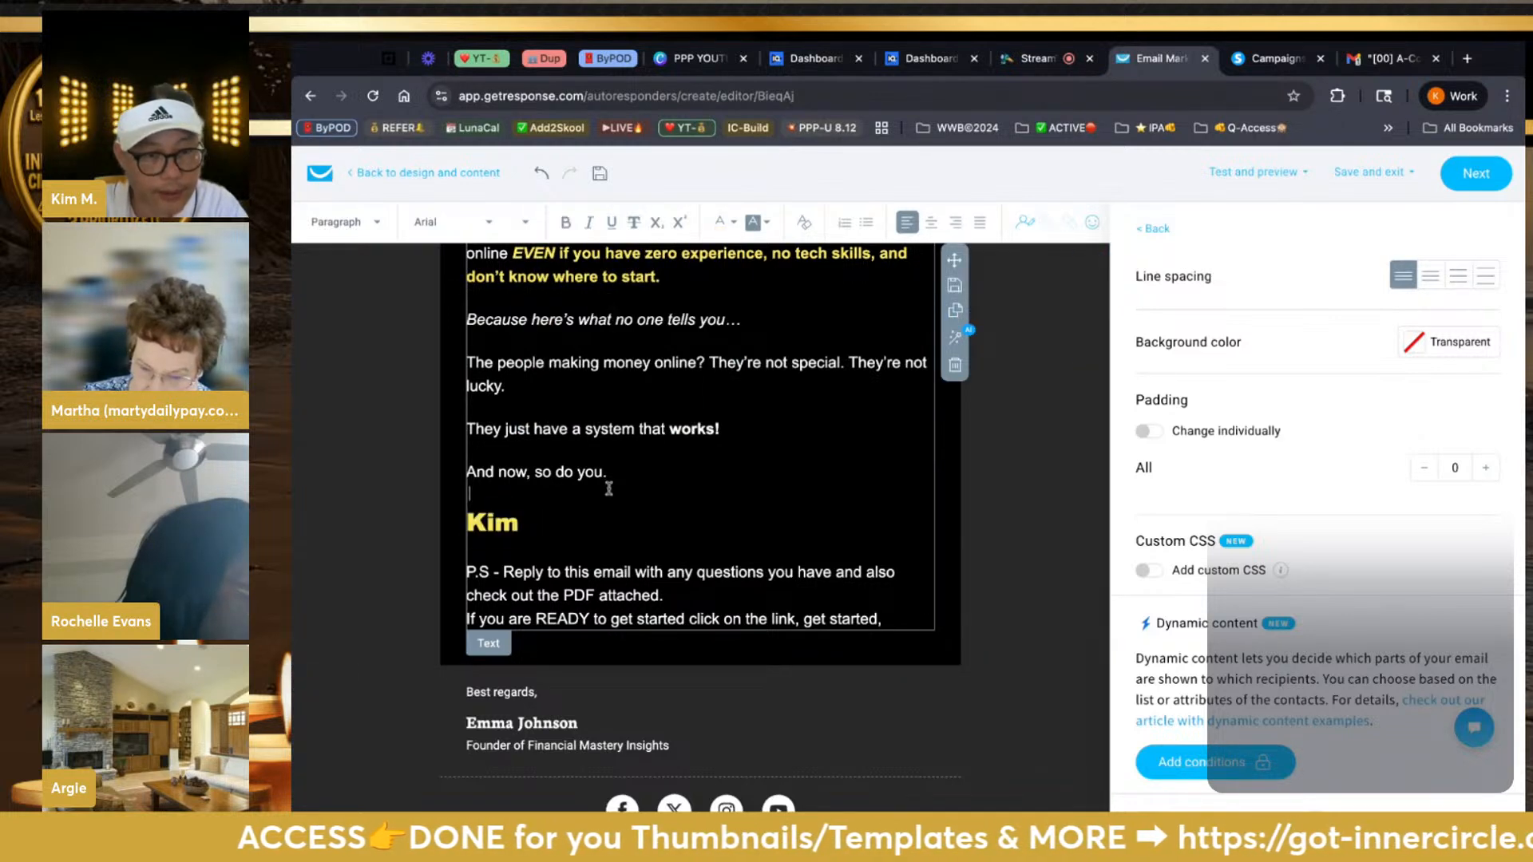
scroll(545, 481, up, 15)
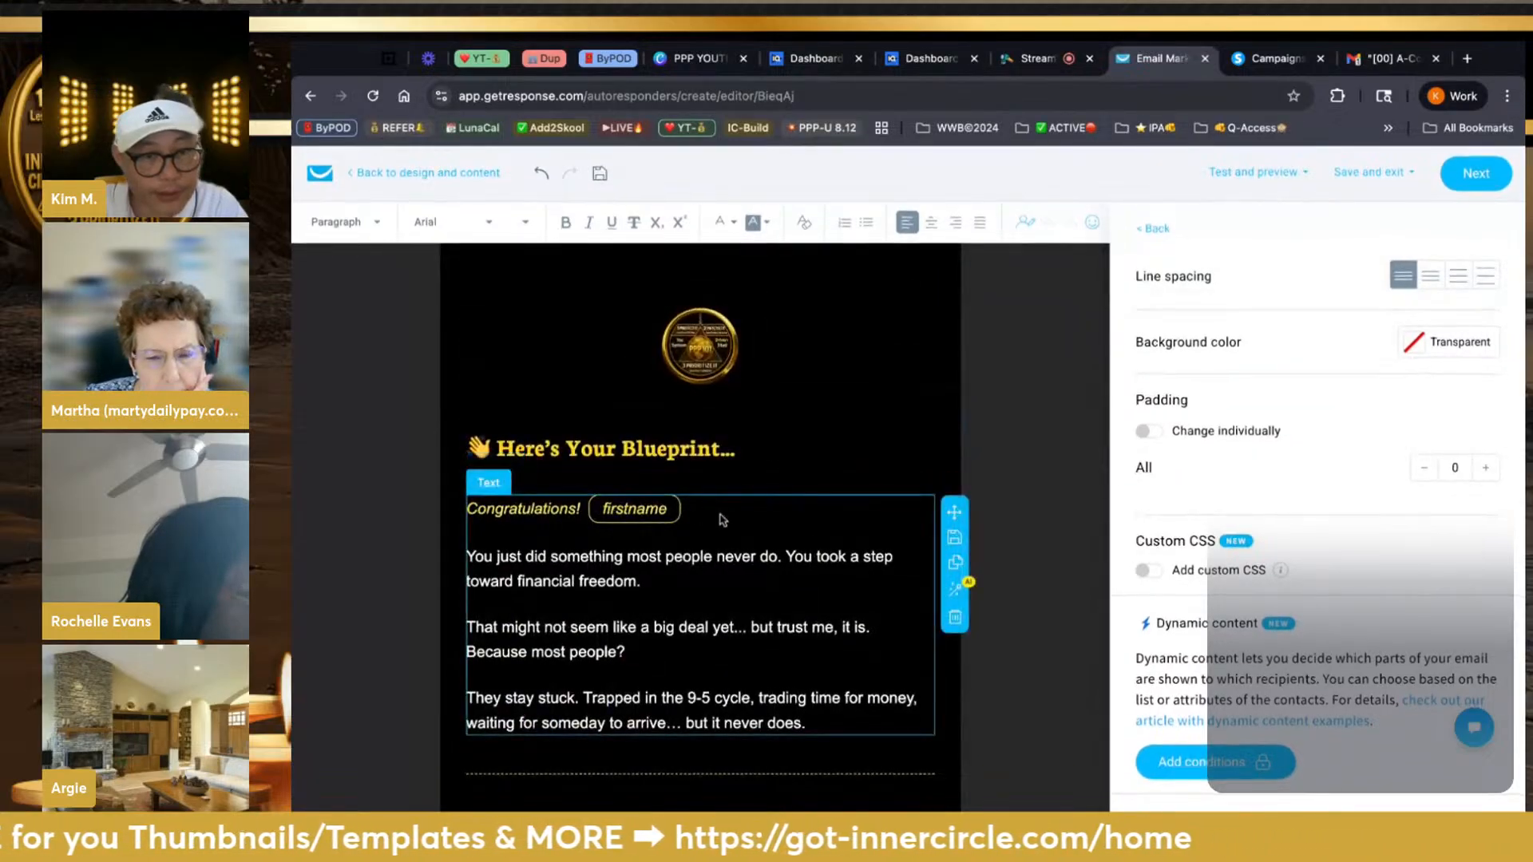
Format the 'Congratulations!' greeting line in Arial Black, size 28
click(470, 511)
key(shift+Right)
key(shift+Right)
key(shift+Right)
key(shift+Right)
key(shift+Right)
key(shift+Right)
key(shift+Right)
key(shift+Right)
key(shift+Right)
key(shift+Right)
key(shift+Right)
key(shift+Right)
key(shift+Right)
key(shift+Right)
key(shift+Right)
key(shift+Right)
key(shift+Right)
key(shift+Right)
key(shift+Right)
key(shift+Right)
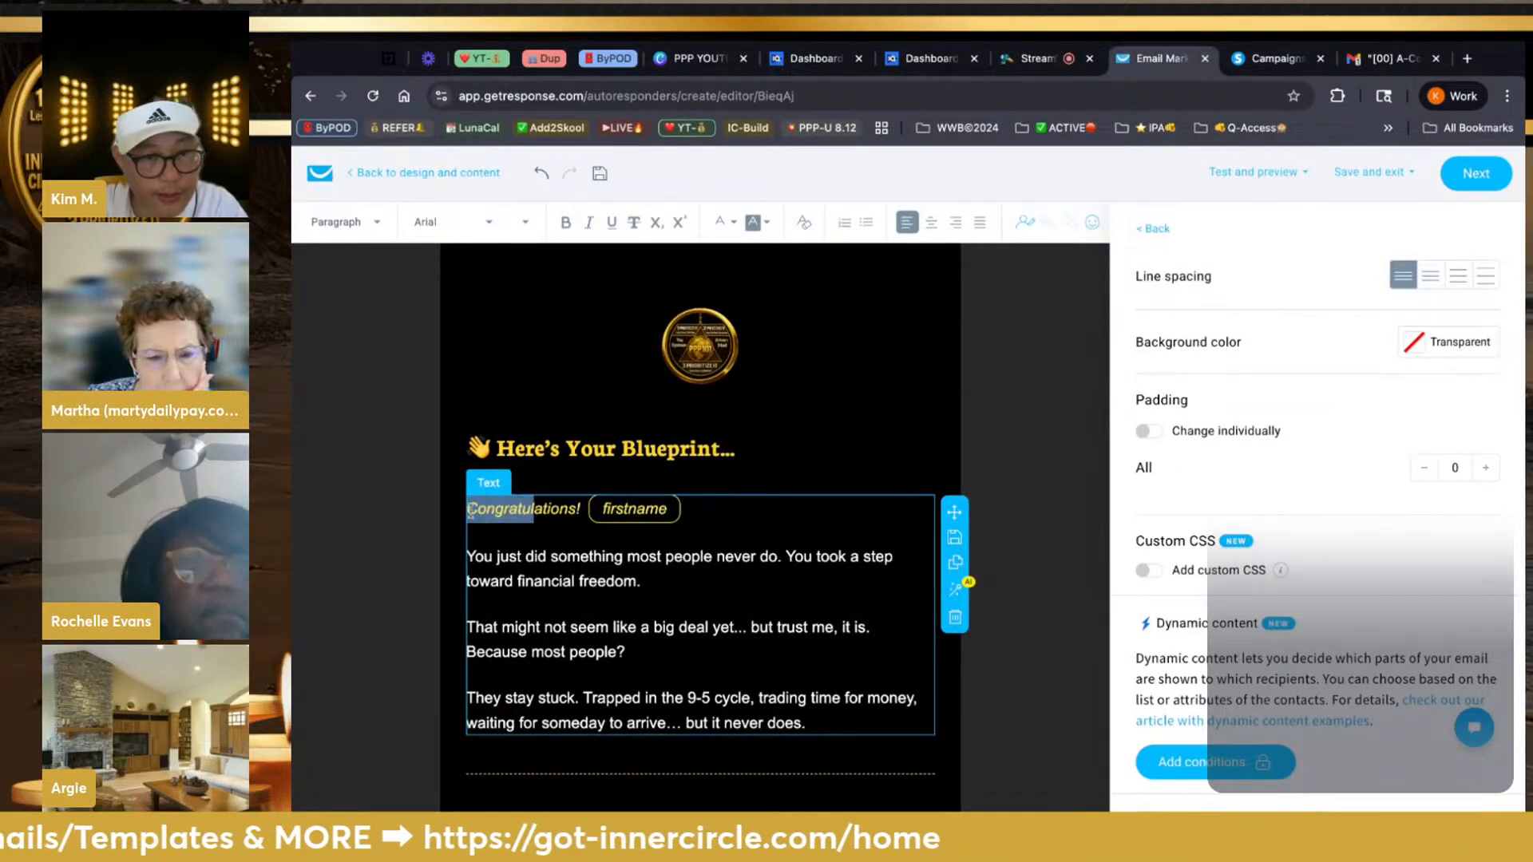
click(487, 222)
scroll(470, 309, up, 5)
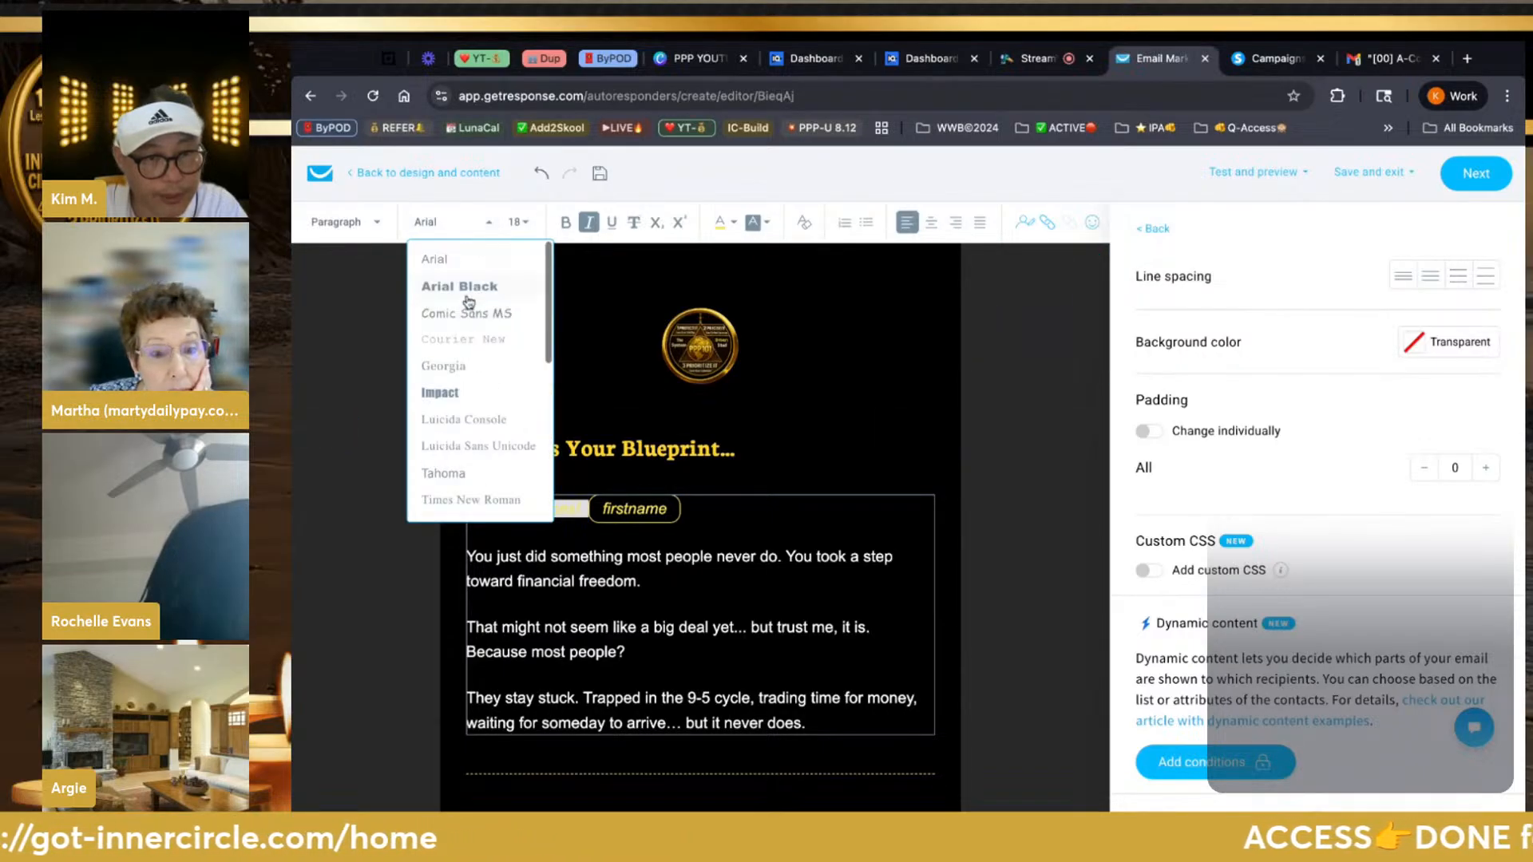
click(469, 286)
click(518, 221)
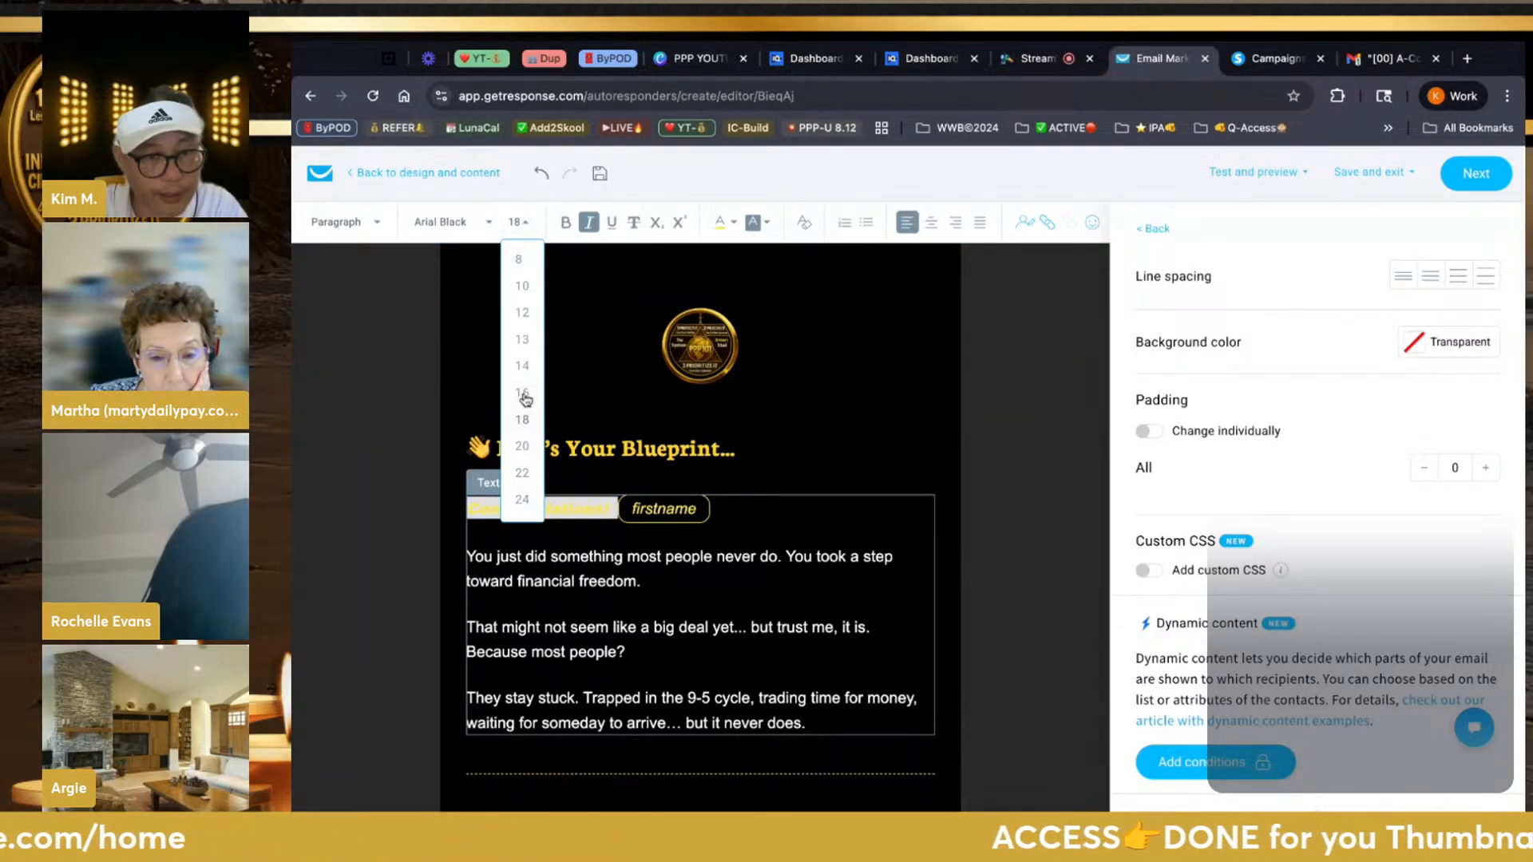
scroll(524, 399, down, 2)
click(524, 449)
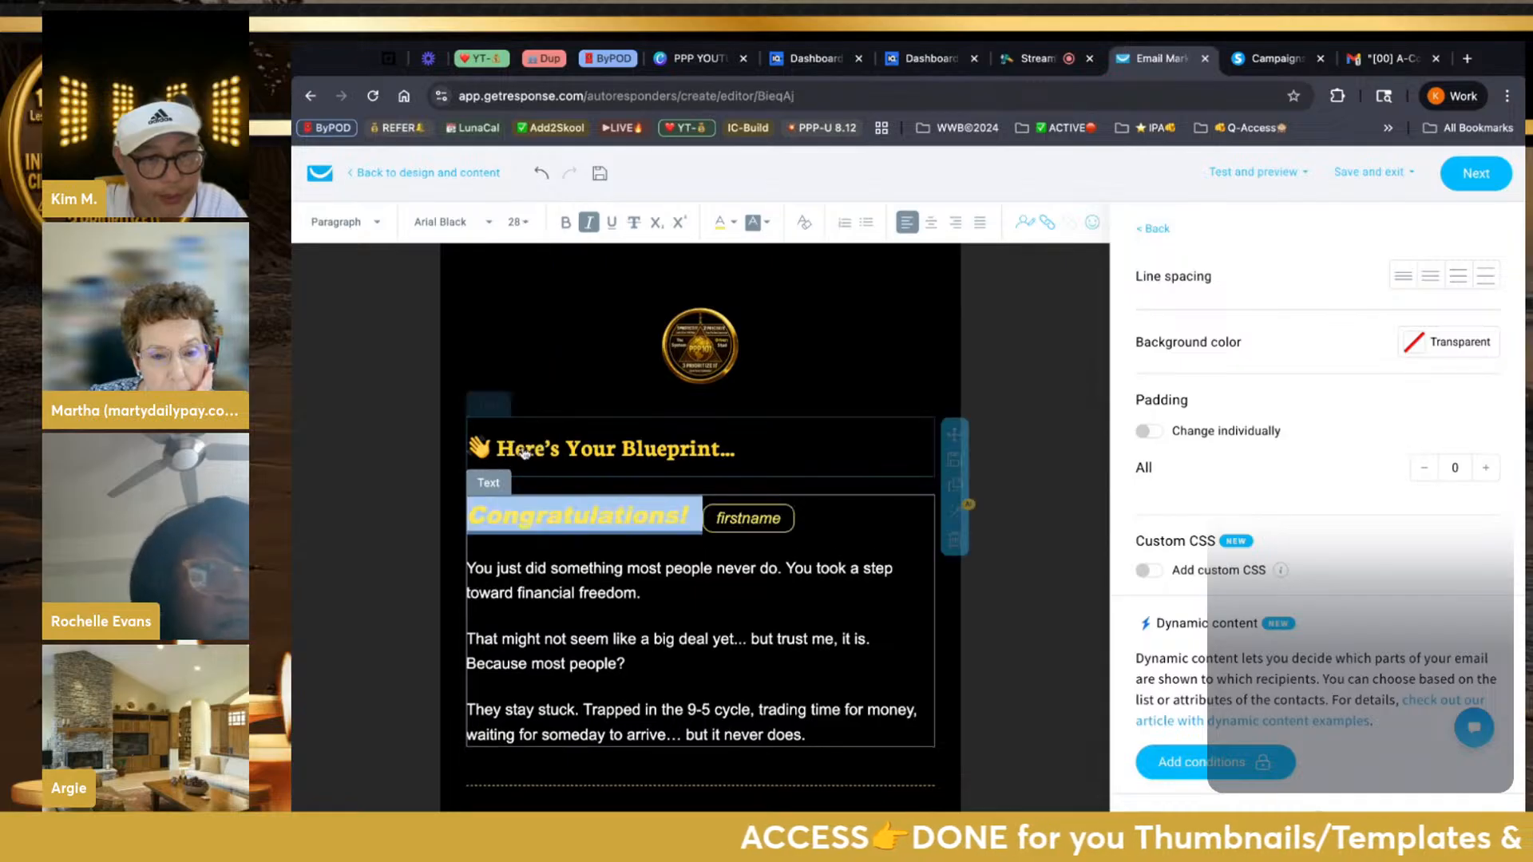
click(580, 664)
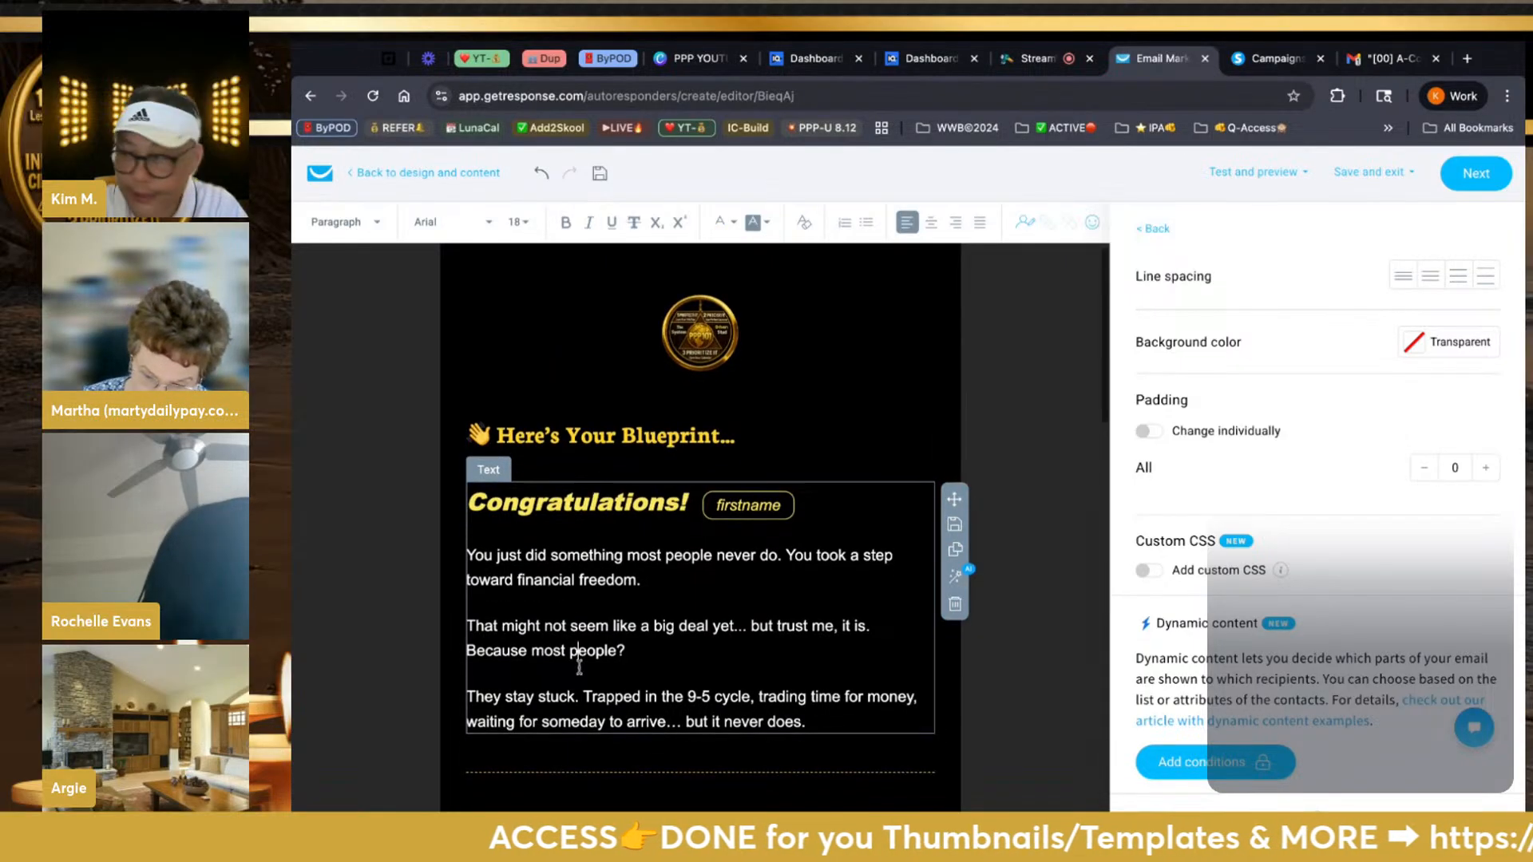
scroll(580, 665, down, 10)
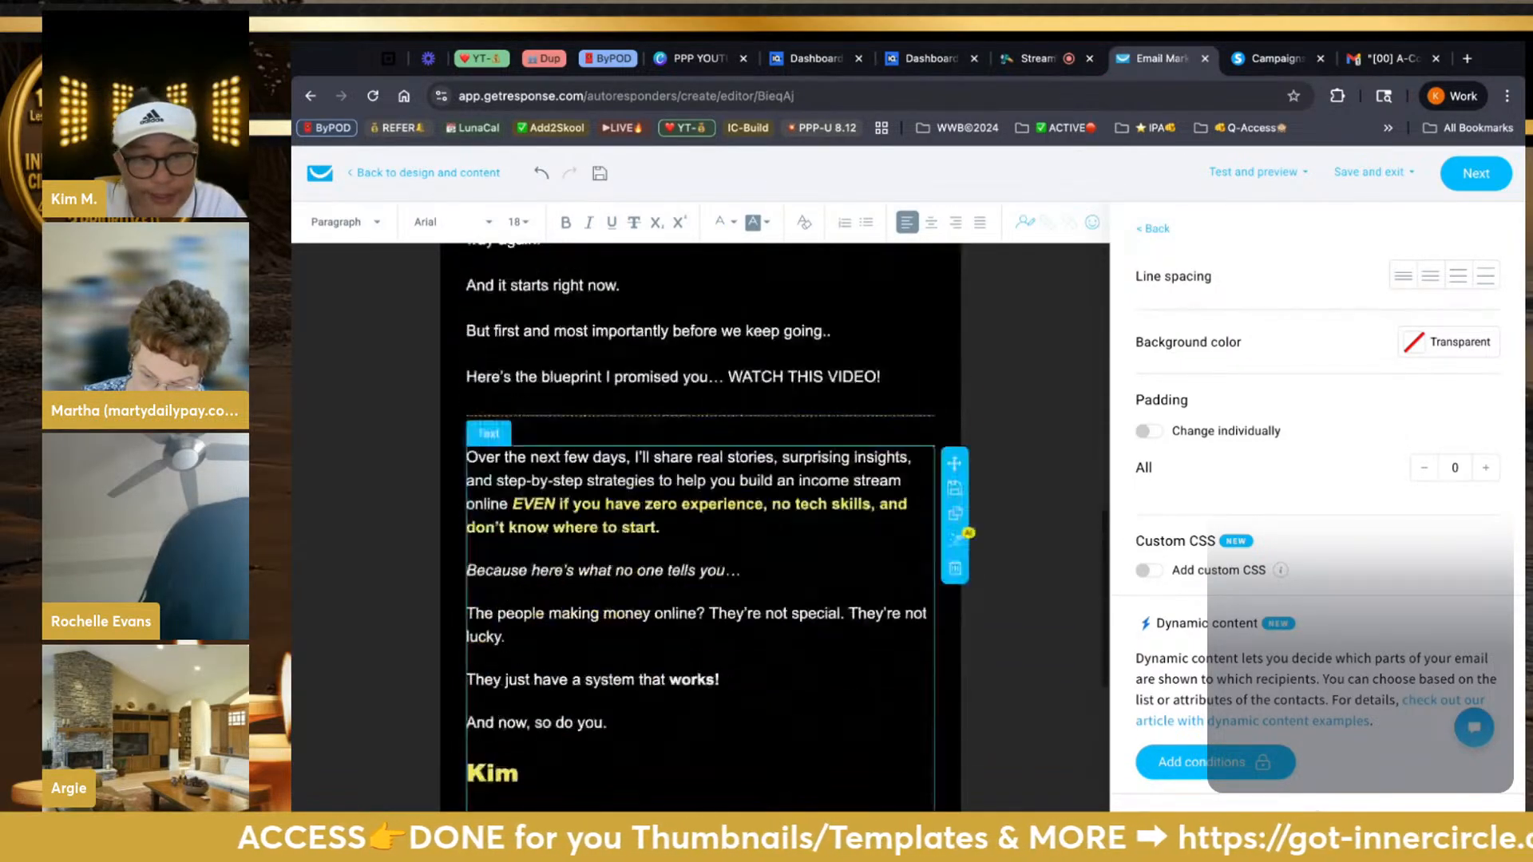
scroll(700, 527, down, 4)
scroll(700, 663, down, 1)
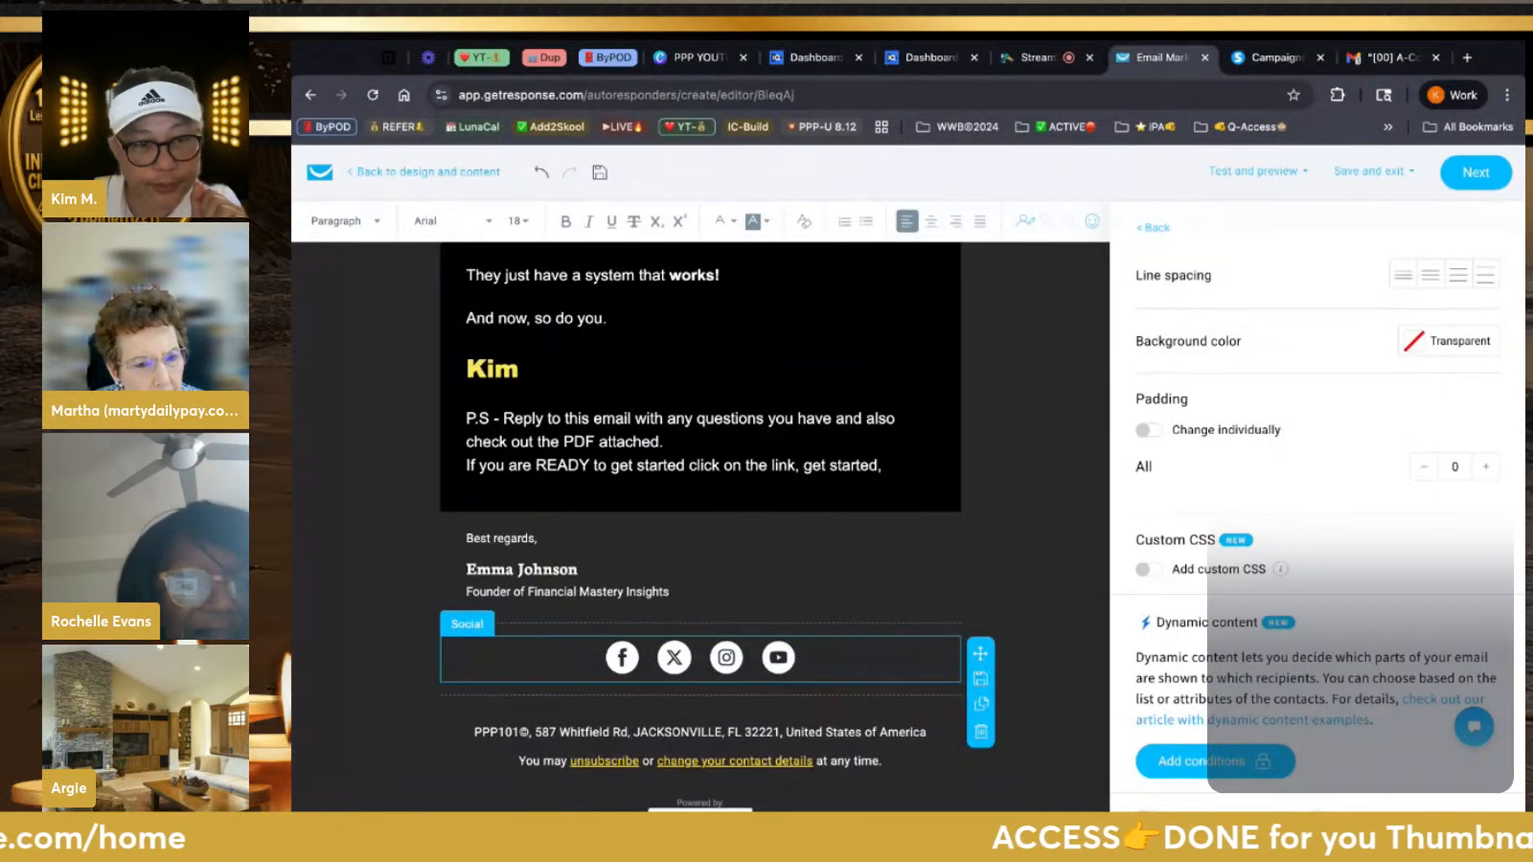
Delete the Best regards, signer's name and Founder title blocks
click(563, 553)
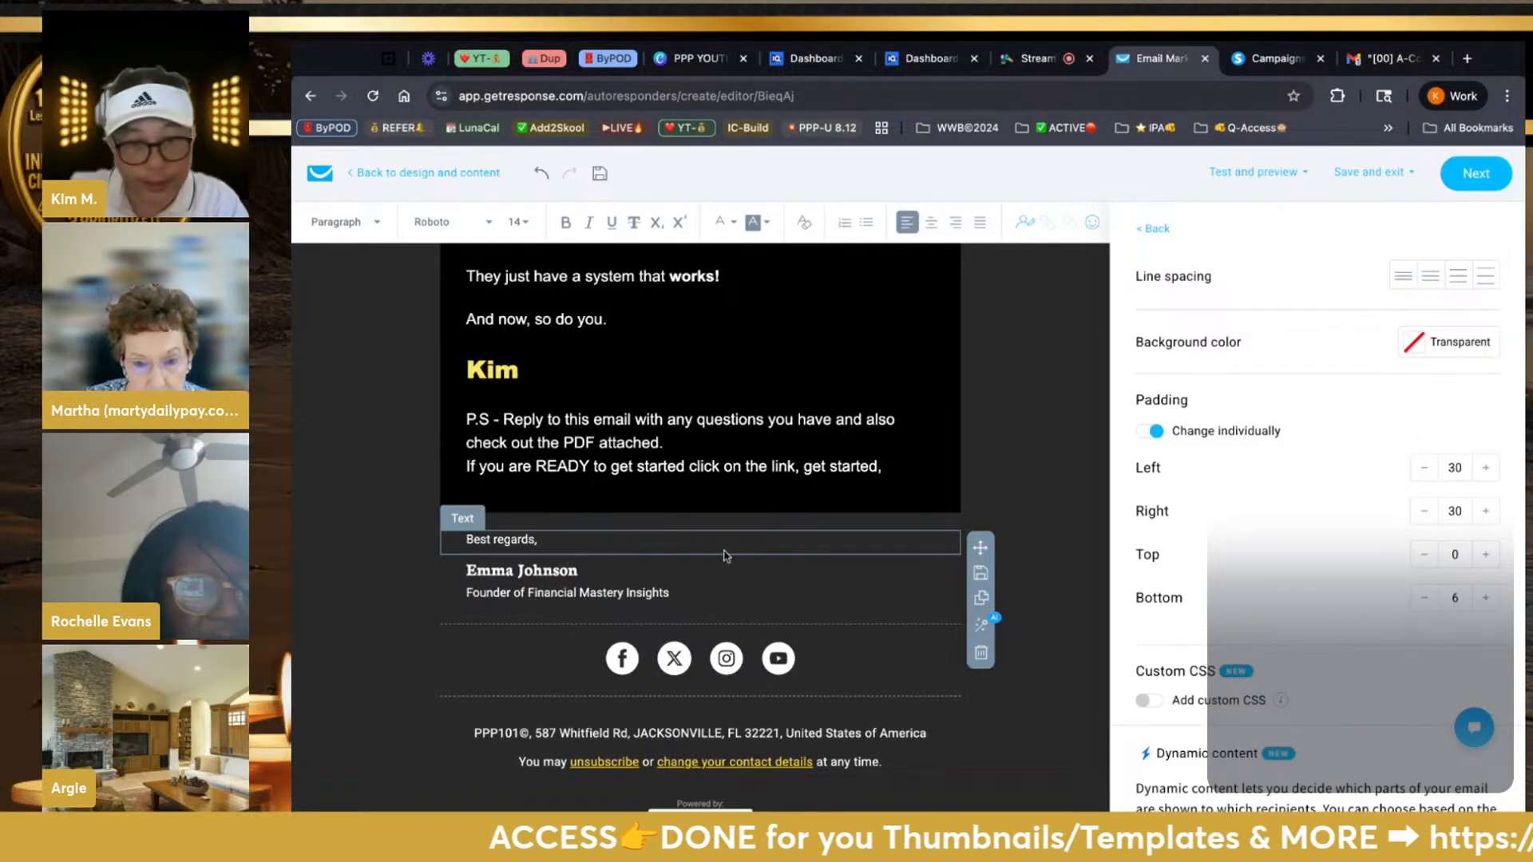
click(981, 654)
click(807, 543)
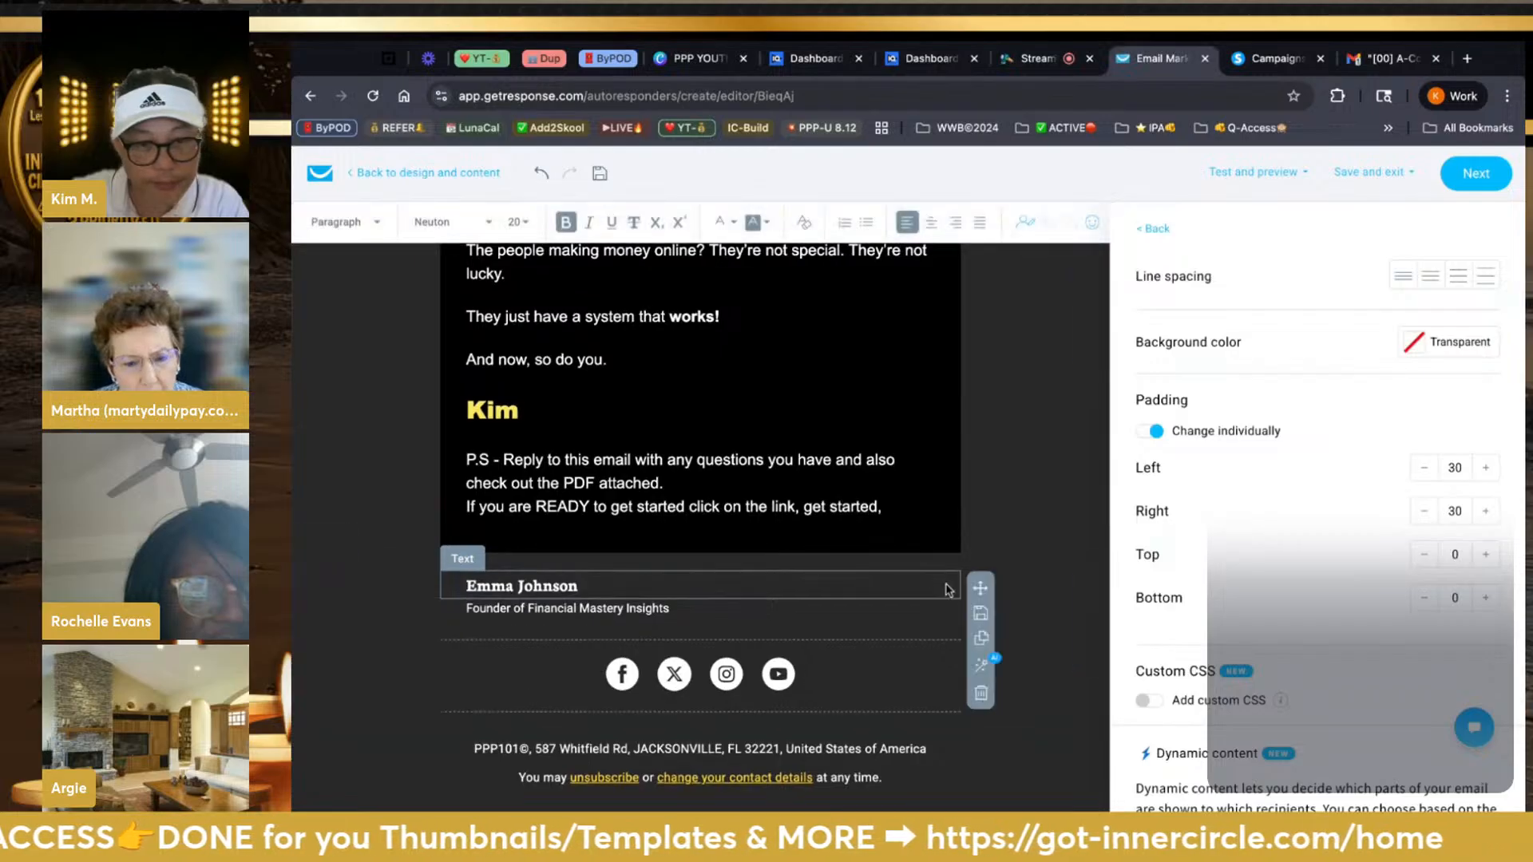
click(979, 696)
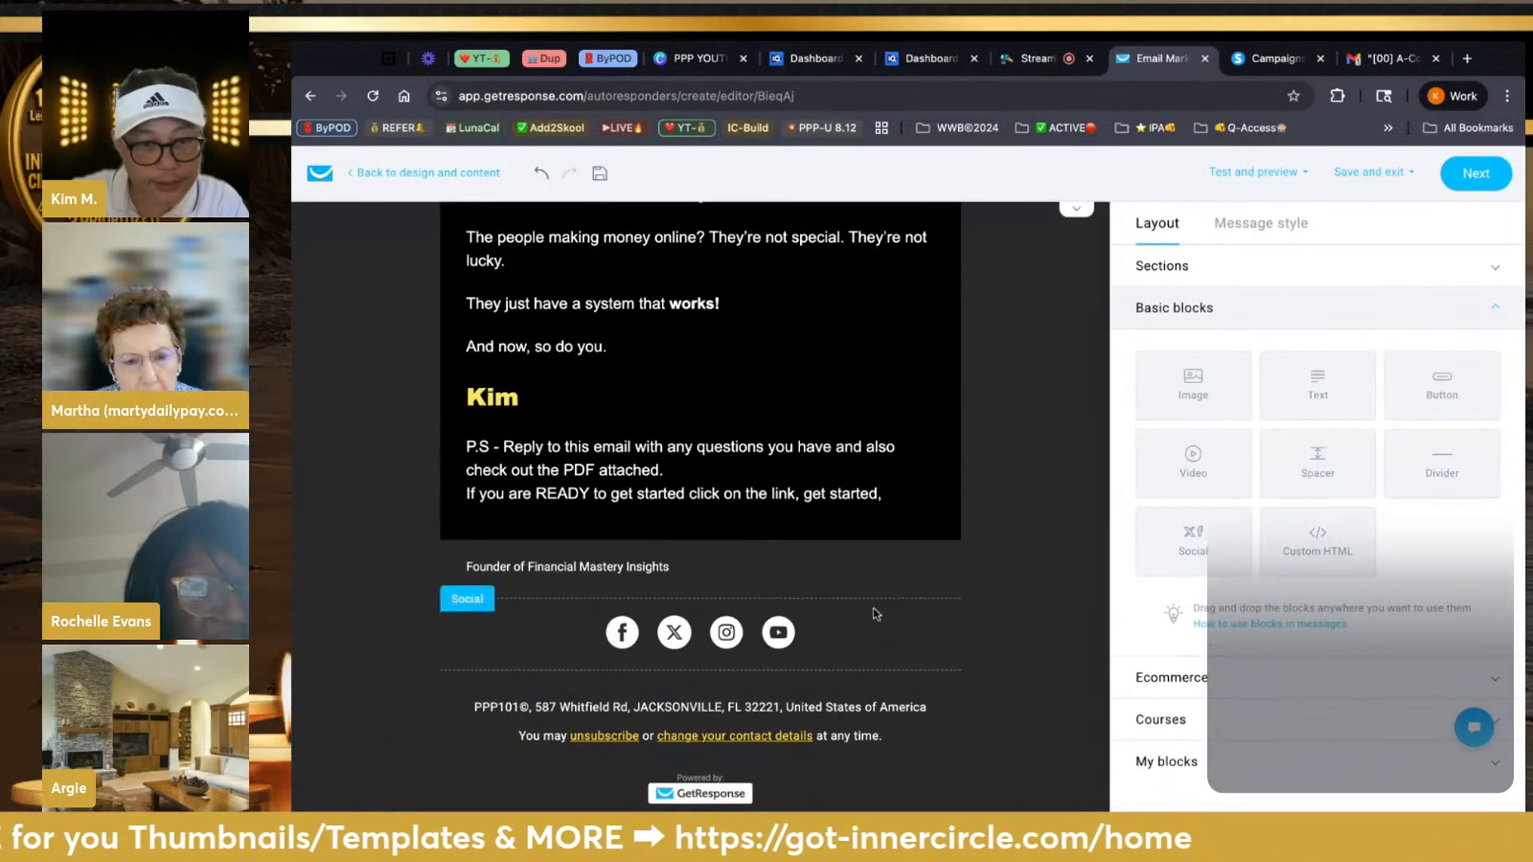
click(881, 577)
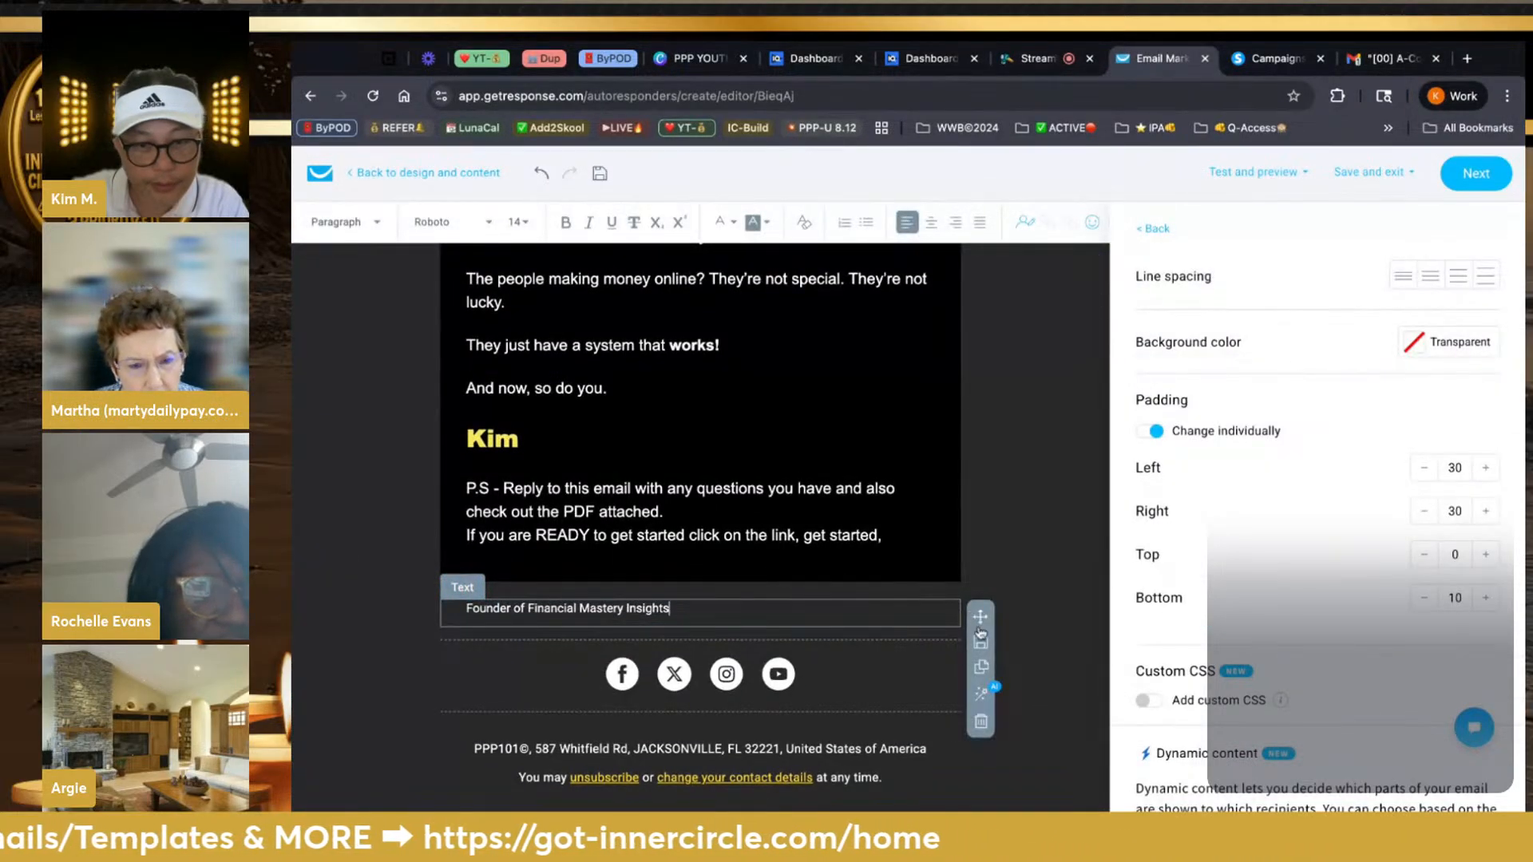
click(979, 722)
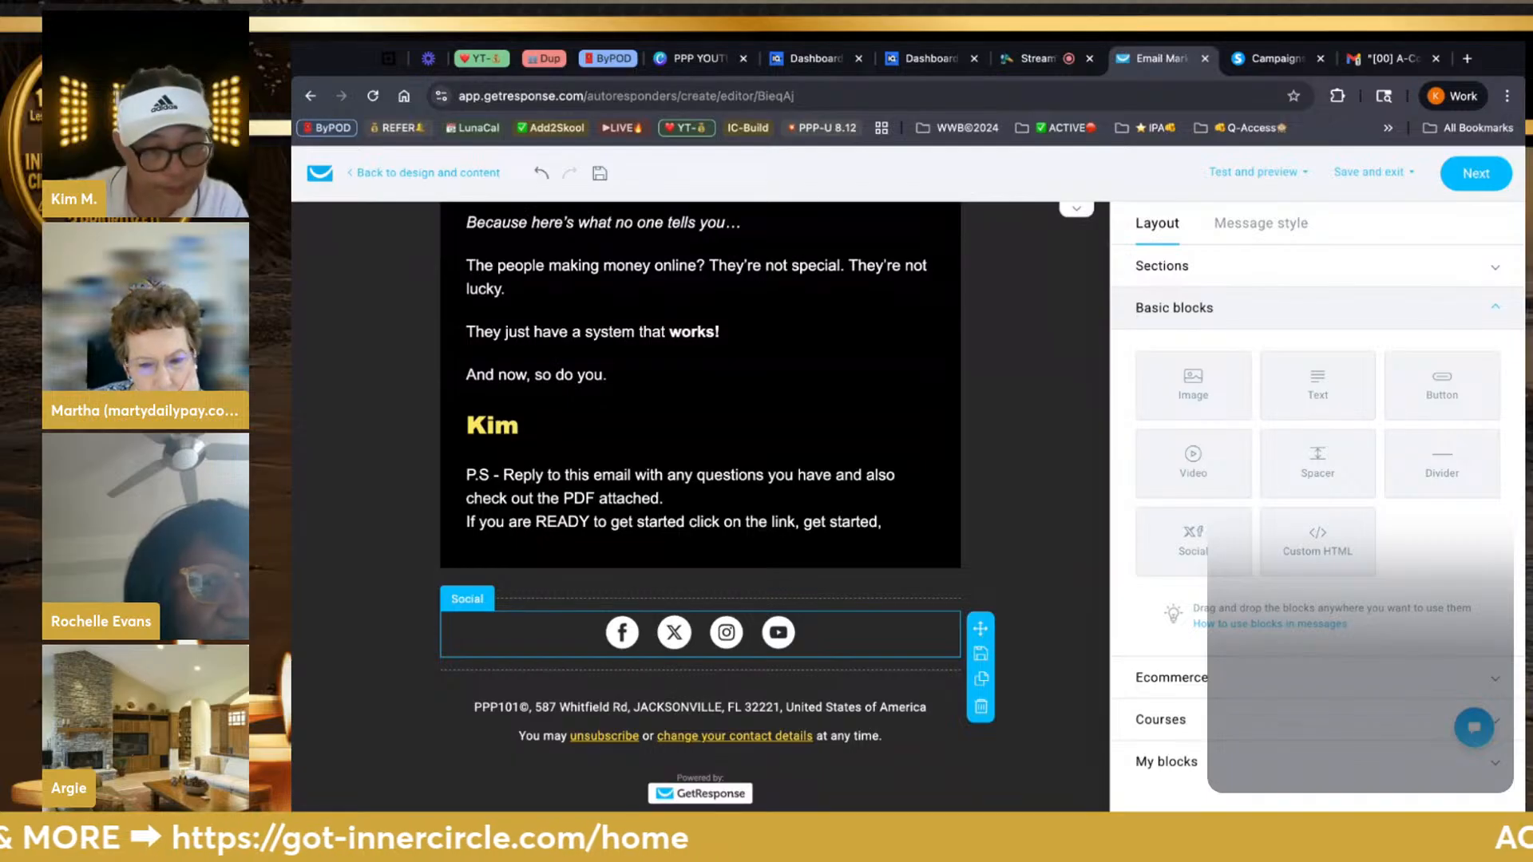
Show the link settings of the social icons block
click(912, 594)
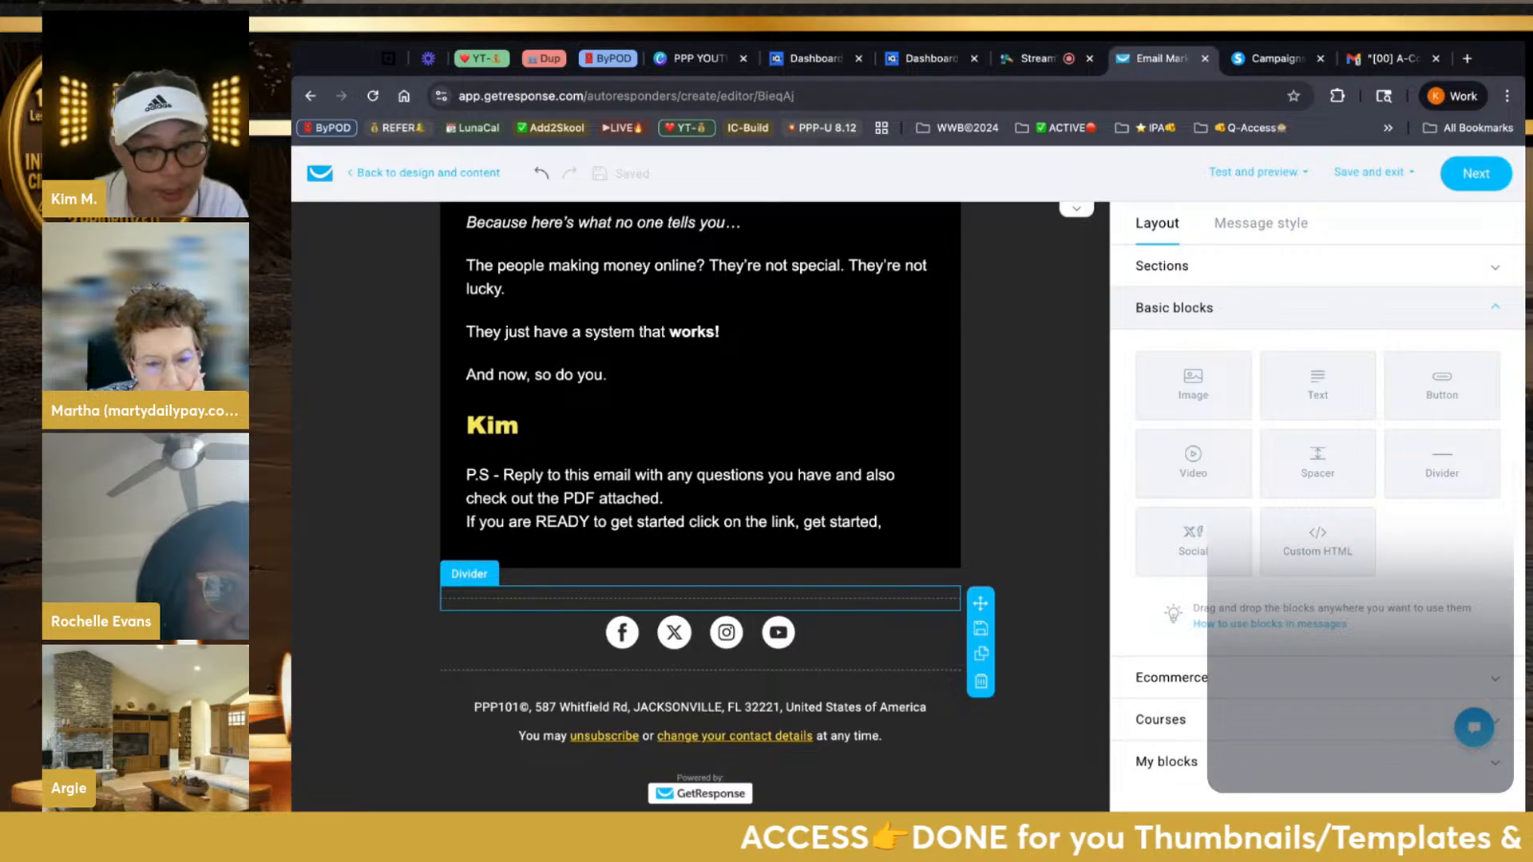
click(725, 632)
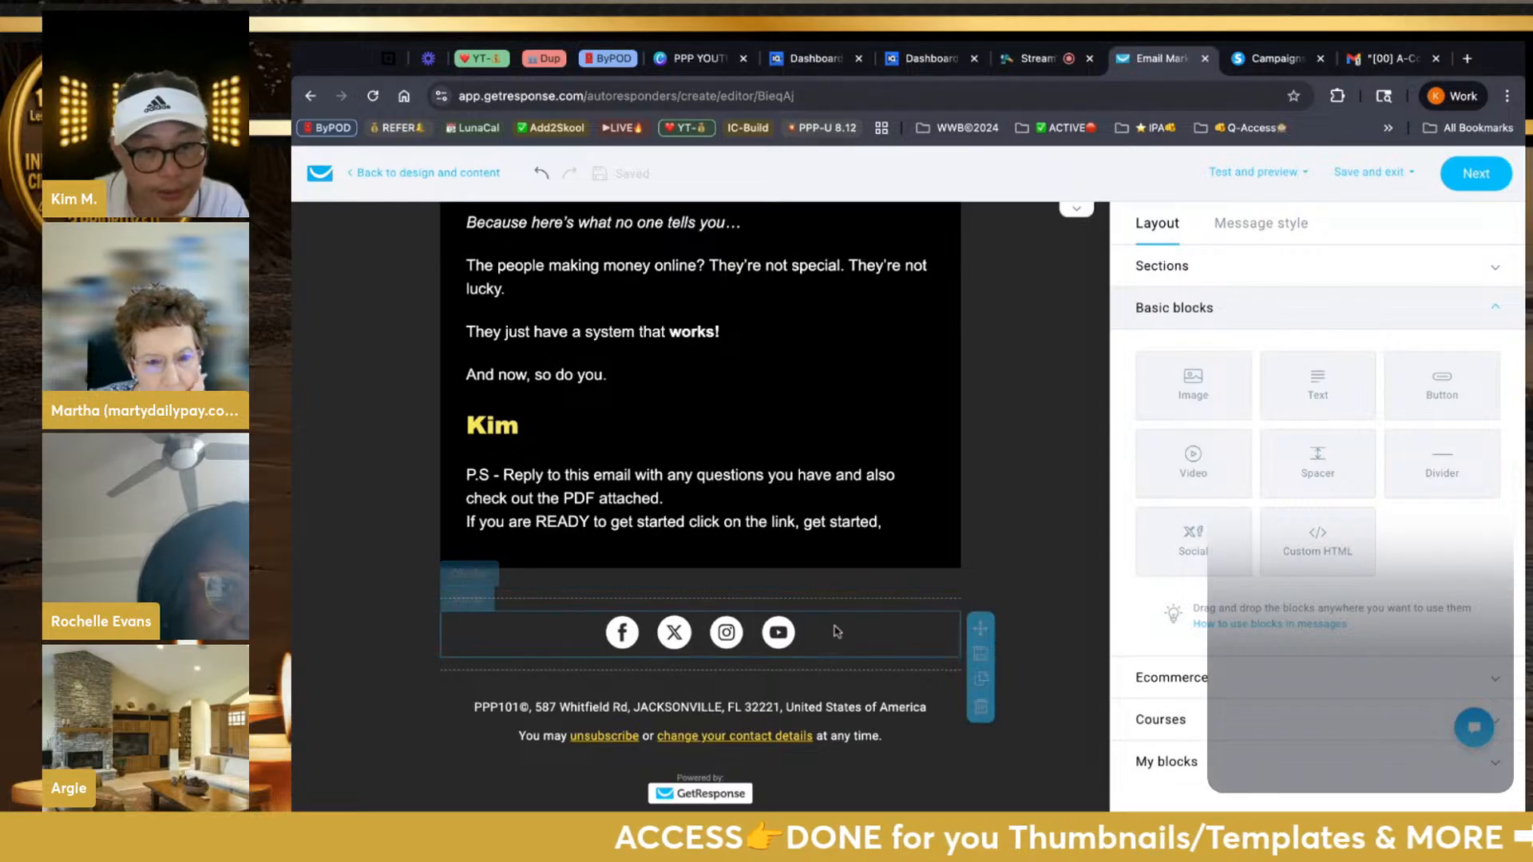
click(630, 643)
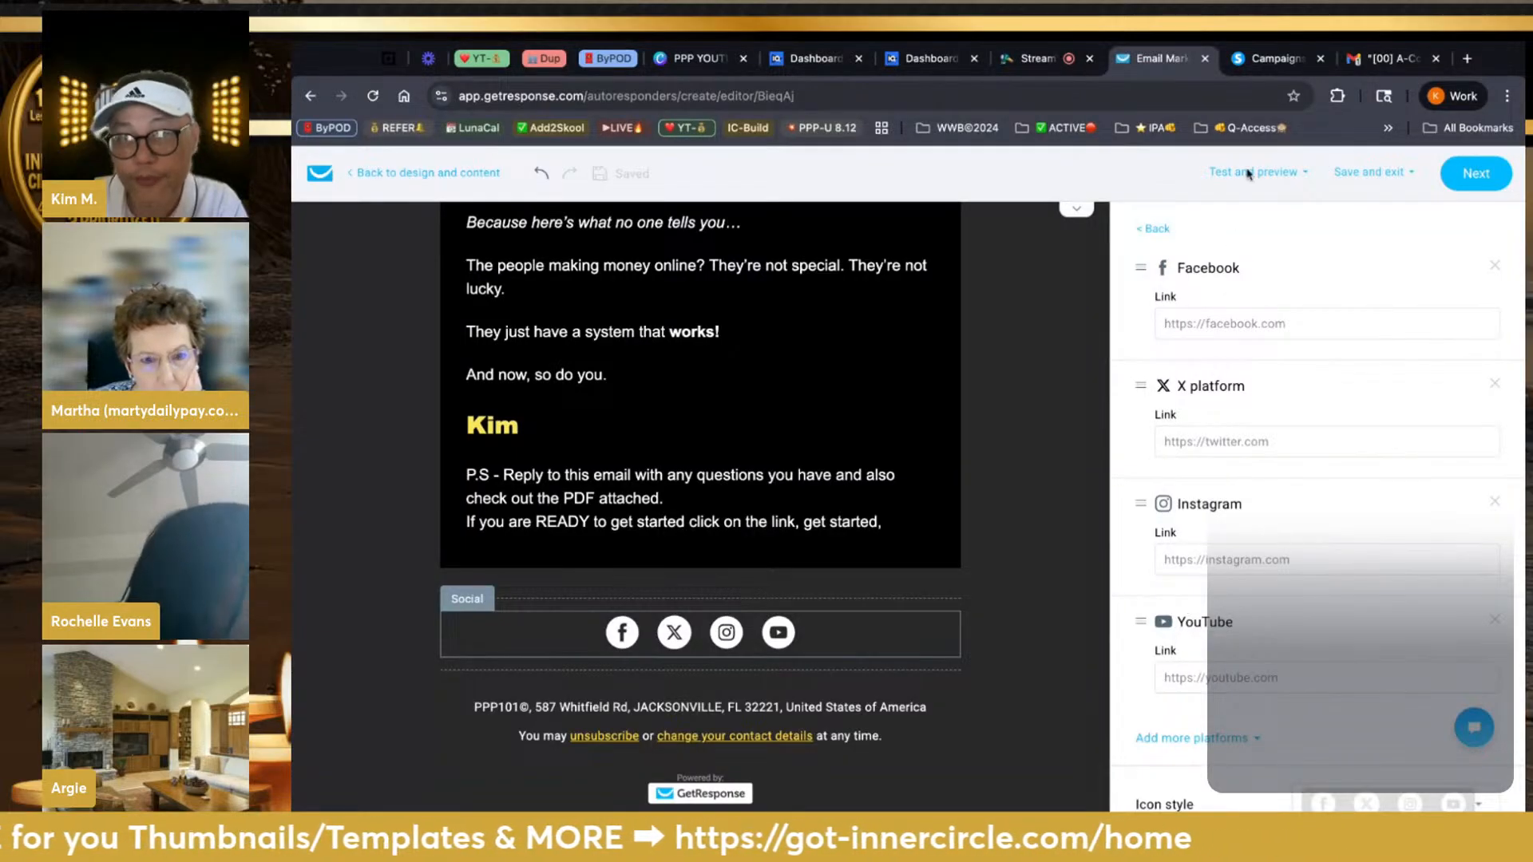
Load the Facebook profile in a new tab and copy its web address
click(1466, 59)
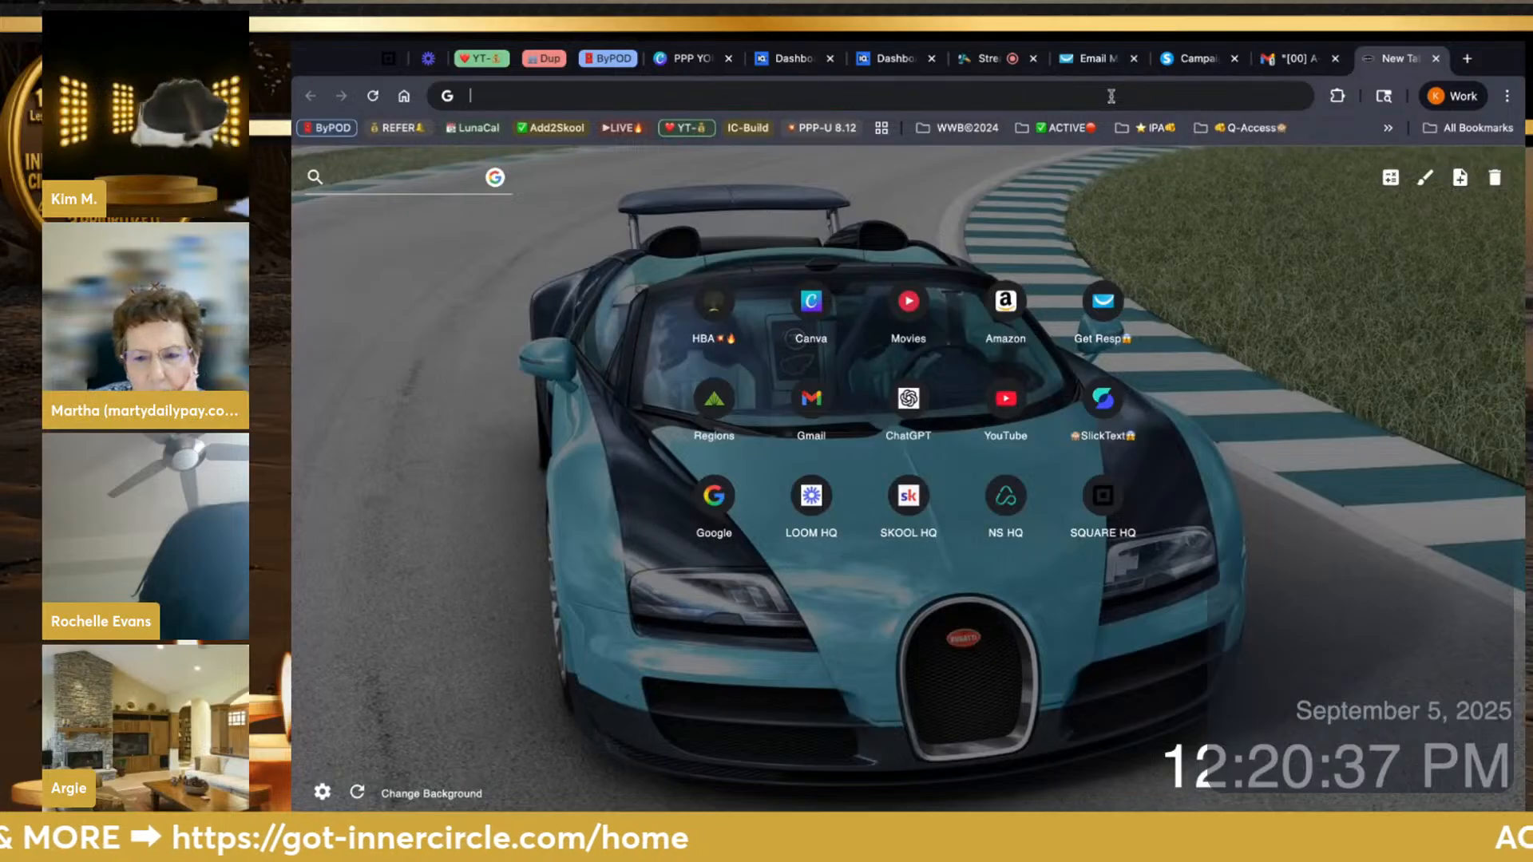
text(faceb)
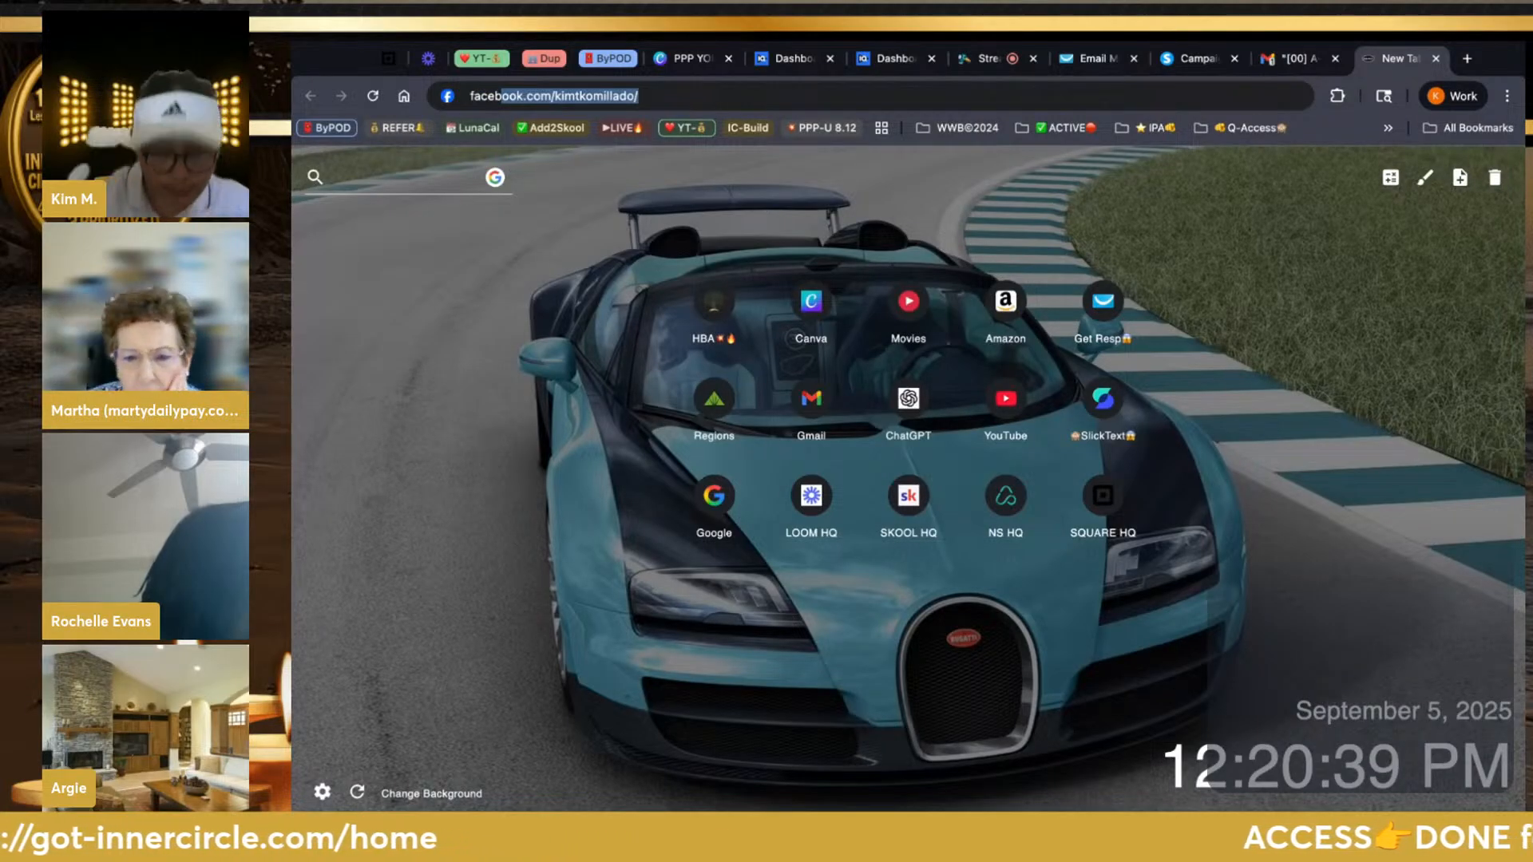
key(Return)
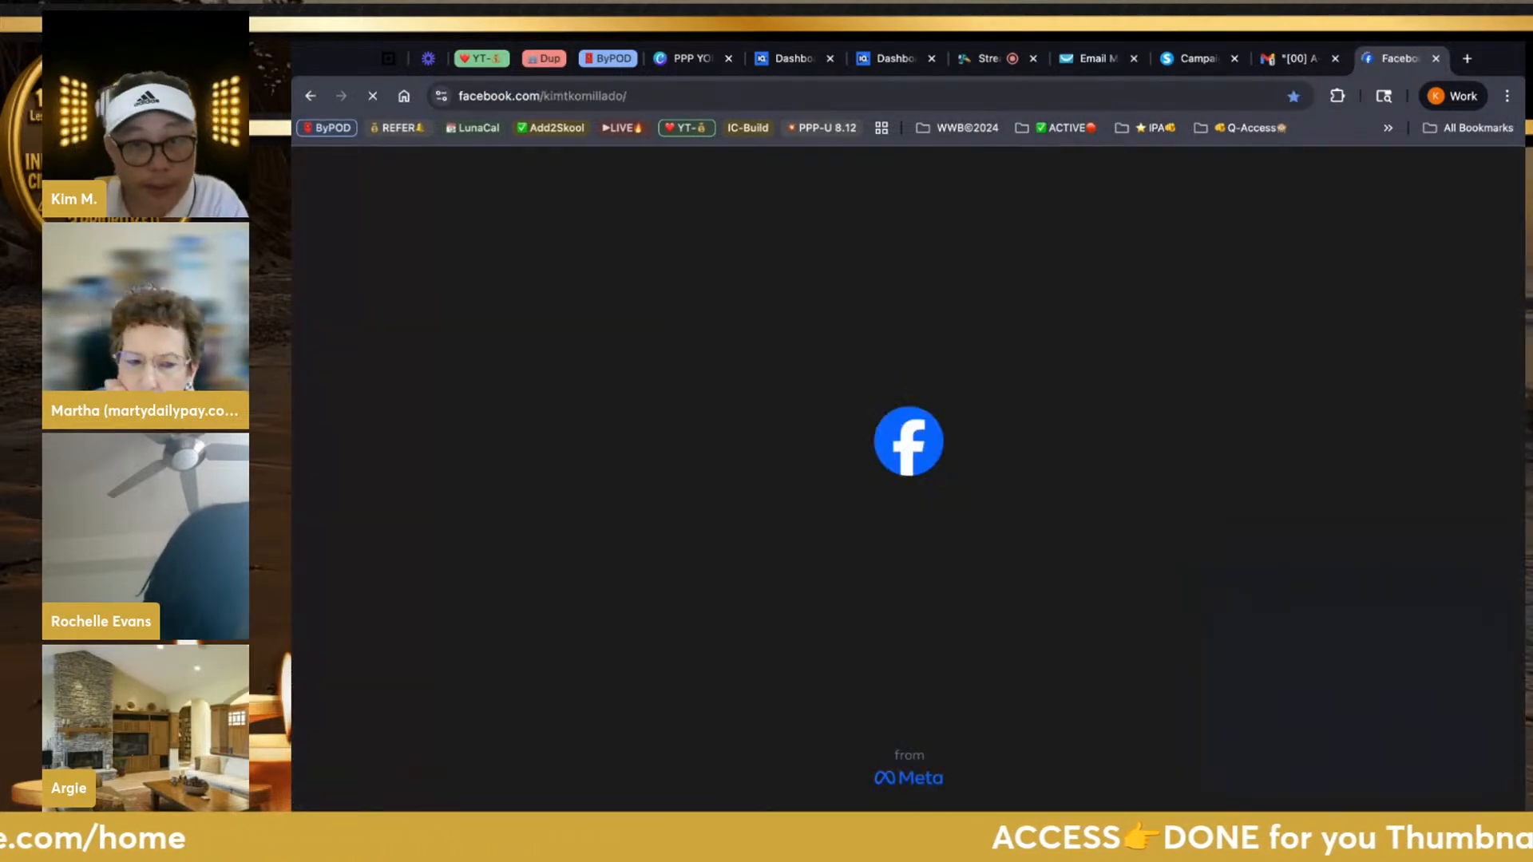
scroll(1196, 226, down, 4)
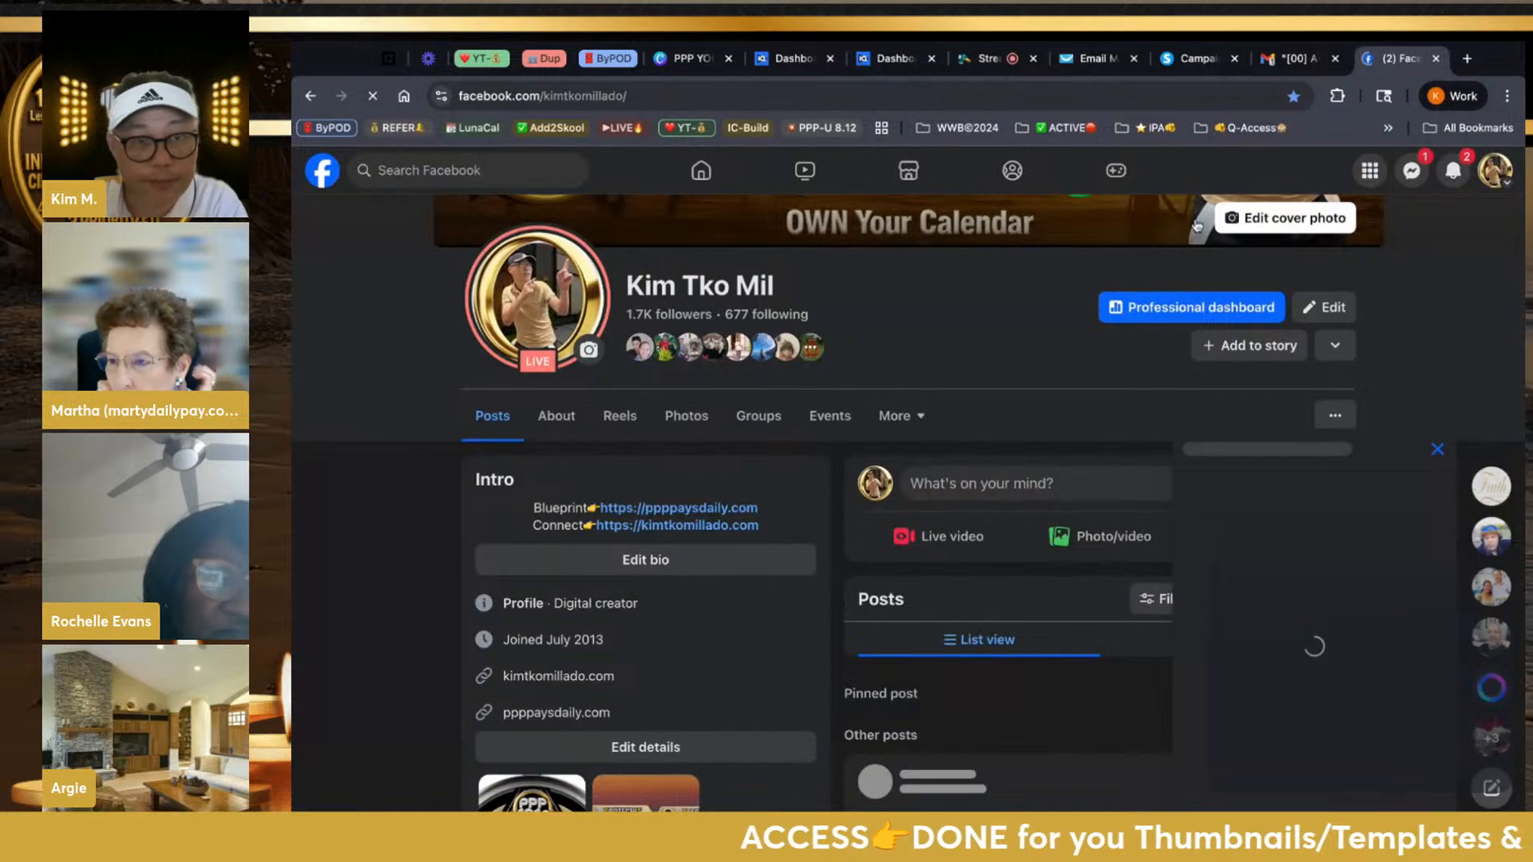
click(584, 97)
key(ctrl+c)
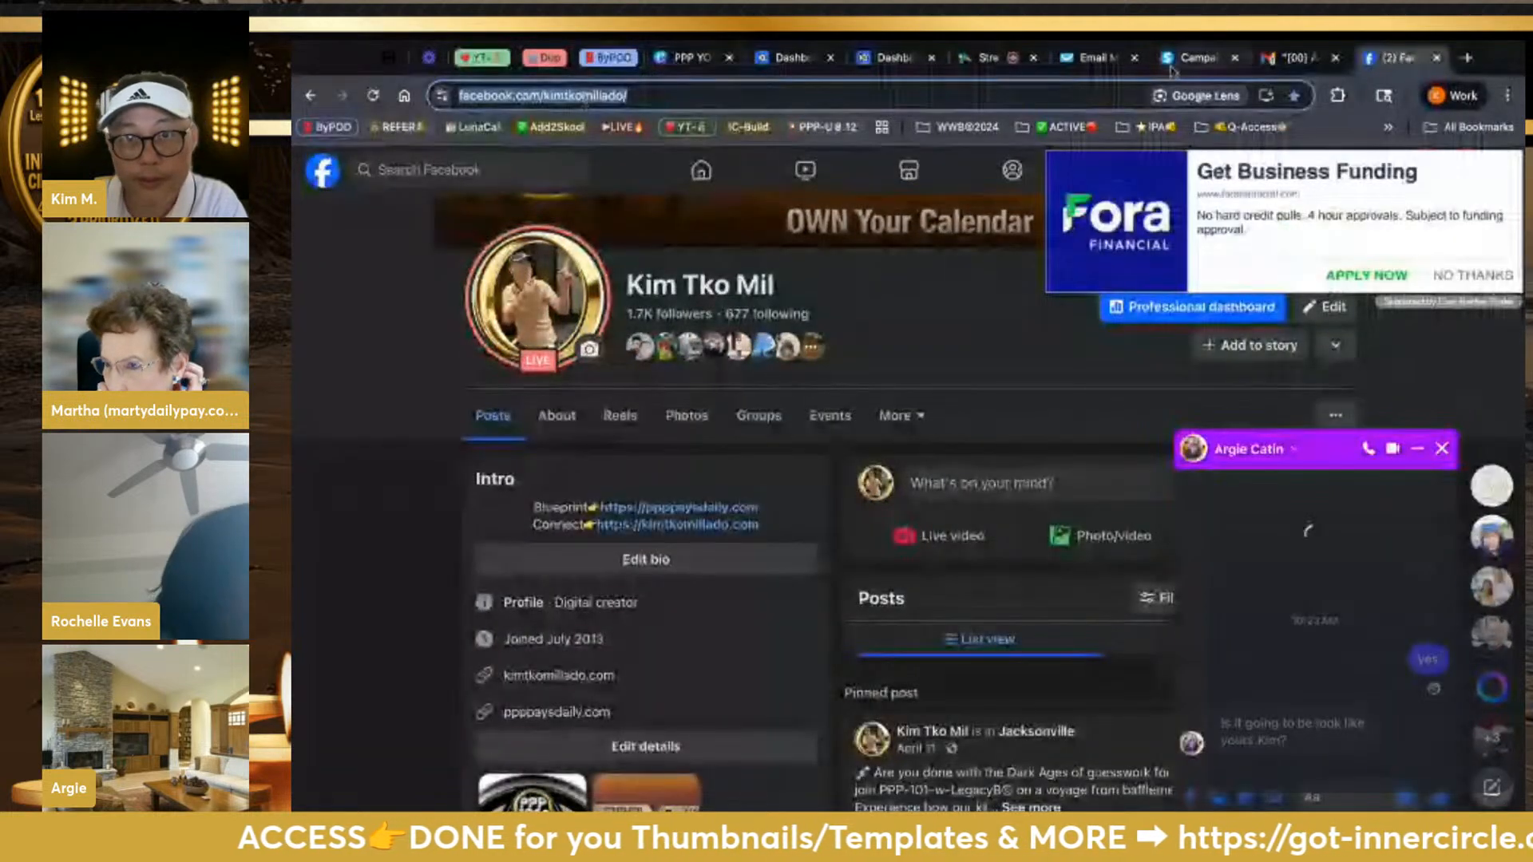
click(1110, 59)
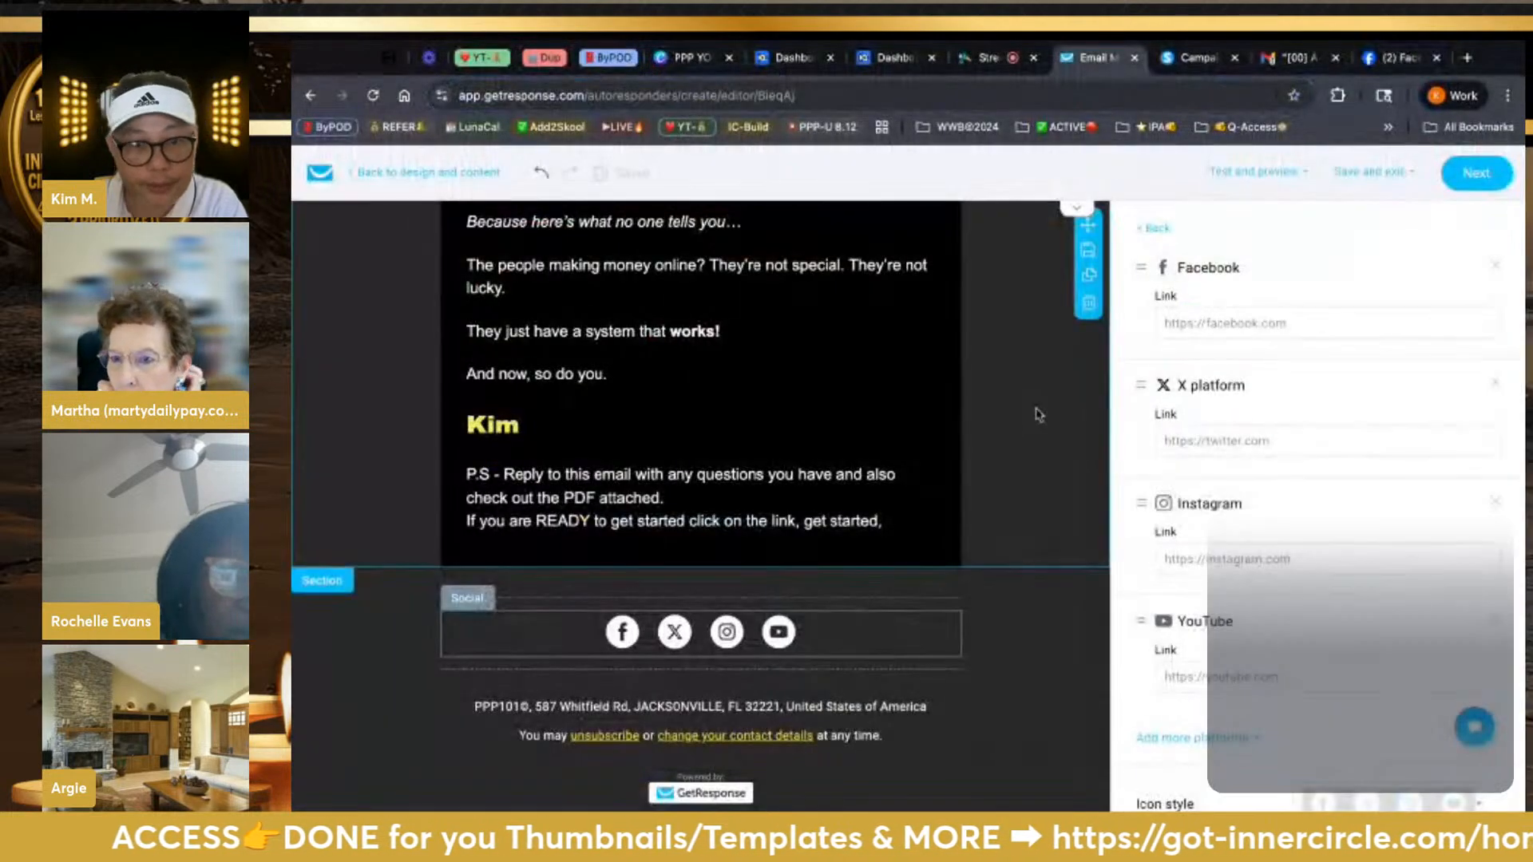
Paste the Facebook profile address into the Facebook icon's link and remove the X icon
click(1247, 325)
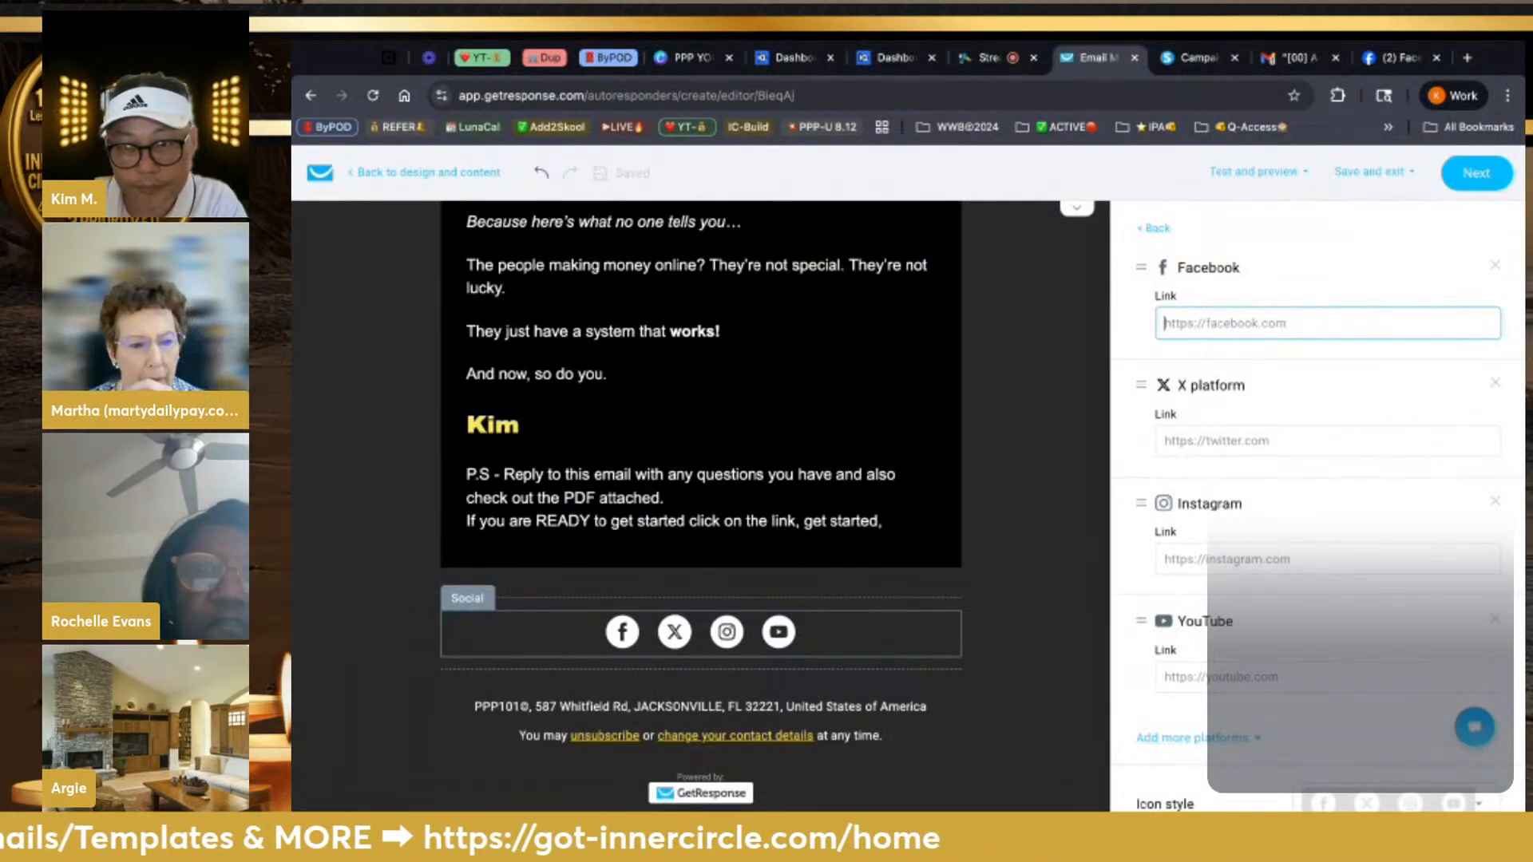
key(ctrl+v)
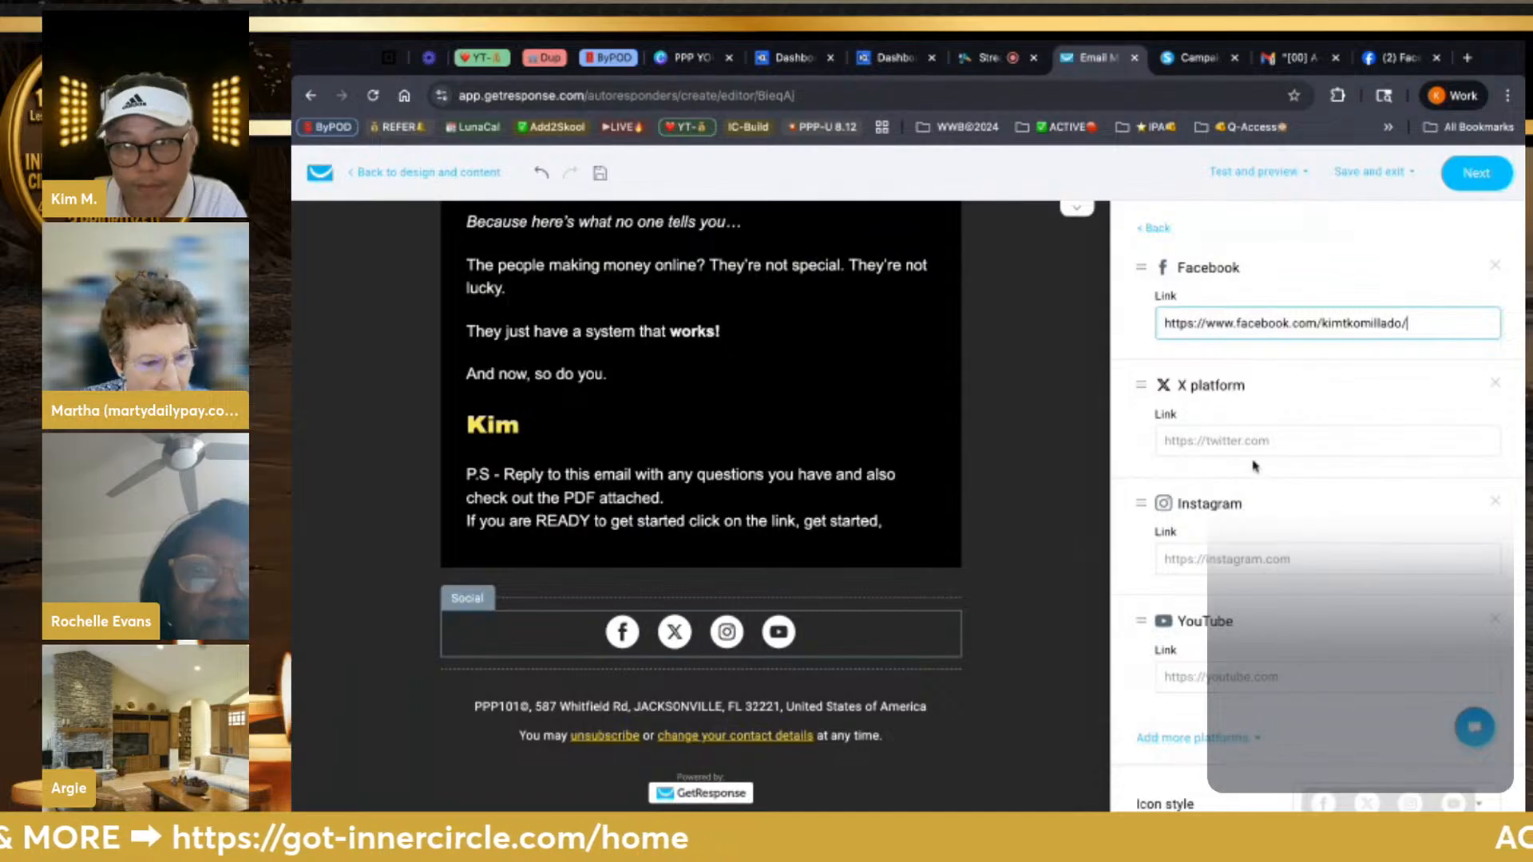
click(1494, 386)
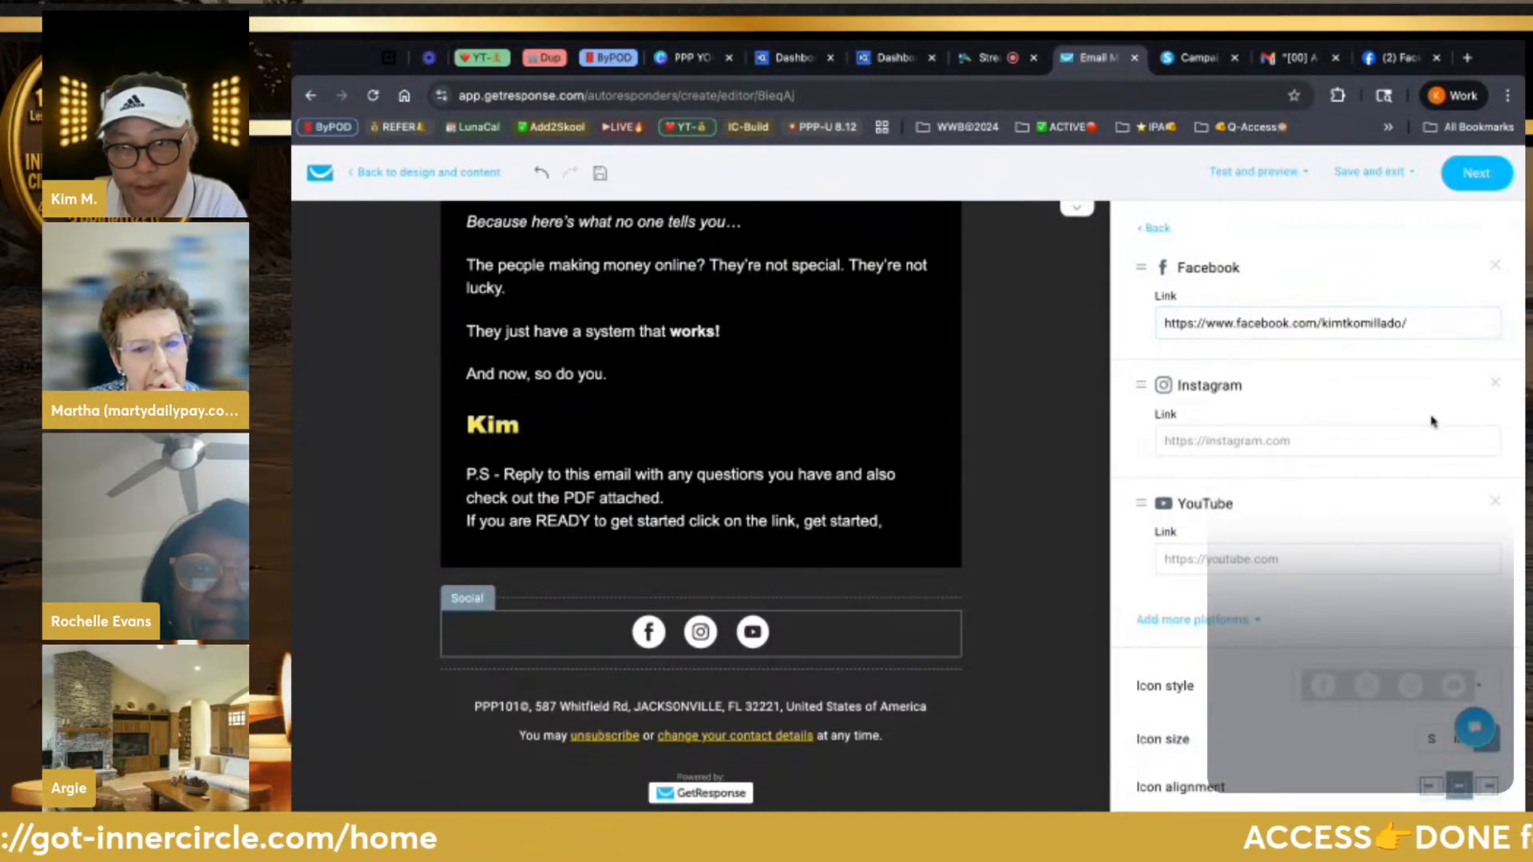
click(1399, 57)
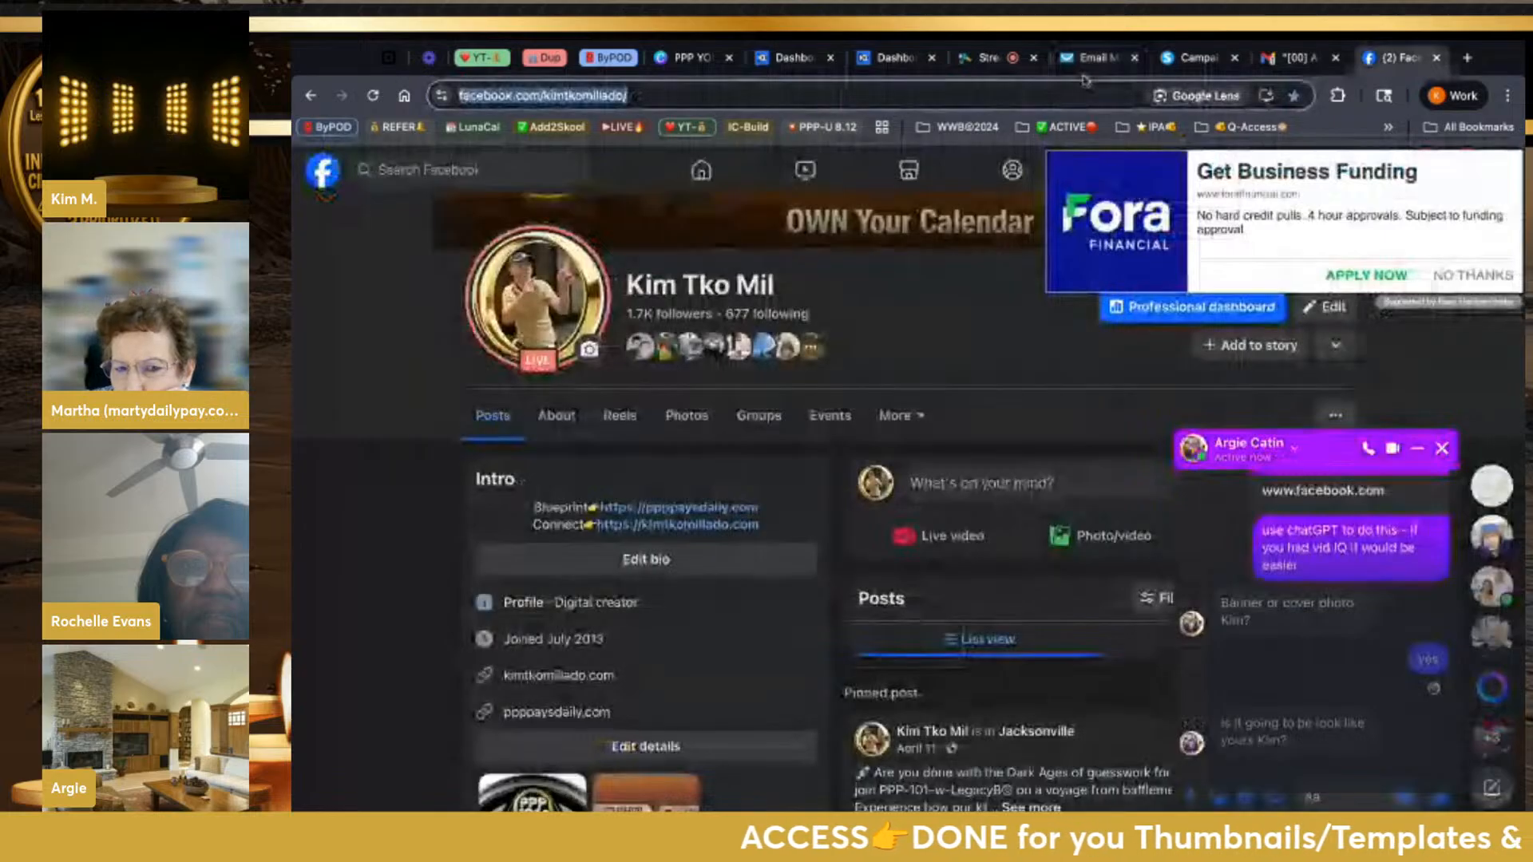
Load the account's own Instagram profile page from 'ins' and select its address
text(instagram)
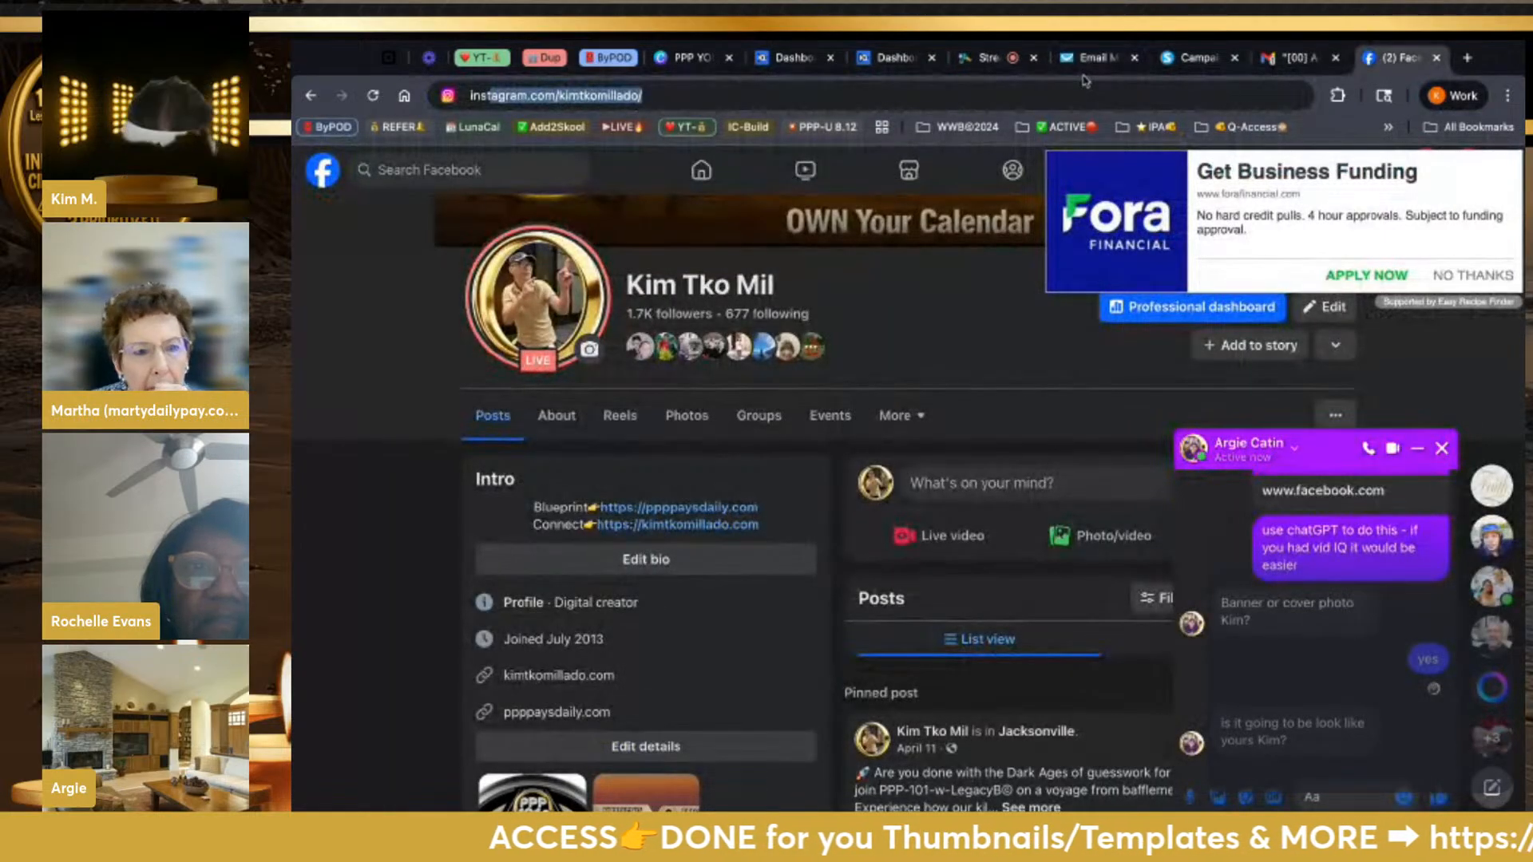
key(Return)
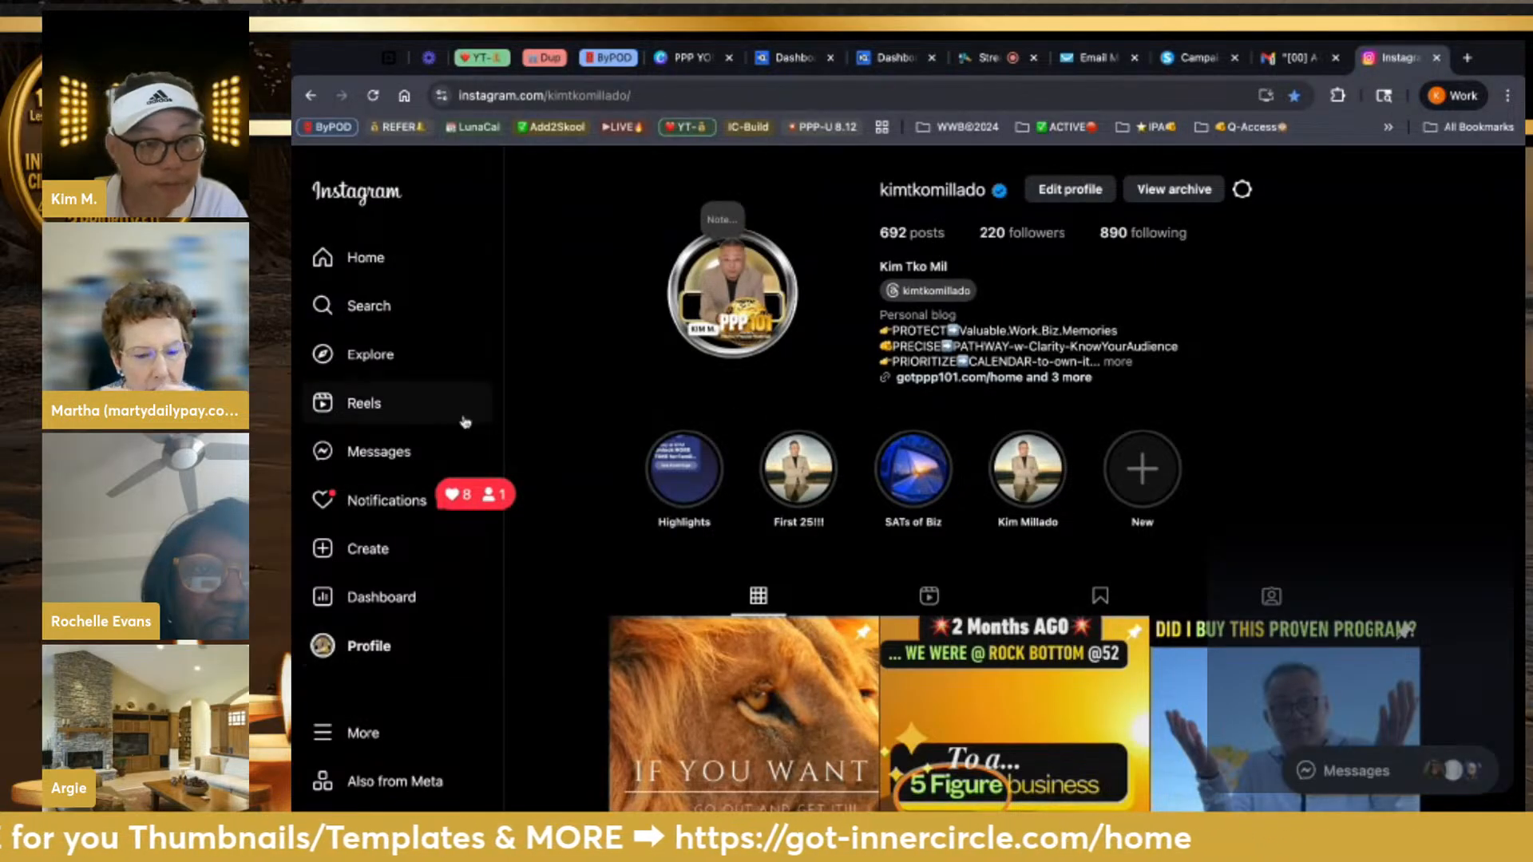
click(544, 97)
key(ctrl+c)
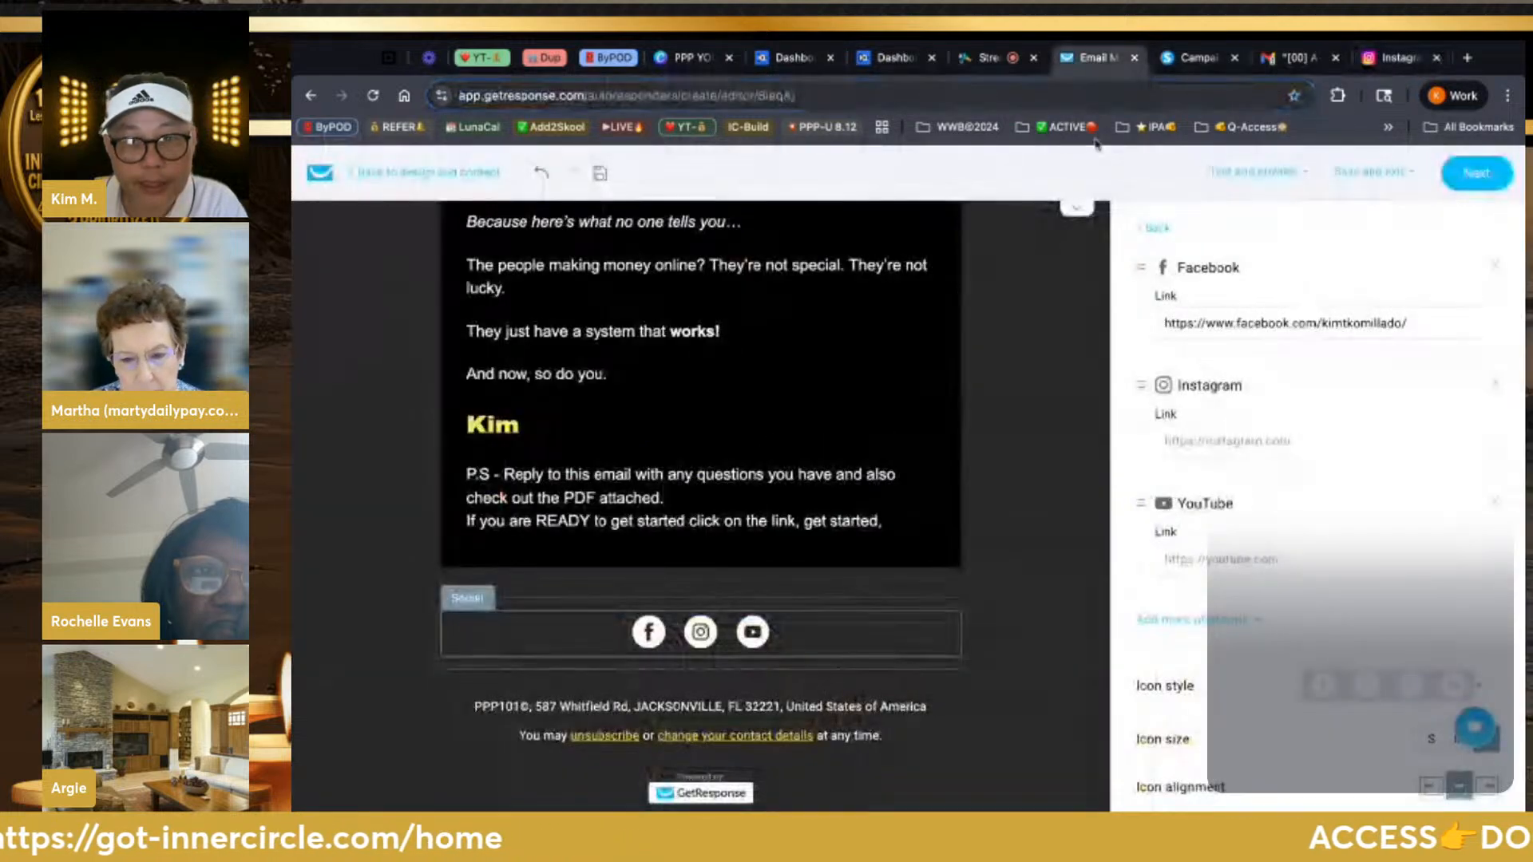
Paste the copied Instagram profile address into the email's Instagram icon link
click(1087, 59)
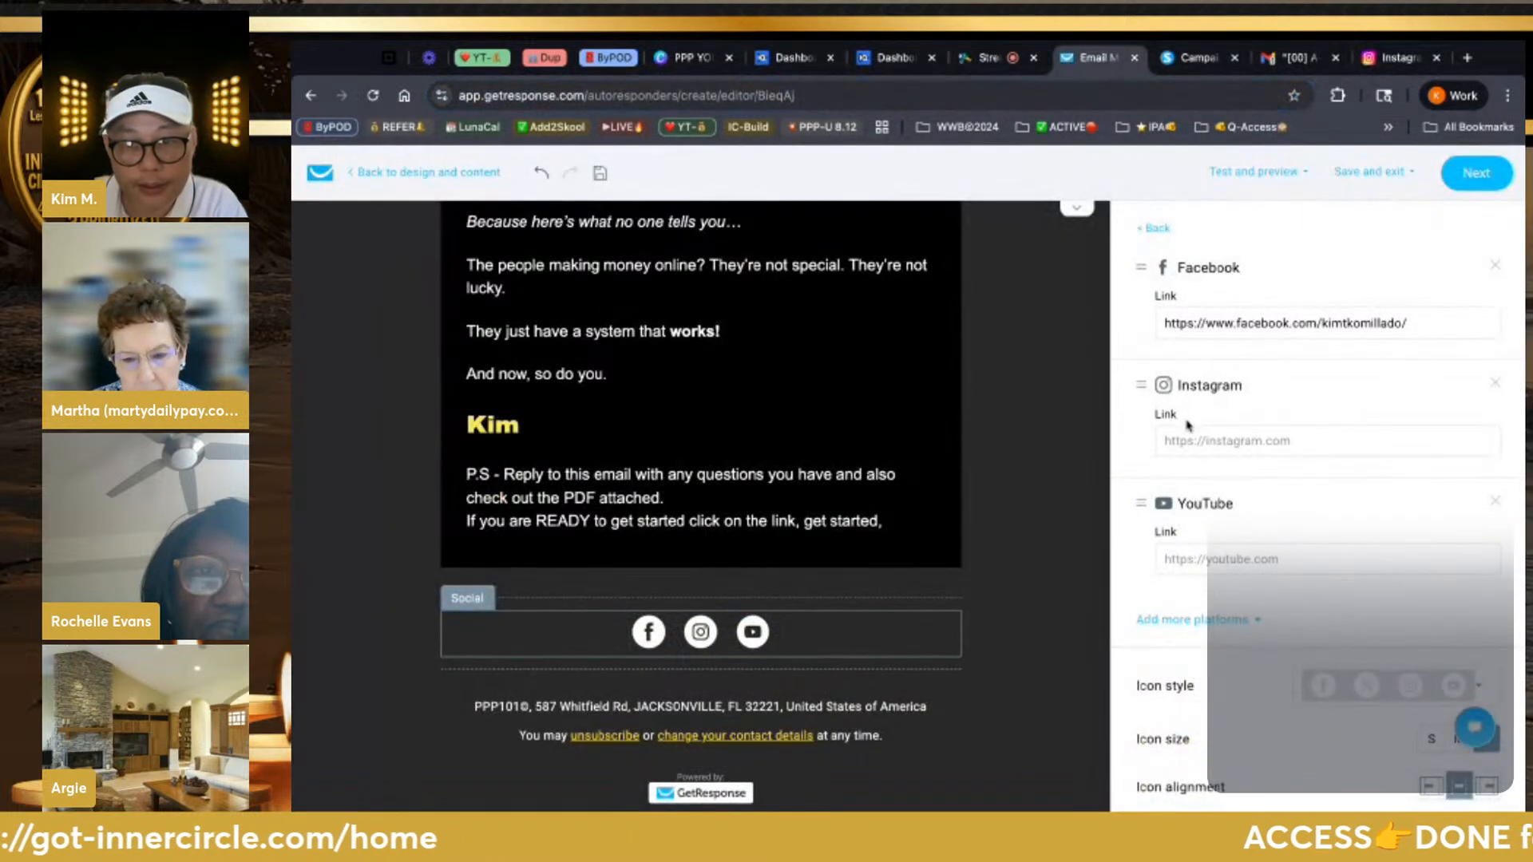
click(1165, 441)
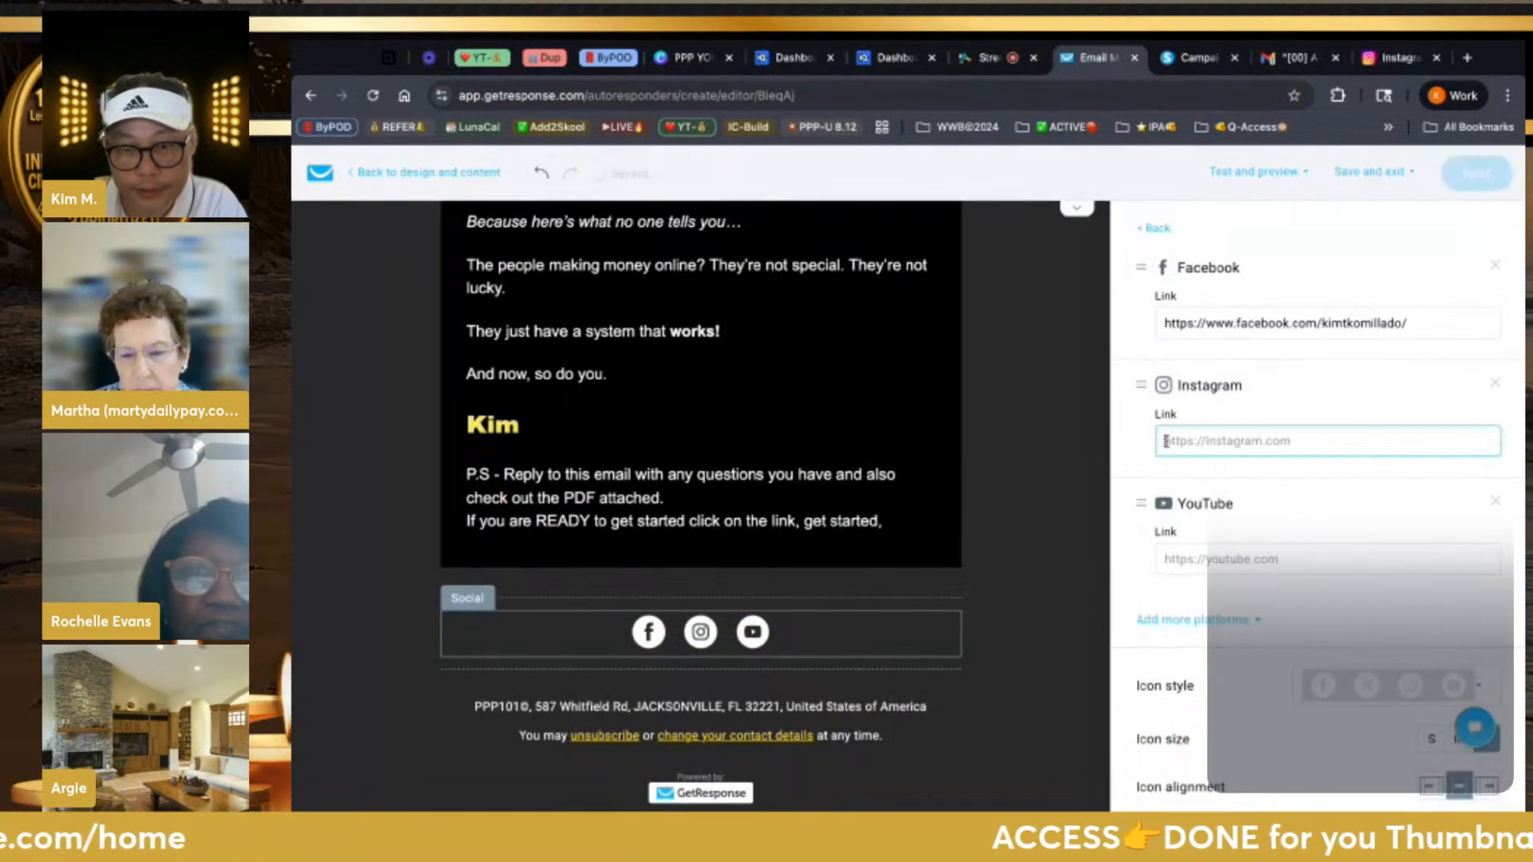
key(ctrl+v)
Look through the extra social platforms list, then return to the Instagram tab
click(1209, 557)
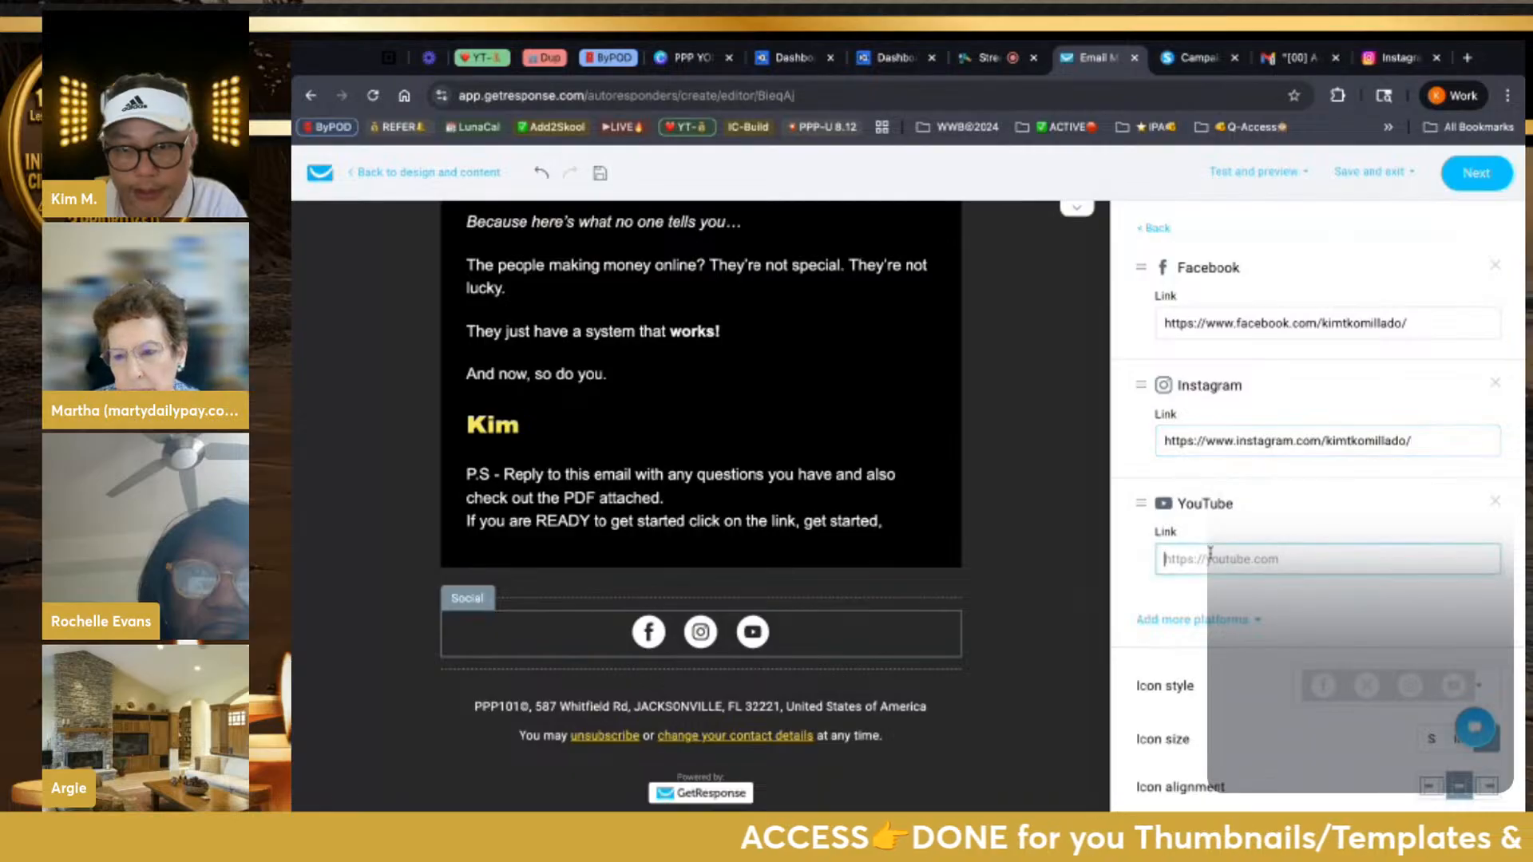
scroll(1343, 525, down, 1)
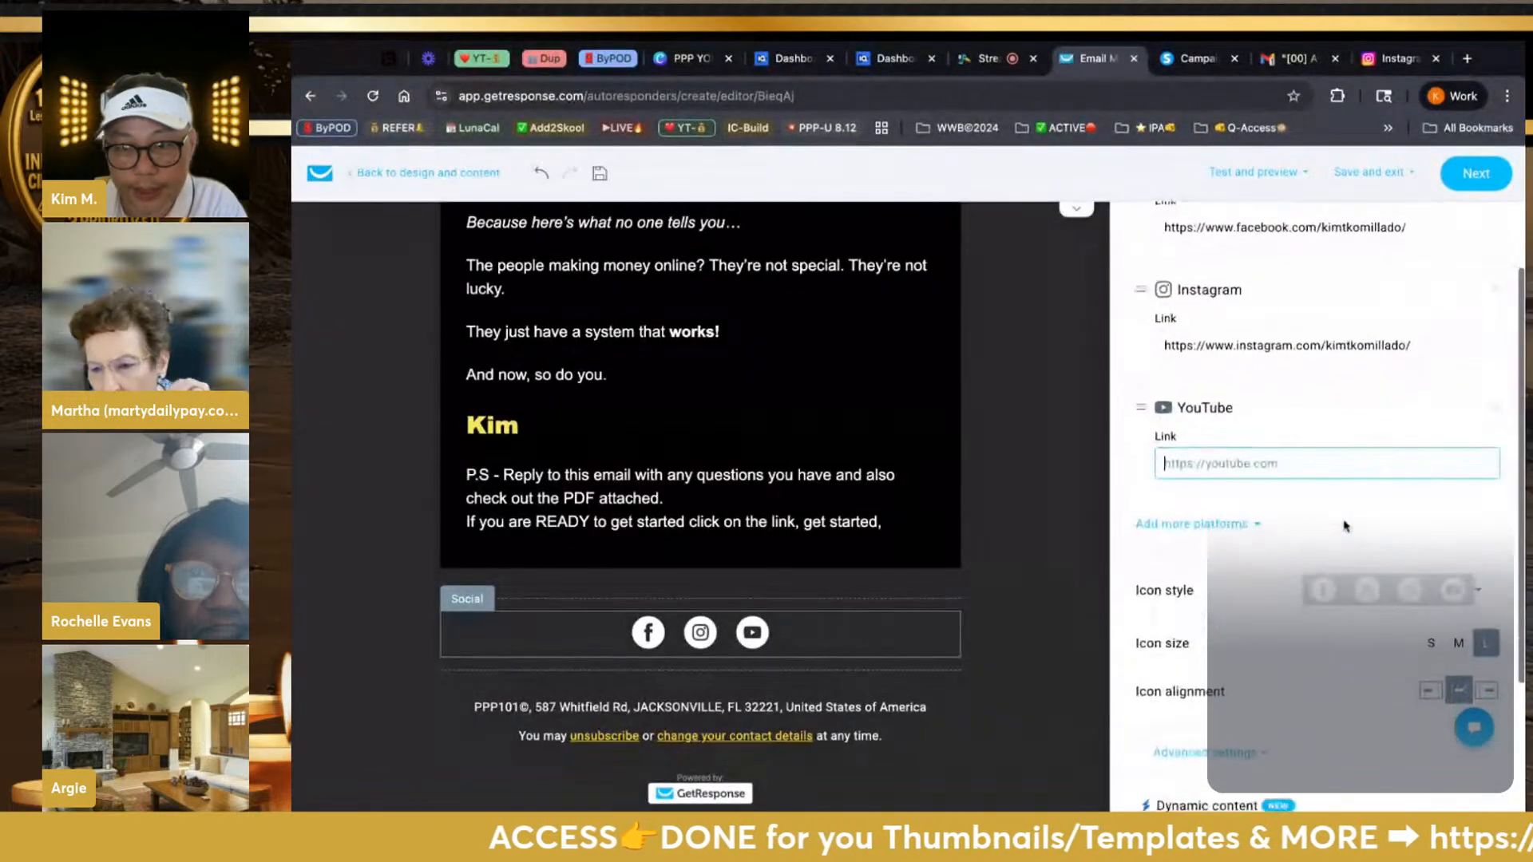
click(1259, 523)
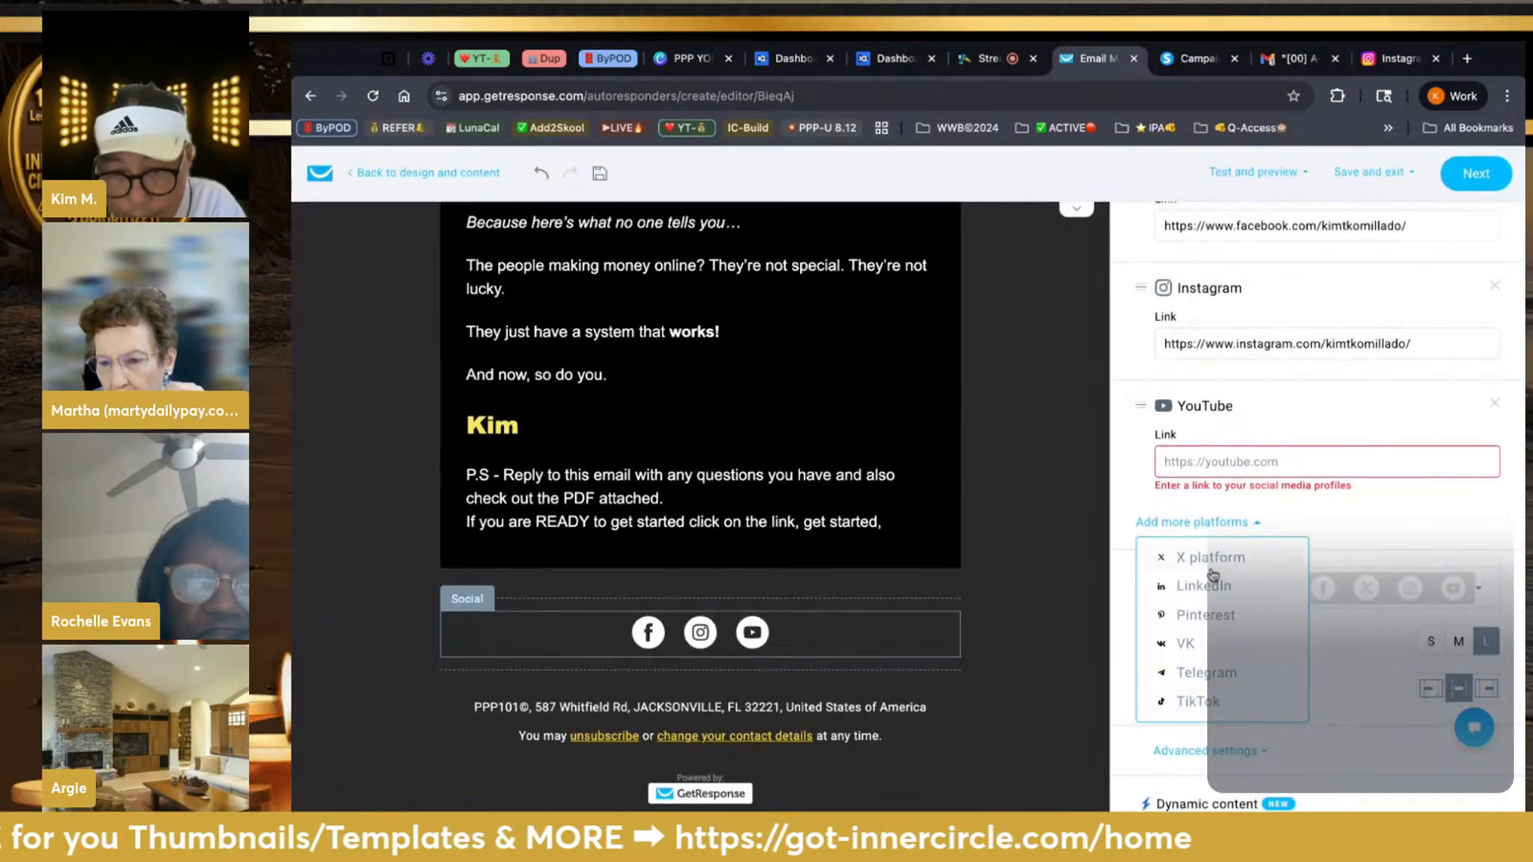
click(1361, 509)
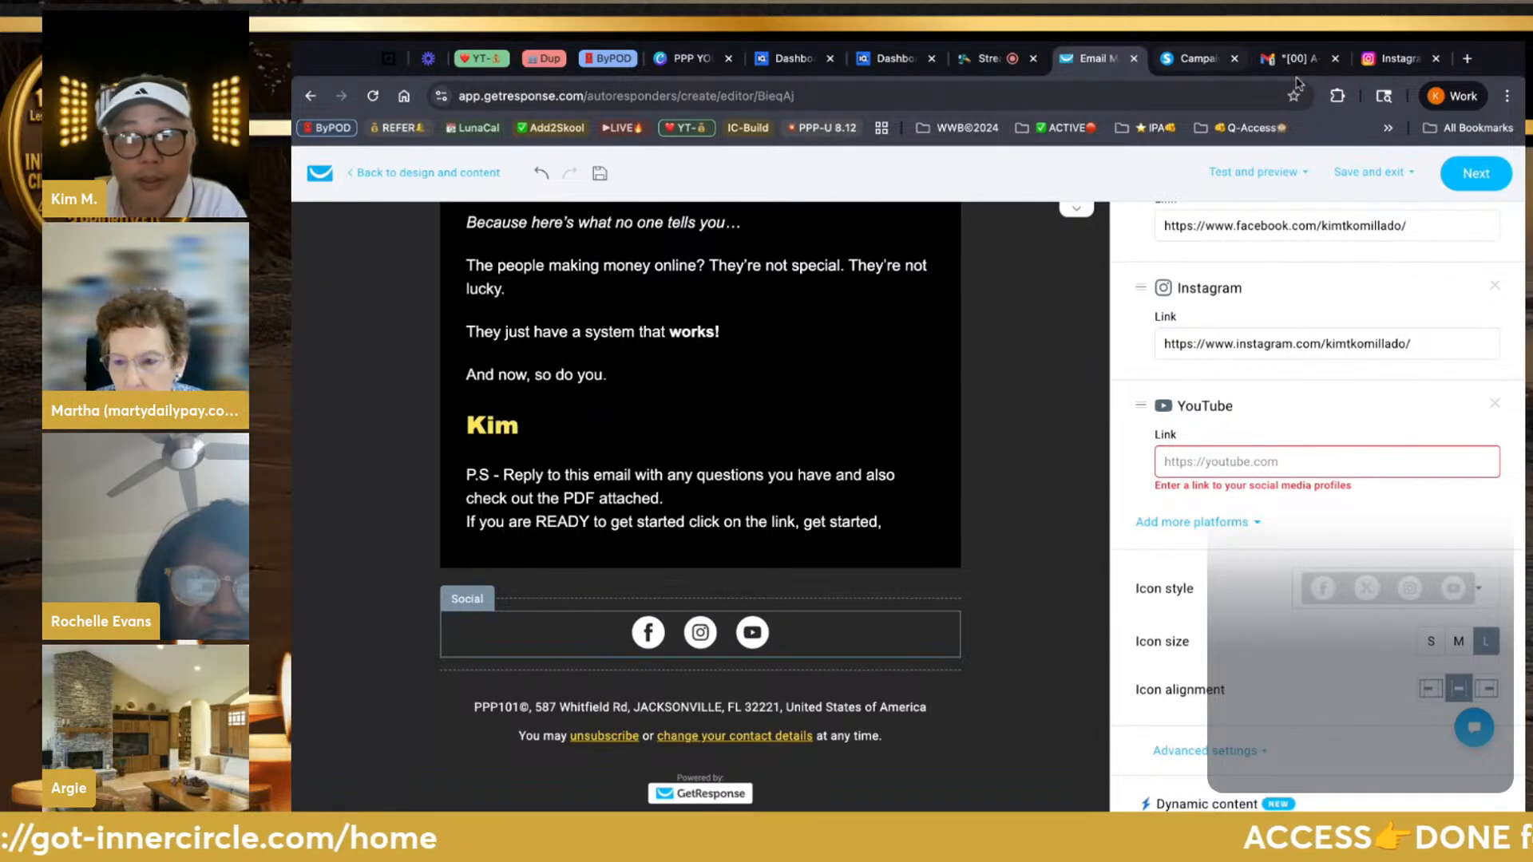
click(1389, 69)
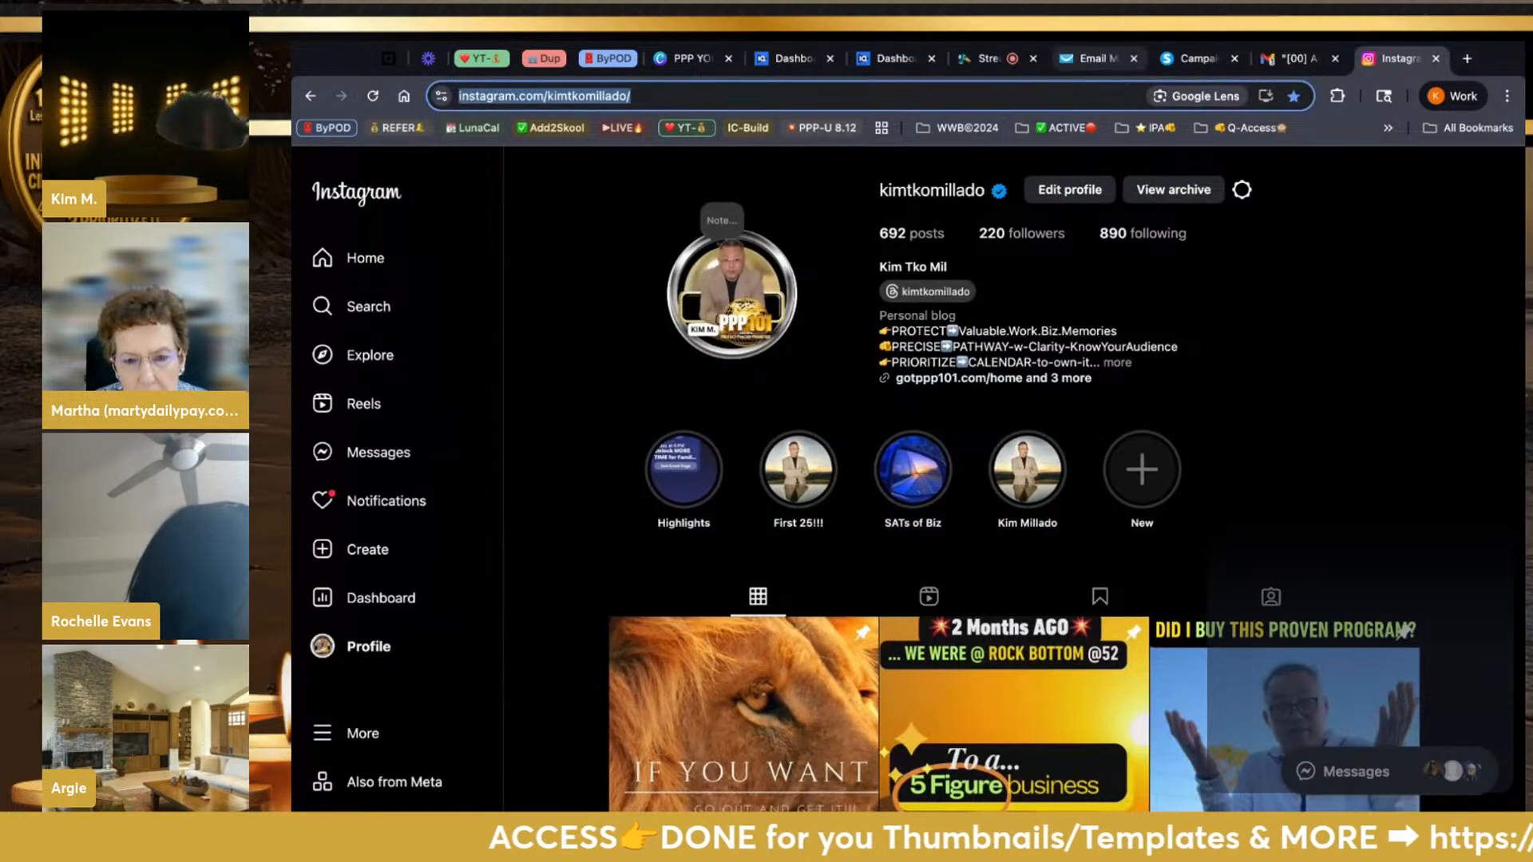
Switch YouTube to the business account and open its PPP101-InnerCircle channel page
text(youtube)
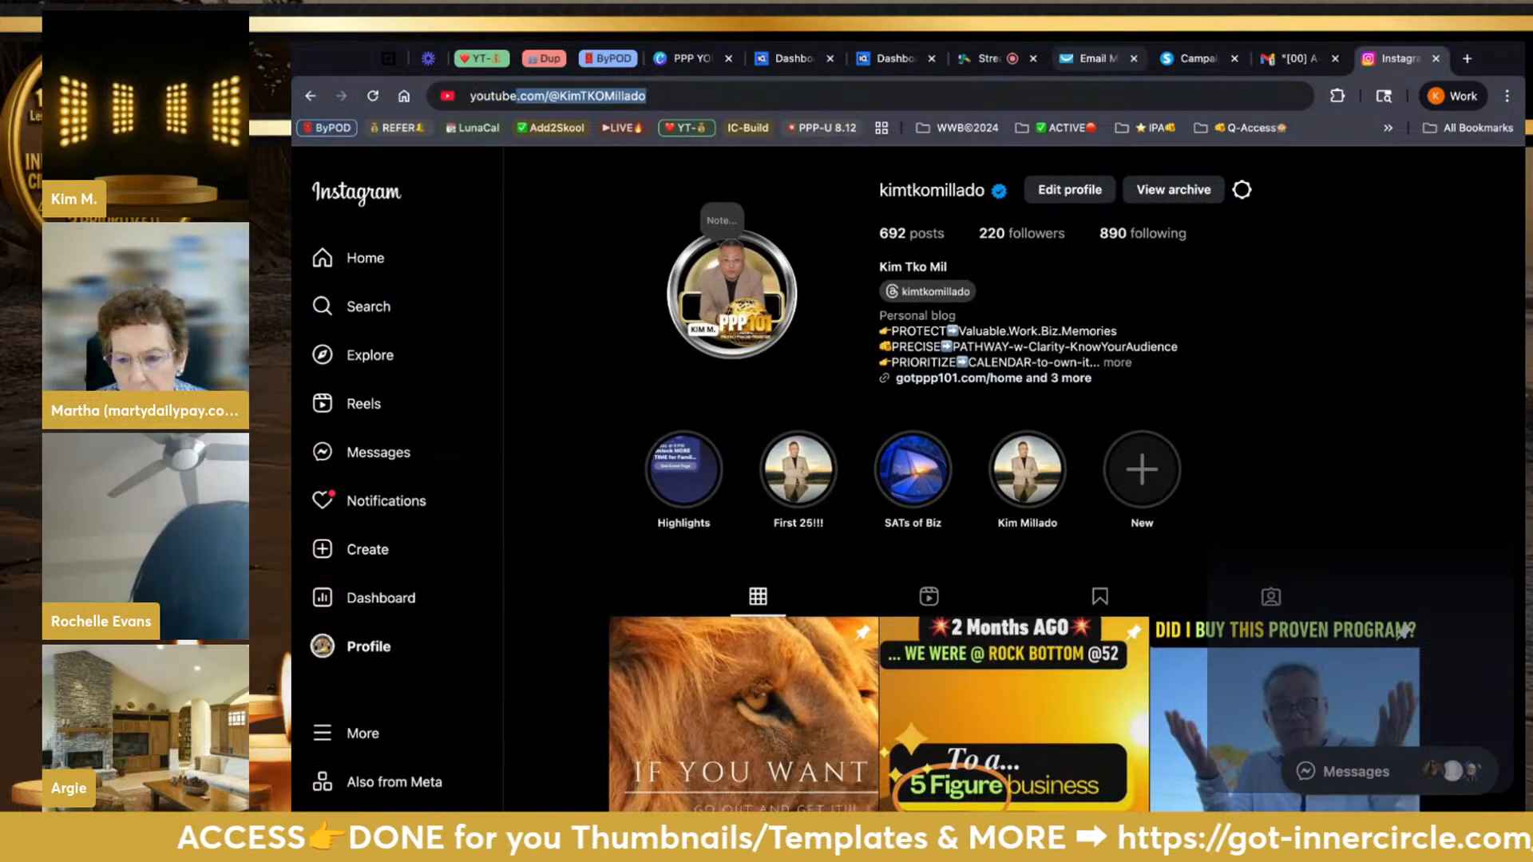
key(Return)
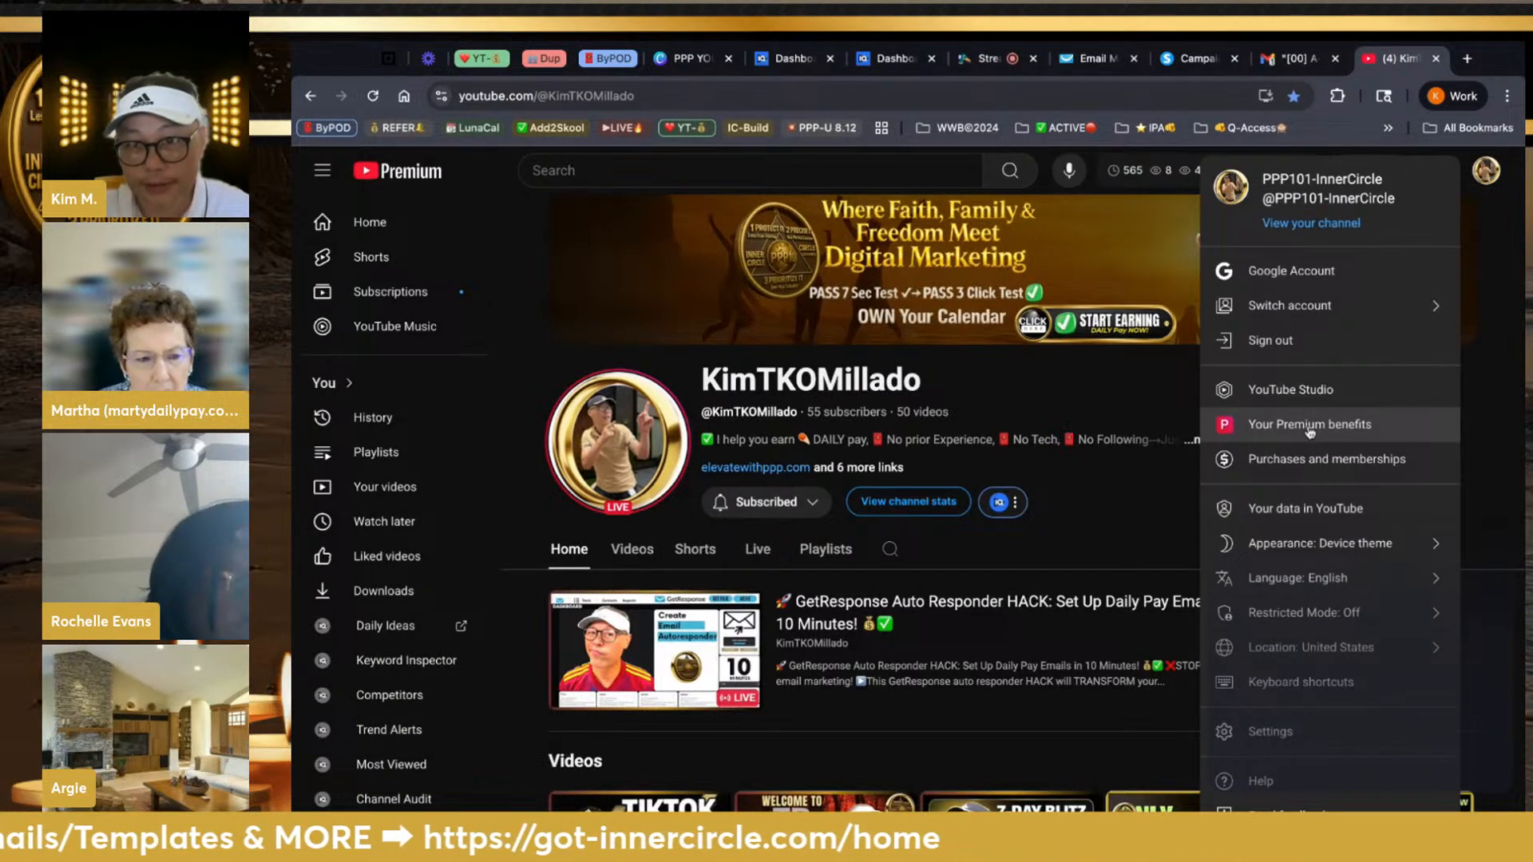
click(1310, 308)
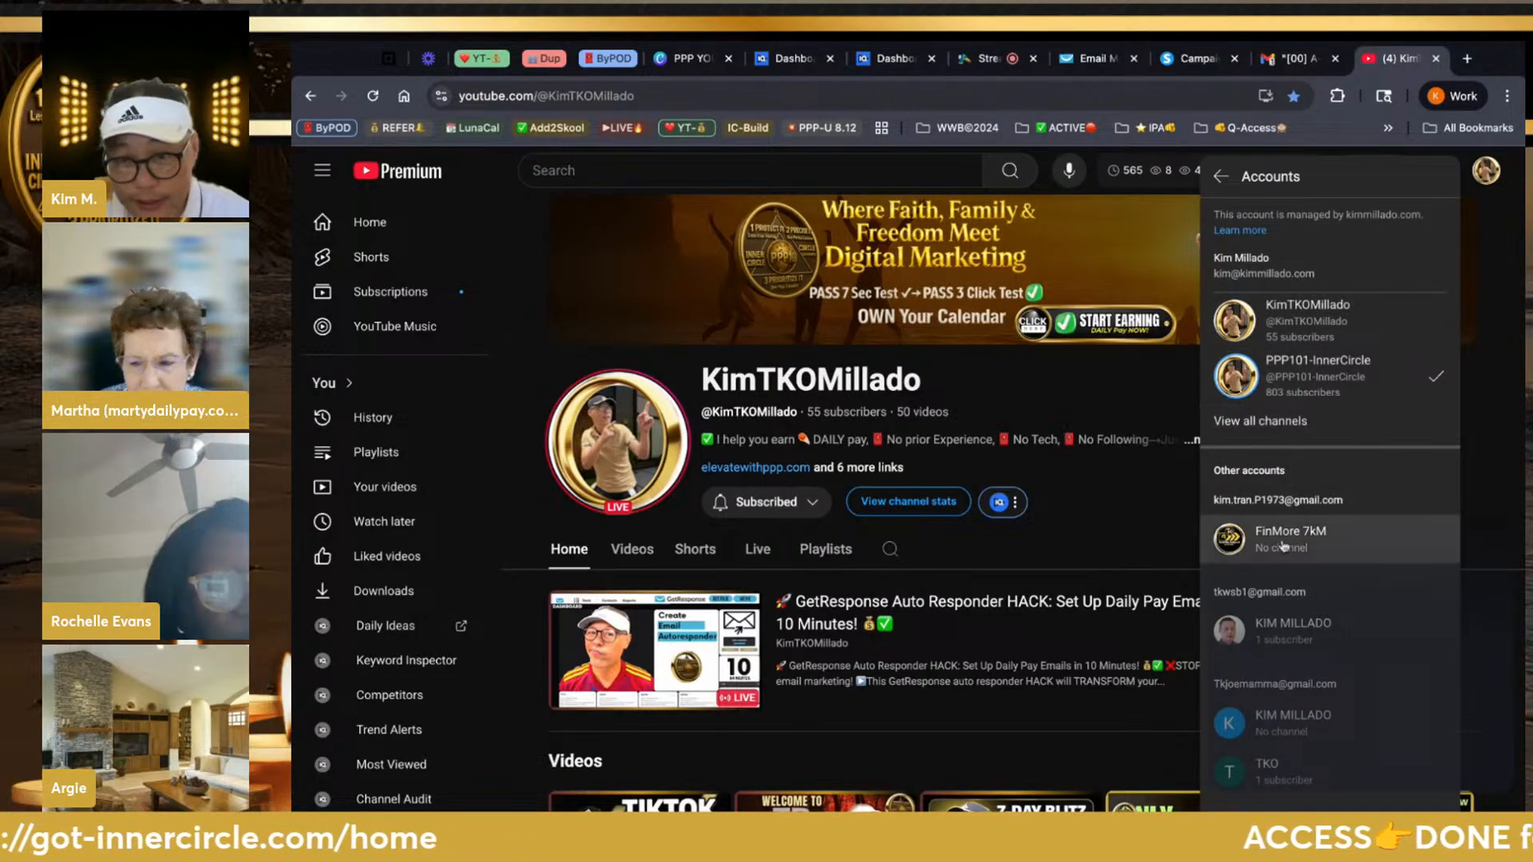
click(1286, 363)
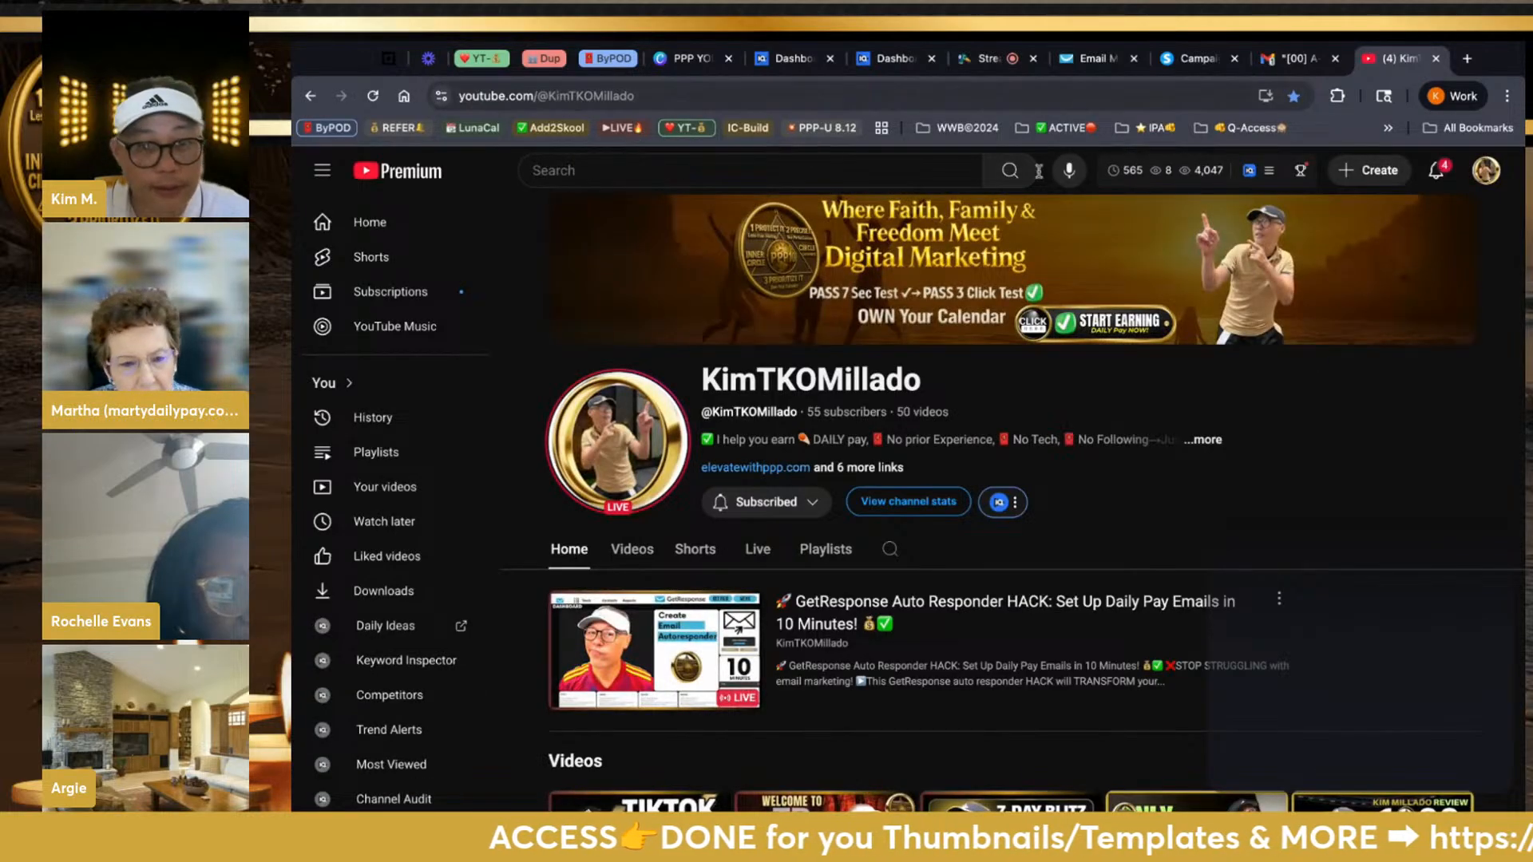
click(1486, 170)
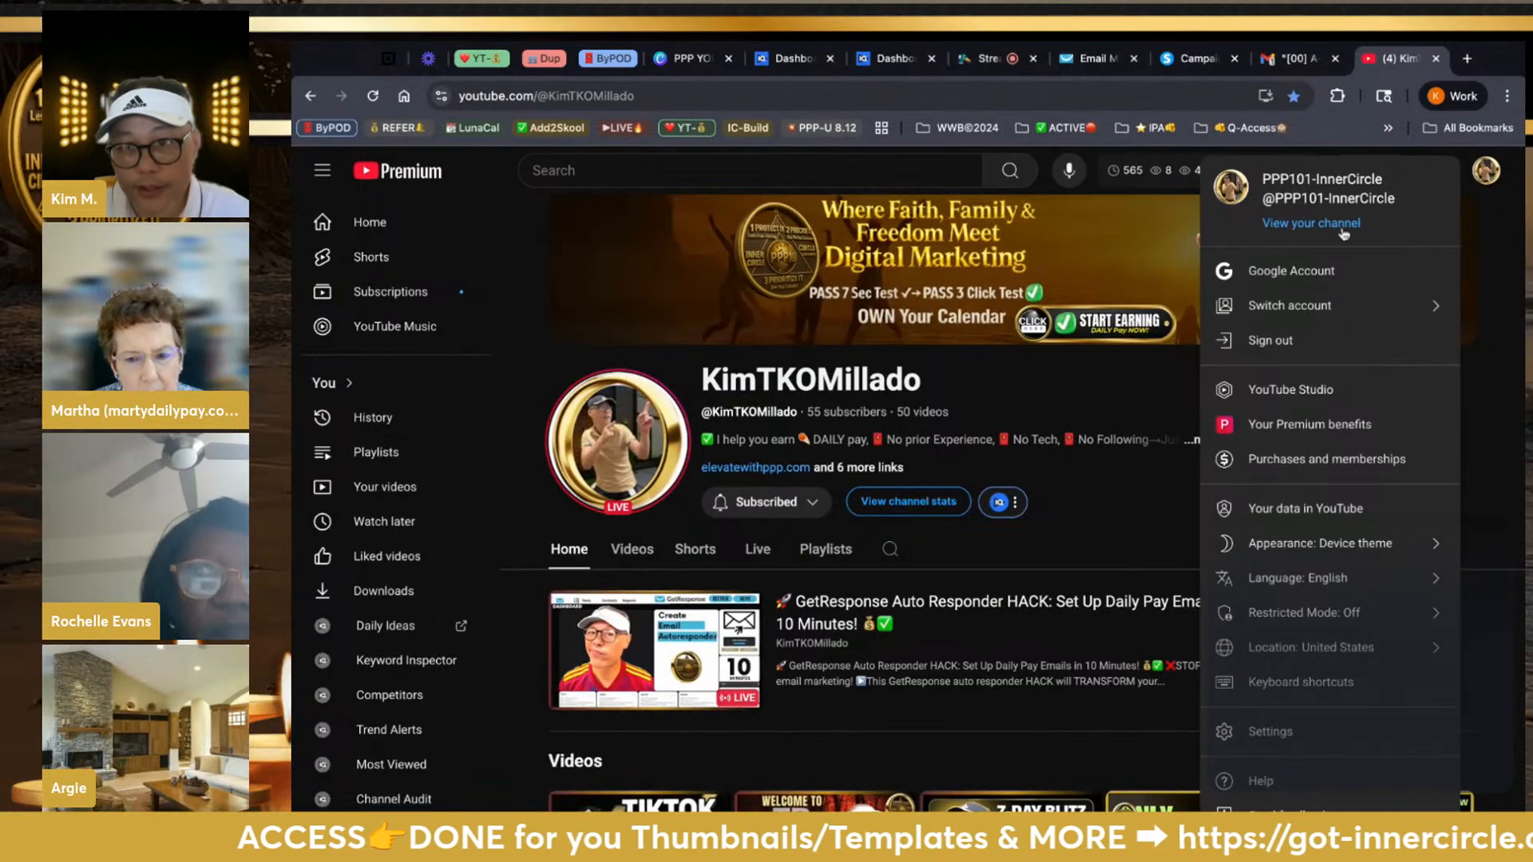
click(1343, 233)
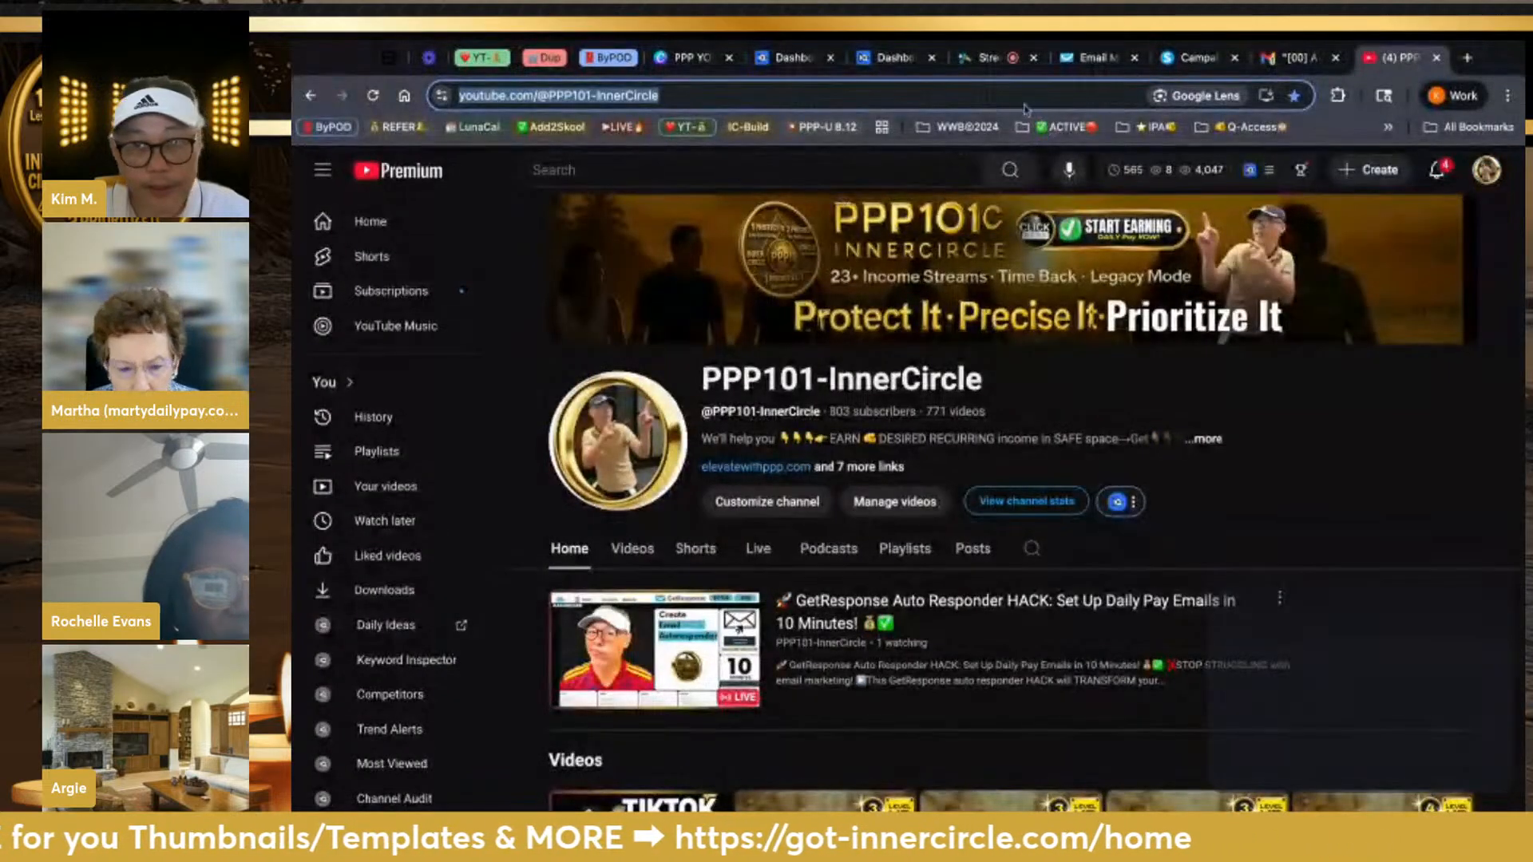
click(1094, 57)
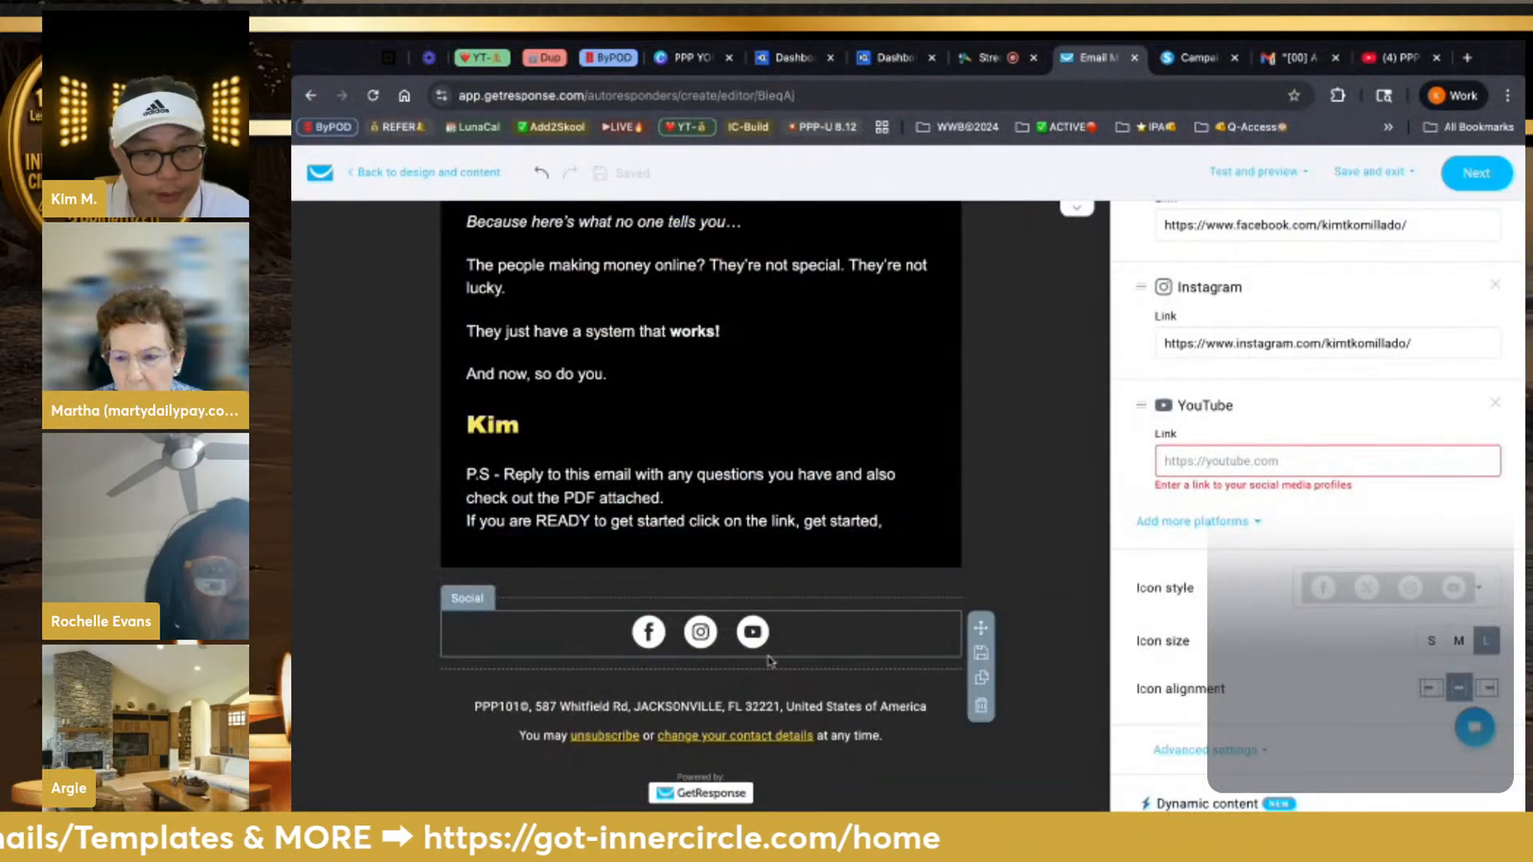
Link the YouTube icon to the channel address and add a LinkedIn icon
click(1249, 461)
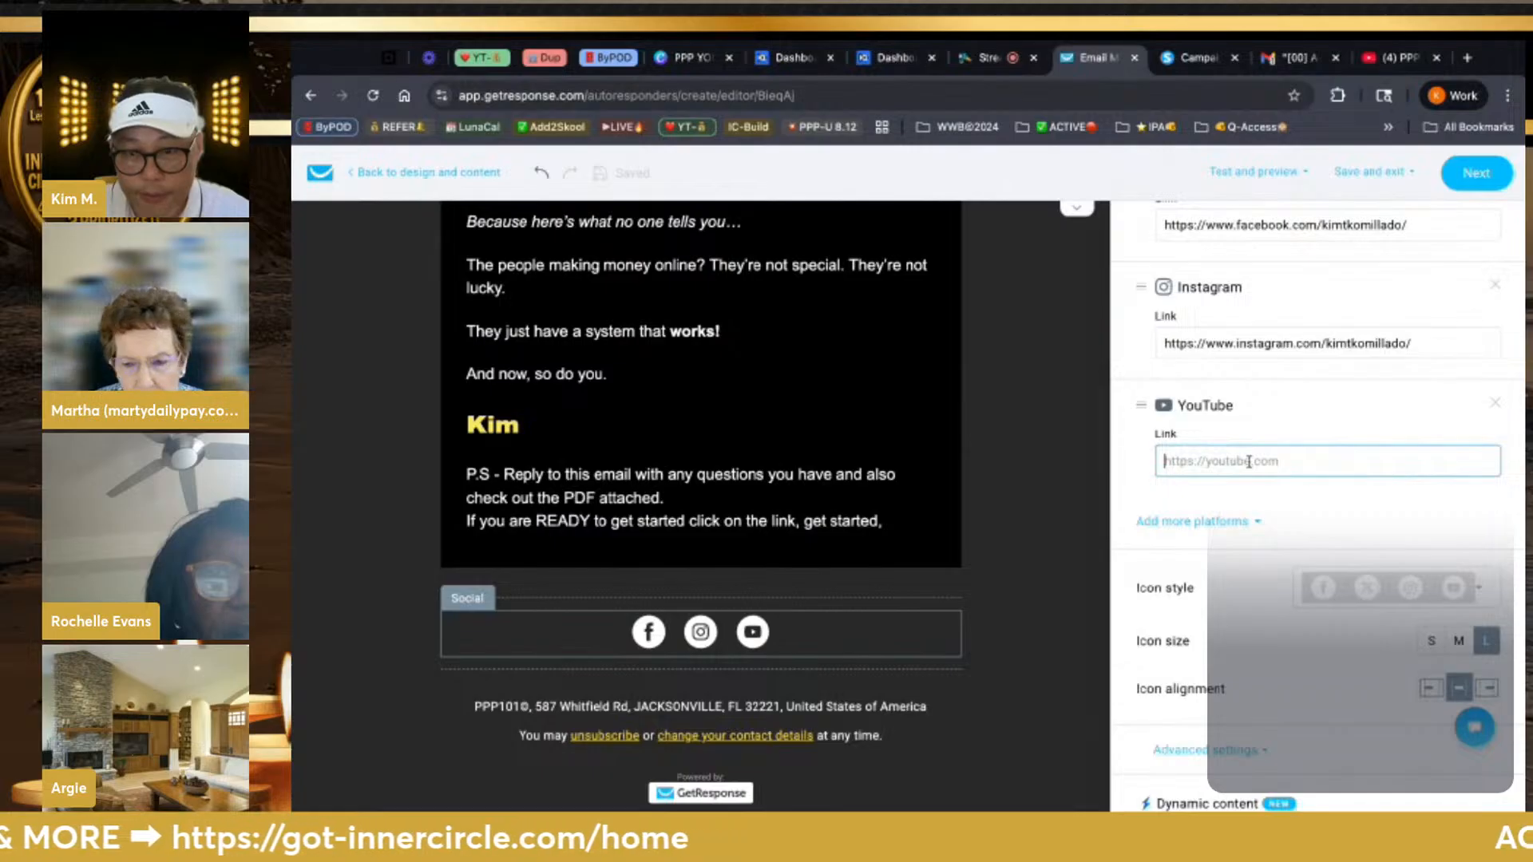
text(https://www.youtube.com/@PPP101-InnerCircle)
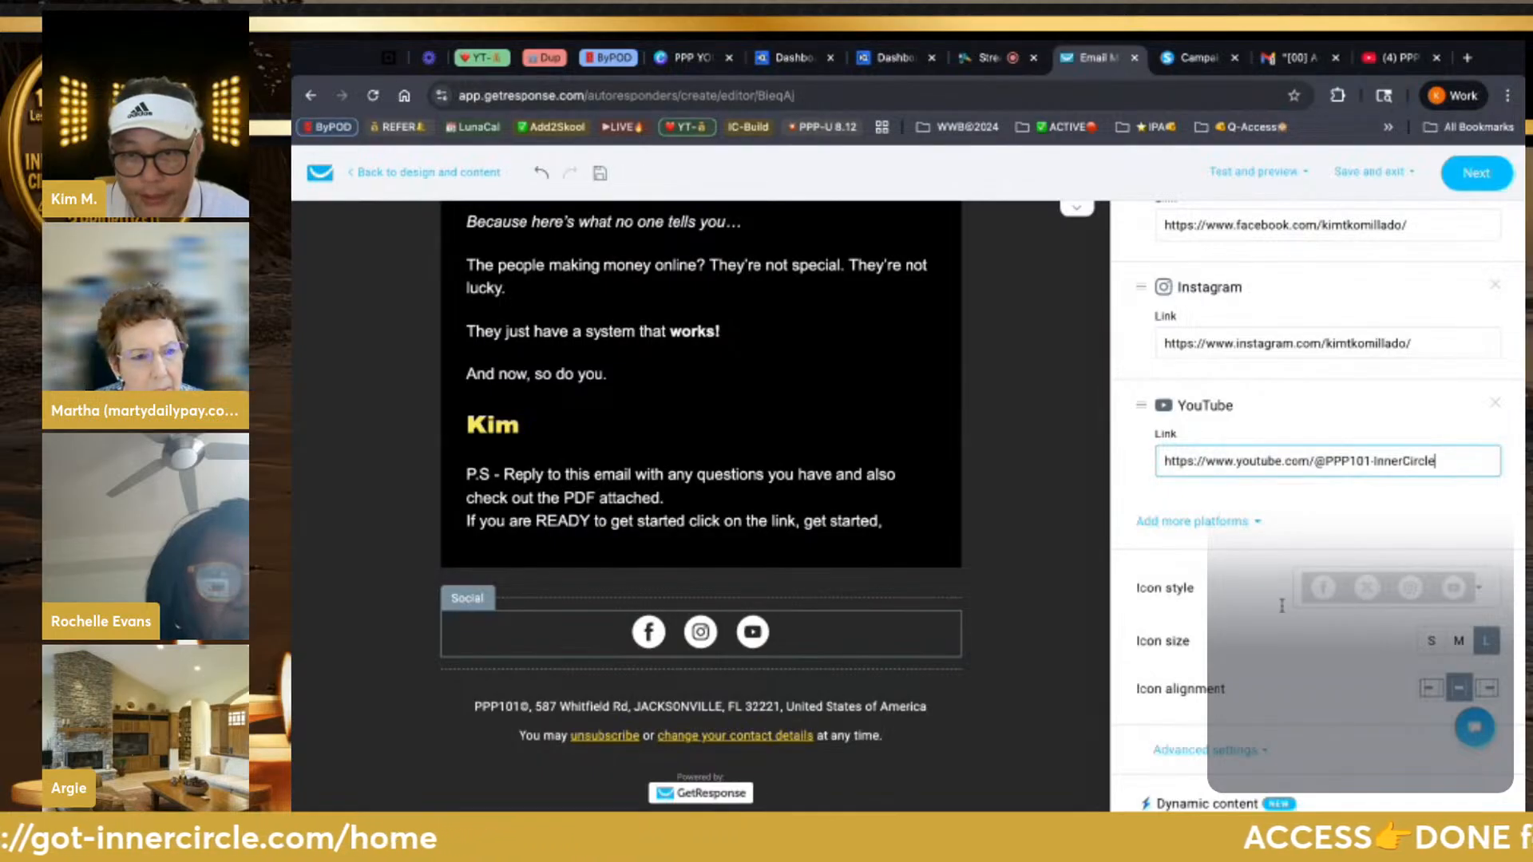
click(1255, 523)
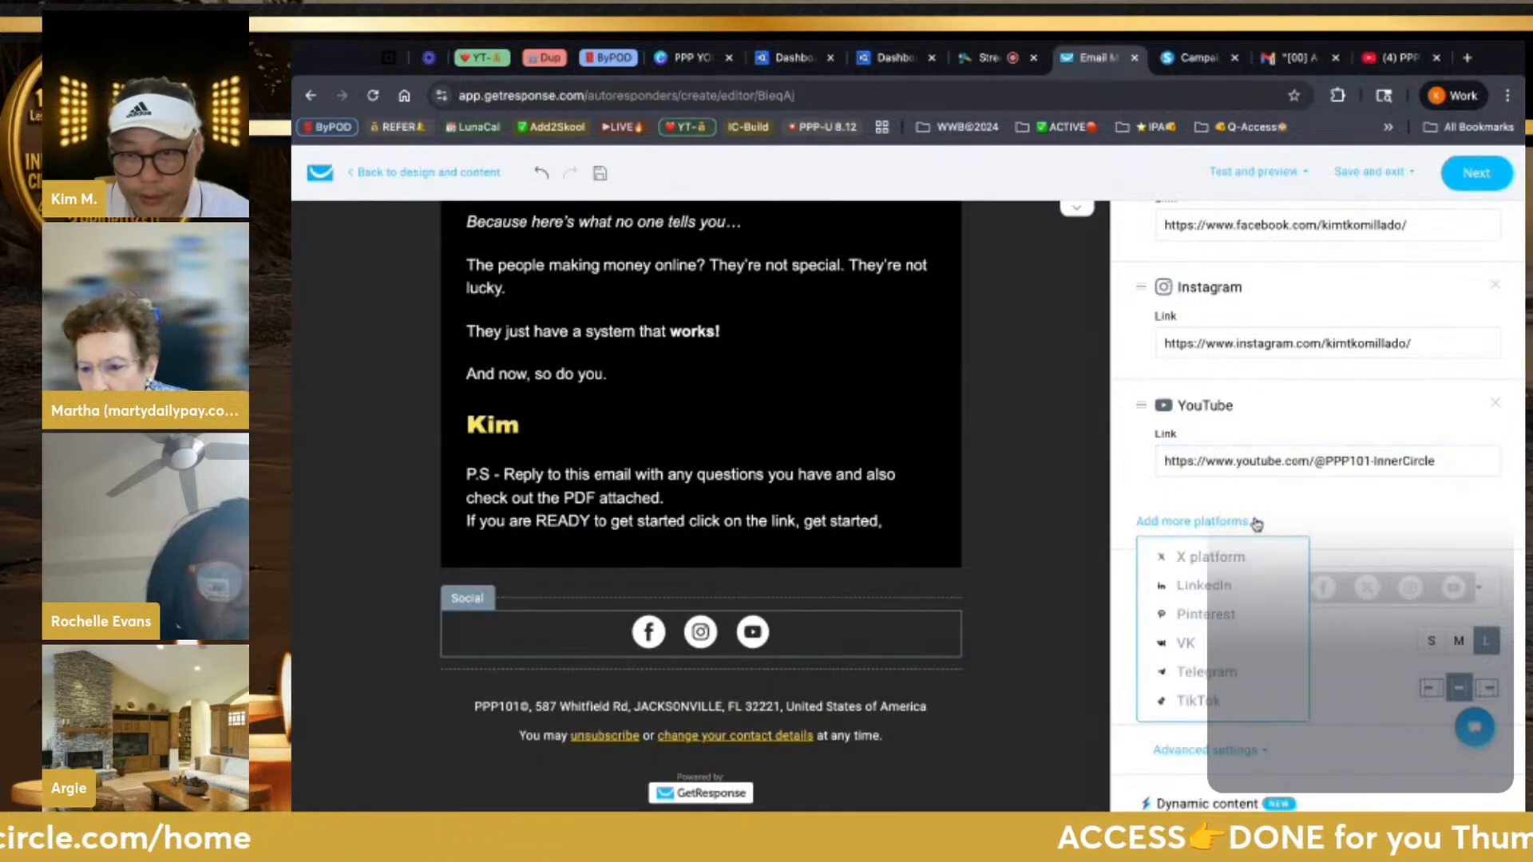
click(1217, 588)
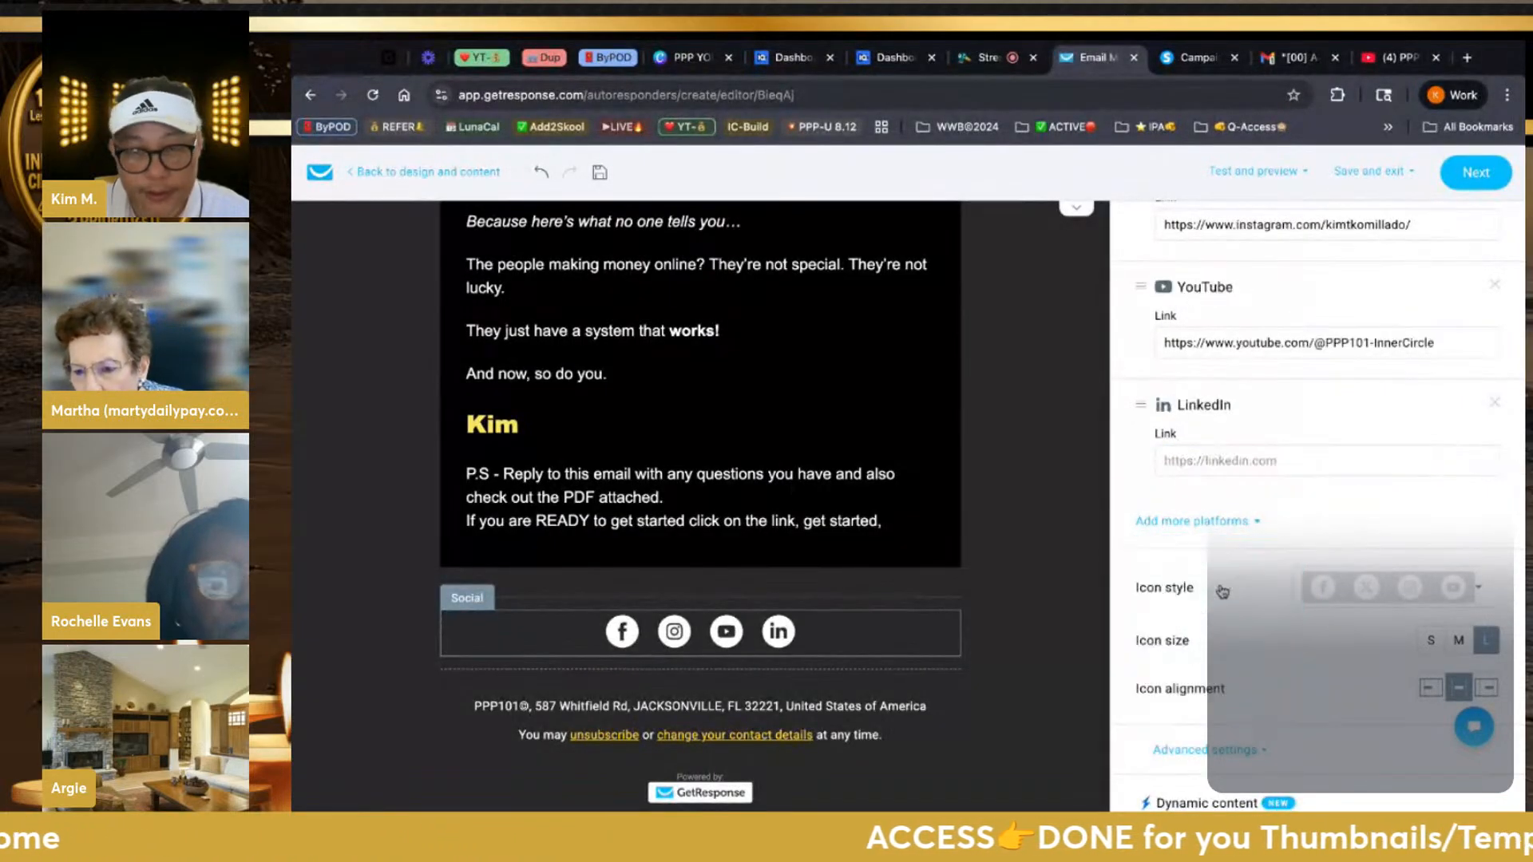
Load the LinkedIn profile in the YouTube tab and select its address
click(1393, 58)
click(1017, 97)
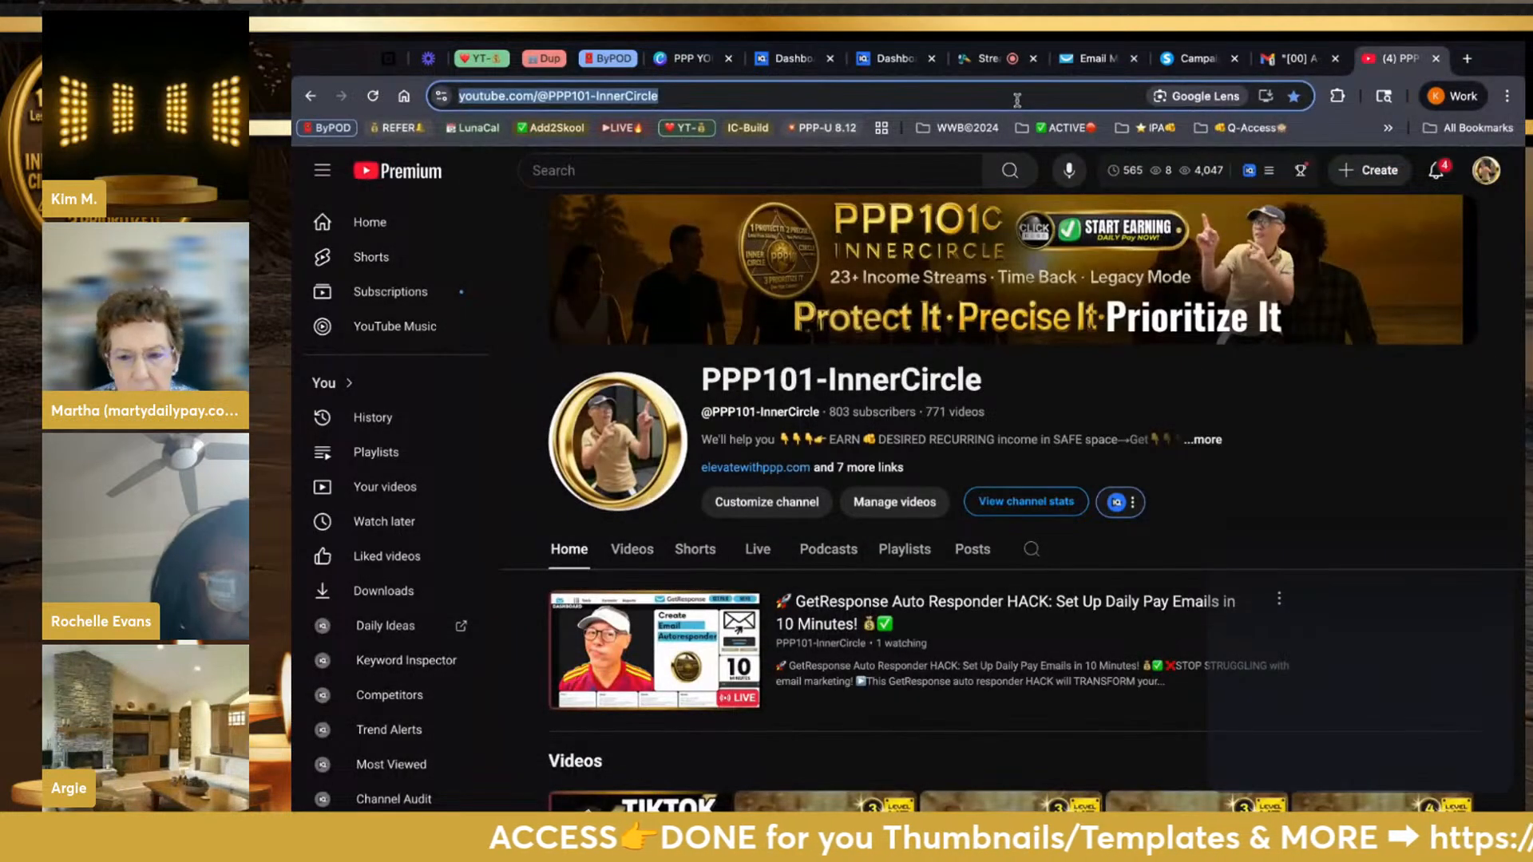
text(linked)
key(Return)
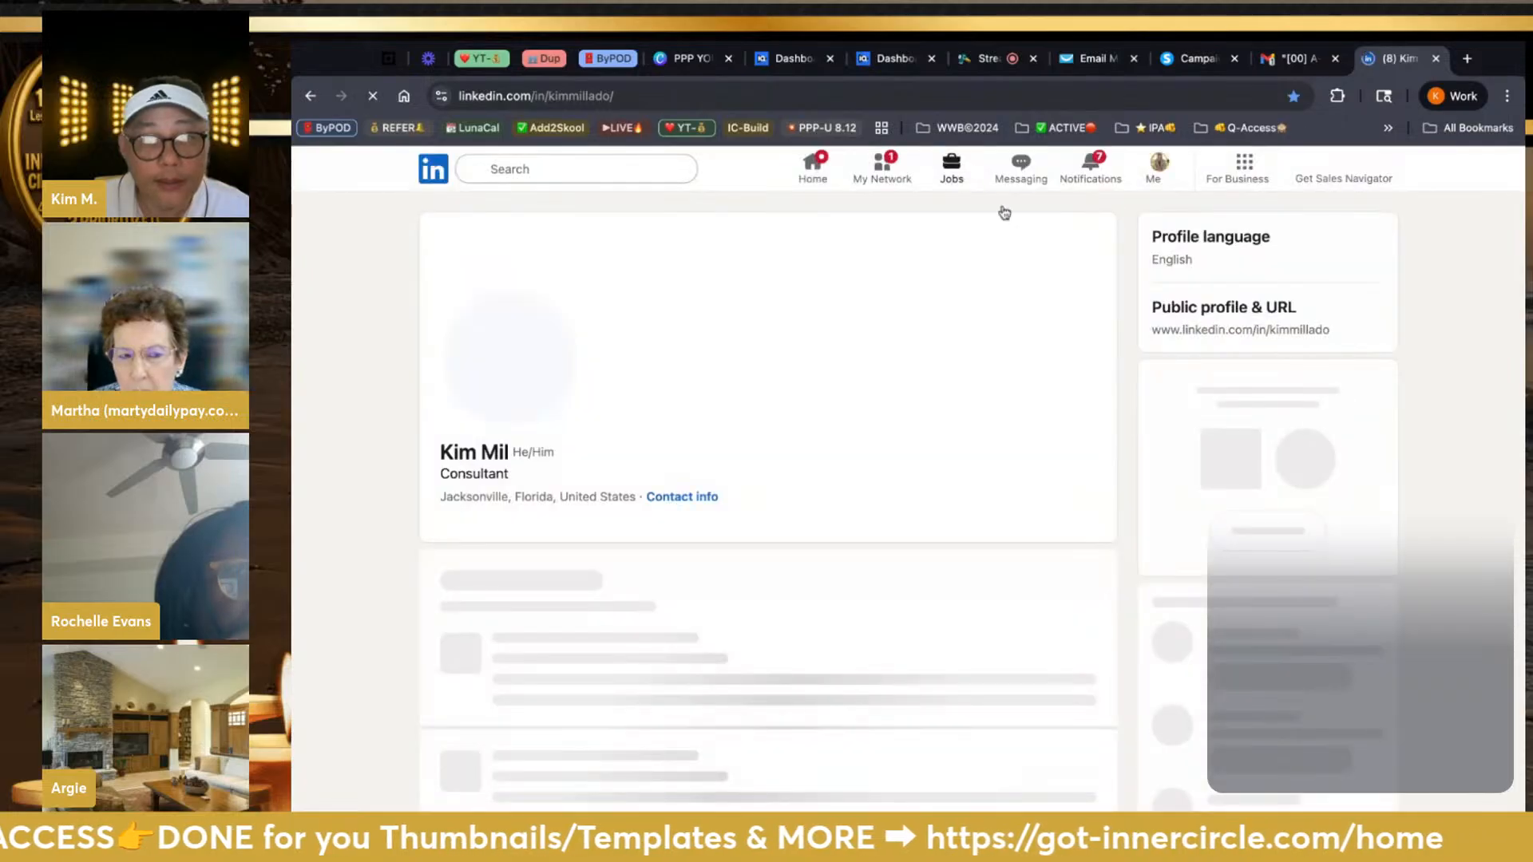
click(1149, 172)
click(616, 95)
key(ctrl+c)
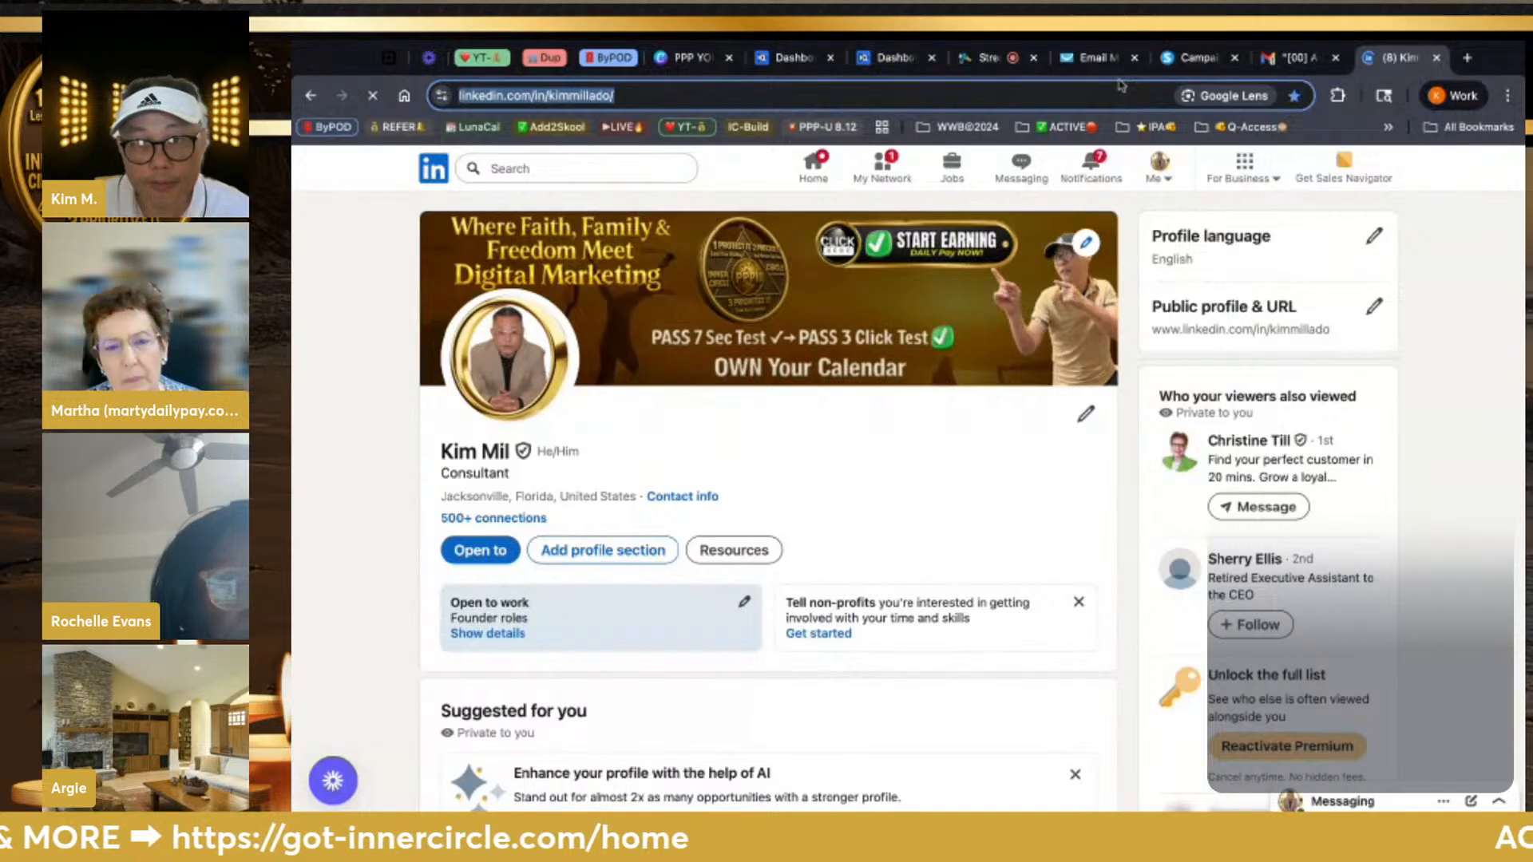
click(1095, 58)
Link the LinkedIn icon to the copied profile address and add a TikTok icon
click(1197, 456)
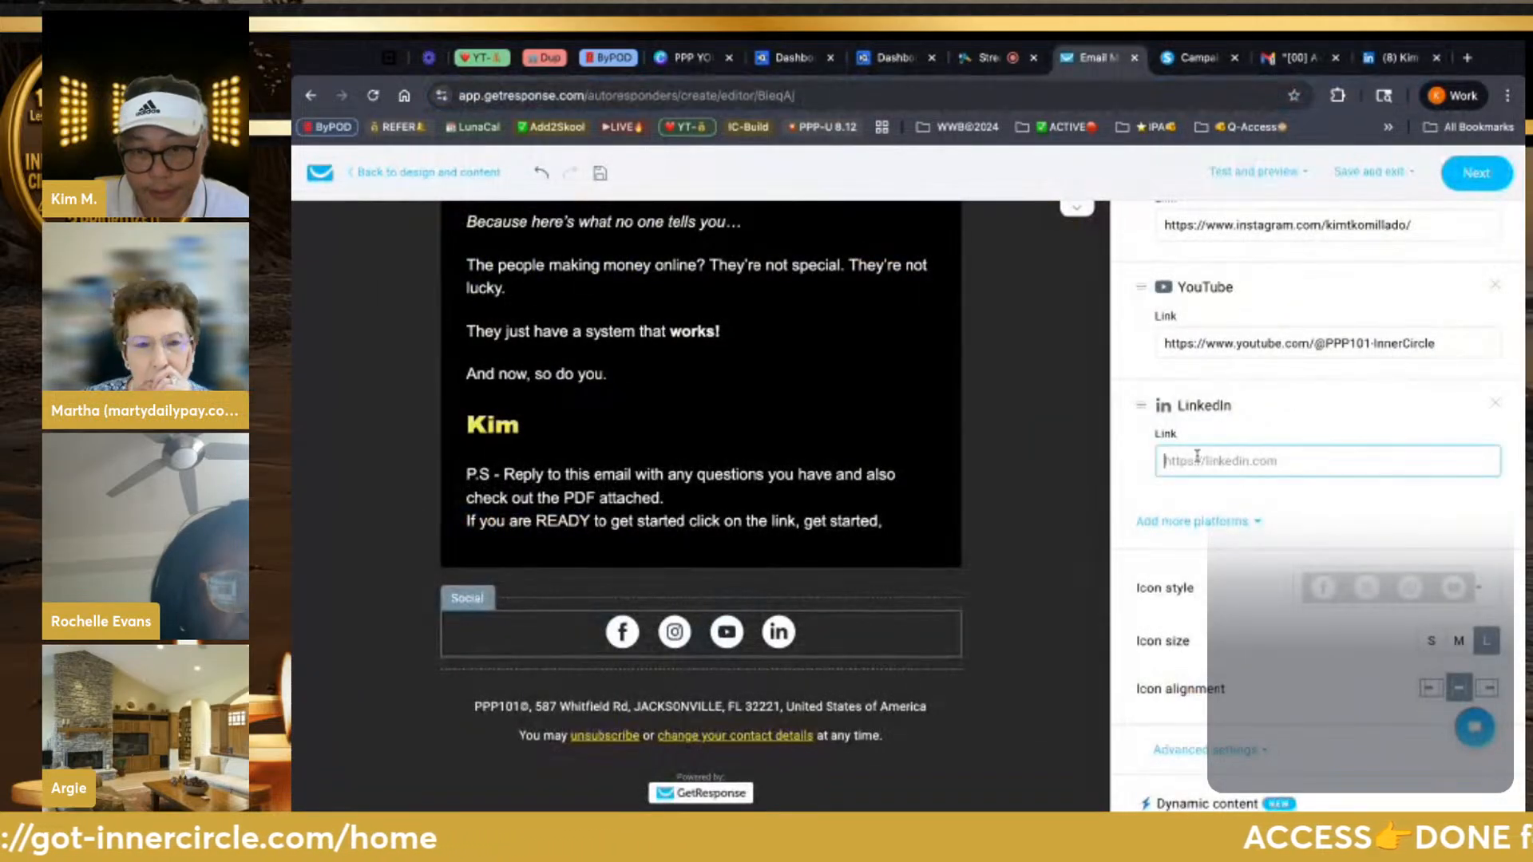
key(ctrl+v)
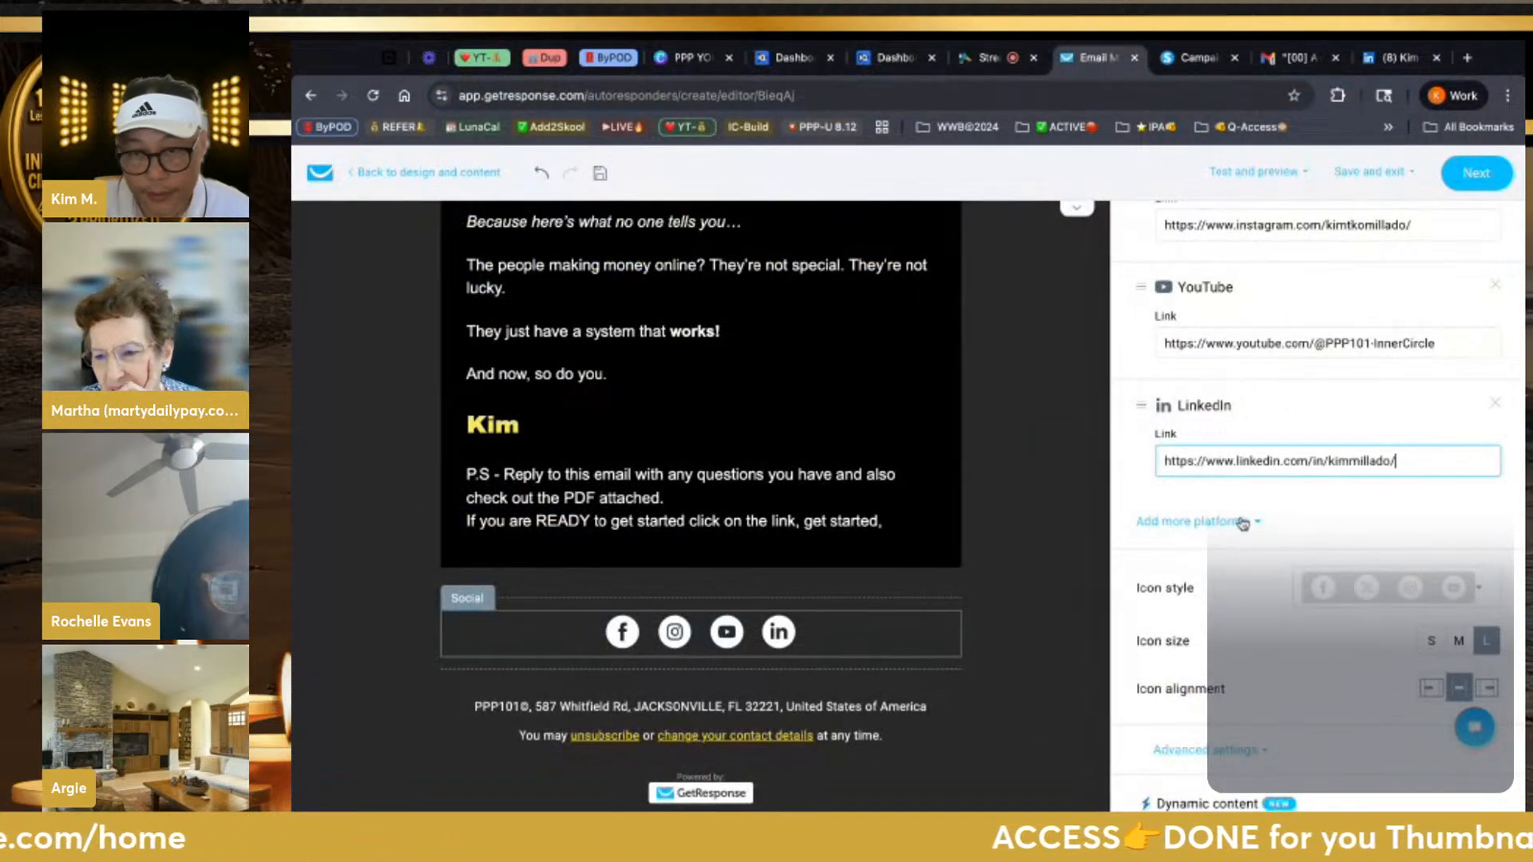
click(1250, 525)
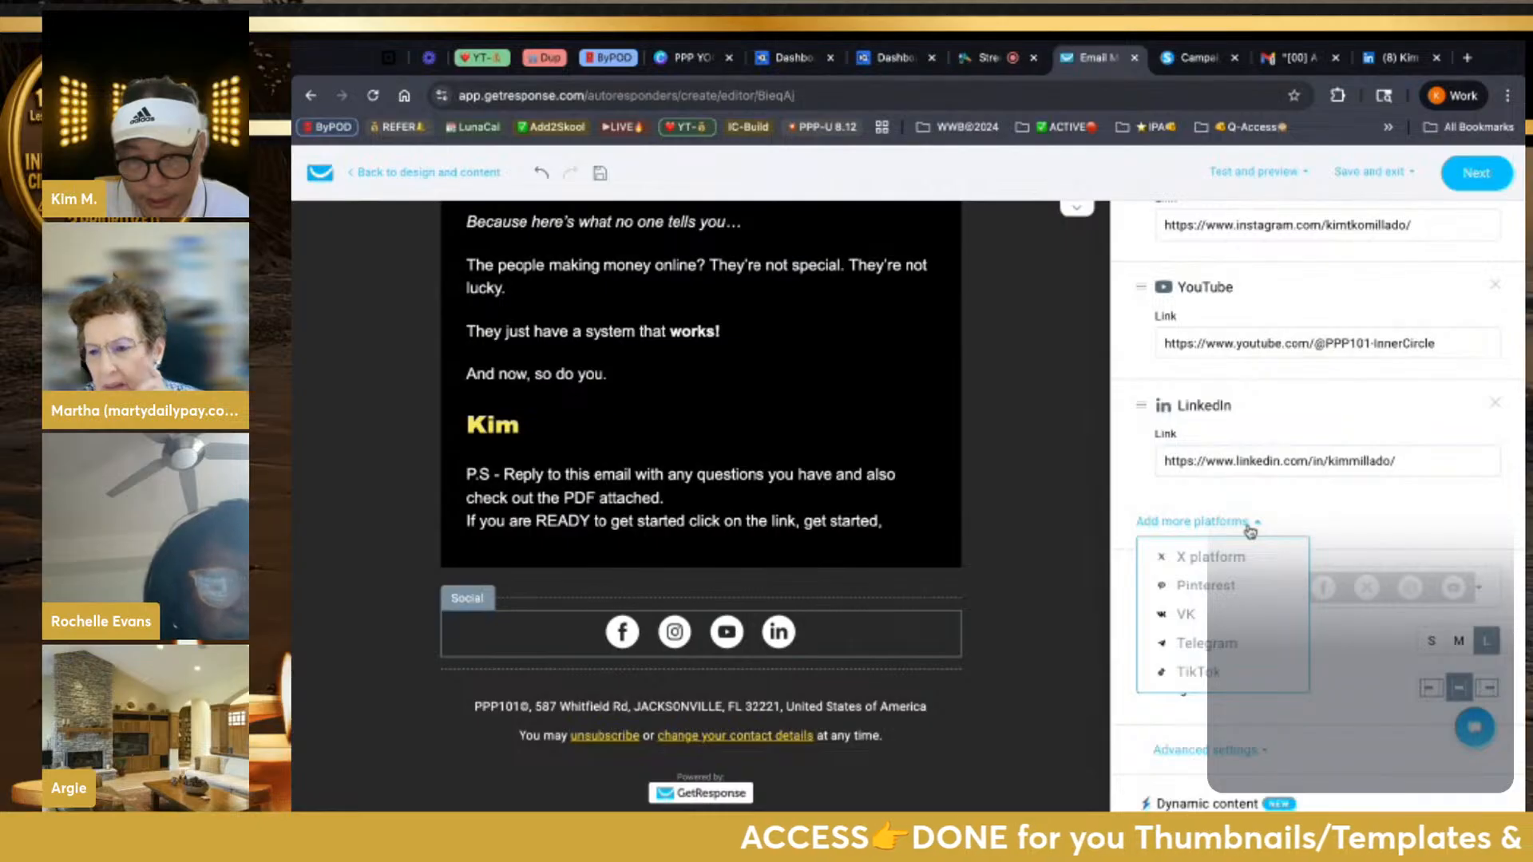
click(1199, 671)
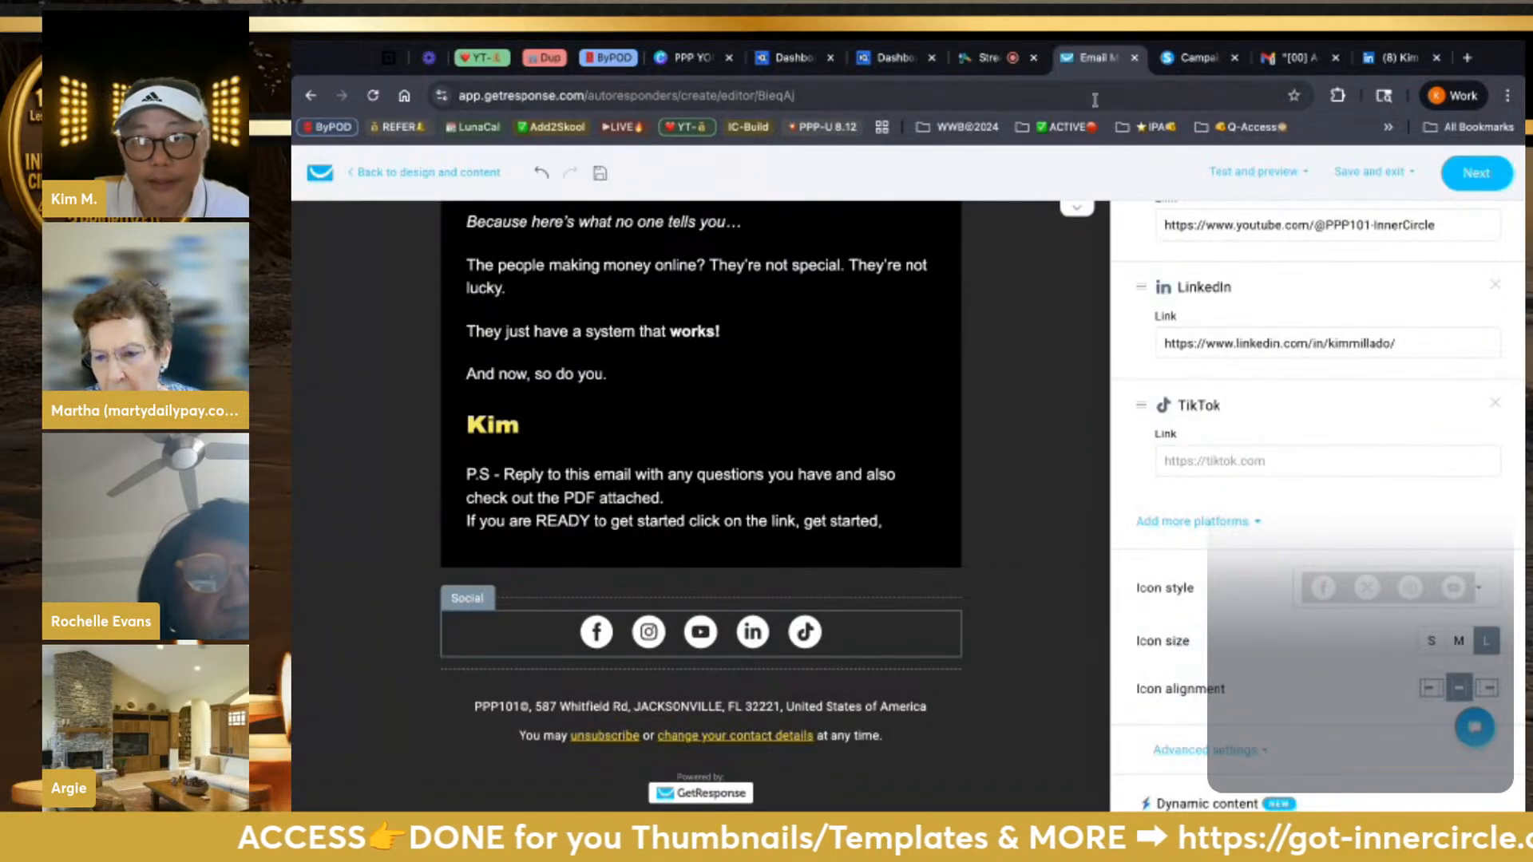
click(1392, 58)
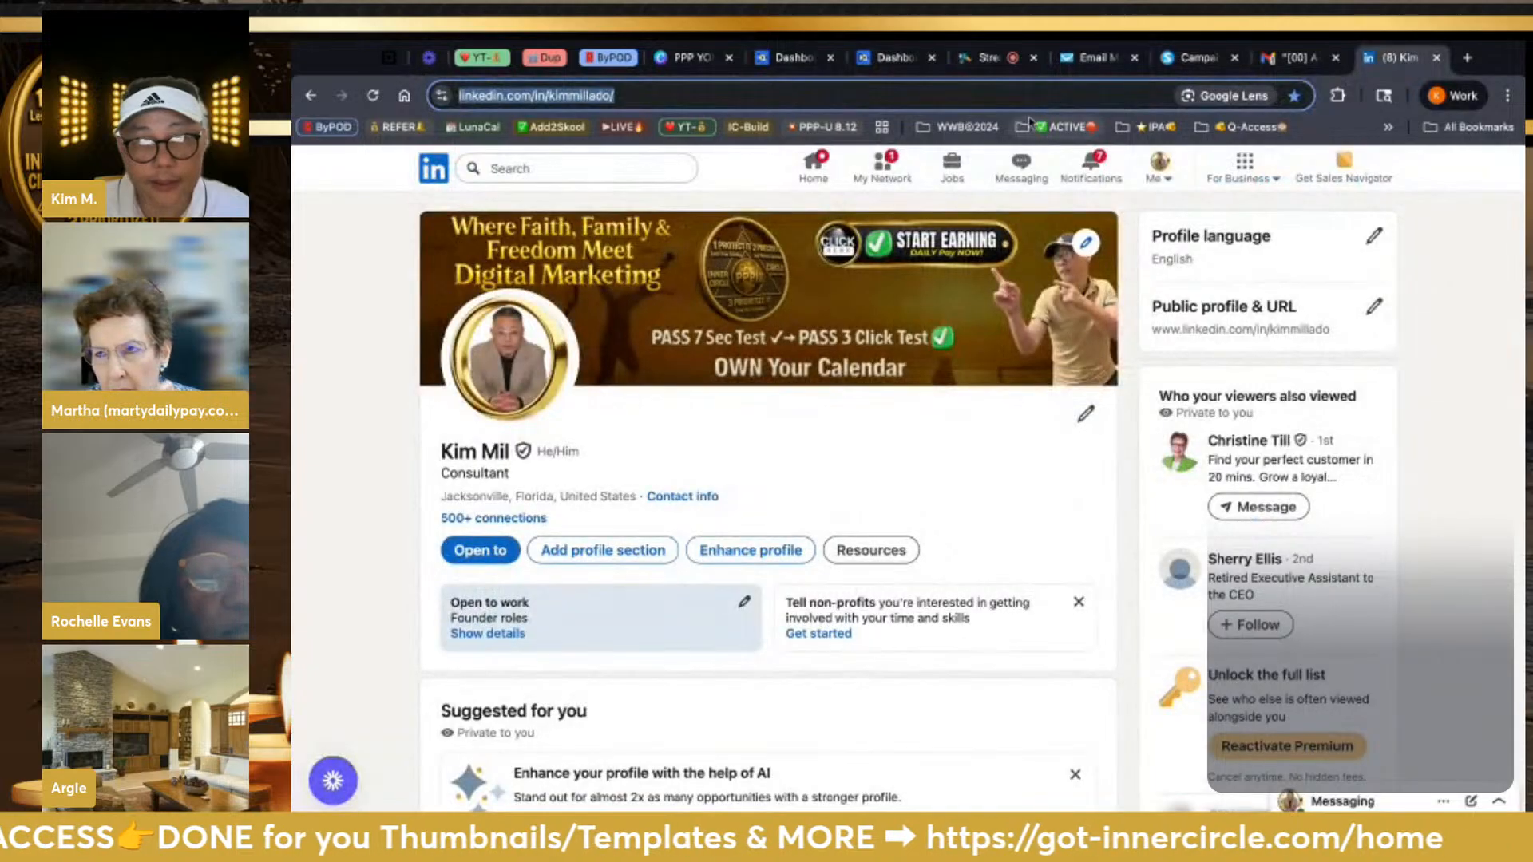
Open the account's own TikTok profile page and select its address
text(tiktok.com/@niki.puls)
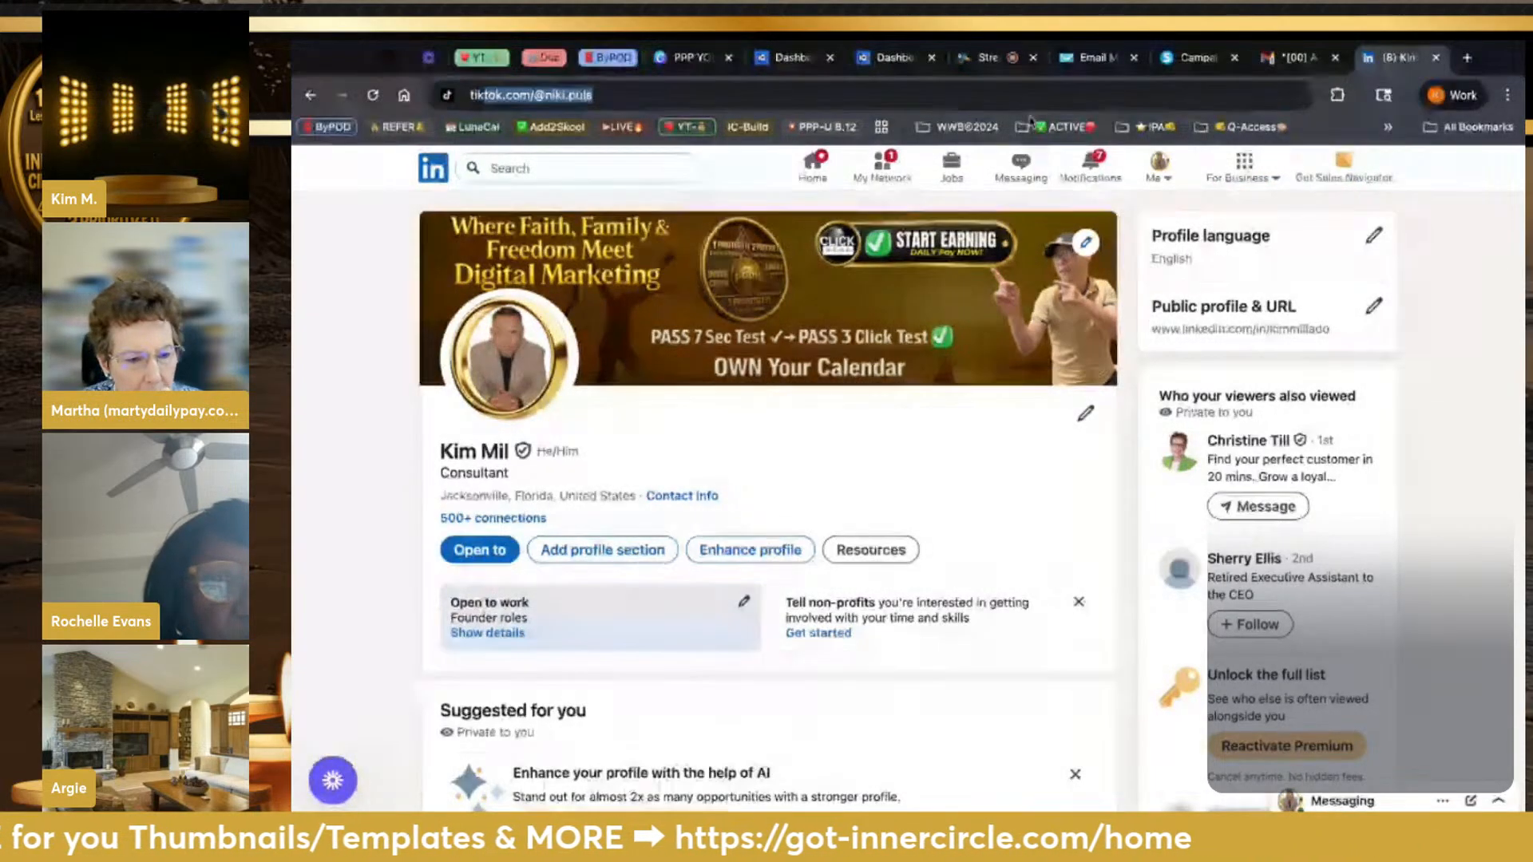
key(Return)
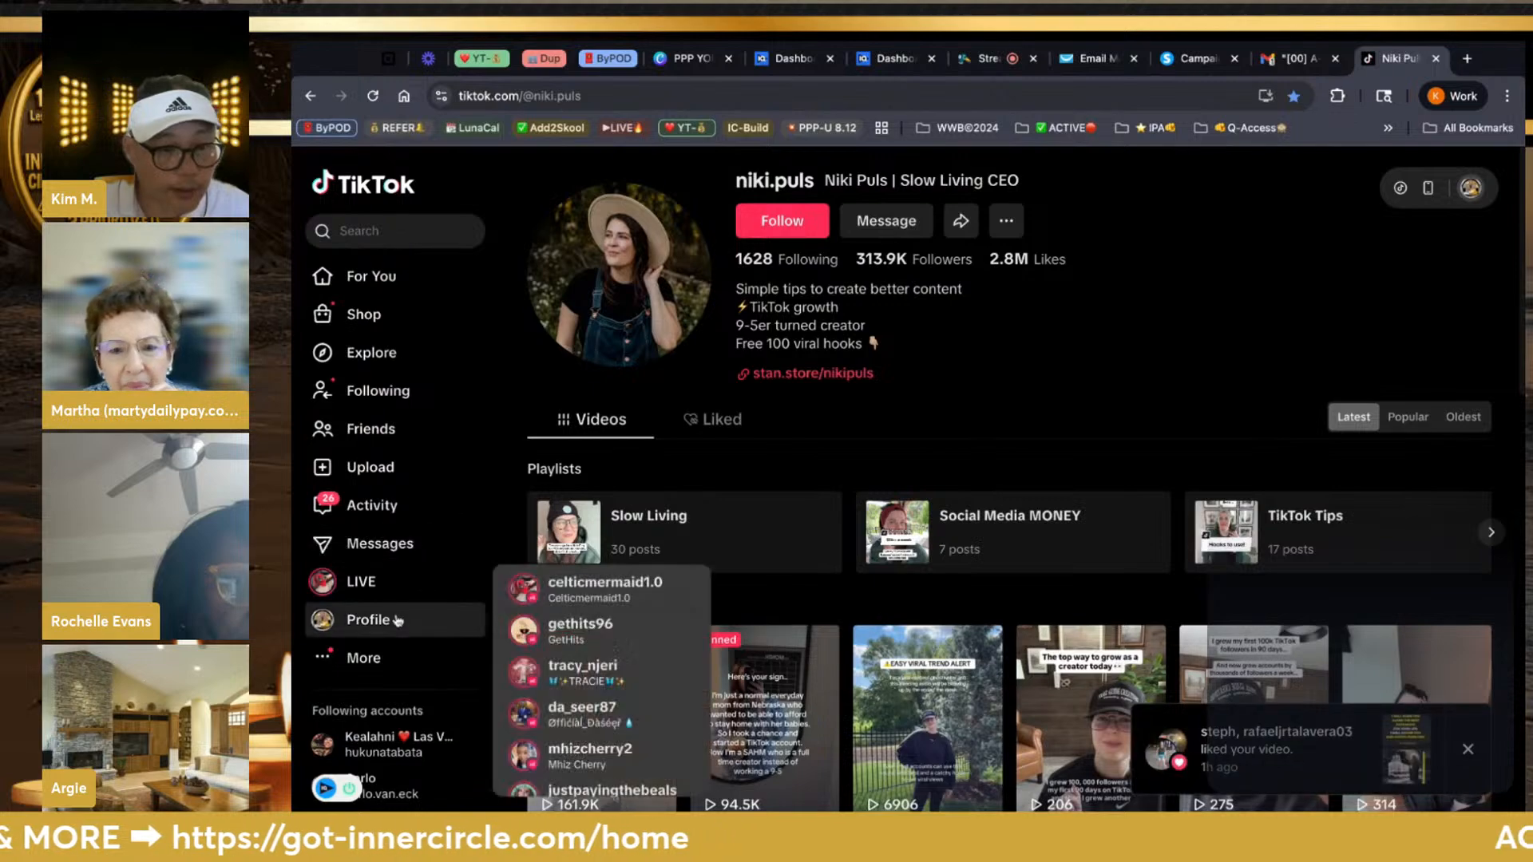
click(396, 620)
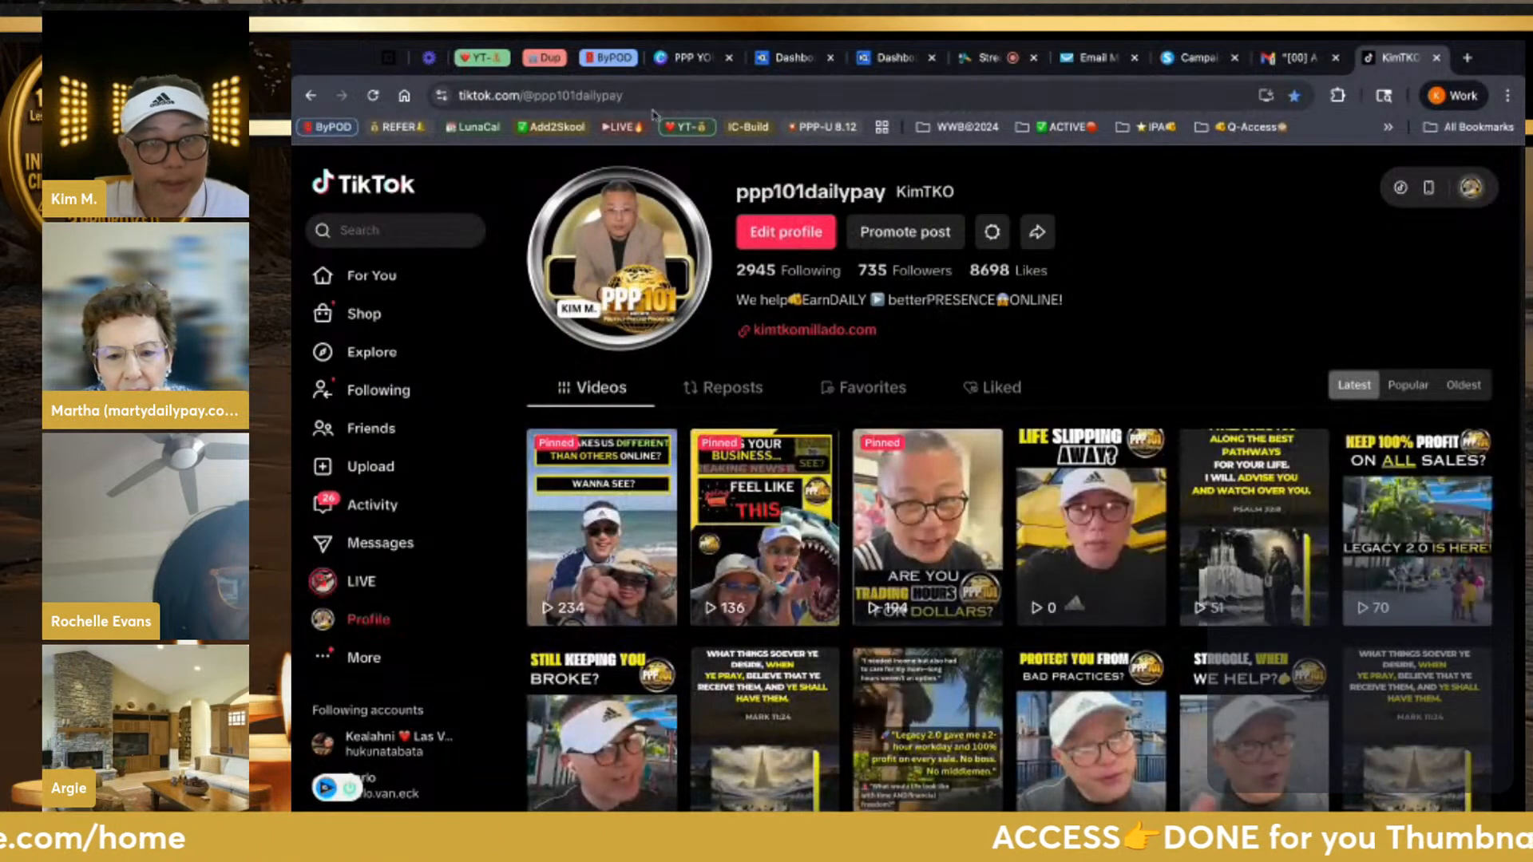
click(589, 95)
key(ctrl+c)
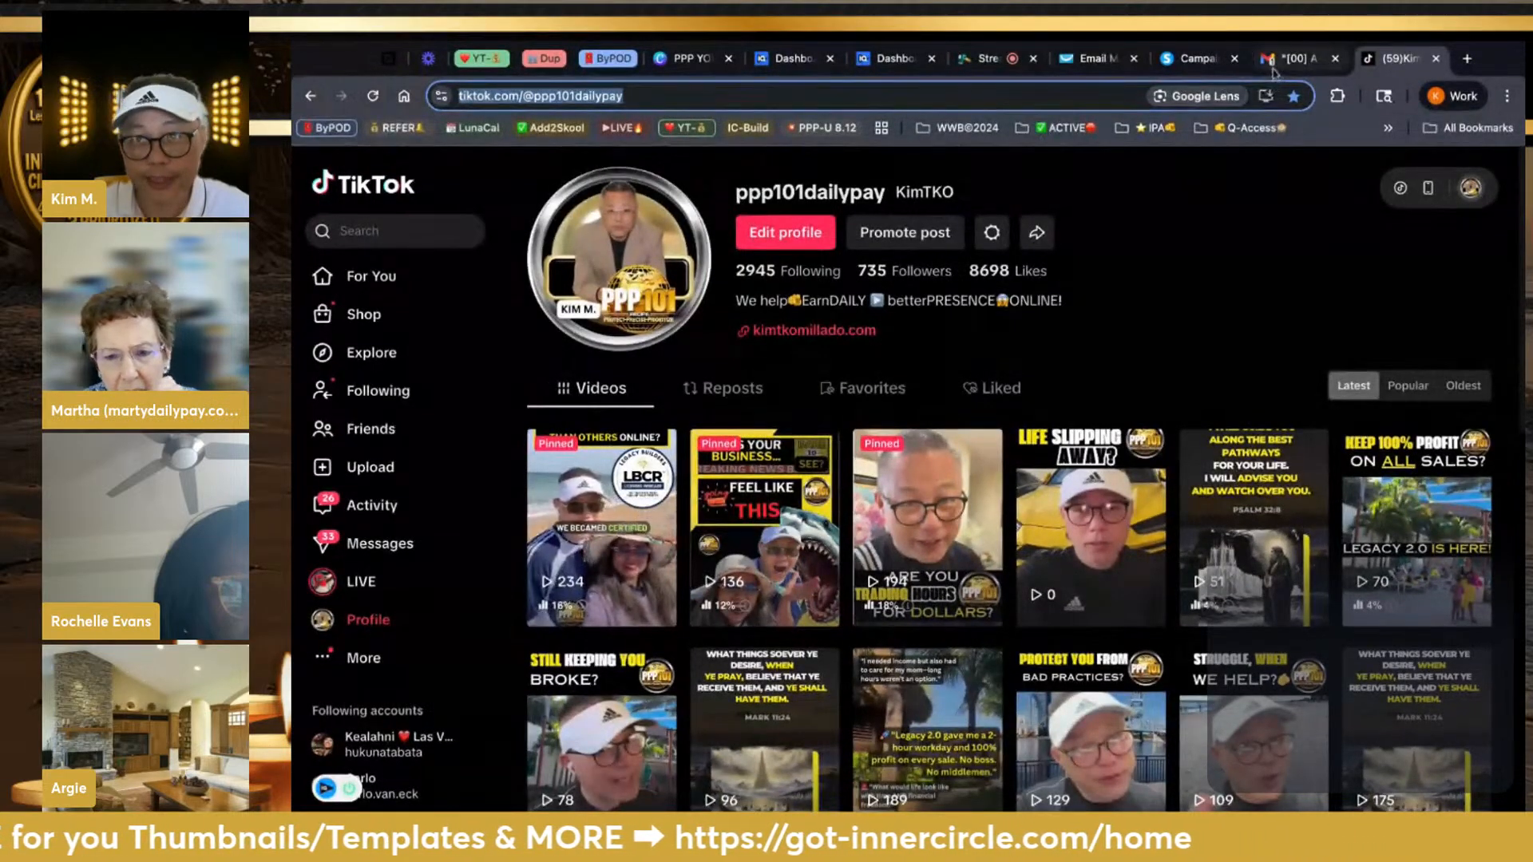
click(1095, 58)
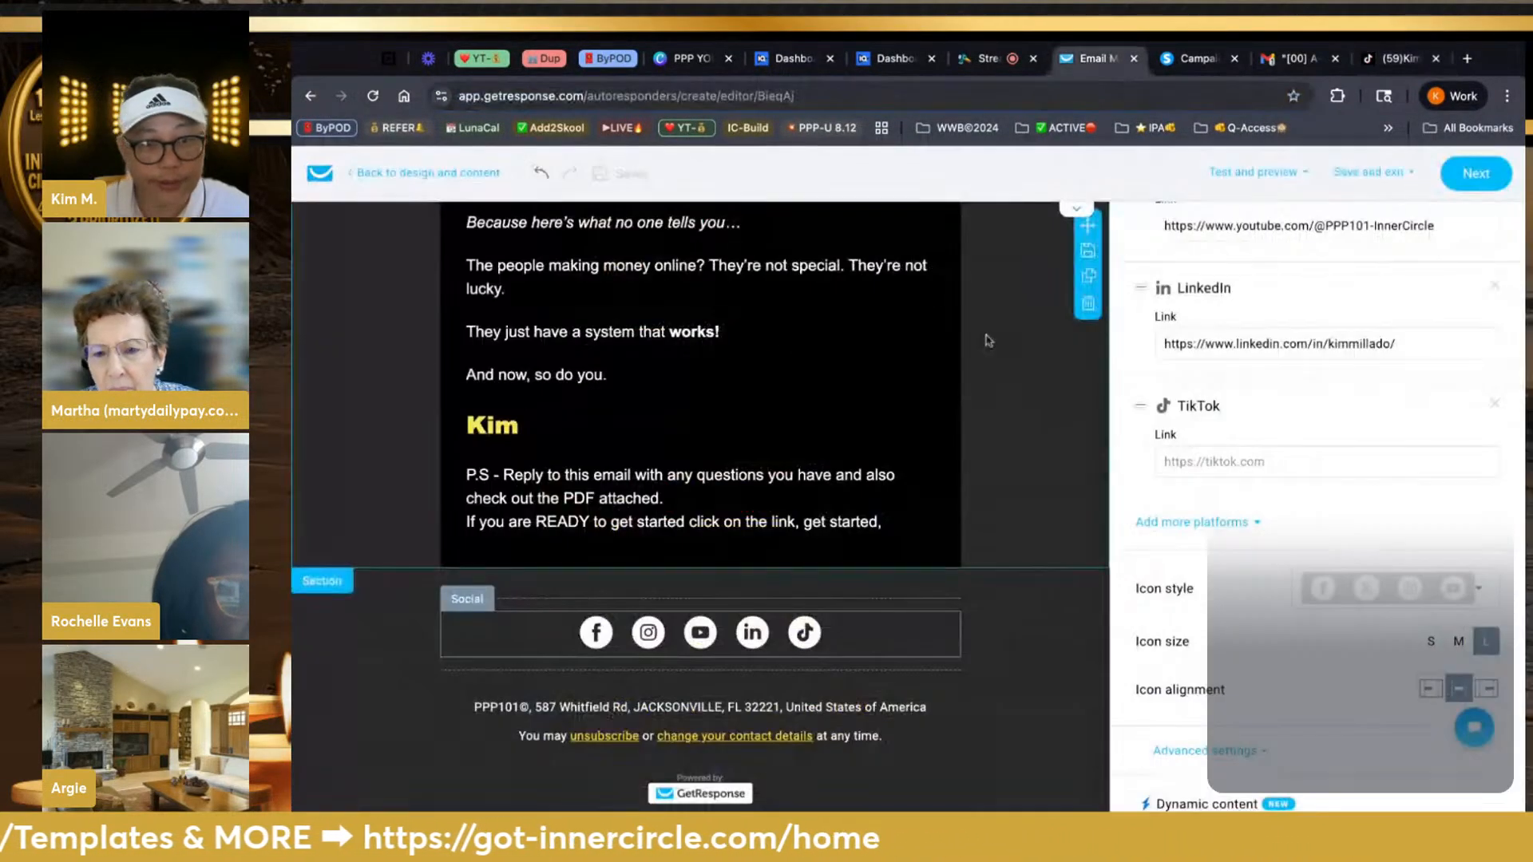
Paste the copied TikTok profile address into the TikTok icon's link field
click(1213, 467)
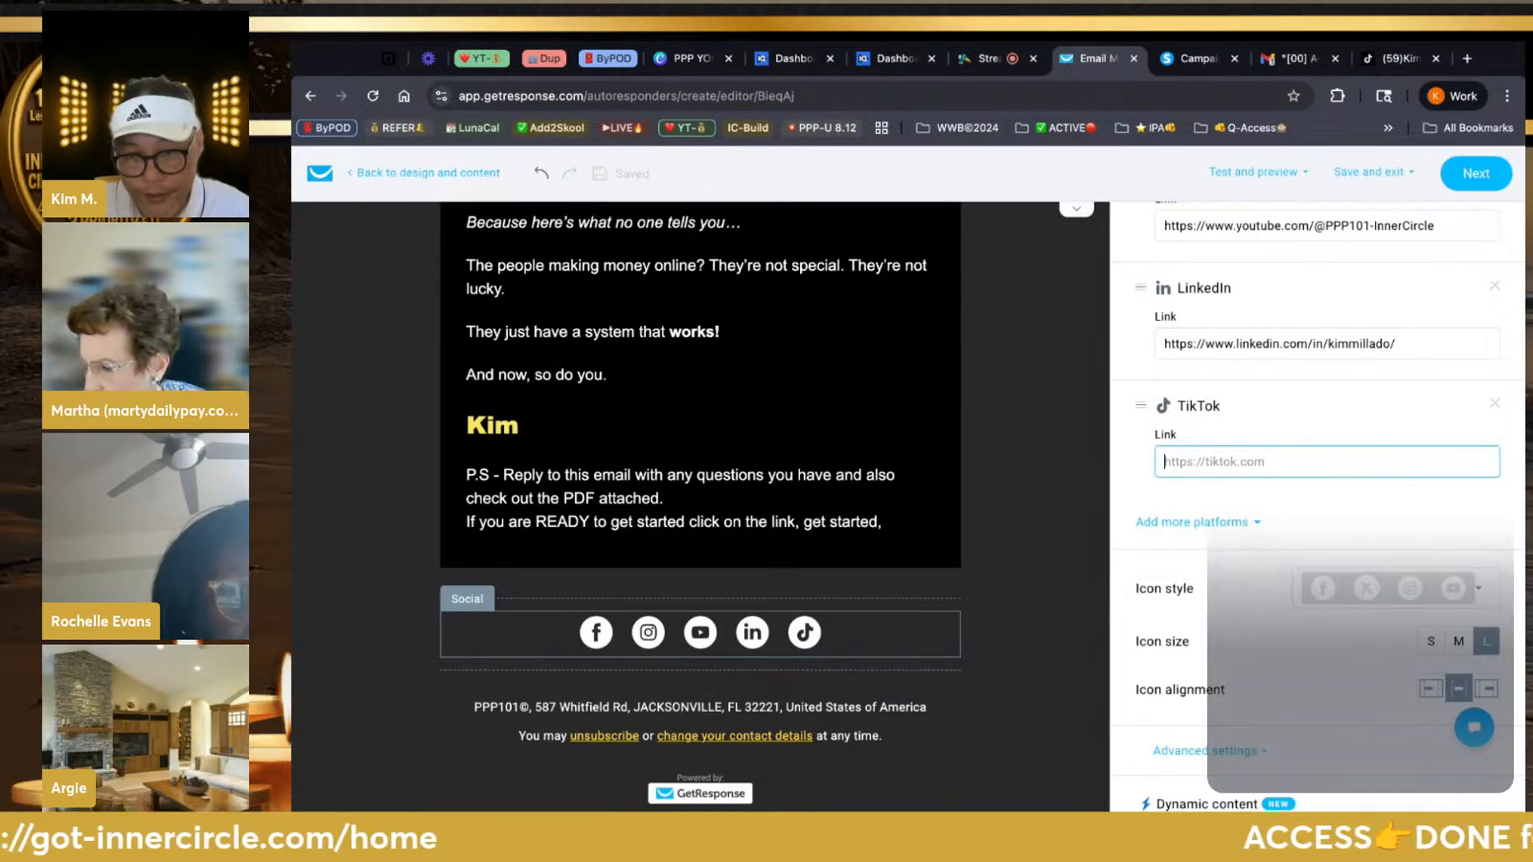
key(ctrl+v)
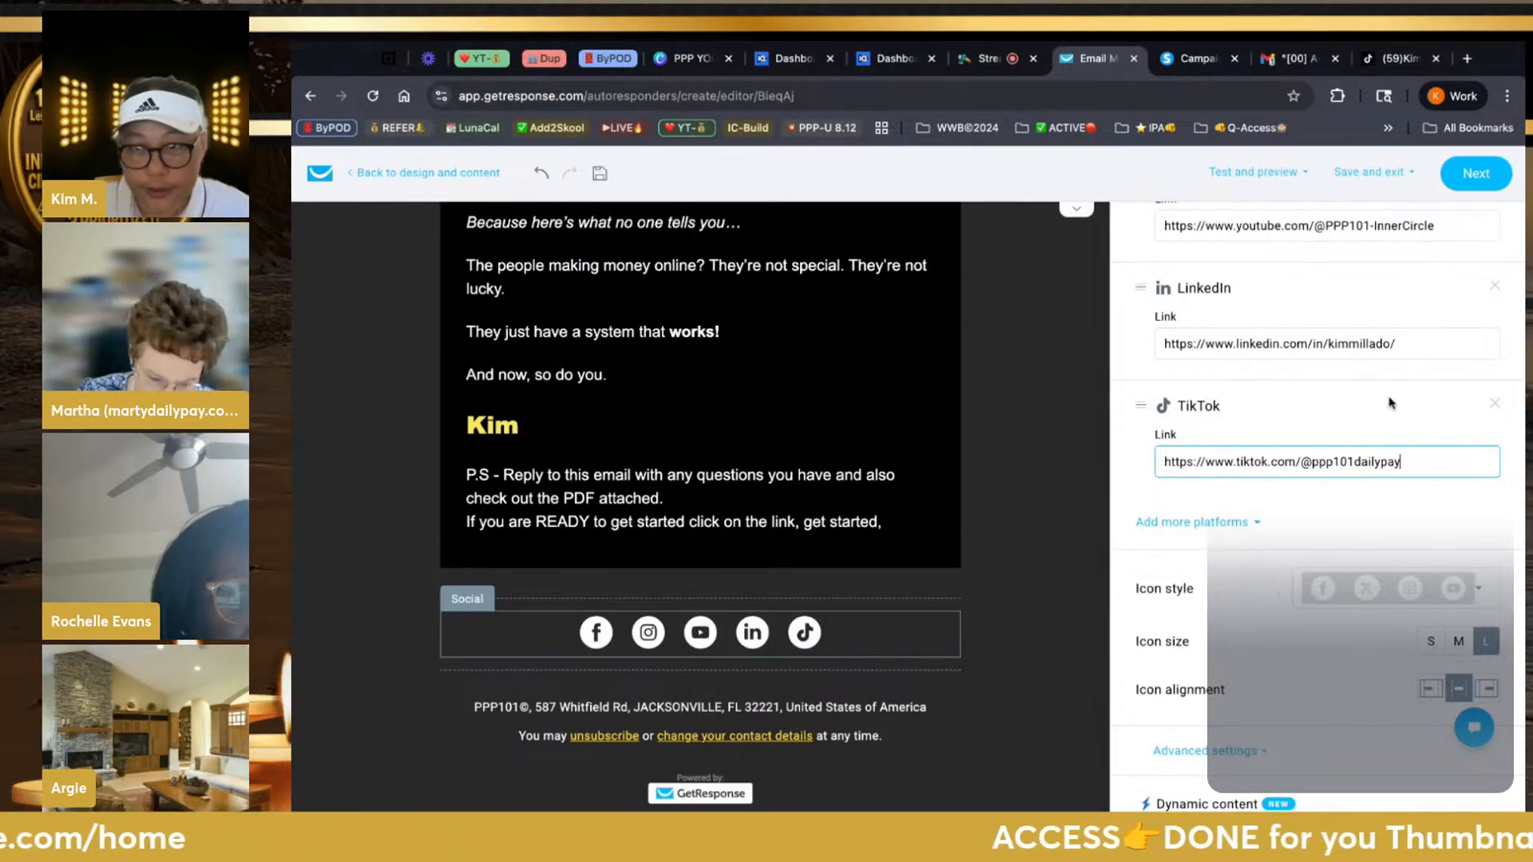
click(1074, 571)
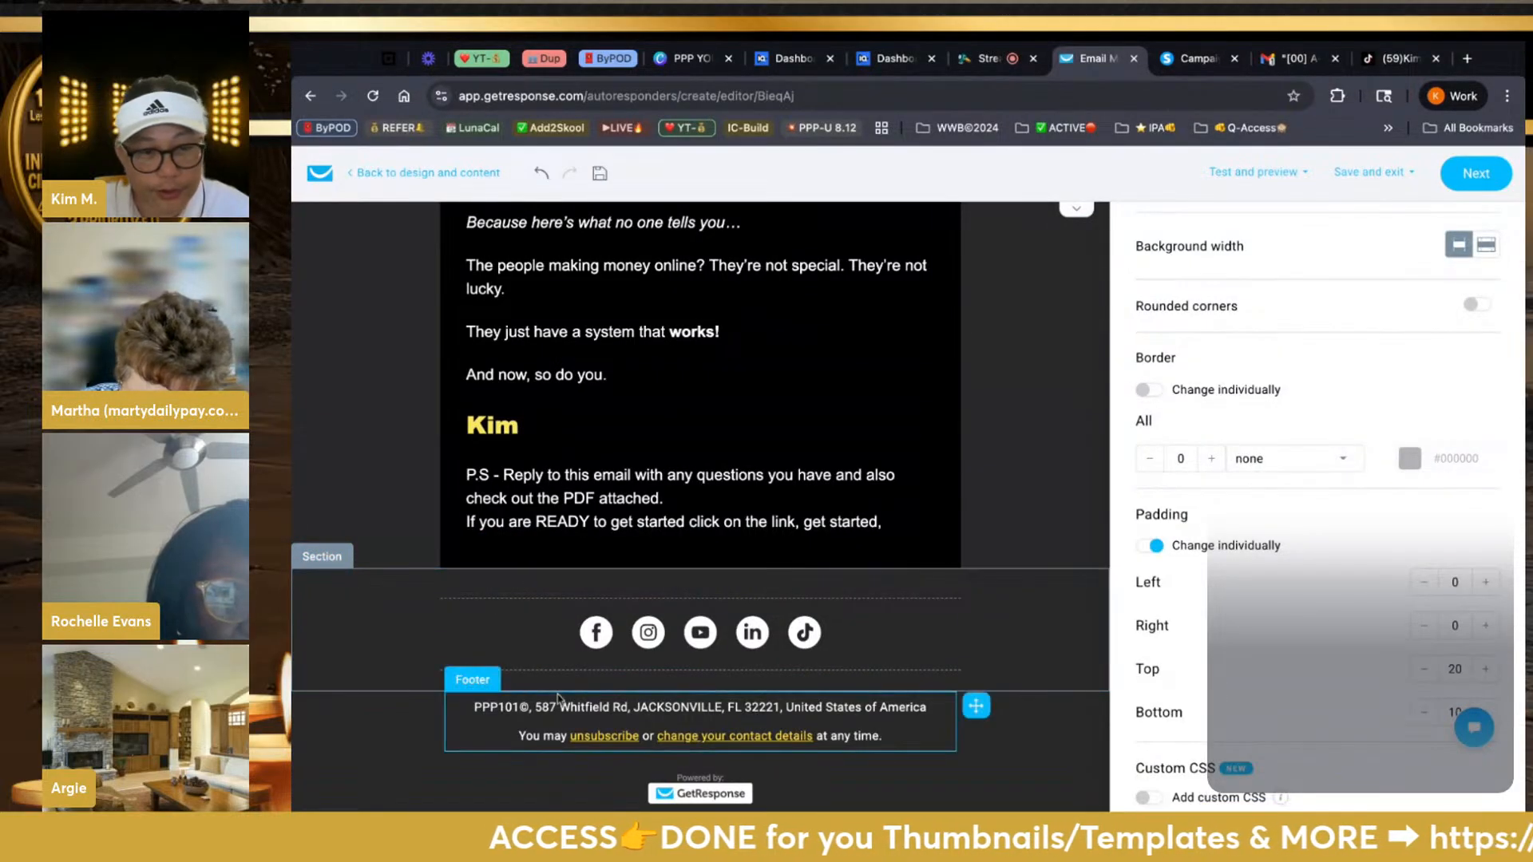
Review the finished email from top to bottom, then save the design with Next
scroll(730, 517, up, 10)
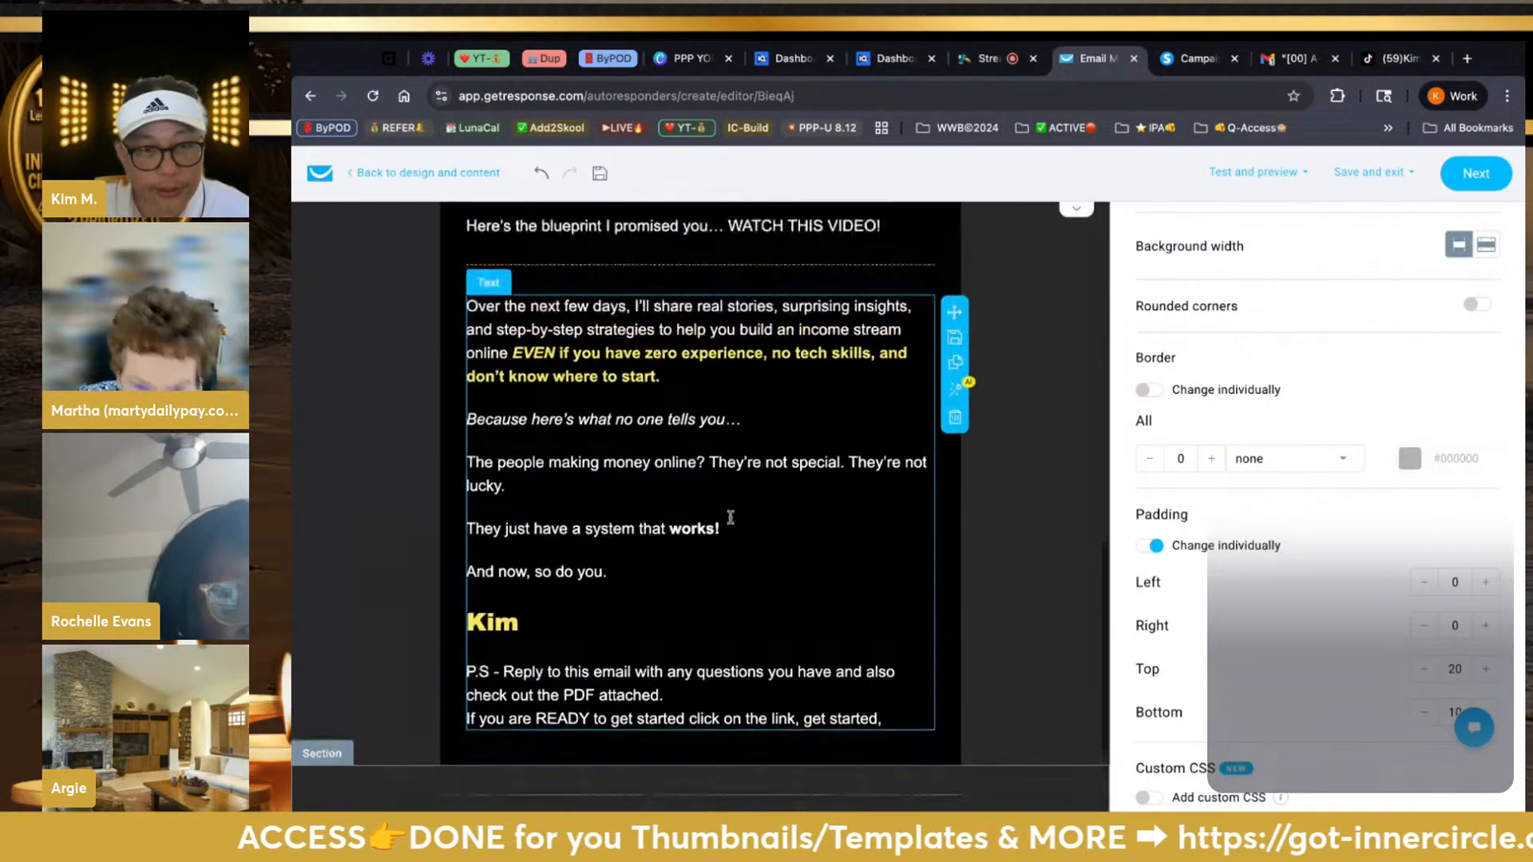
scroll(730, 517, up, 5)
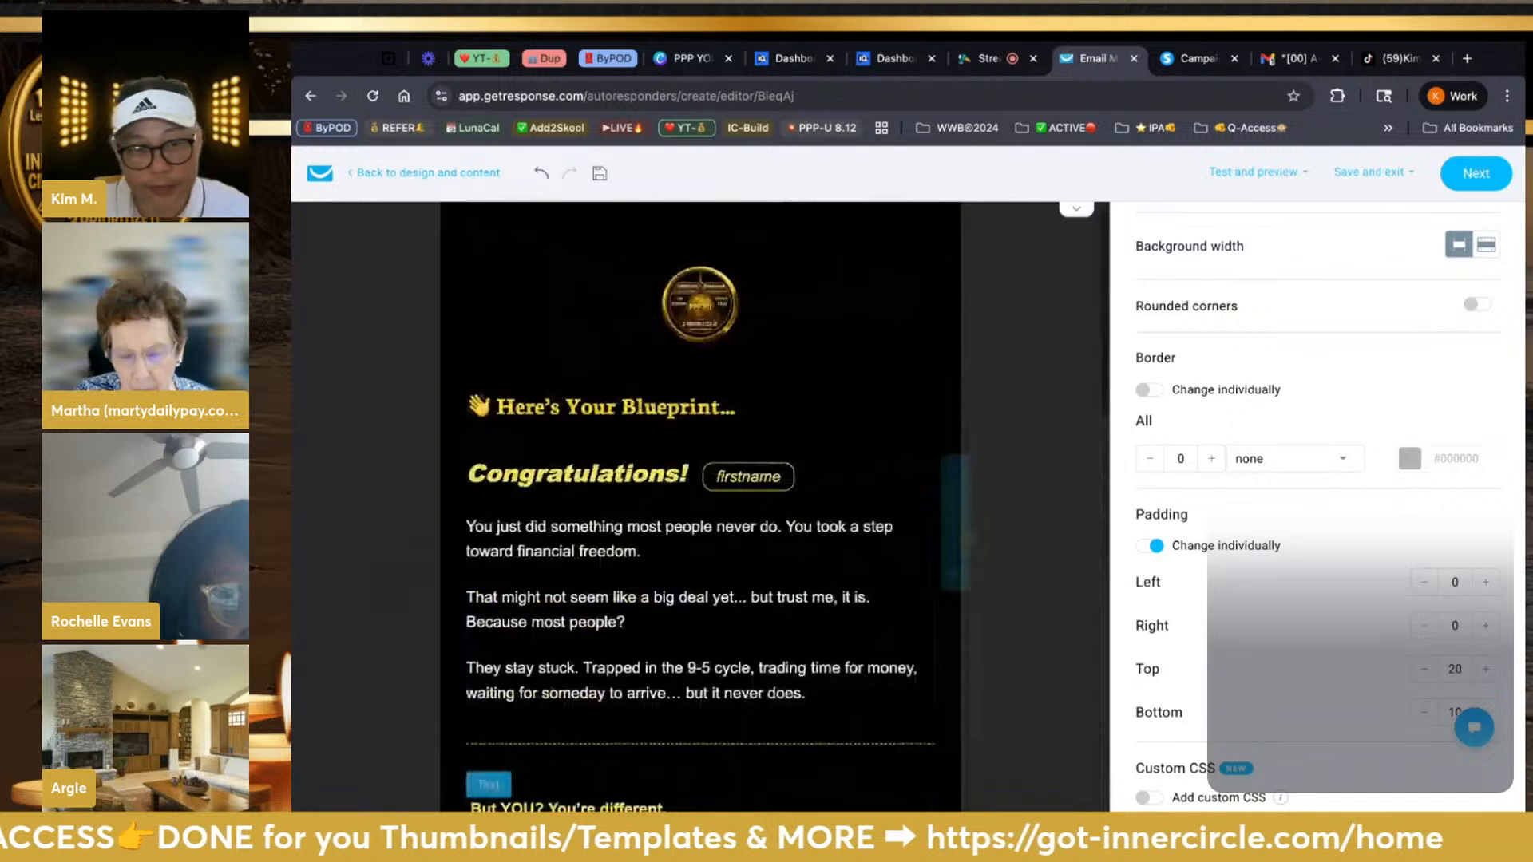
scroll(730, 517, down, 3)
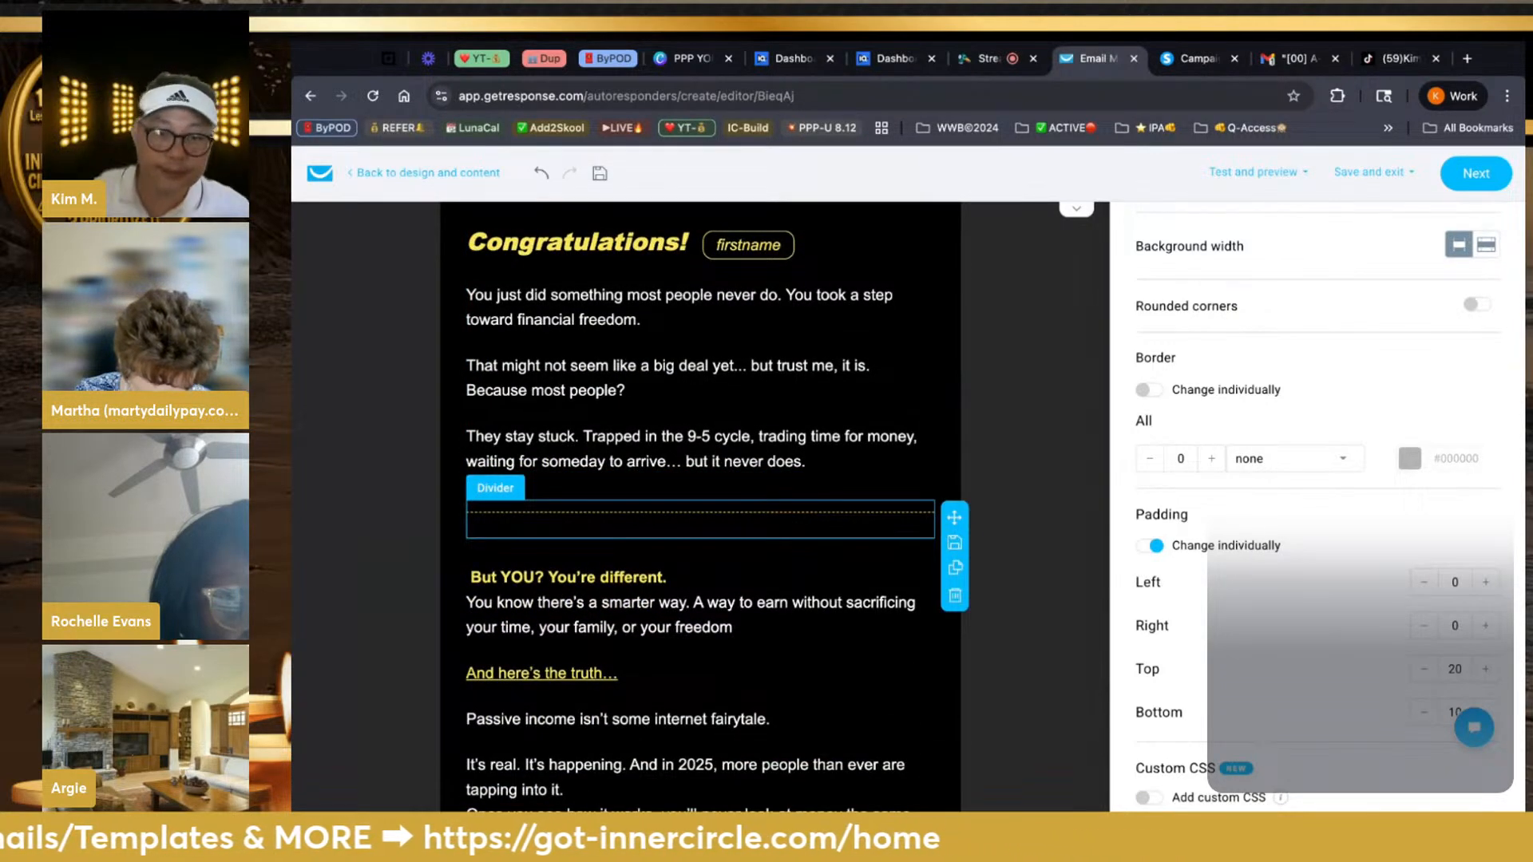
scroll(729, 517, down, 4)
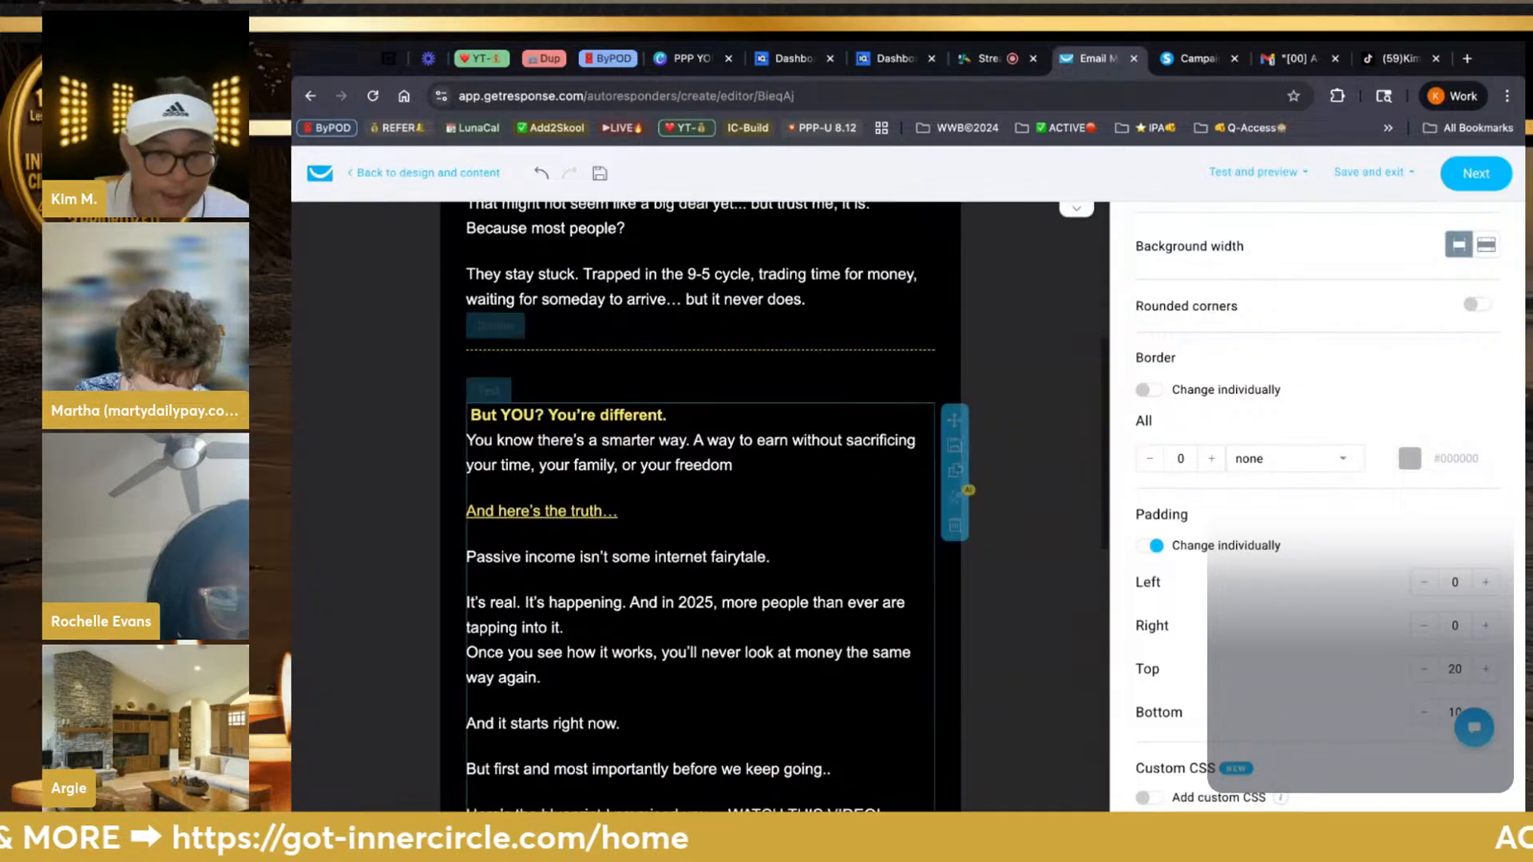
scroll(700, 506, down, 5)
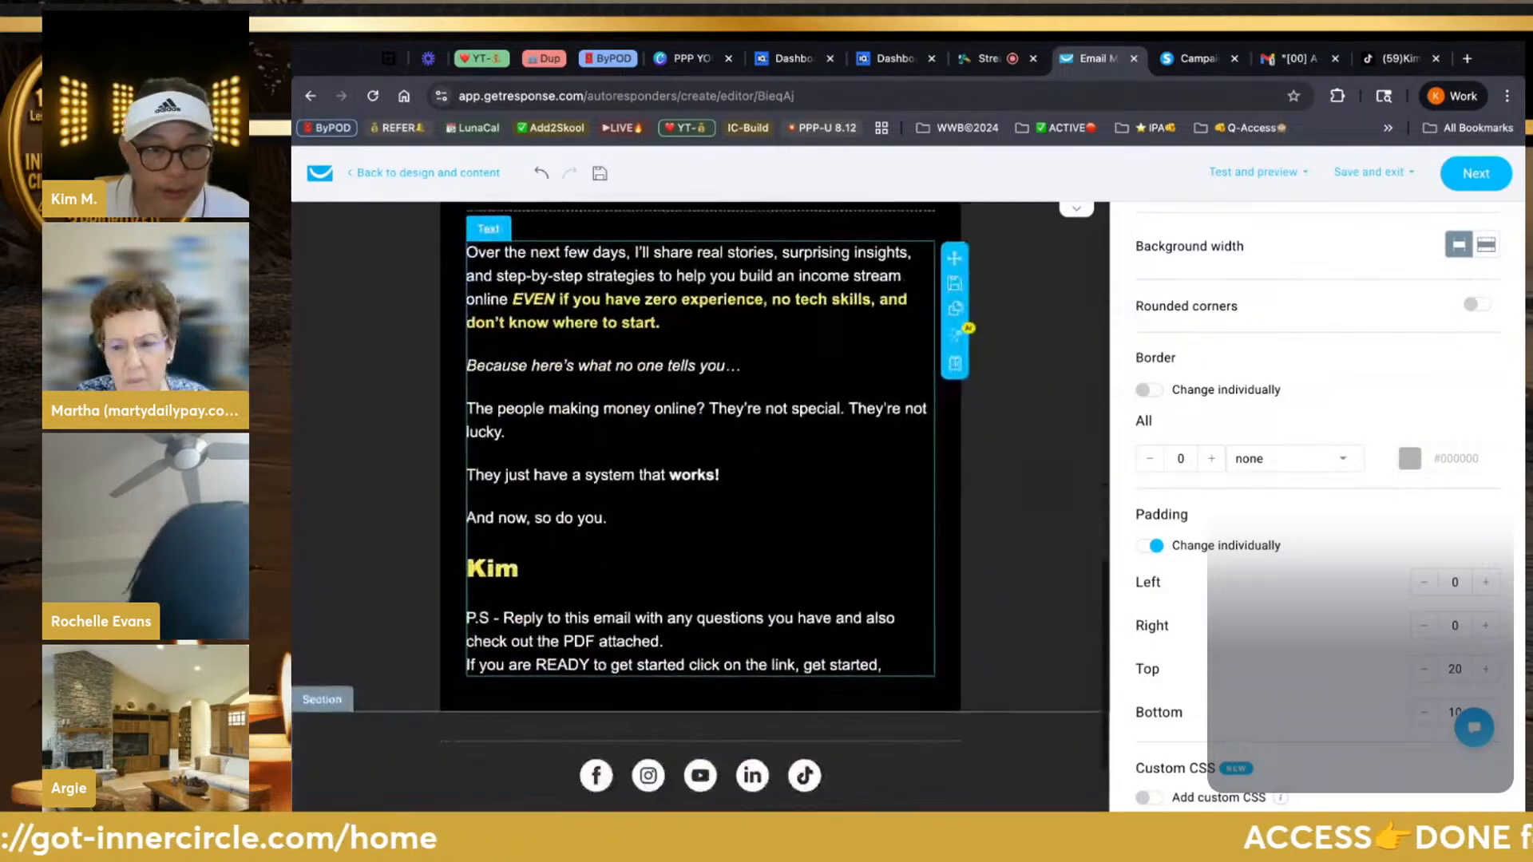
scroll(958, 495, up, 8)
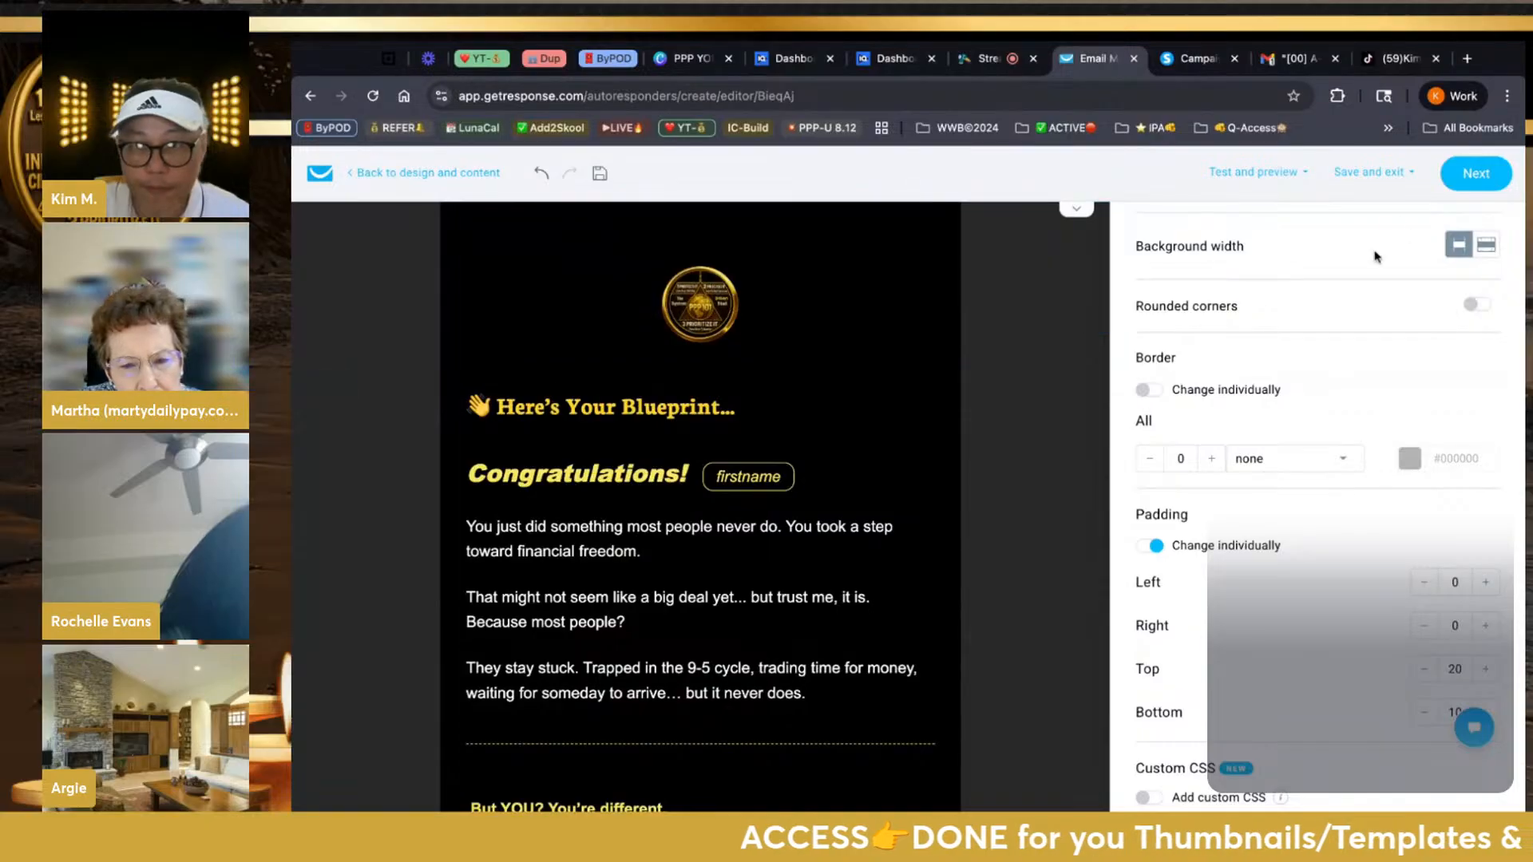
click(1471, 185)
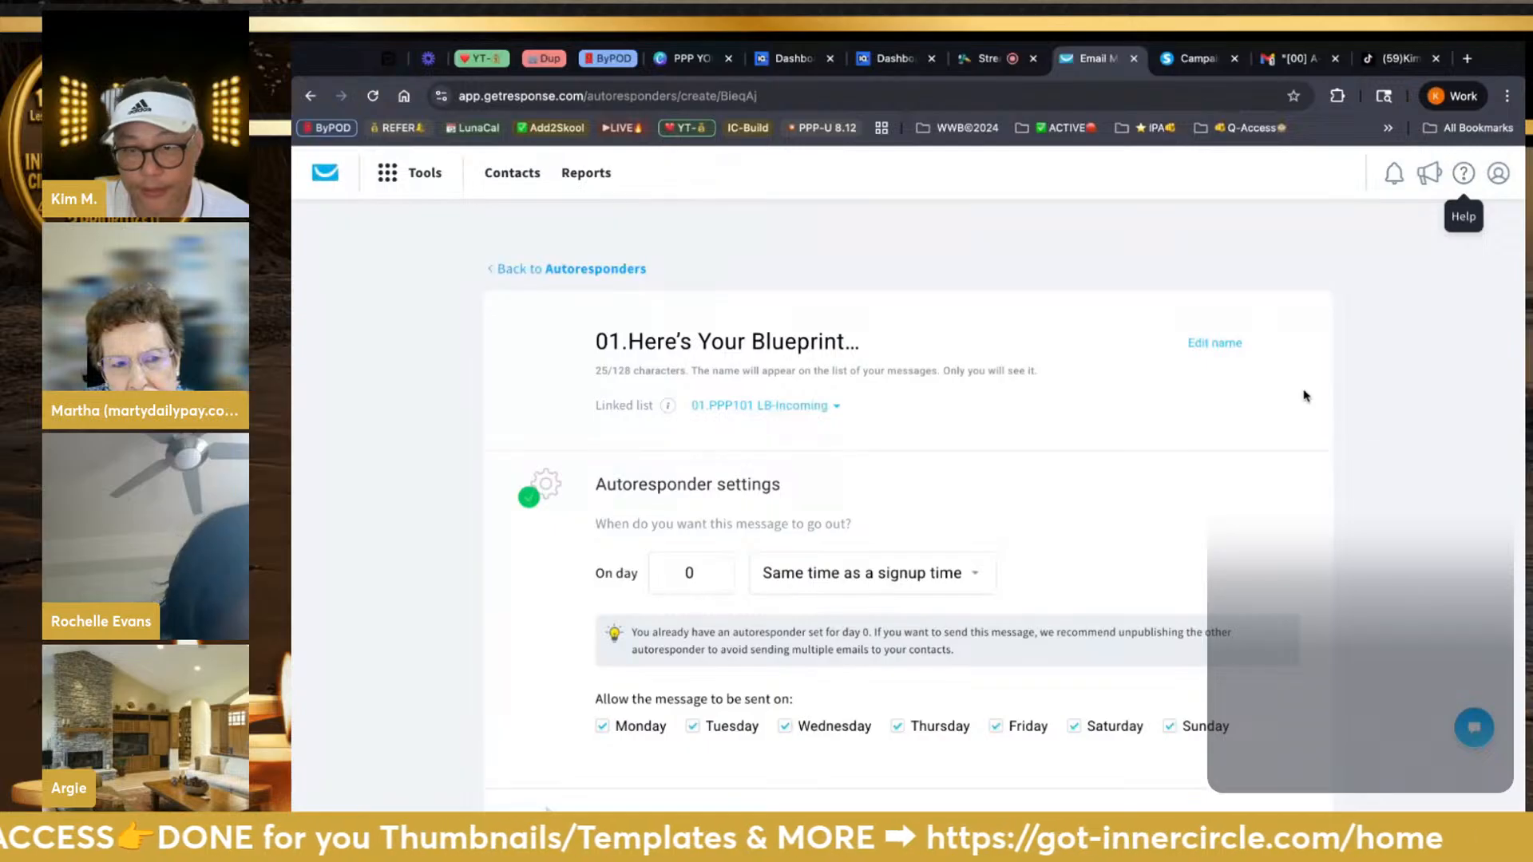
Scroll through the autoresponder's timing, sender, subject and tracking settings
scroll(1299, 405, down, 2)
scroll(1299, 404, down, 6)
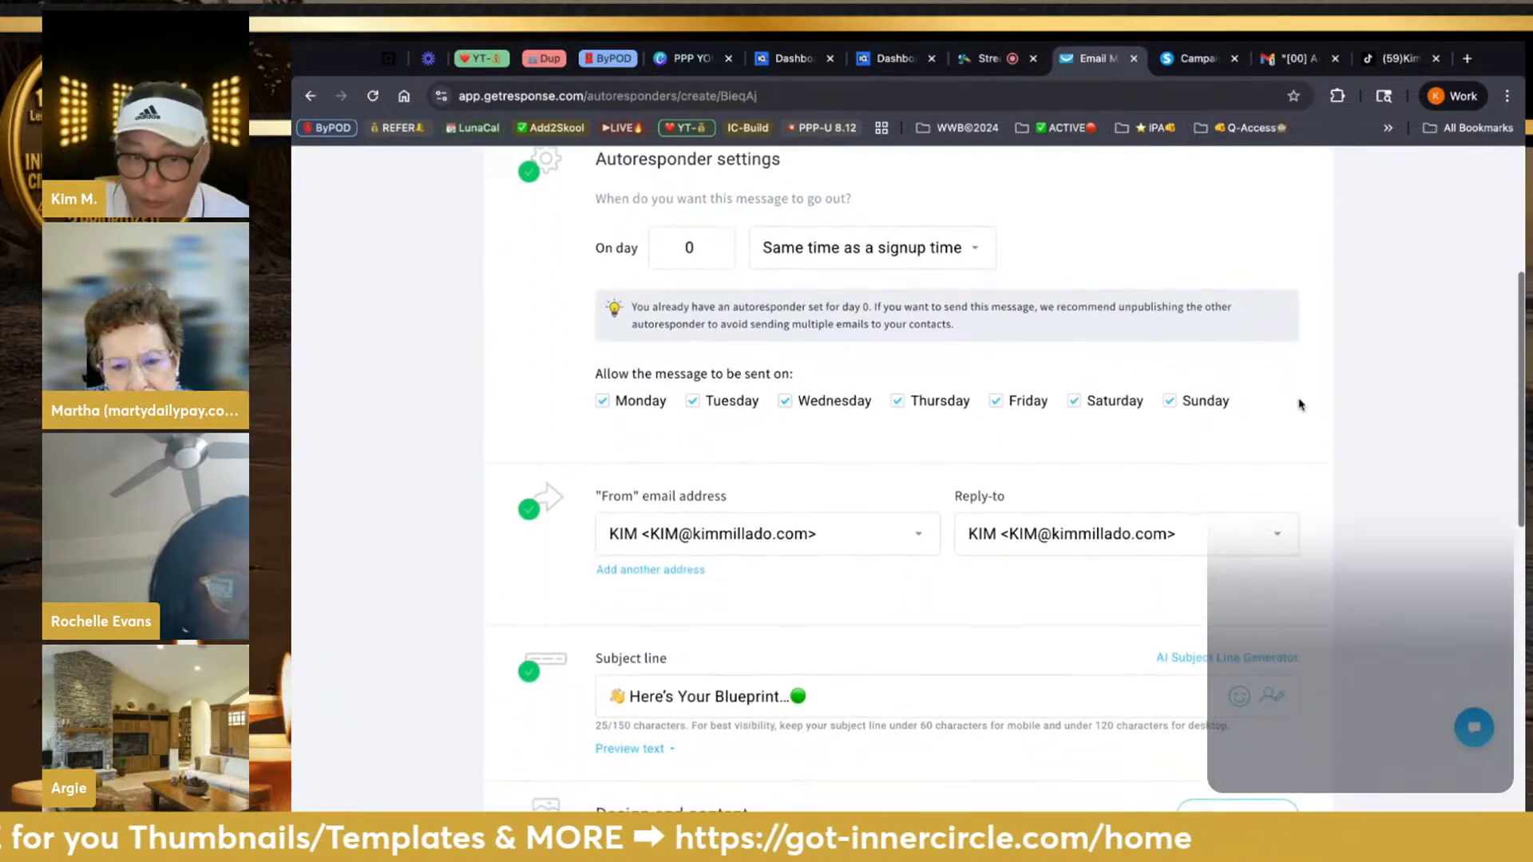
scroll(908, 479, down, 3)
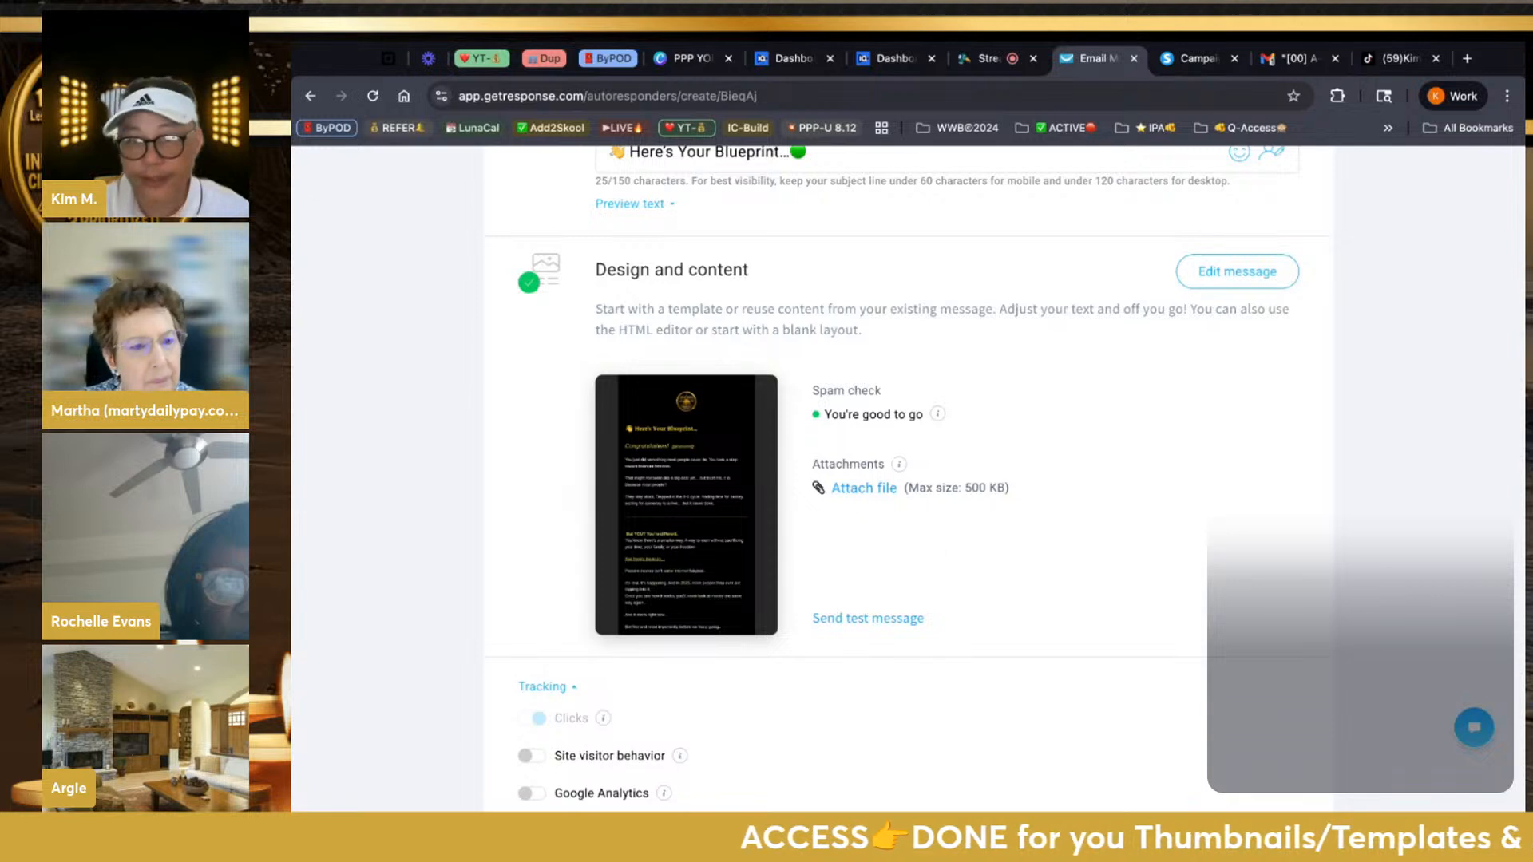
scroll(910, 463, down, 3)
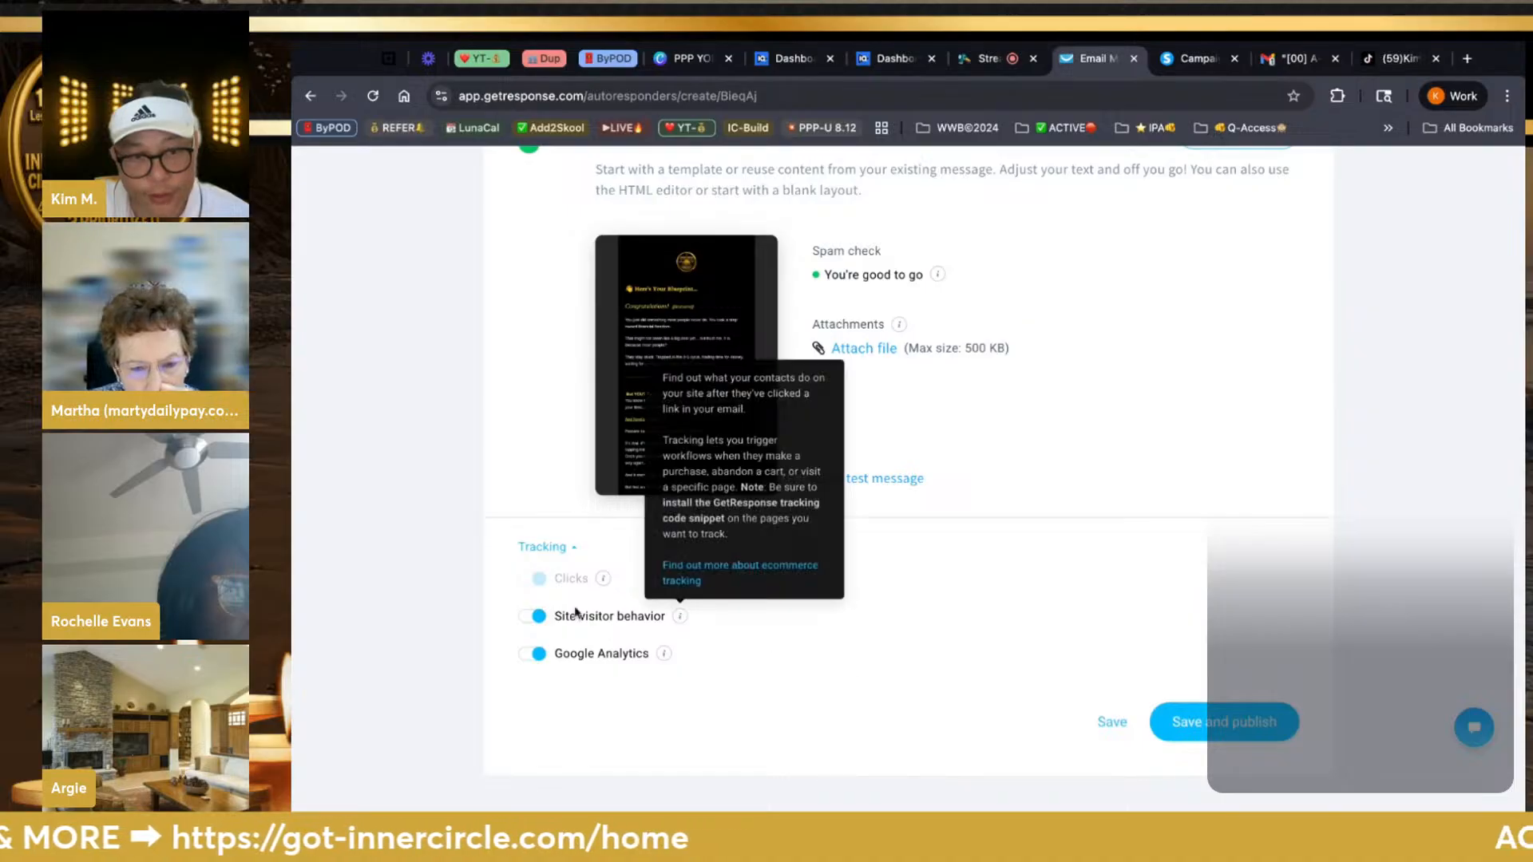
scroll(862, 671, up, 15)
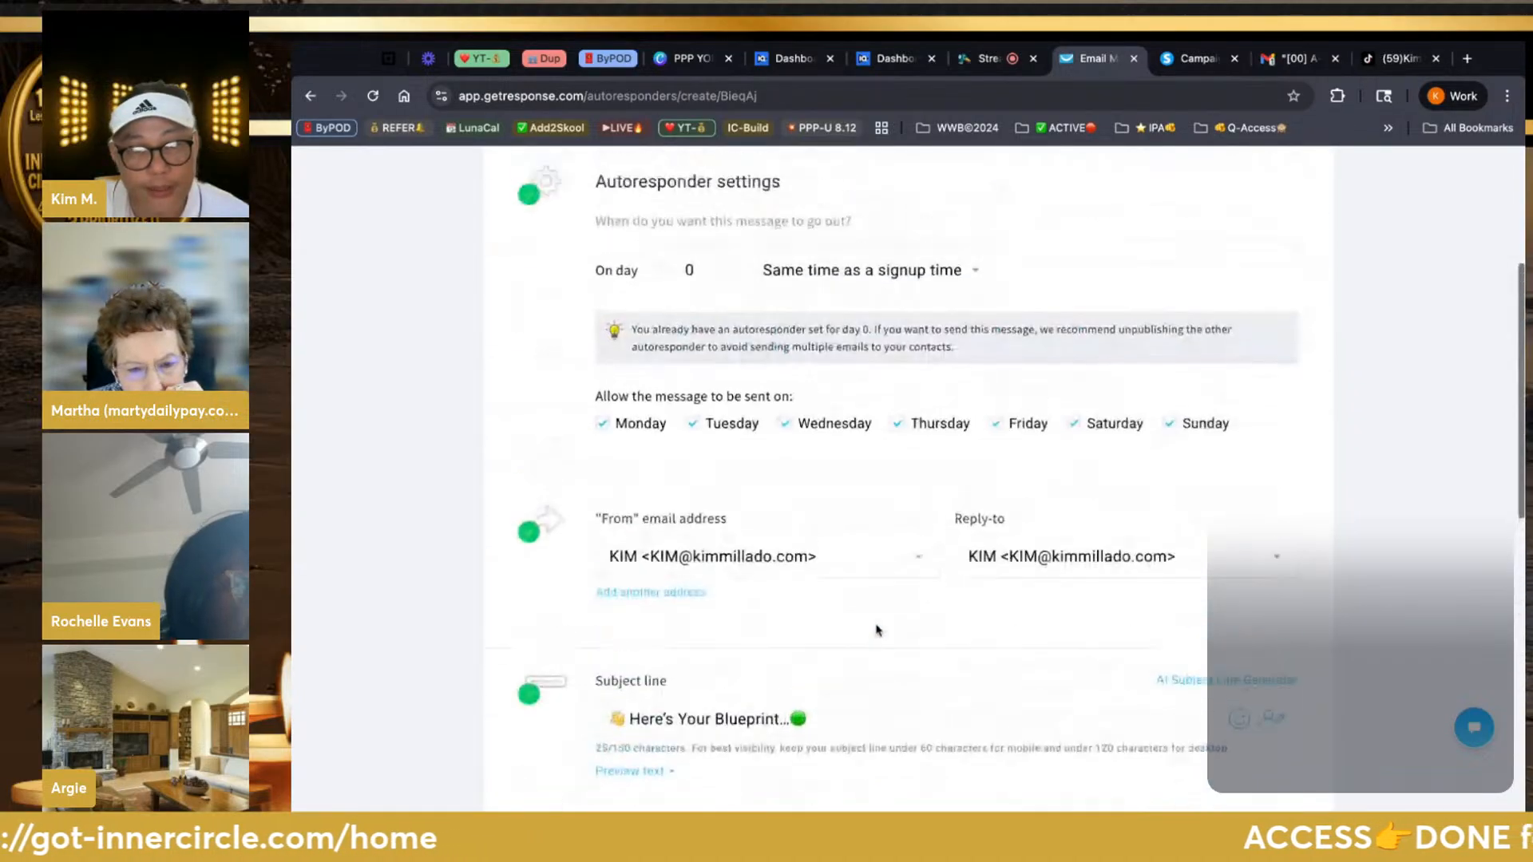
scroll(876, 630, down, 15)
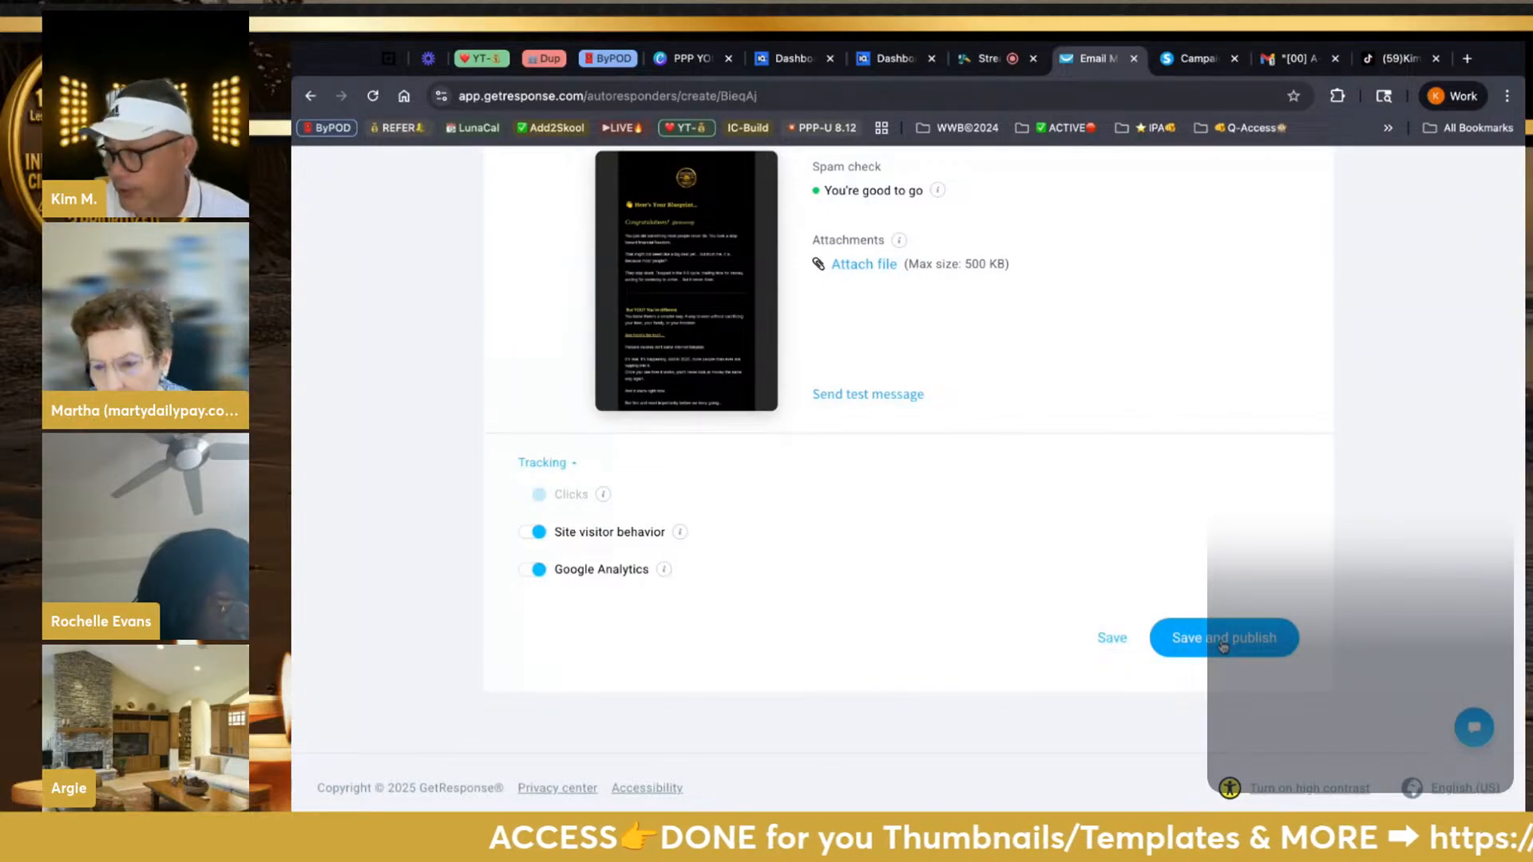
Save the autoresponder and send a test of the Blueprint email
click(1116, 647)
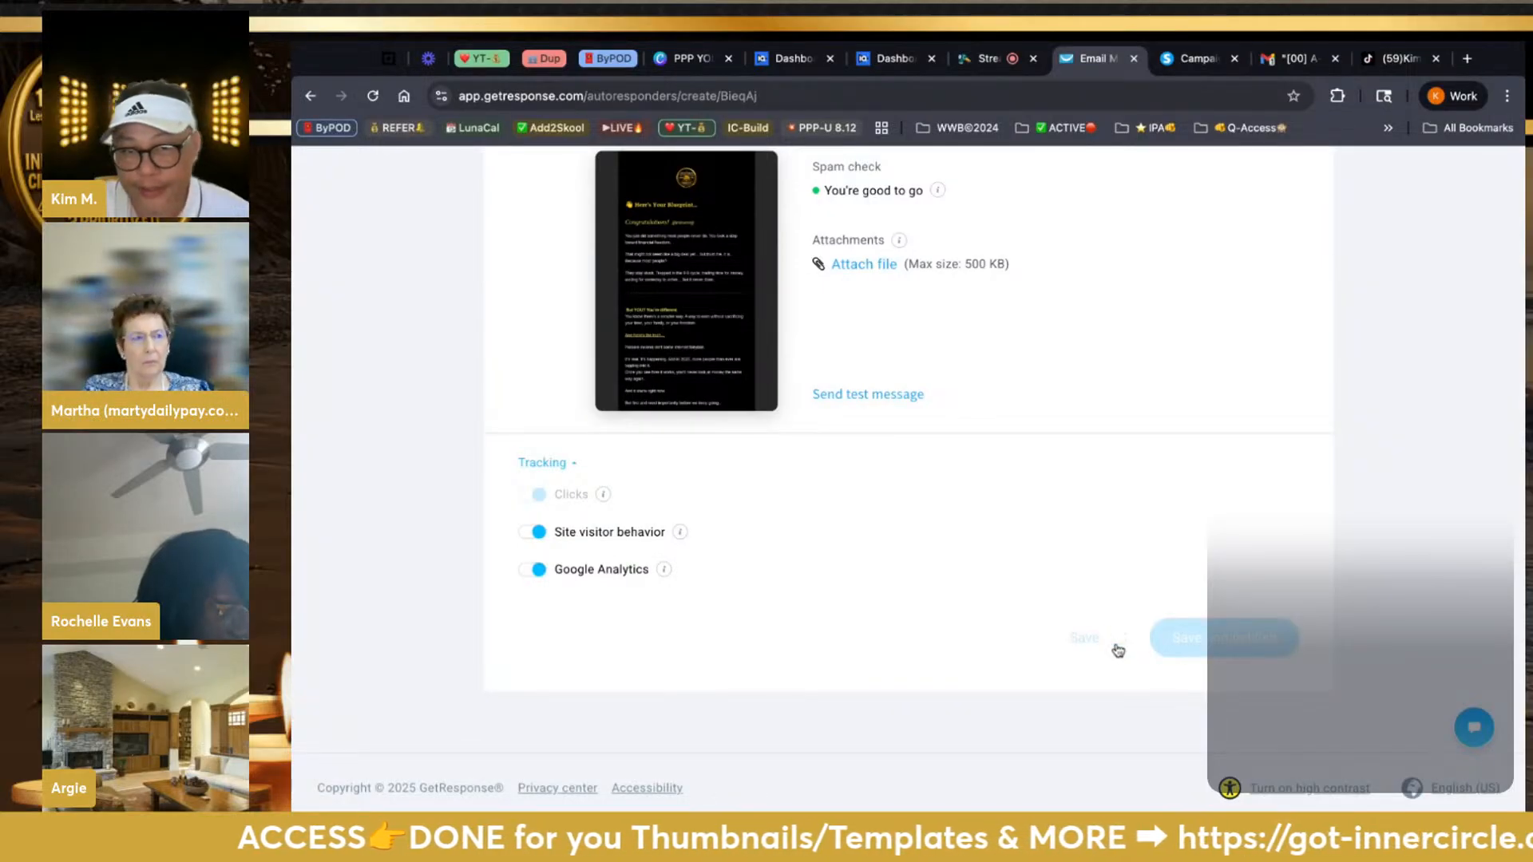
click(893, 403)
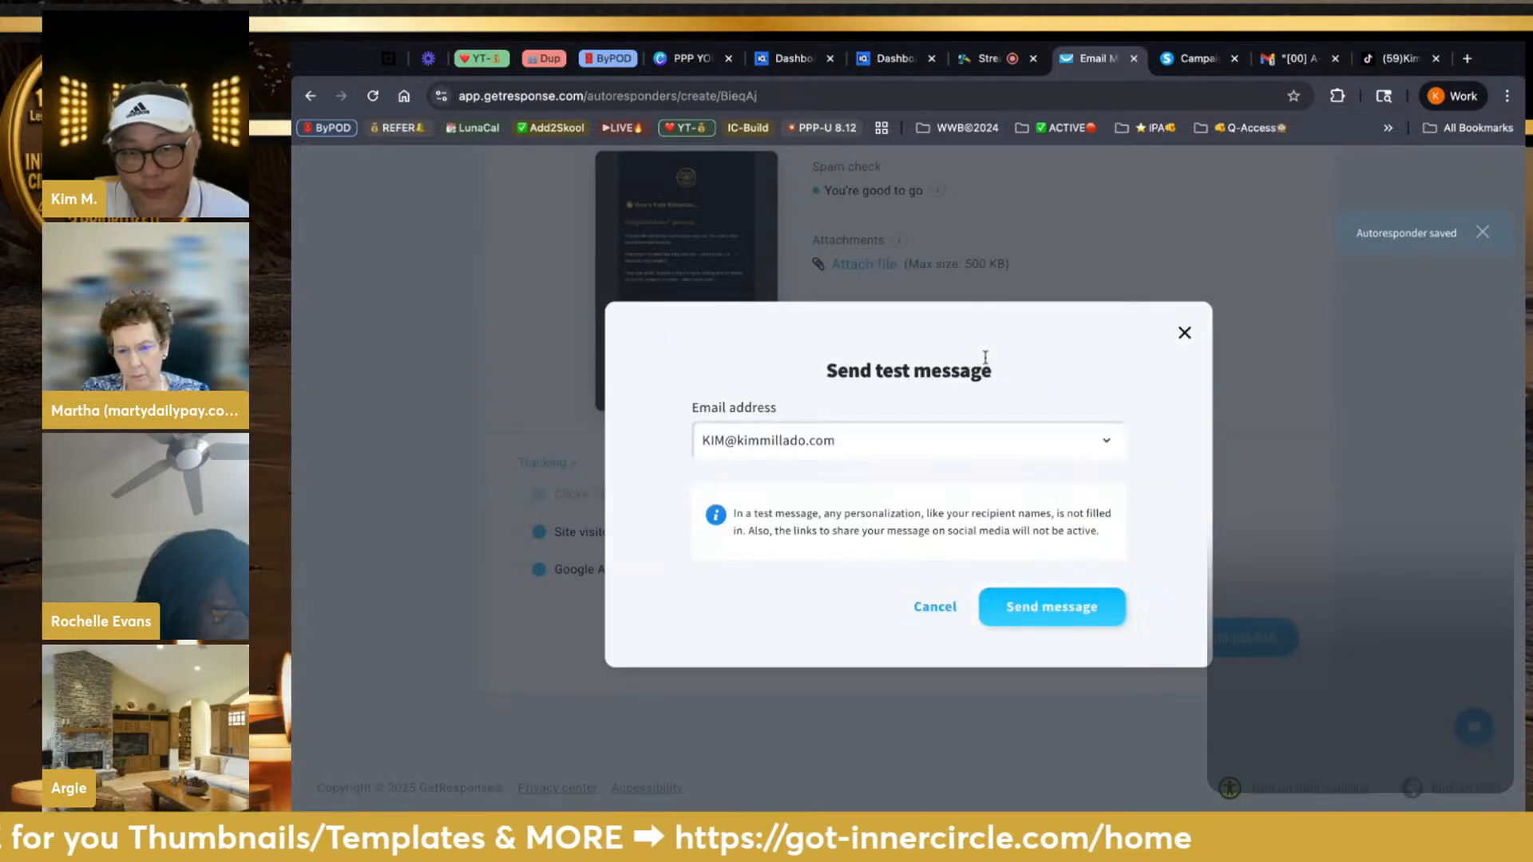
click(1024, 606)
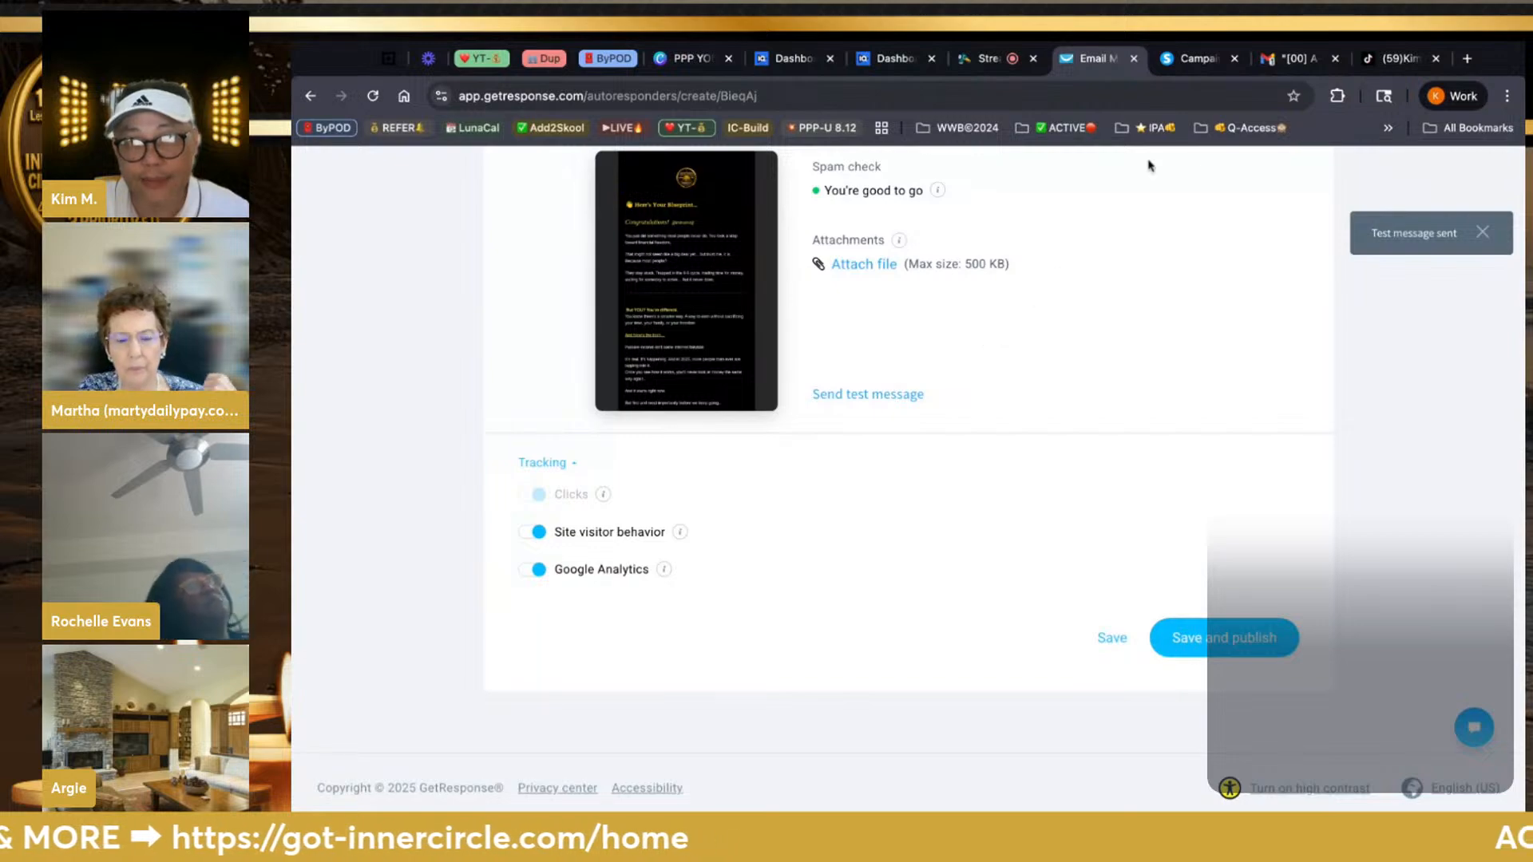
Check the Gmail inbox for the [TEST] Here's Your Blueprint message
click(1282, 59)
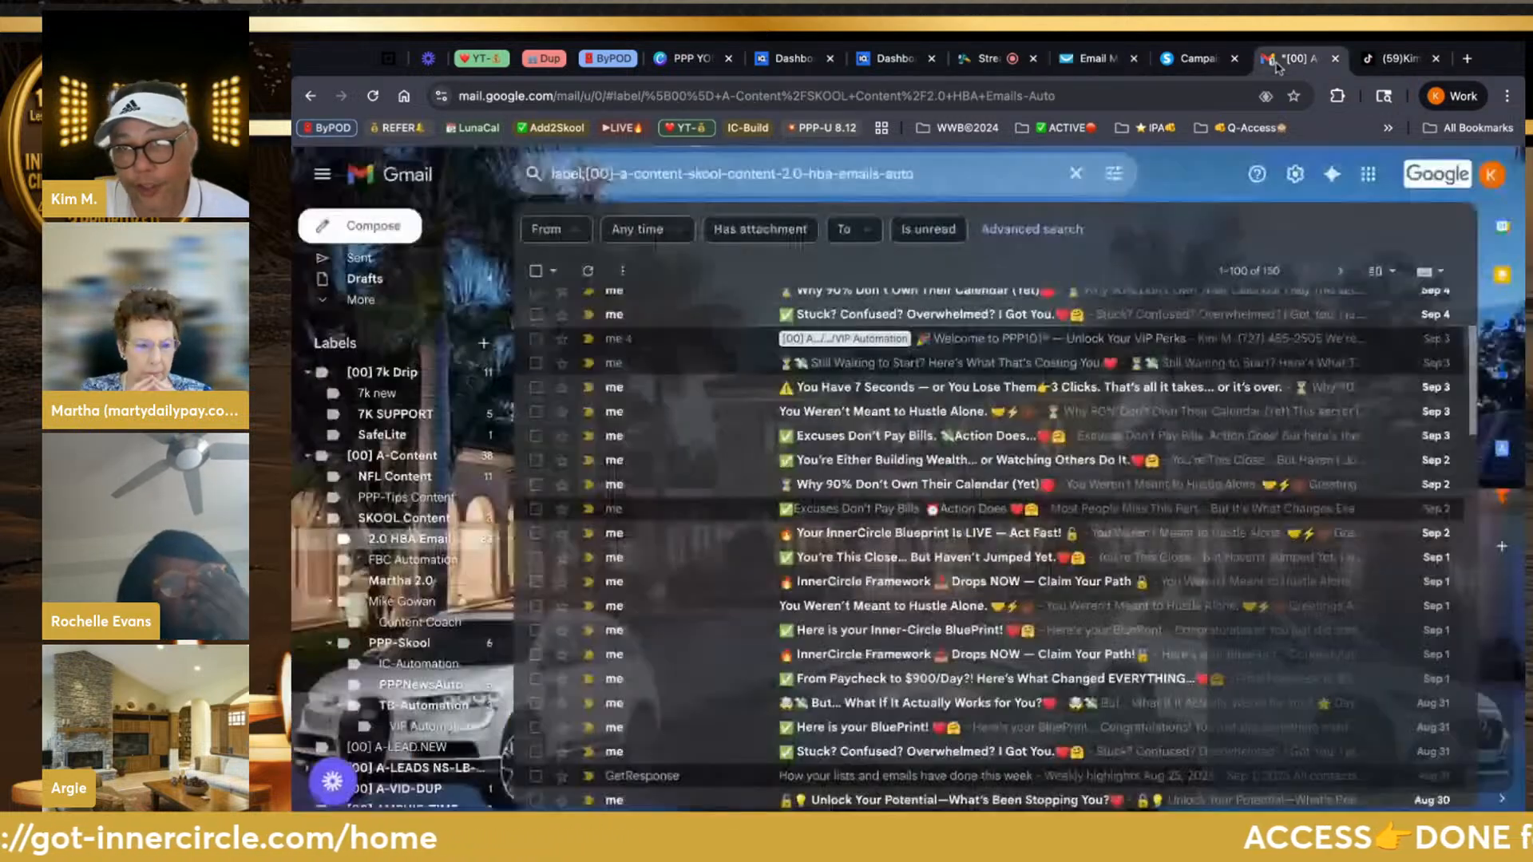
scroll(390, 269, up, 2)
click(406, 269)
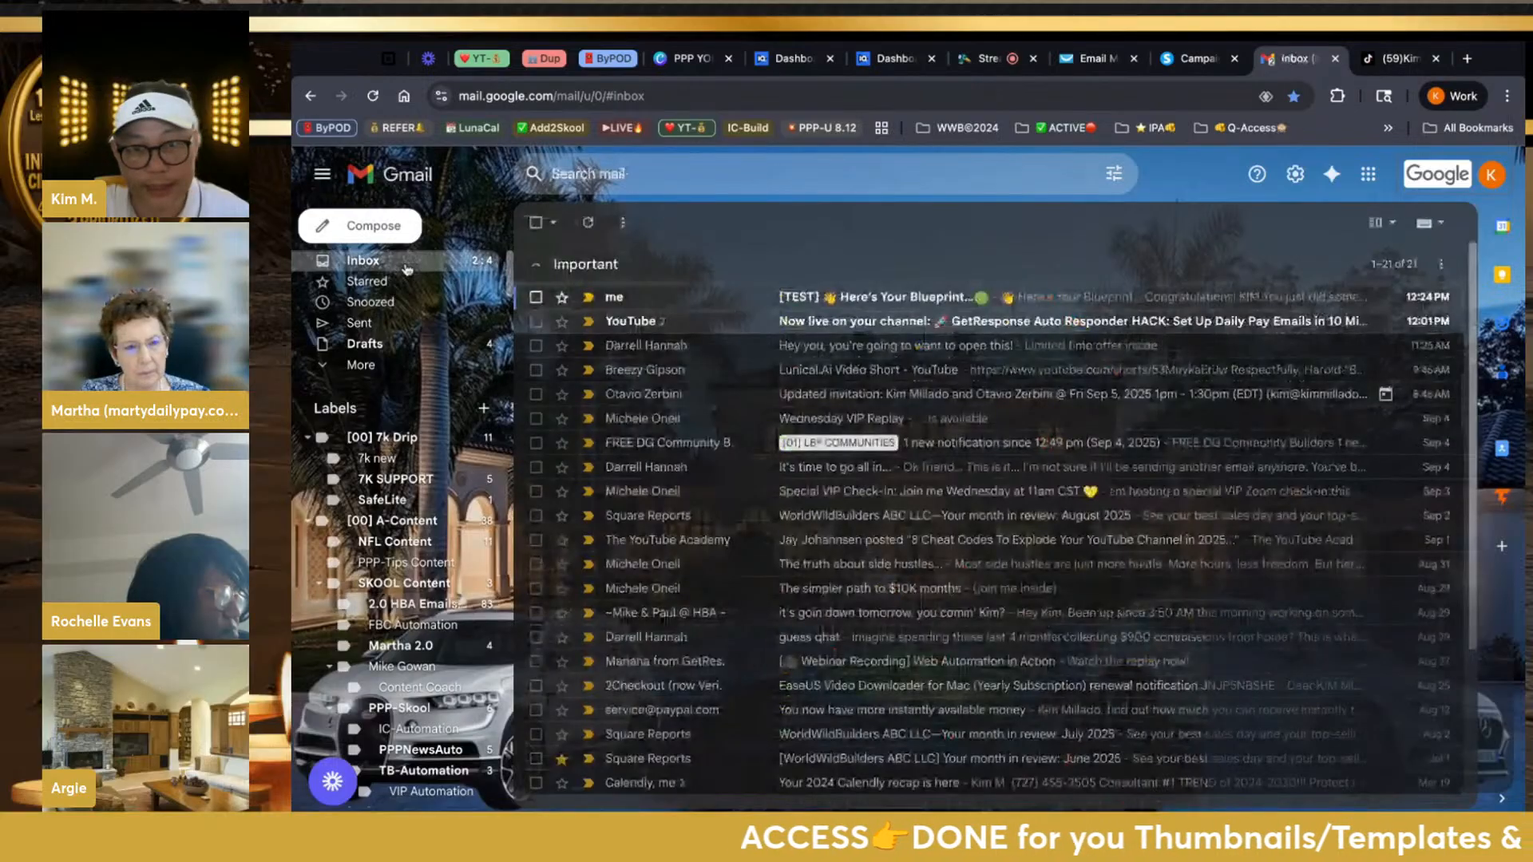
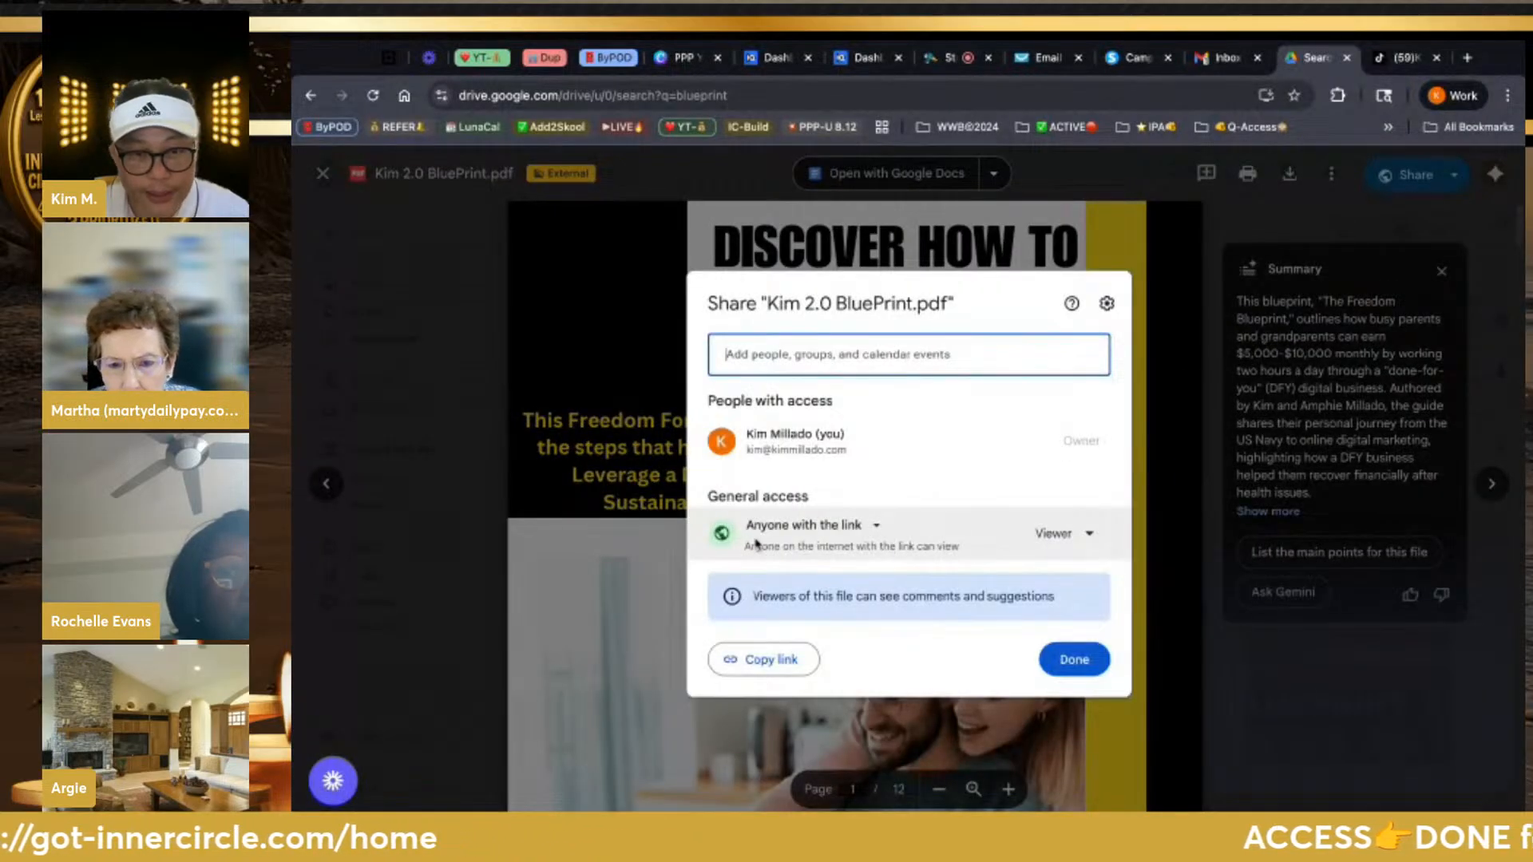
Copy the Drive share link for Kim 2.0 BluePrint.pdf and return to the GetResponse email page
click(791, 668)
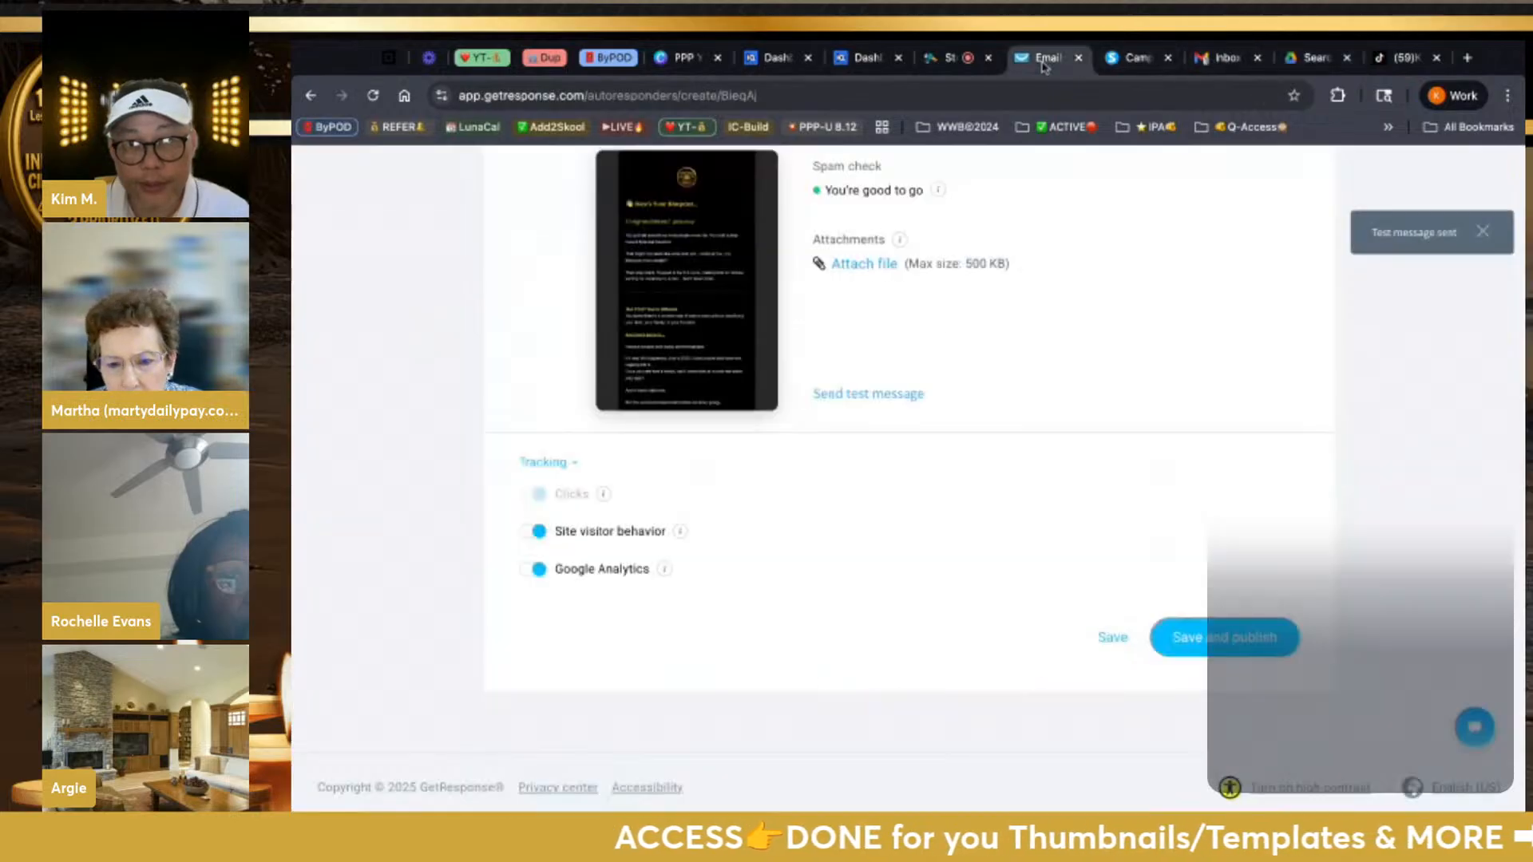
click(1043, 66)
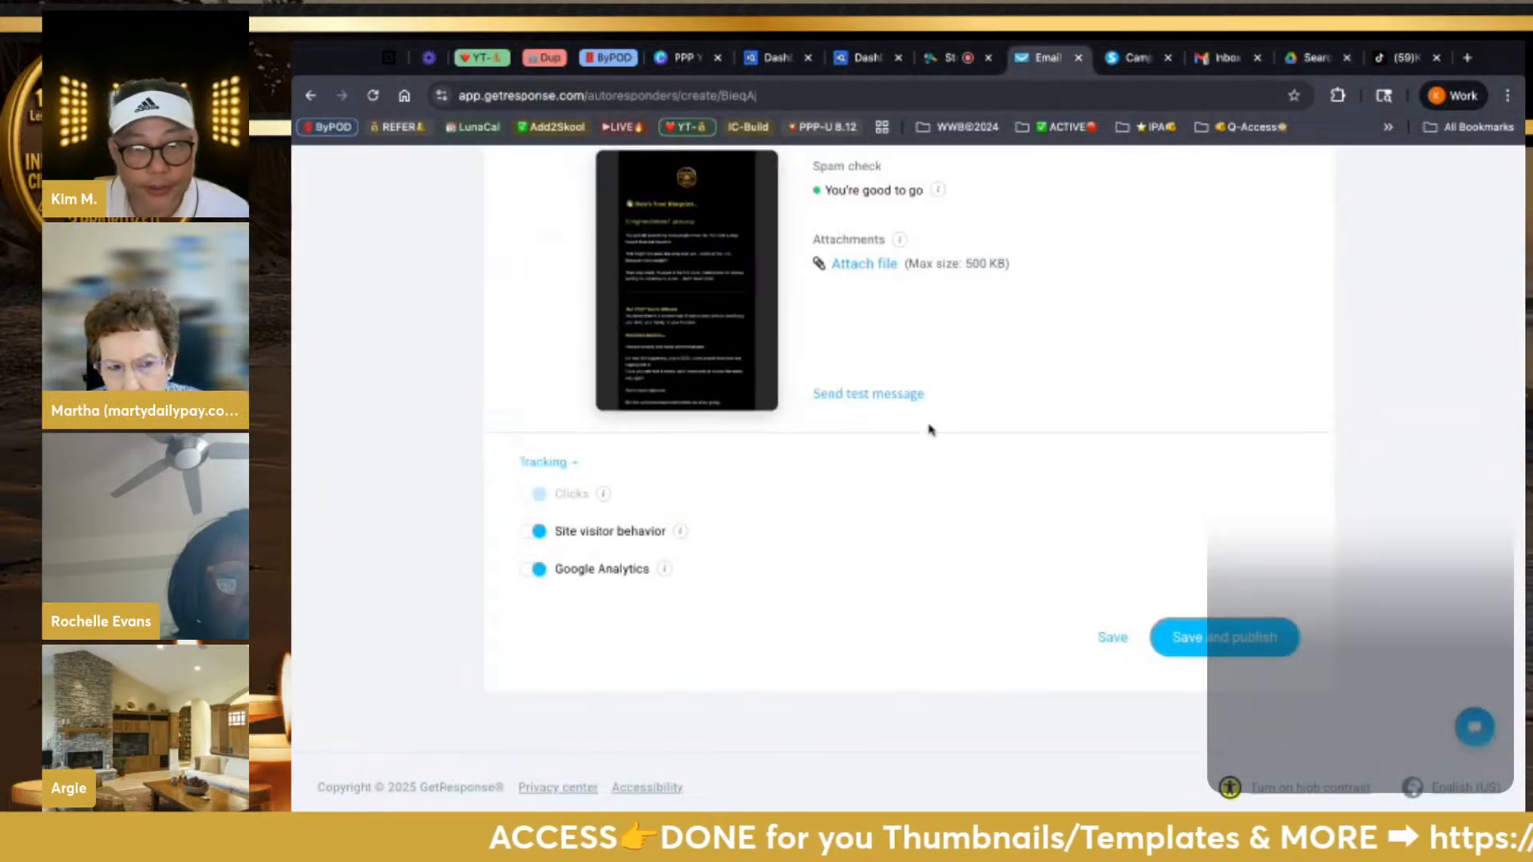
Add 'CLICK HERE & DOWNLOAD' after 'PDF attached.' in the P.S. line
click(725, 284)
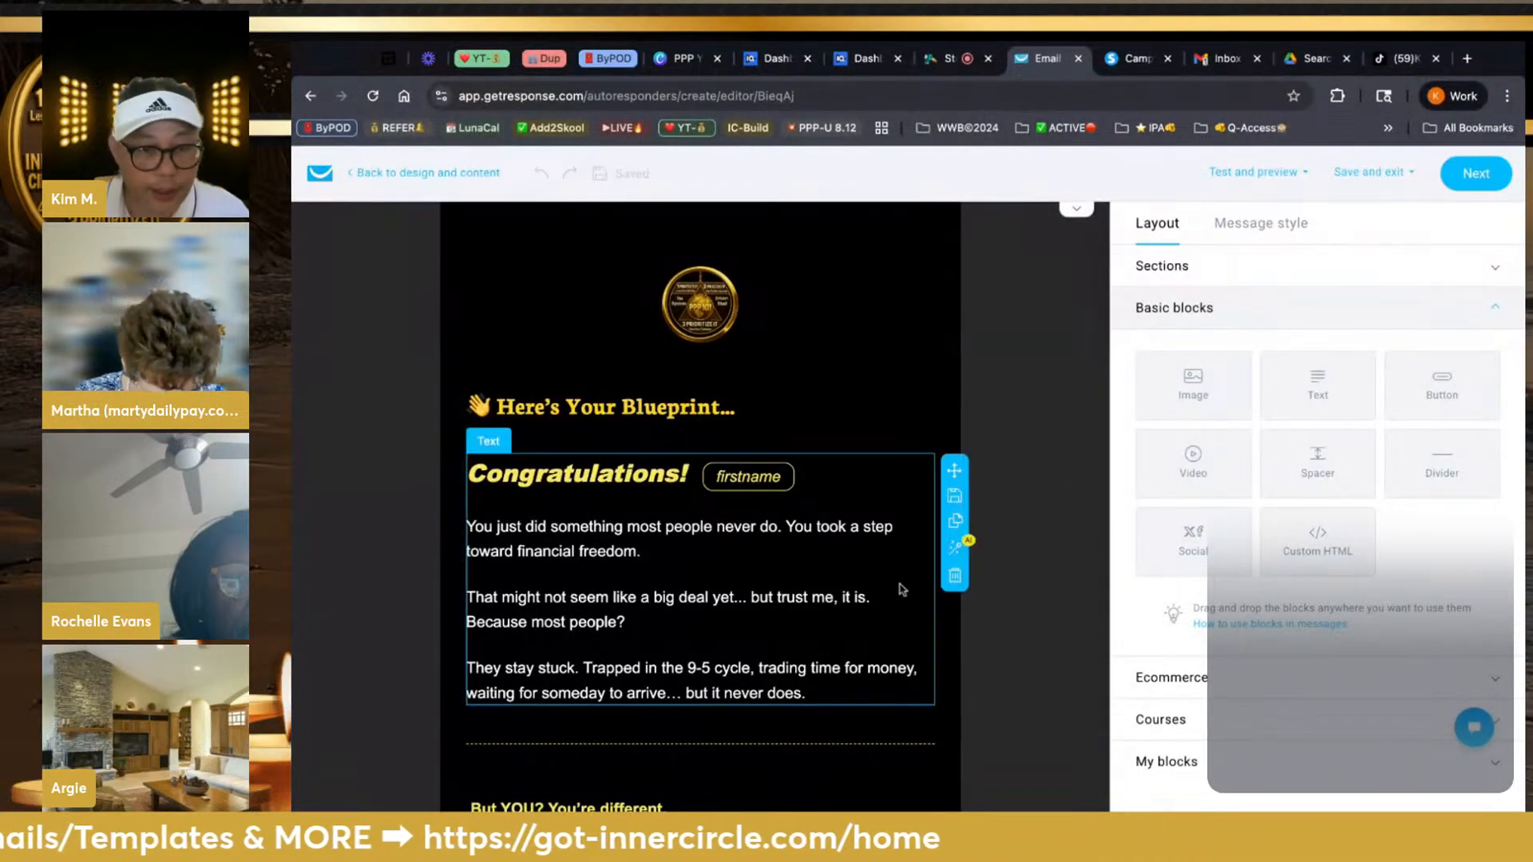
scroll(902, 590, down, 5)
scroll(902, 589, down, 9)
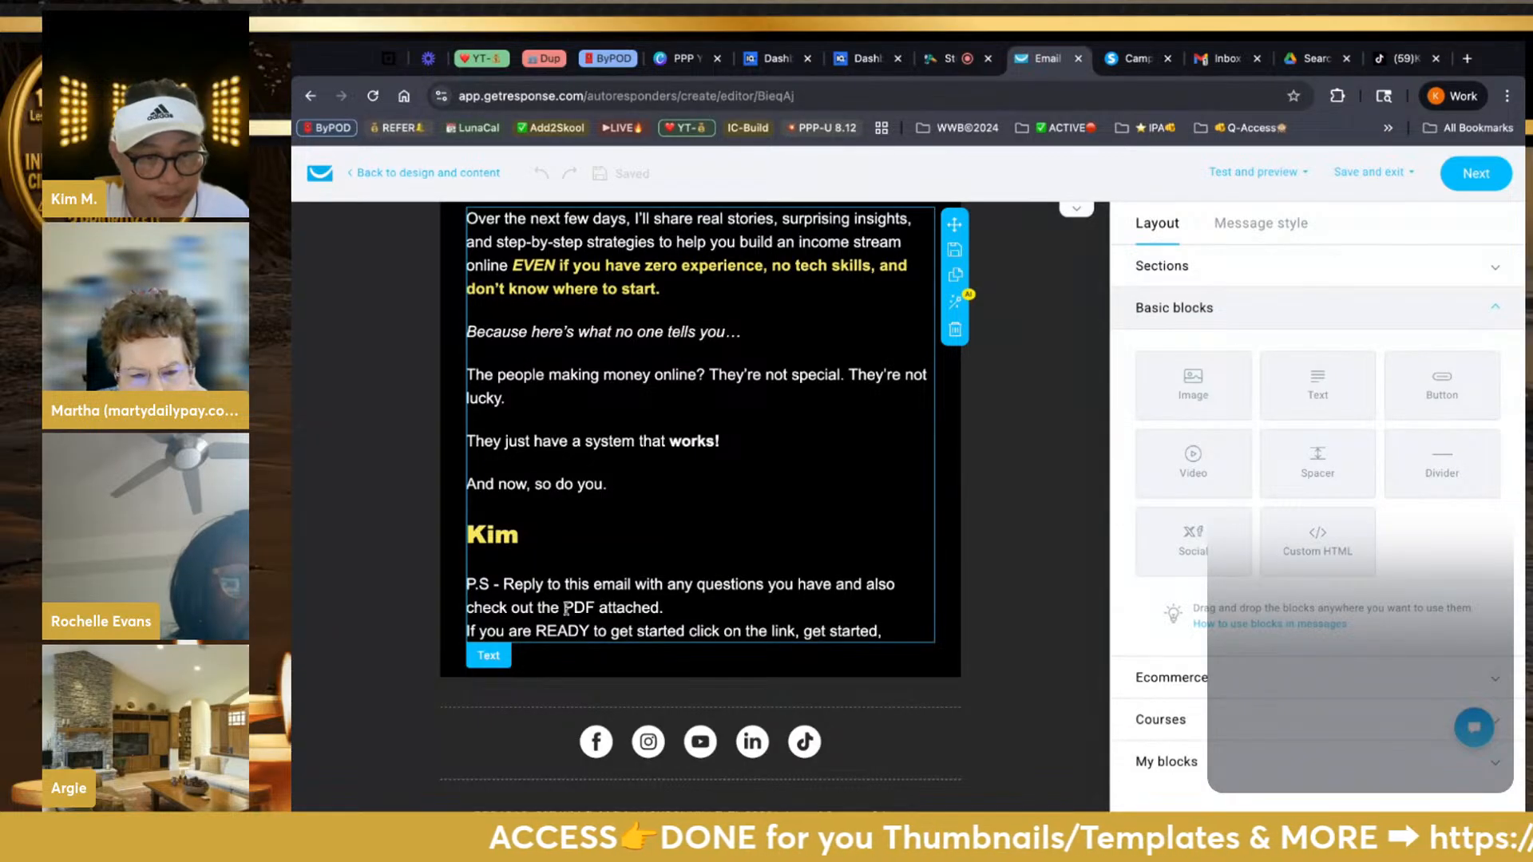
drag(566, 608, 663, 609)
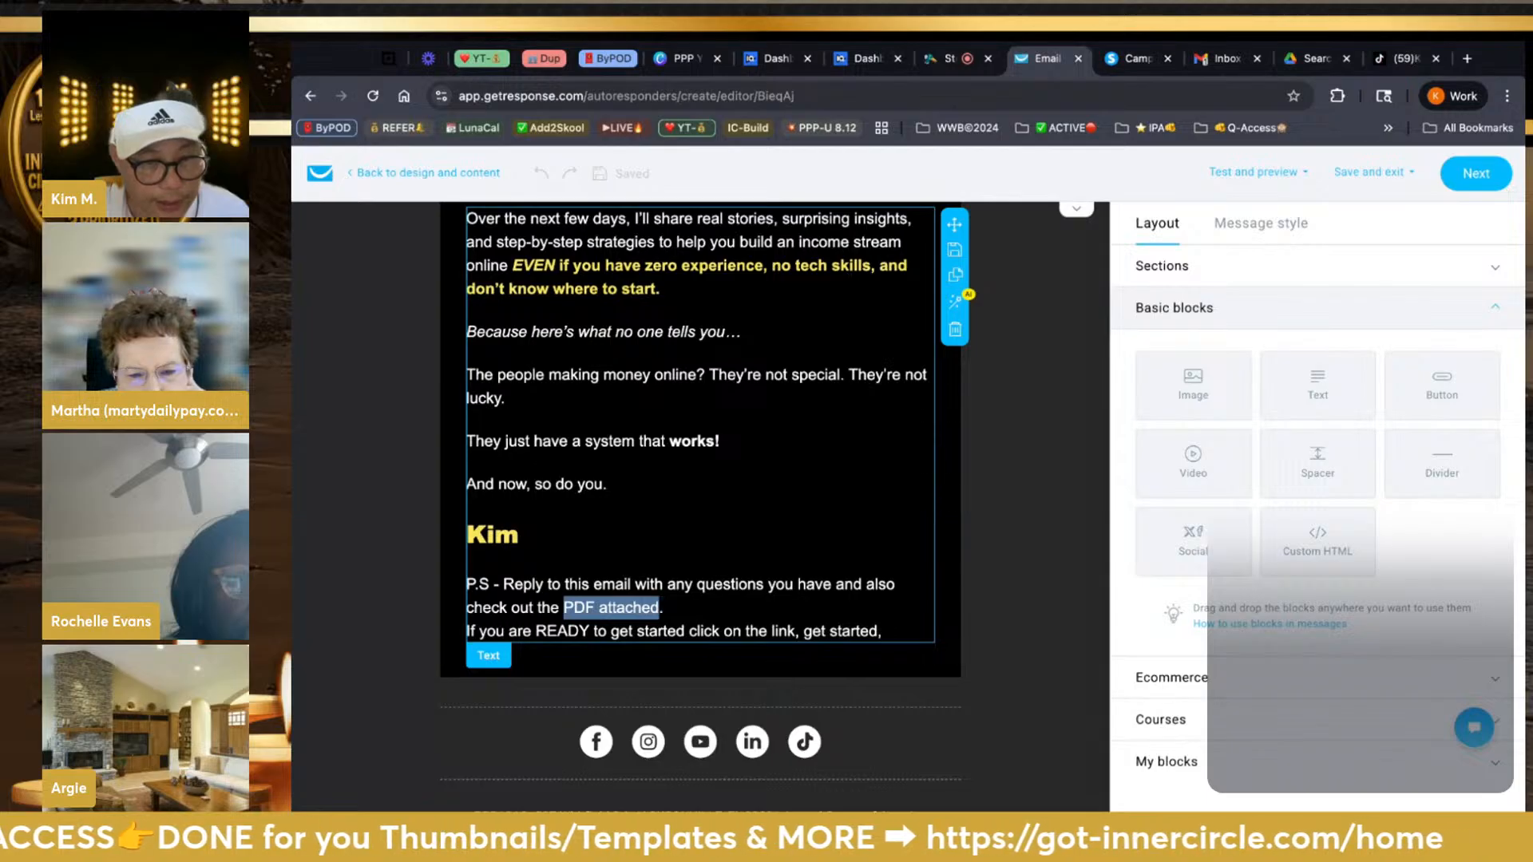
drag(660, 608, 660, 610)
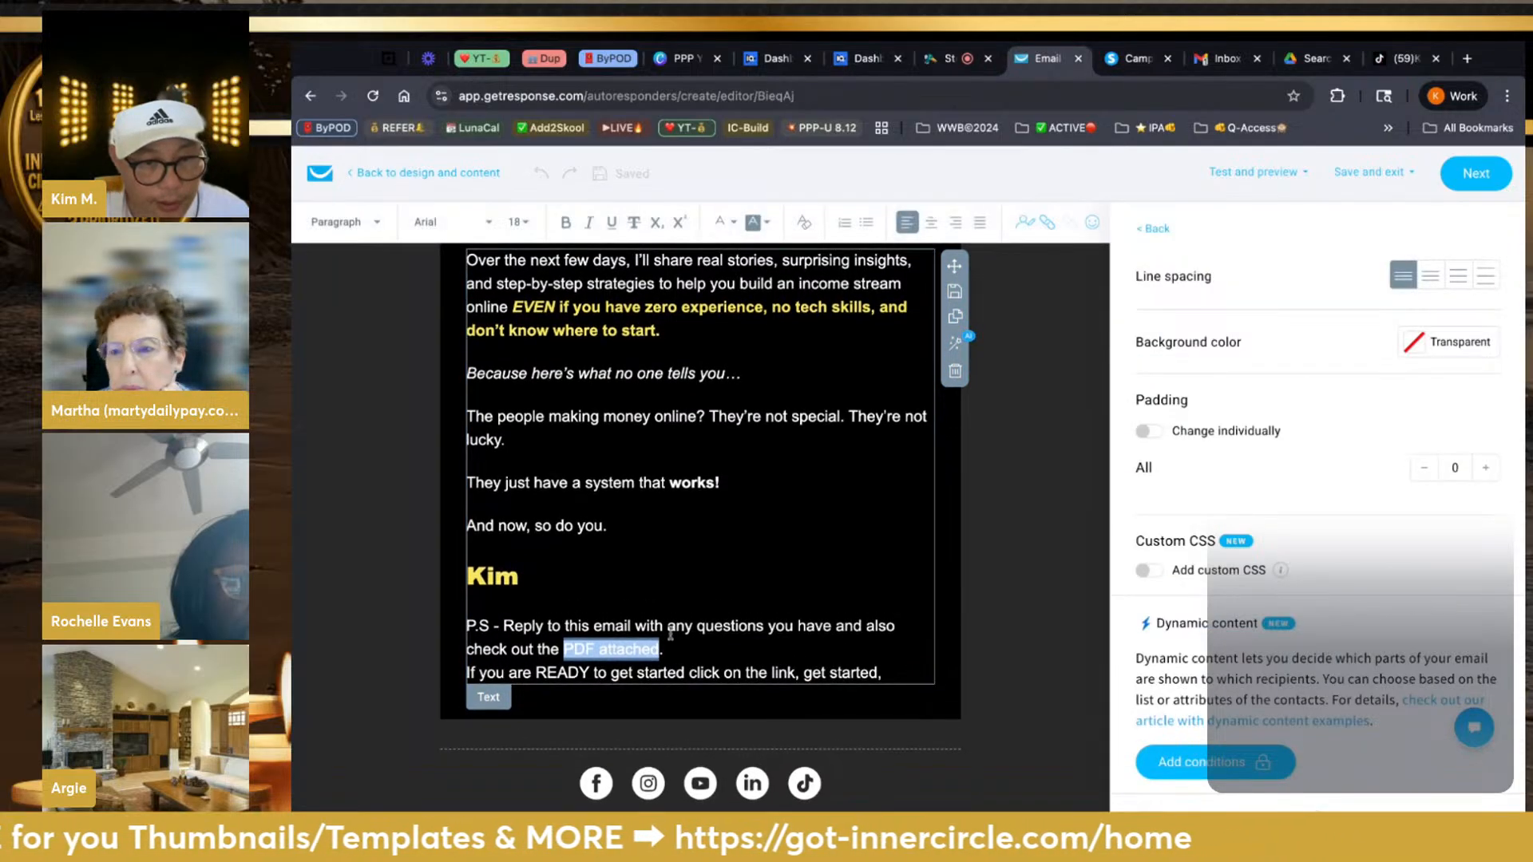
click(677, 654)
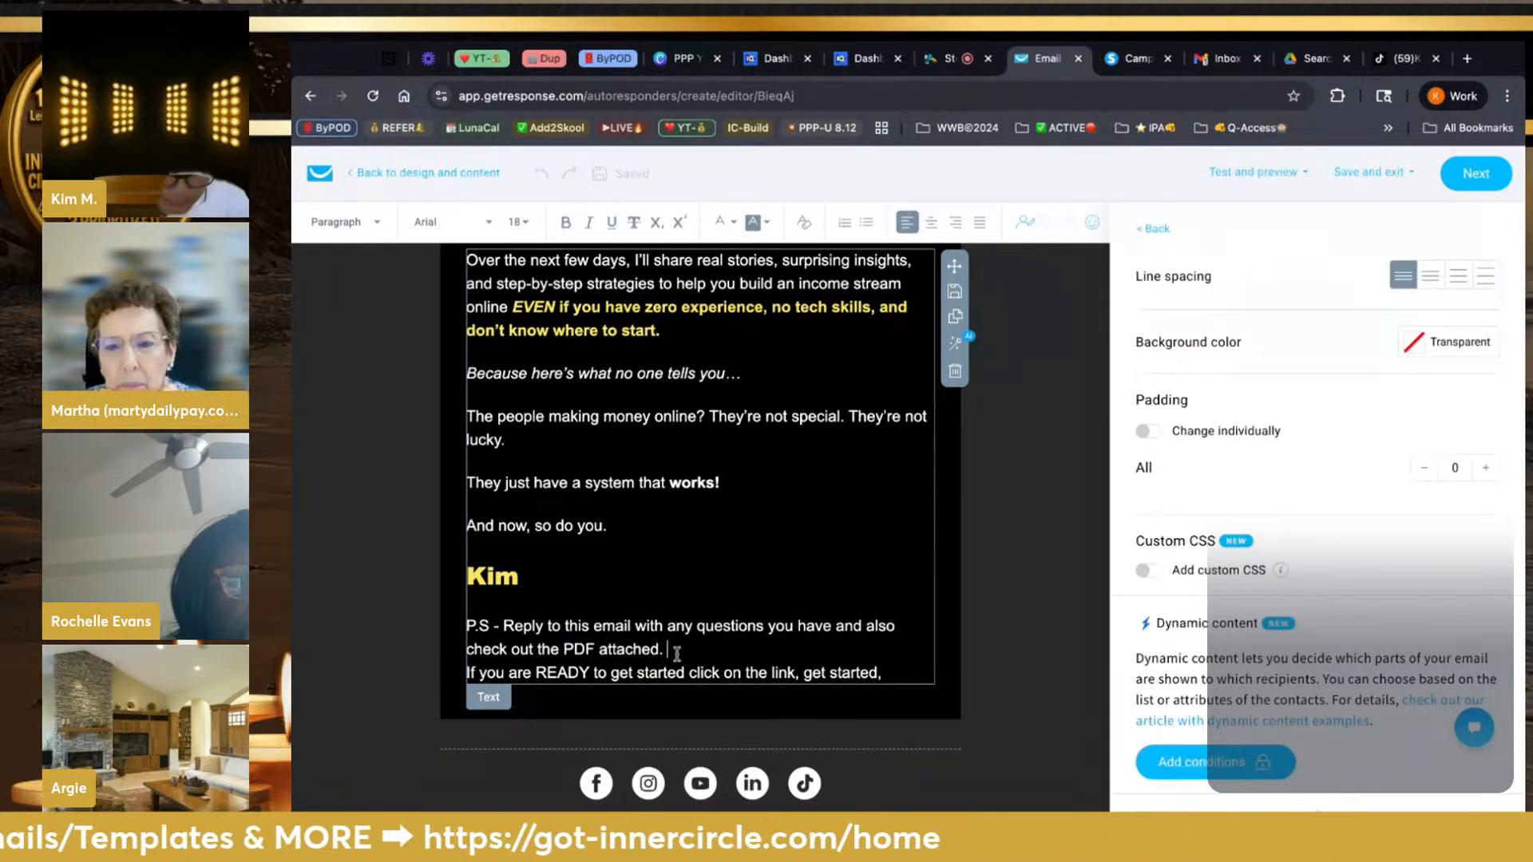
text(CLI)
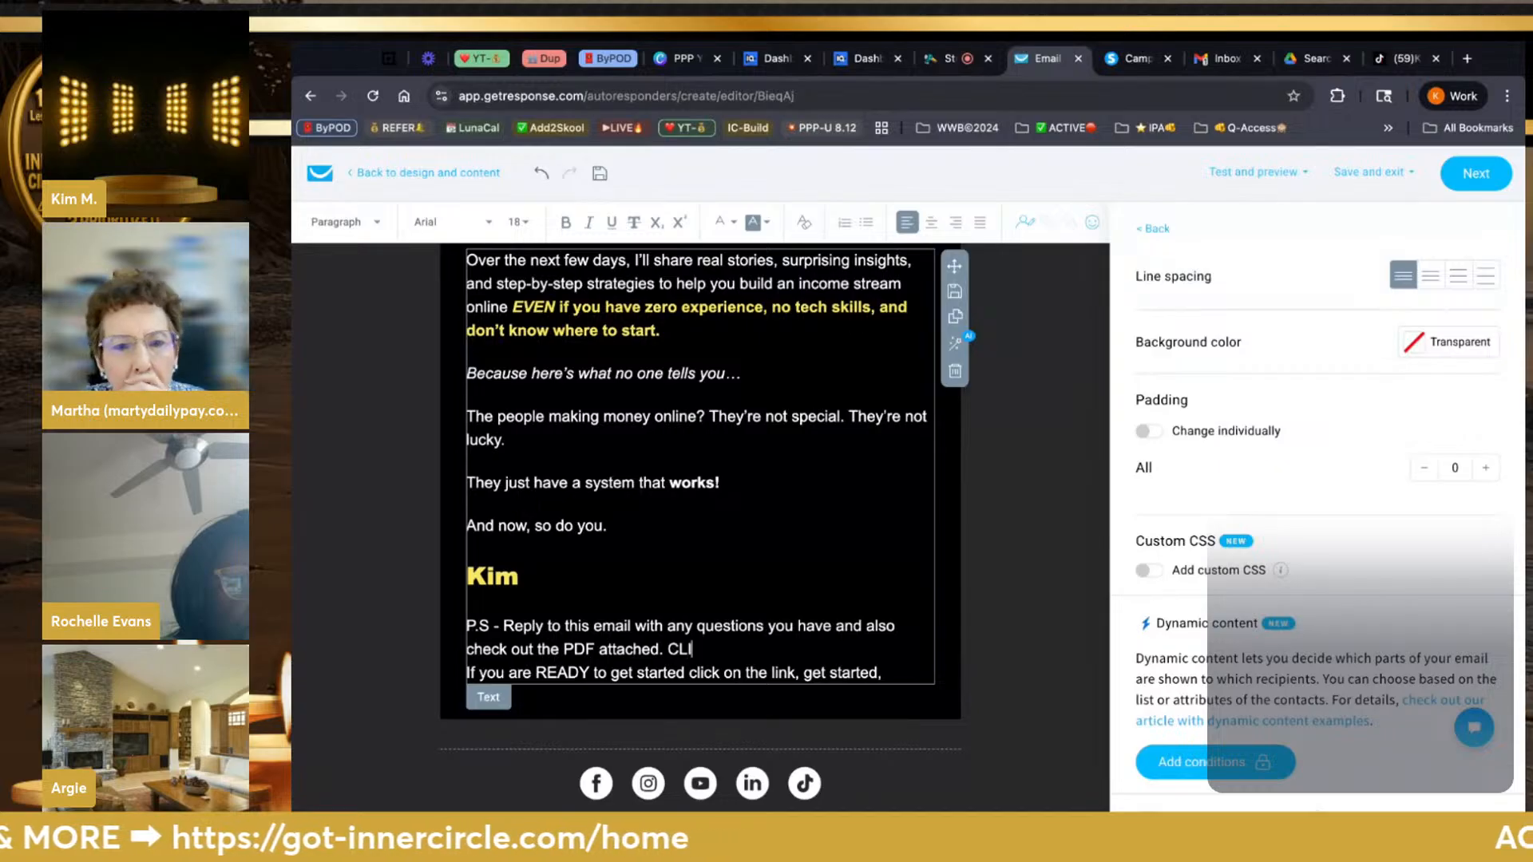
text(CK)
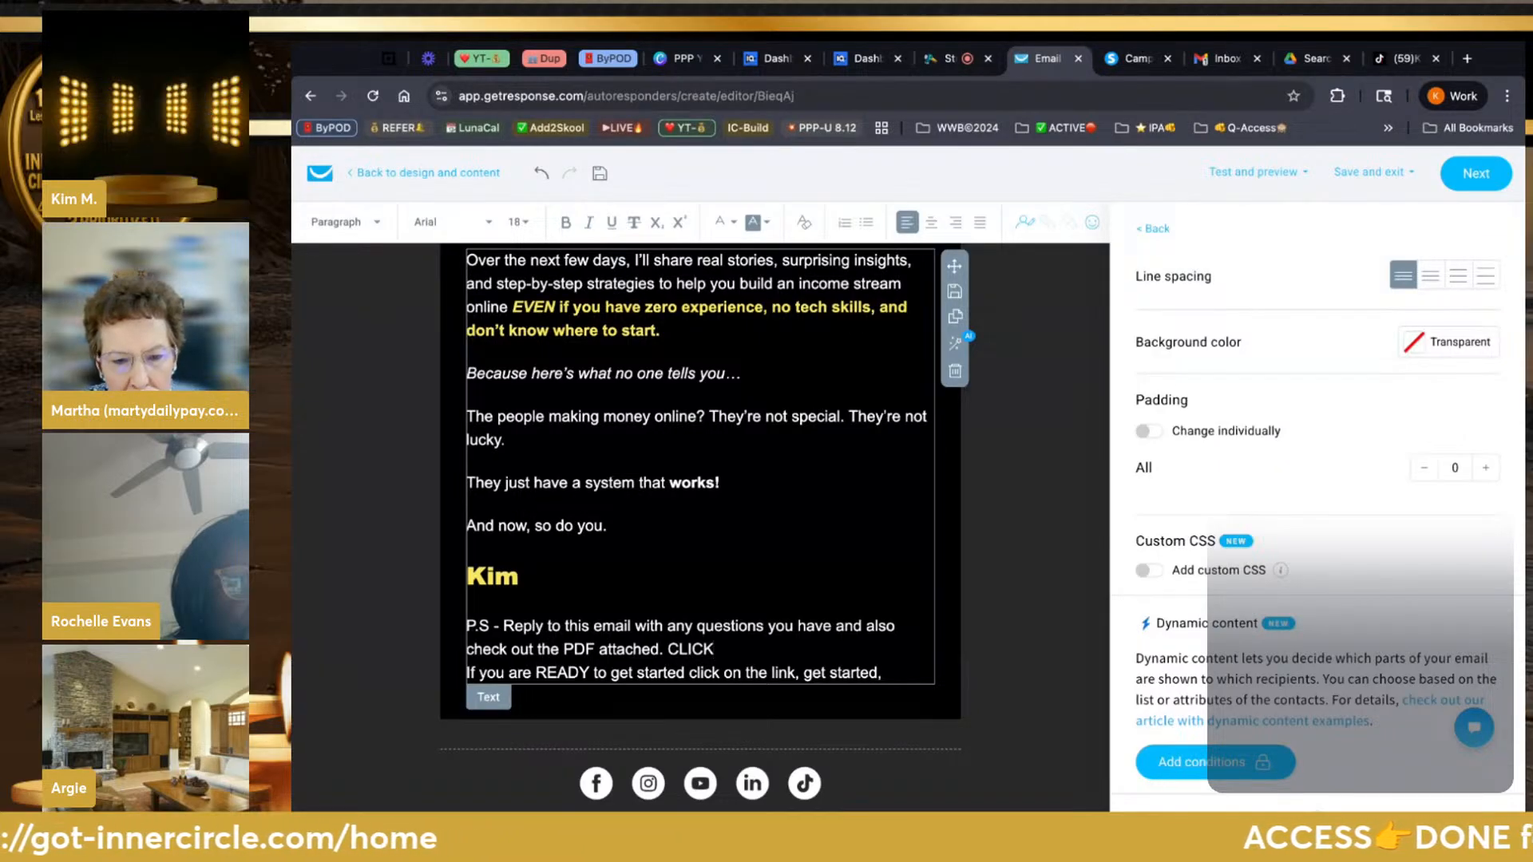
text( HERE)
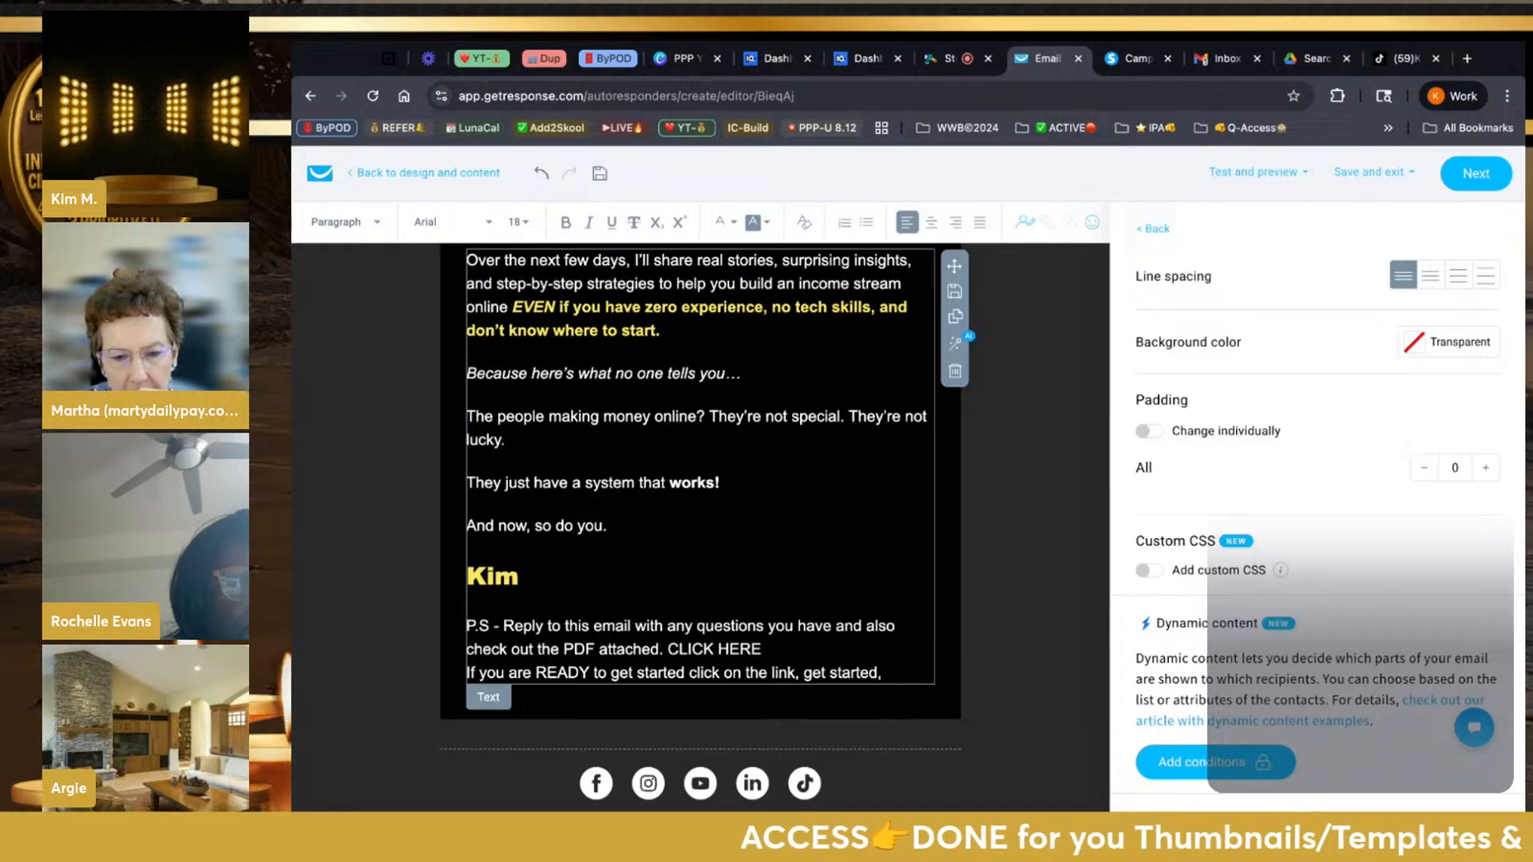
text( & )
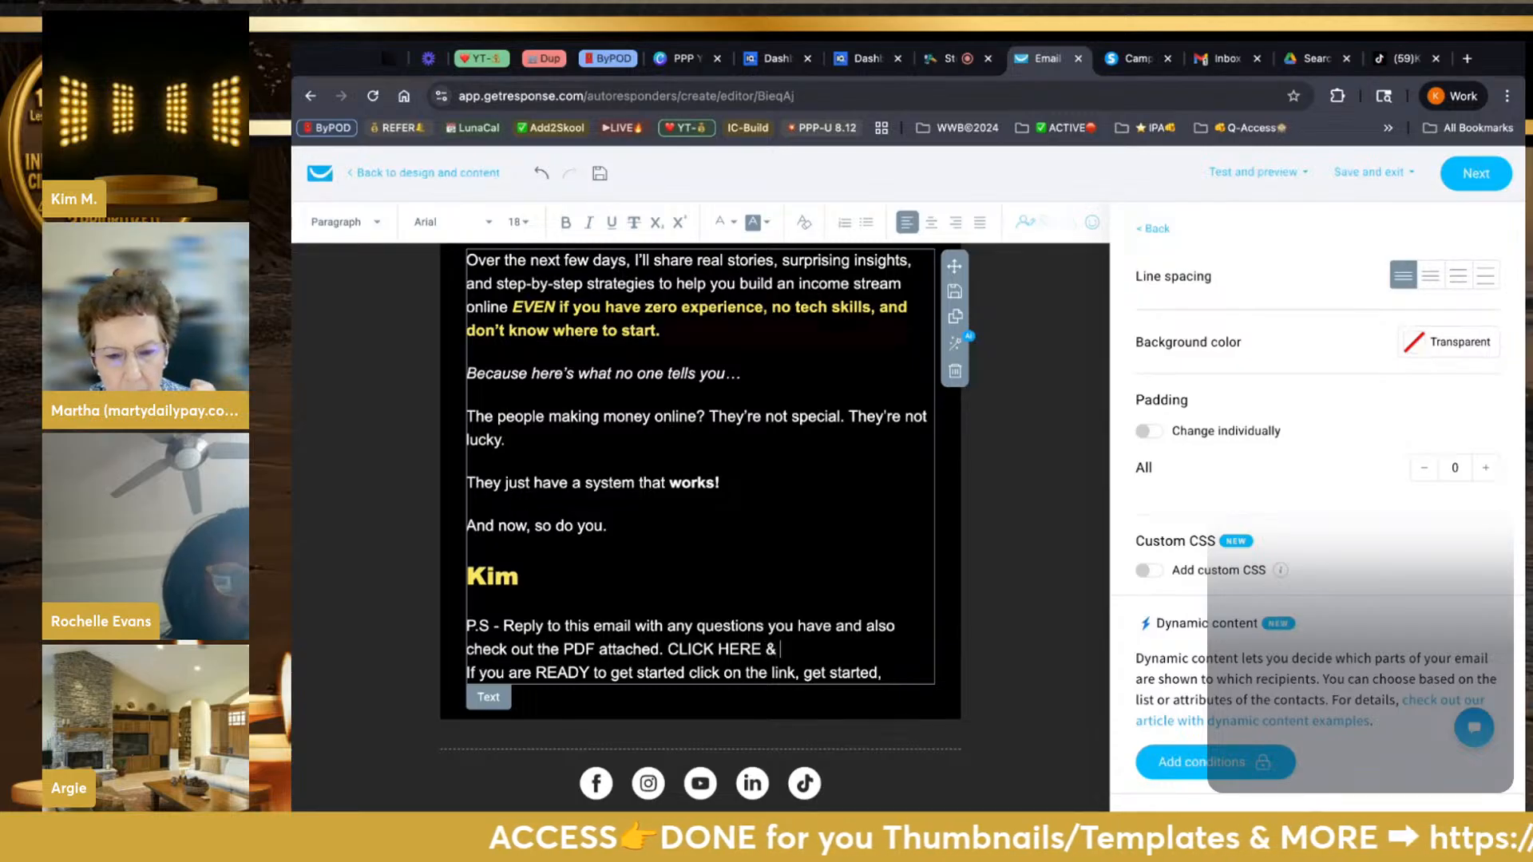
text(DOWNLOAD)
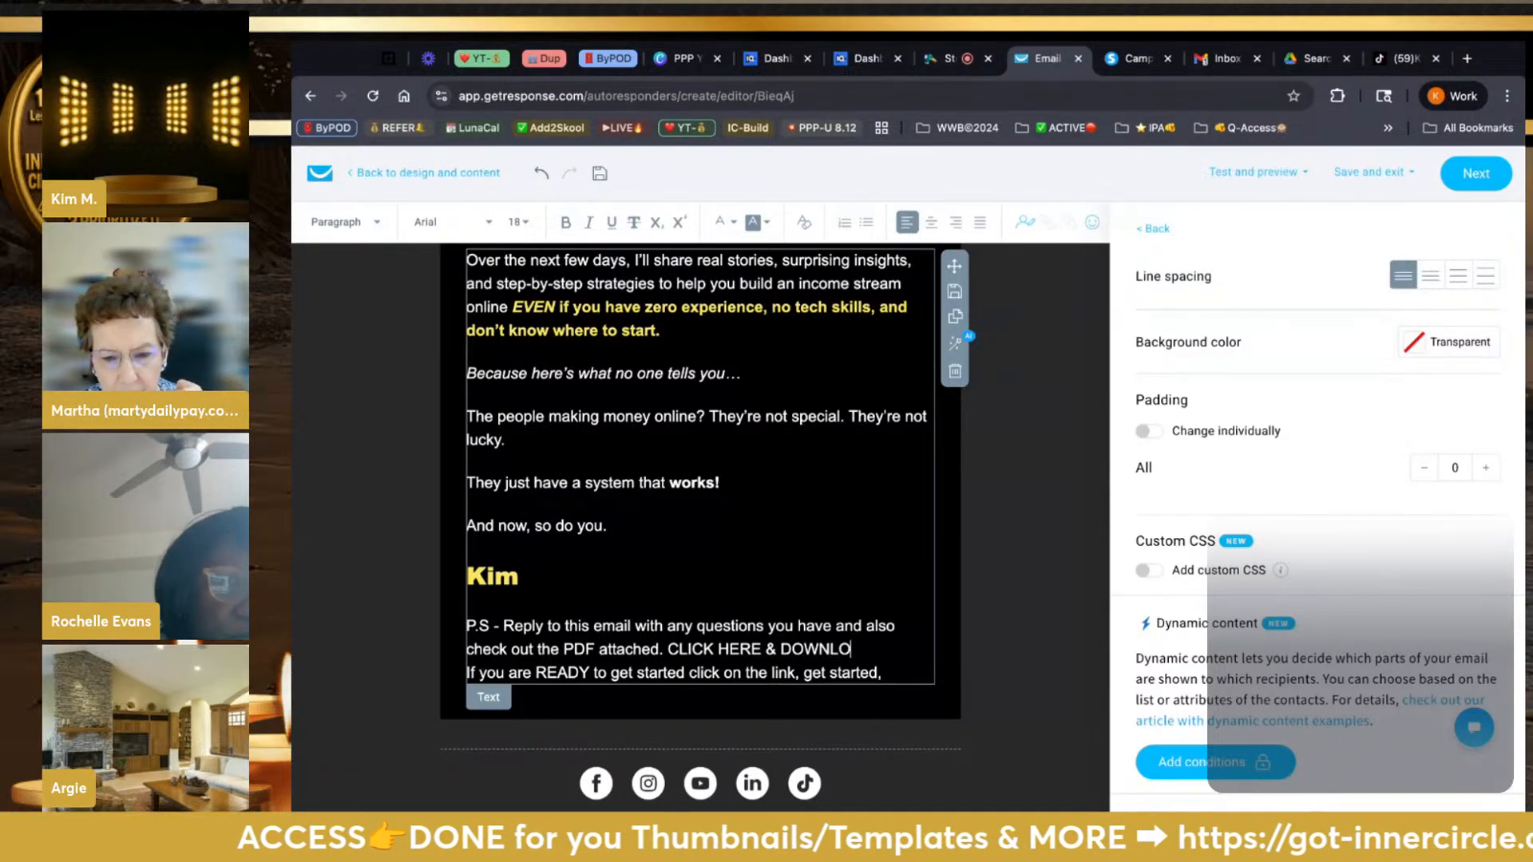
Replace the period with a ▶ emoji before CLICK HERE & DOWNLOAD and select that text
click(670, 653)
key(BackSpace)
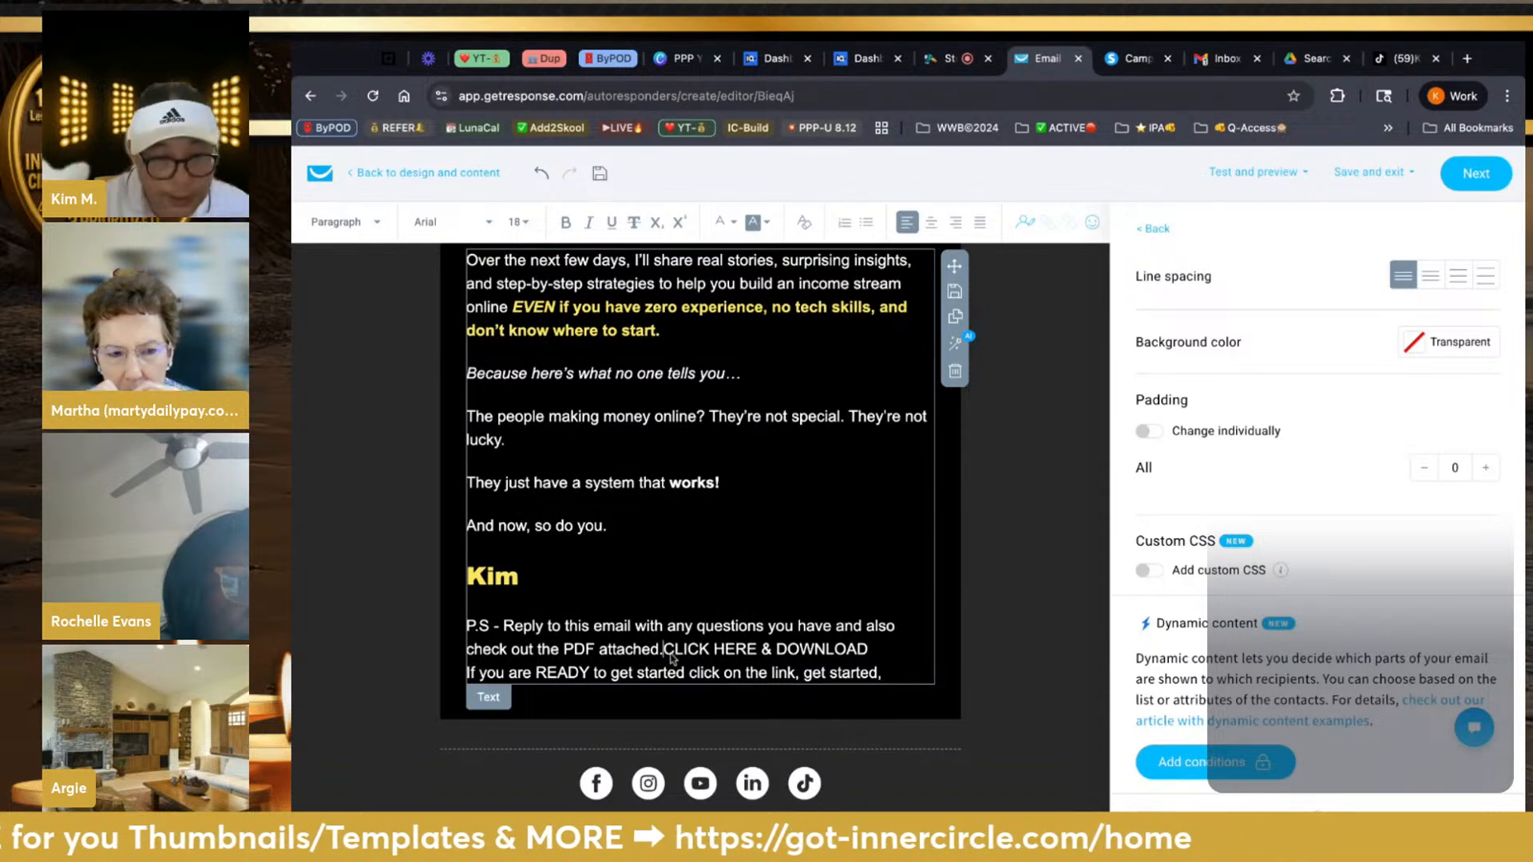
key(BackSpace)
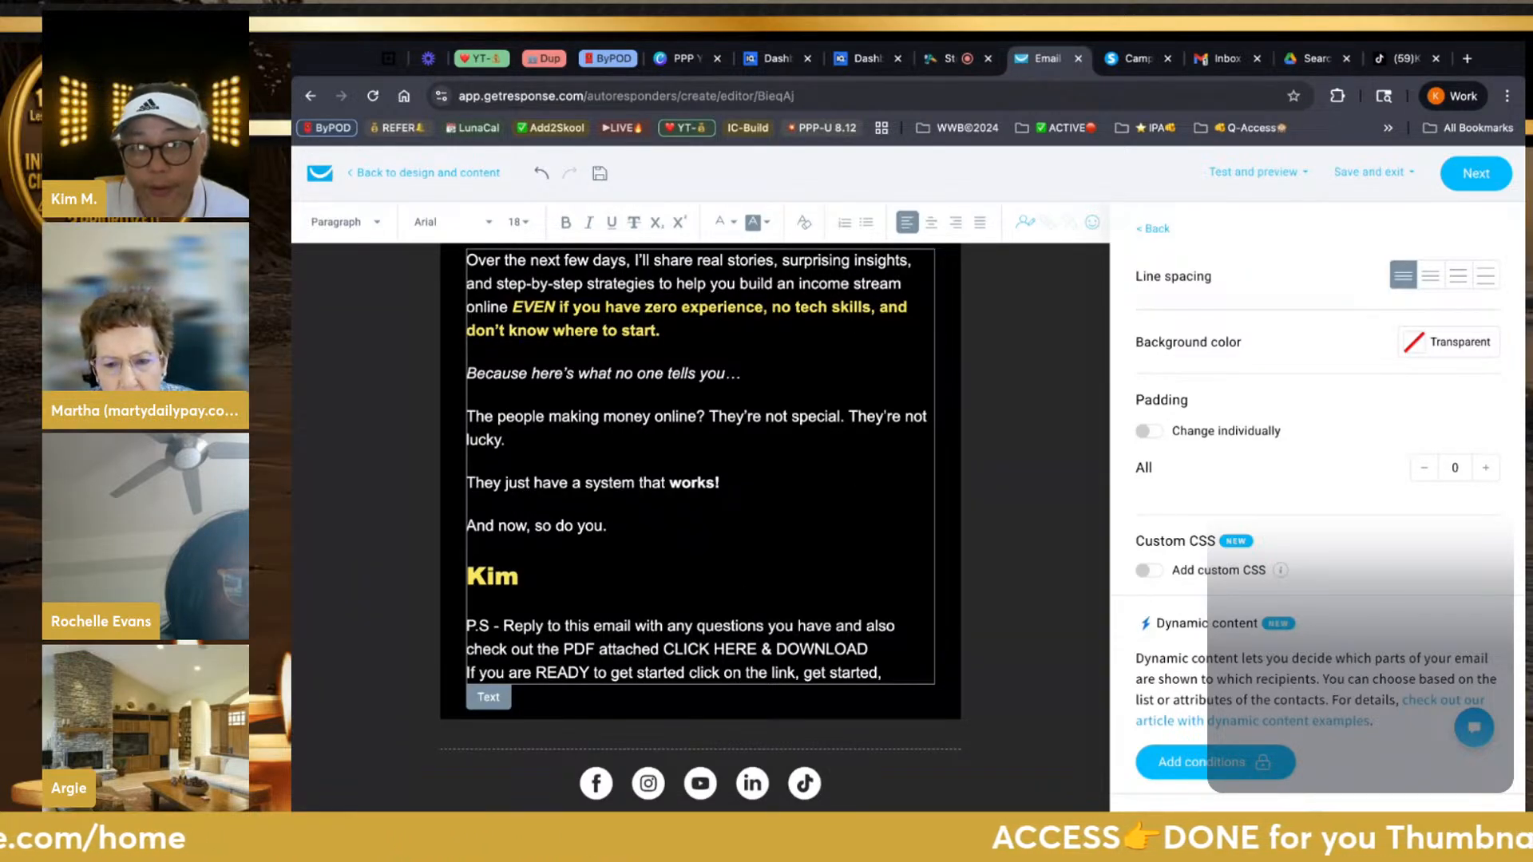
text(▶)
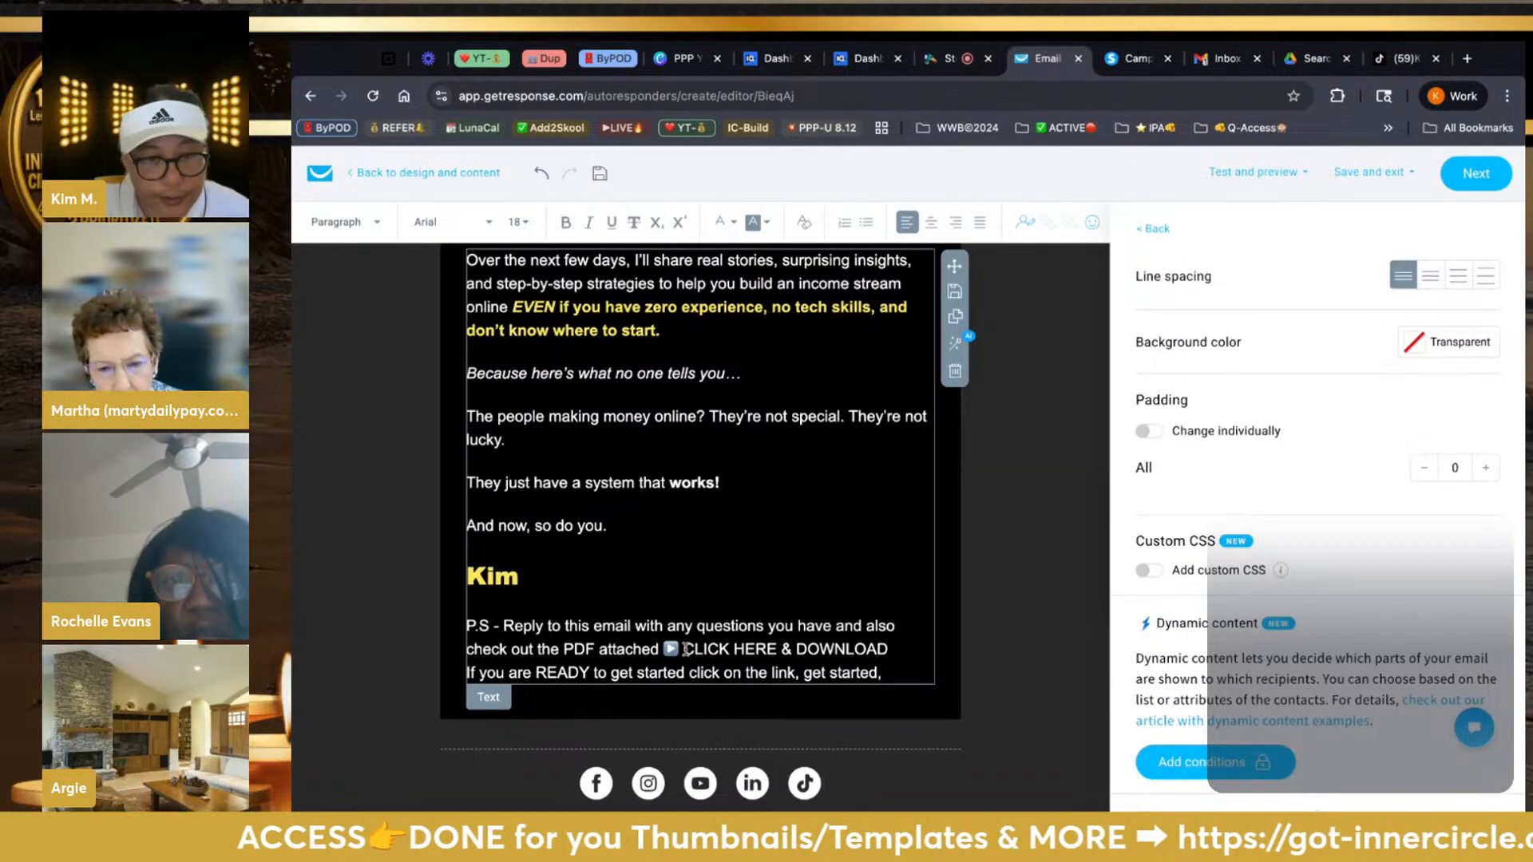
key(shift+Right)
key(shift+Right)
key(shift+Right)
key(shift+Right)
key(shift+Right)
key(shift+Right)
key(shift+Right)
key(shift+Right)
key(shift+Right)
key(shift+Right)
key(shift+Right)
key(shift+Right)
key(shift+Right)
key(shift+Right)
key(shift+Right)
key(shift+Right)
key(shift+Right)
key(shift+Right)
key(shift+Right)
key(shift+Right)
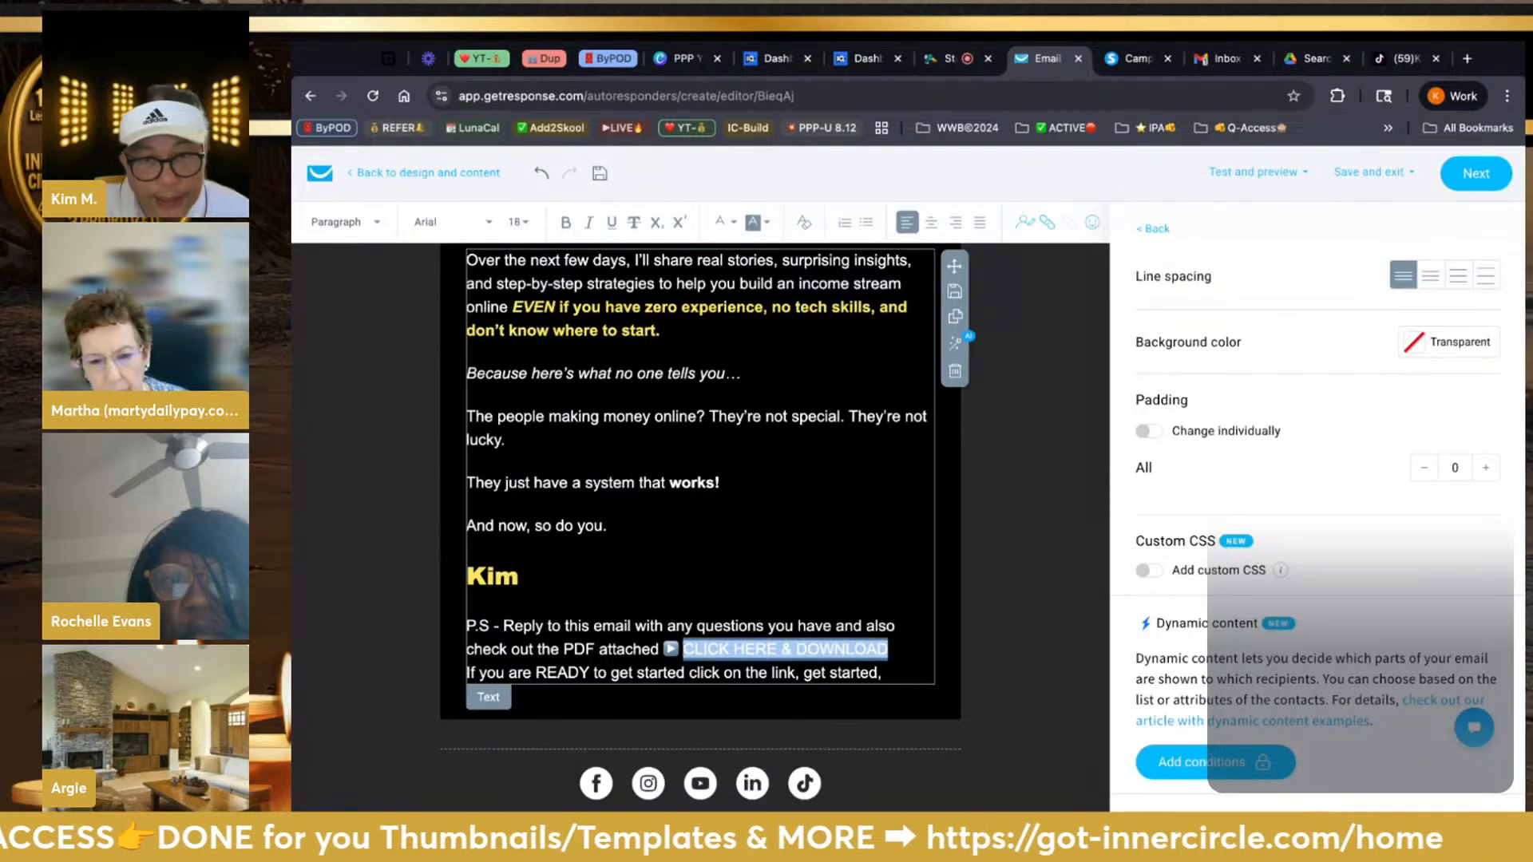
Link CLICK HERE & DOWNLOAD to the copied Google Drive PDF address
click(1047, 224)
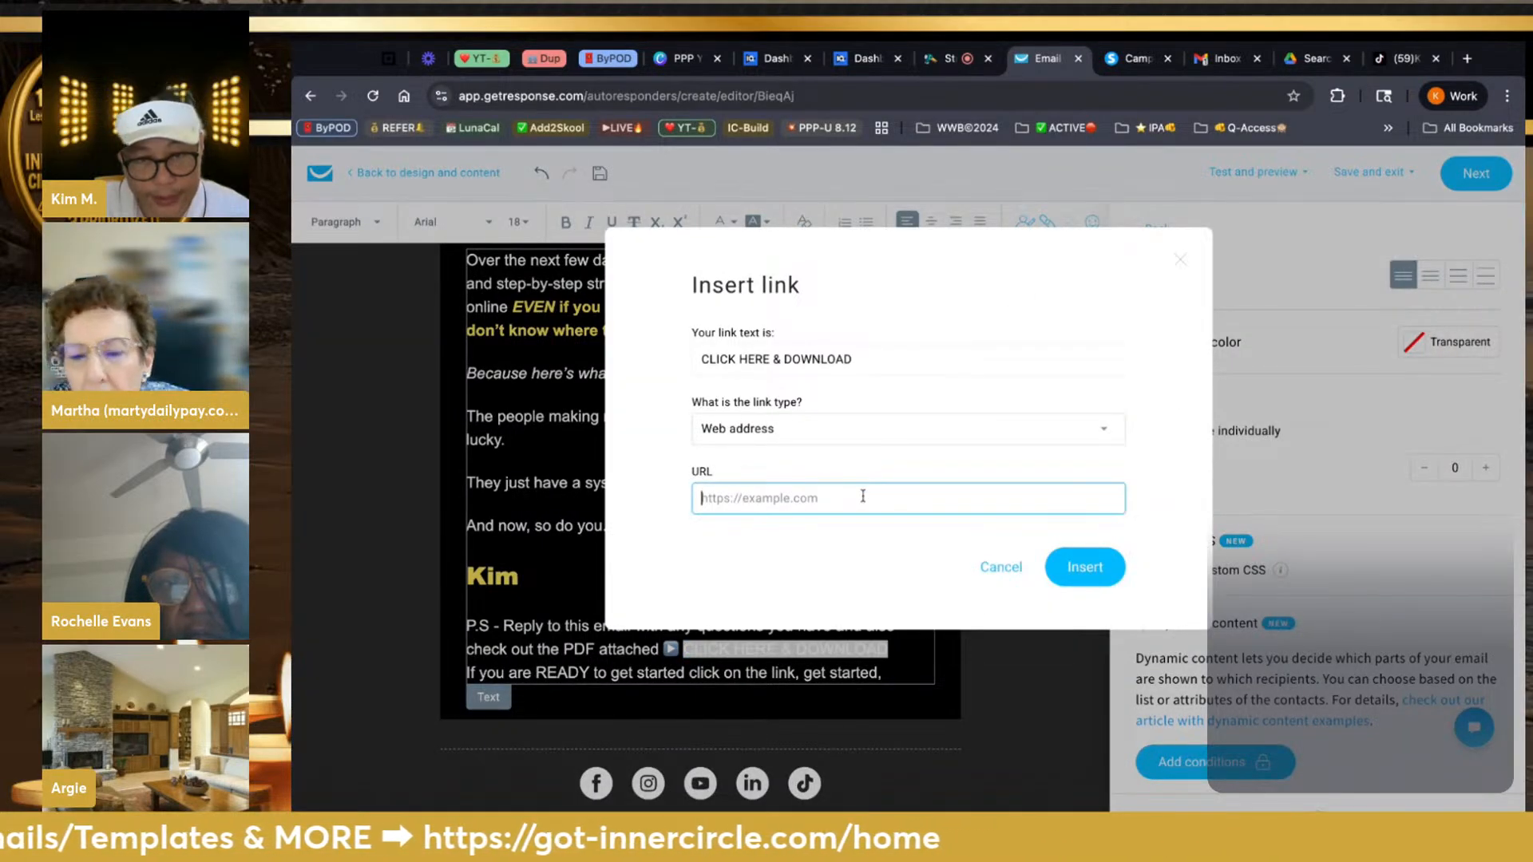
key(ctrl+v)
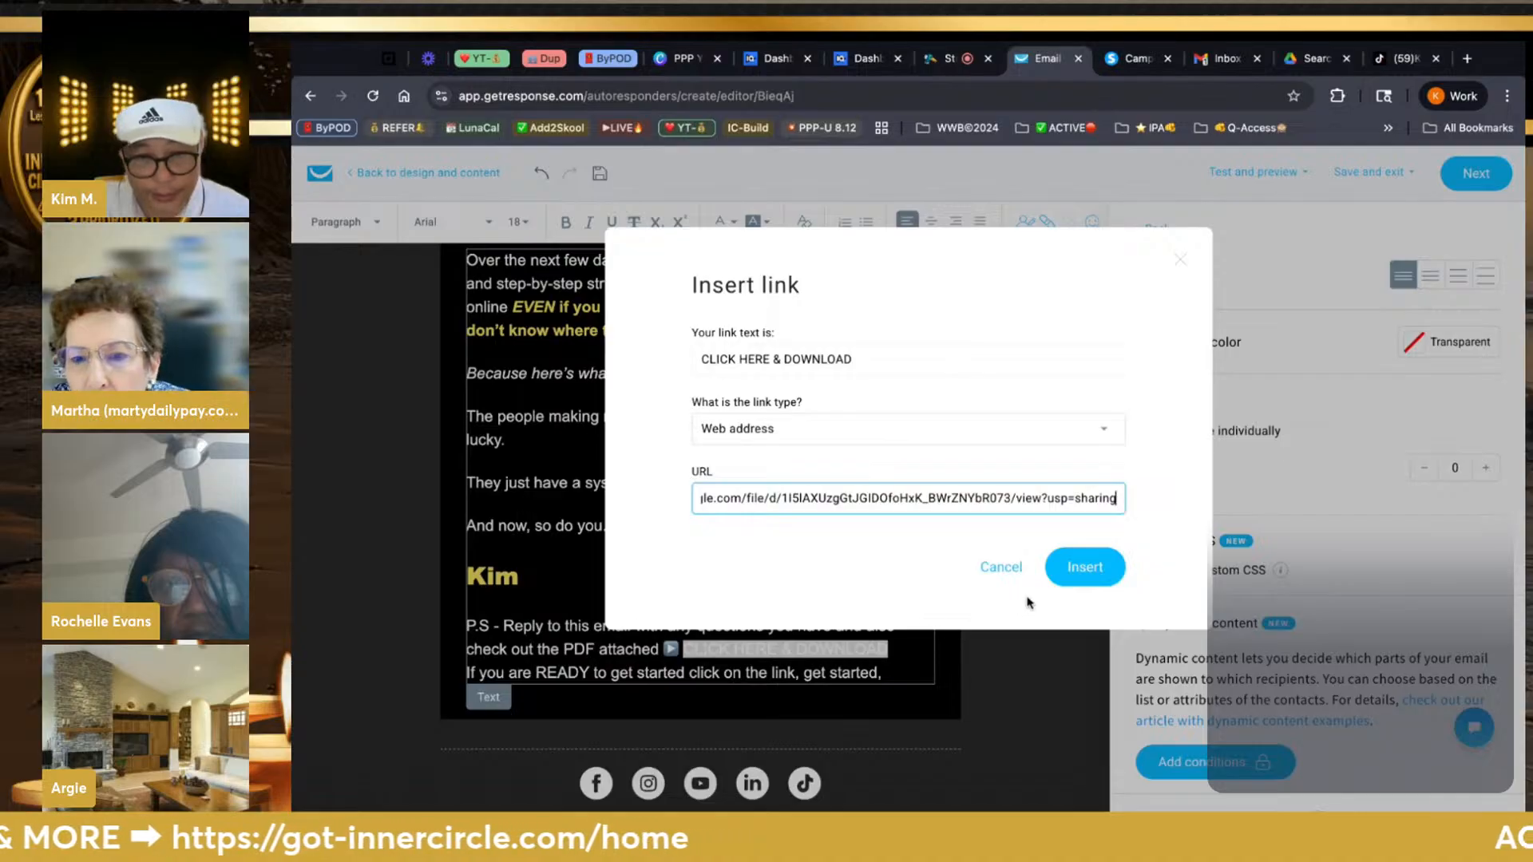
click(1080, 580)
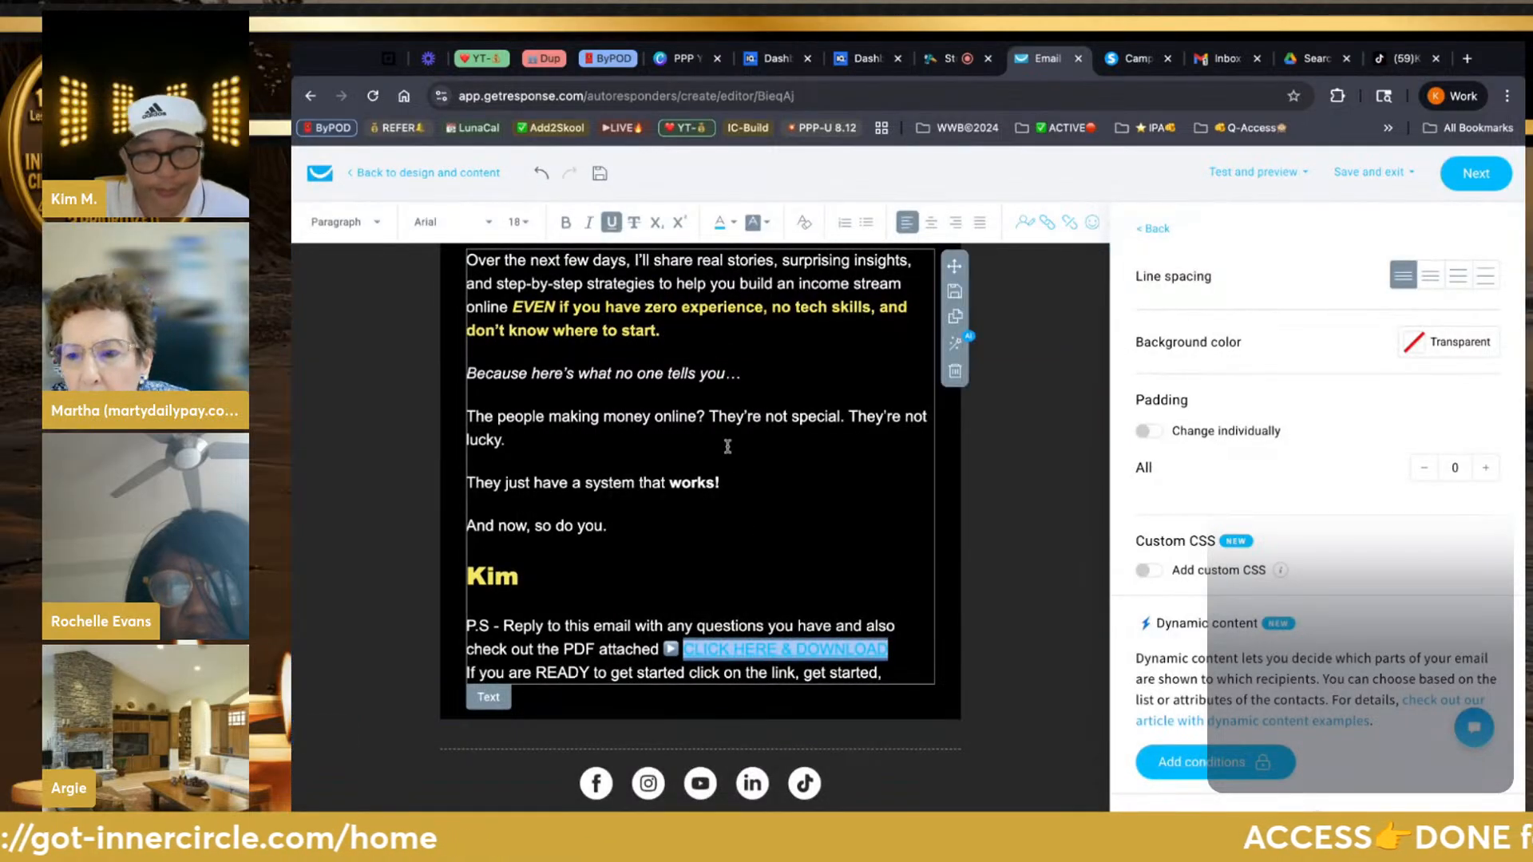
Set the link text to Arial Black at font size 18
click(491, 224)
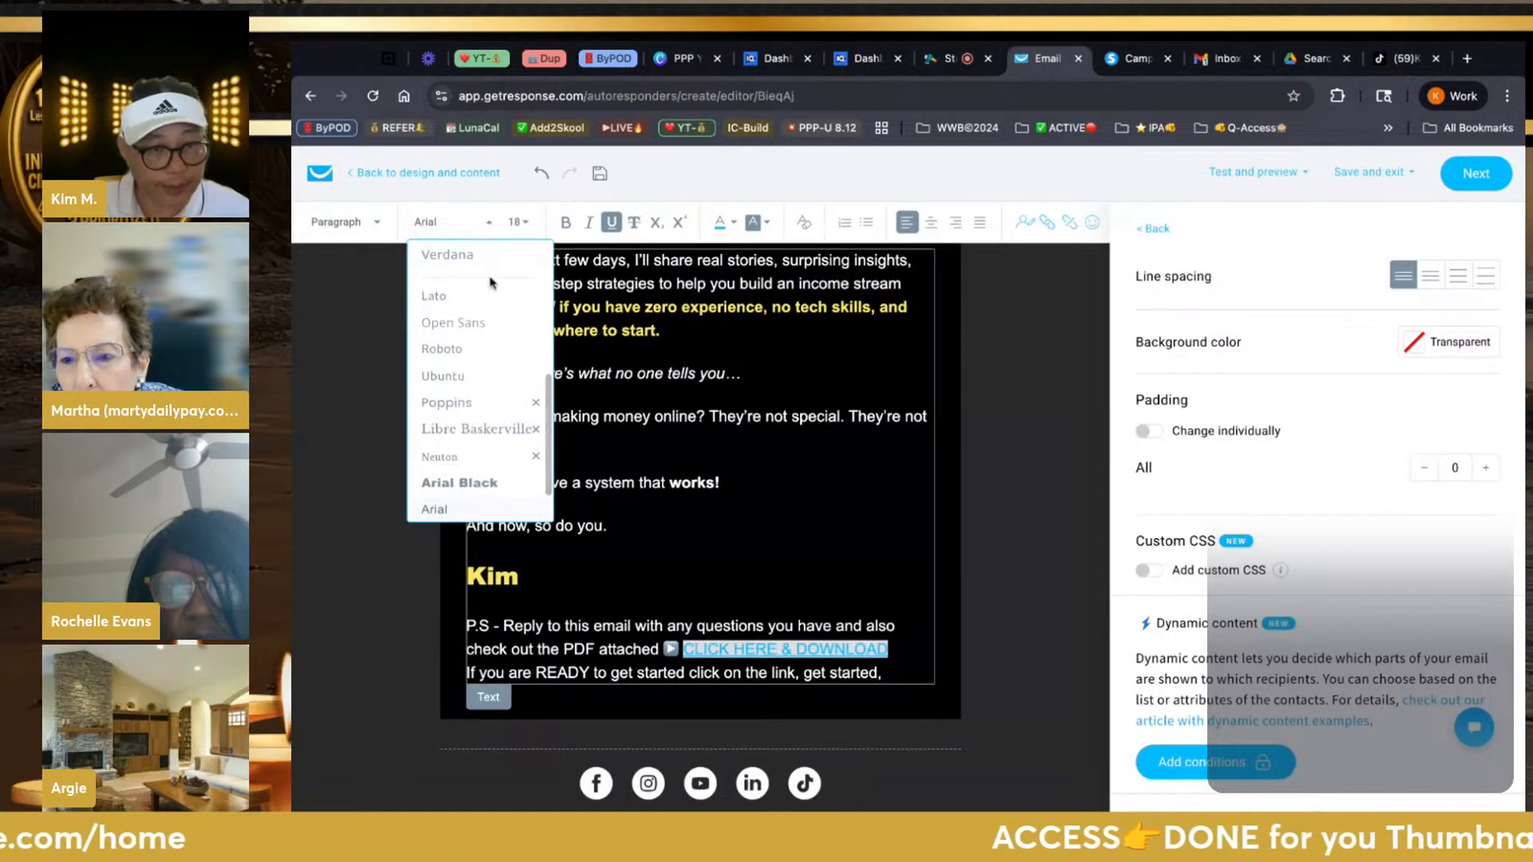
click(484, 341)
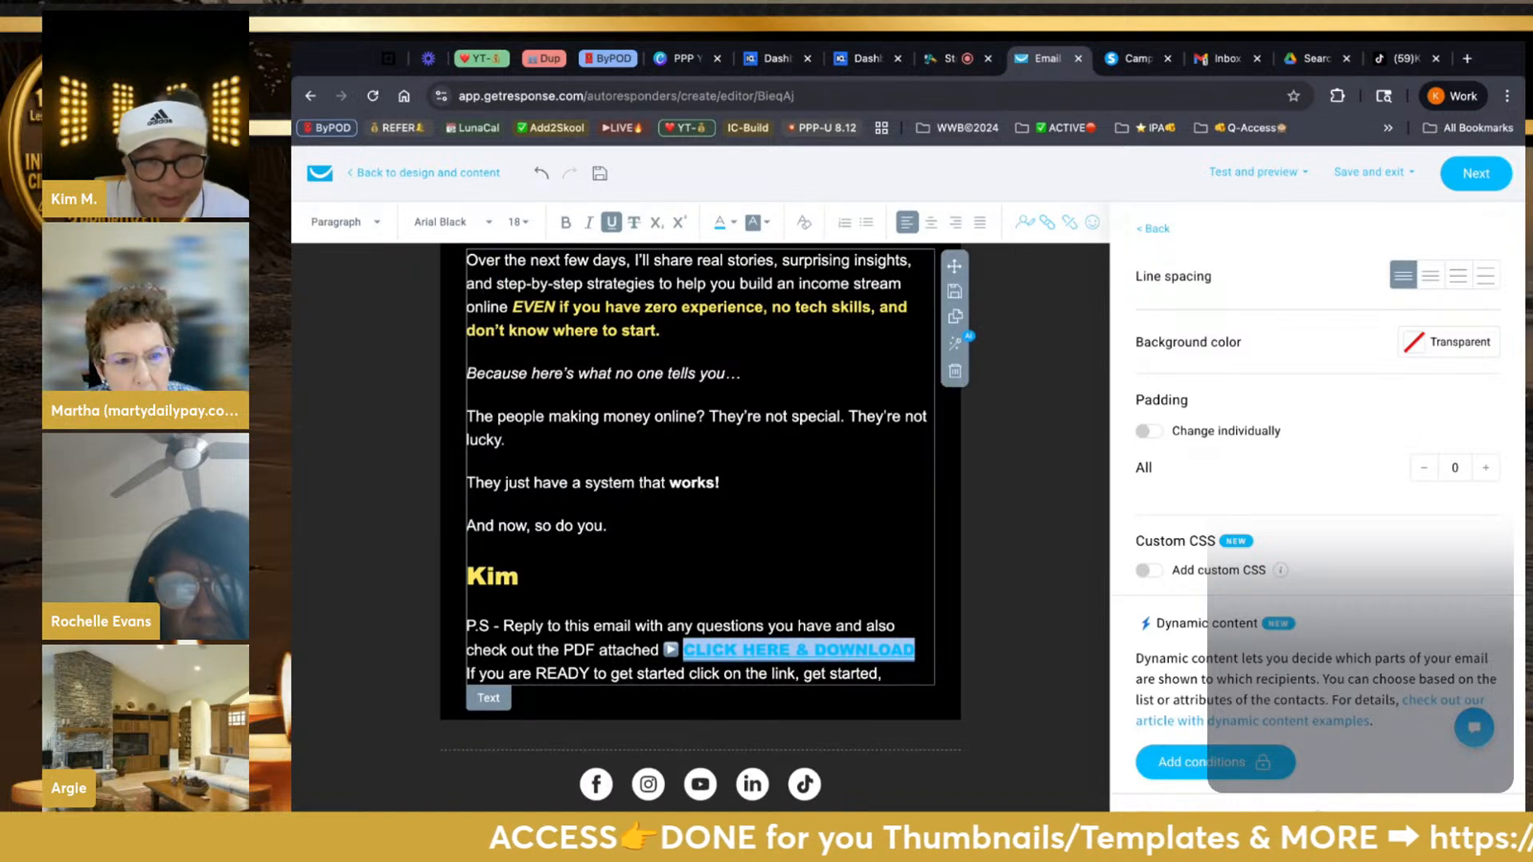
click(525, 225)
click(522, 445)
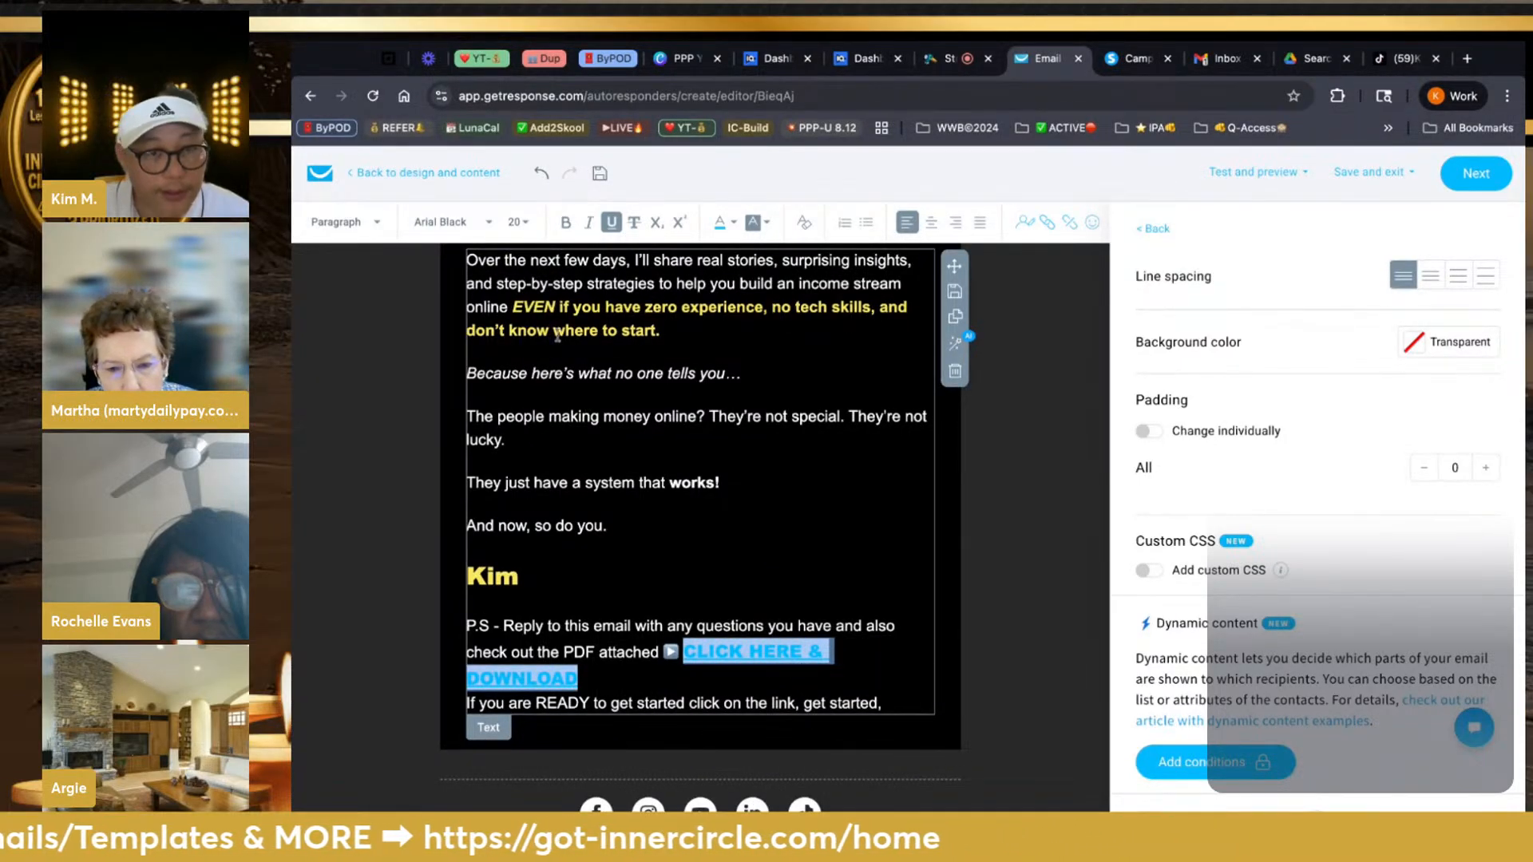
click(518, 223)
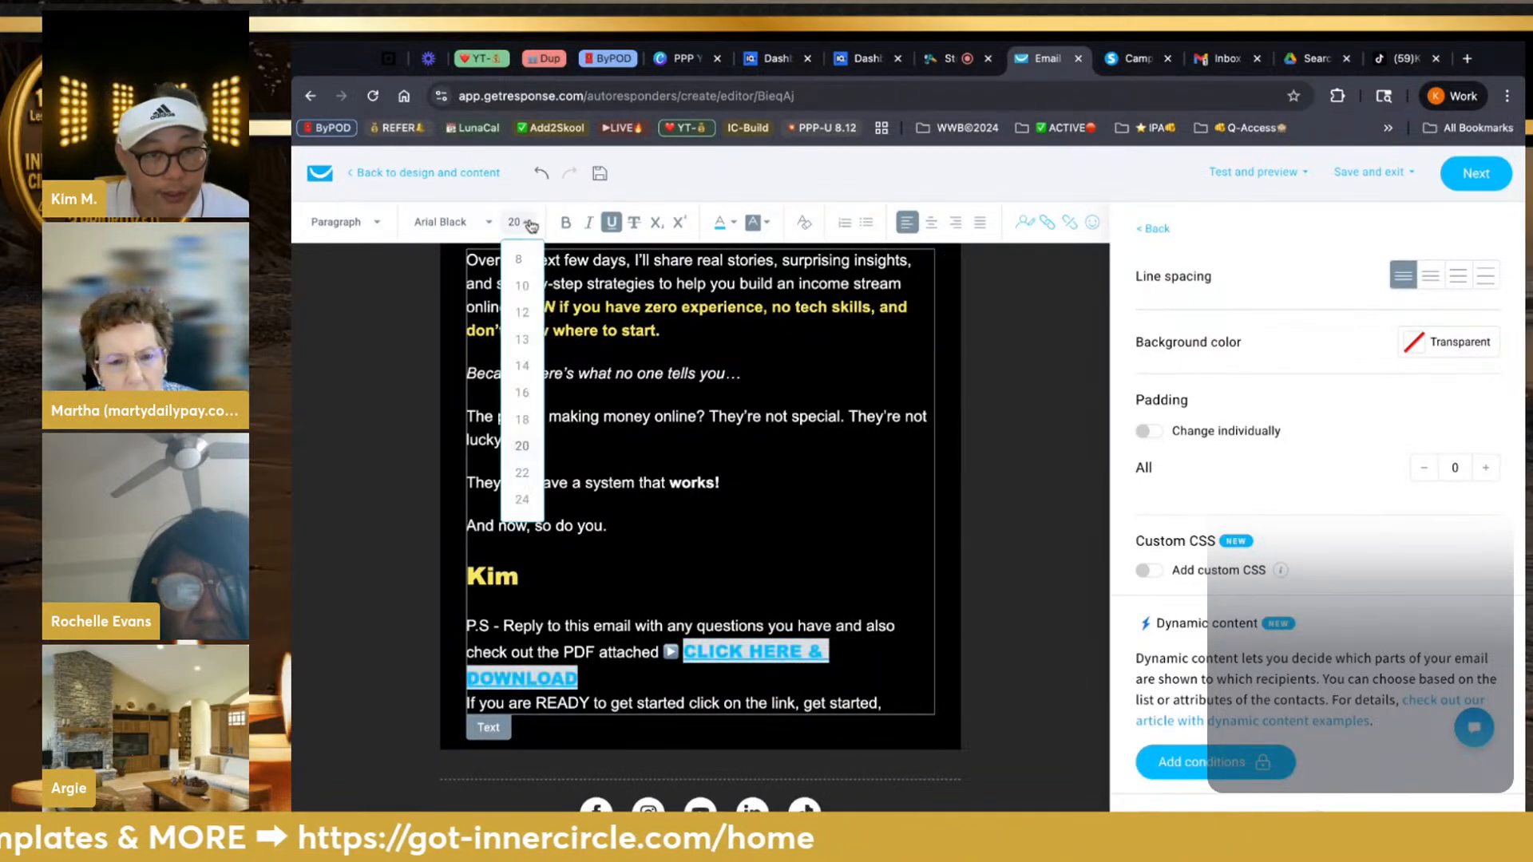
click(522, 419)
click(996, 619)
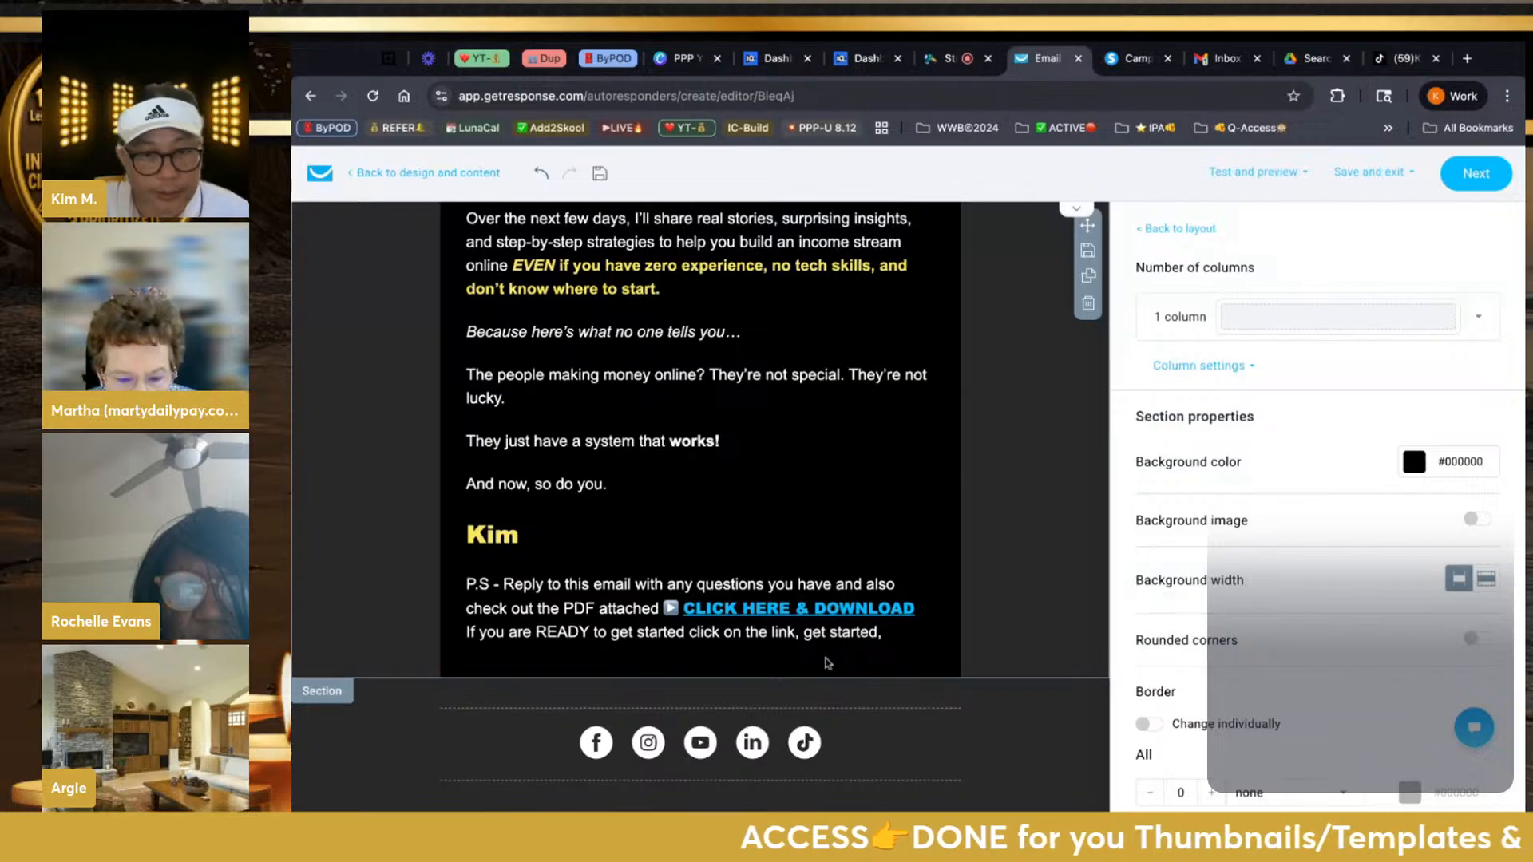
click(510, 636)
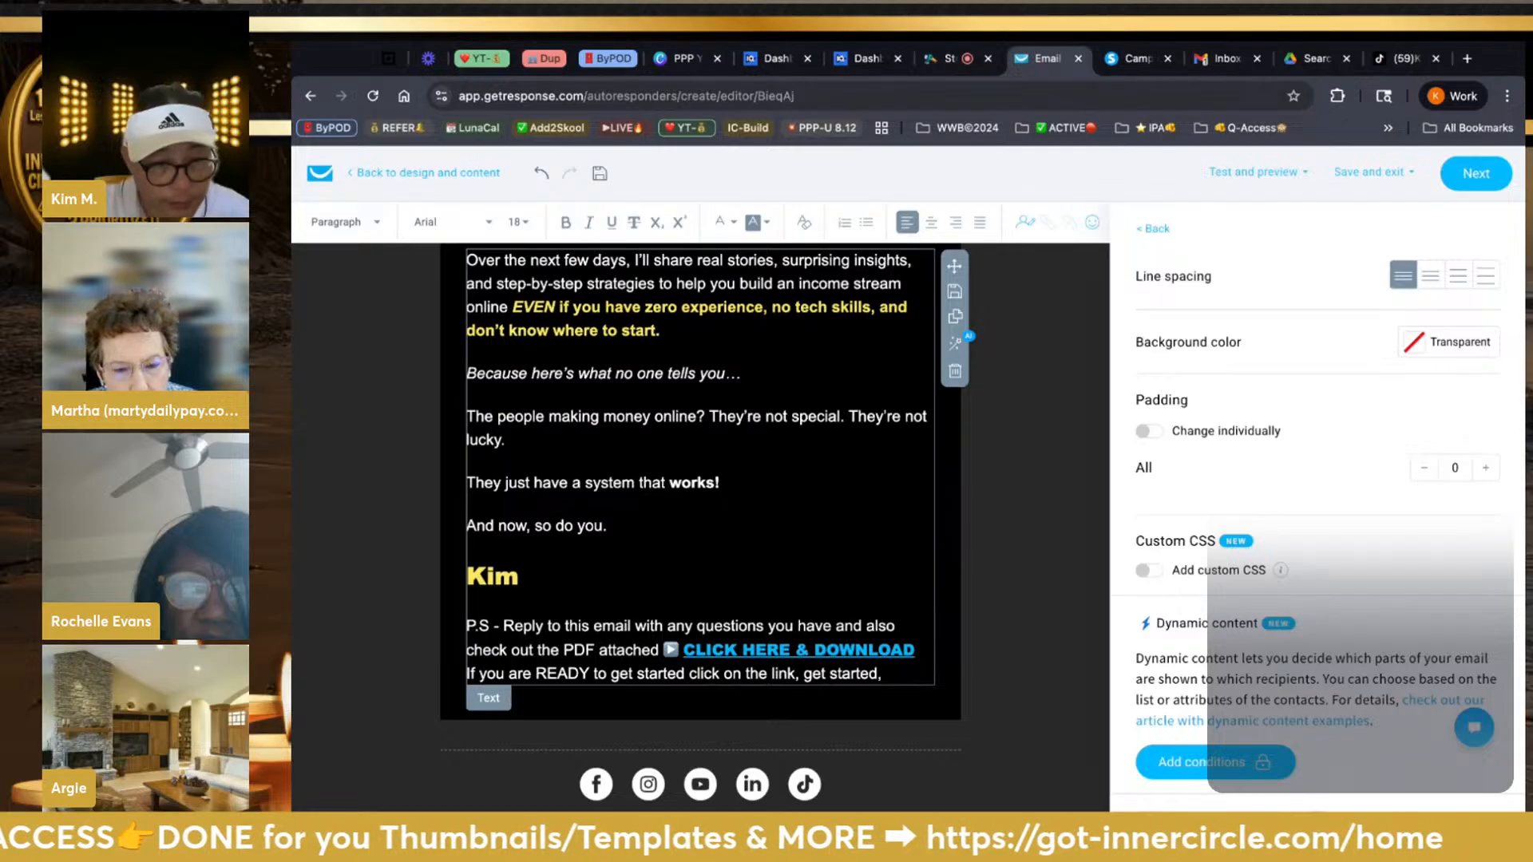
Insert blank lines below the download link and after 'get started,'
key(Return)
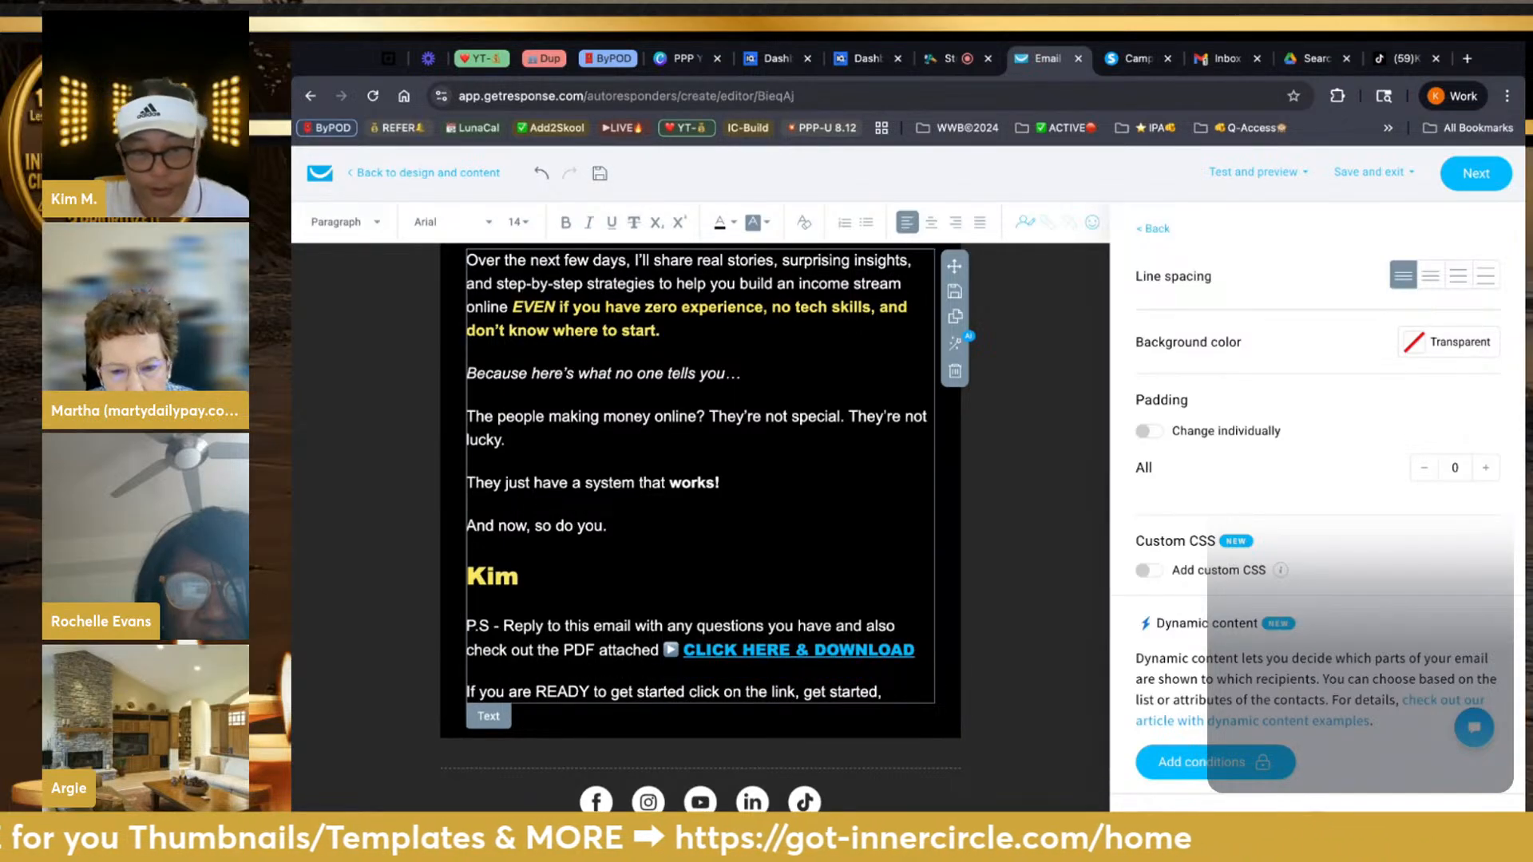
scroll(622, 686, down, 1)
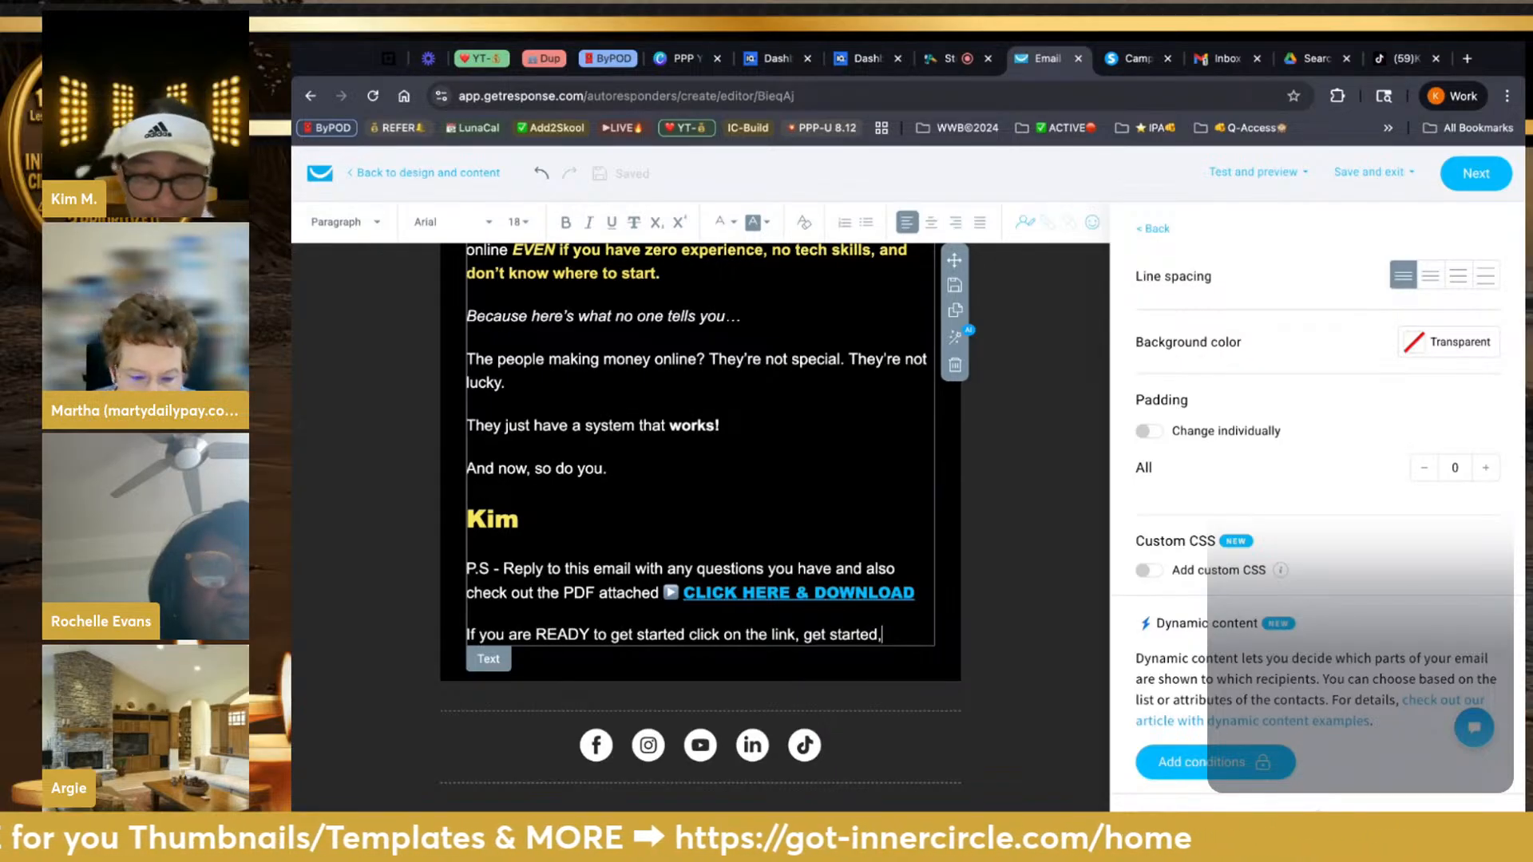
key(Return)
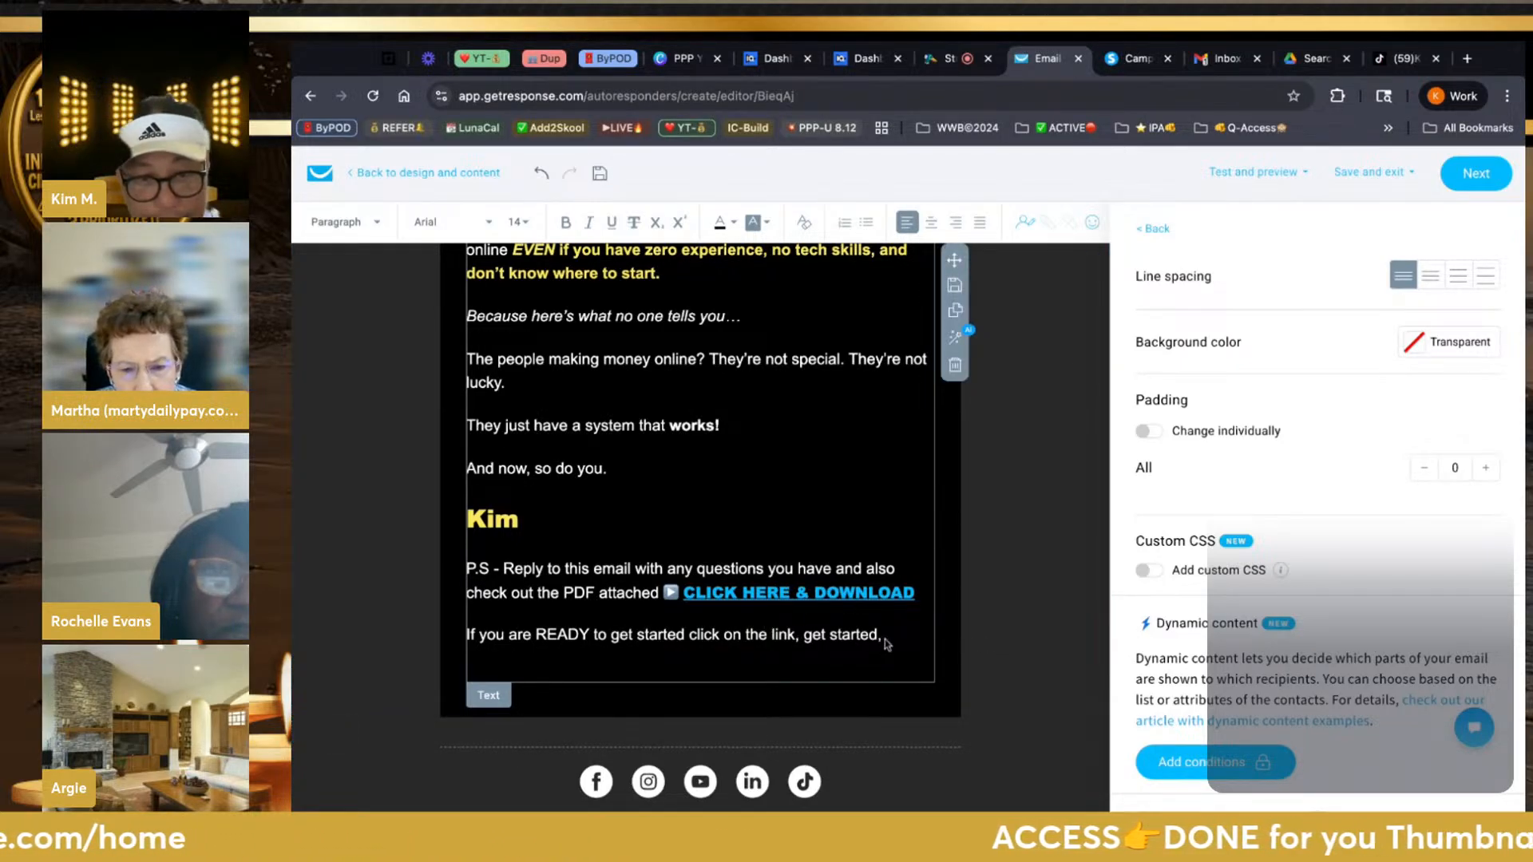
Move the dashed divider from above the intro paragraph to below the final 'get started,' line
click(1057, 588)
scroll(1031, 482, up, 2)
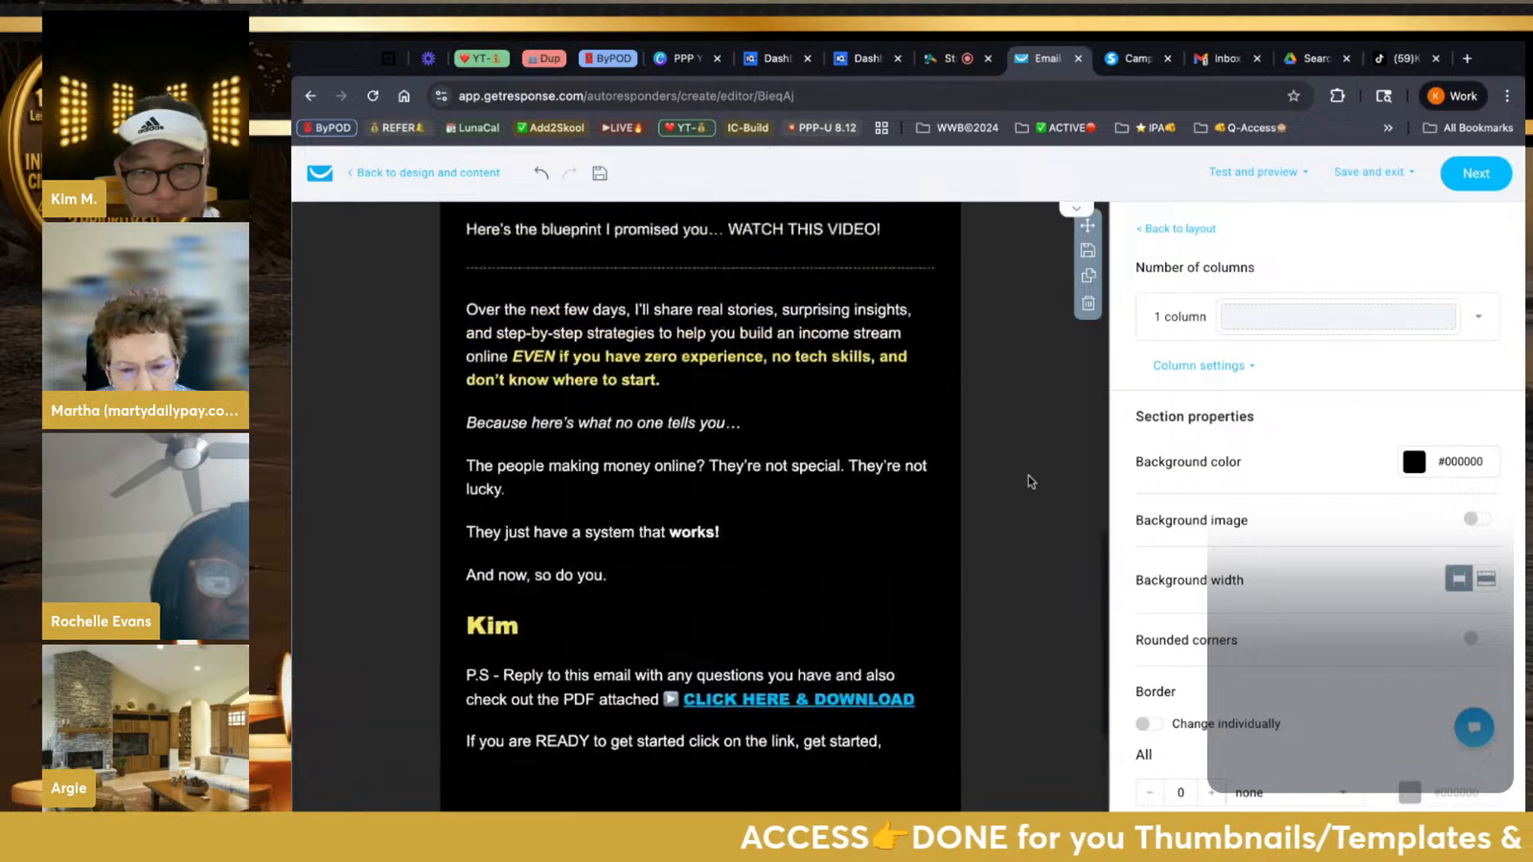
scroll(1031, 482, up, 4)
click(934, 553)
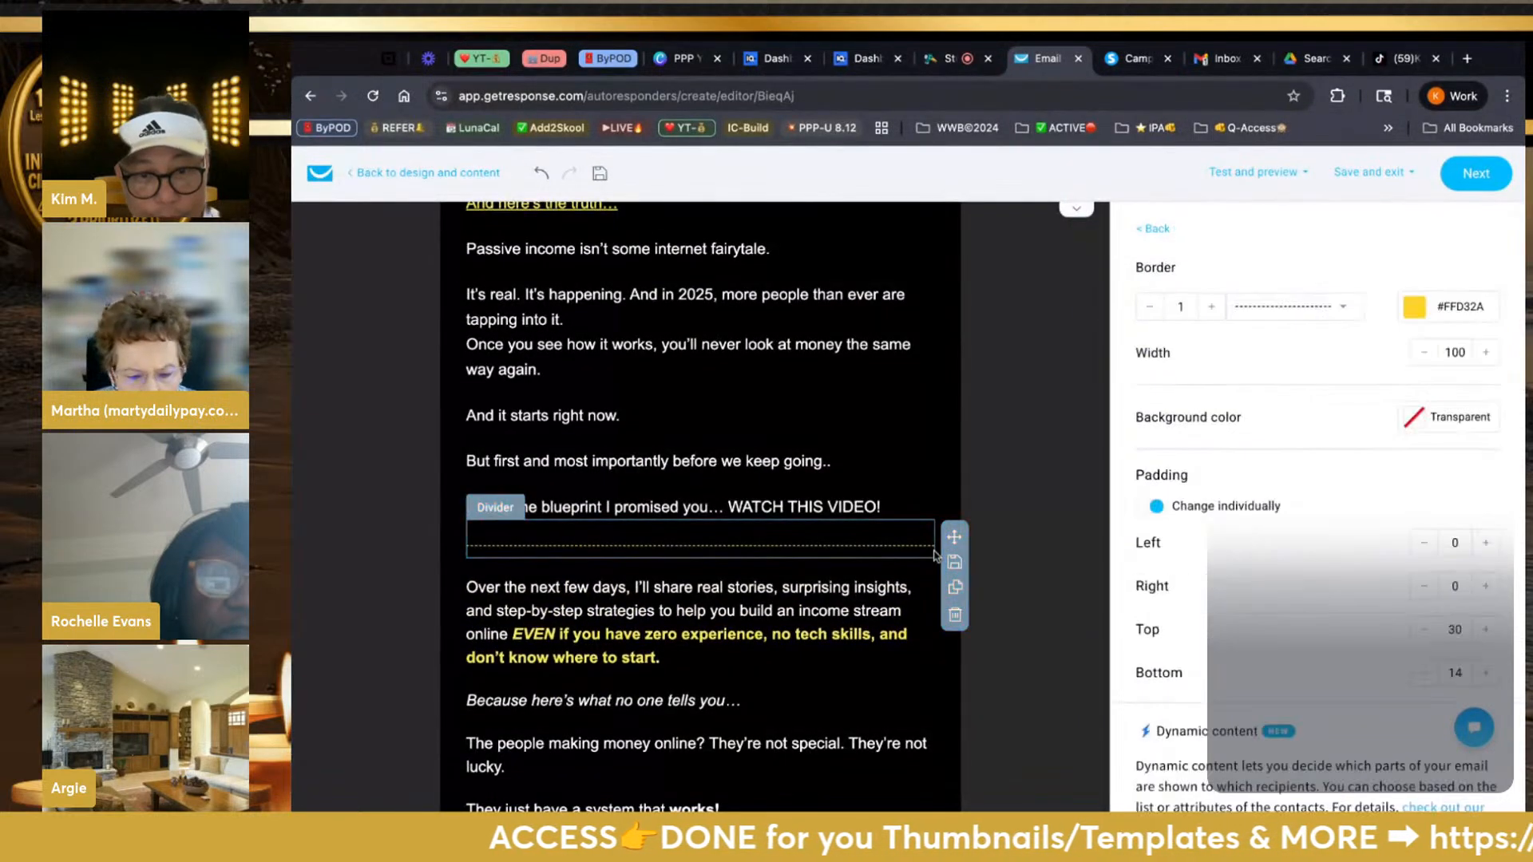
click(954, 588)
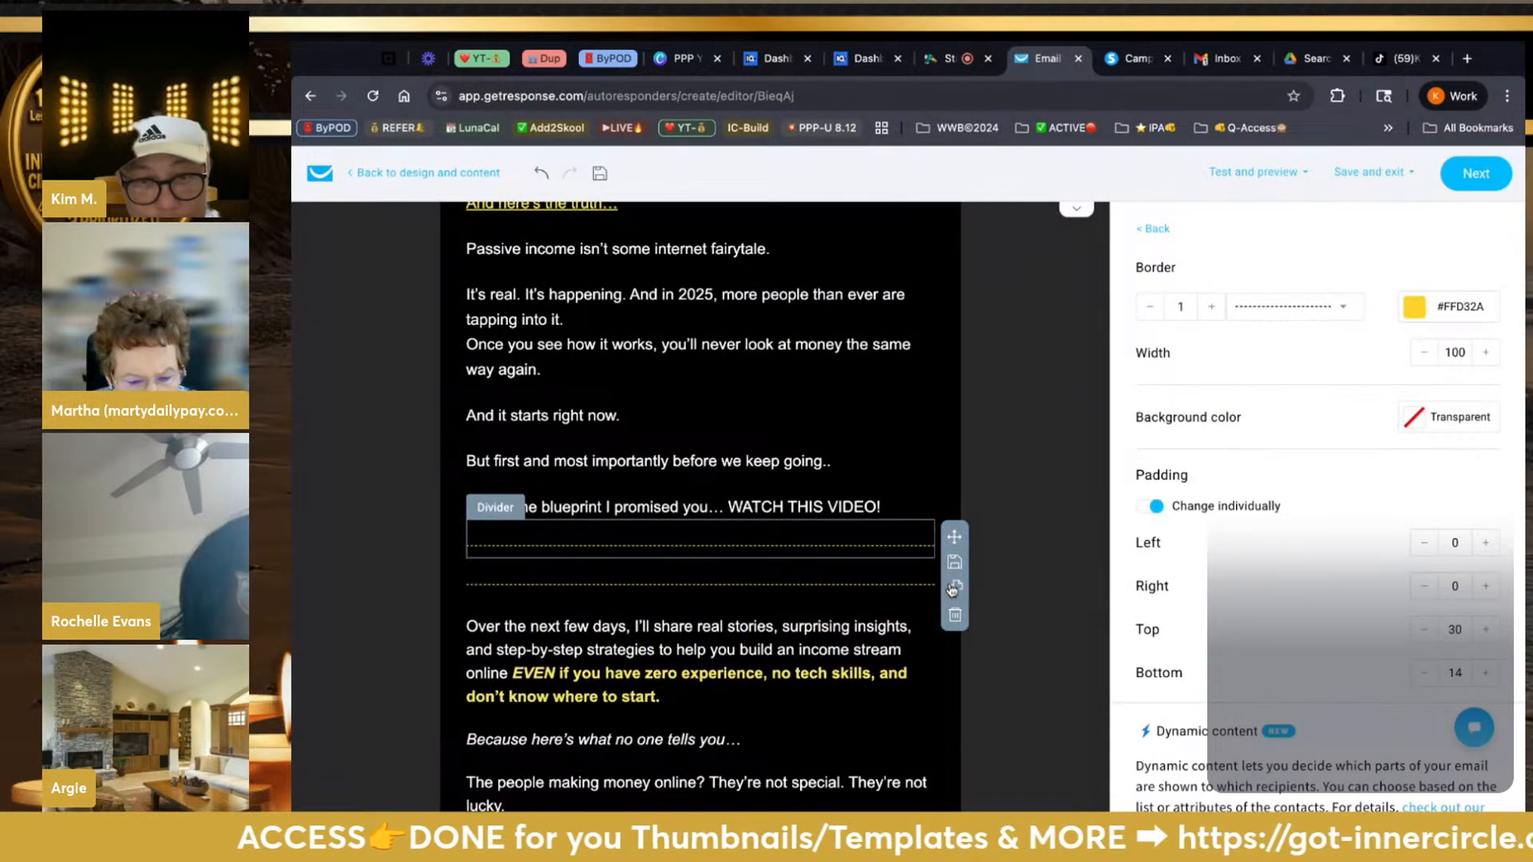
scroll(952, 589, down, 5)
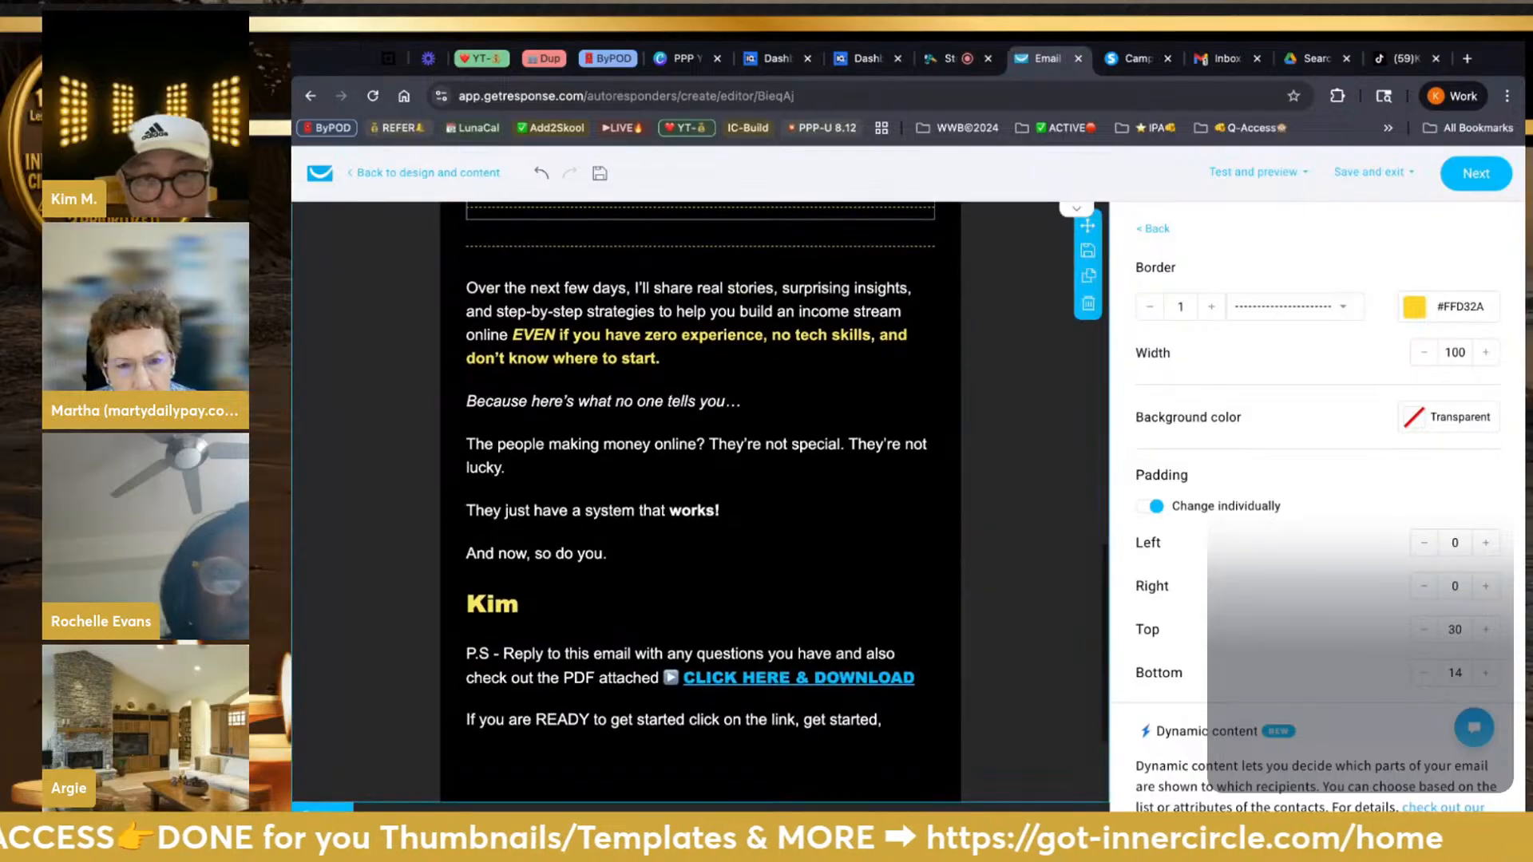
click(944, 256)
click(924, 255)
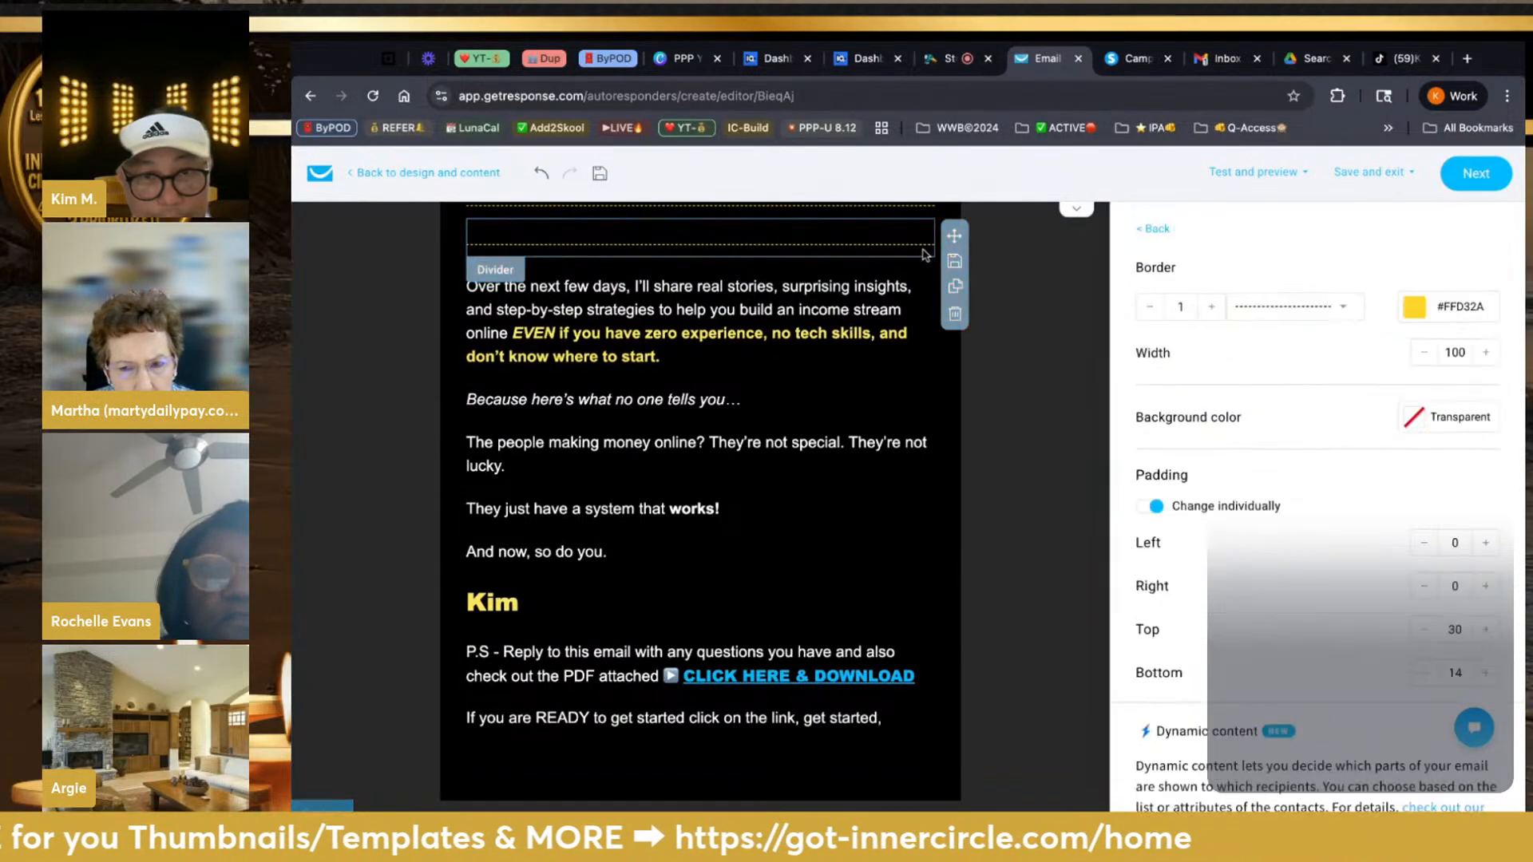
drag(956, 238, 918, 746)
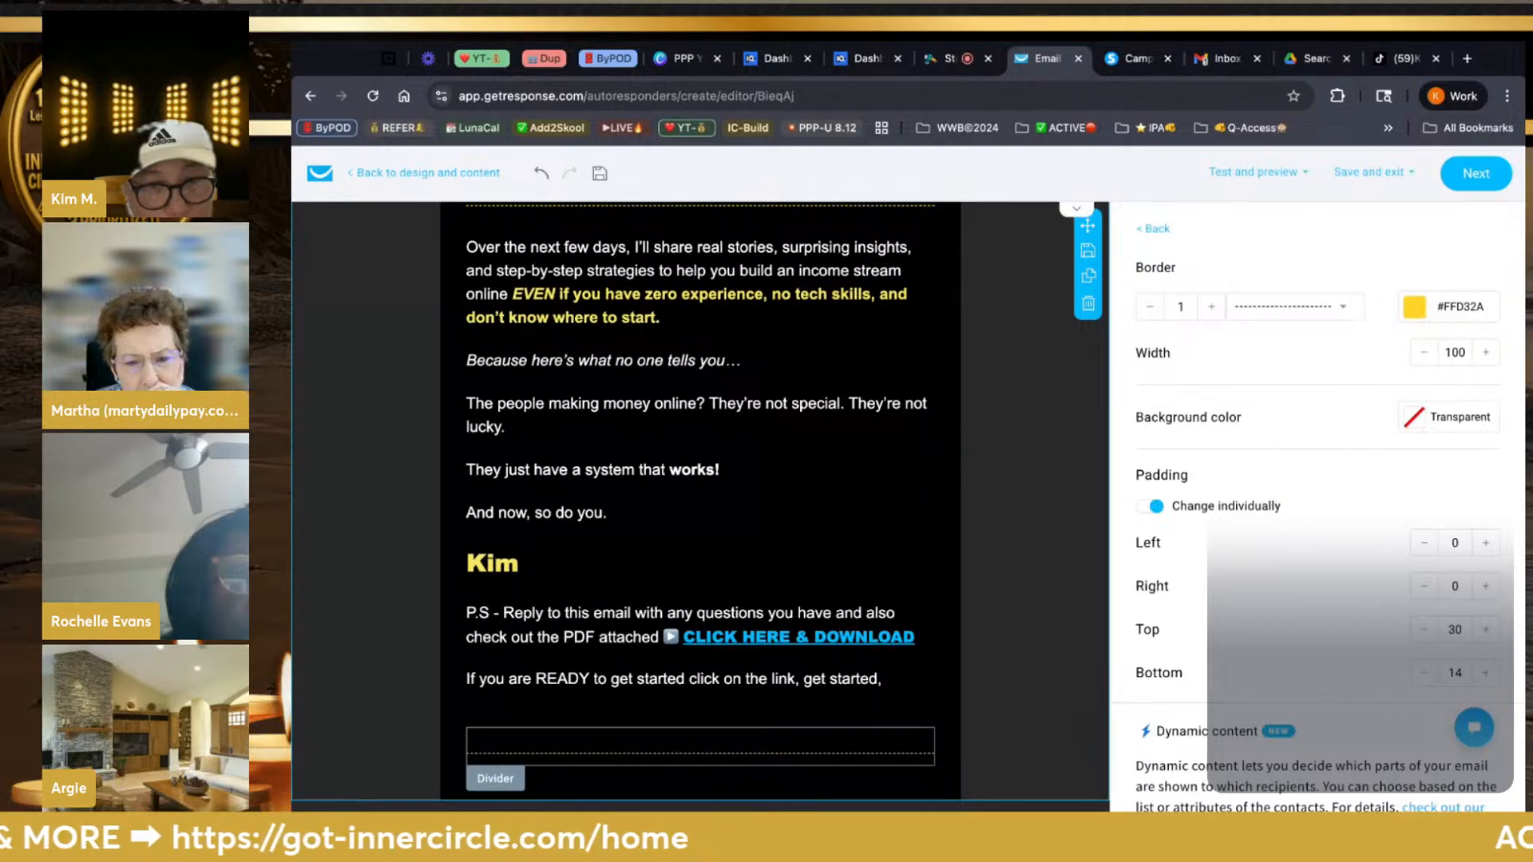
scroll(753, 581, down, 2)
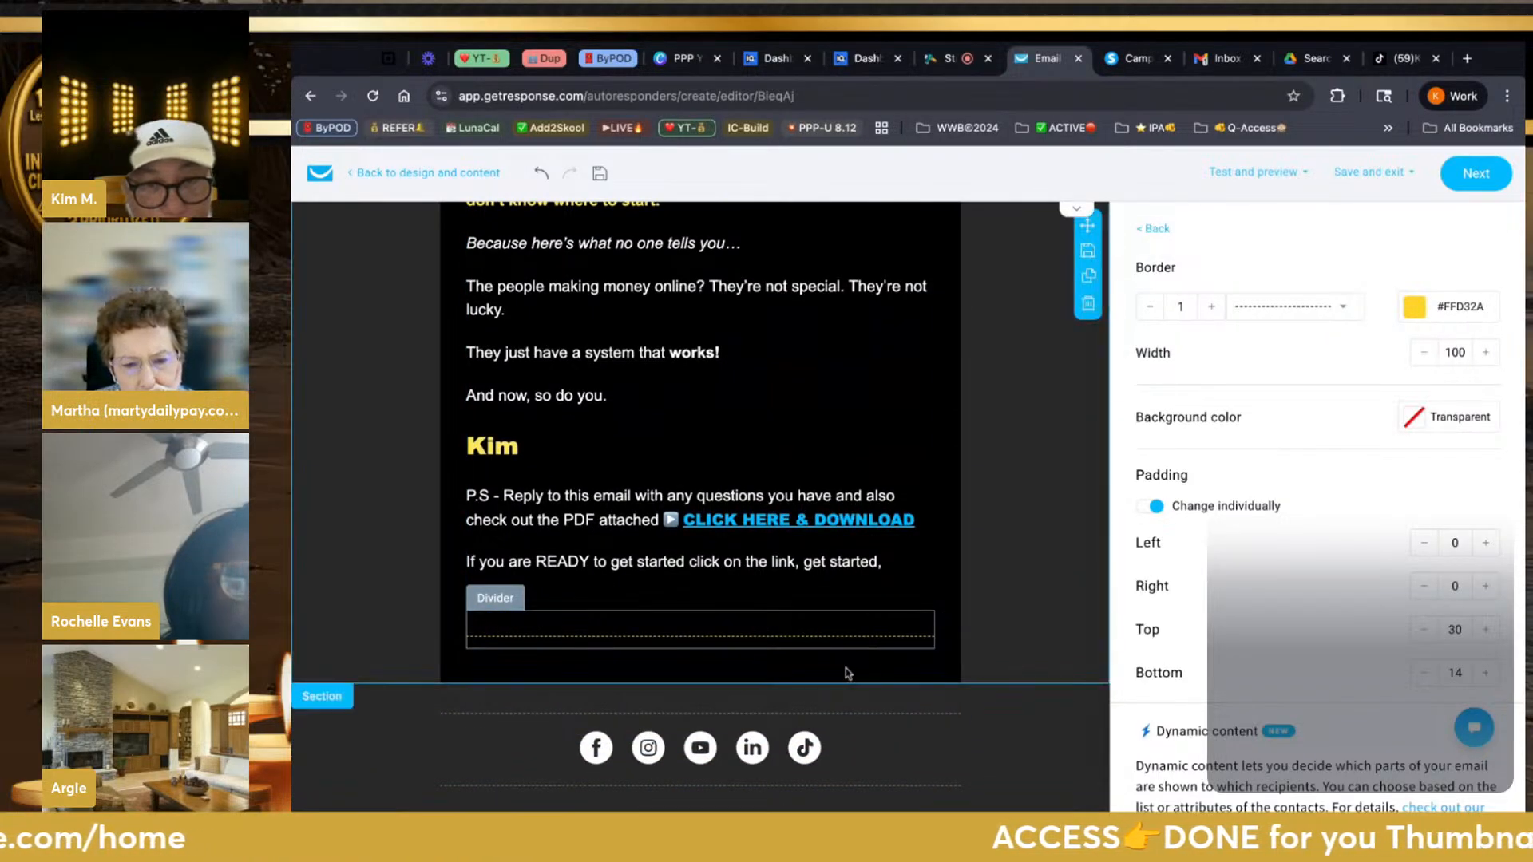
click(1152, 232)
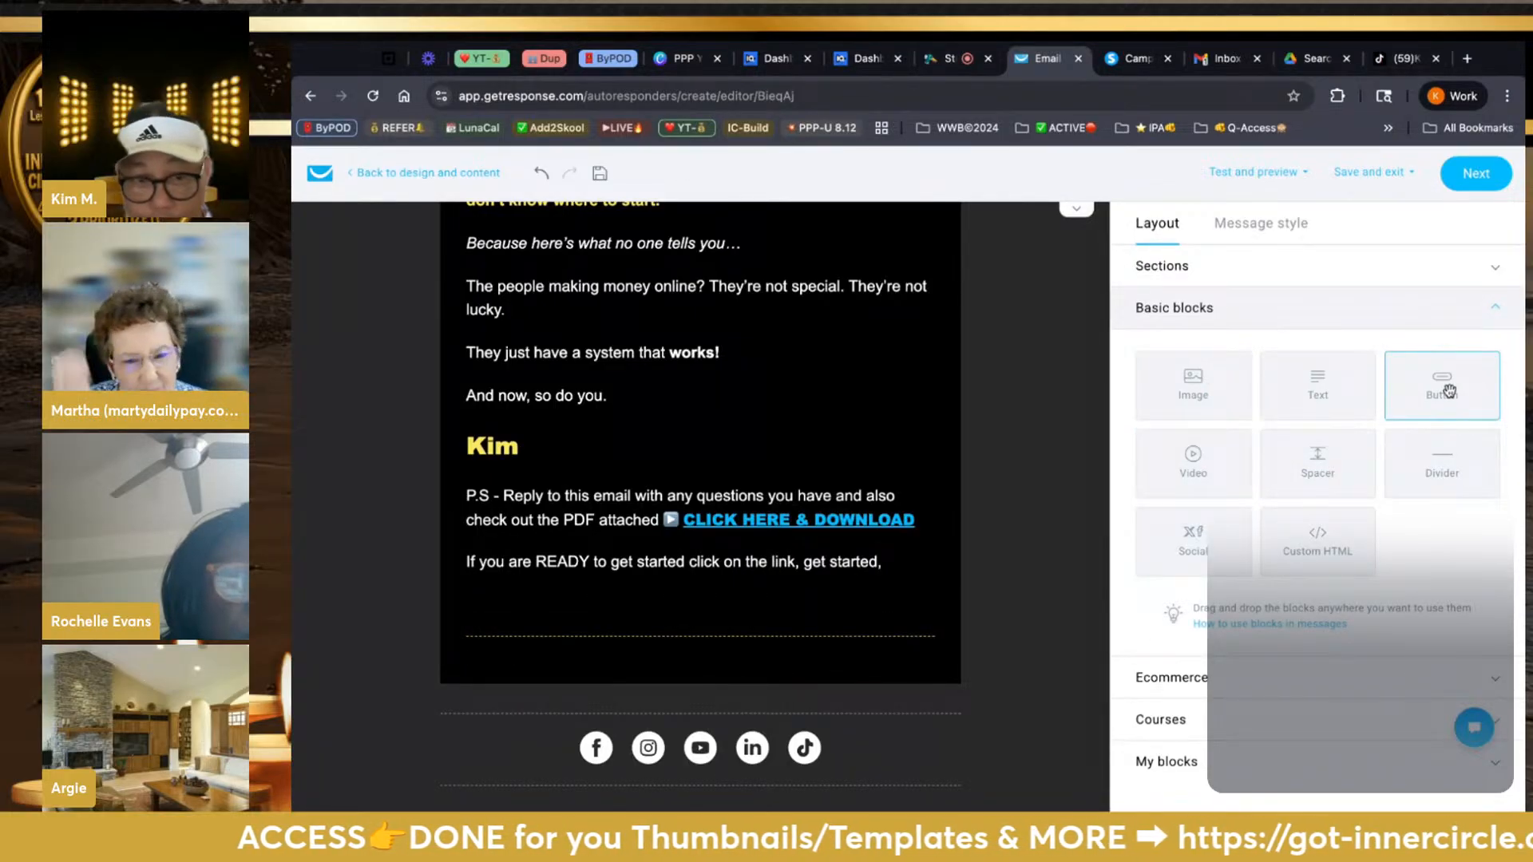
Add a yellow (#FBE65D) button block below the divider
drag(1449, 391, 700, 738)
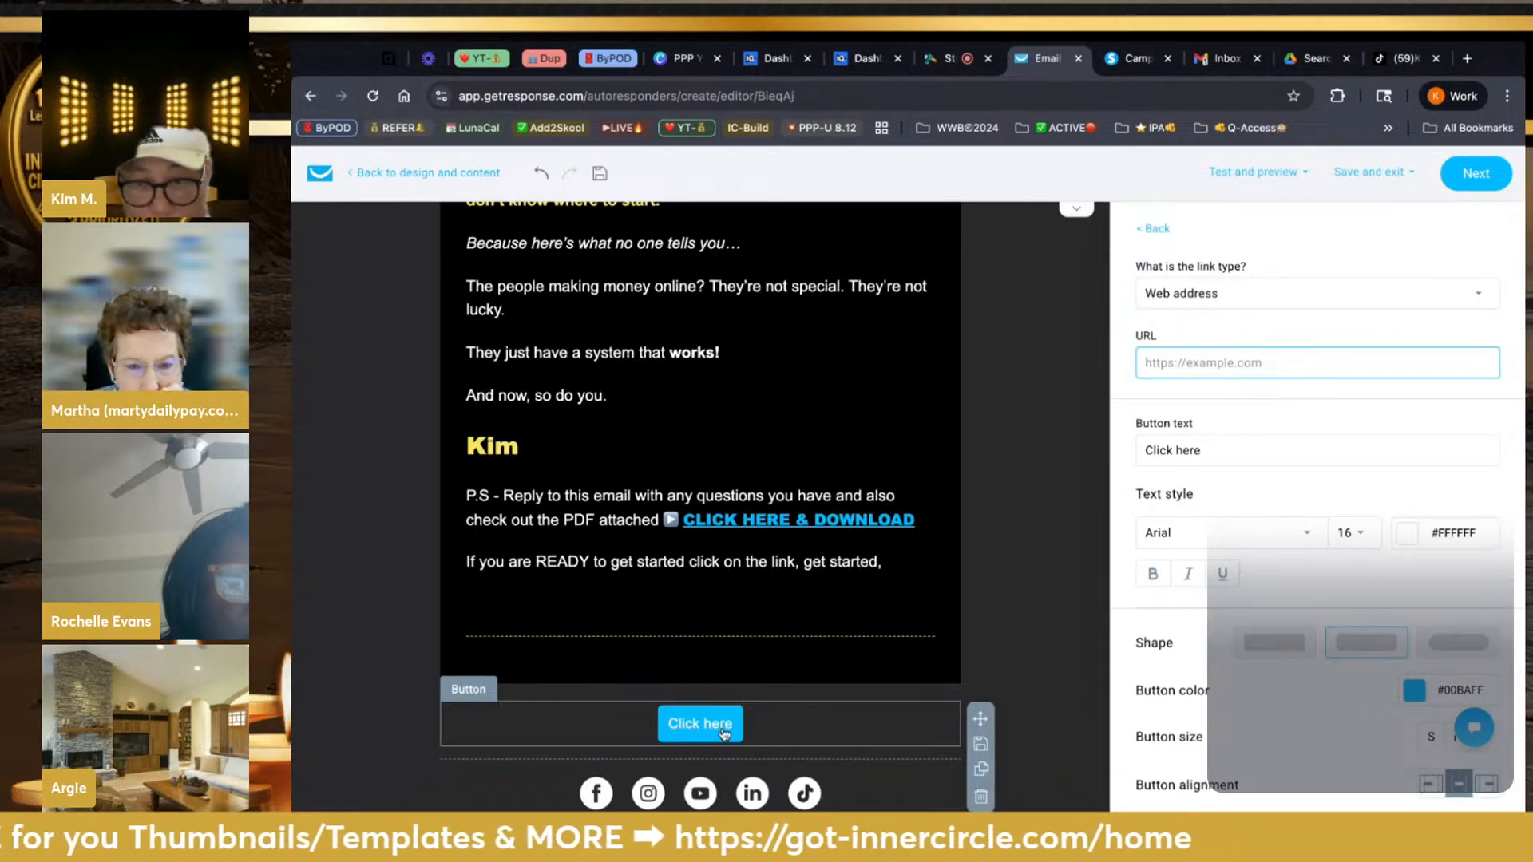
click(1413, 690)
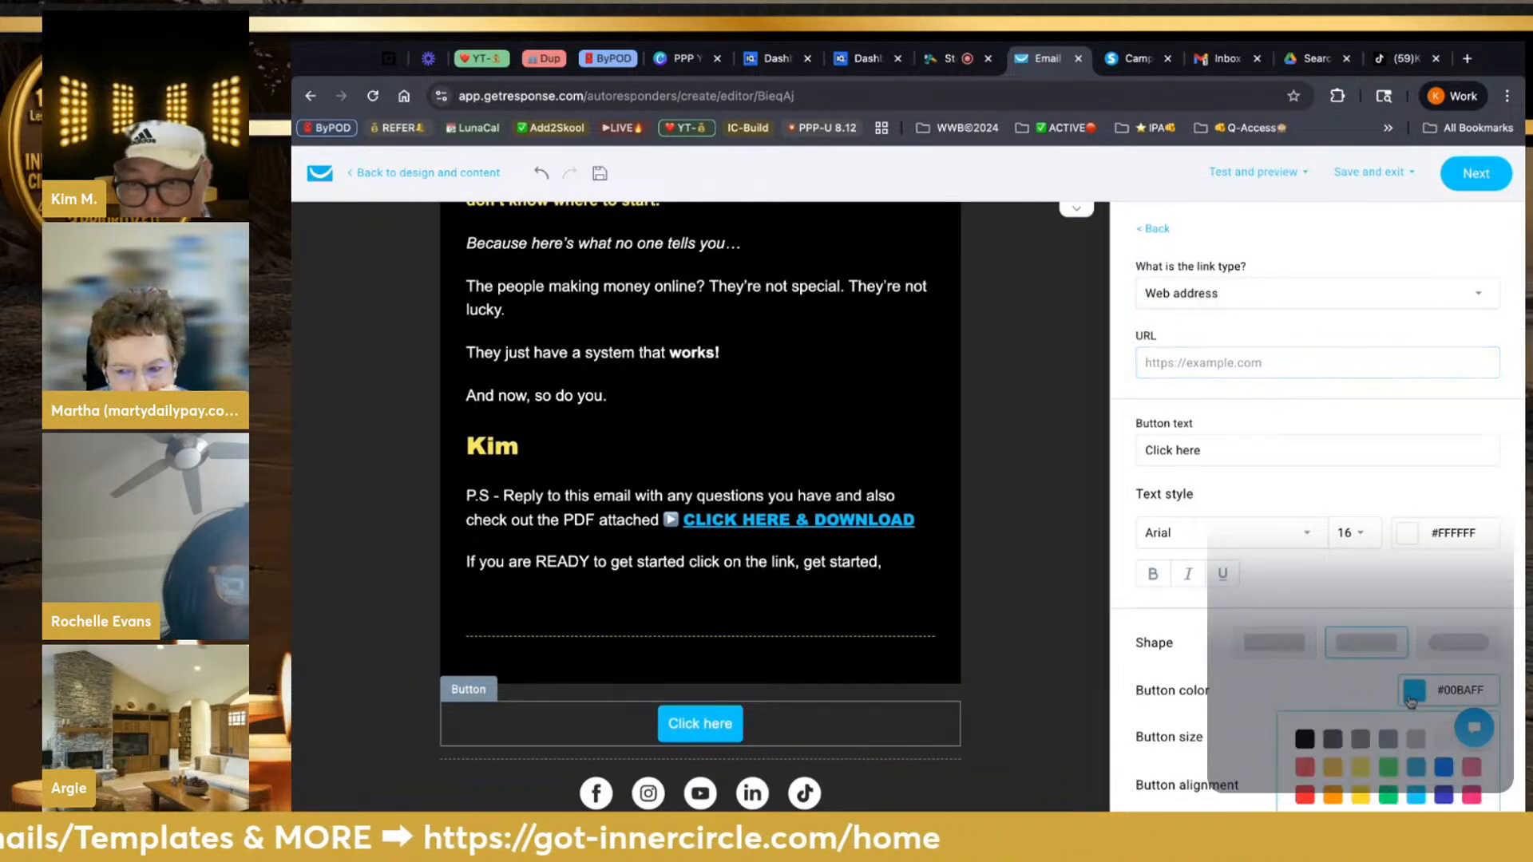
click(1362, 767)
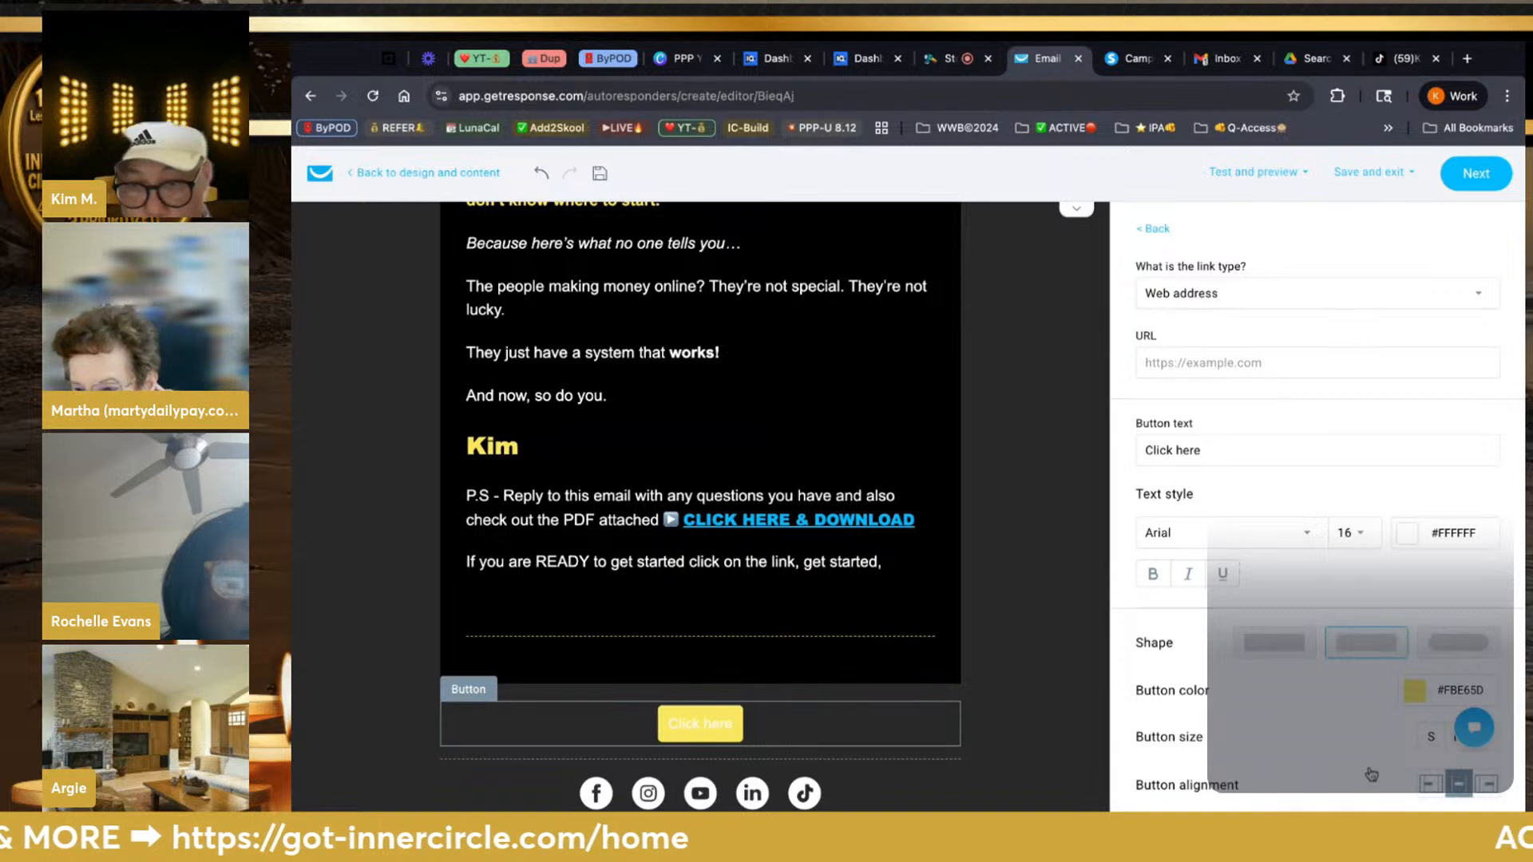
scroll(1371, 771, down, 1)
scroll(1371, 774, down, 2)
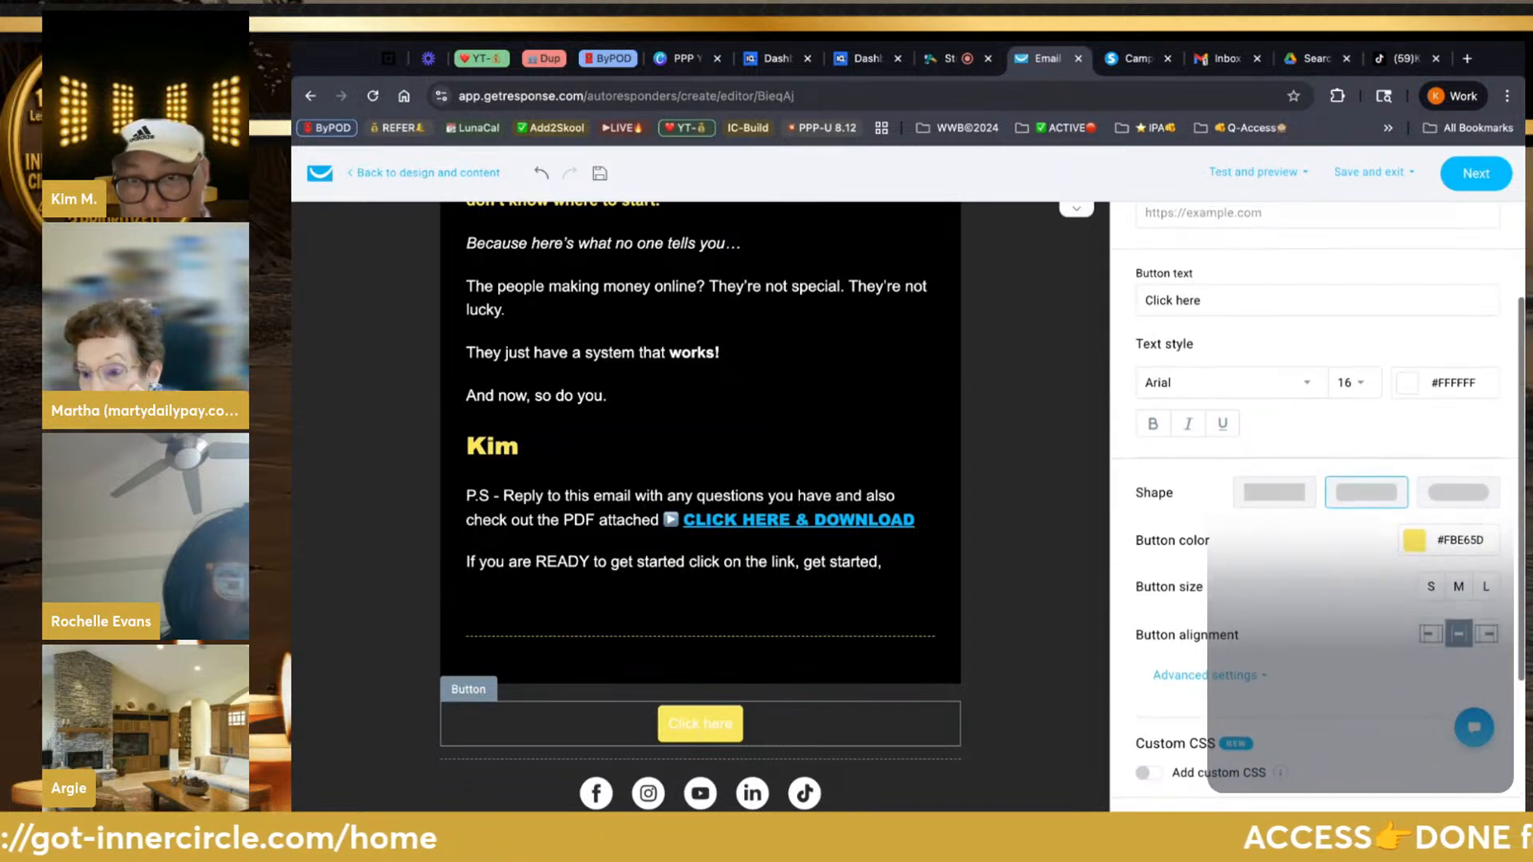
scroll(1321, 538, up, 1)
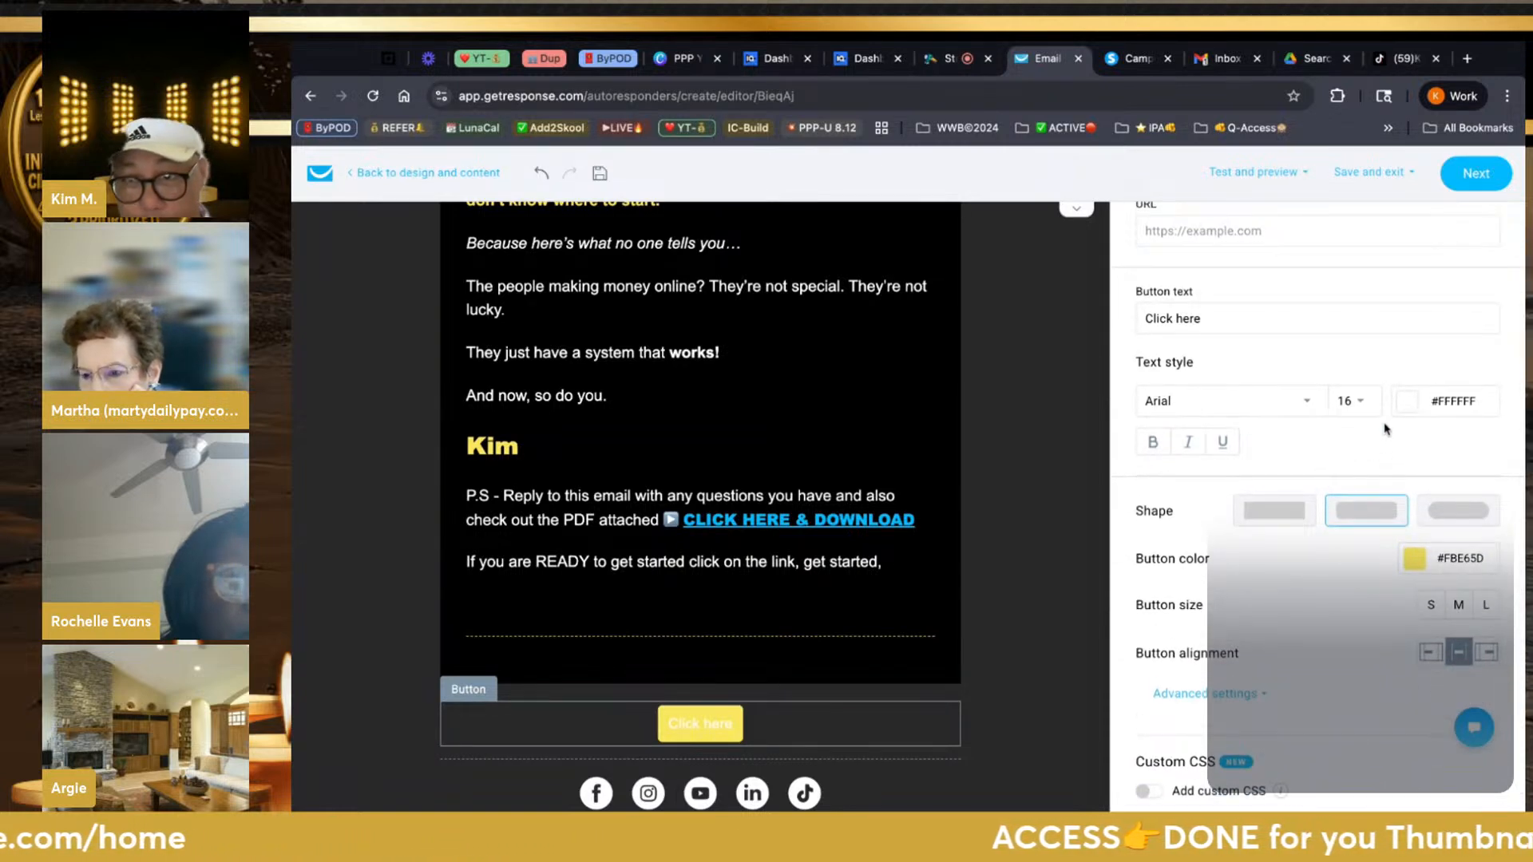
Make the button text black, bold and size 28
click(1407, 402)
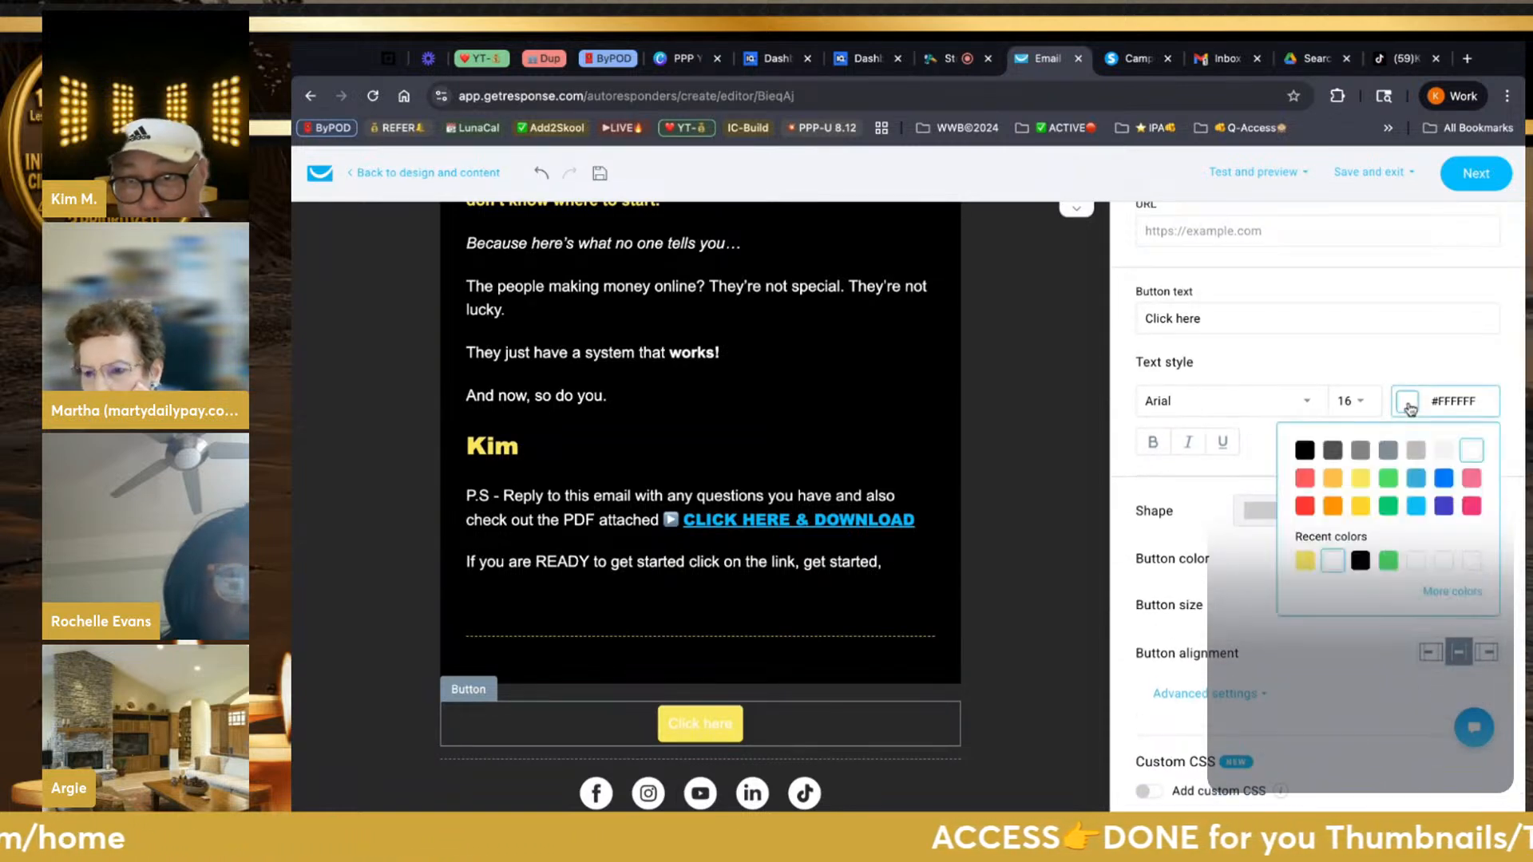
click(1305, 452)
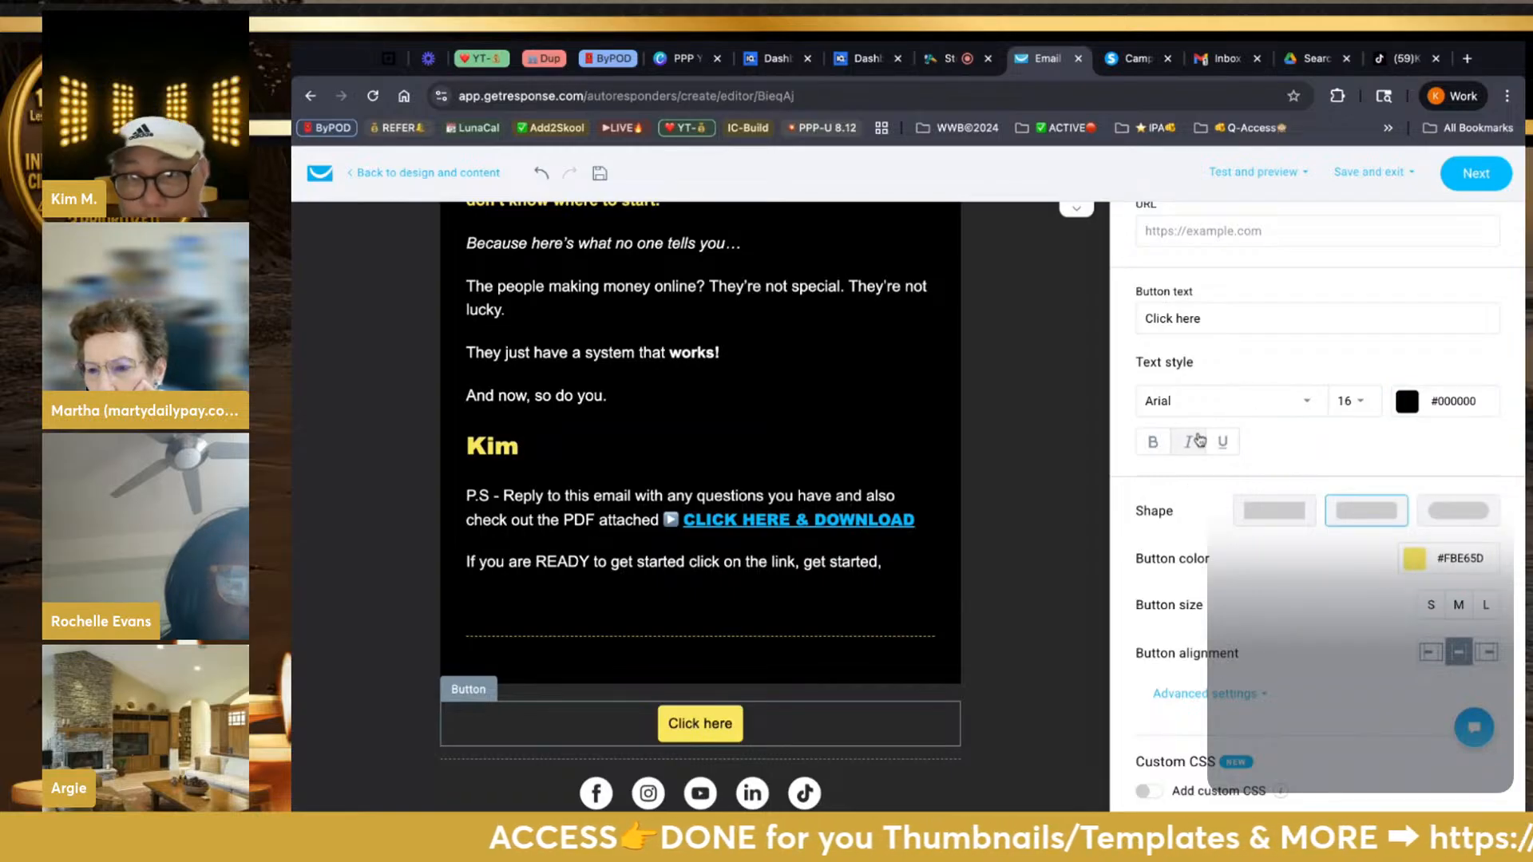
click(1154, 444)
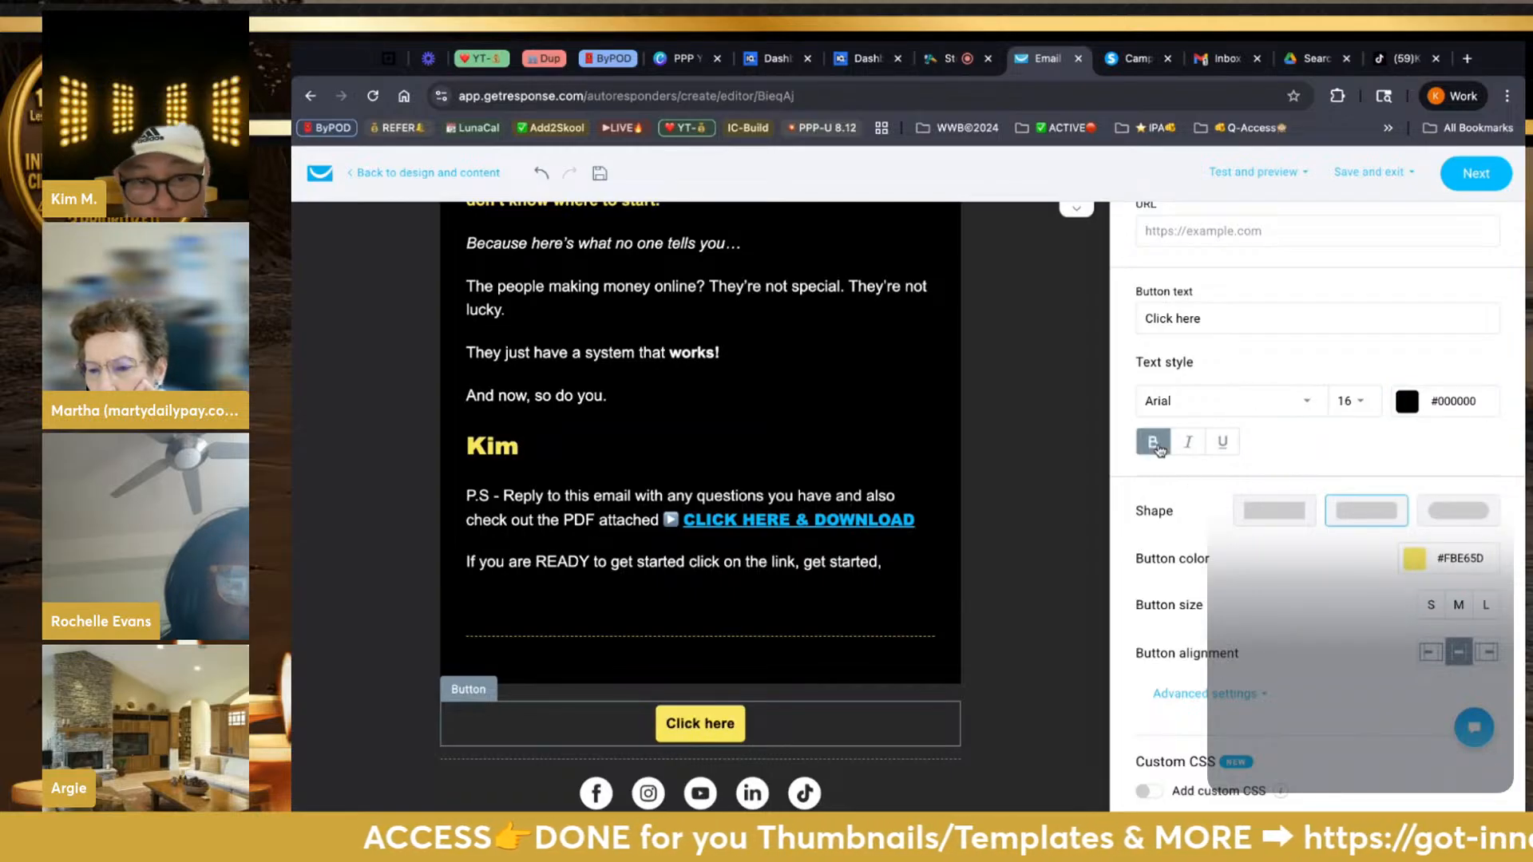
click(1351, 408)
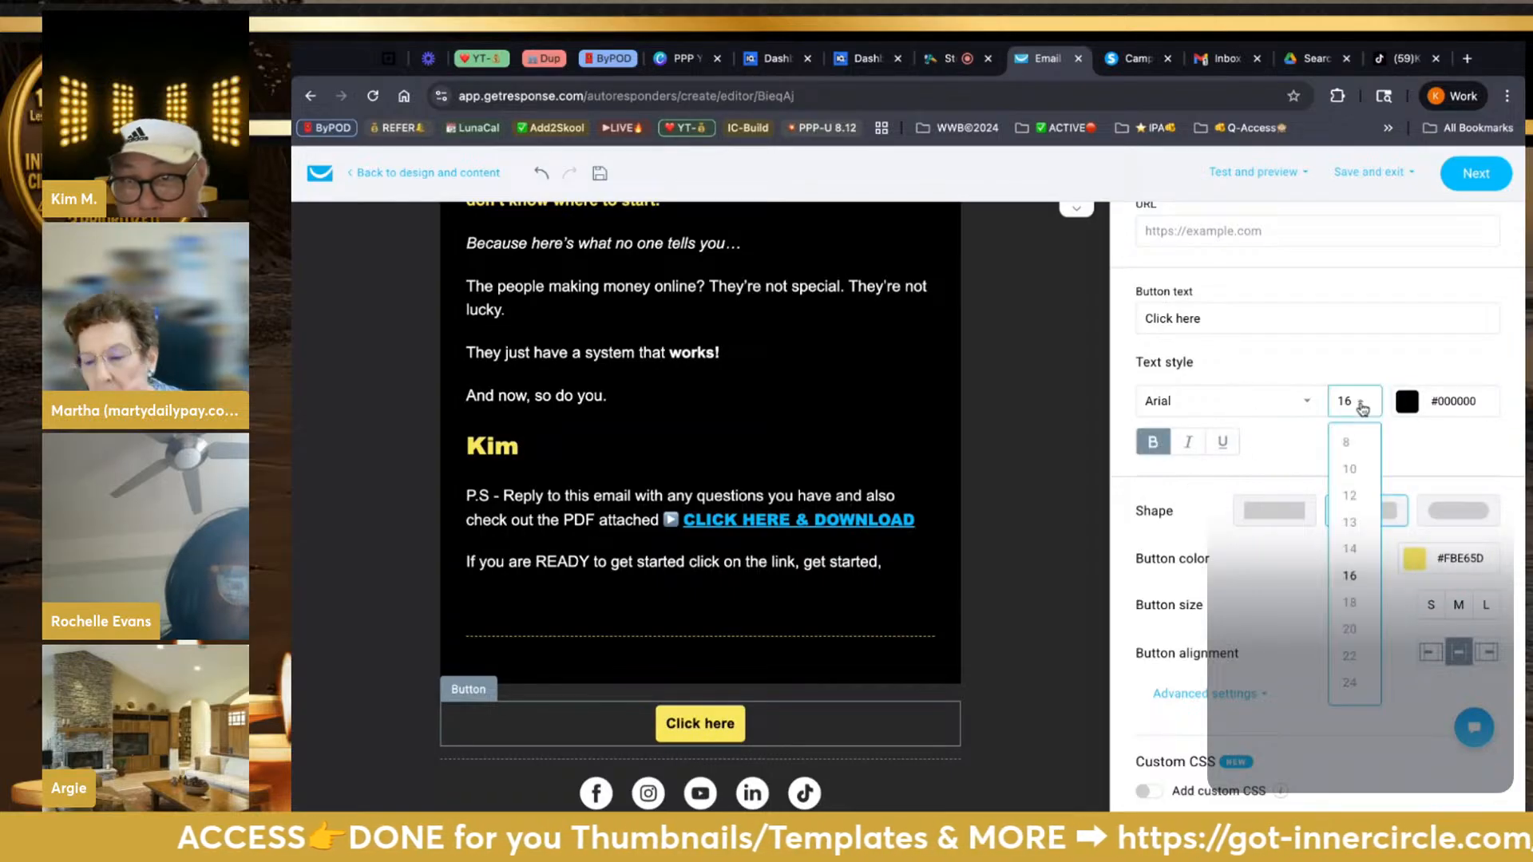
click(1350, 683)
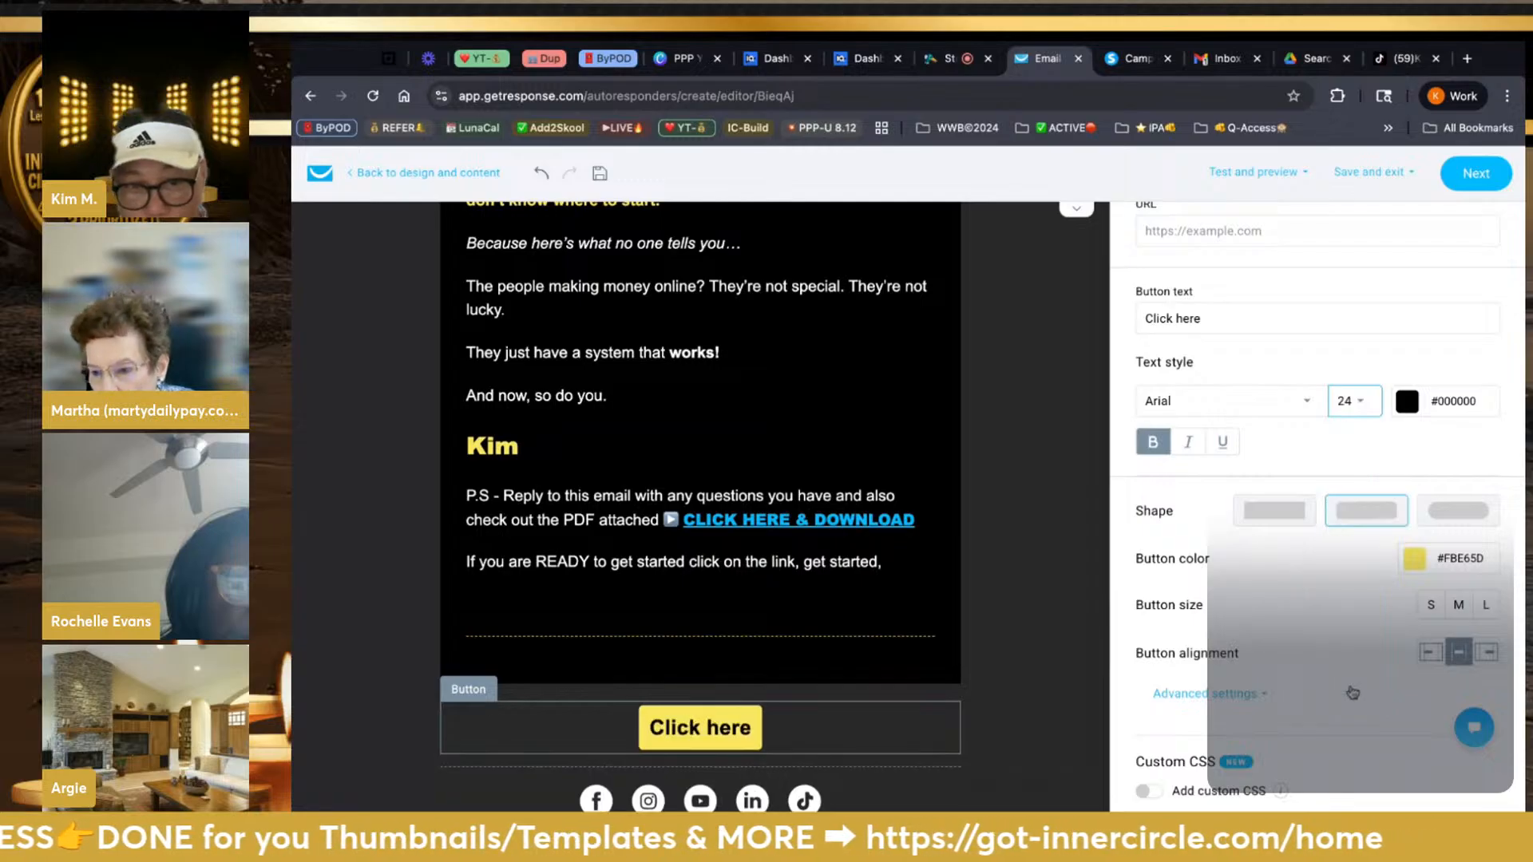
click(1362, 400)
scroll(1351, 602, down, 2)
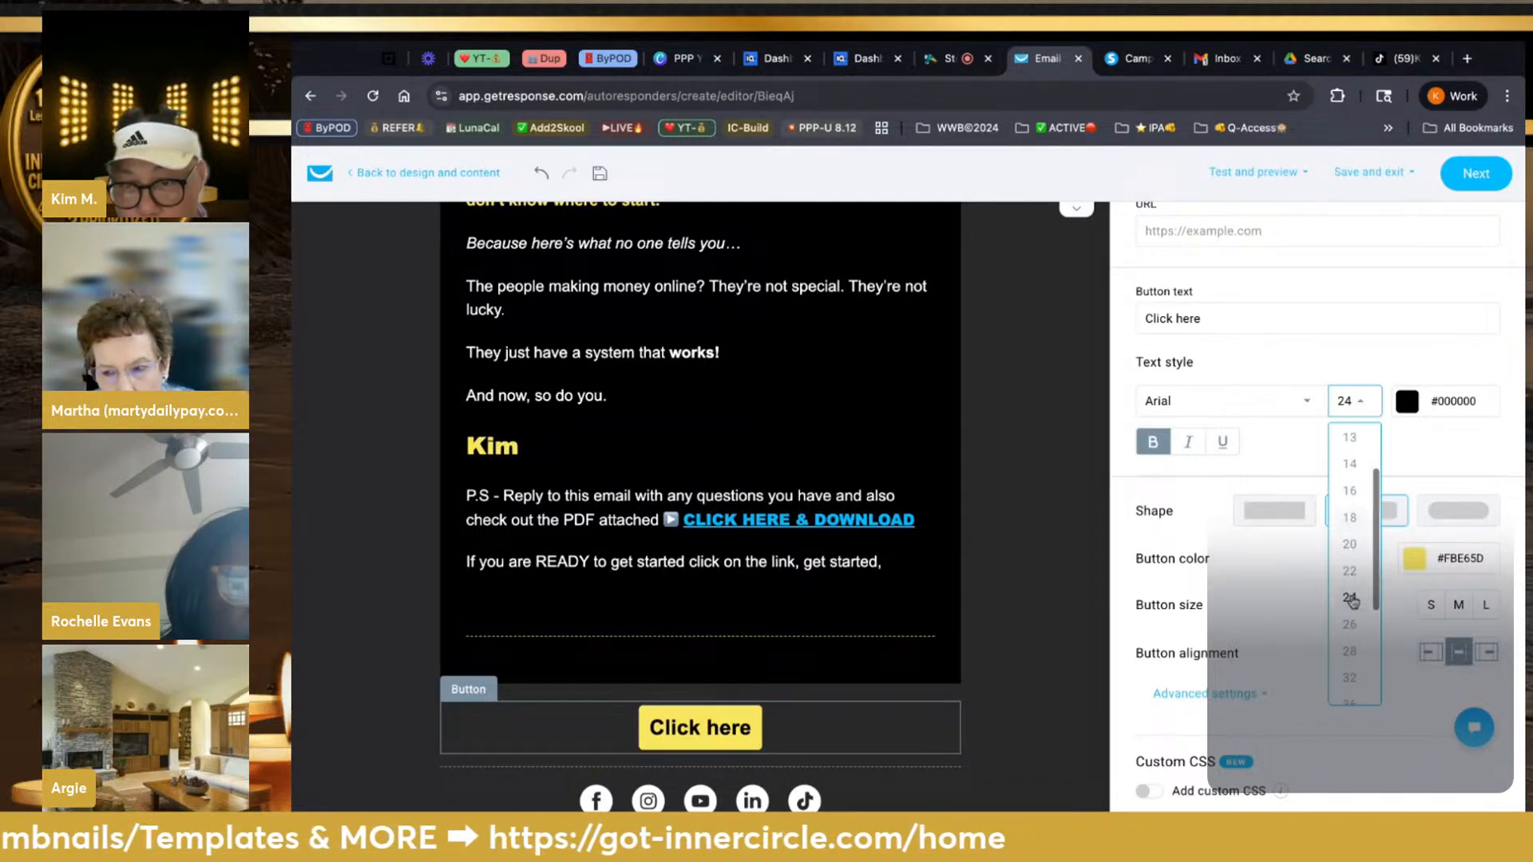
click(1352, 659)
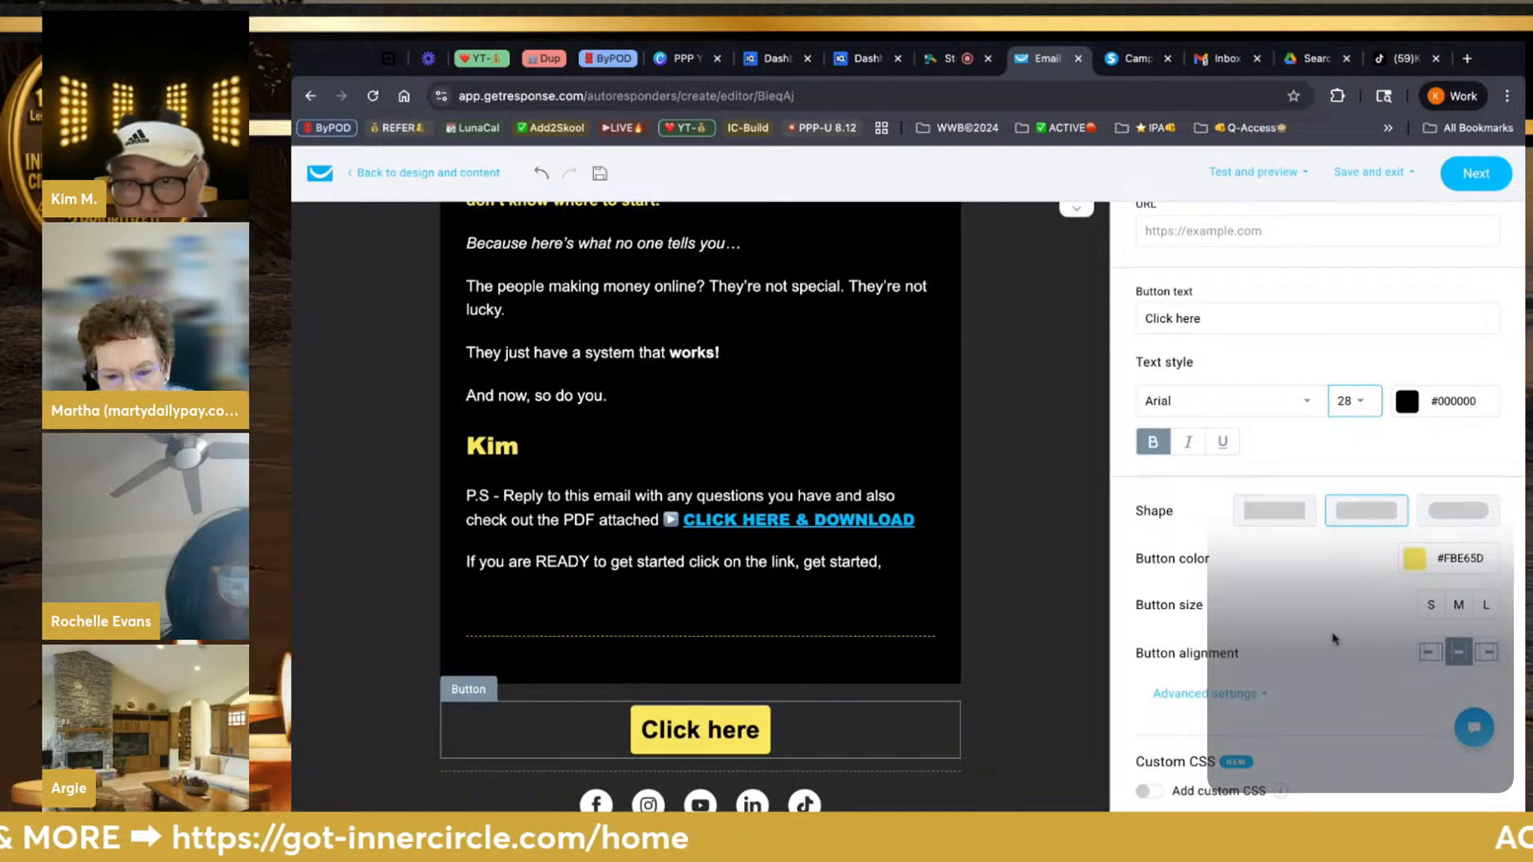
Make the button large with rounded ends and Arial Black text
scroll(1277, 502, up, 2)
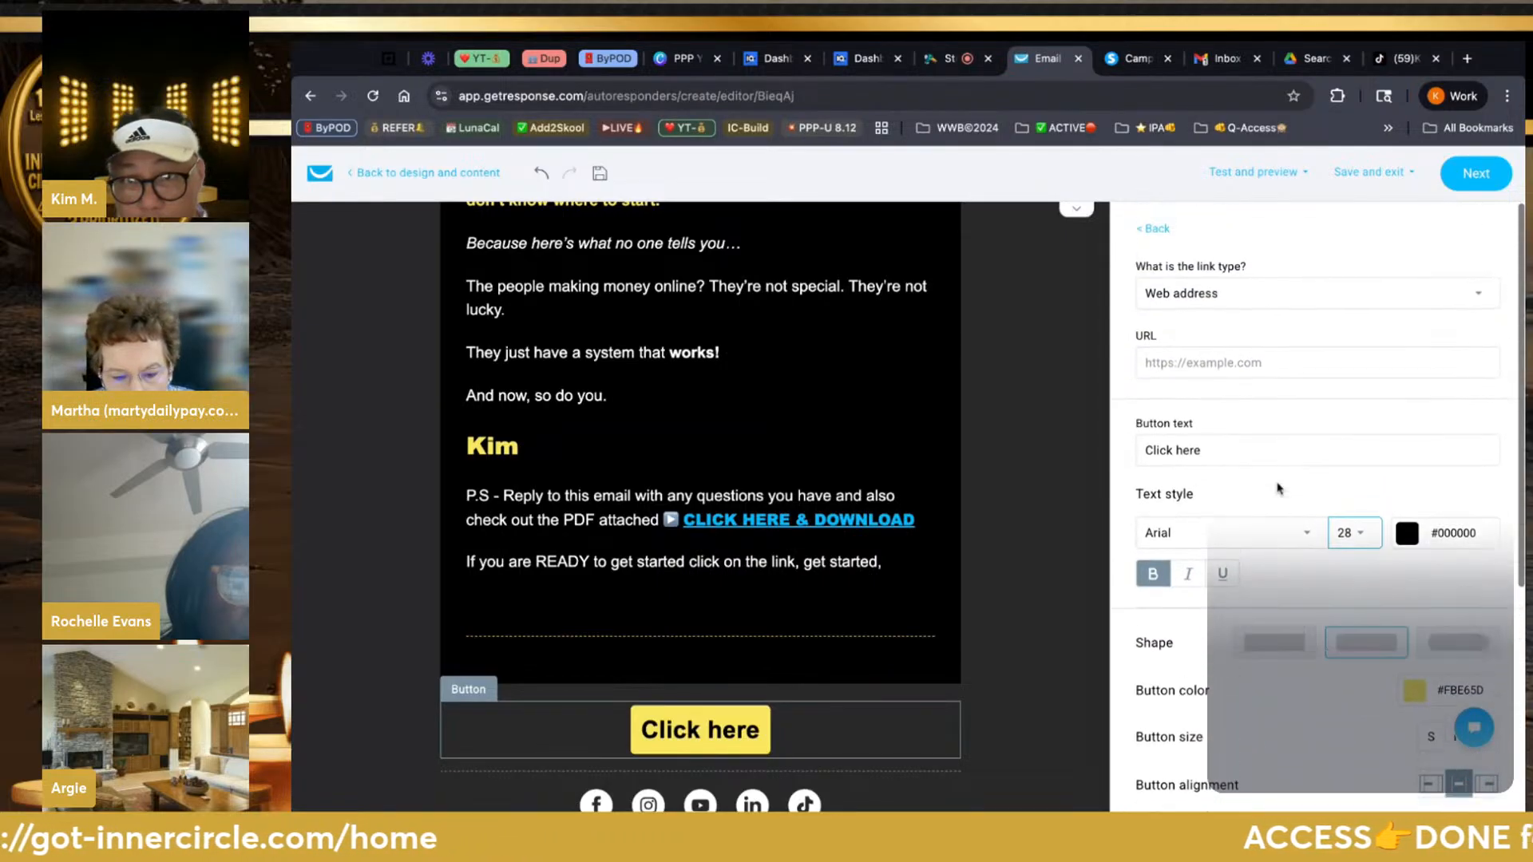
scroll(1317, 503, down, 5)
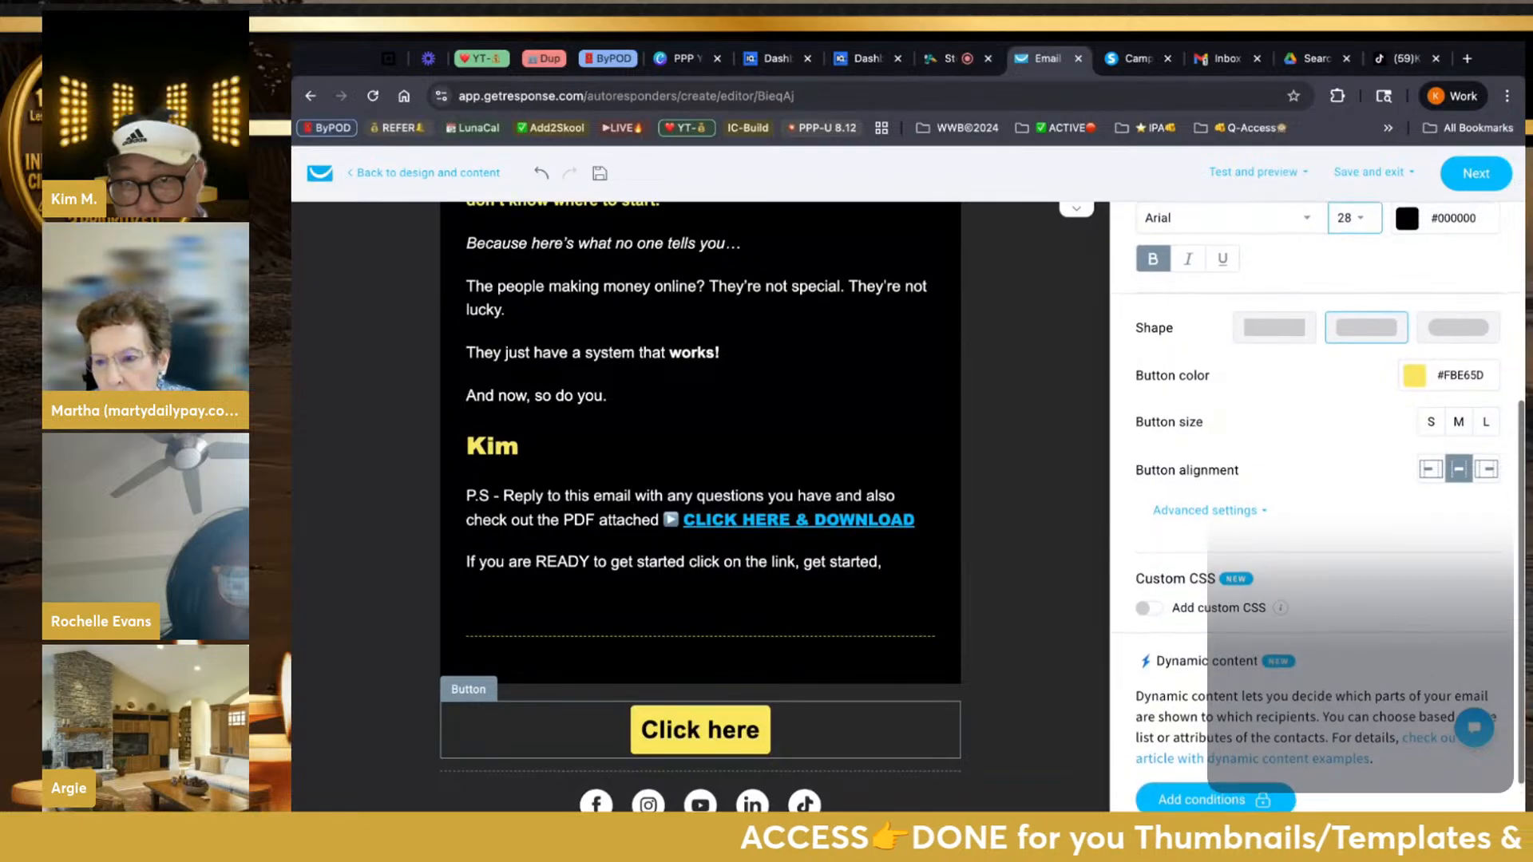
click(1487, 423)
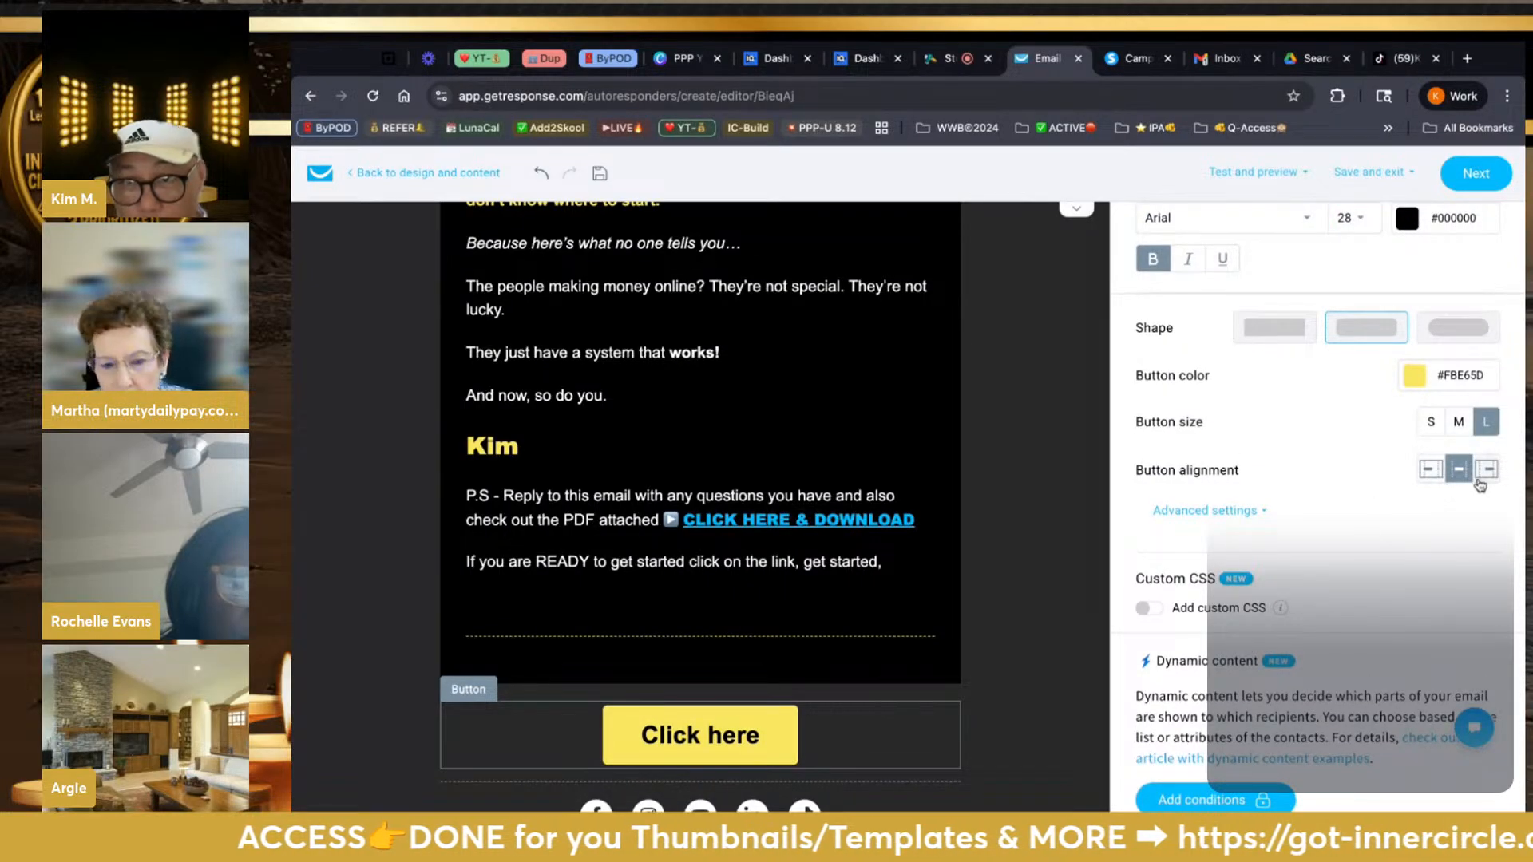
click(1432, 347)
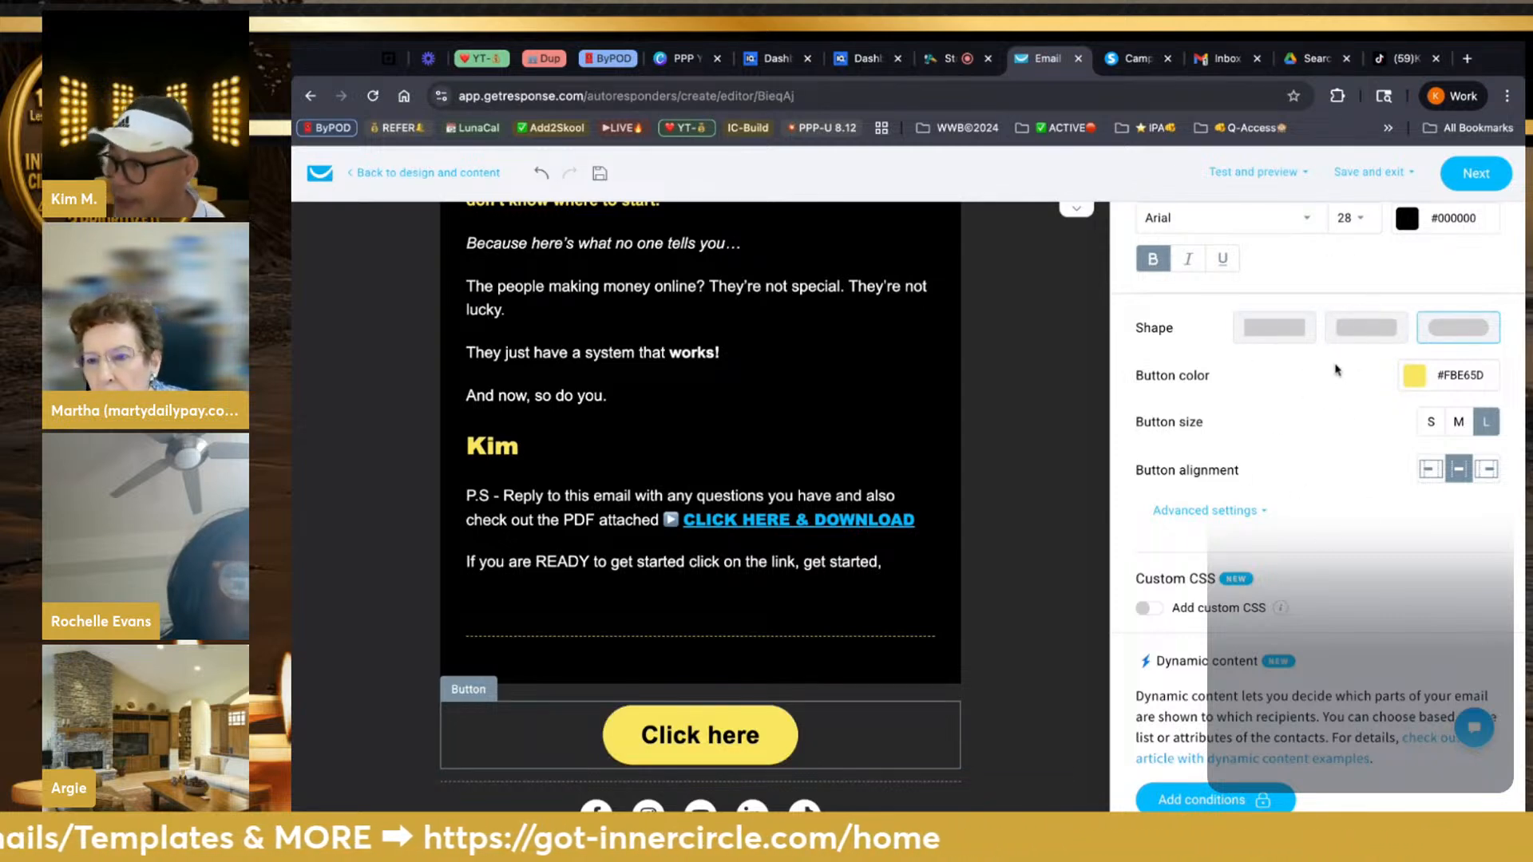
scroll(1355, 558, up, 3)
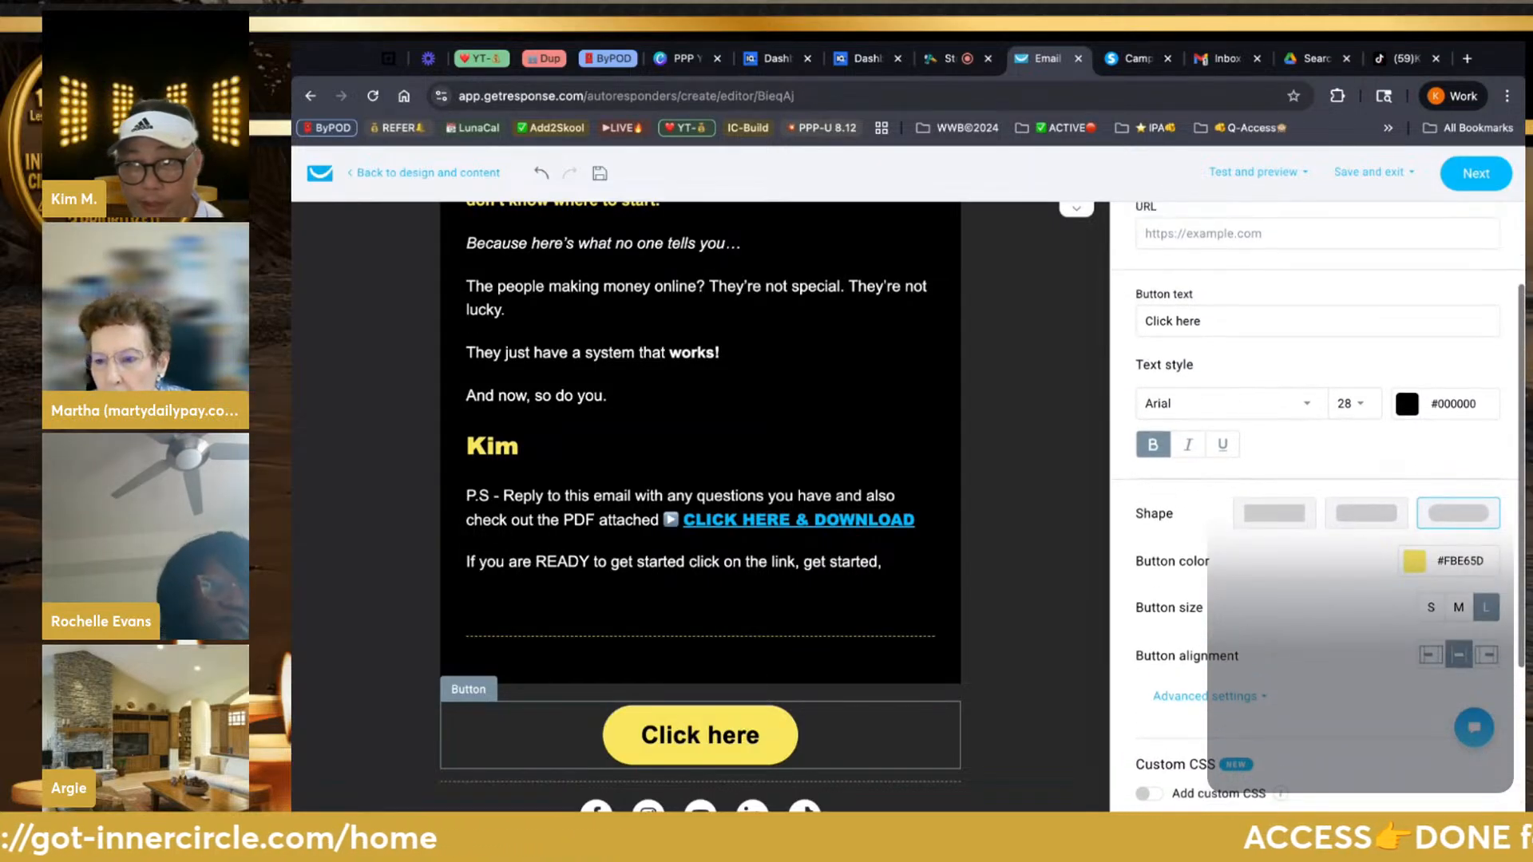
scroll(1310, 435, up, 1)
click(1307, 417)
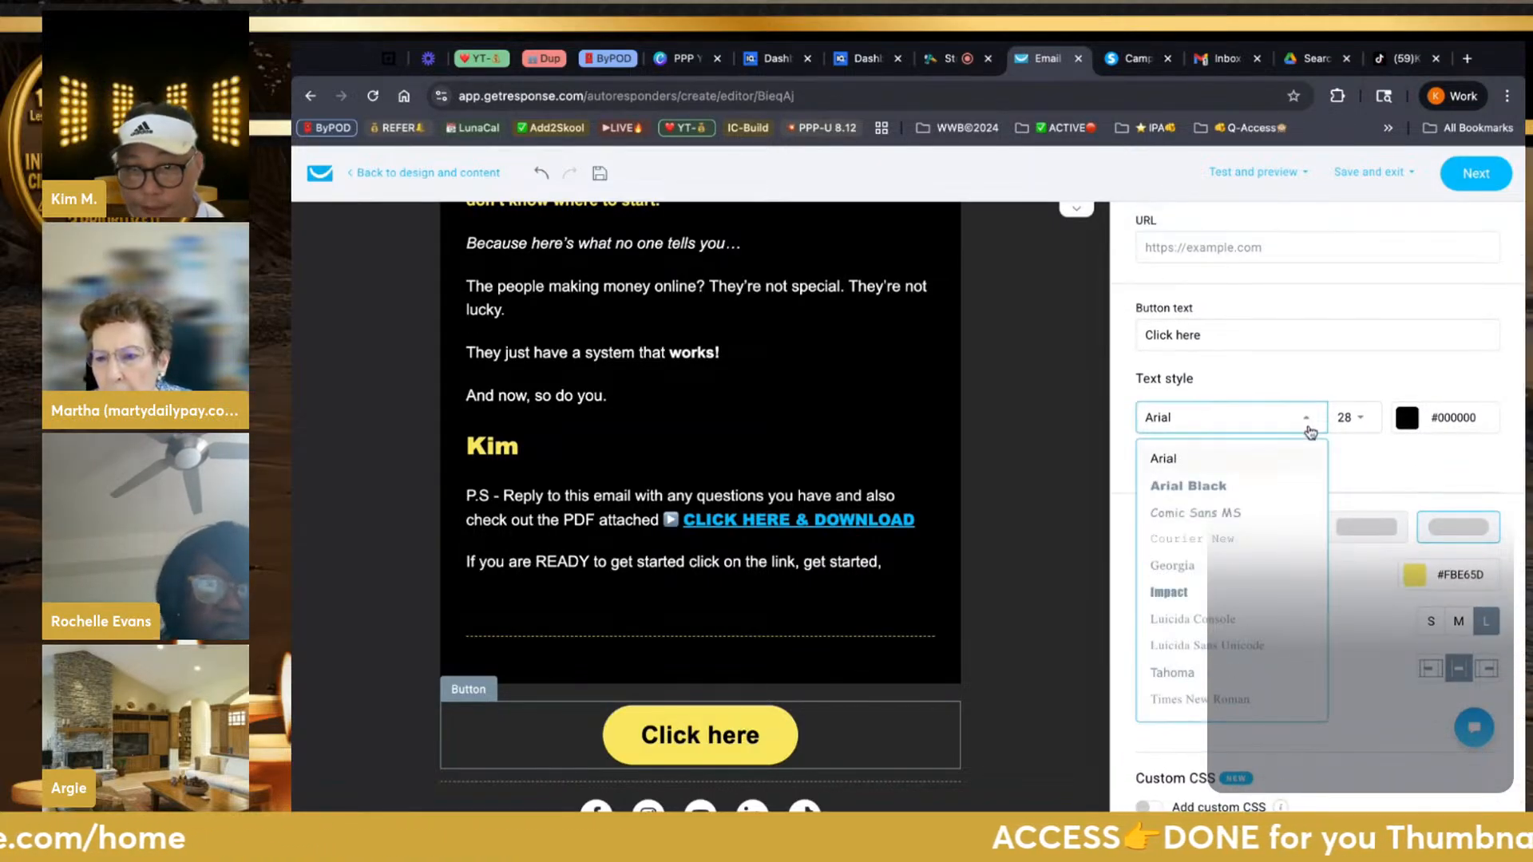
click(1280, 489)
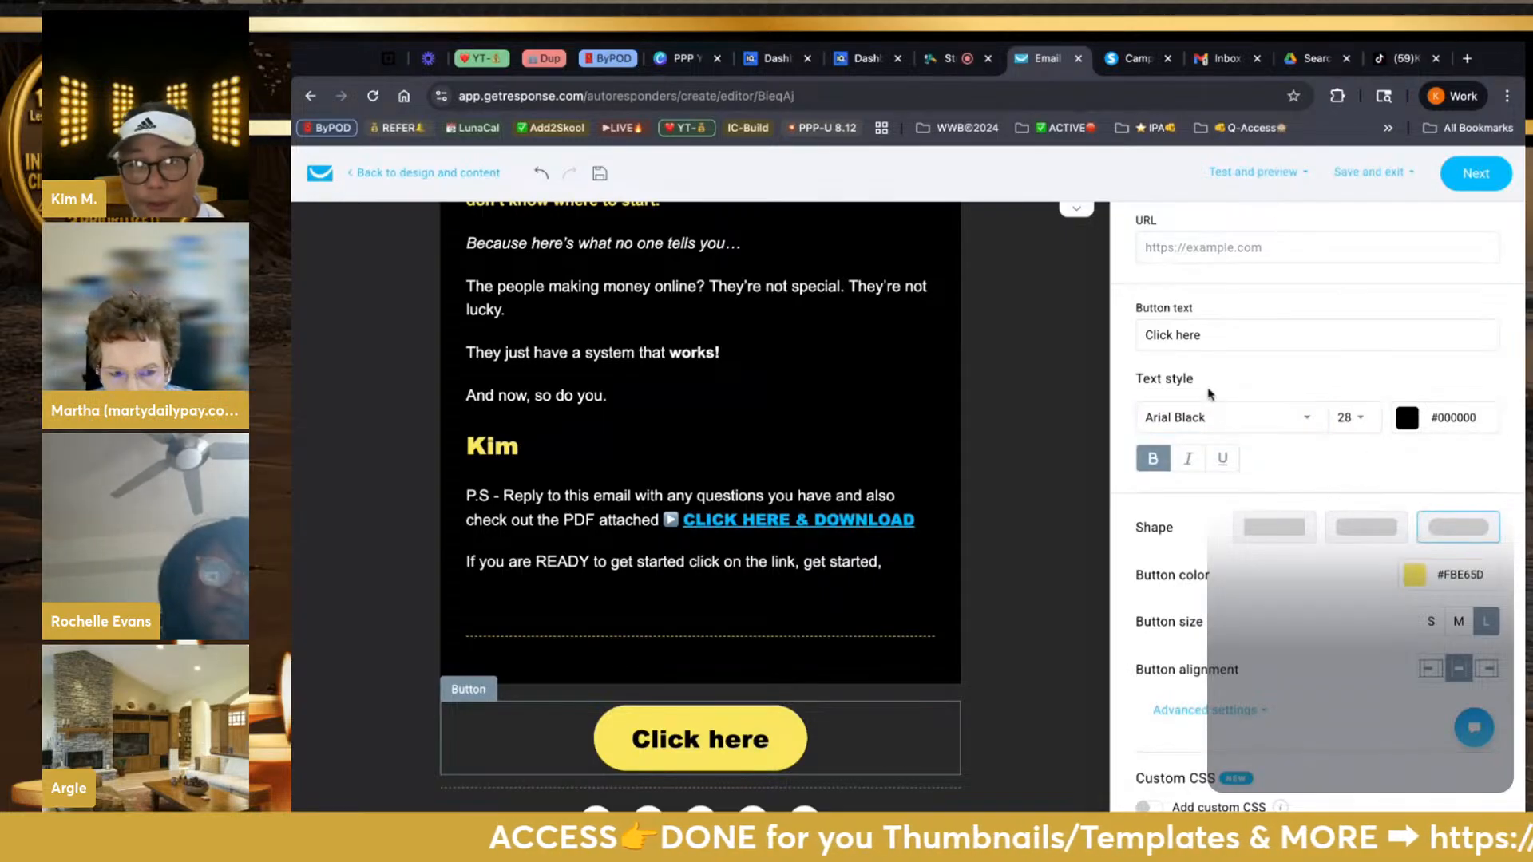
scroll(1233, 419, up, 2)
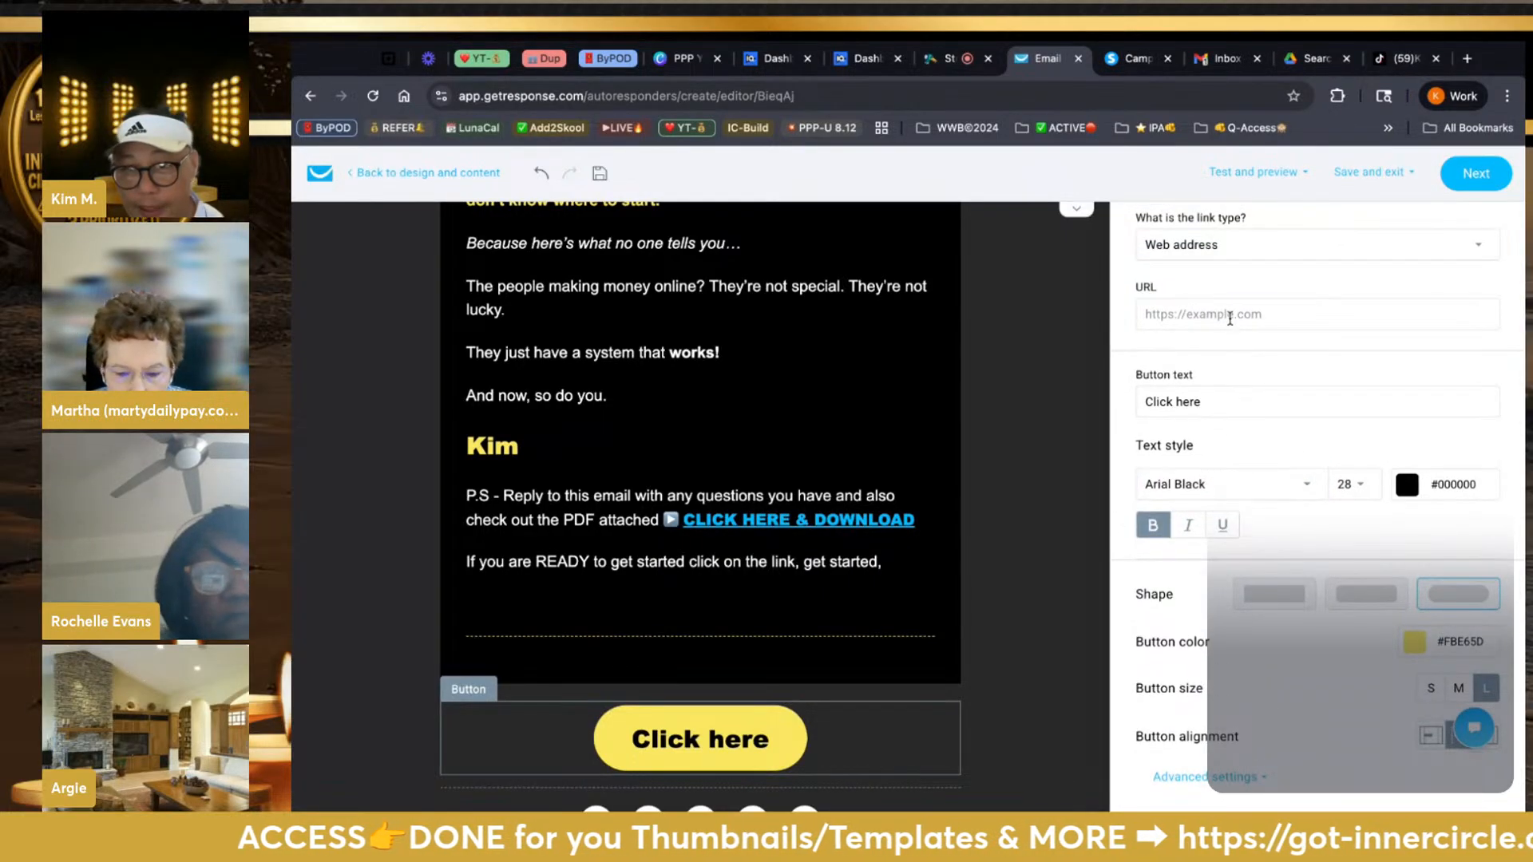
click(1466, 59)
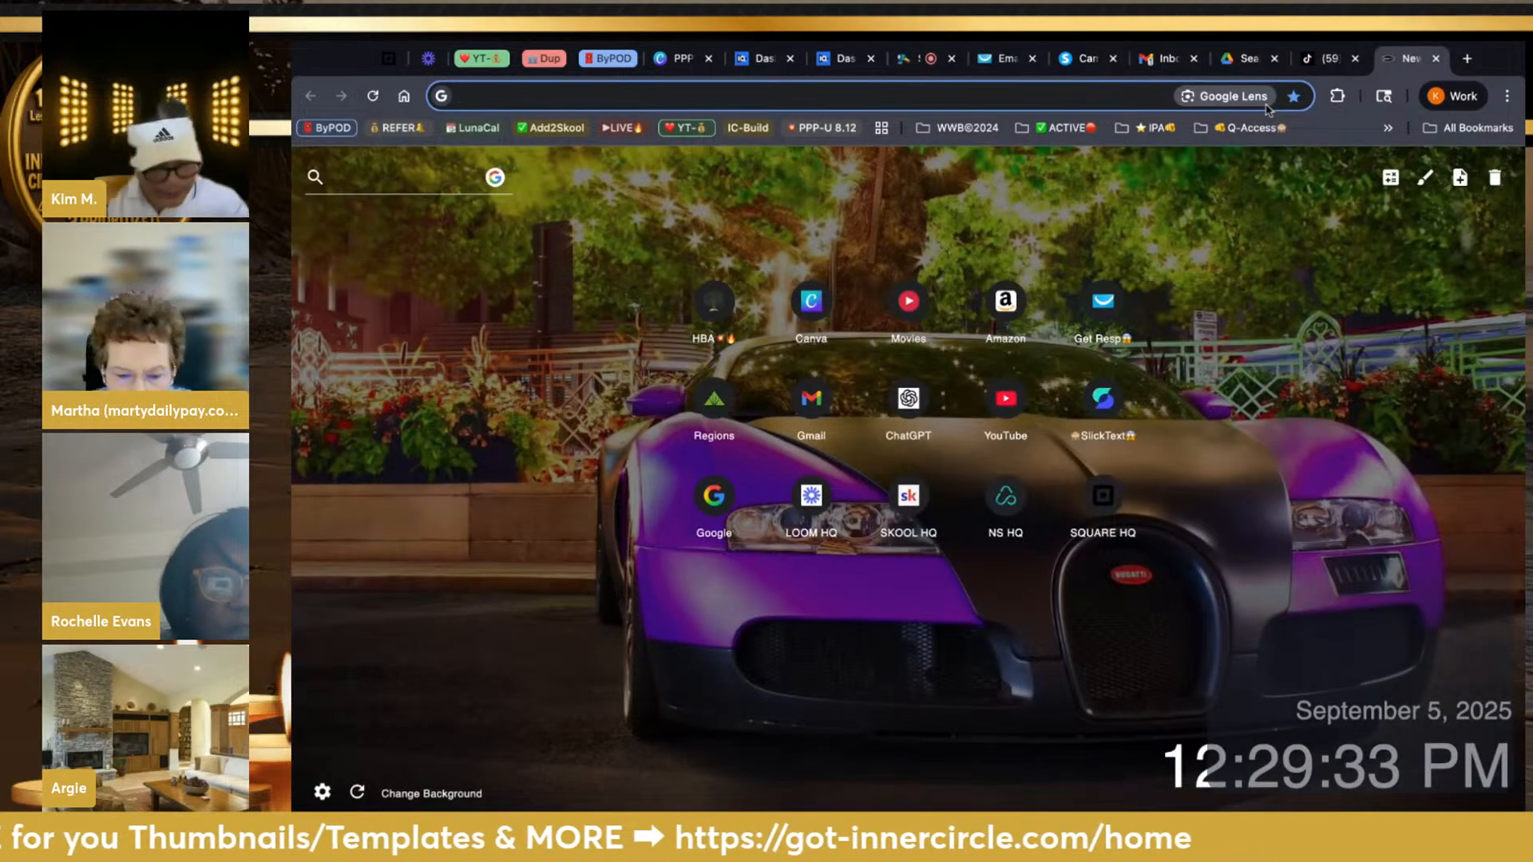
Load ppppaysdaily.com/ready in a new tab, then return to the button's web address field
text(PPPPAYSdaily.com)
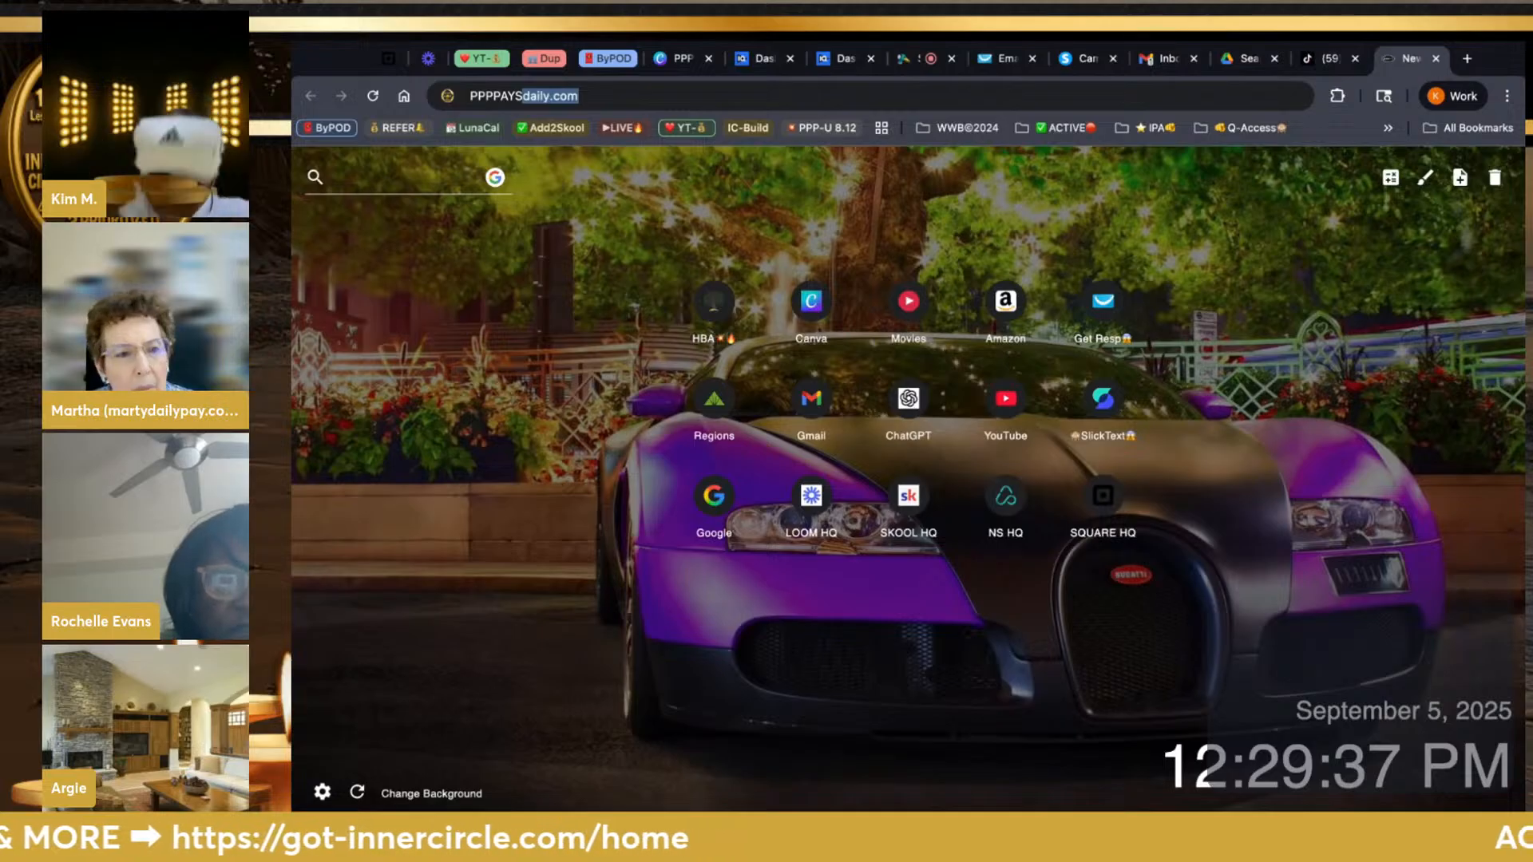
key(Return)
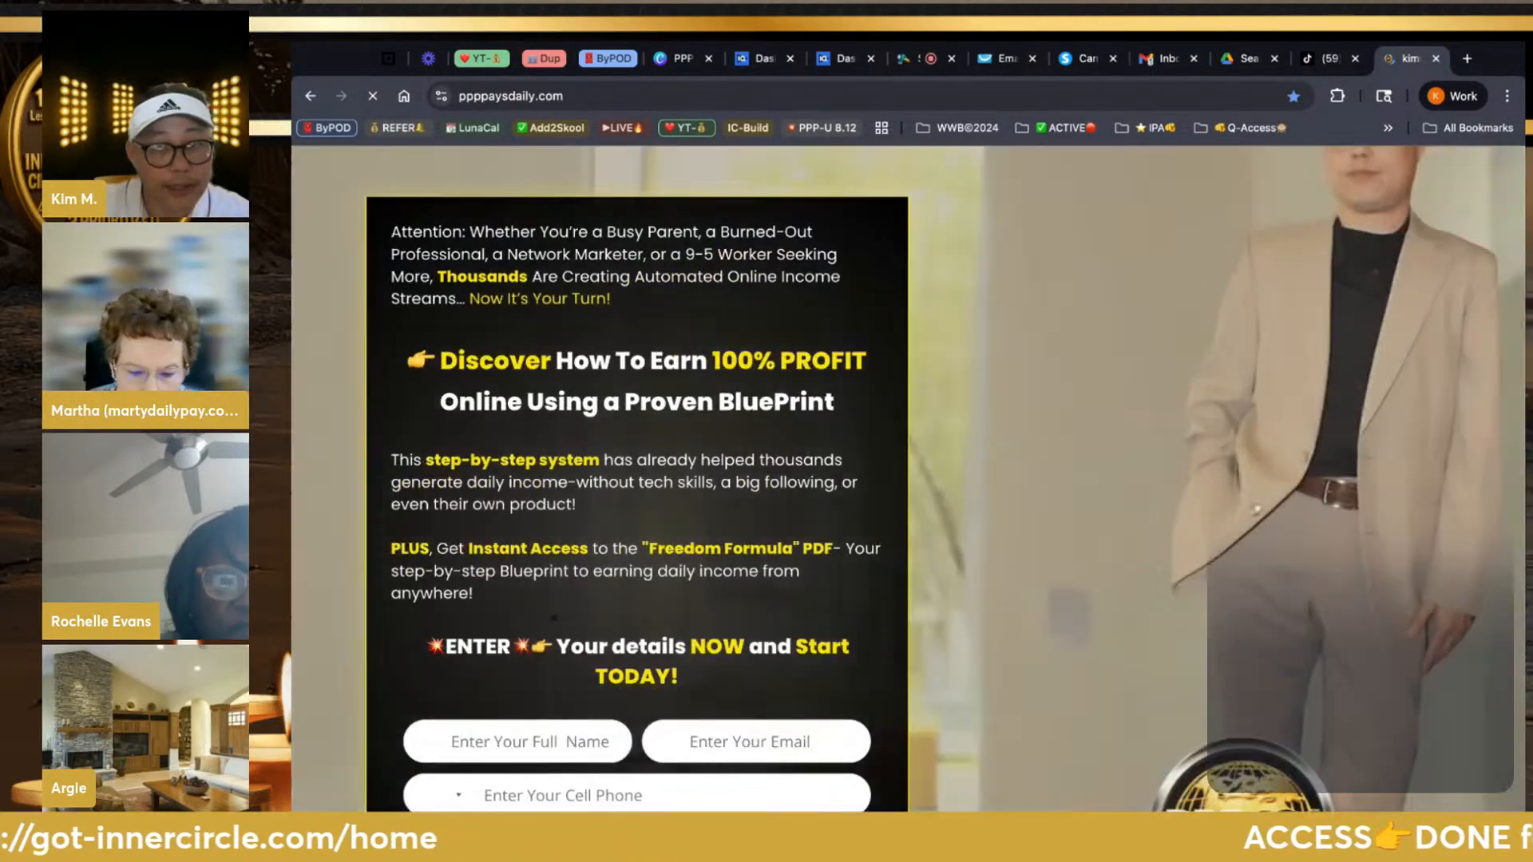
click(1047, 95)
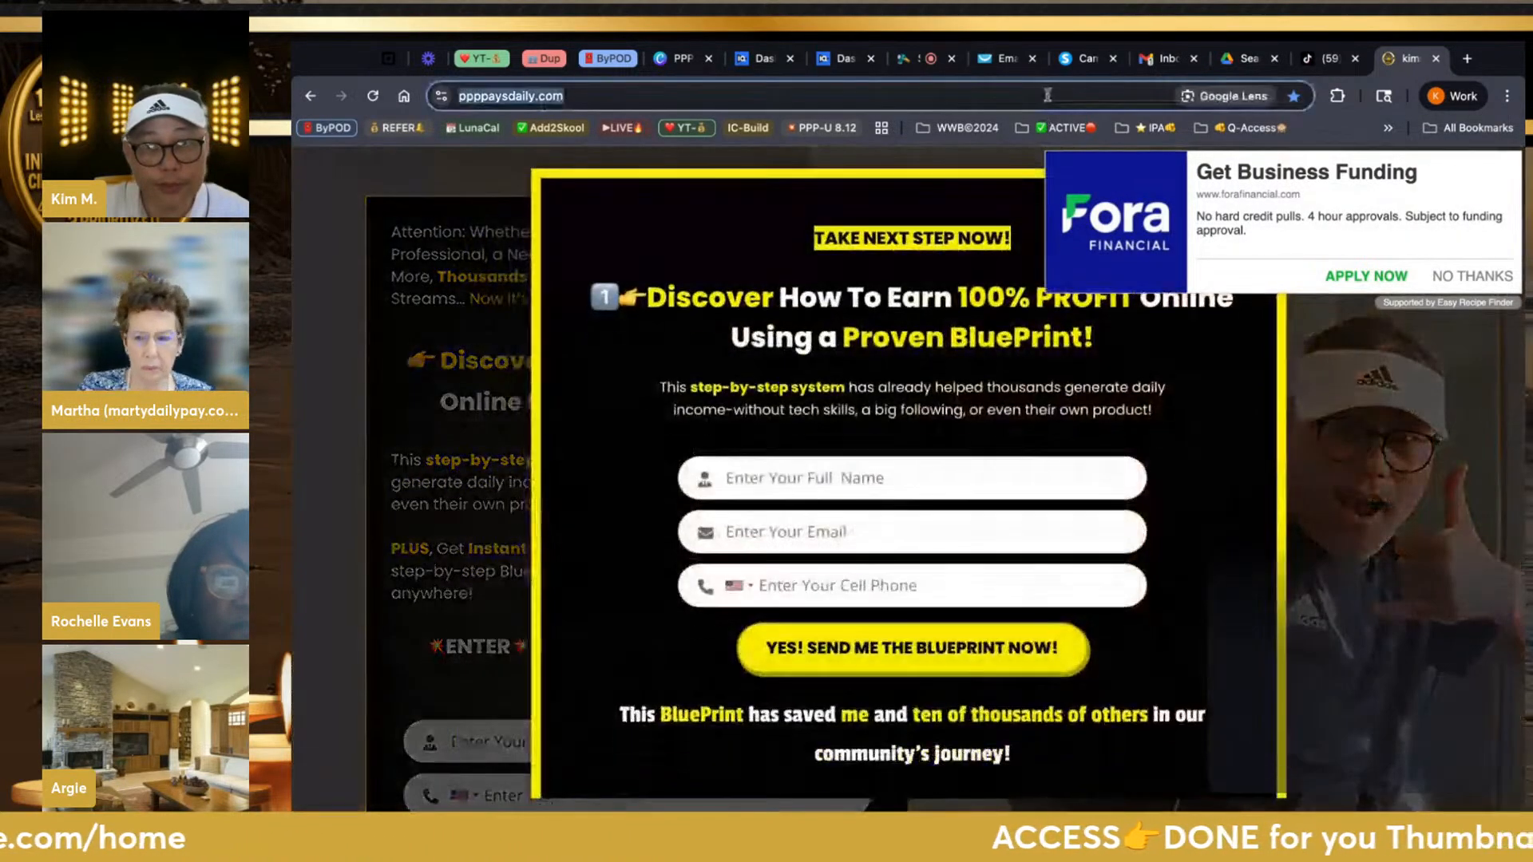
click(1047, 95)
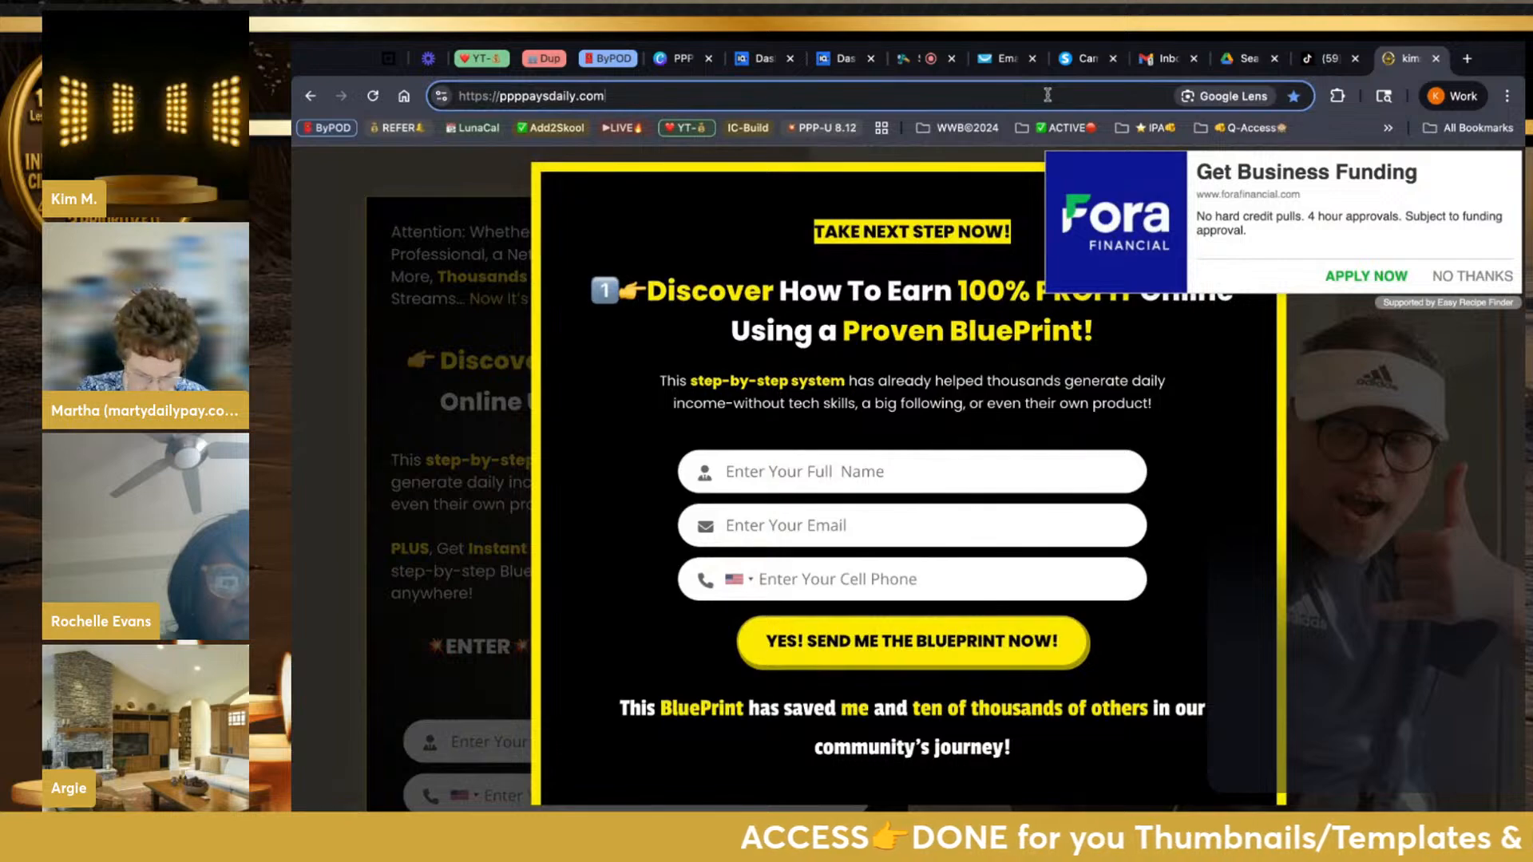
text(/REA)
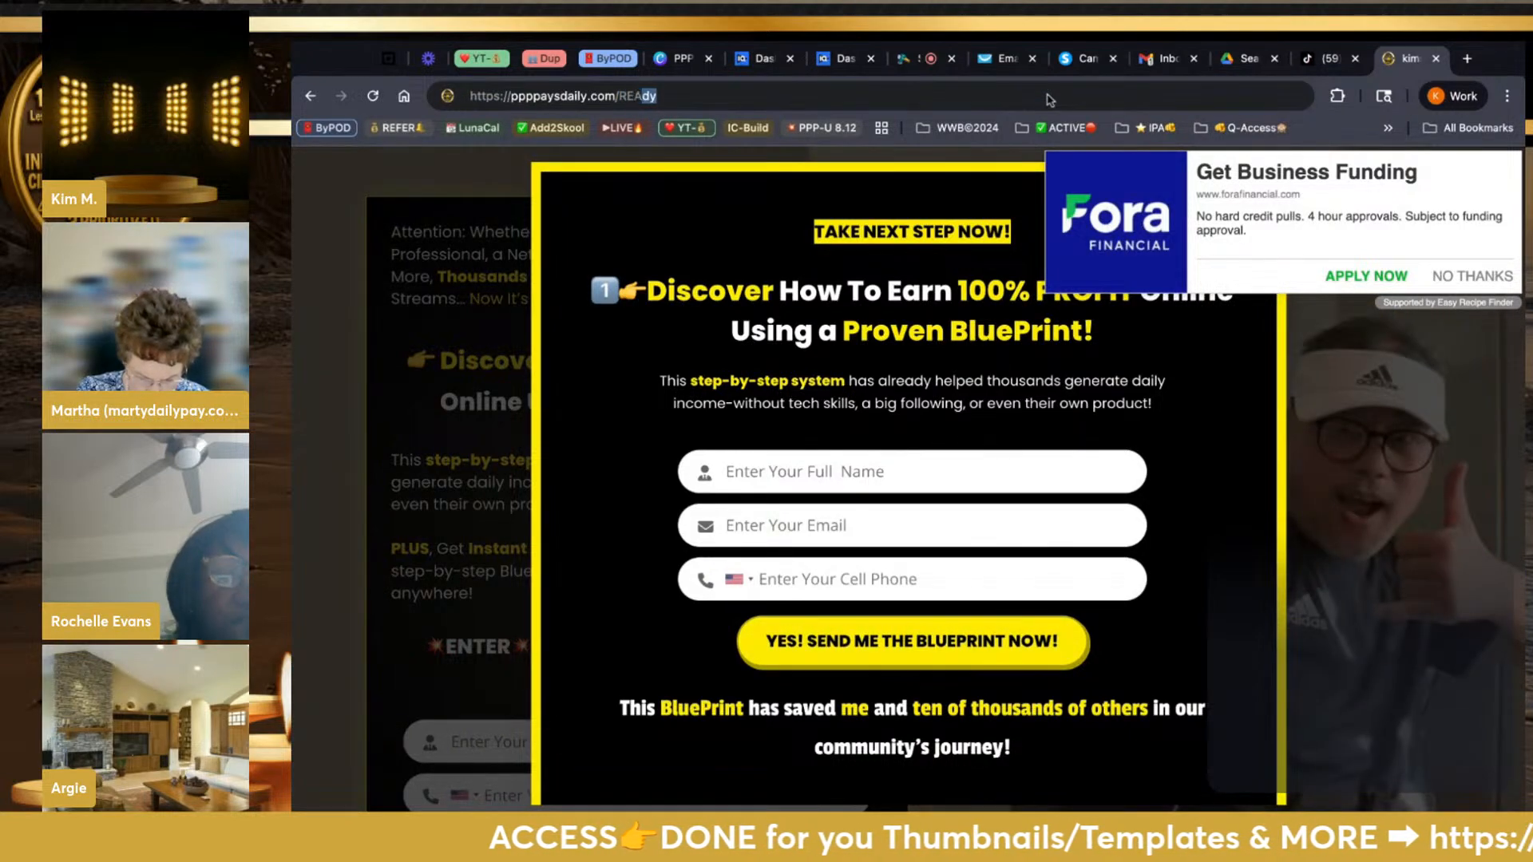
text(dy)
key(Return)
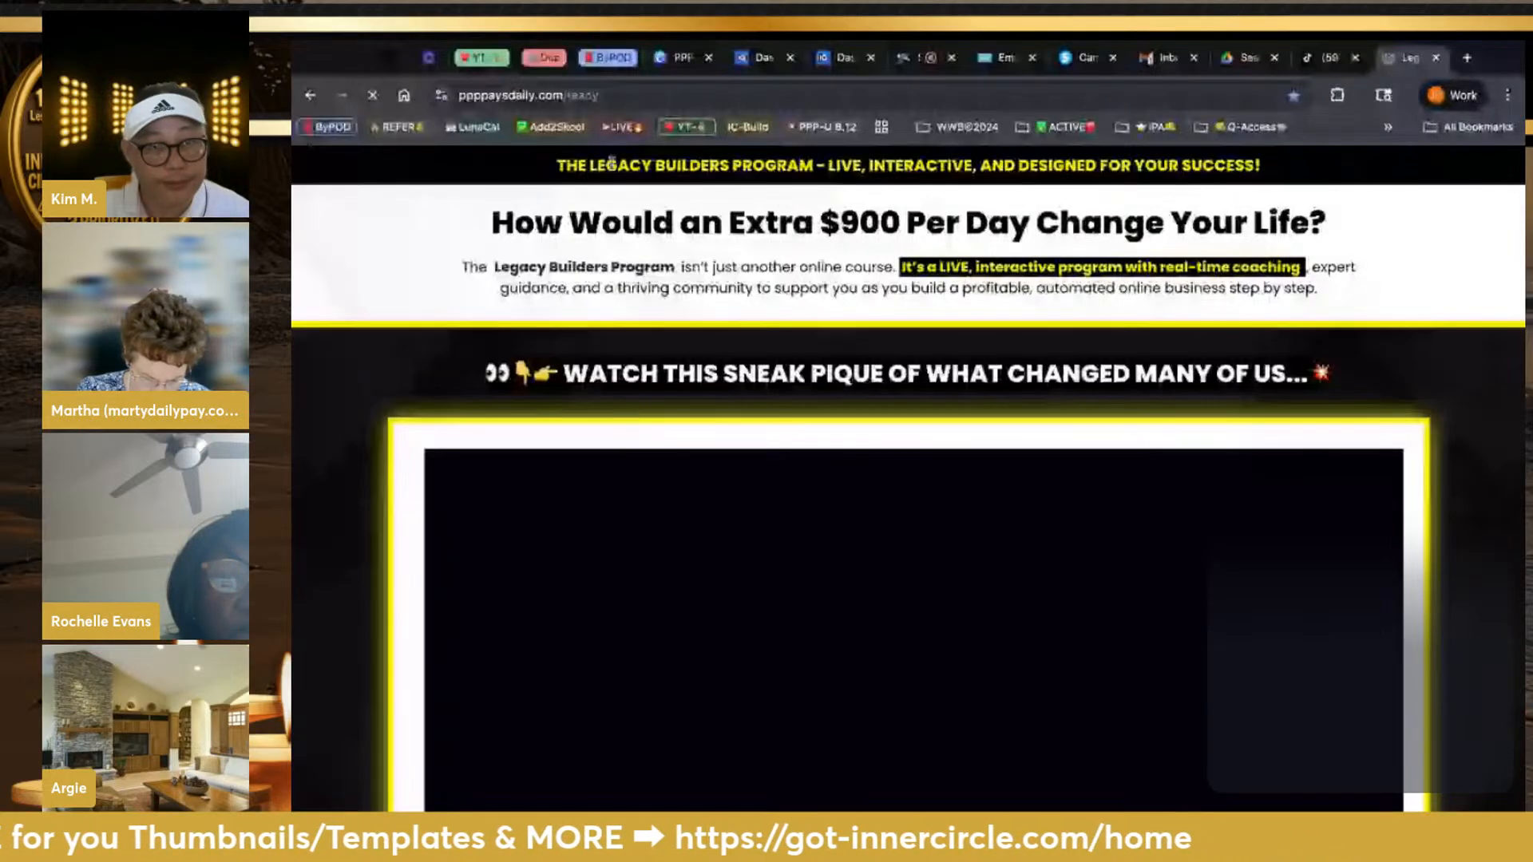
click(567, 95)
key(ctrl+c)
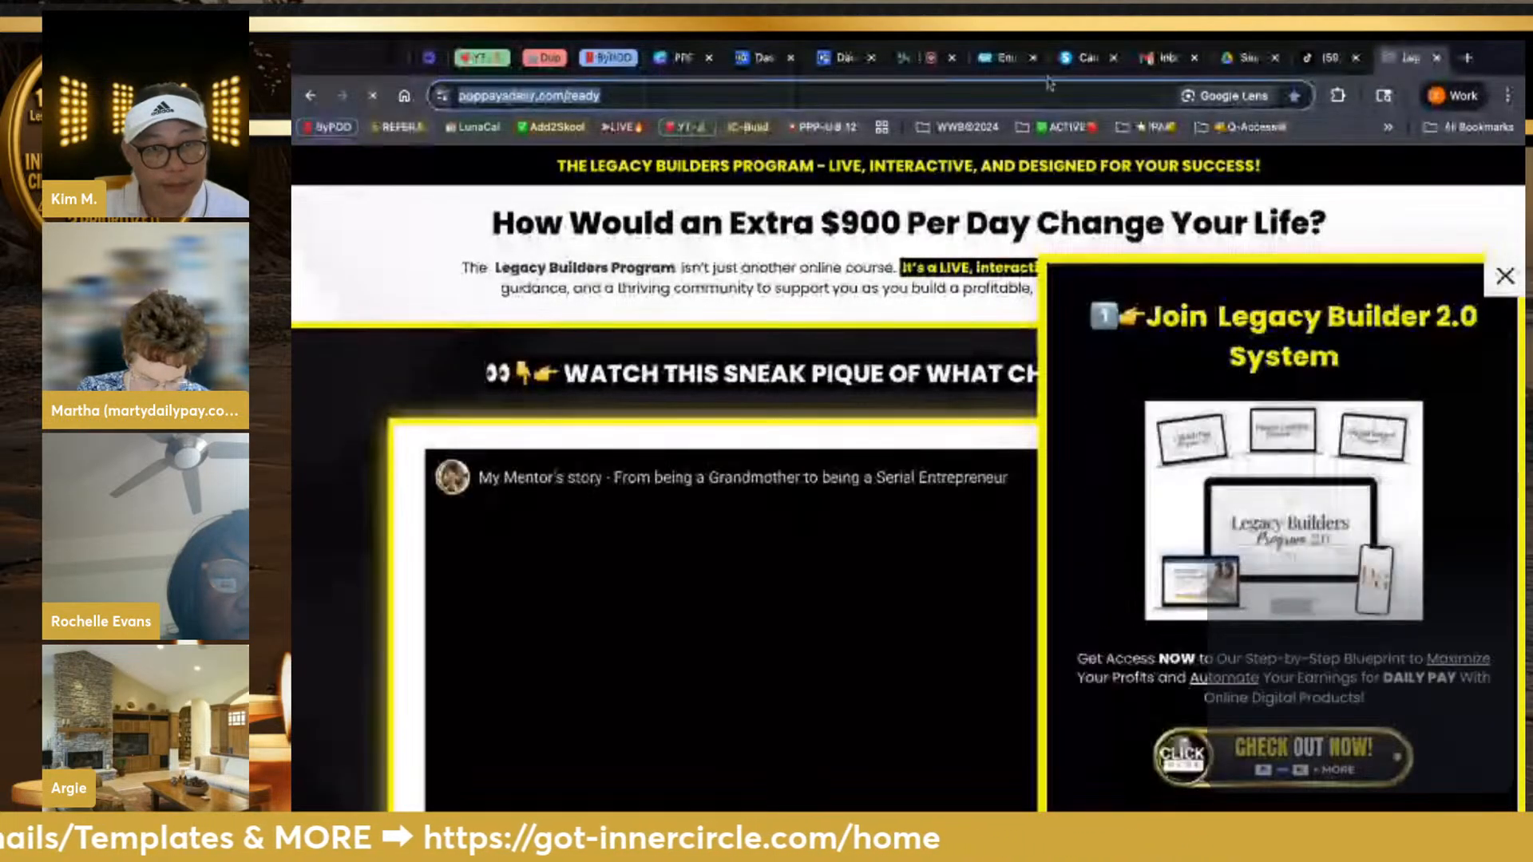
click(1006, 58)
click(1188, 321)
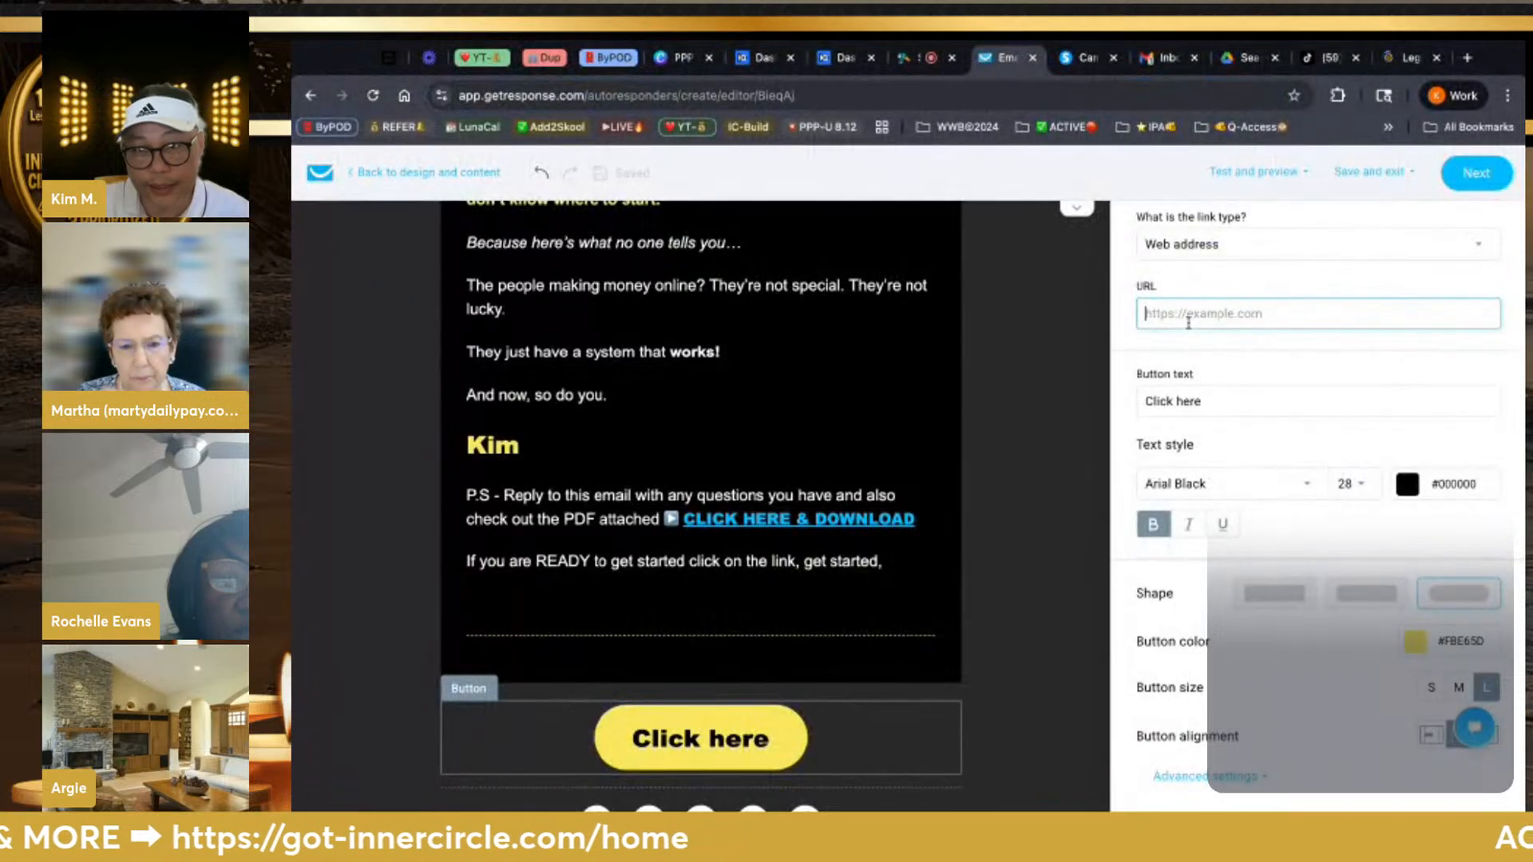
key(ctrl+v)
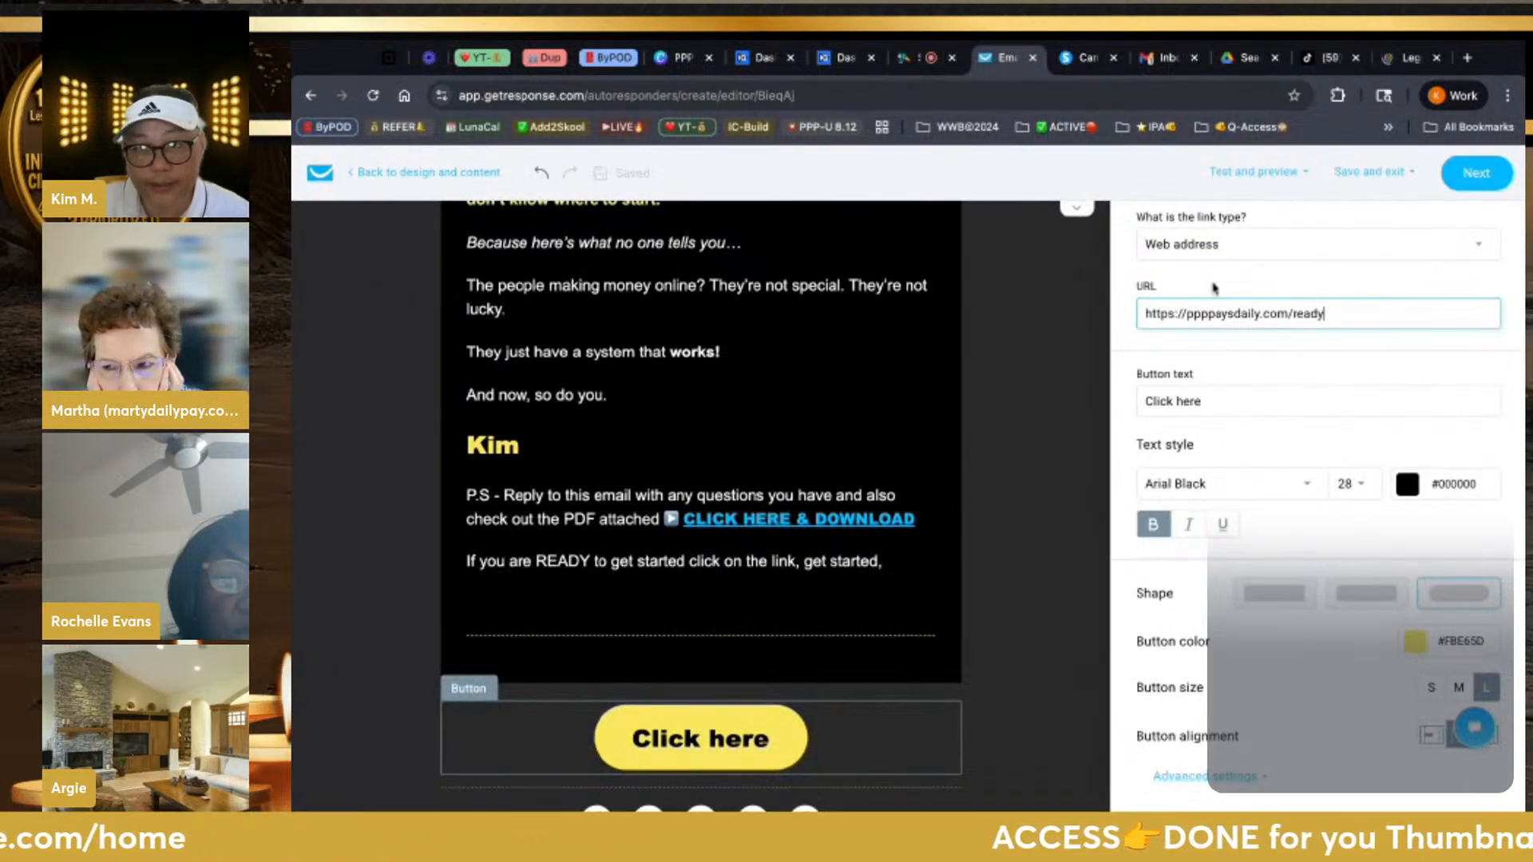
click(1060, 296)
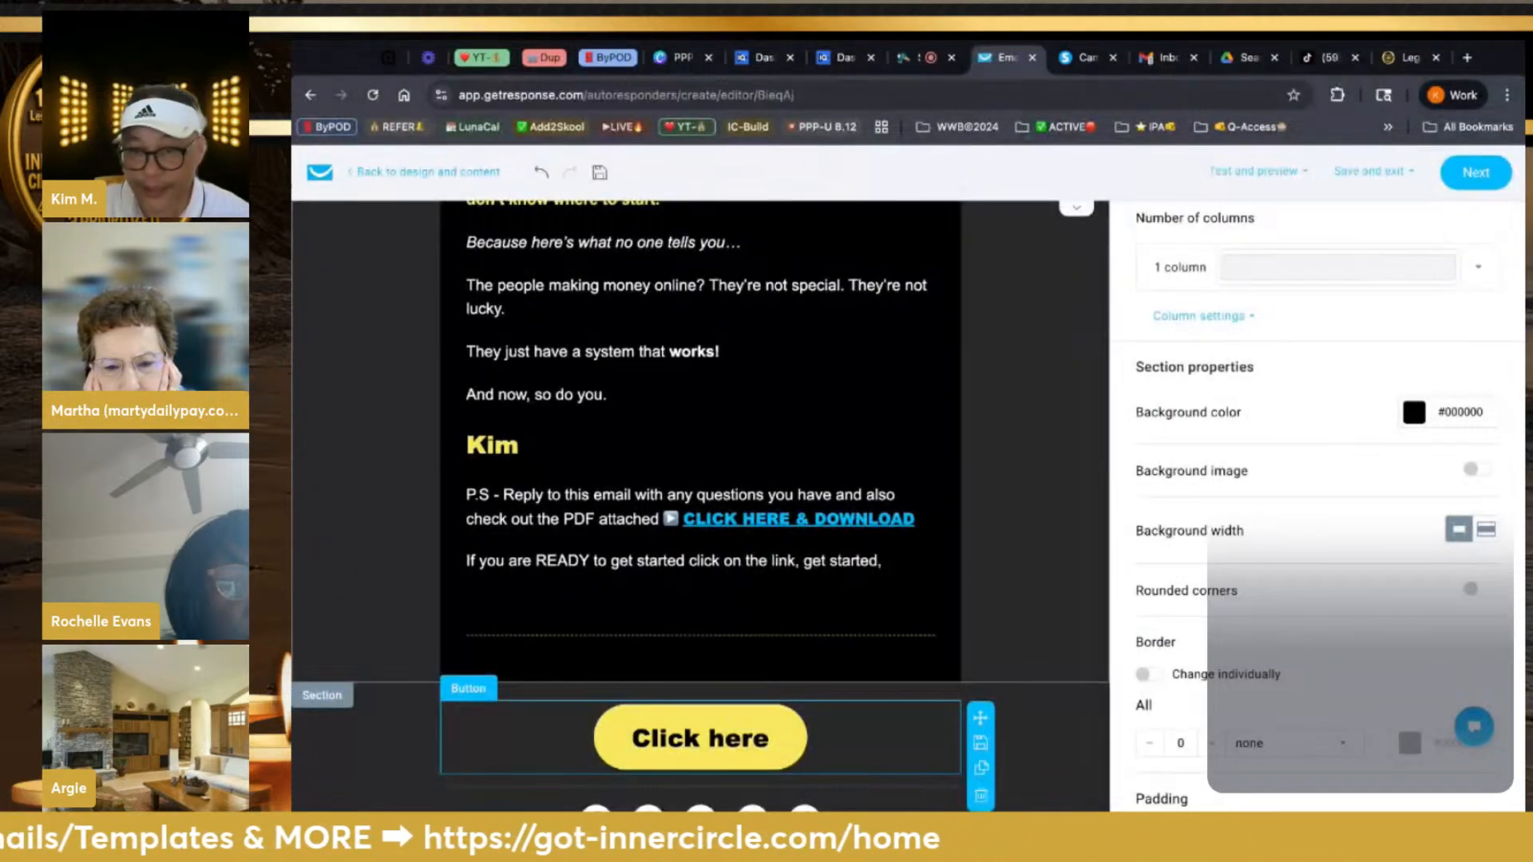
scroll(1283, 564, up, 1)
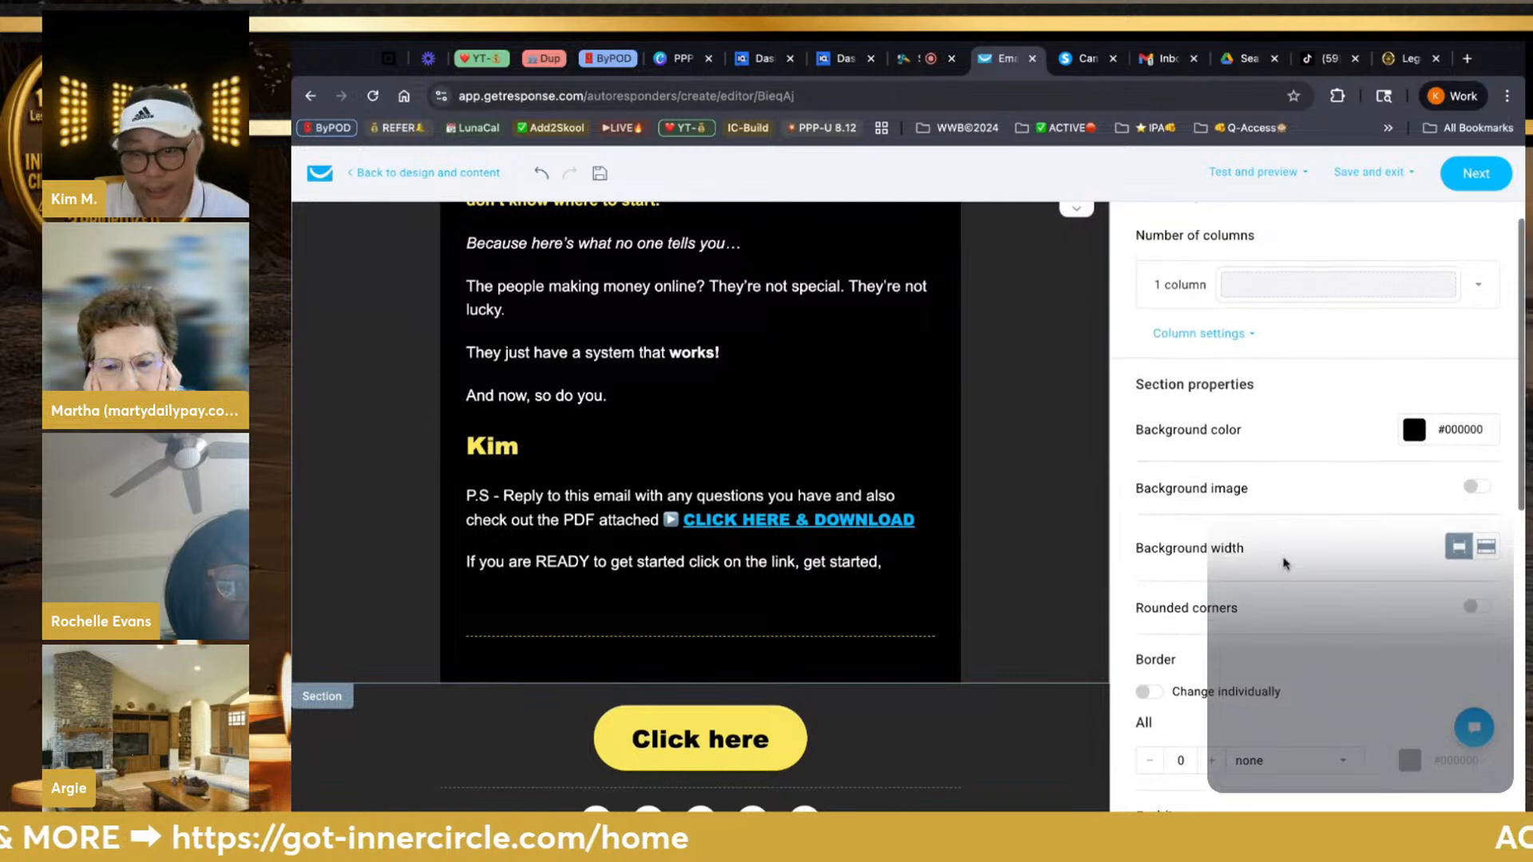
scroll(1317, 491, down, 5)
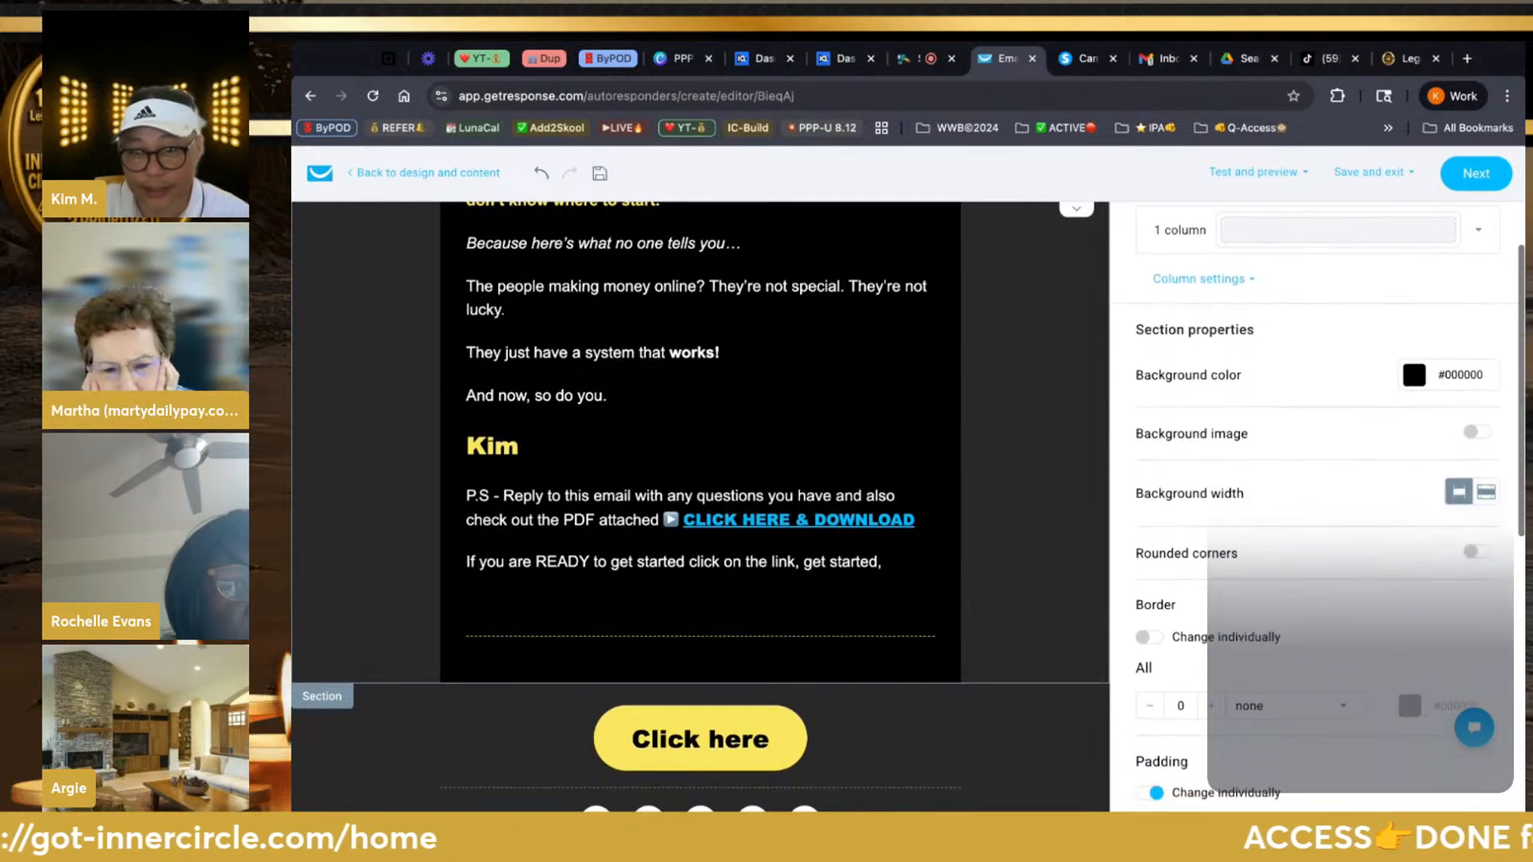
scroll(1317, 491, down, 2)
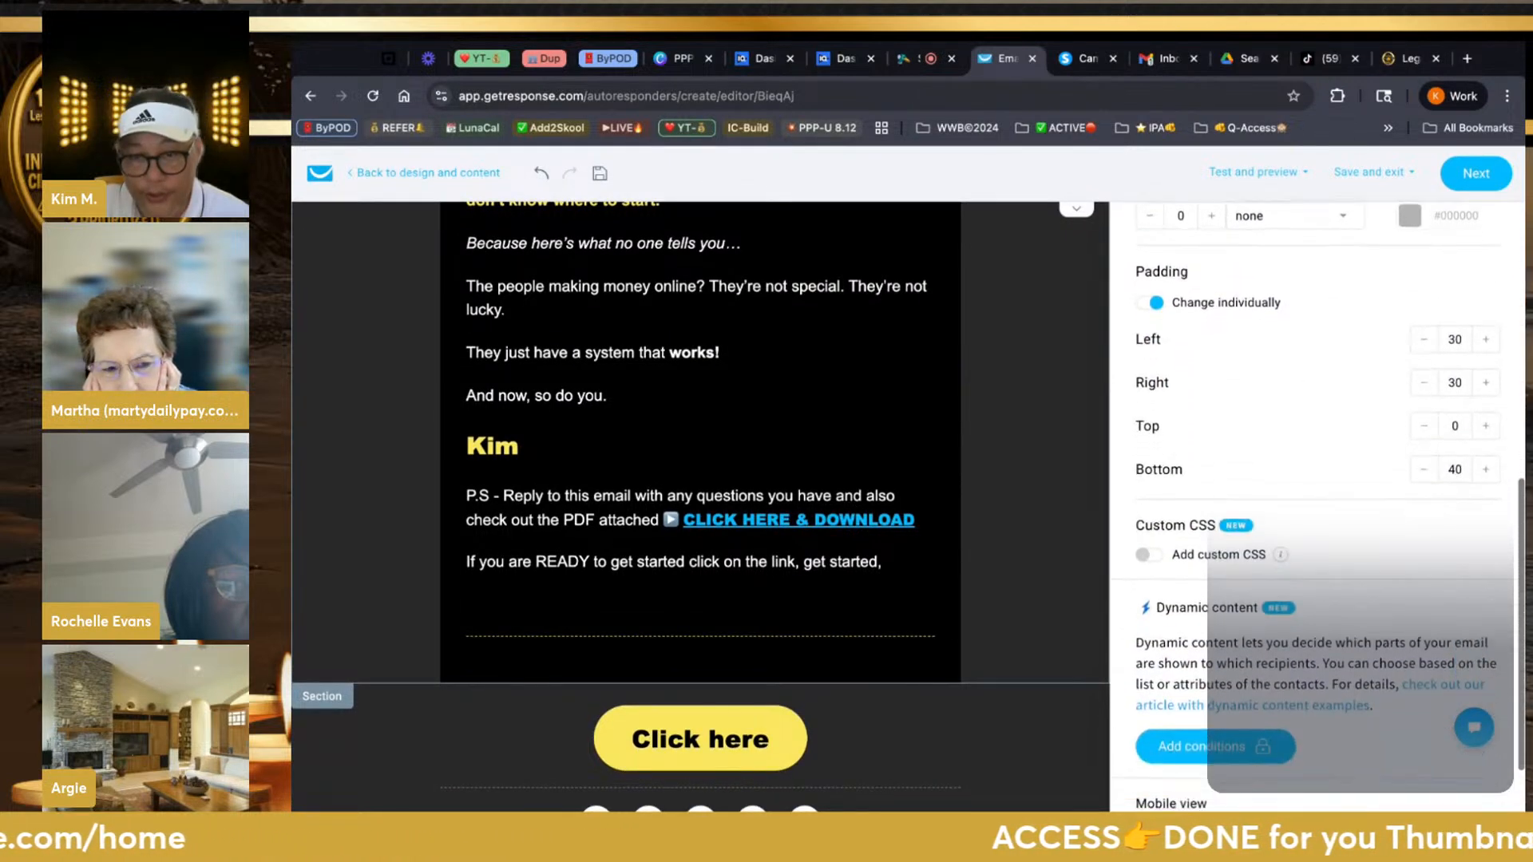
scroll(1317, 491, up, 4)
scroll(1317, 491, up, 4)
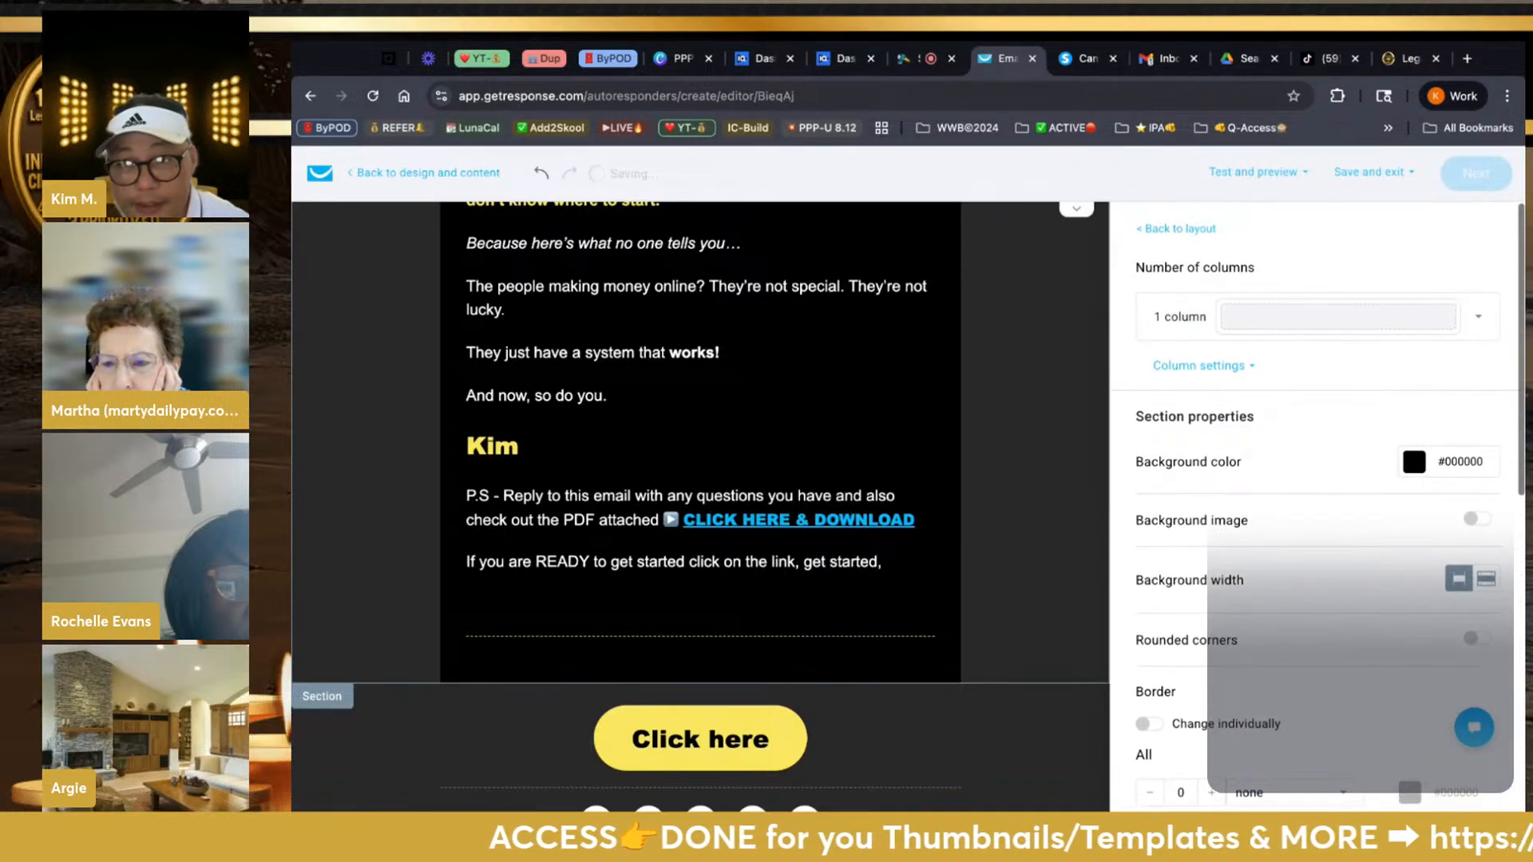
scroll(1317, 491, down, 2)
scroll(1317, 491, down, 5)
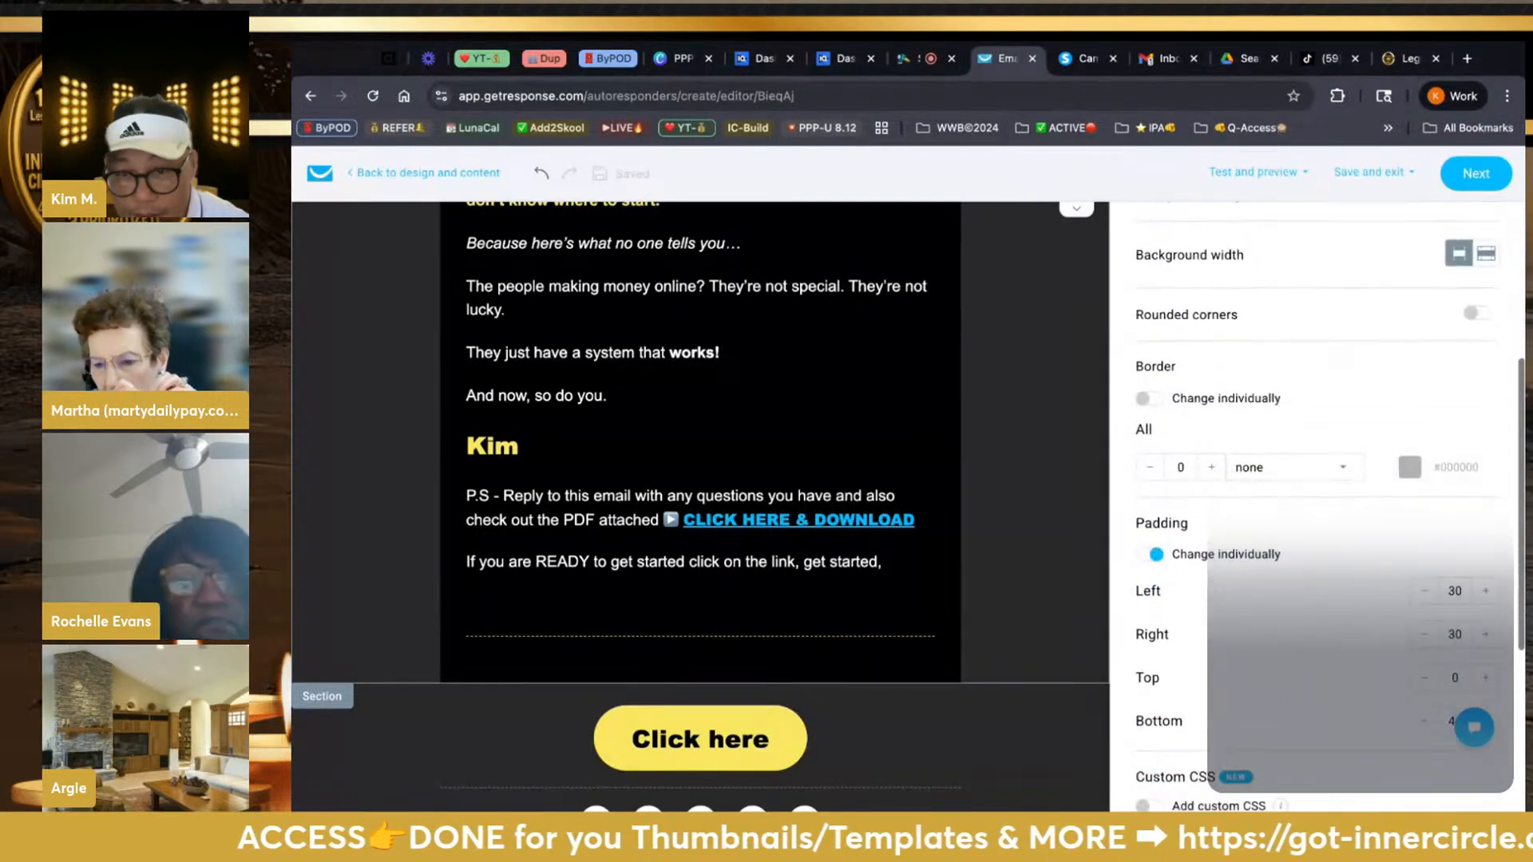
scroll(1317, 491, up, 3)
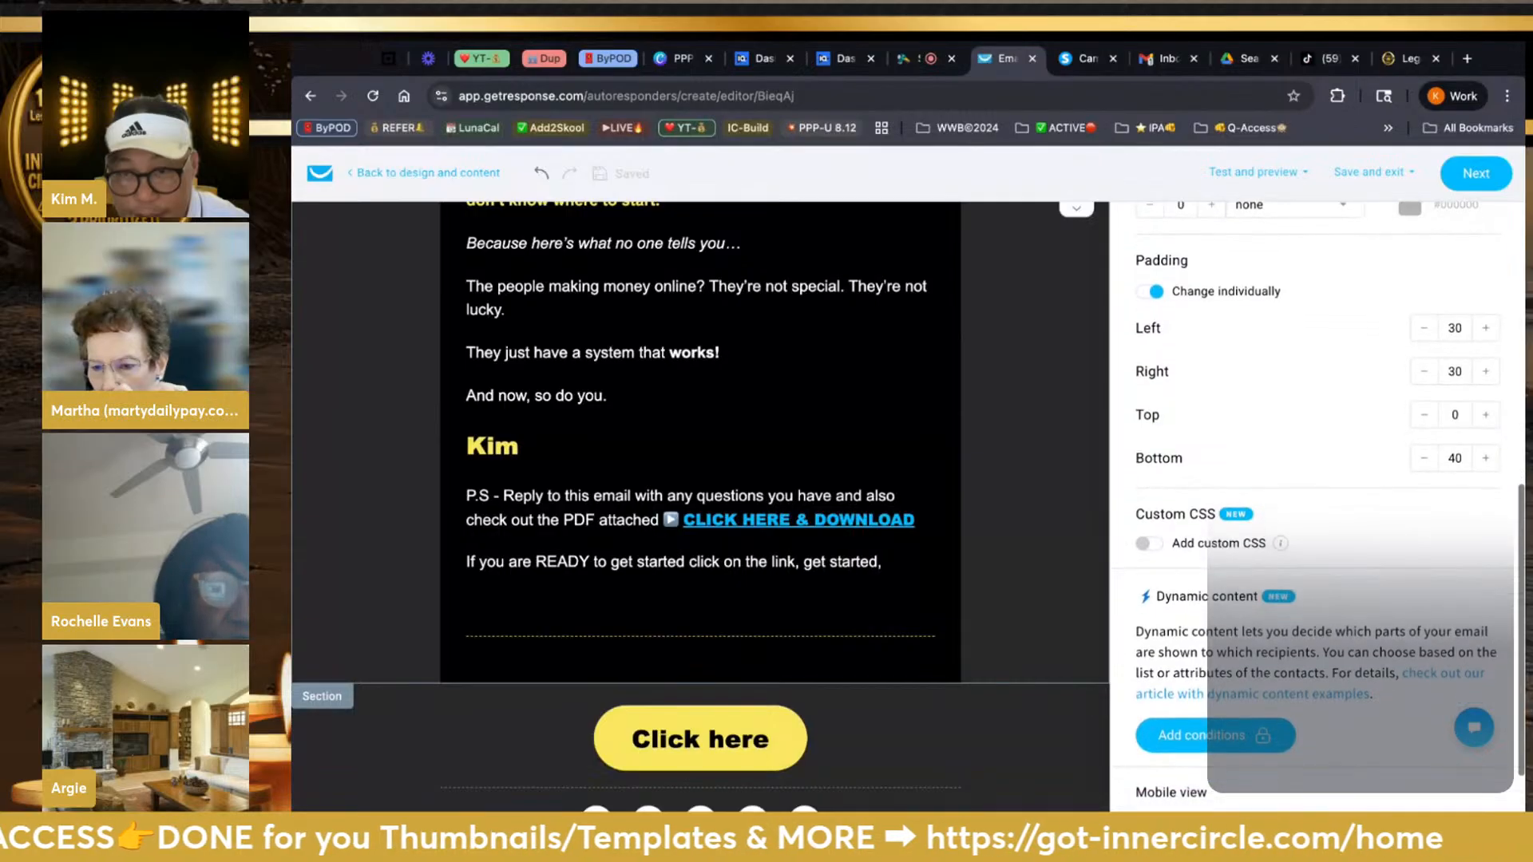
click(770, 744)
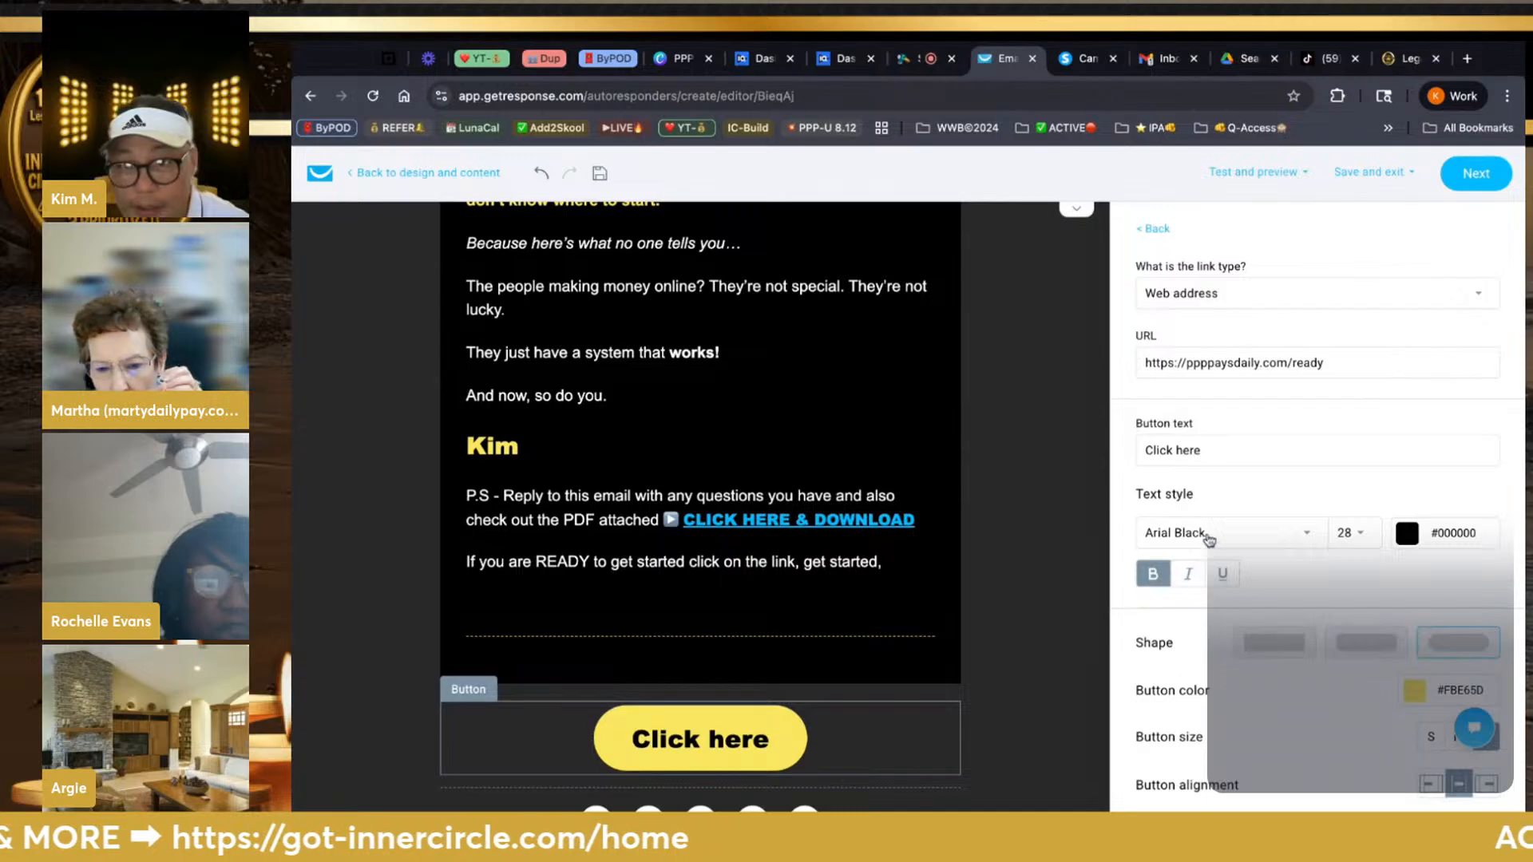
Change the button label from 'Click here' to '🟢 CLICK ME NOW 😱'
click(1222, 446)
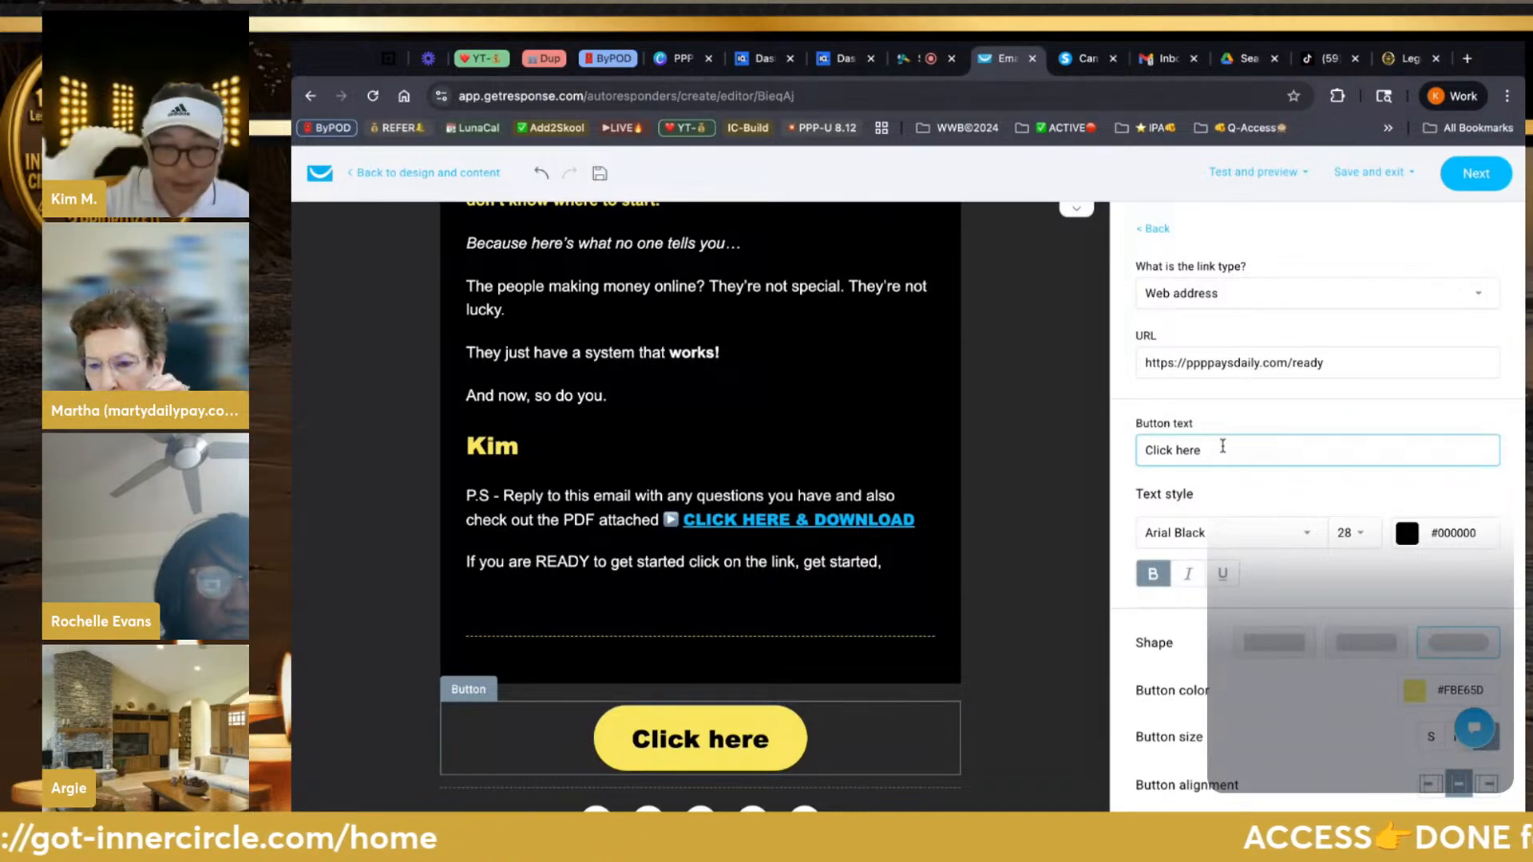
key(BackSpace)
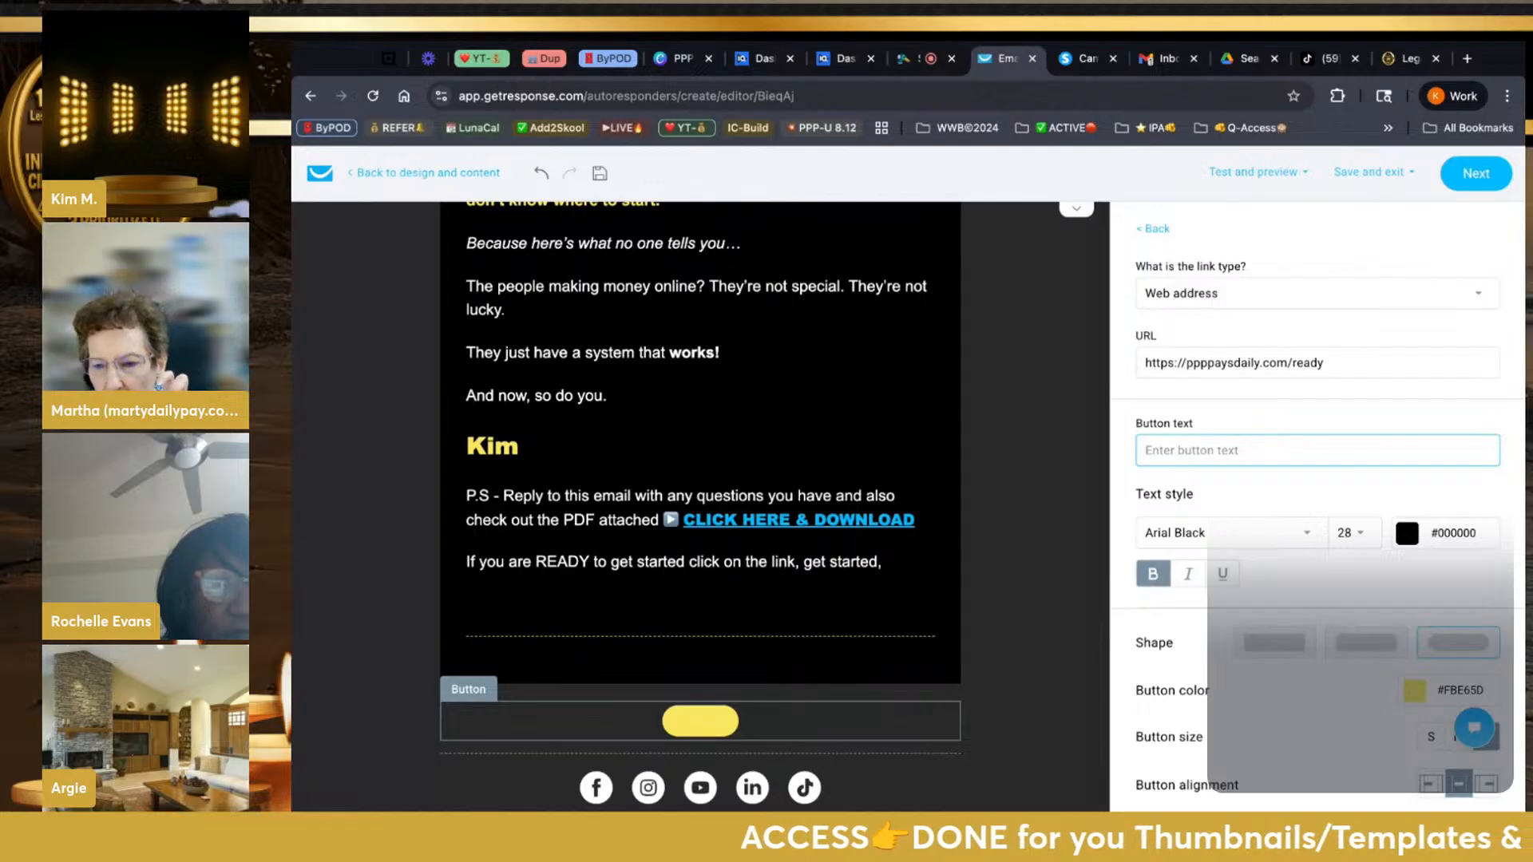
text(C)
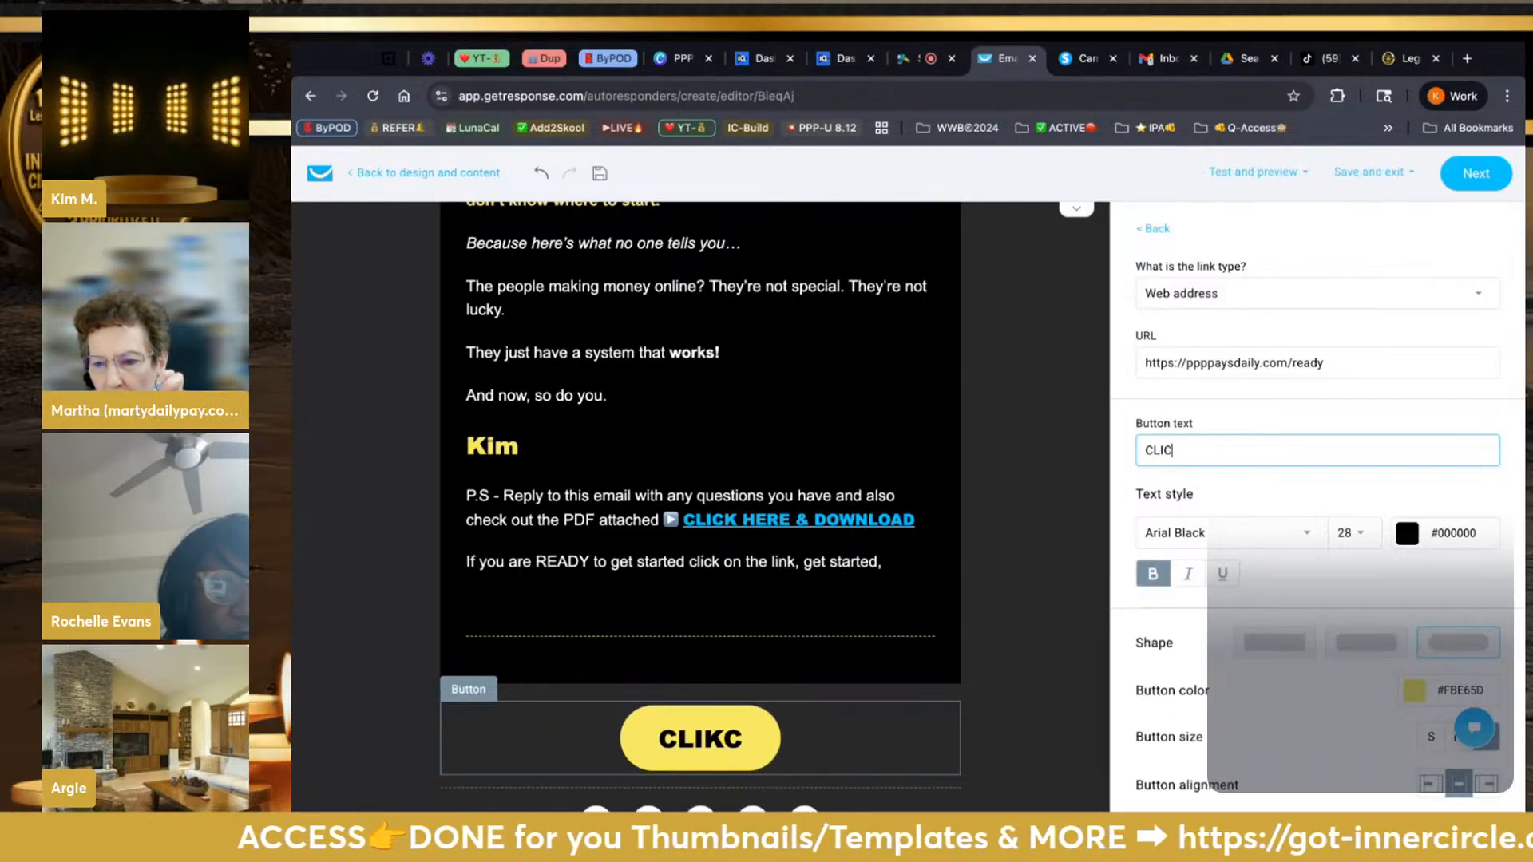
text(LIKCK ME NOW)
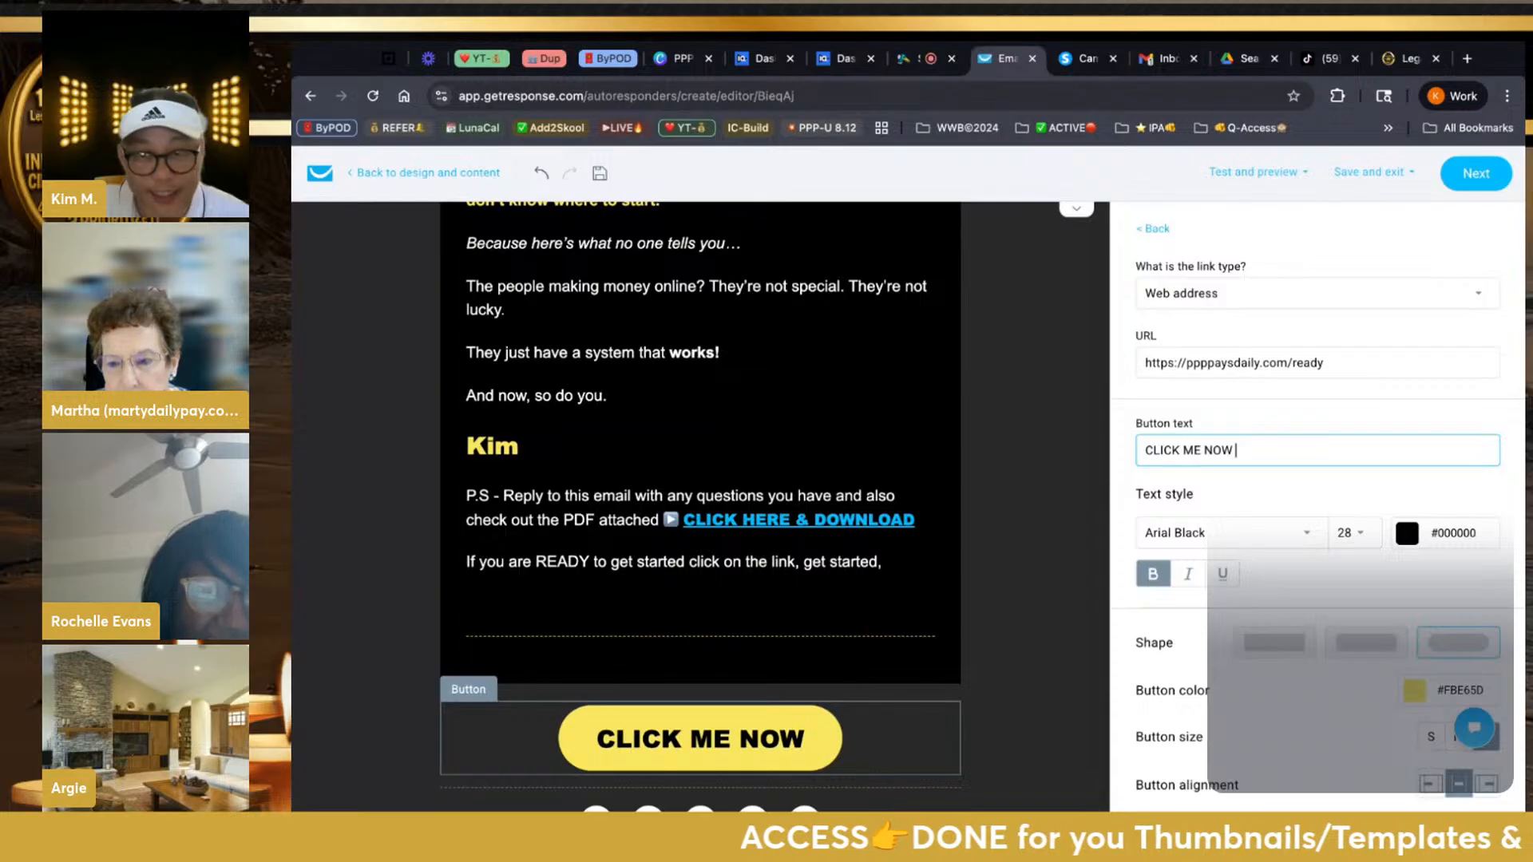
text(😱)
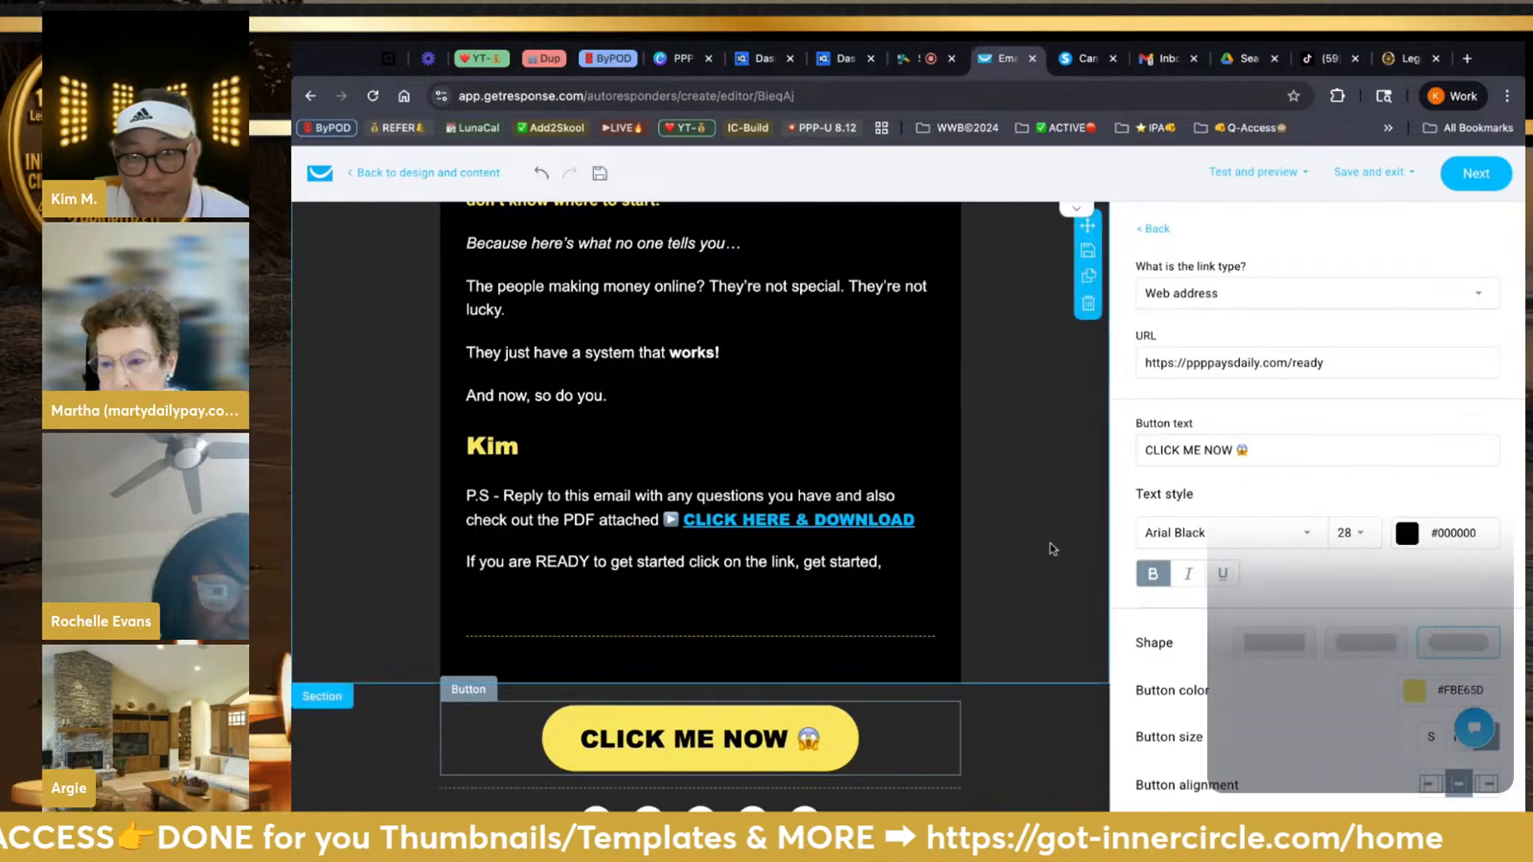
click(1147, 453)
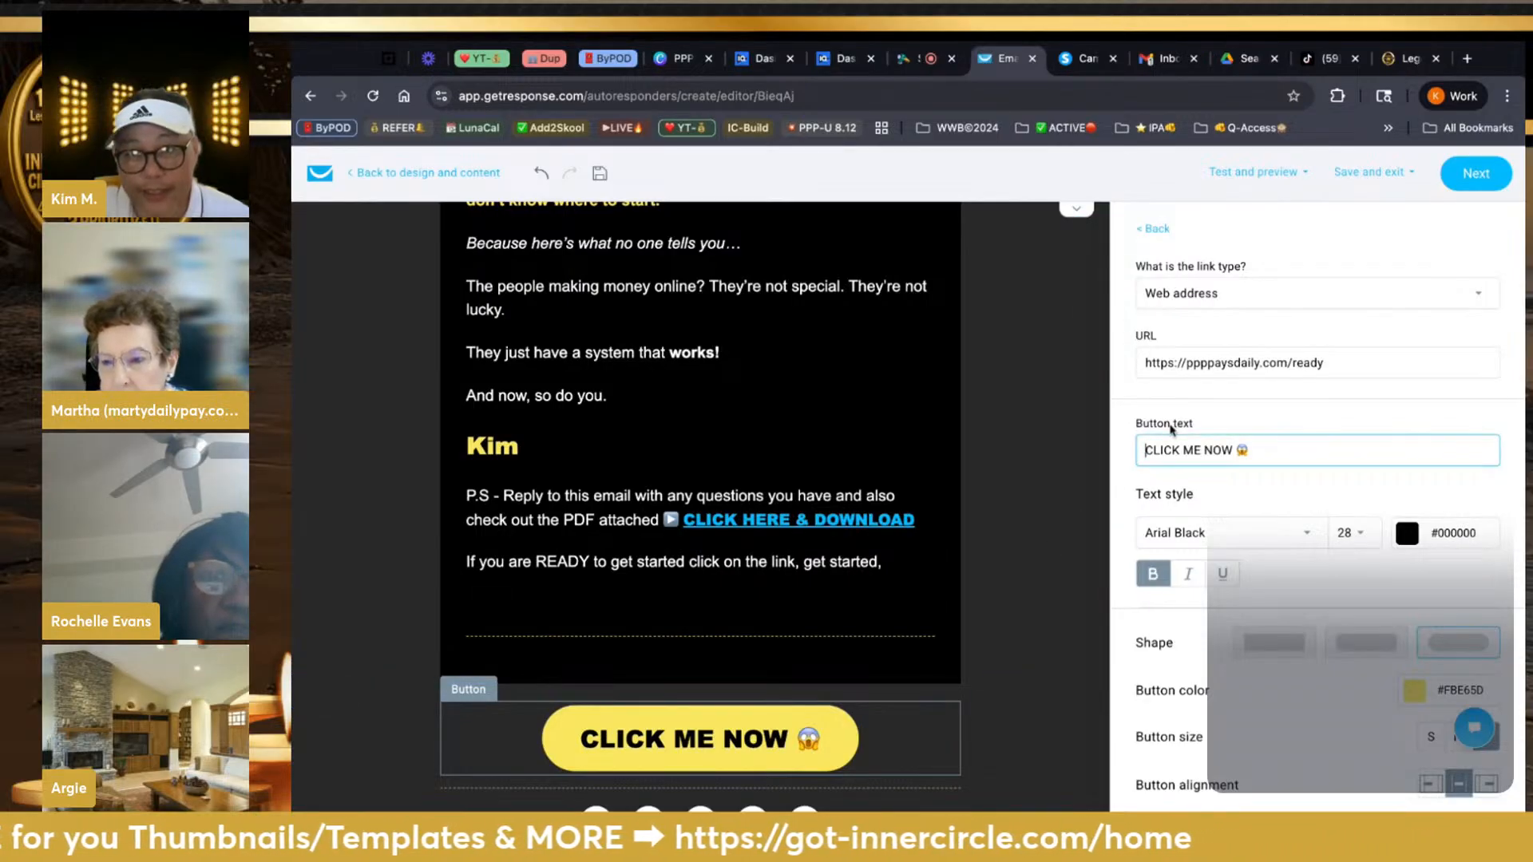
text(🟢)
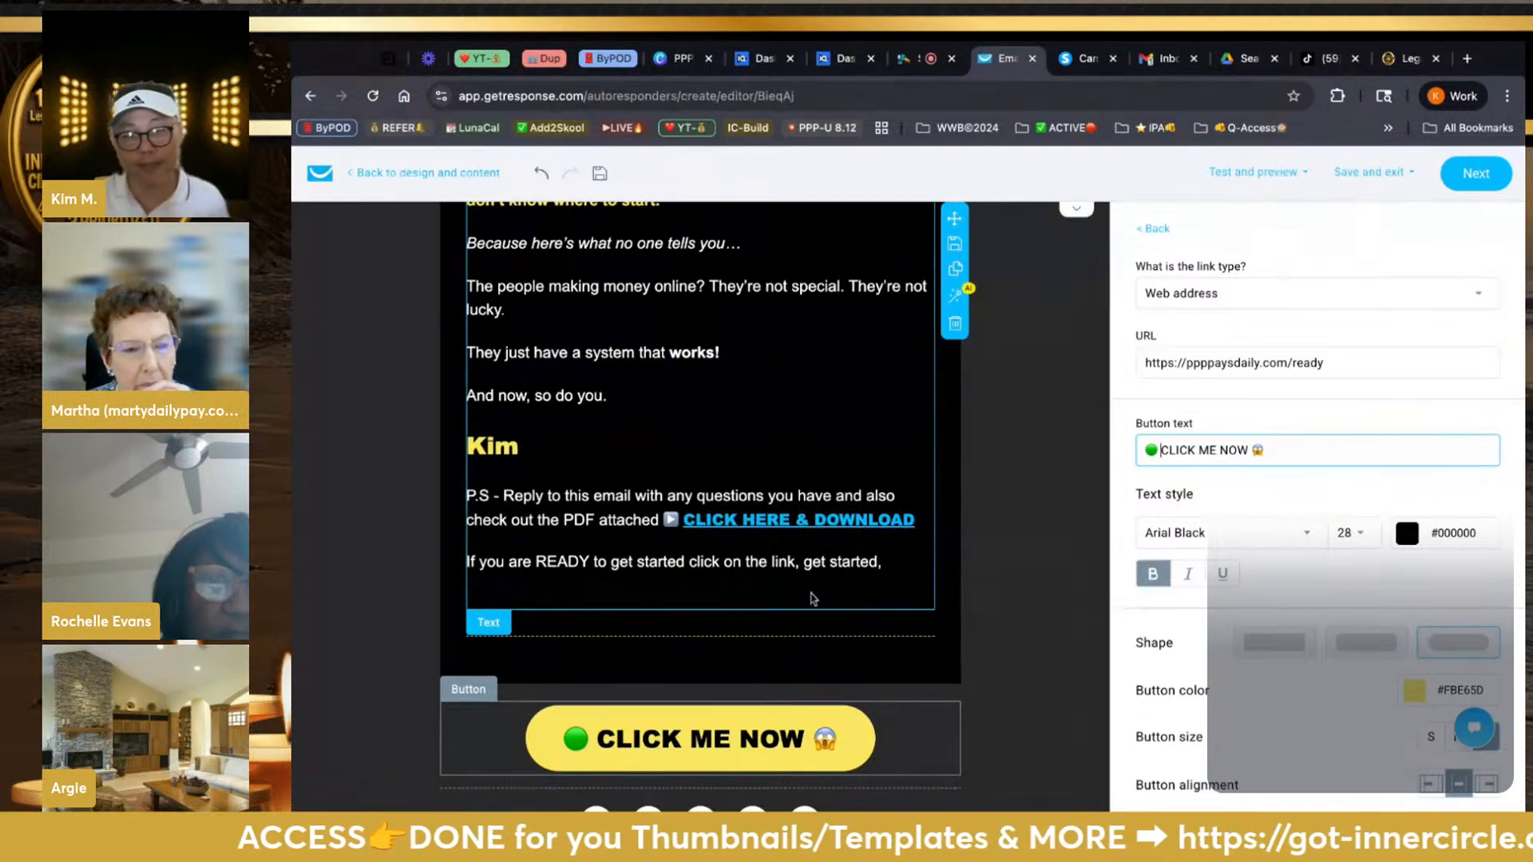
click(869, 581)
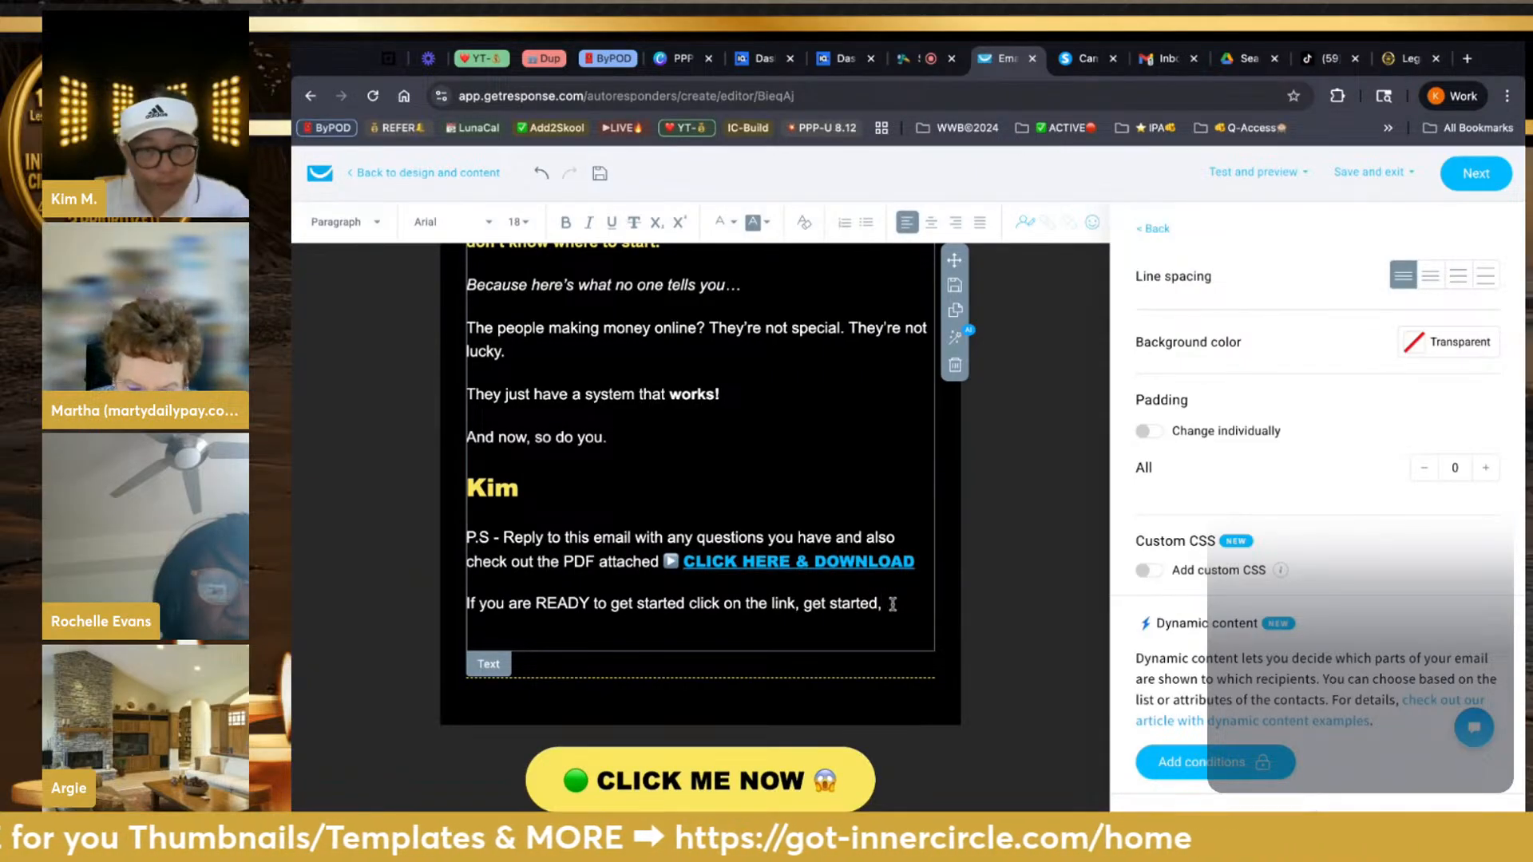
Retype 'get started' as 'GET STARTED' and add a new line beneath it
key(shift+Right)
key(shift+Right)
key(shift+Right)
key(shift+Right)
key(shift+Right)
key(shift+Right)
key(shift+Right)
key(shift+Right)
key(shift+Right)
key(shift+Right)
key(shift+Right)
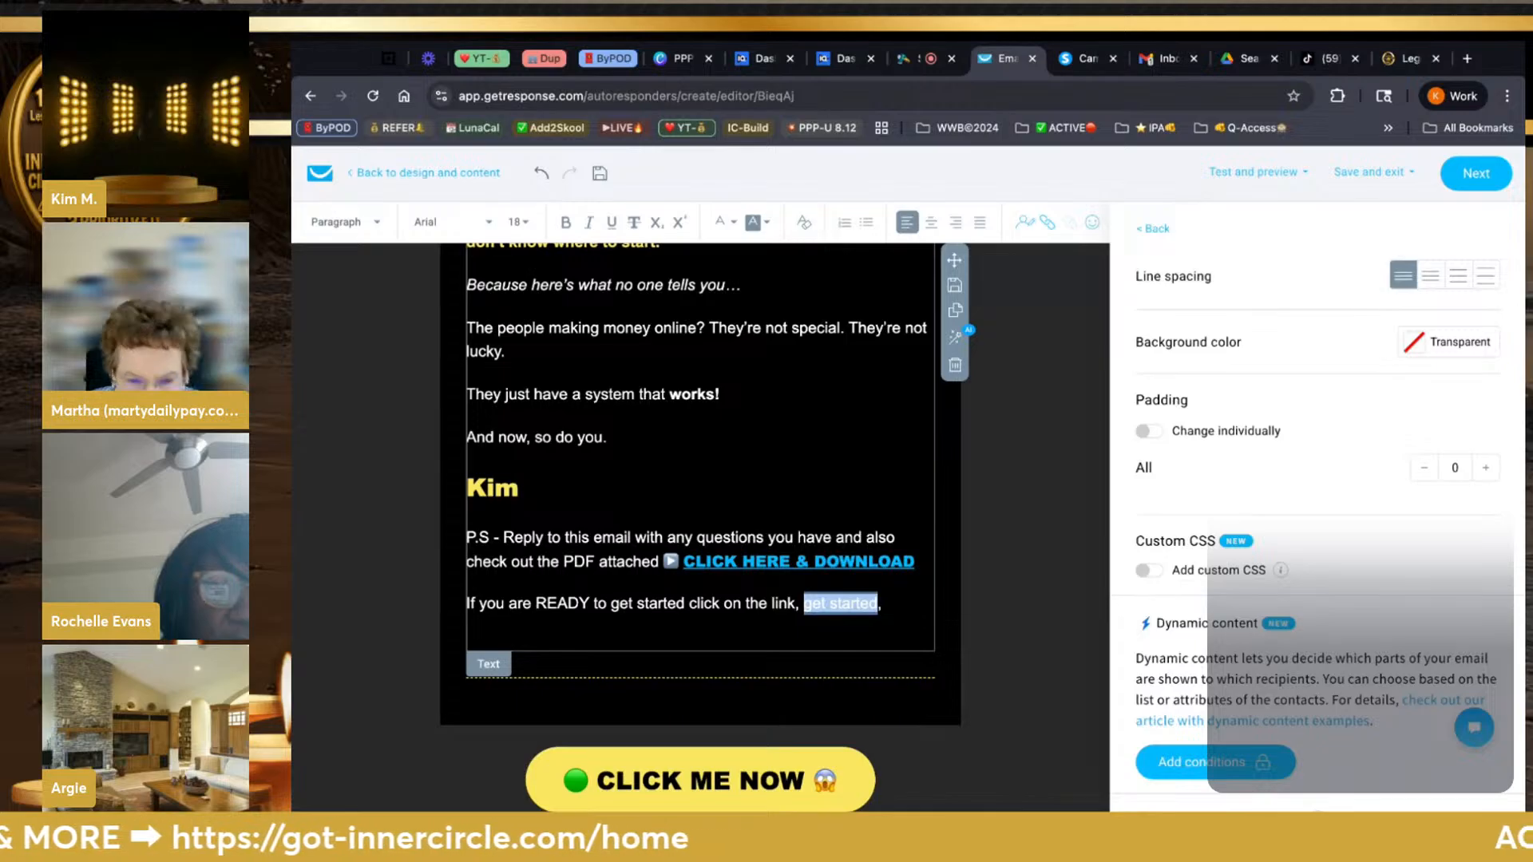
text(GET STARTED)
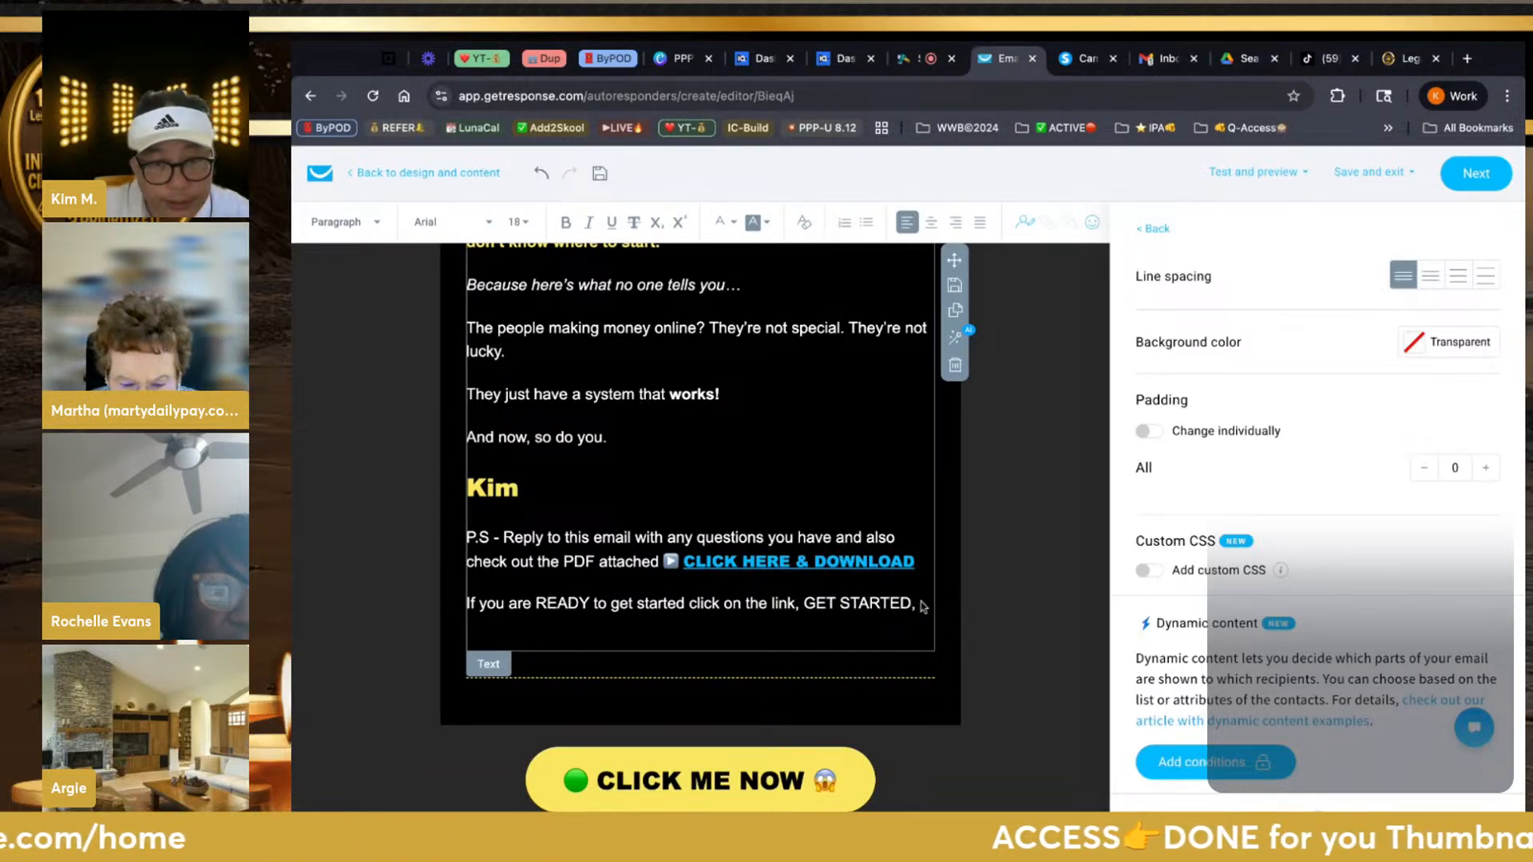
key(Return)
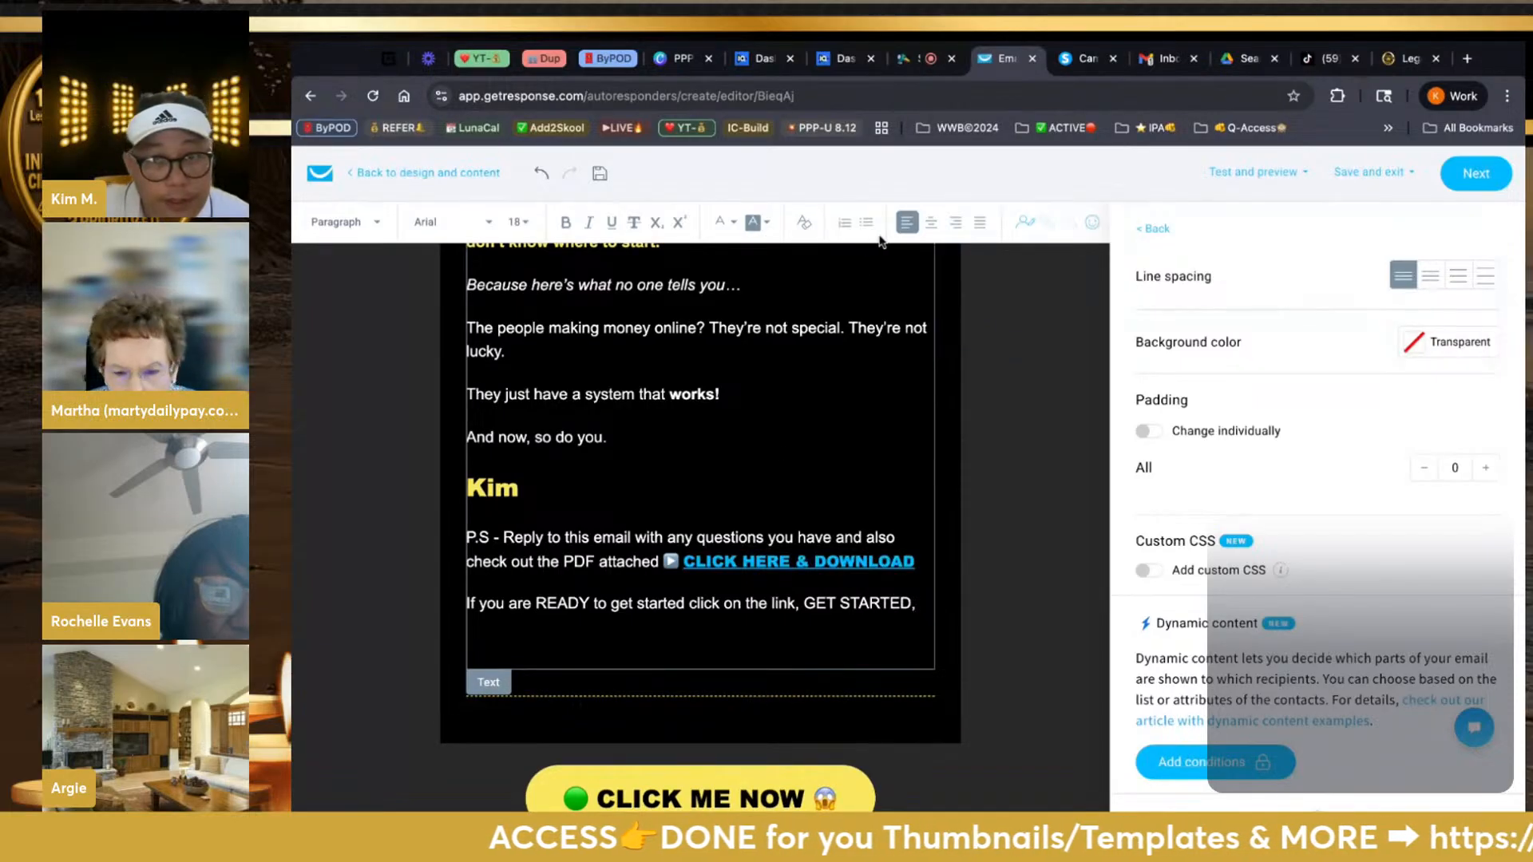
click(931, 222)
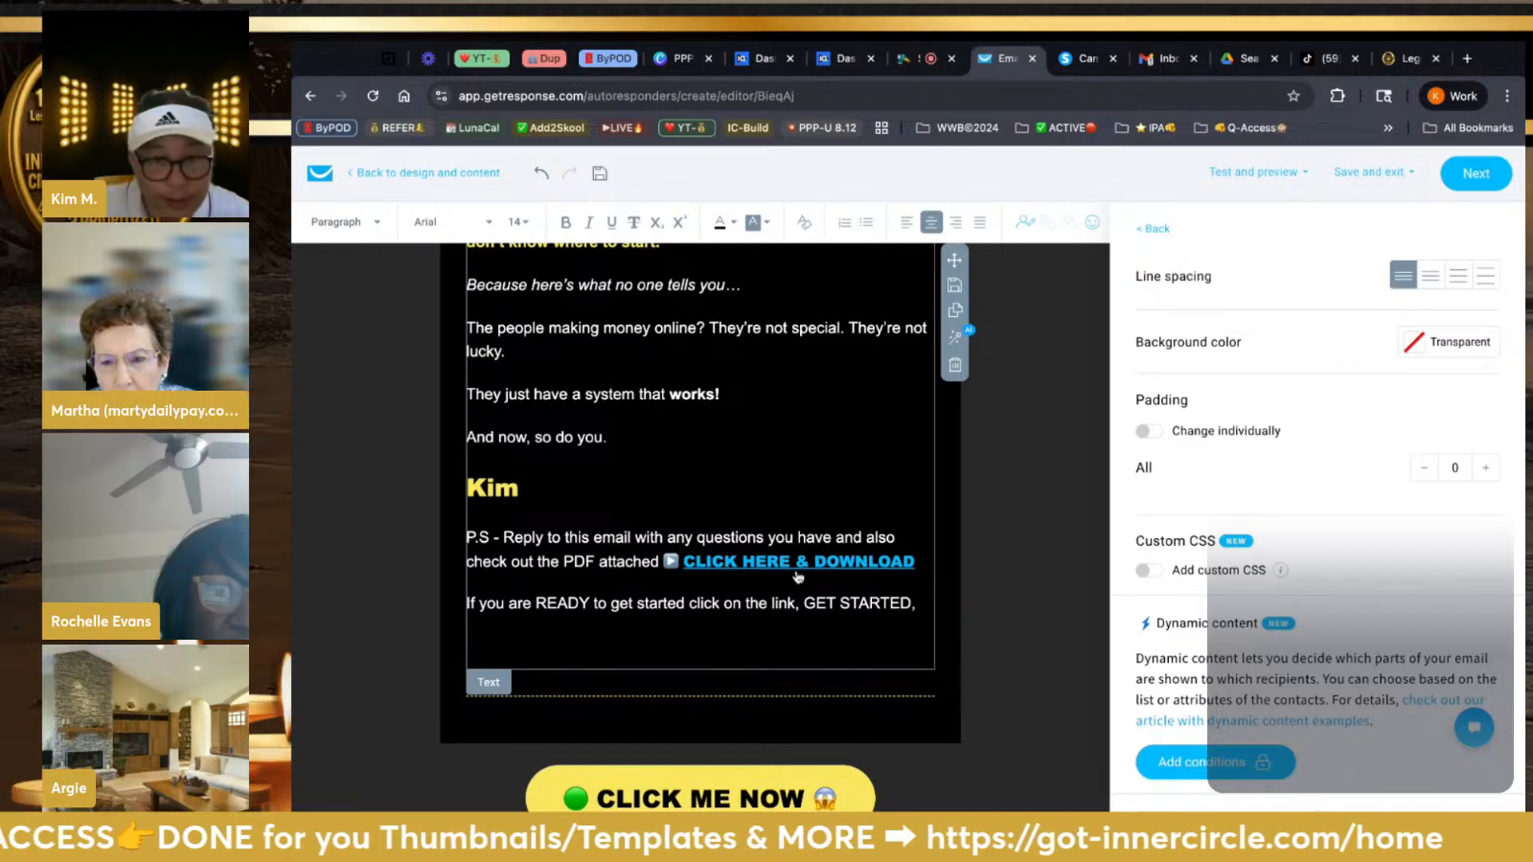
click(758, 644)
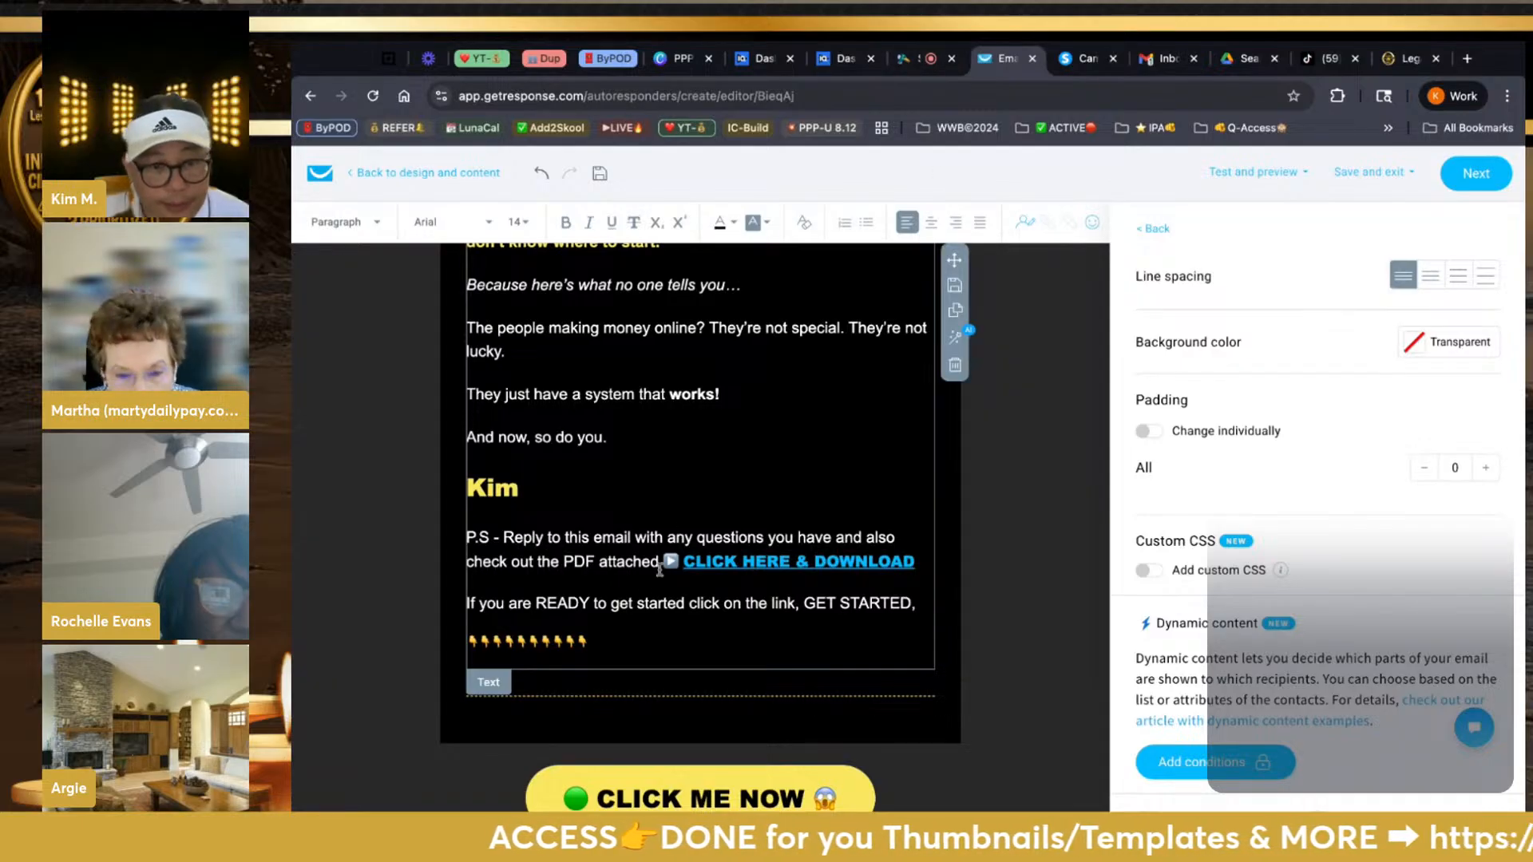
Center the row of 👇 emojis and enlarge it to size 28
key(shift+Left)
key(shift+Left)
key(shift+Left)
key(shift+Left)
key(shift+Left)
key(shift+Left)
key(shift+Left)
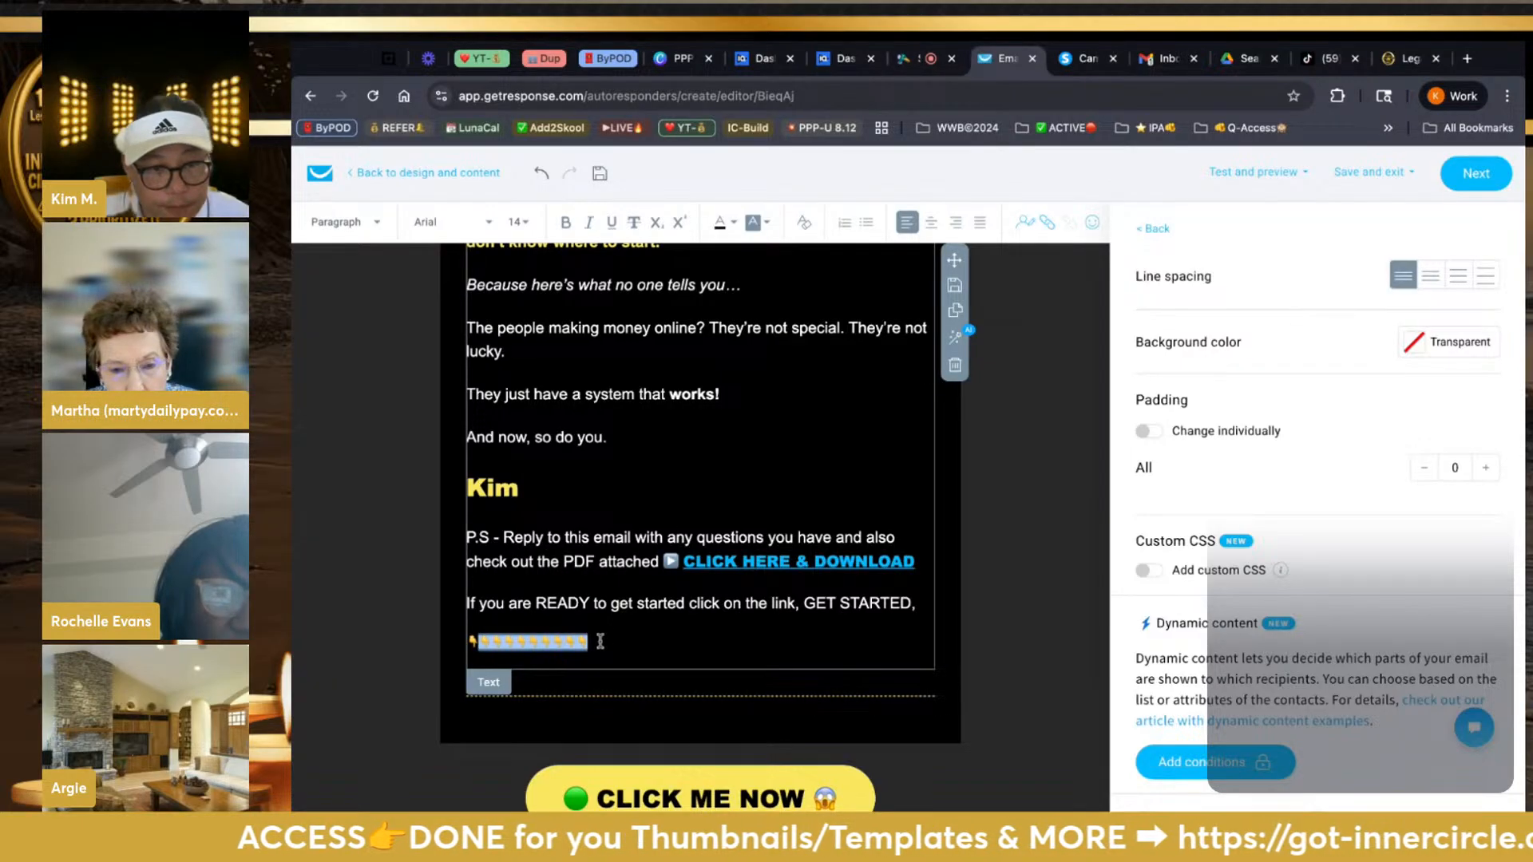
click(932, 223)
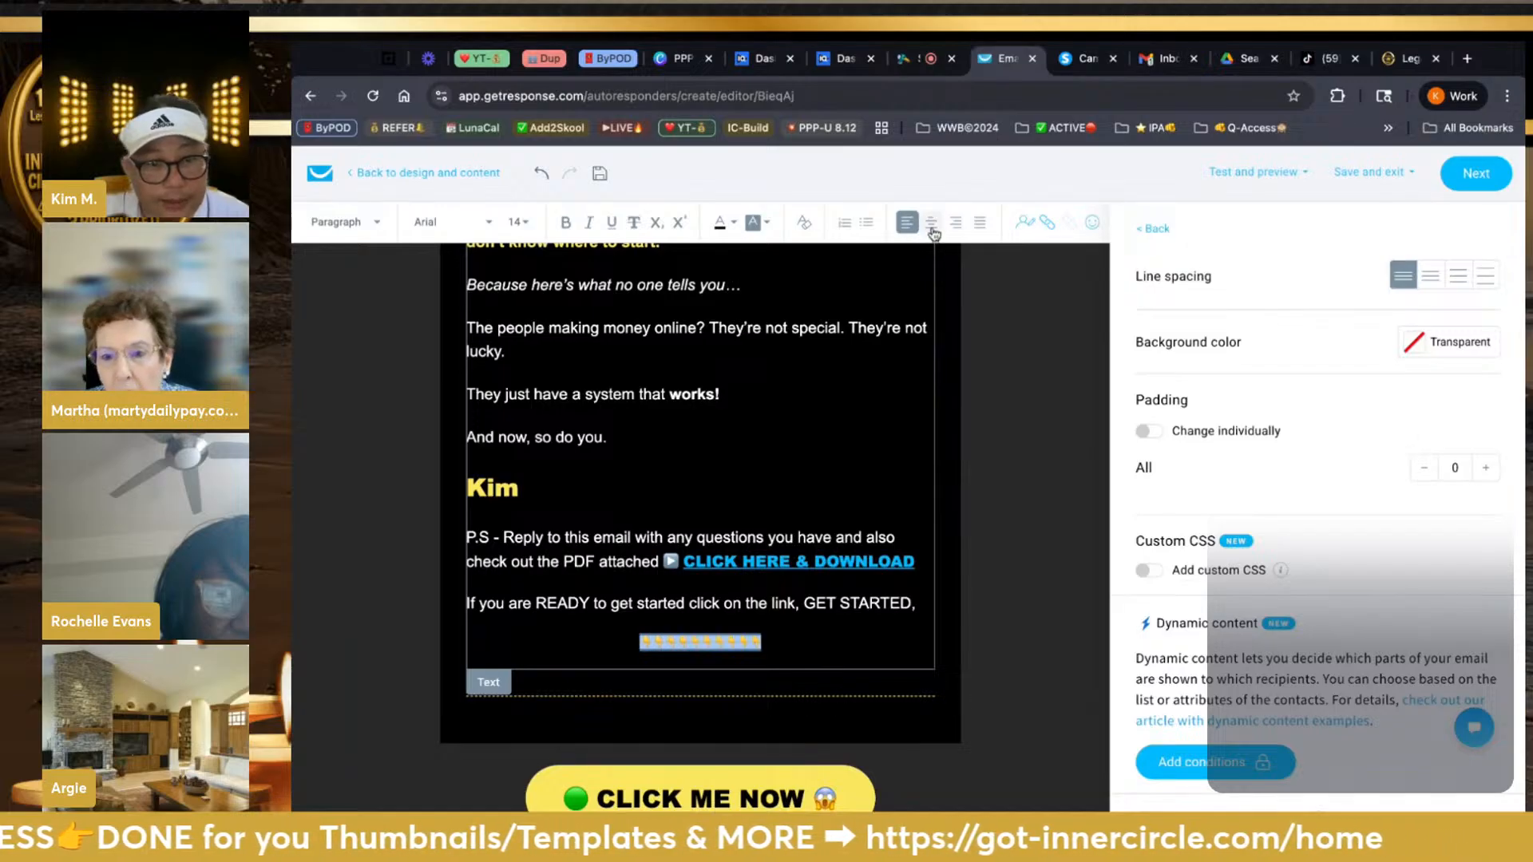
click(528, 228)
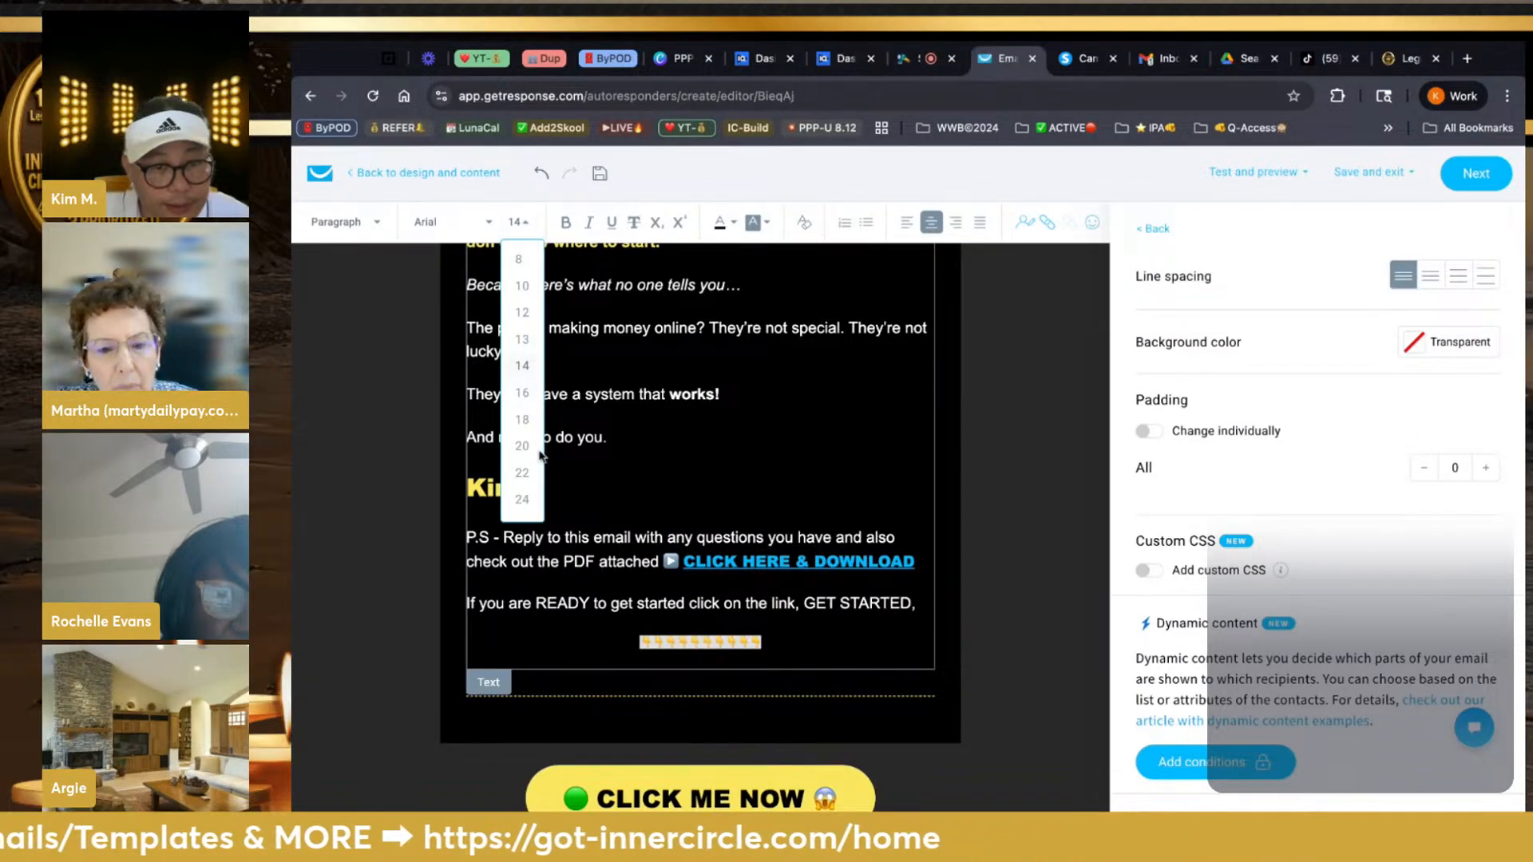
scroll(527, 459, down, 3)
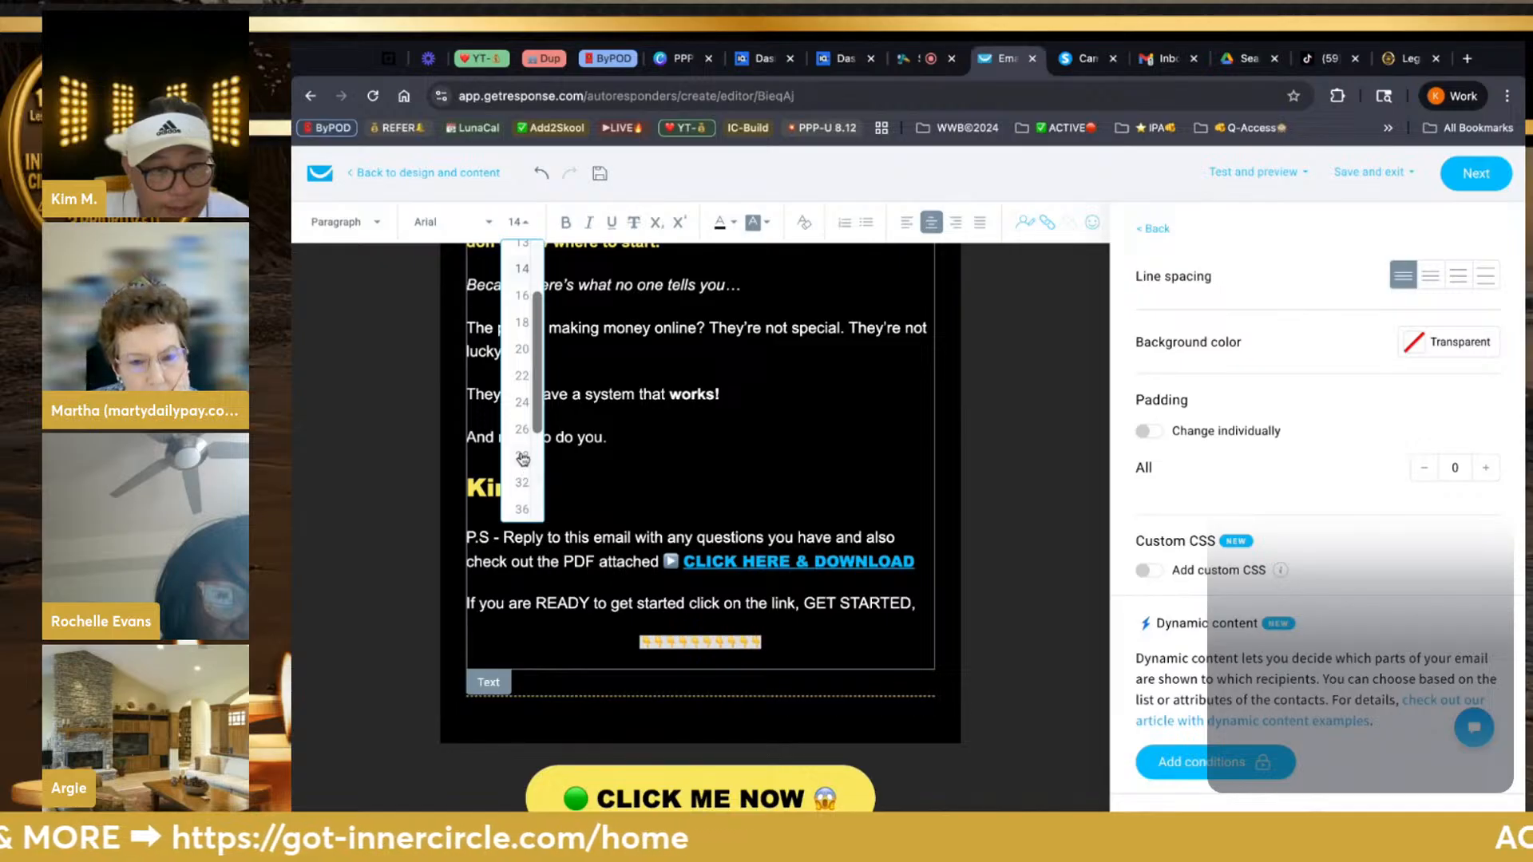
click(522, 459)
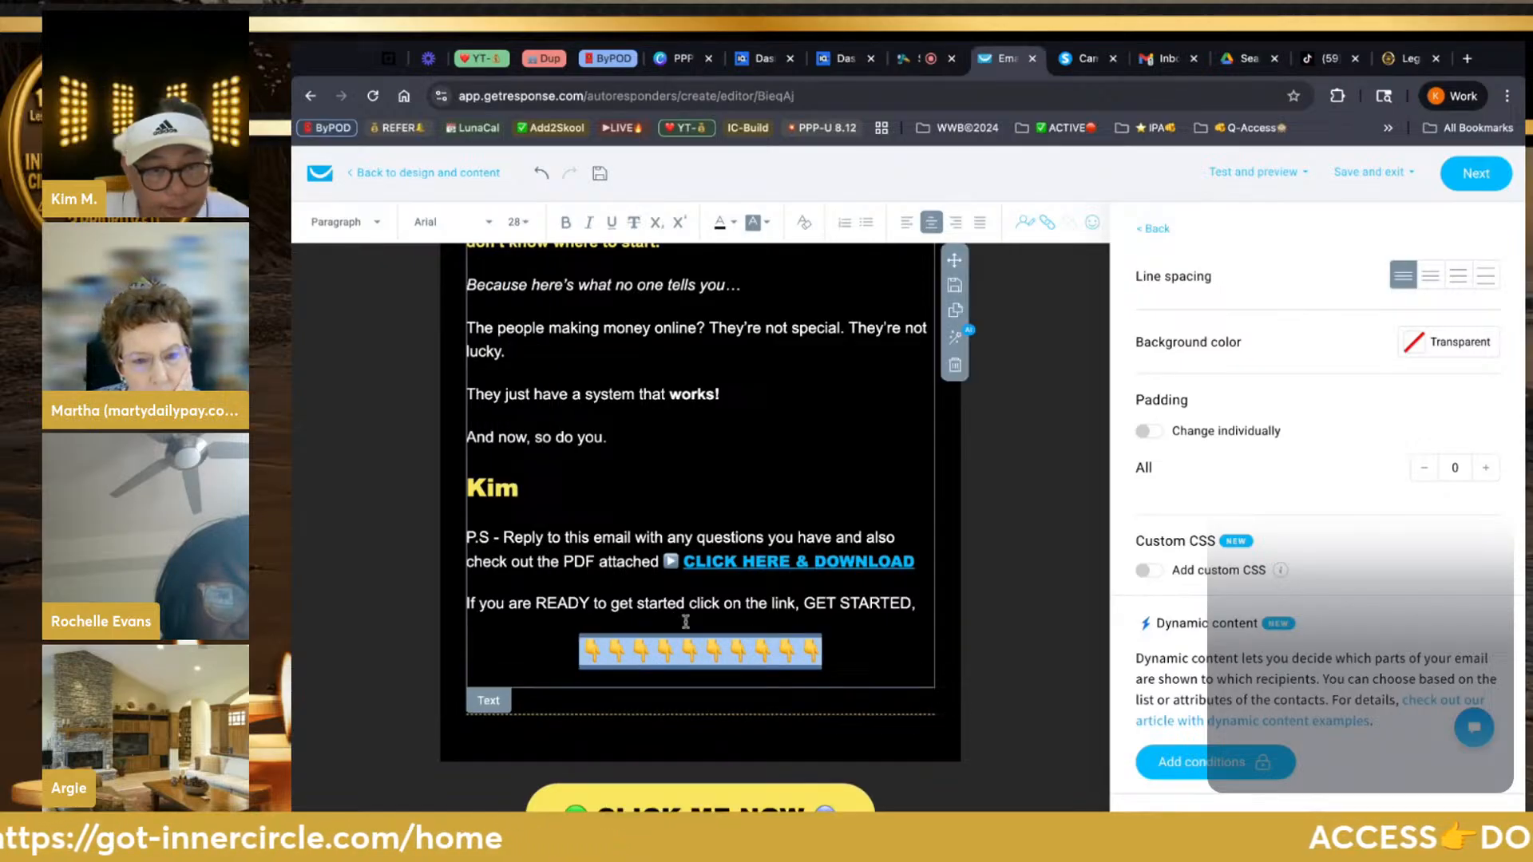
click(1003, 635)
scroll(1004, 636, down, 2)
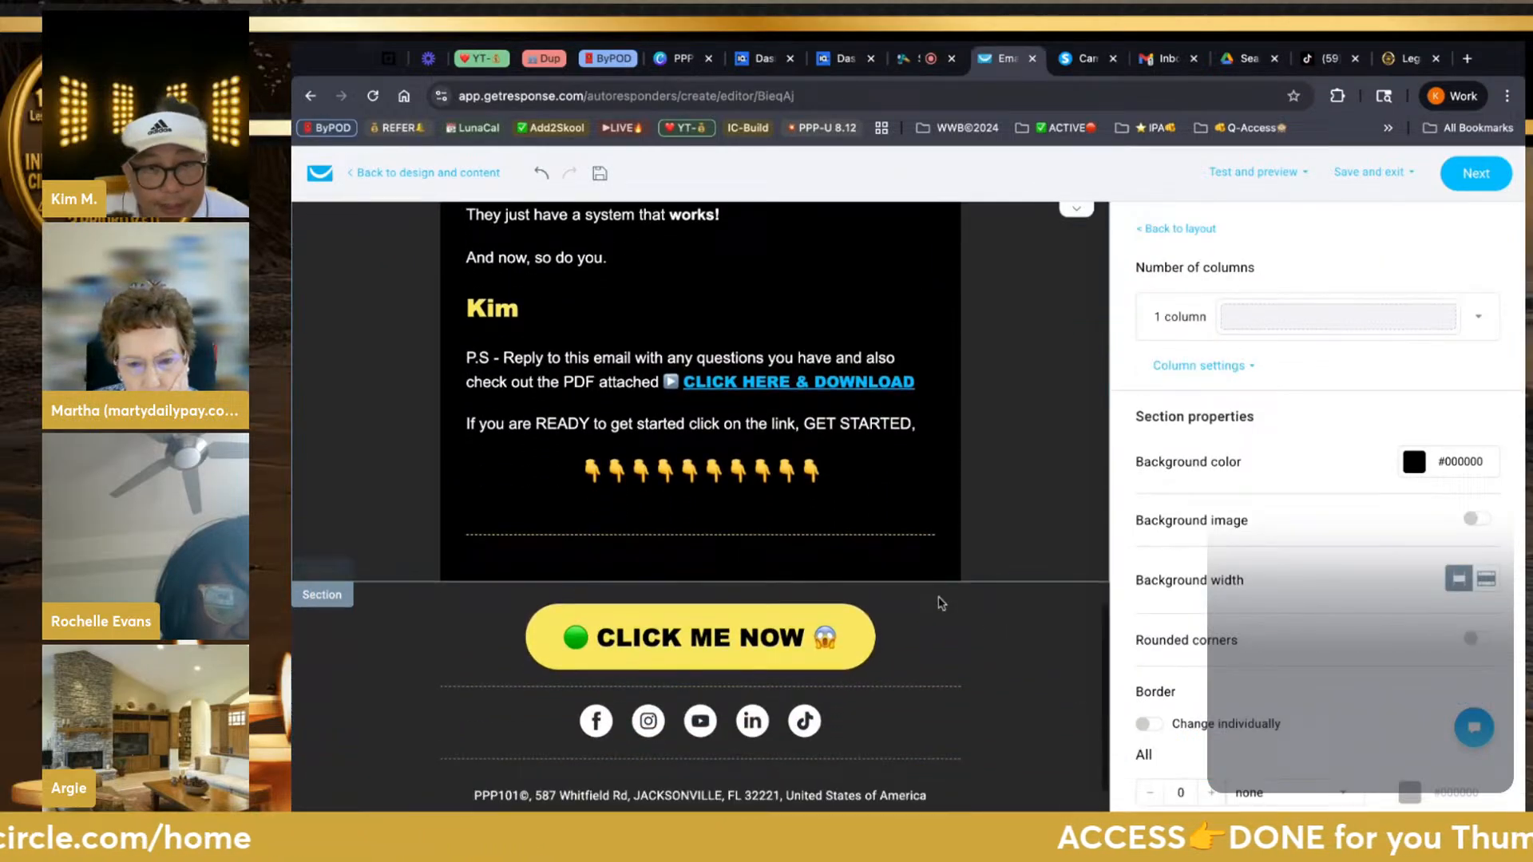
Select the divider below the pointing-emoji row and scroll through the finished email
click(882, 520)
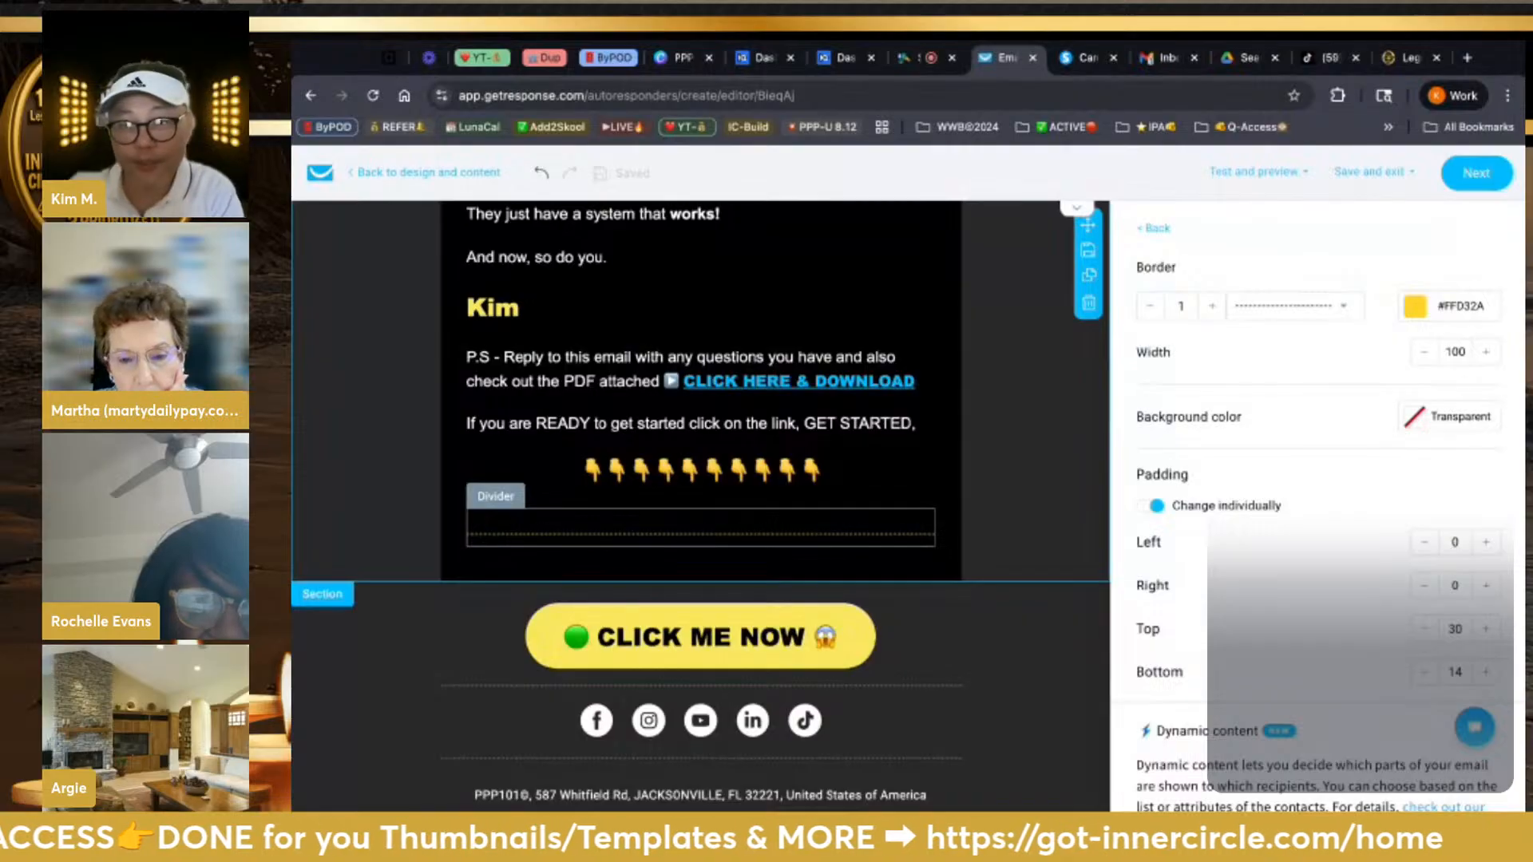
scroll(700, 503, up, 10)
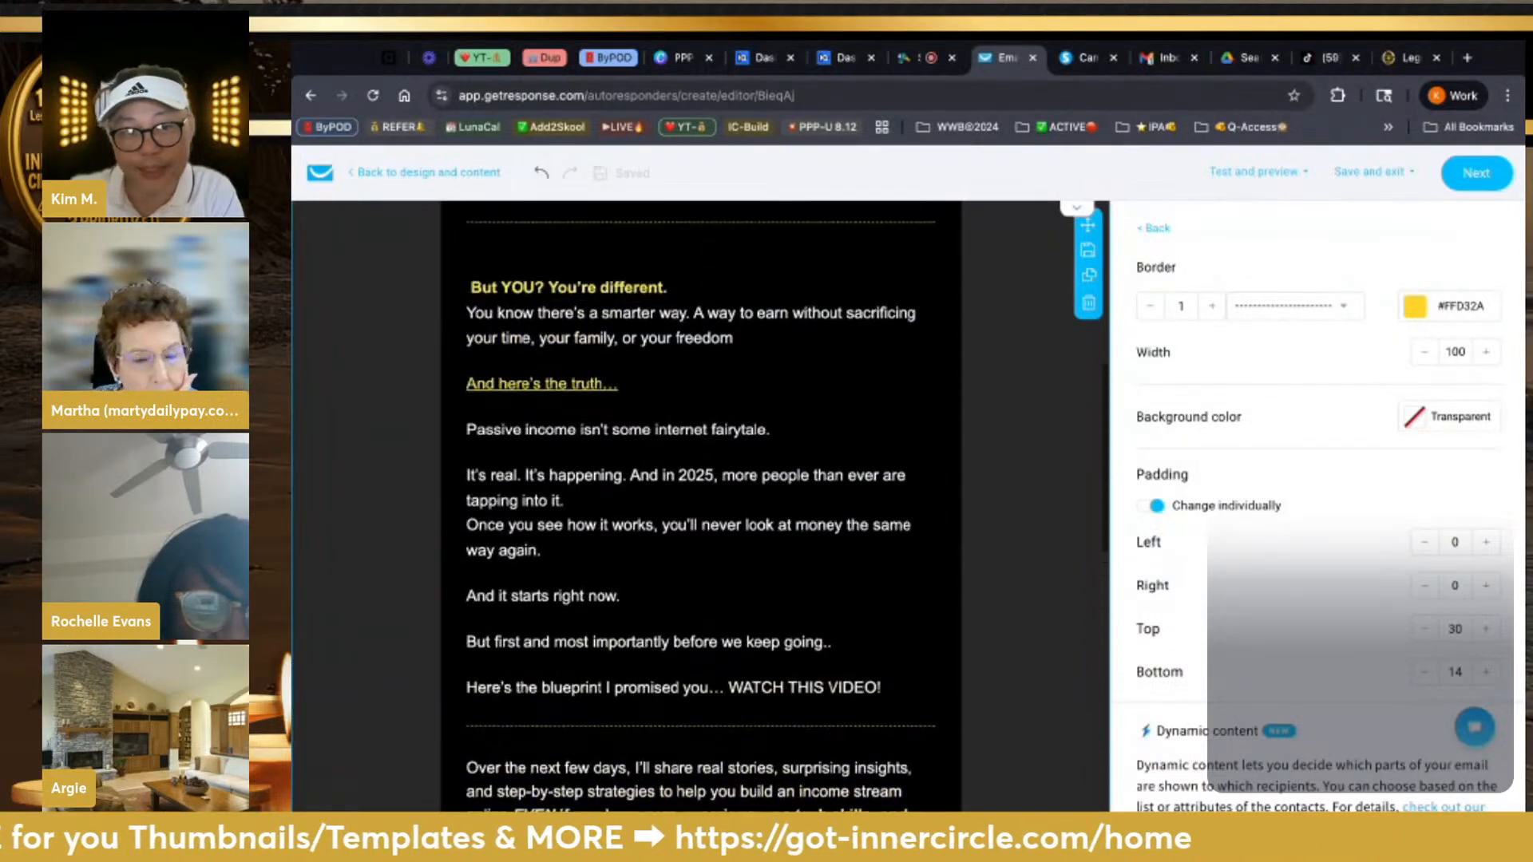
scroll(700, 502, up, 7)
scroll(700, 503, down, 7)
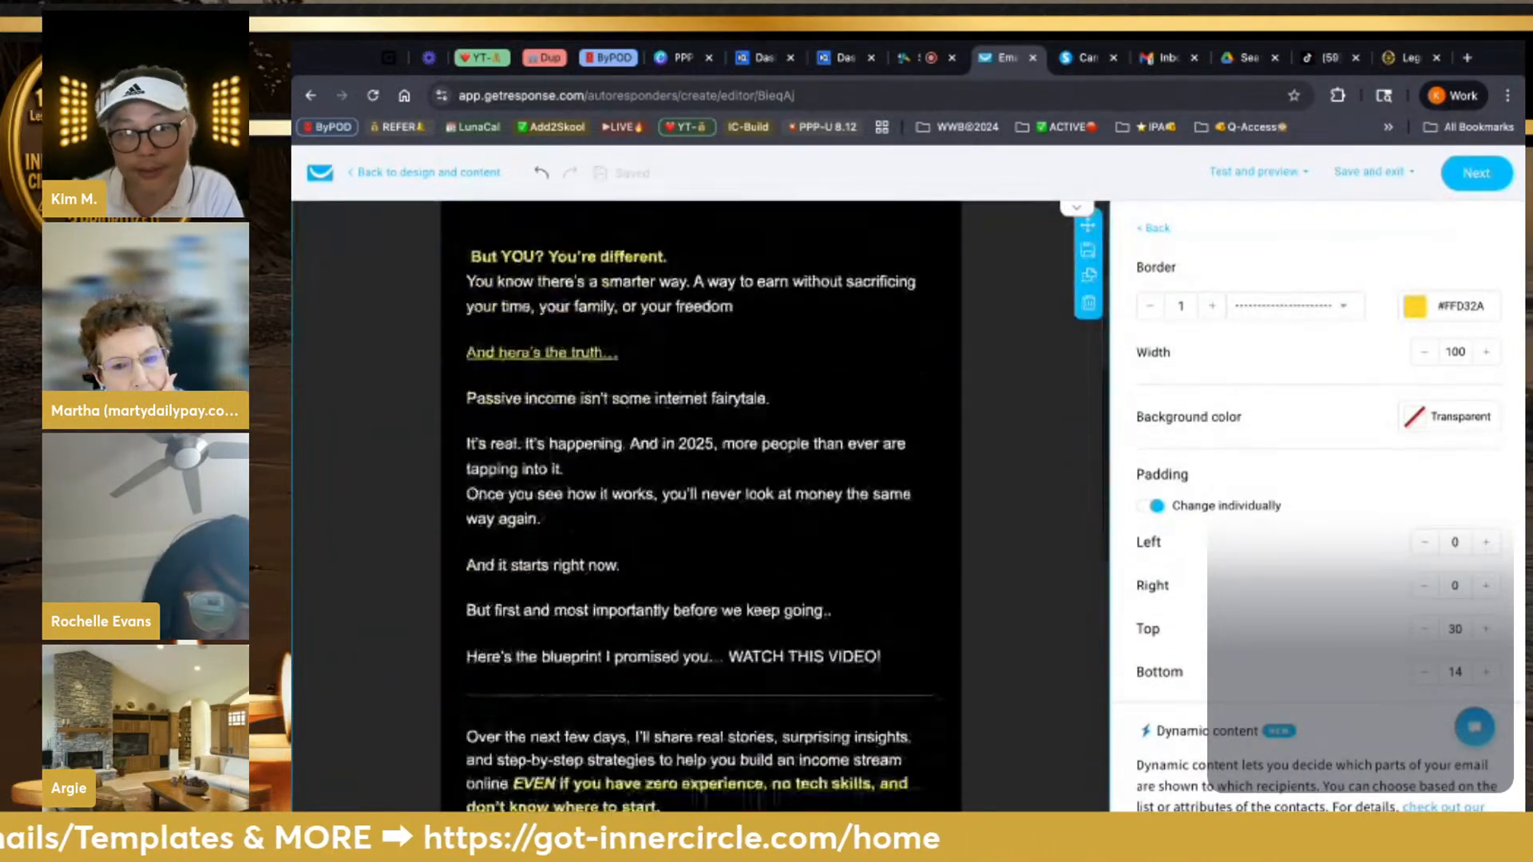
scroll(700, 503, down, 15)
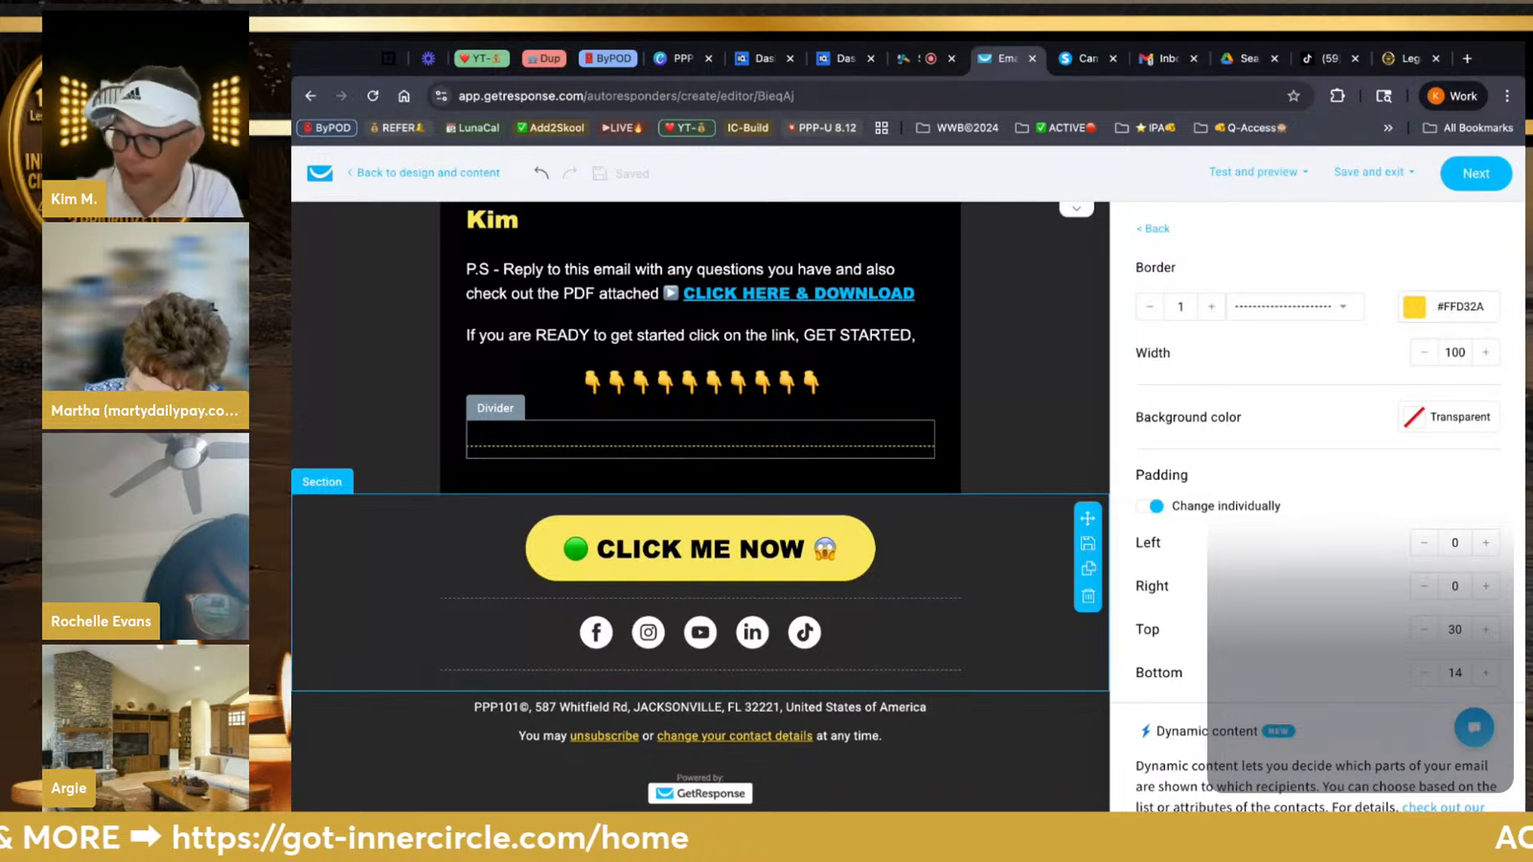
scroll(1329, 511, down, 2)
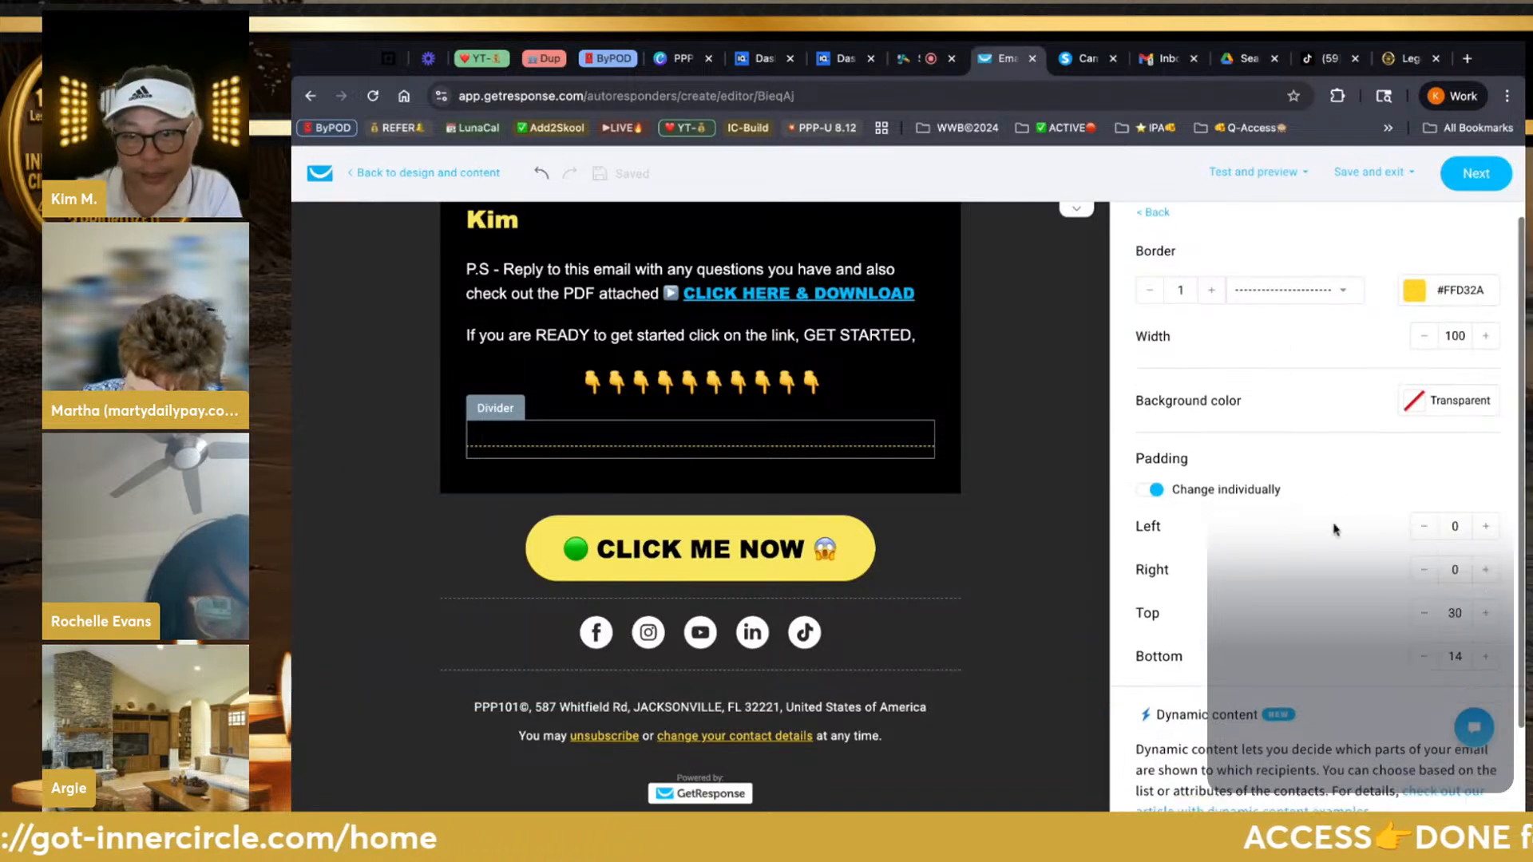
scroll(1285, 399, up, 2)
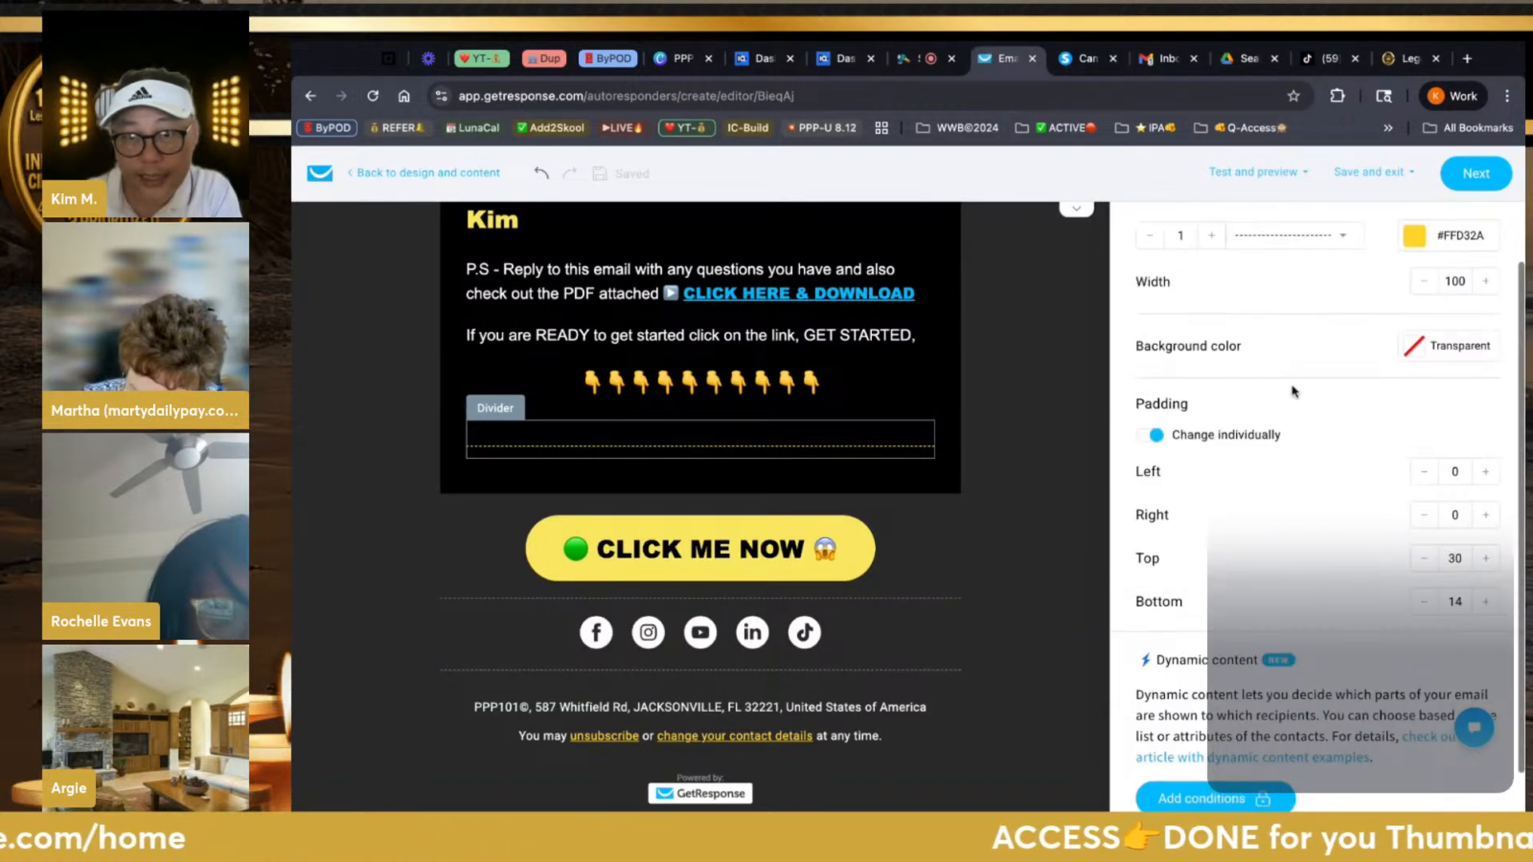
Open the Save and exit dropdown to see the saving choices
click(1366, 171)
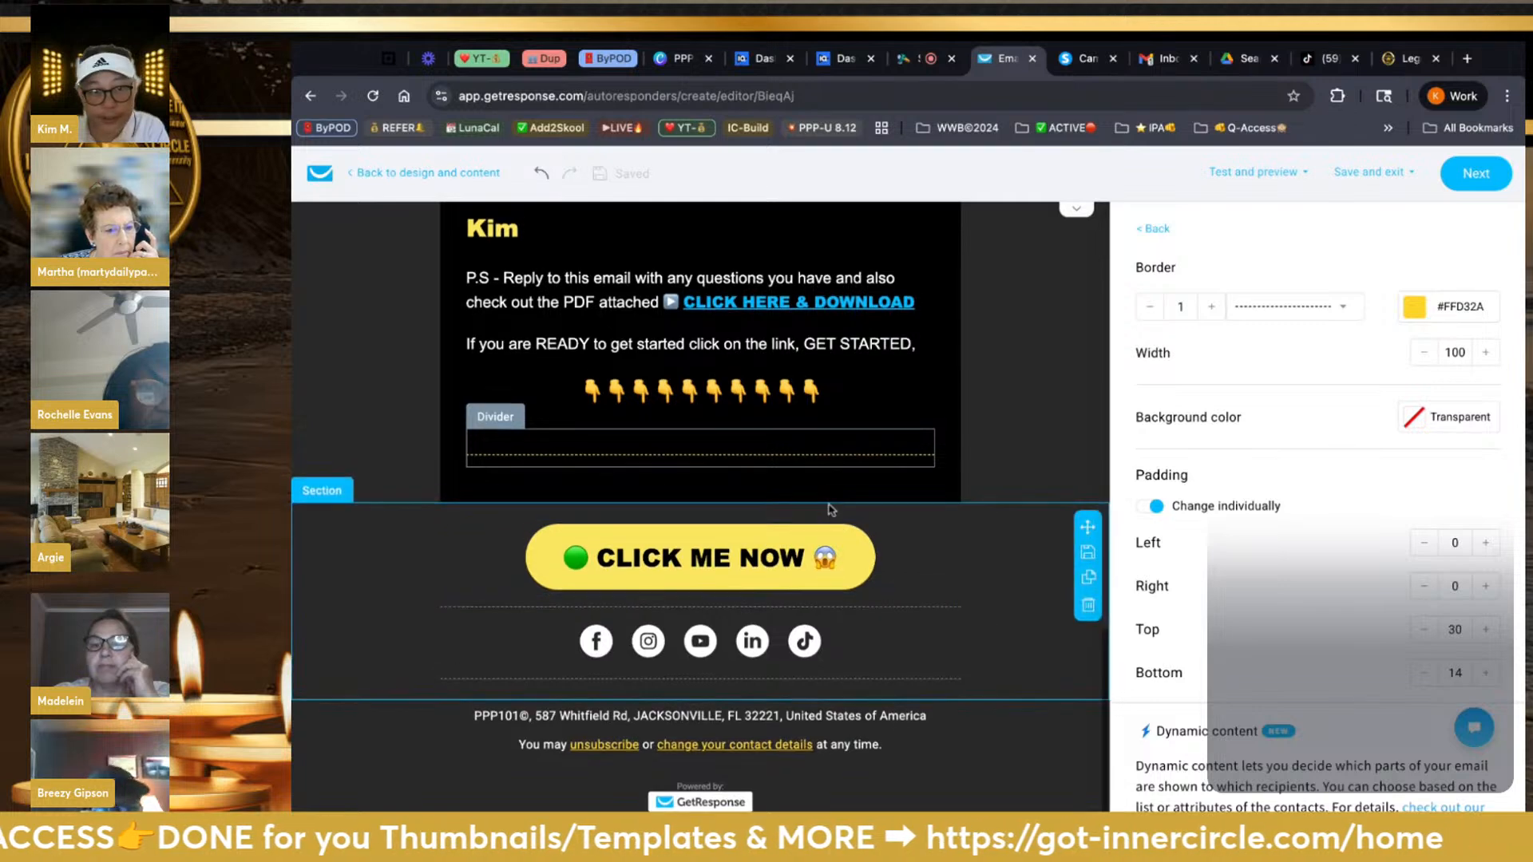
scroll(834, 510, up, 5)
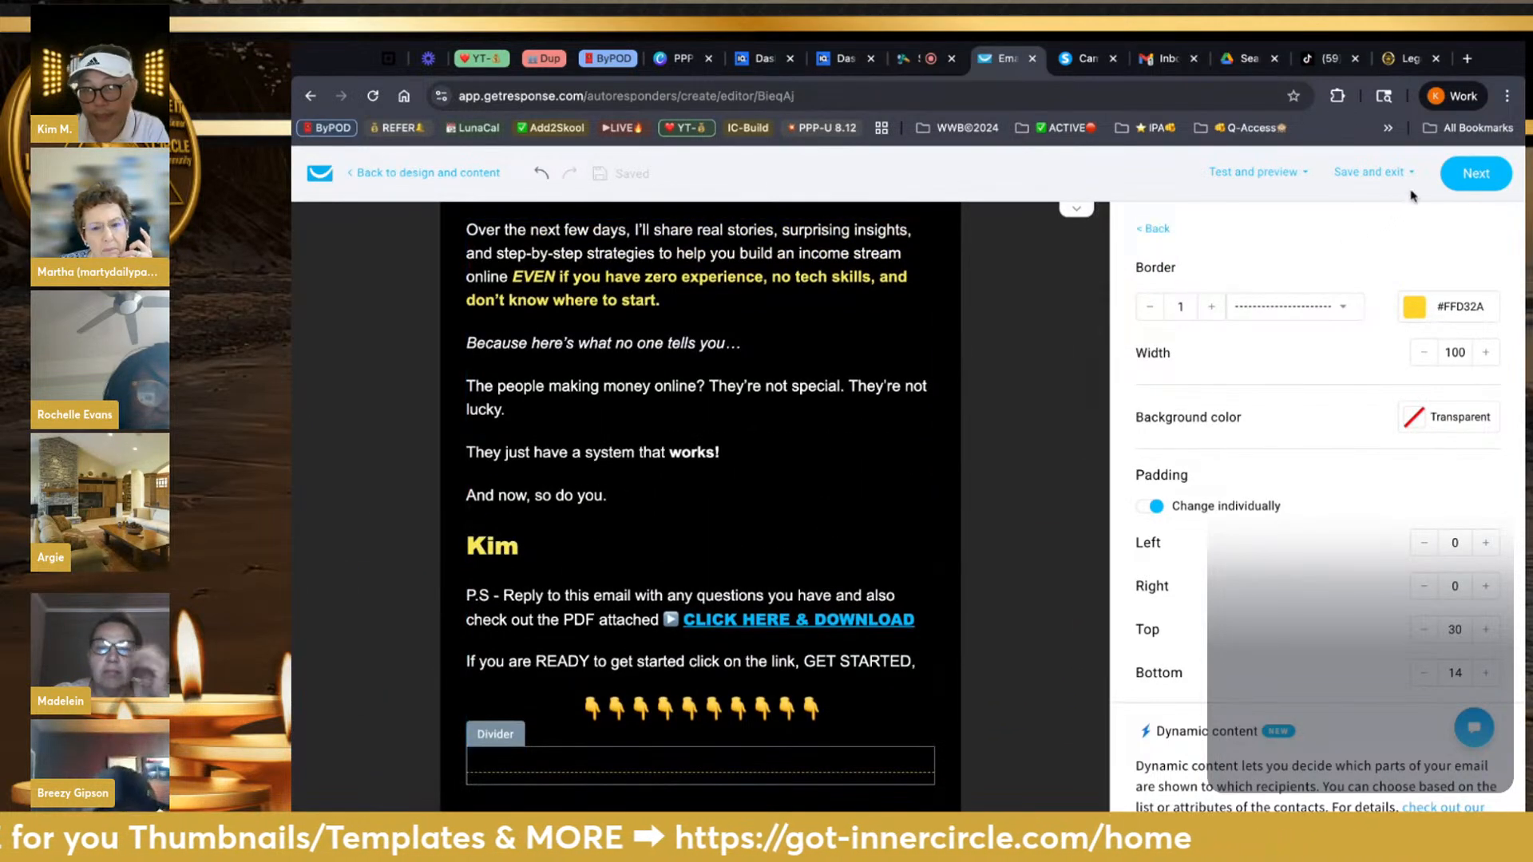
mouse_move(1413, 169)
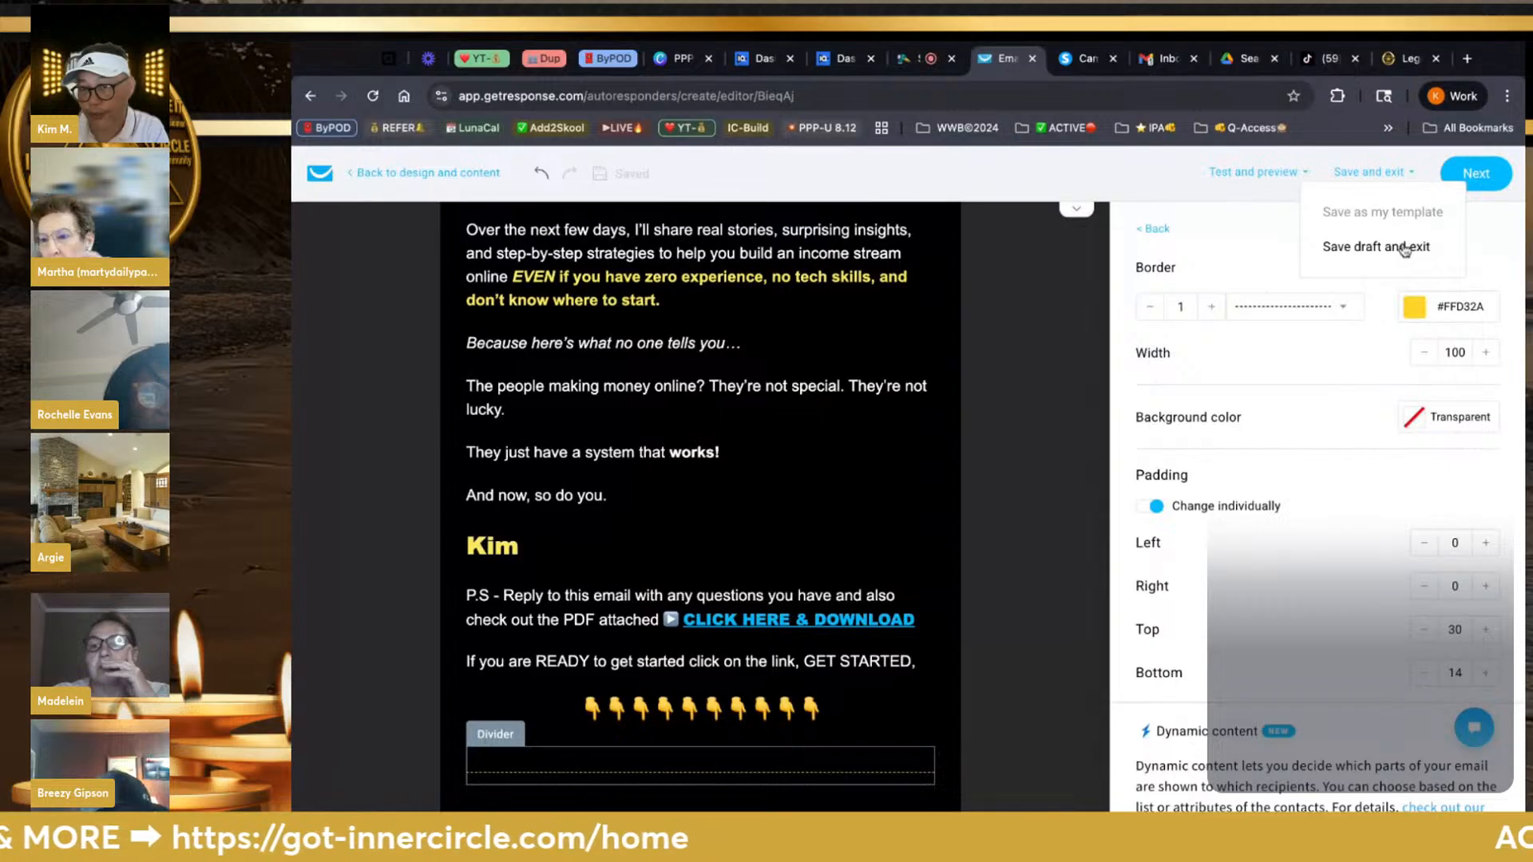
Save the email as a draft and open the Email marketing Drafts list
click(1375, 245)
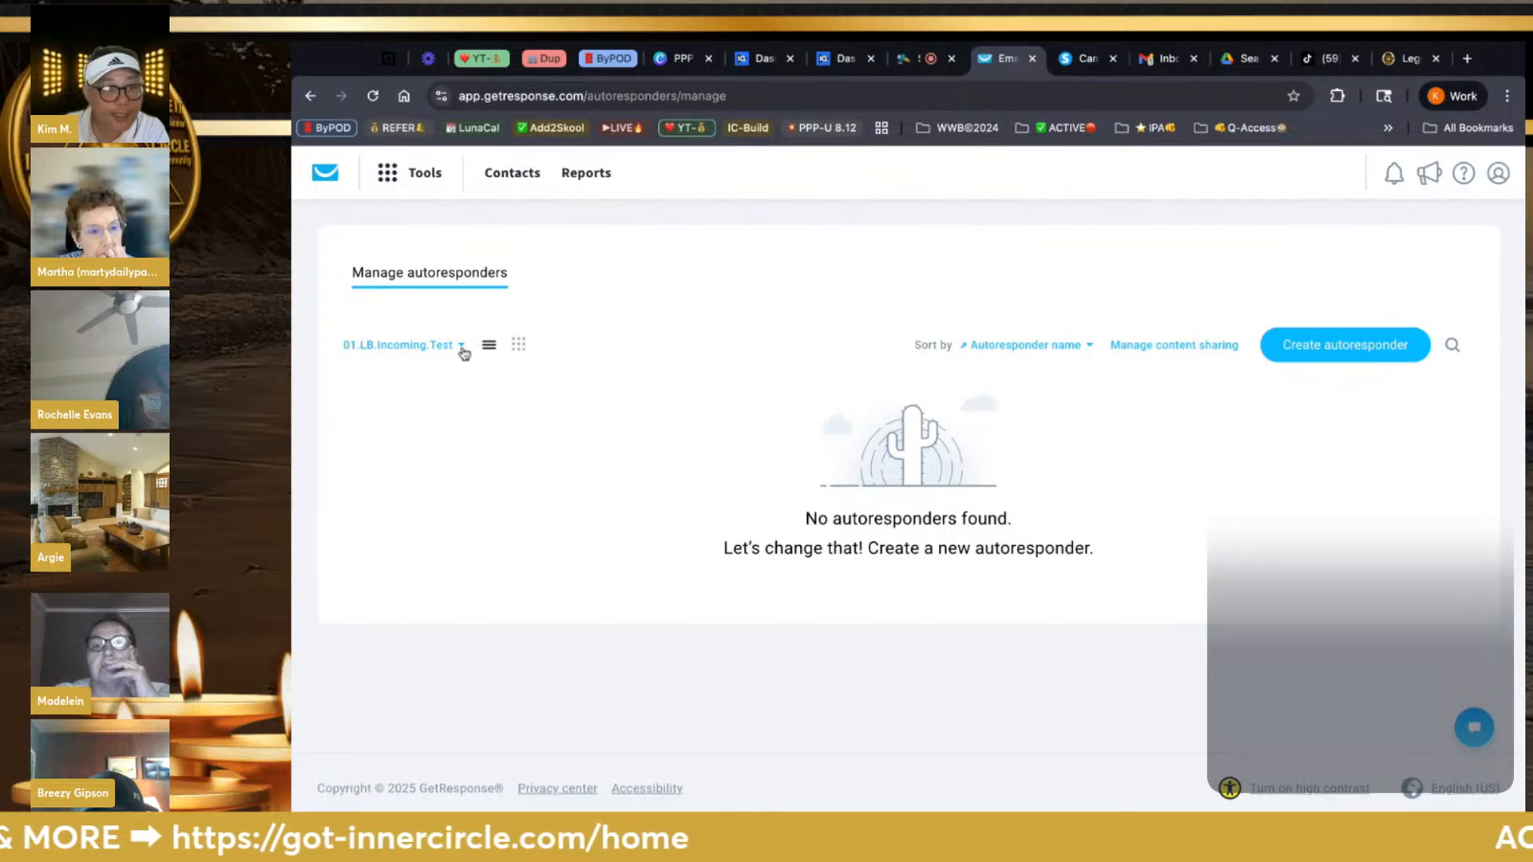
click(424, 173)
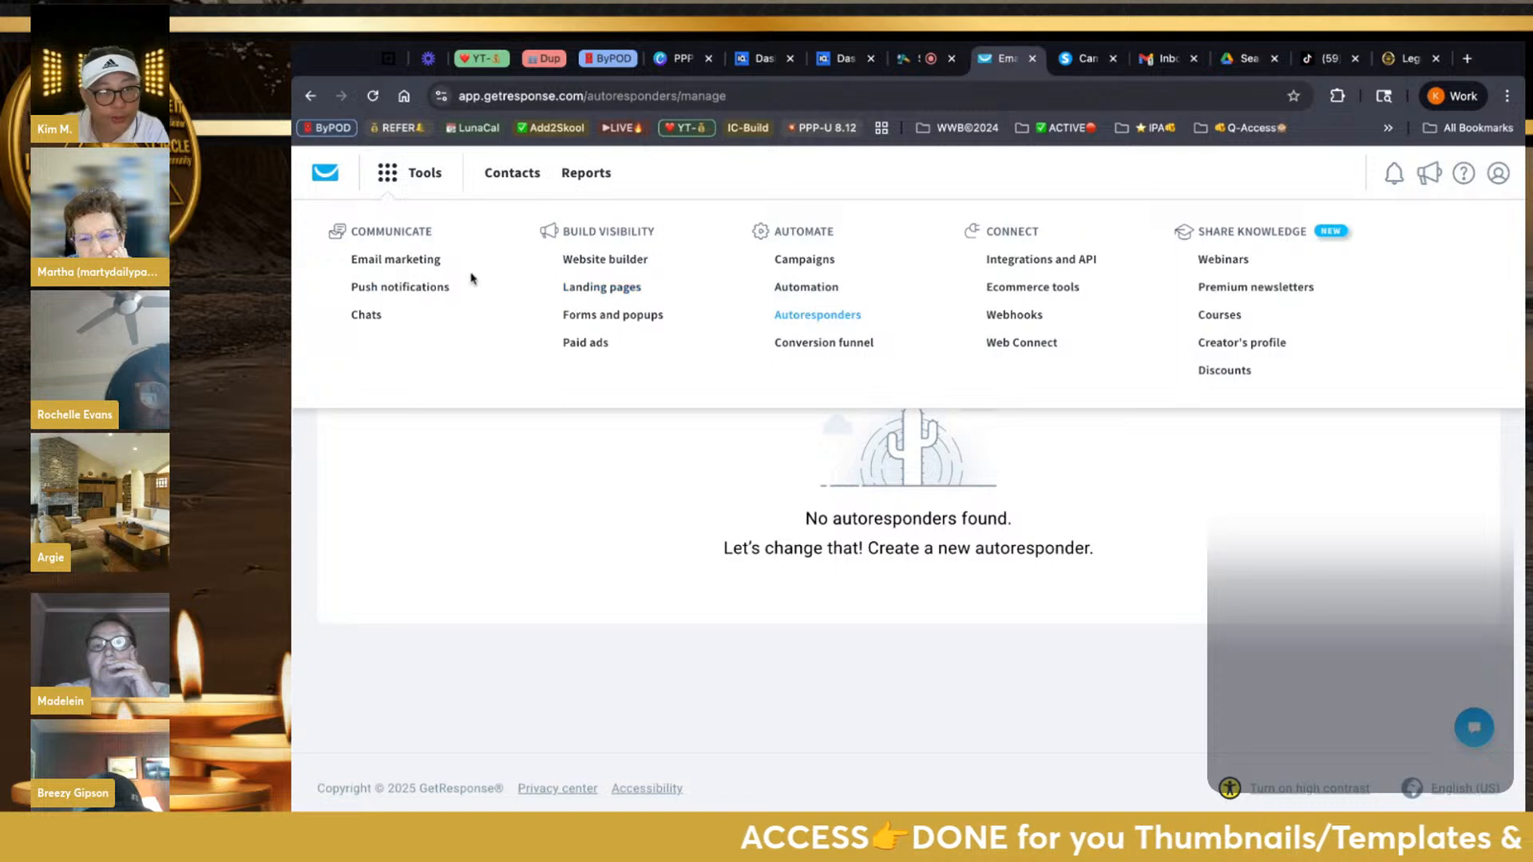
click(423, 261)
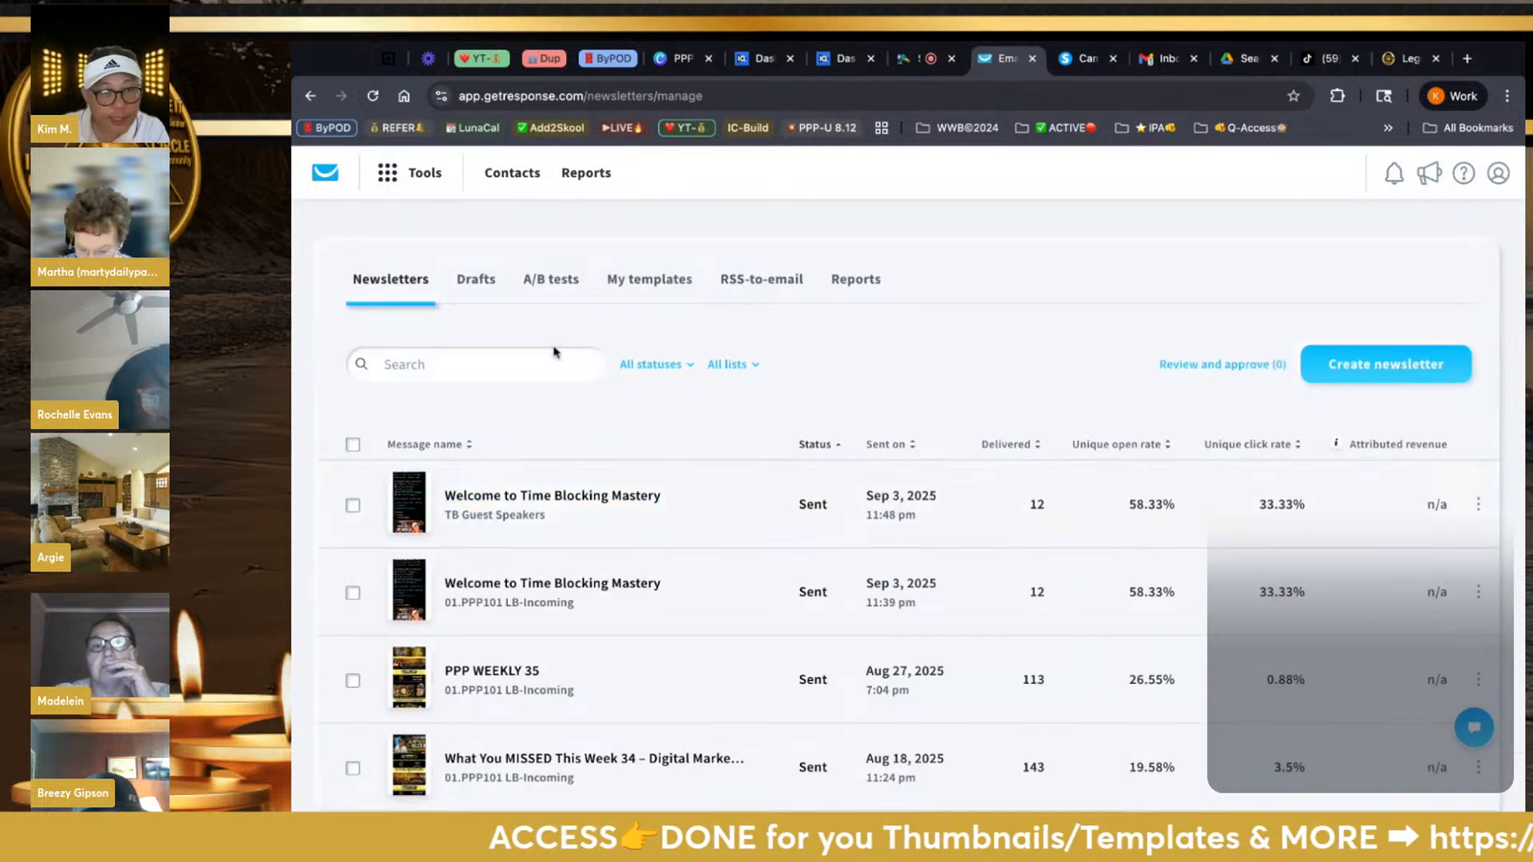
click(472, 279)
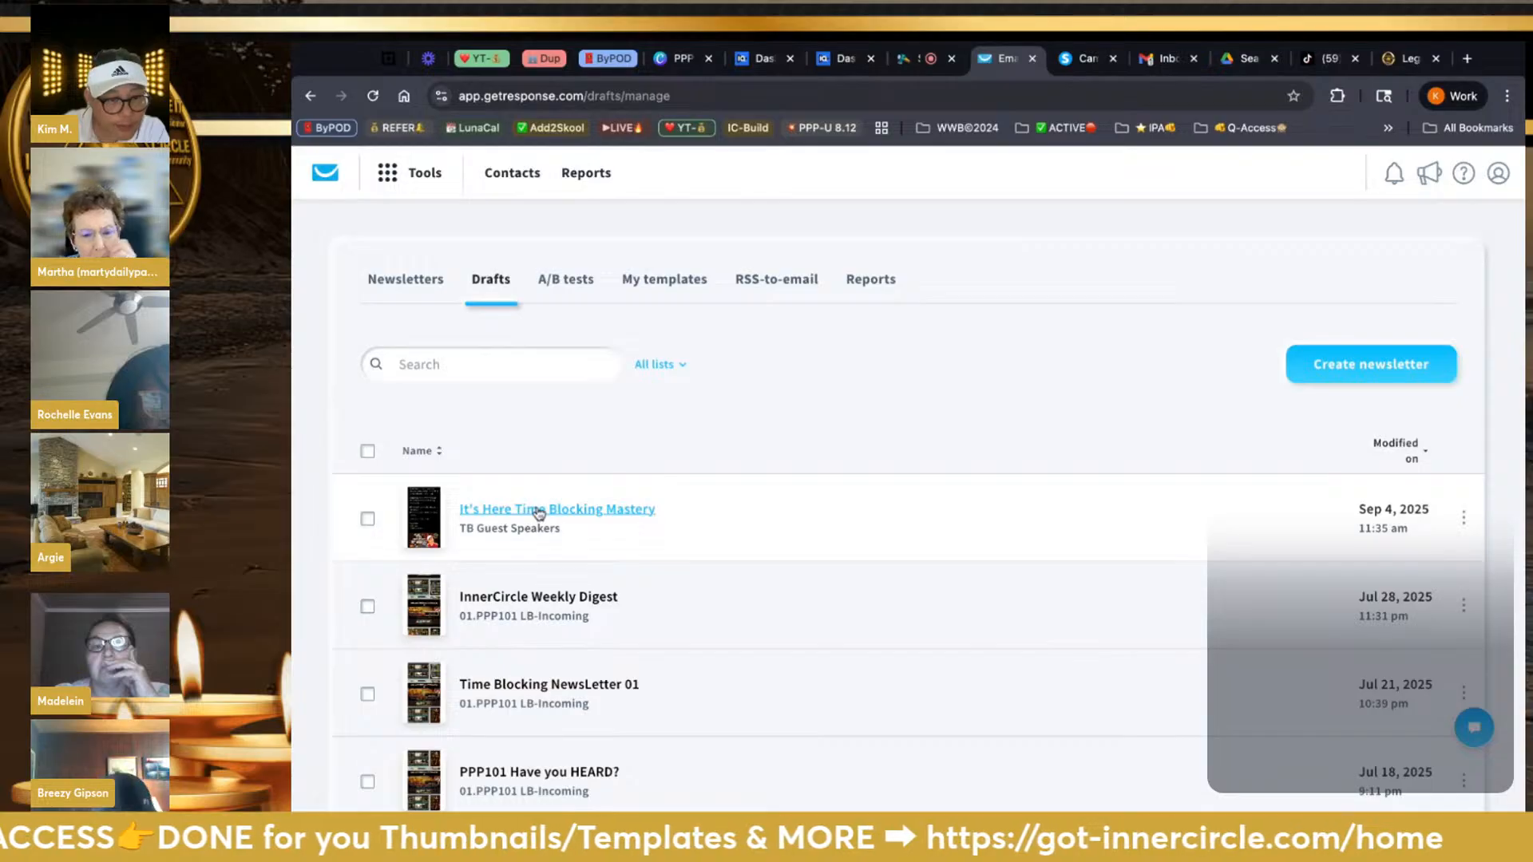
Look over the newsletter drafts, then go to Tools > Autoresponders
scroll(538, 513, down, 3)
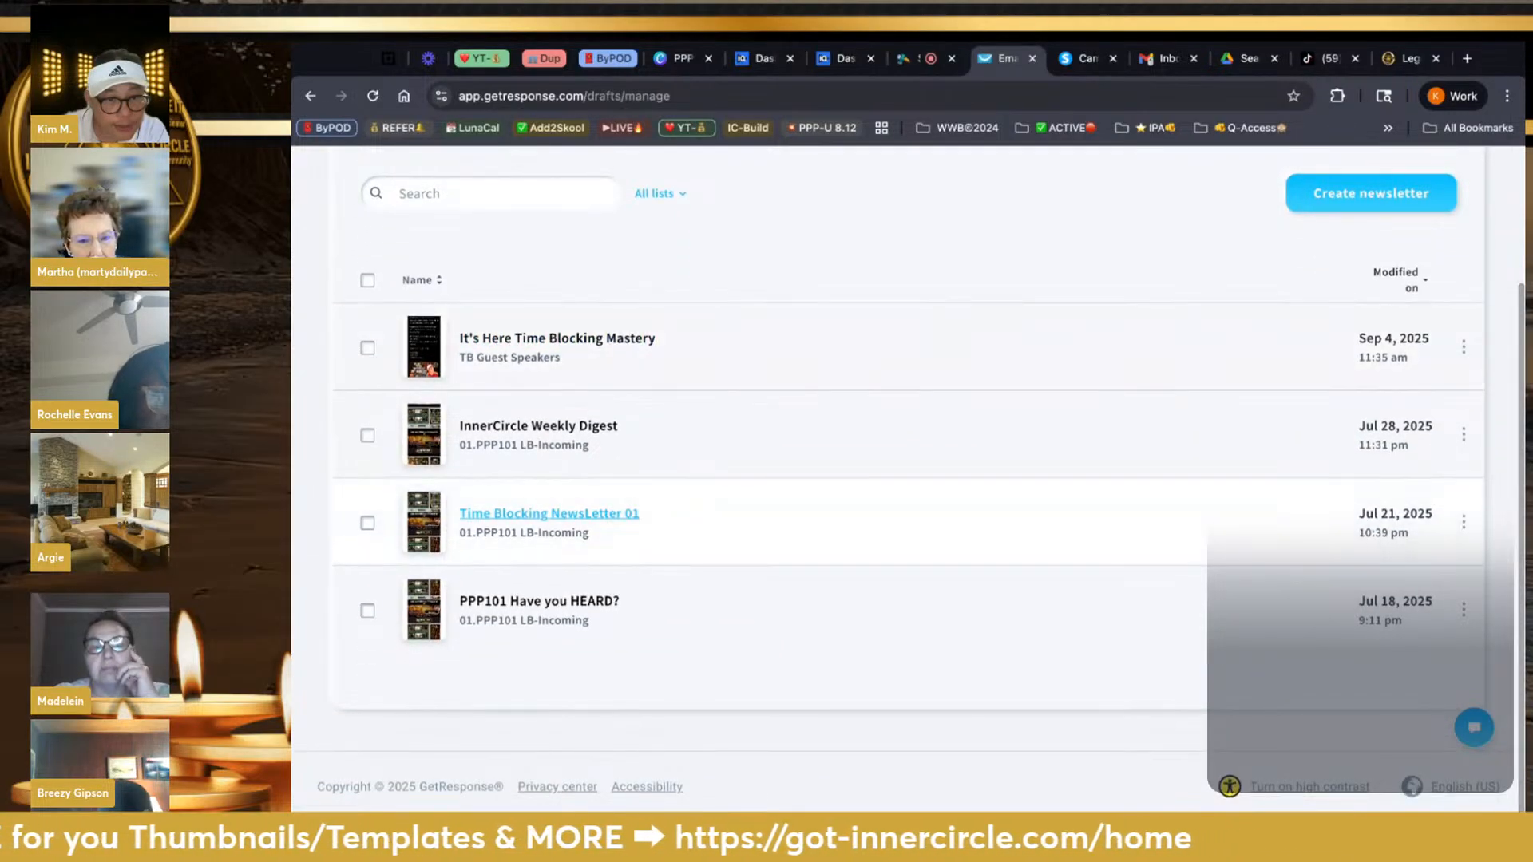
scroll(539, 513, up, 2)
scroll(549, 622, up, 1)
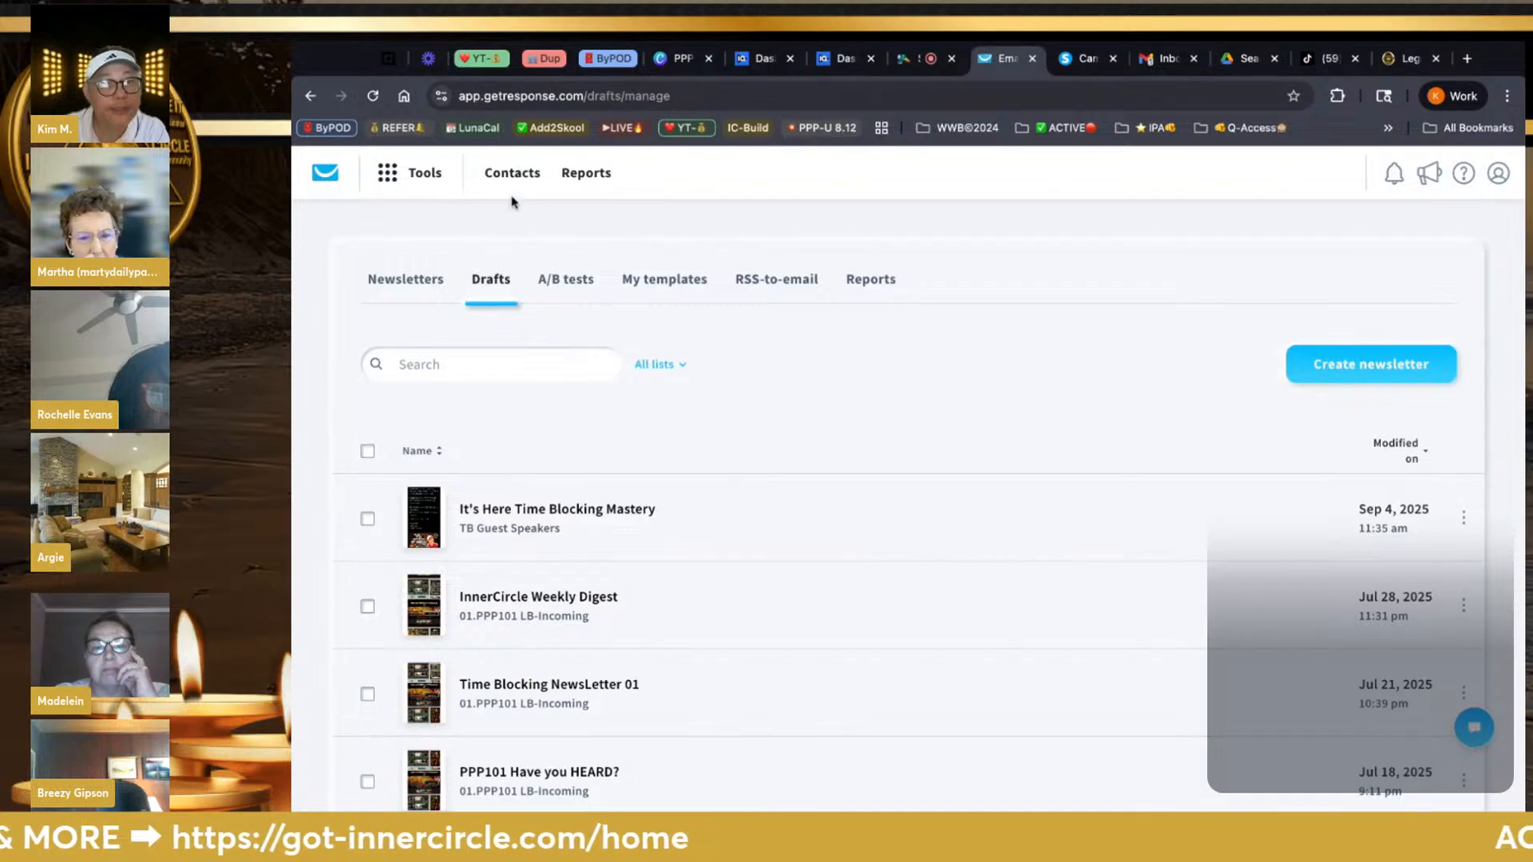
click(415, 173)
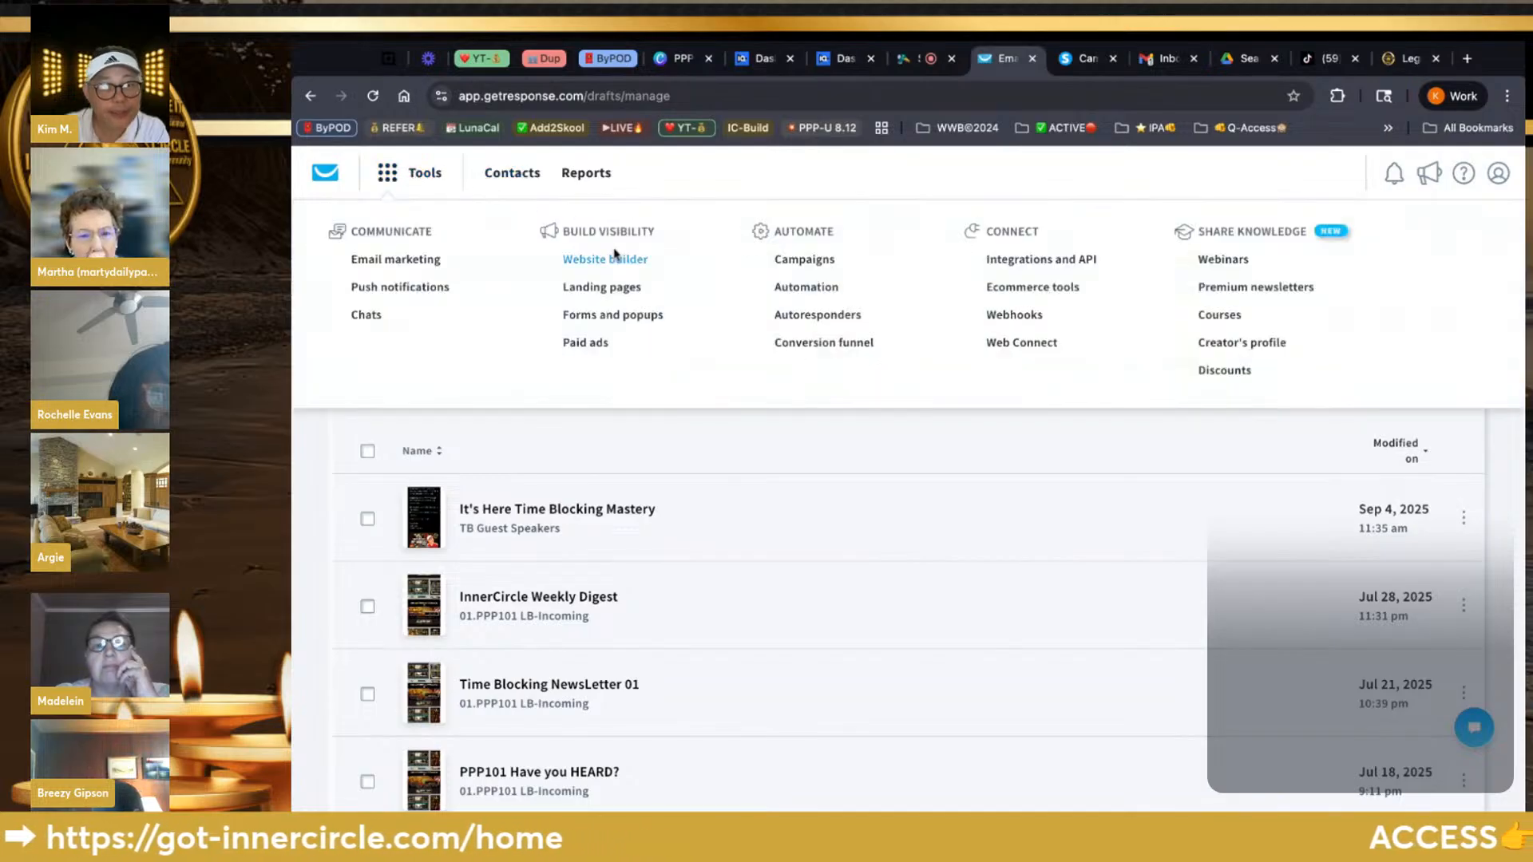
click(813, 317)
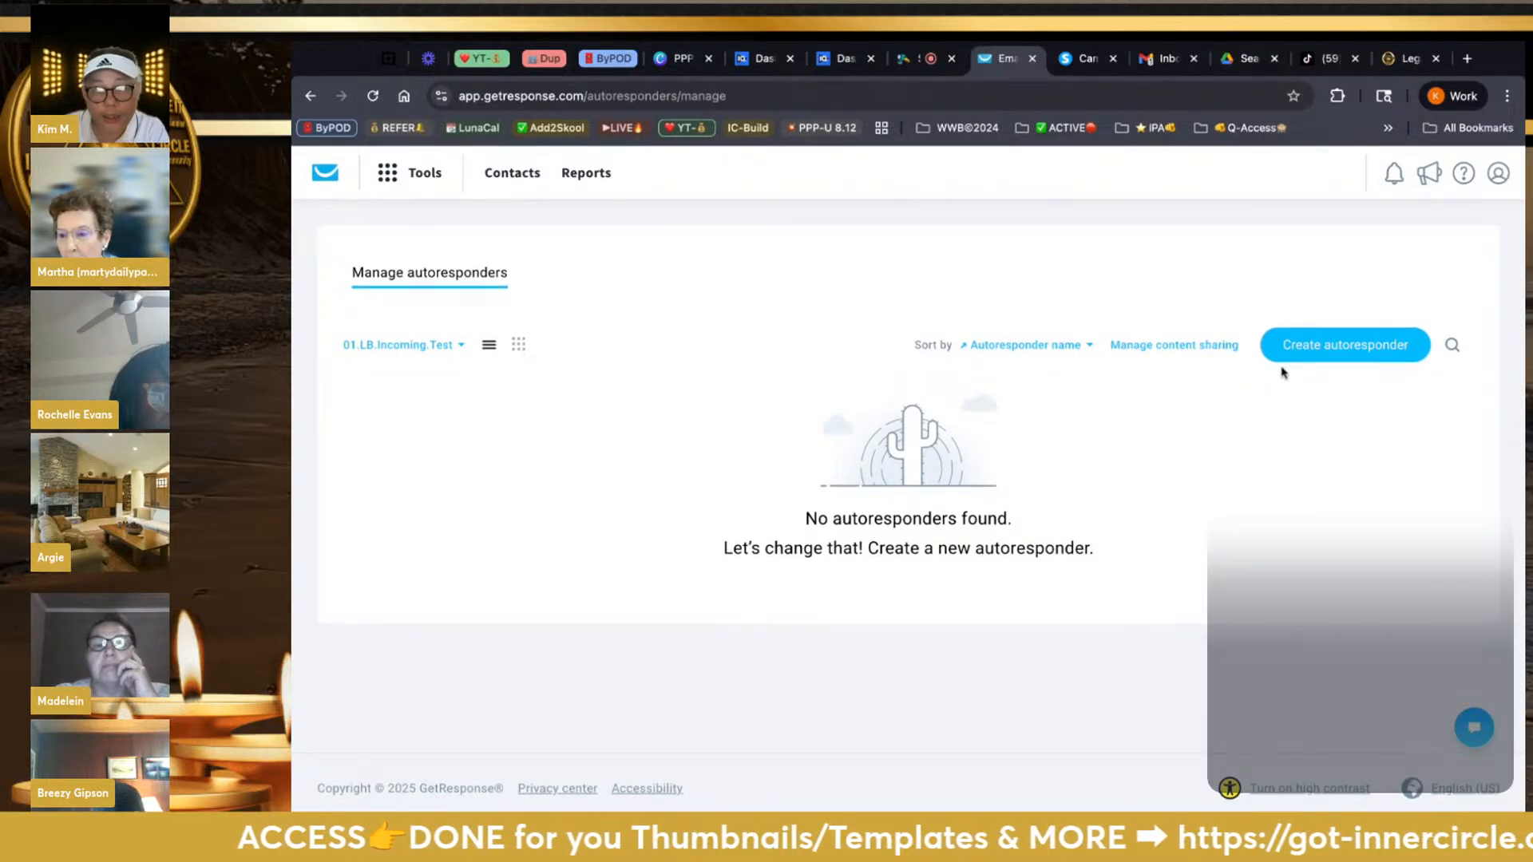
click(1352, 346)
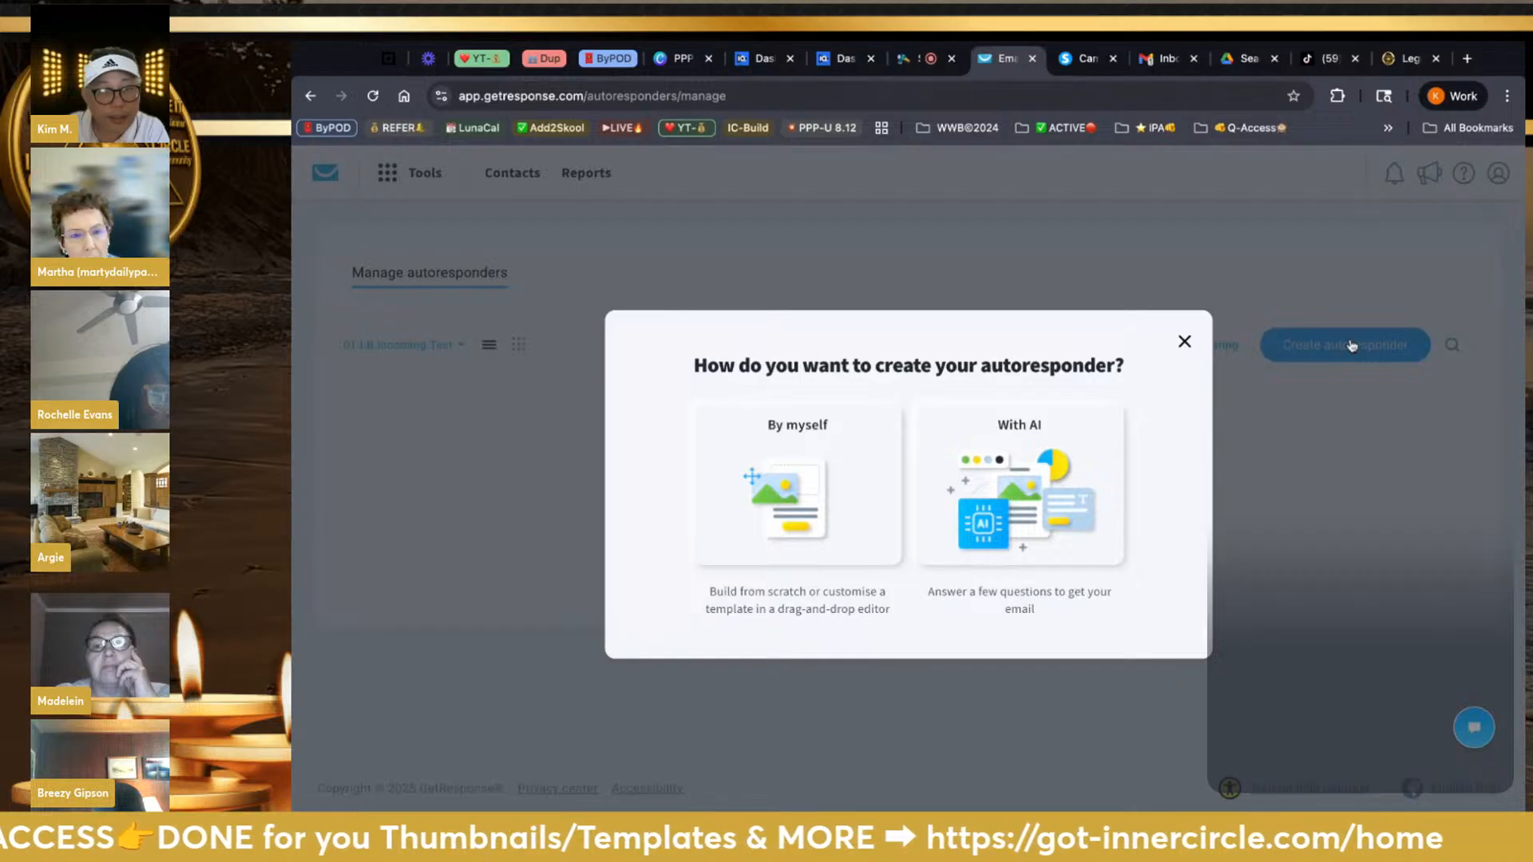
click(827, 471)
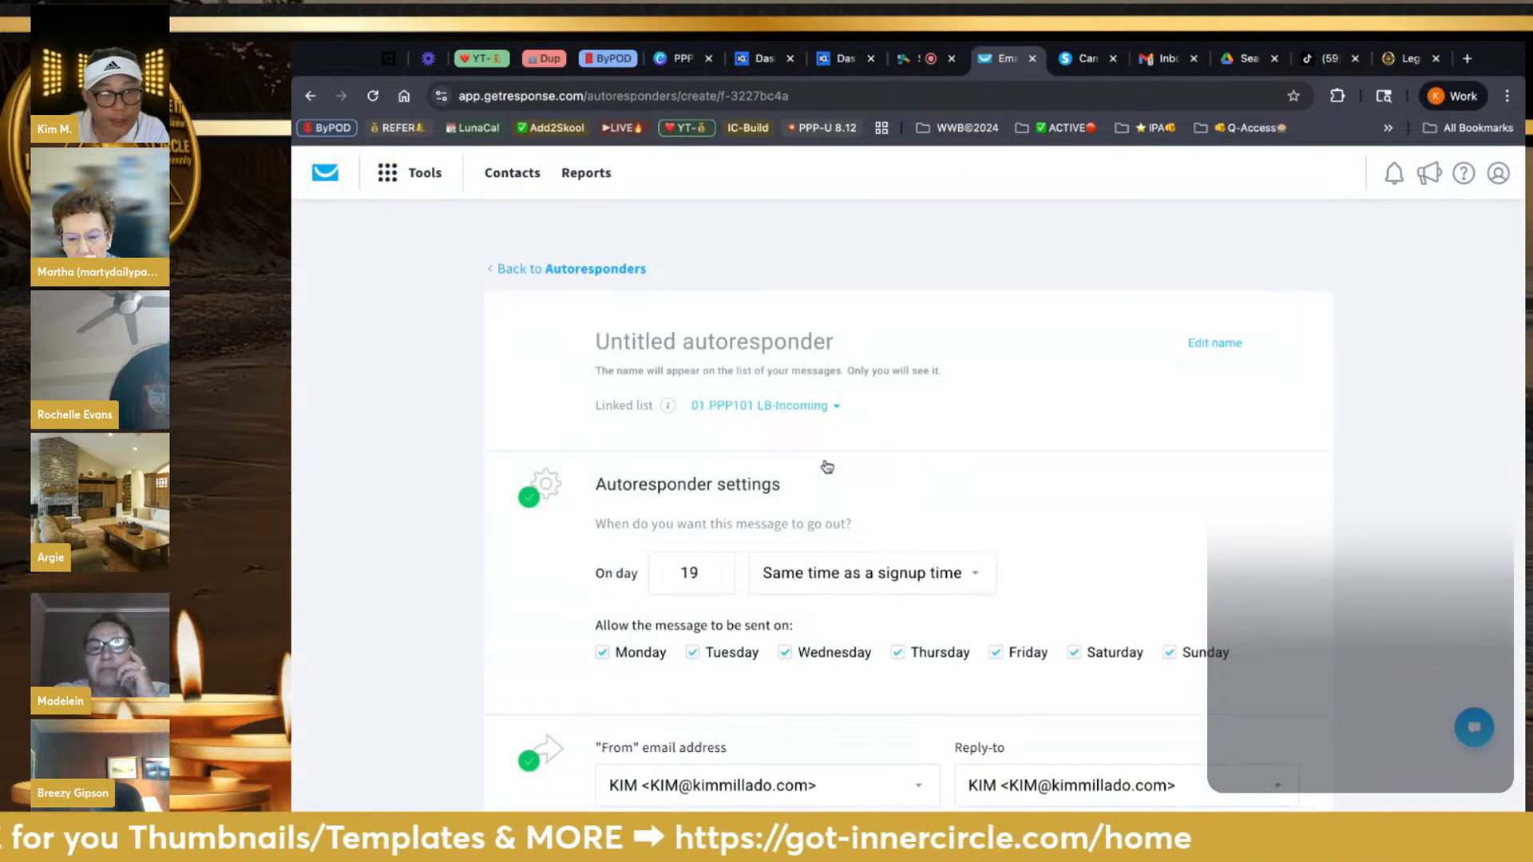
scroll(882, 456, down, 2)
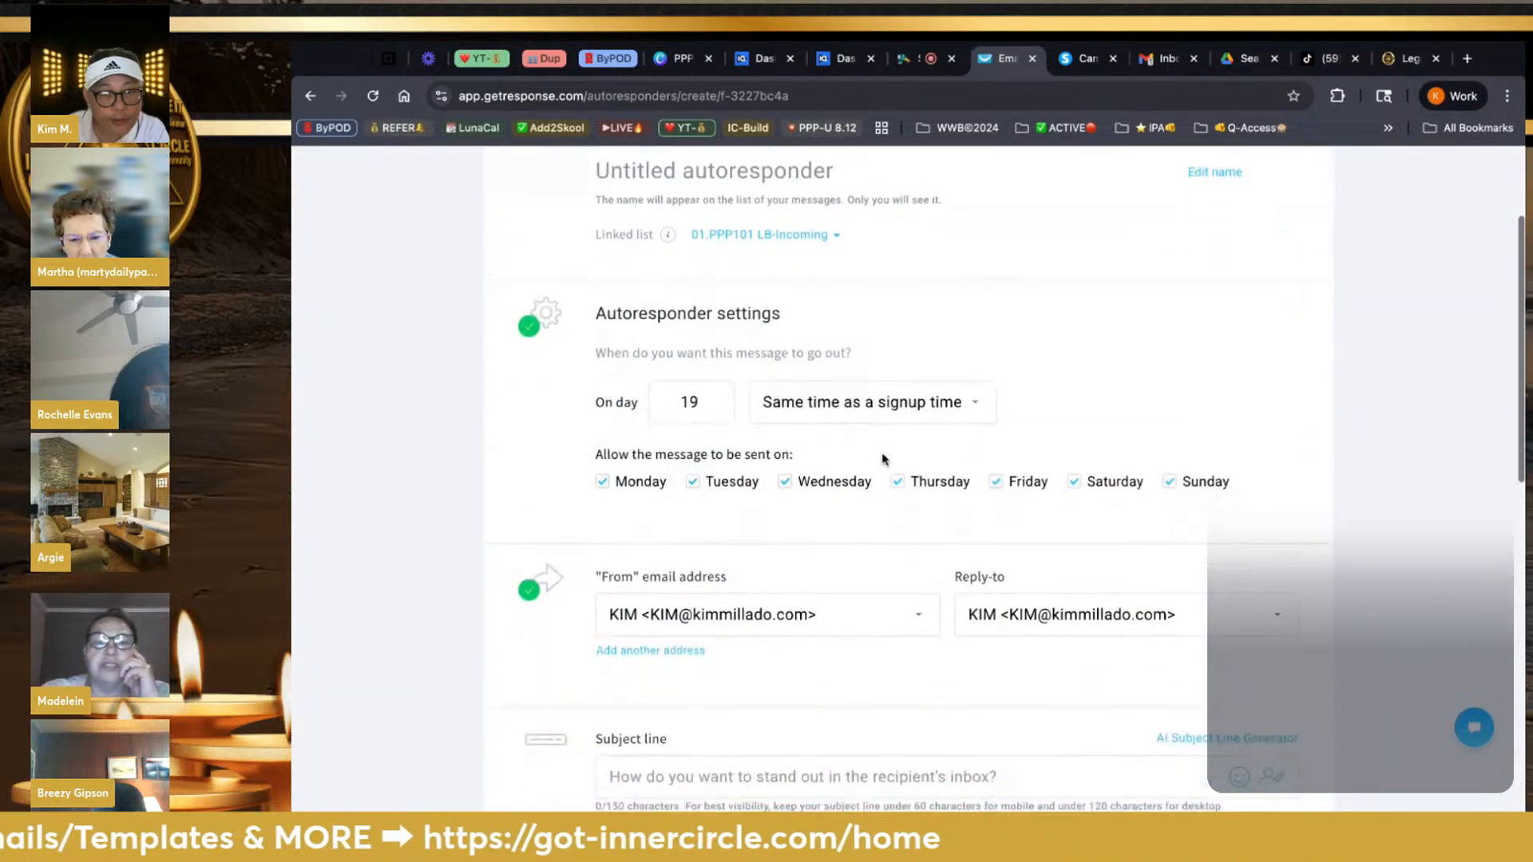
scroll(882, 459, down, 10)
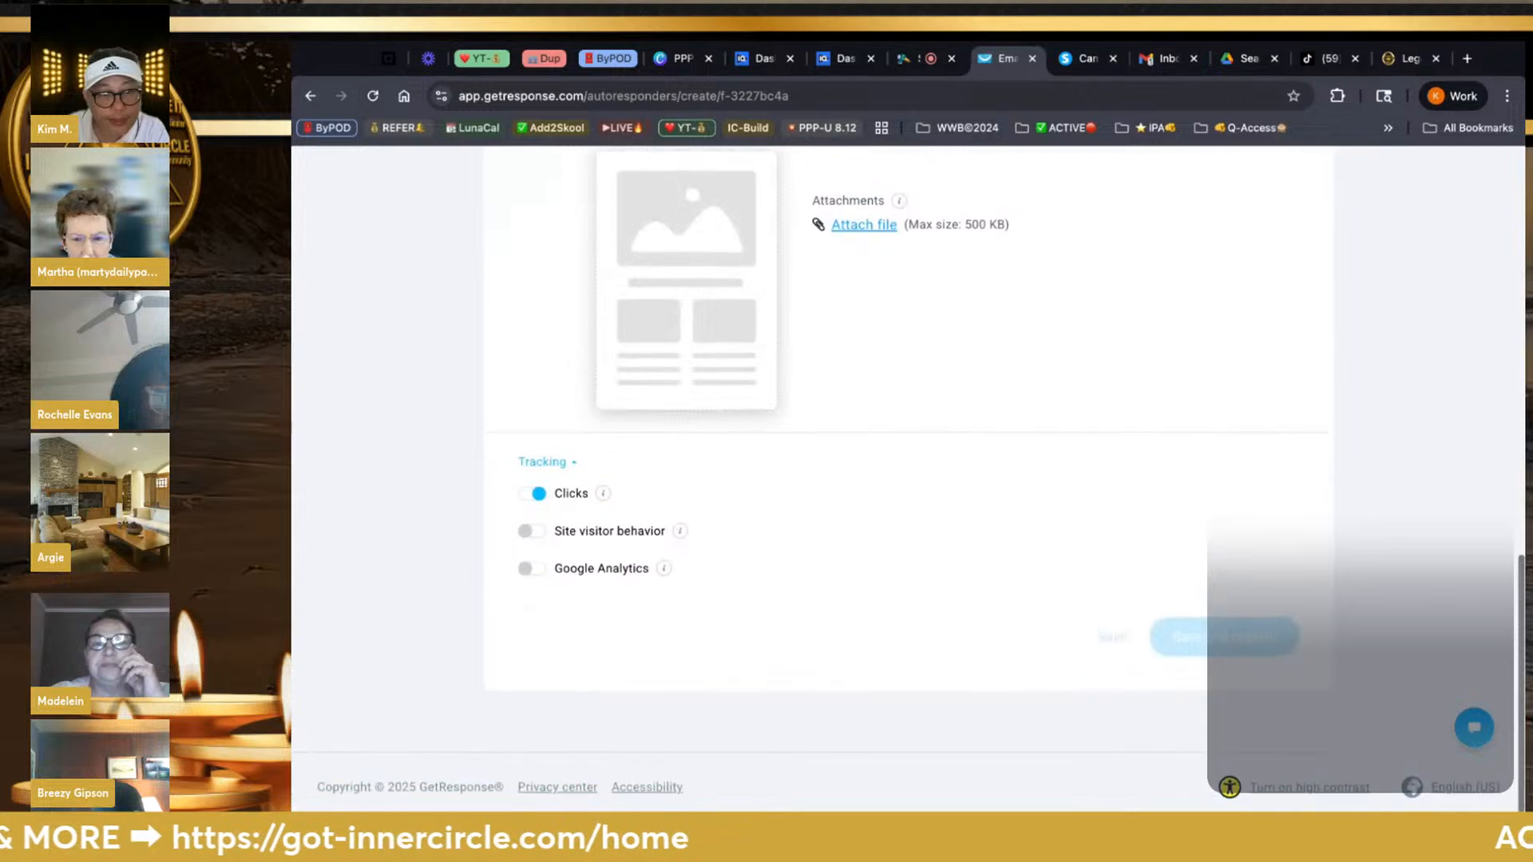
scroll(883, 459, up, 15)
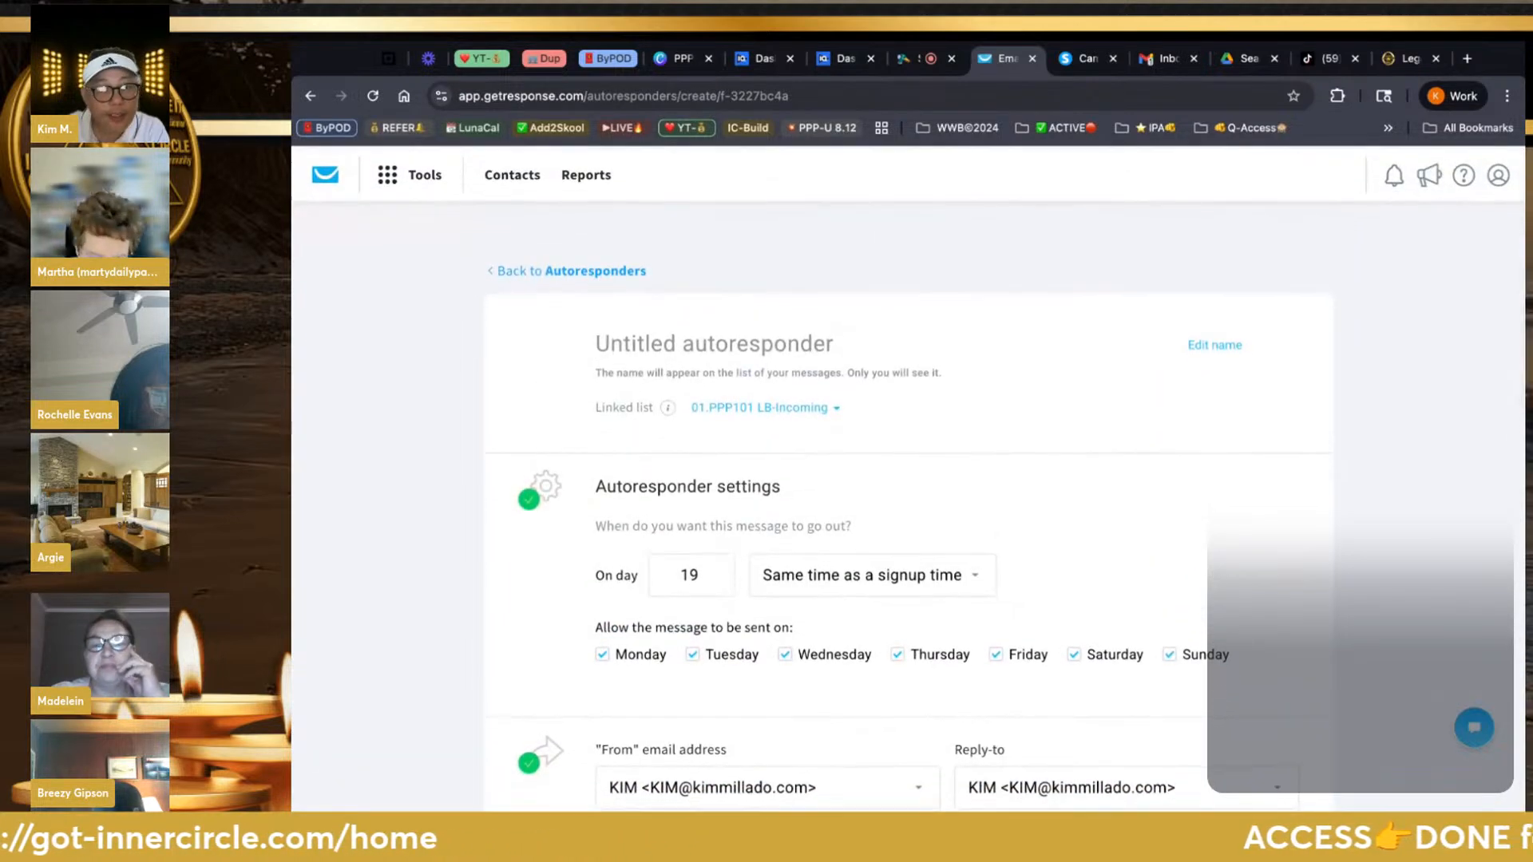
click(559, 271)
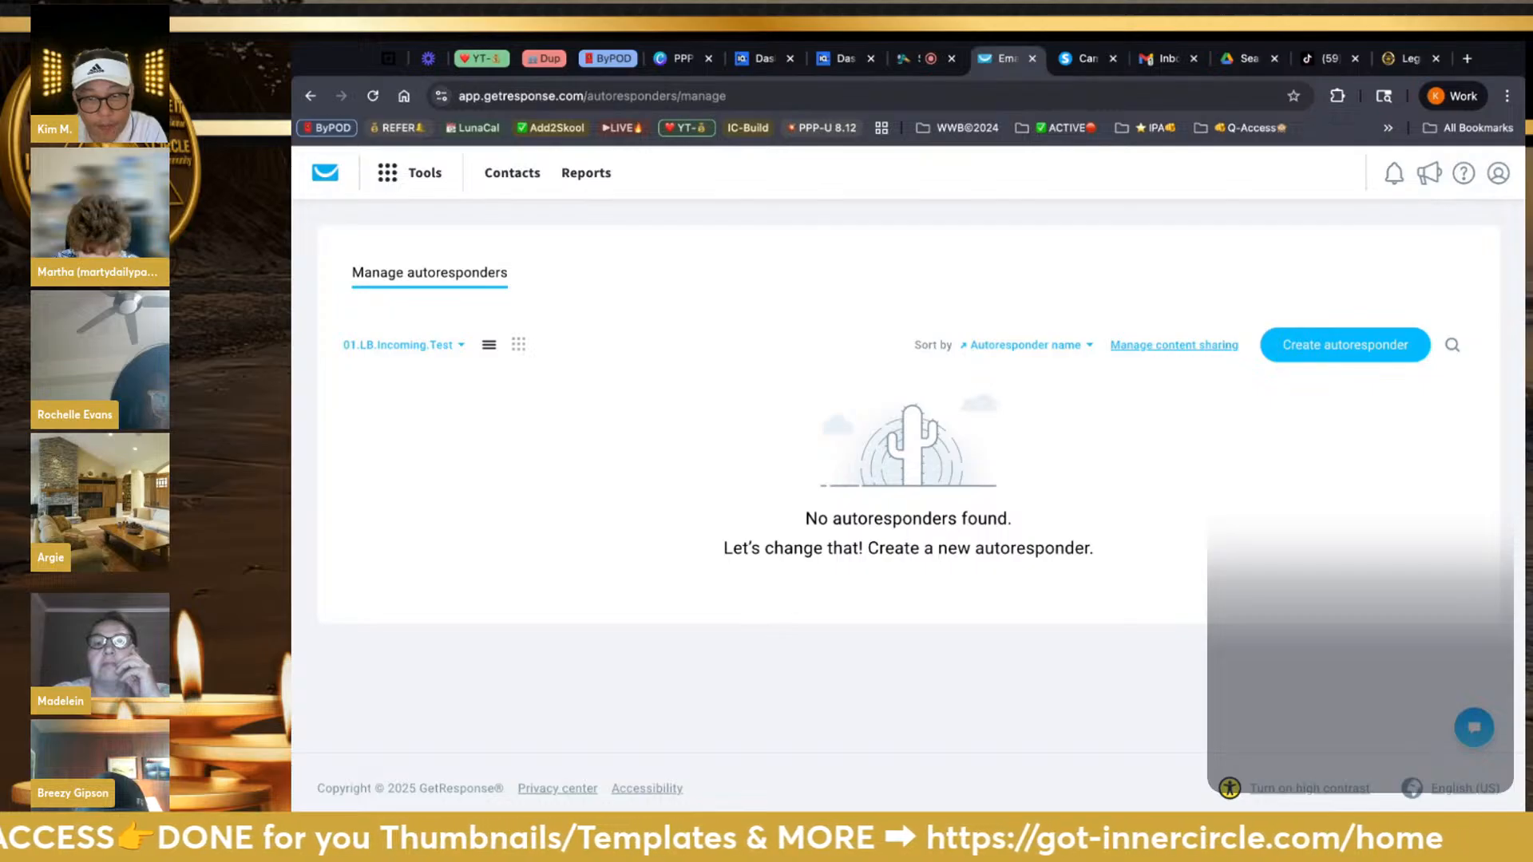
click(1173, 345)
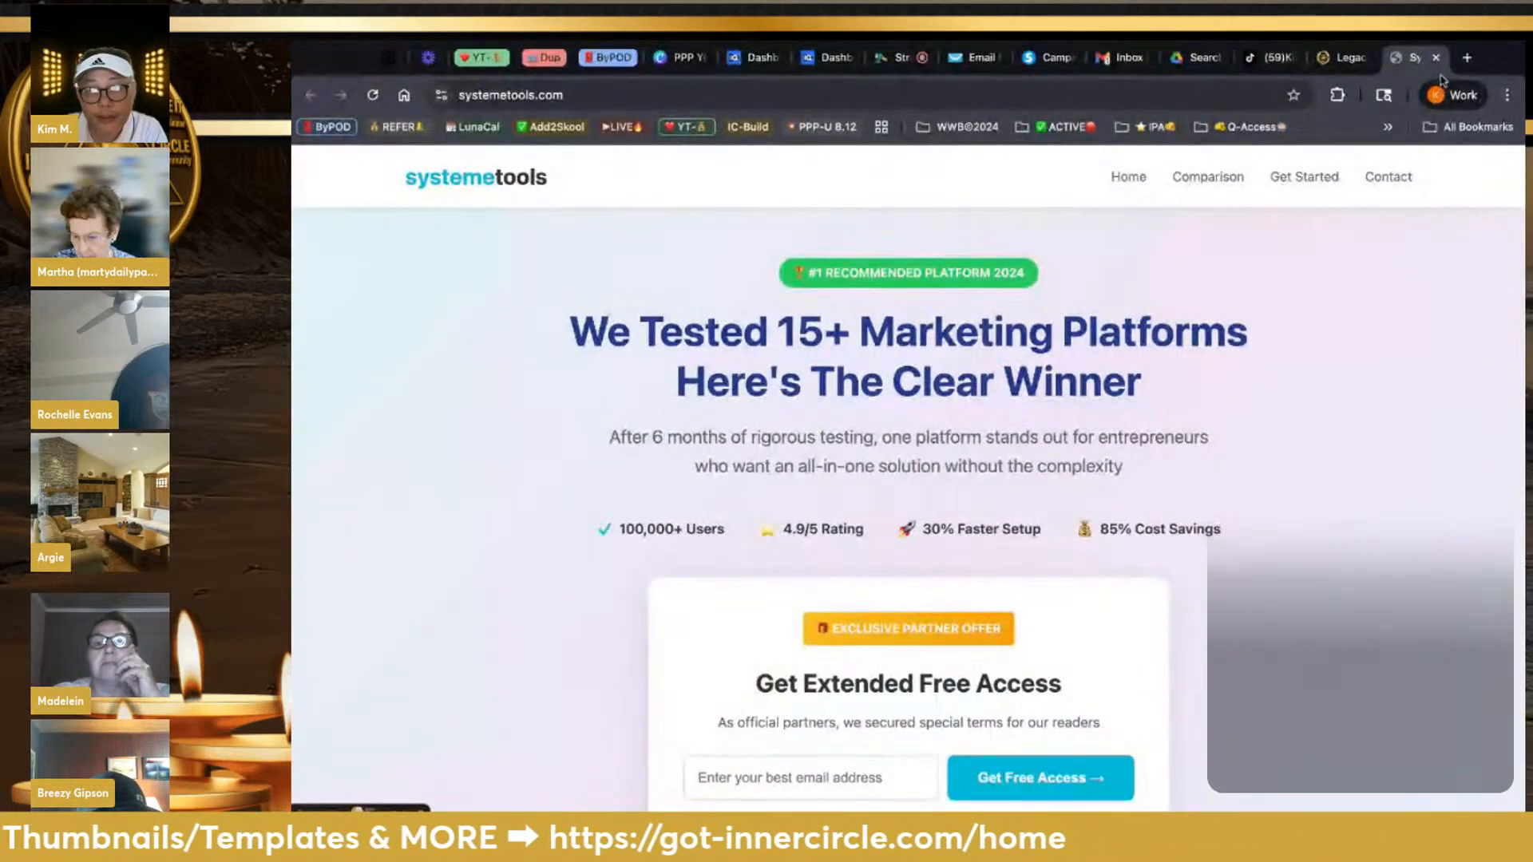
Close the stray systemetools.com tab and view page 4 of the shared content sets
click(1435, 58)
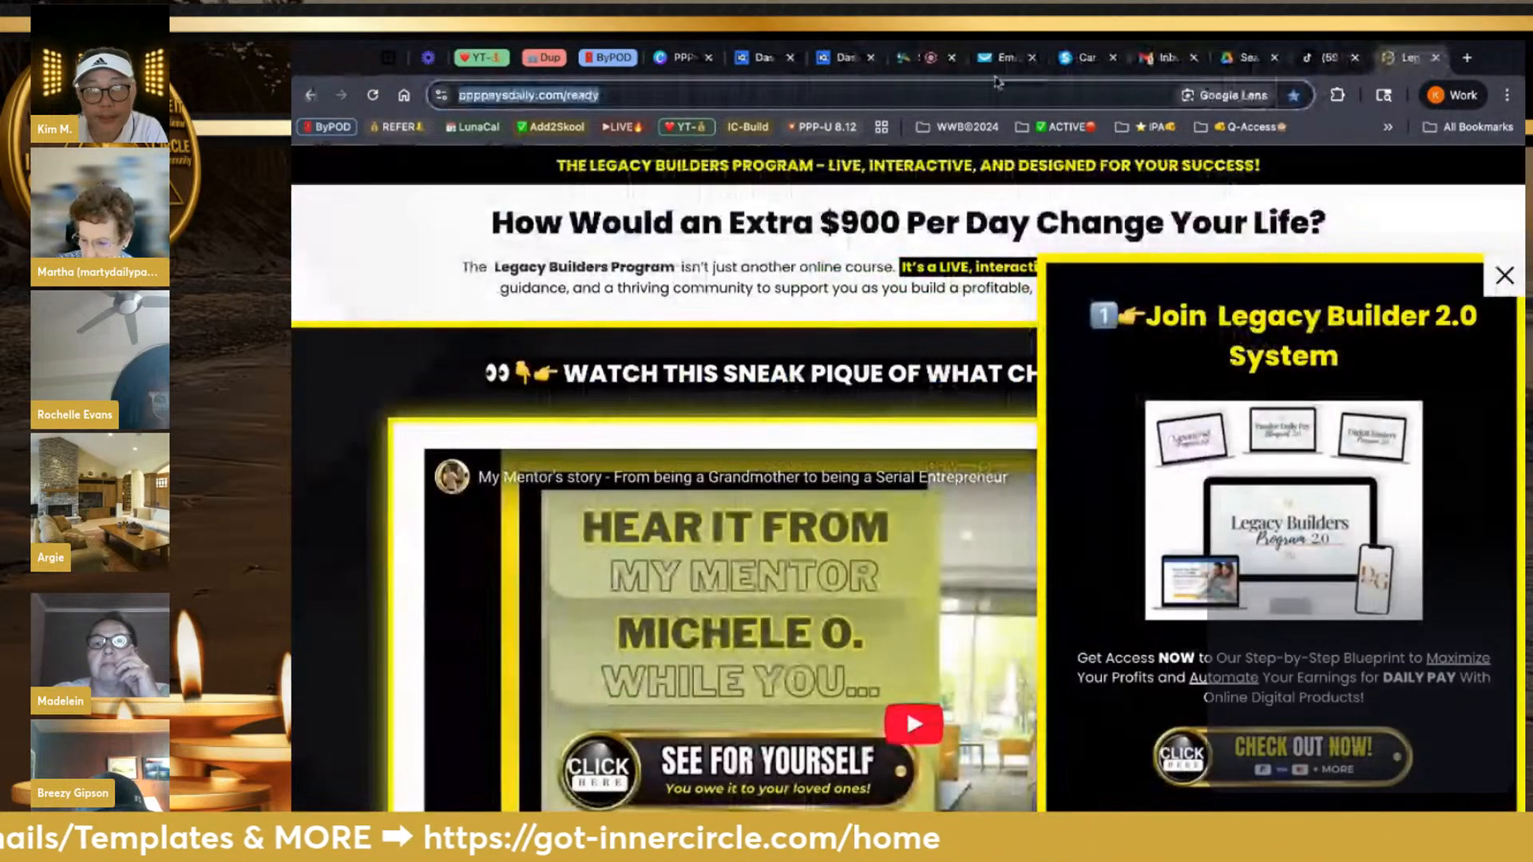
click(999, 58)
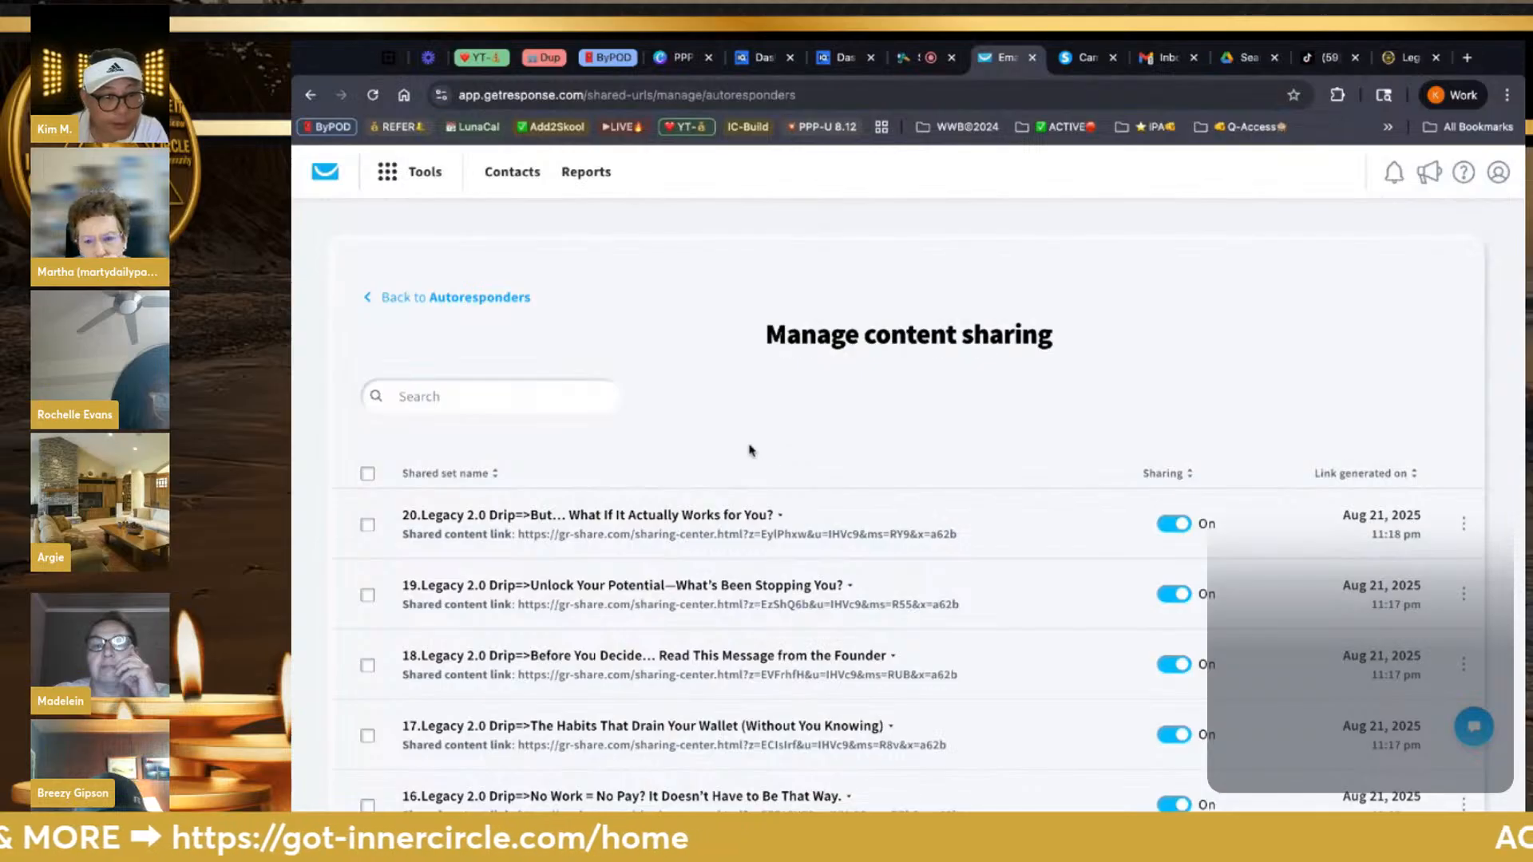
scroll(750, 451, down, 7)
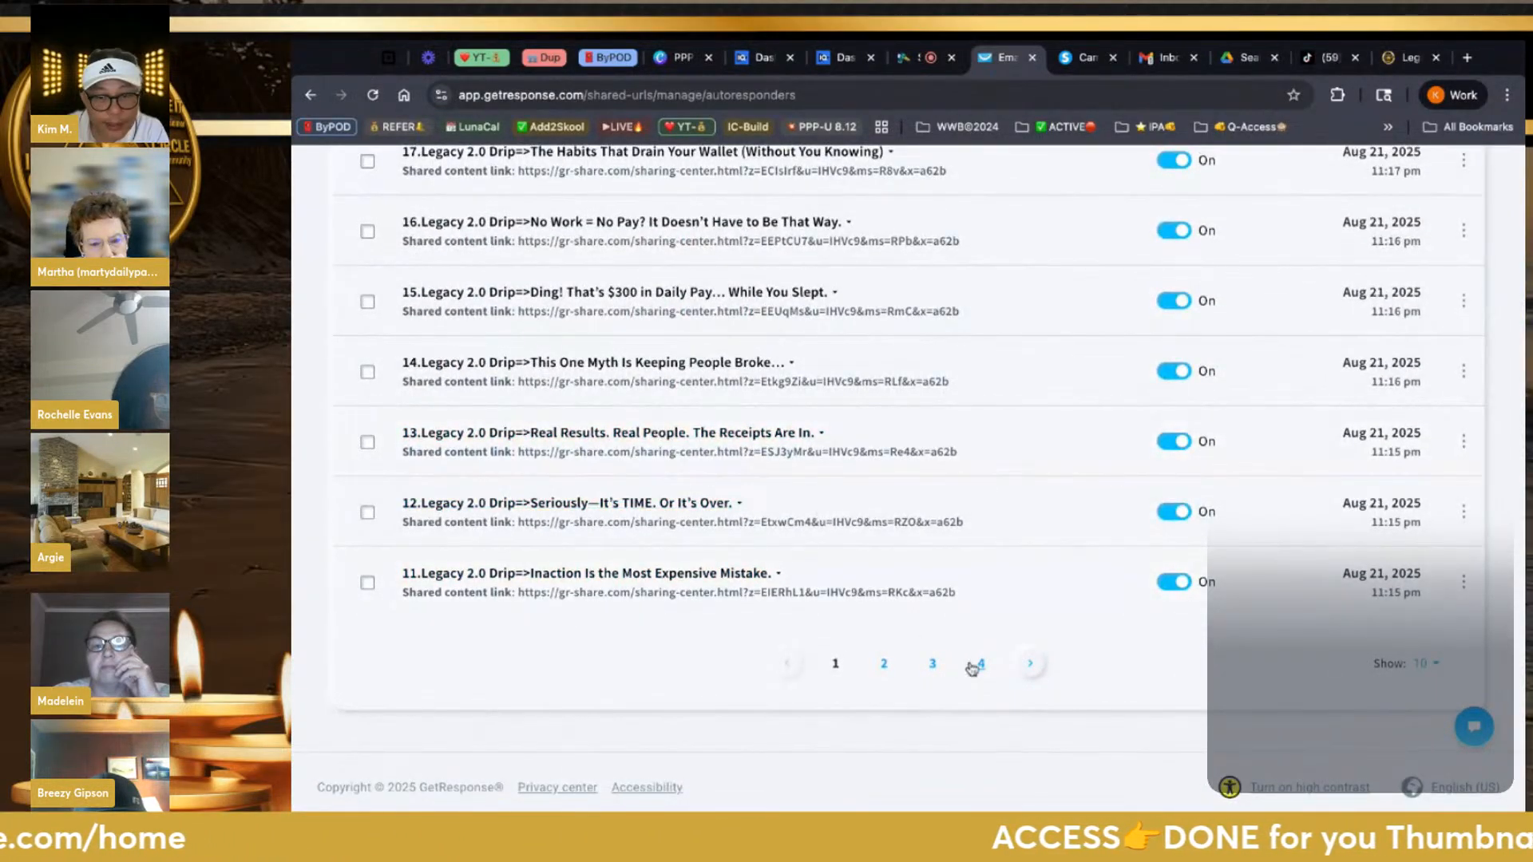
click(980, 664)
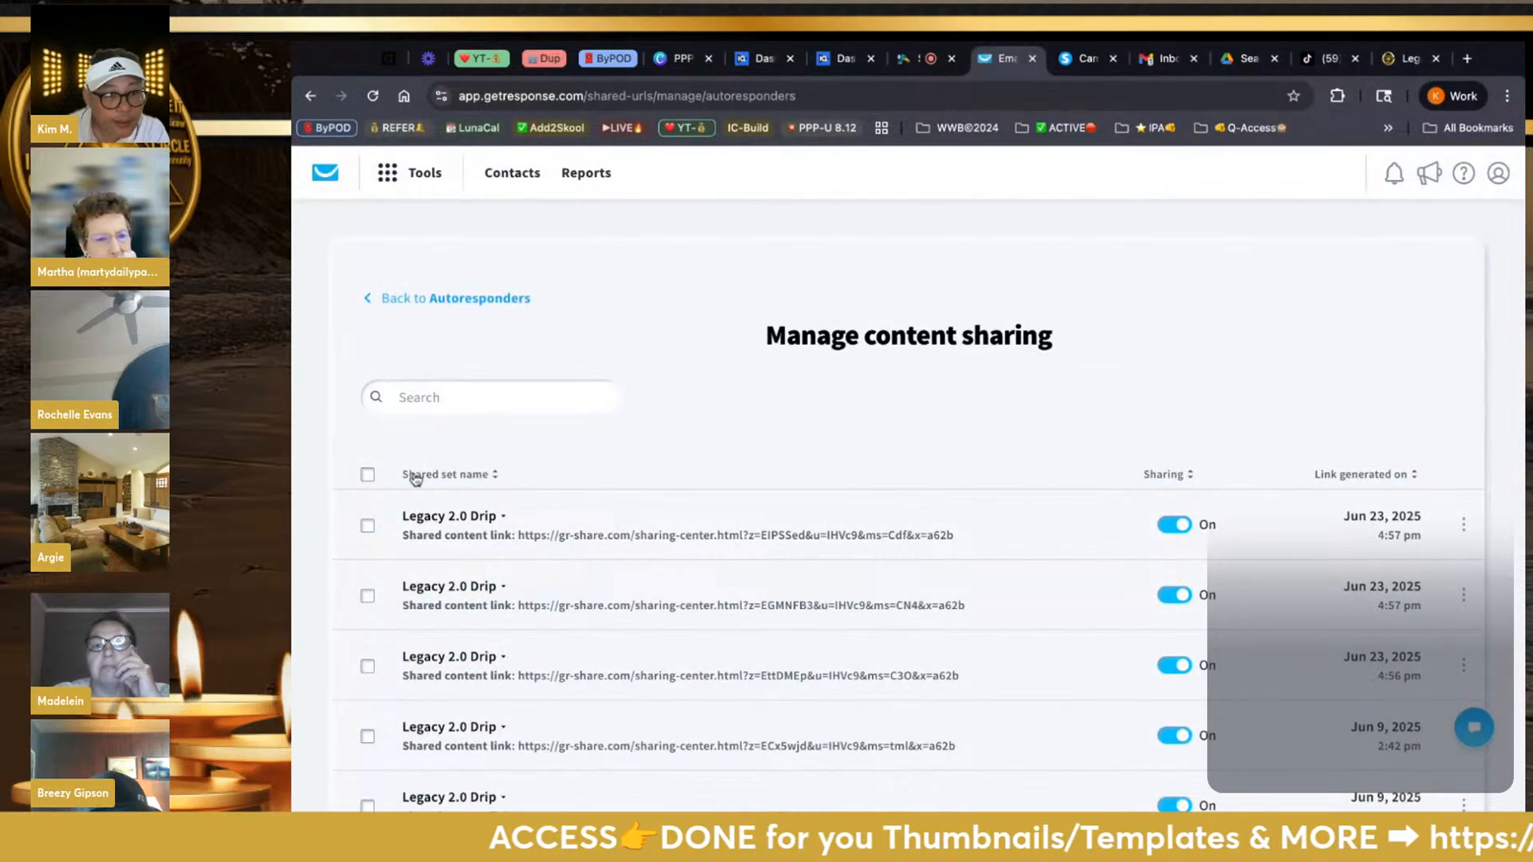
On Autoresponders, try the list filter and calendar view, return to list view, and open a new tab
click(369, 299)
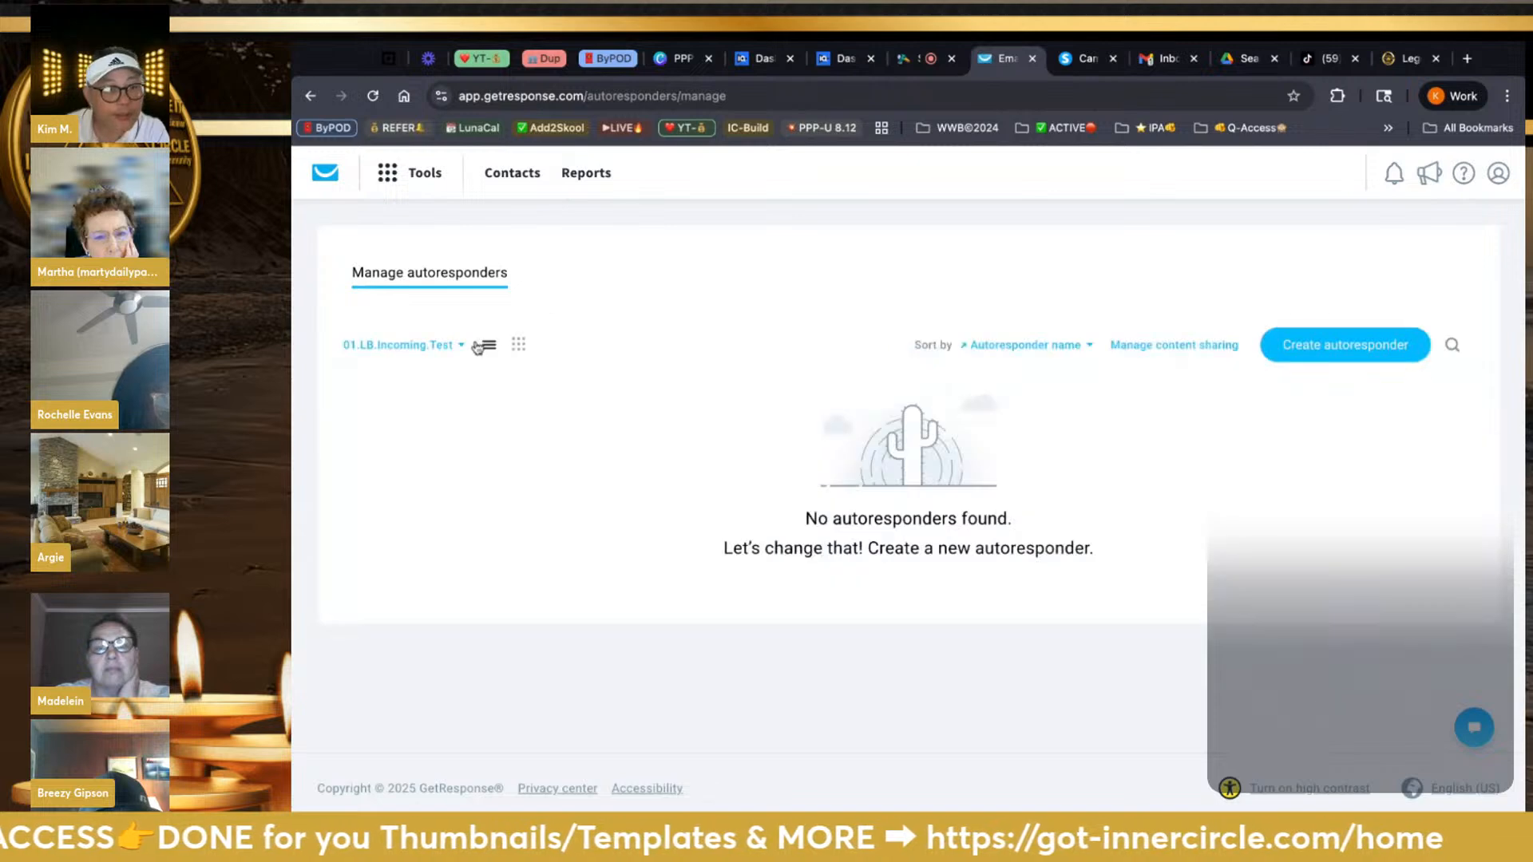
click(462, 346)
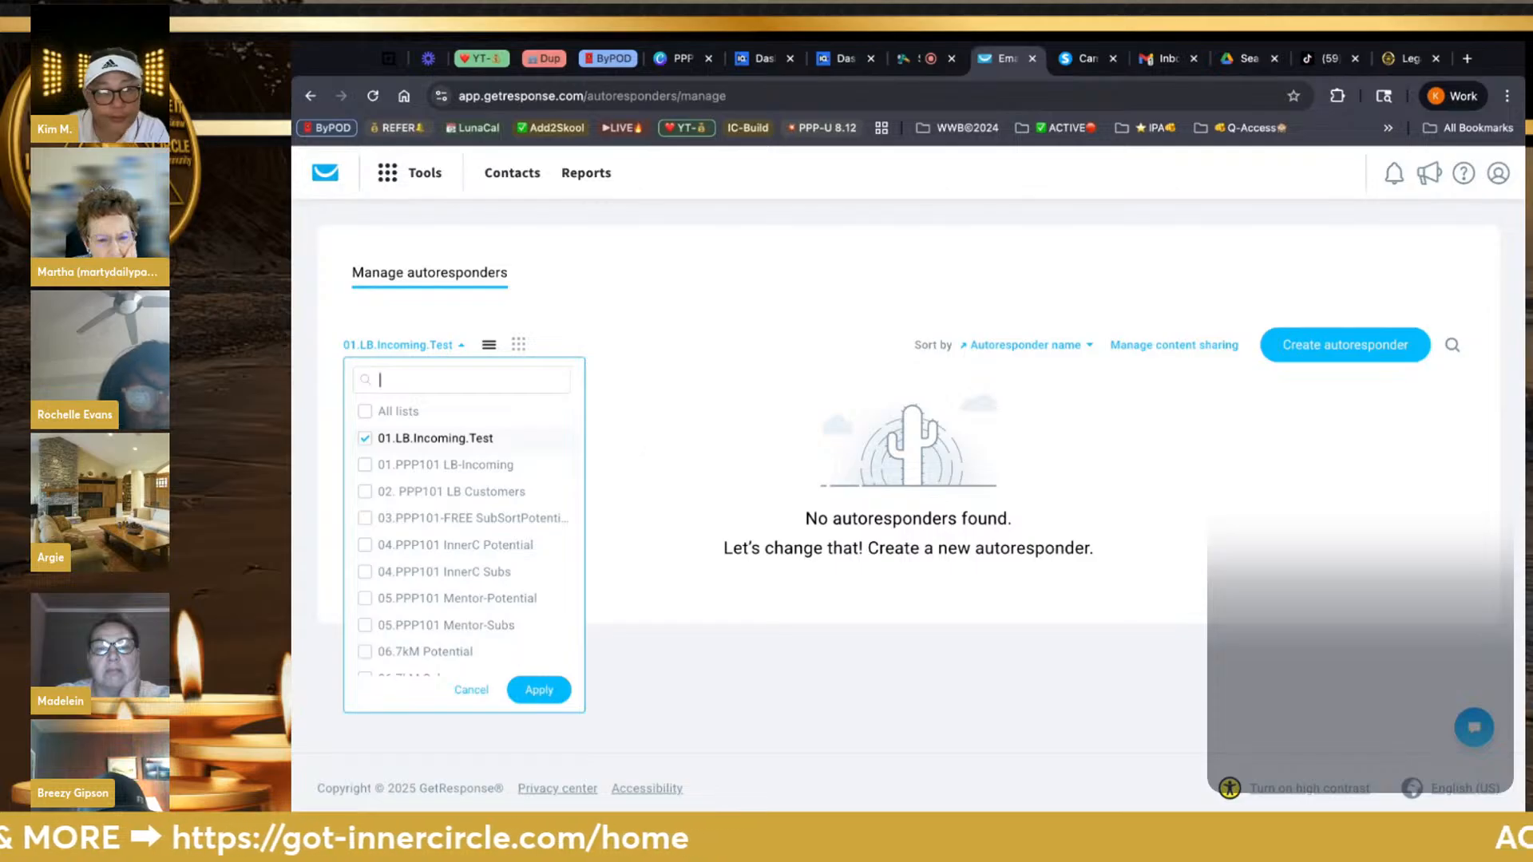
click(633, 360)
click(520, 347)
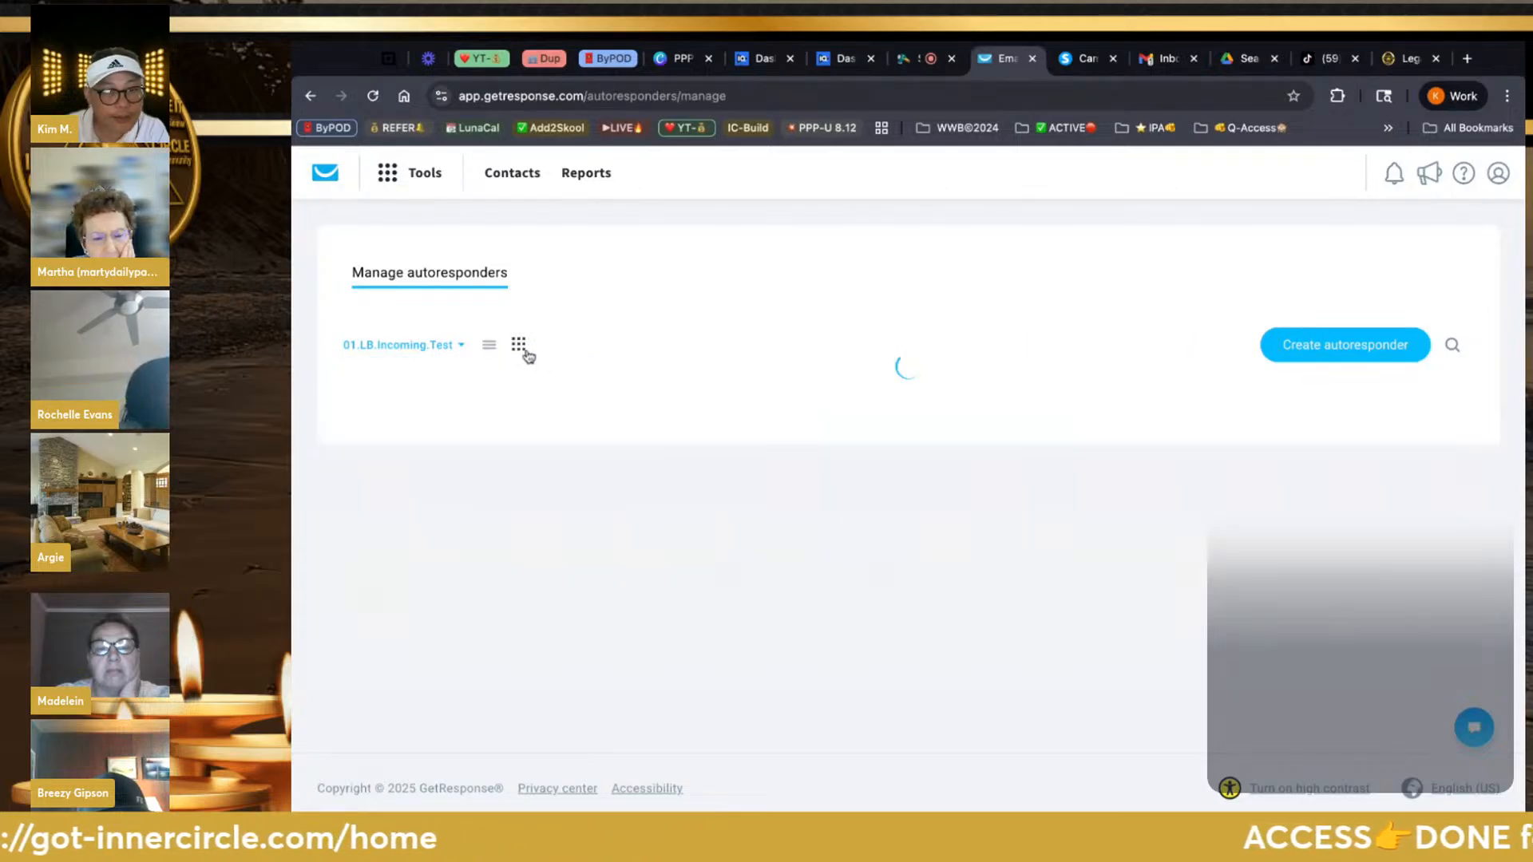
scroll(758, 565, down, 3)
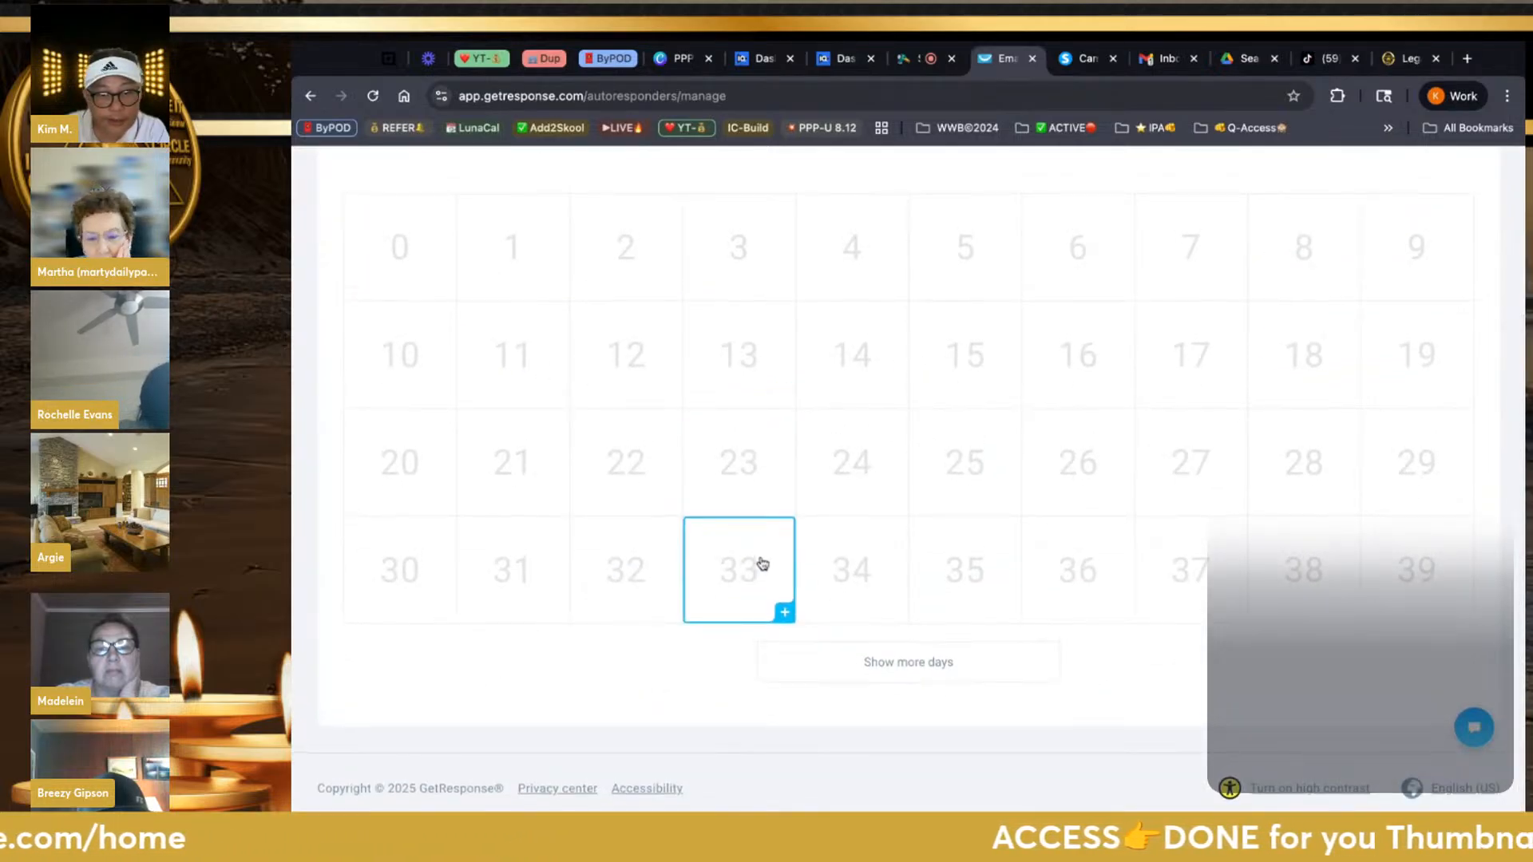
scroll(762, 563, up, 3)
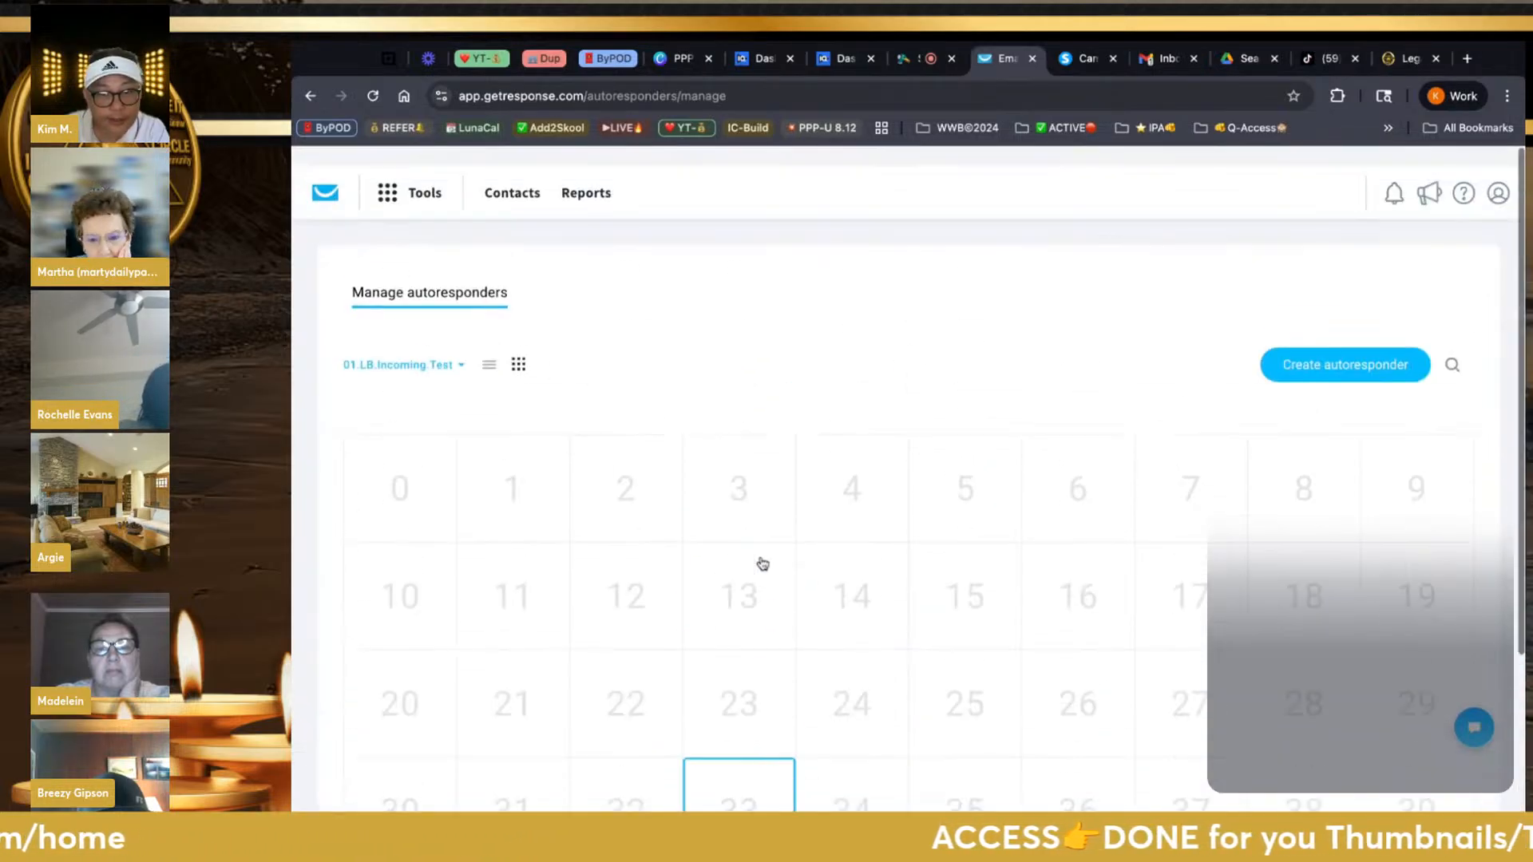
click(490, 348)
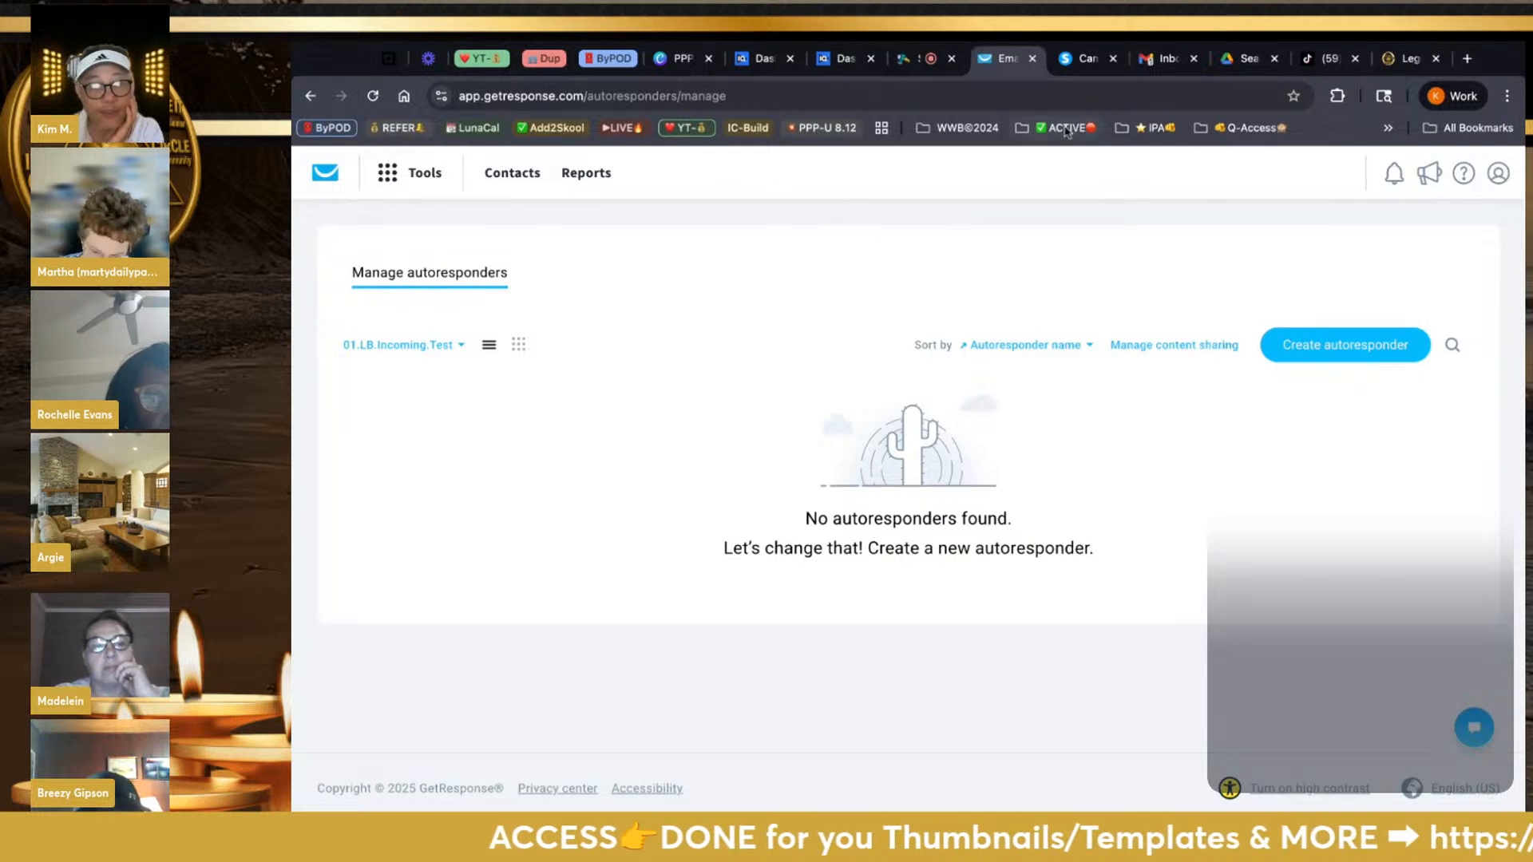
click(1463, 60)
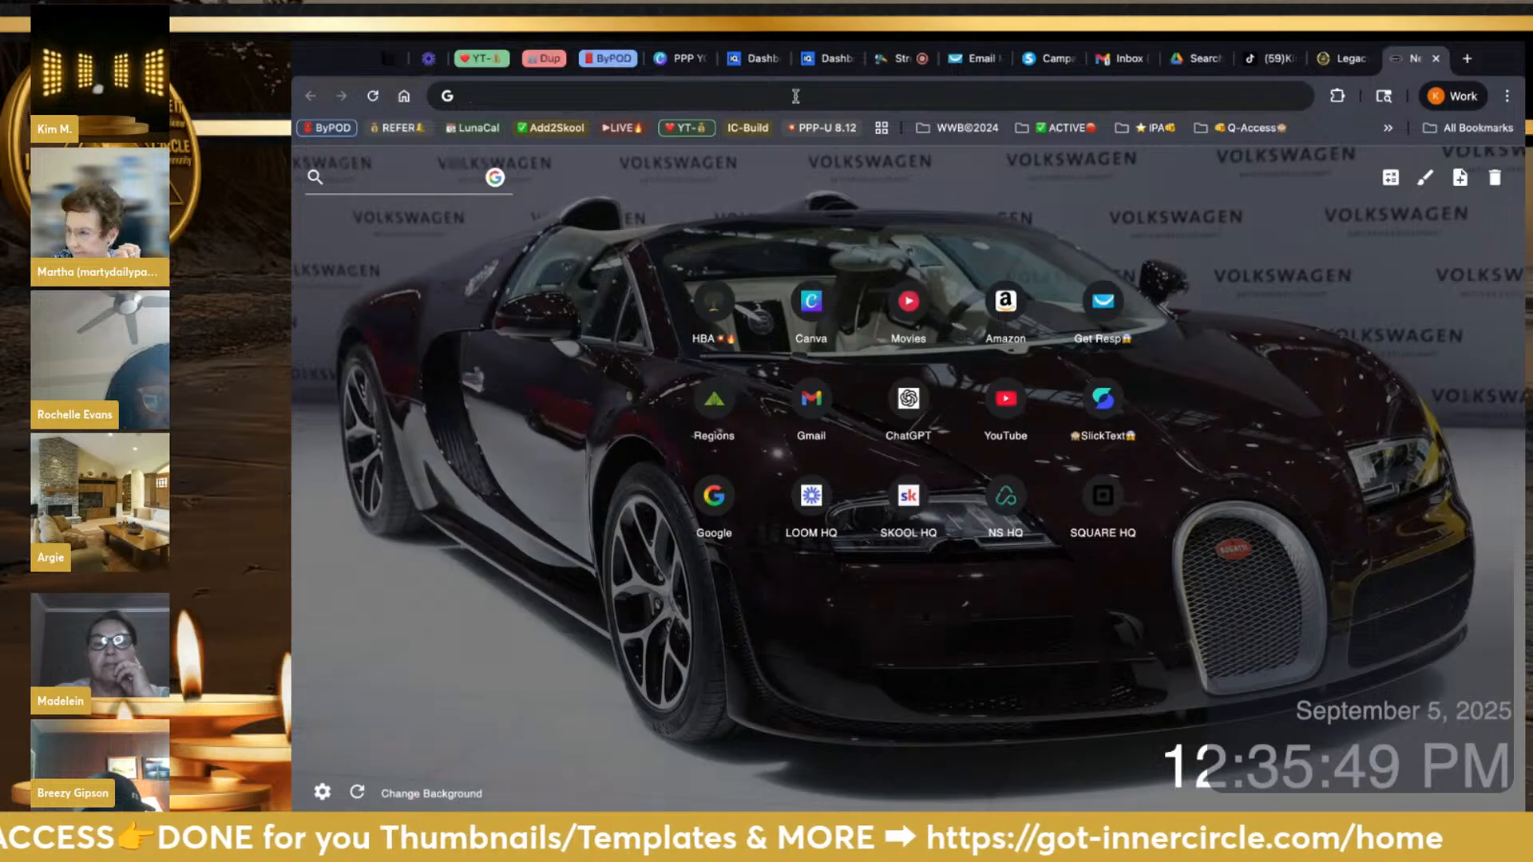
Load chatgpt.com, open the General info project, and send 'GET RESPONSE'
text(chatgpt.com)
key(Return)
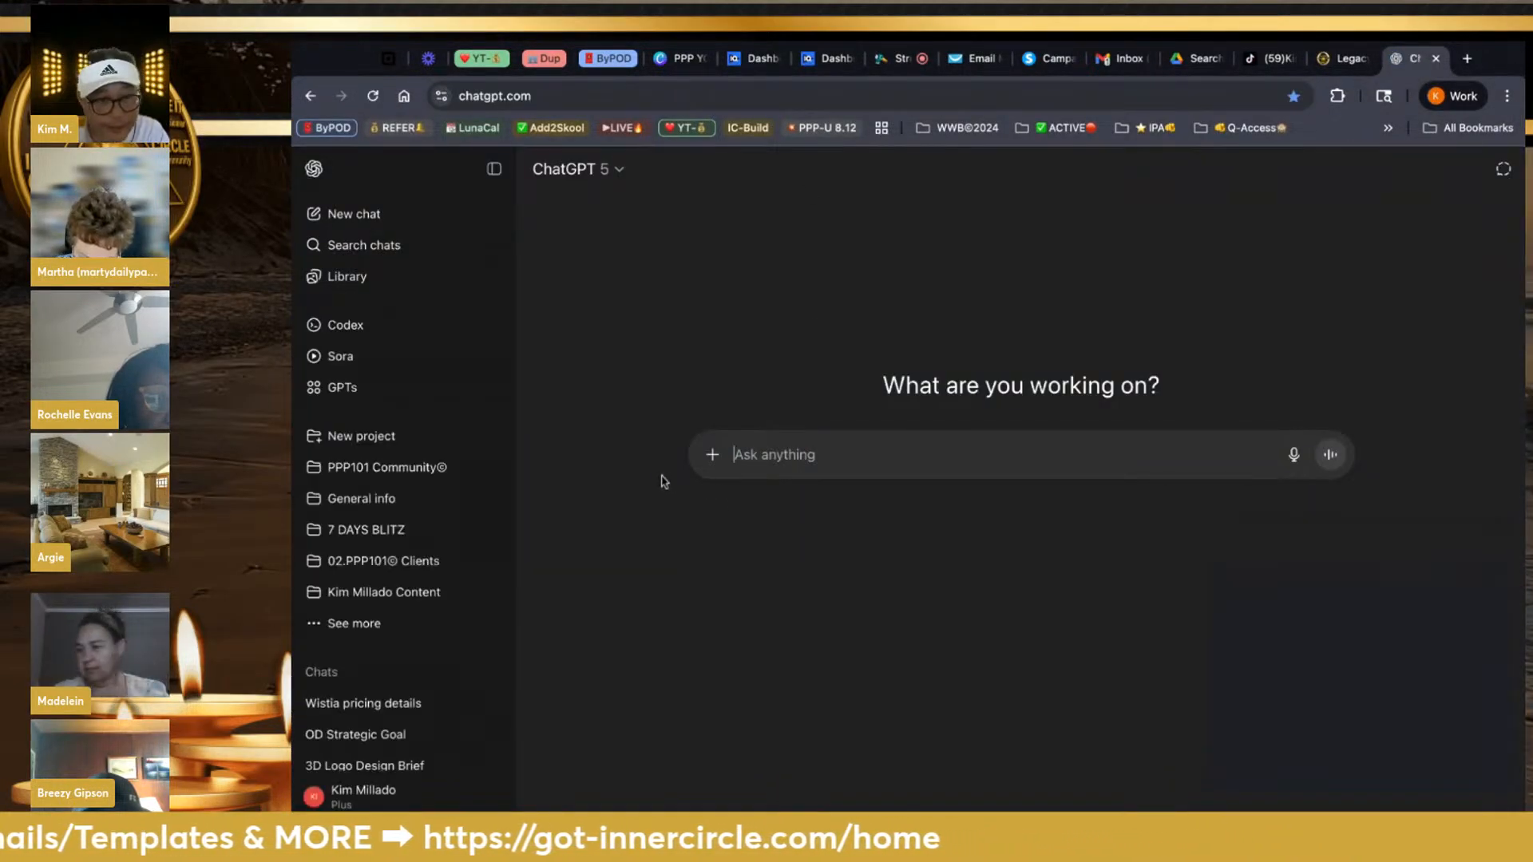
click(397, 469)
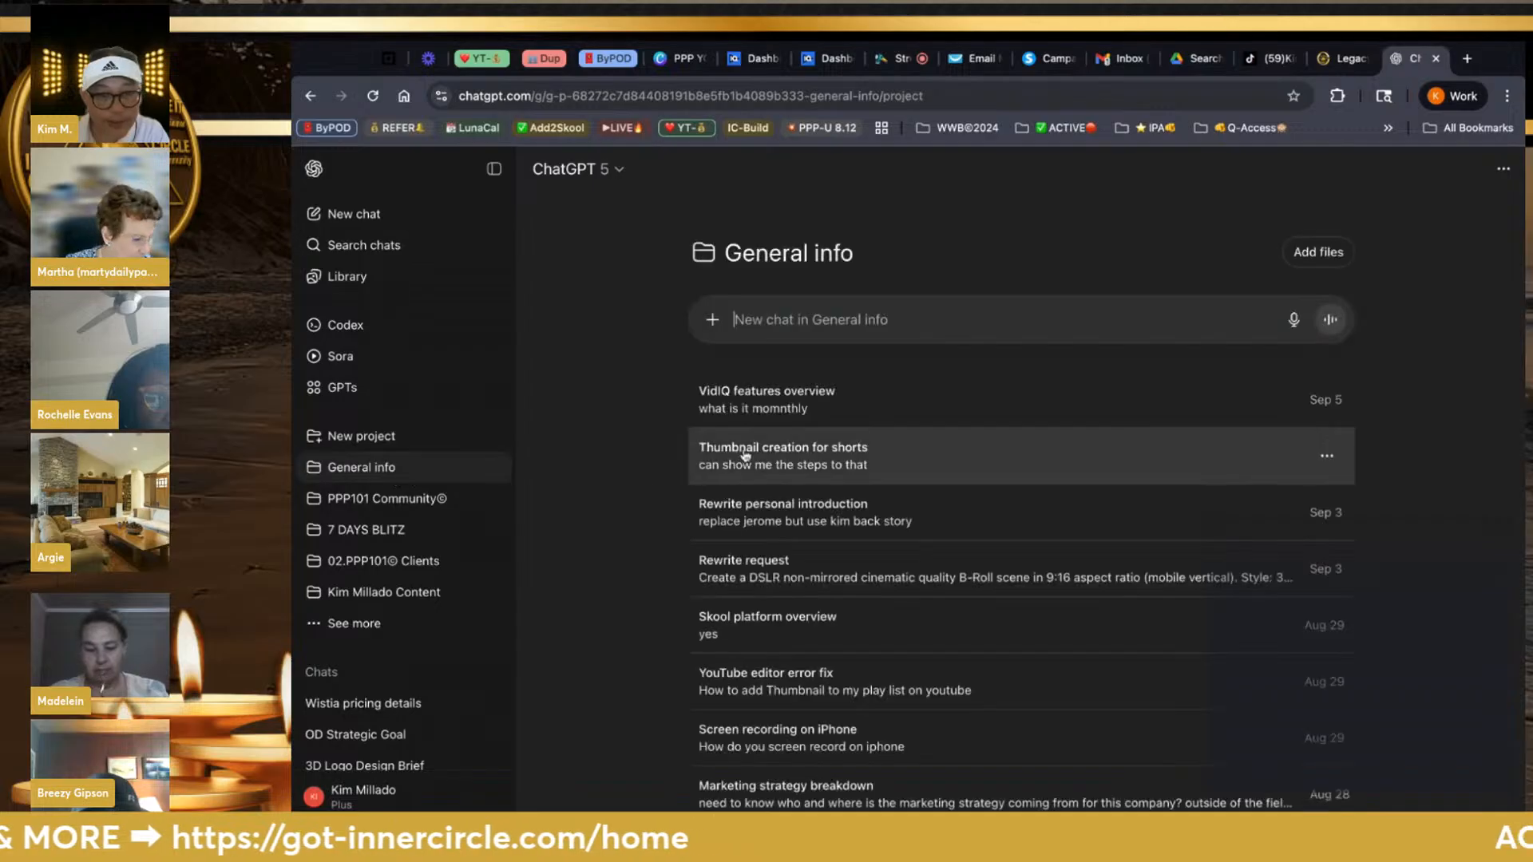
text(G)
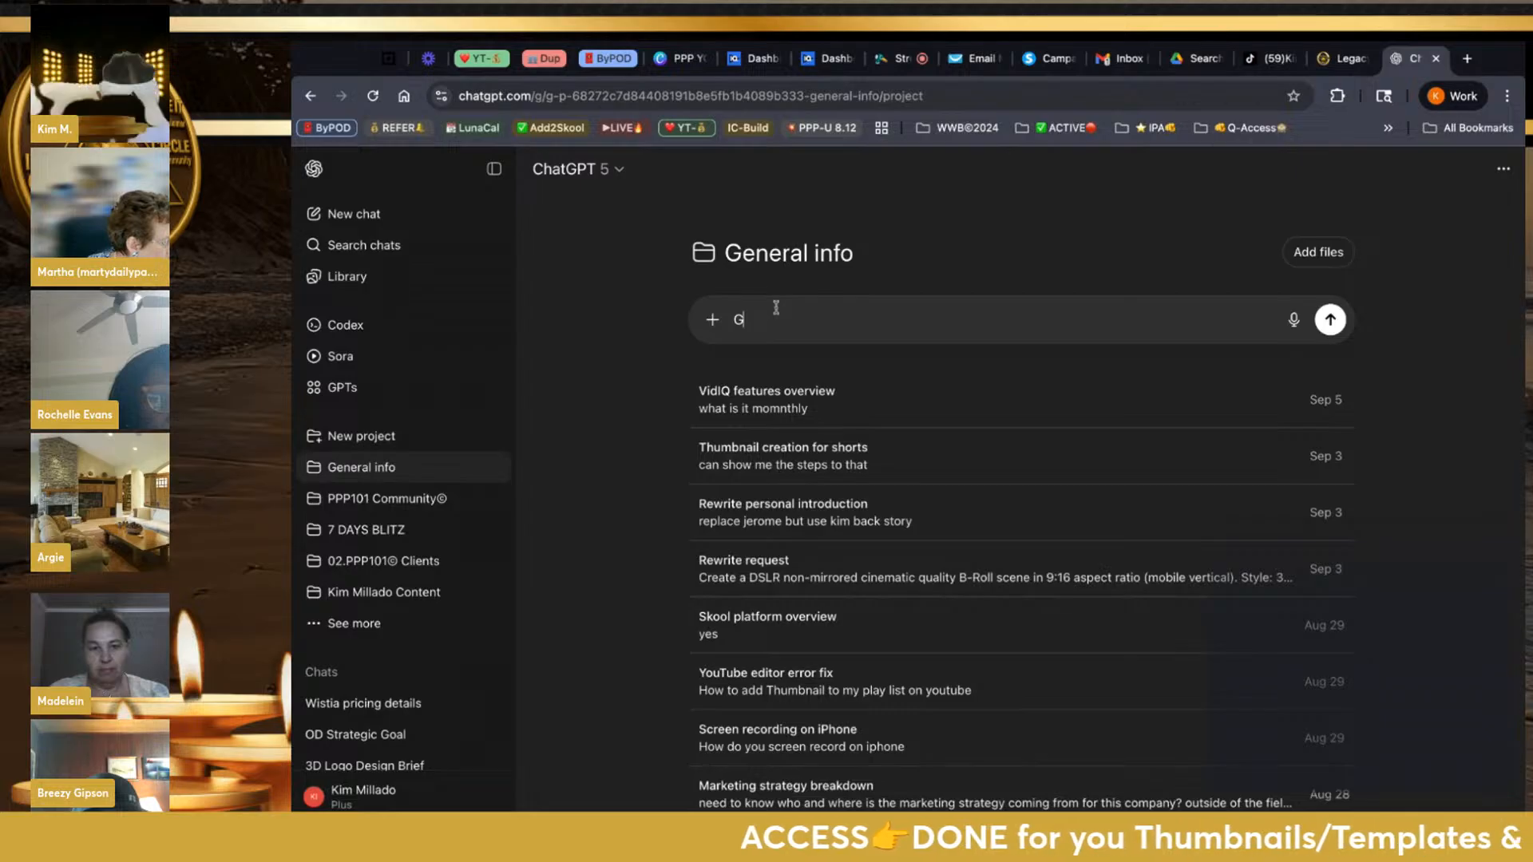
text(ET)
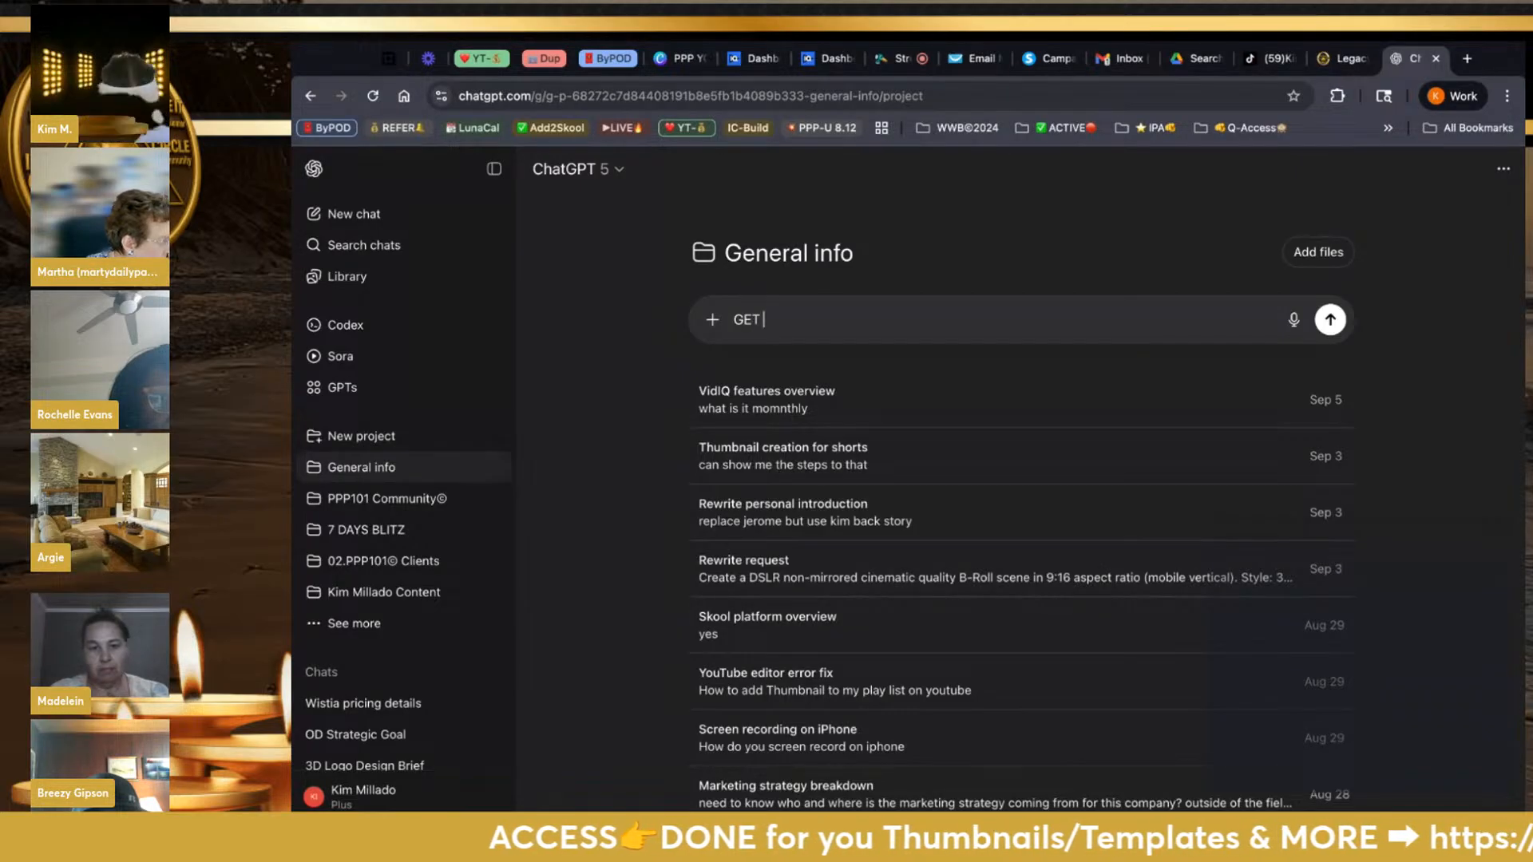
text( RESPONSE)
key(Return)
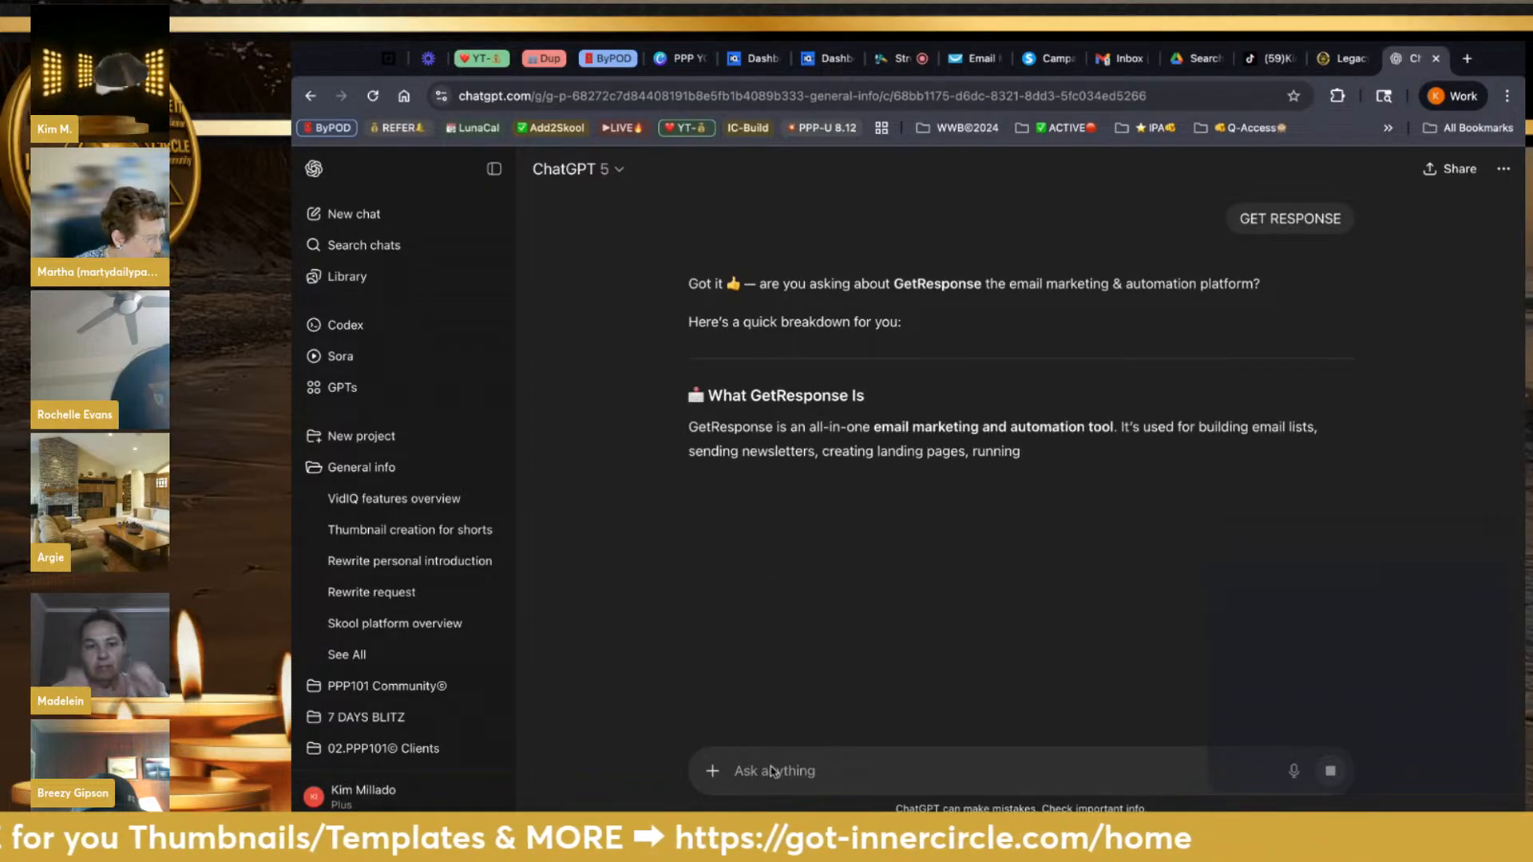
Ask 'How to re open draft autore' and go back to the GetResponse tab
text(How to)
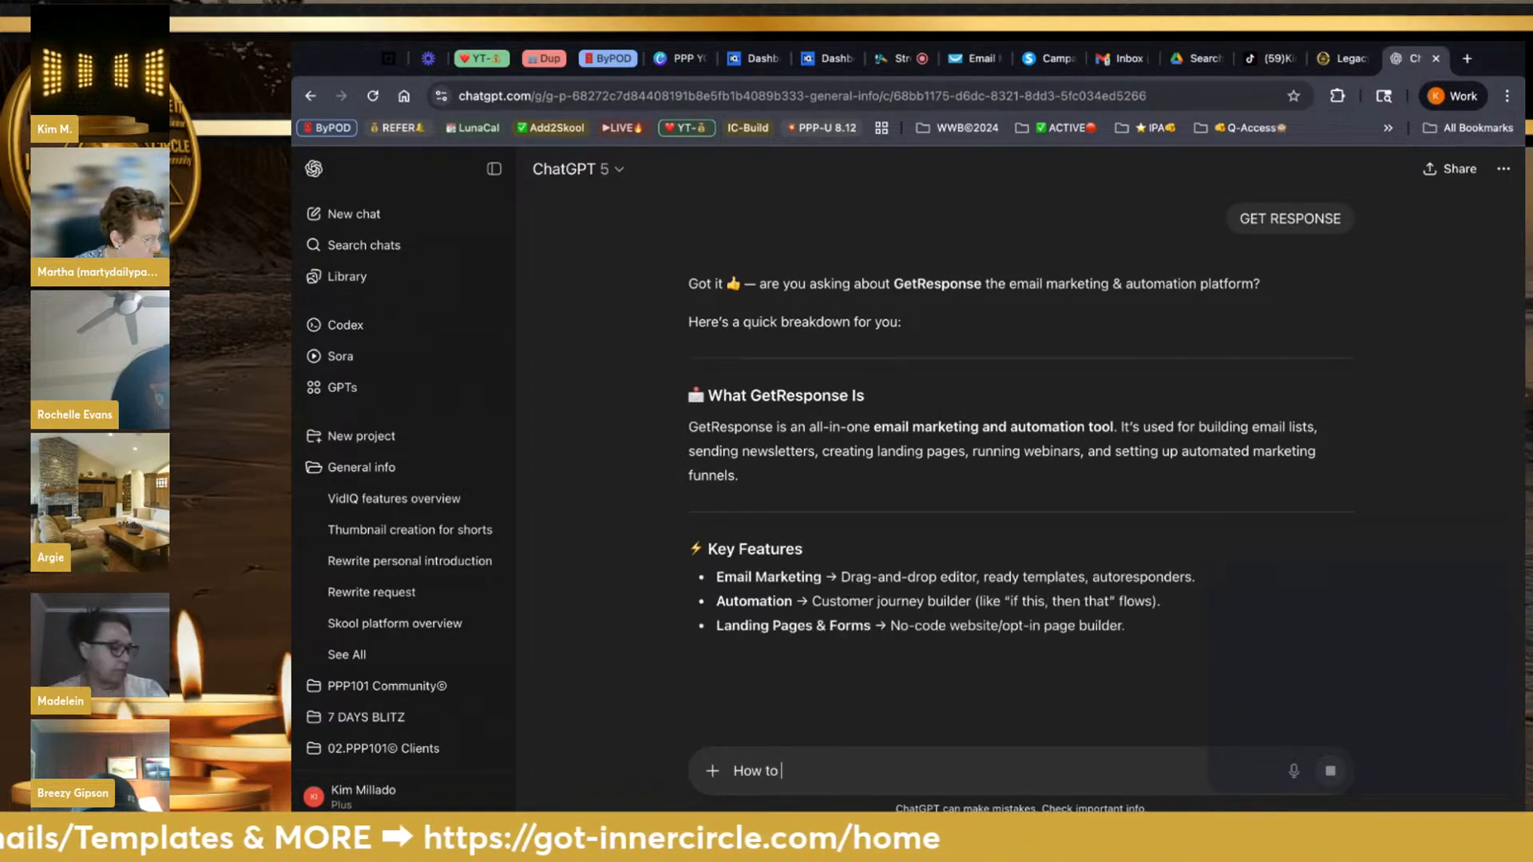
text( re)
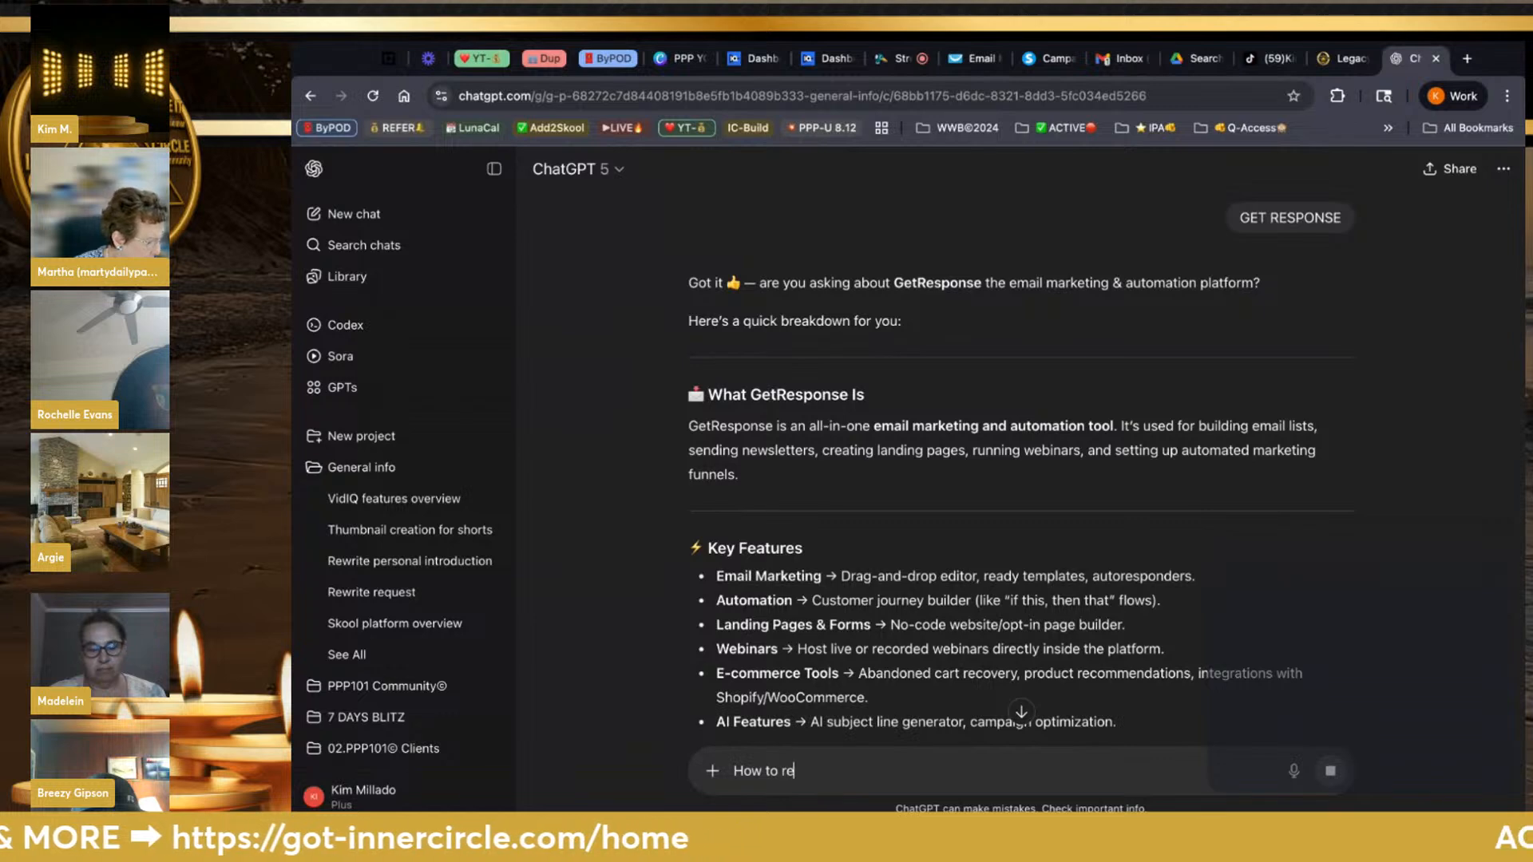
text( open d)
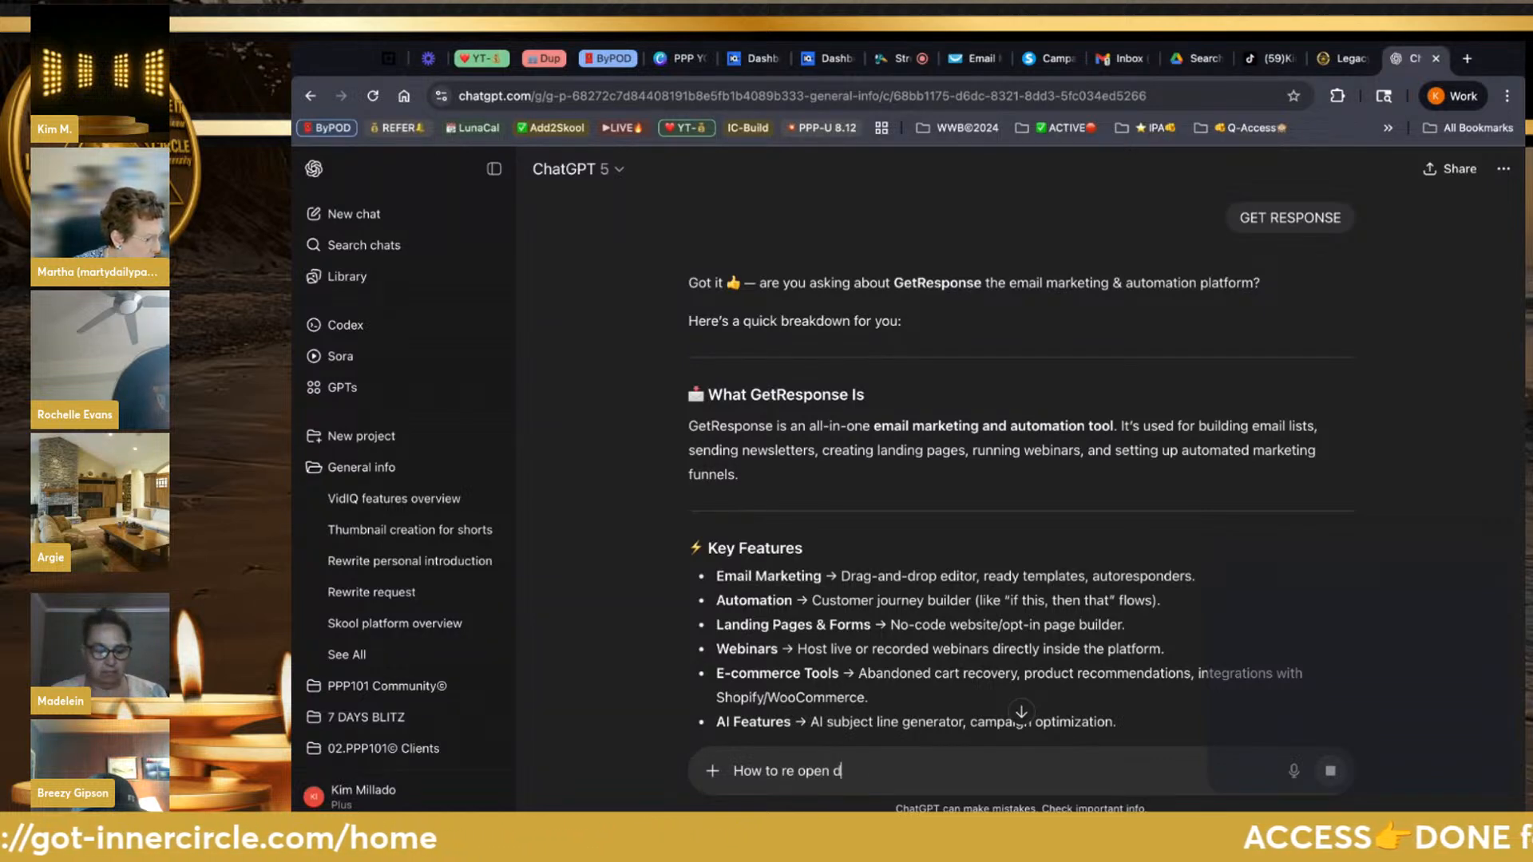
text(raft )
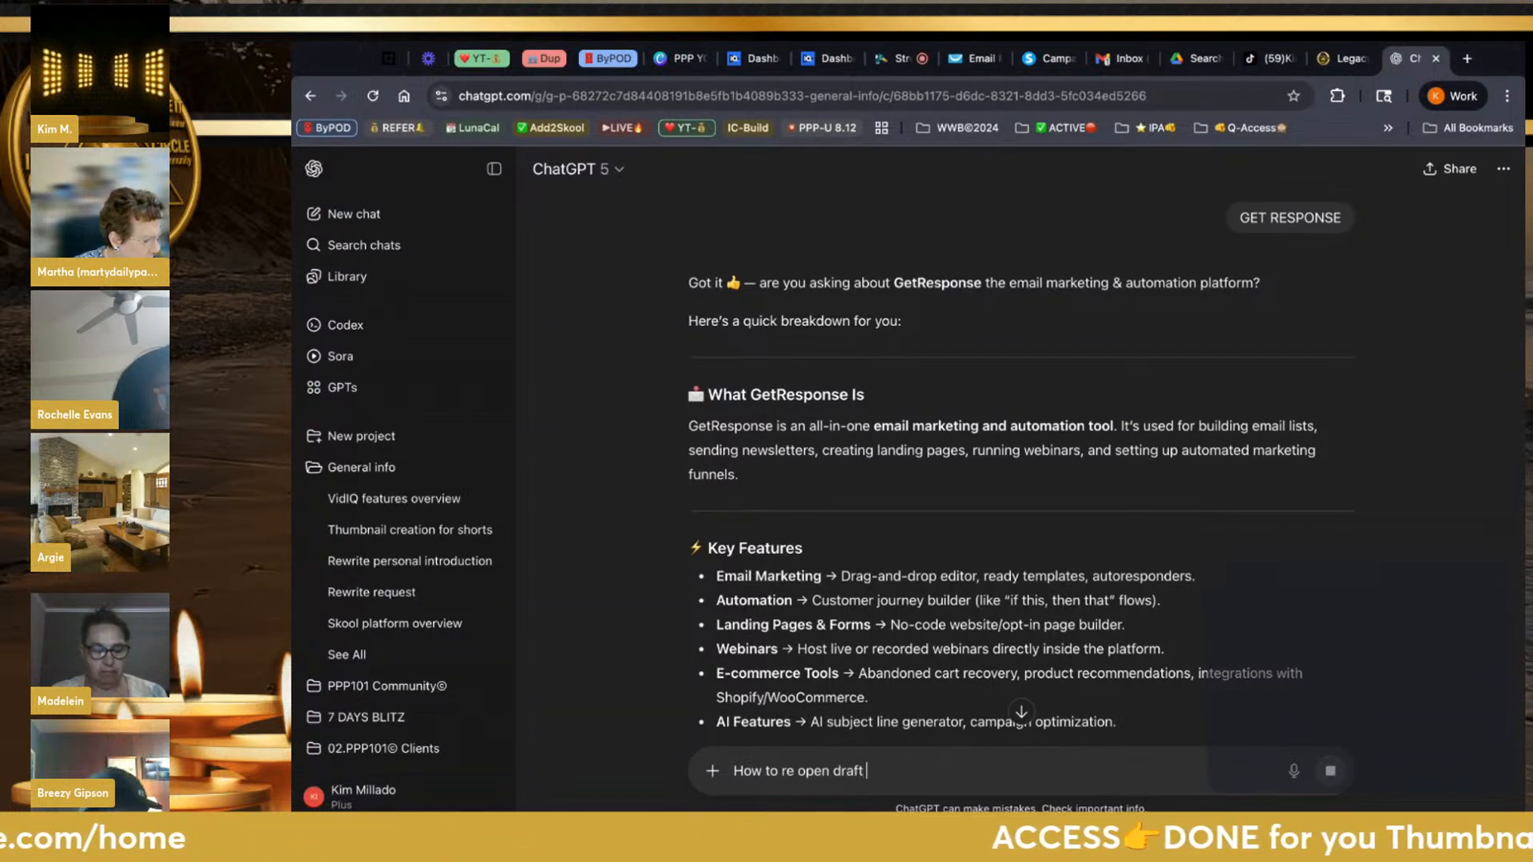
text(auto)
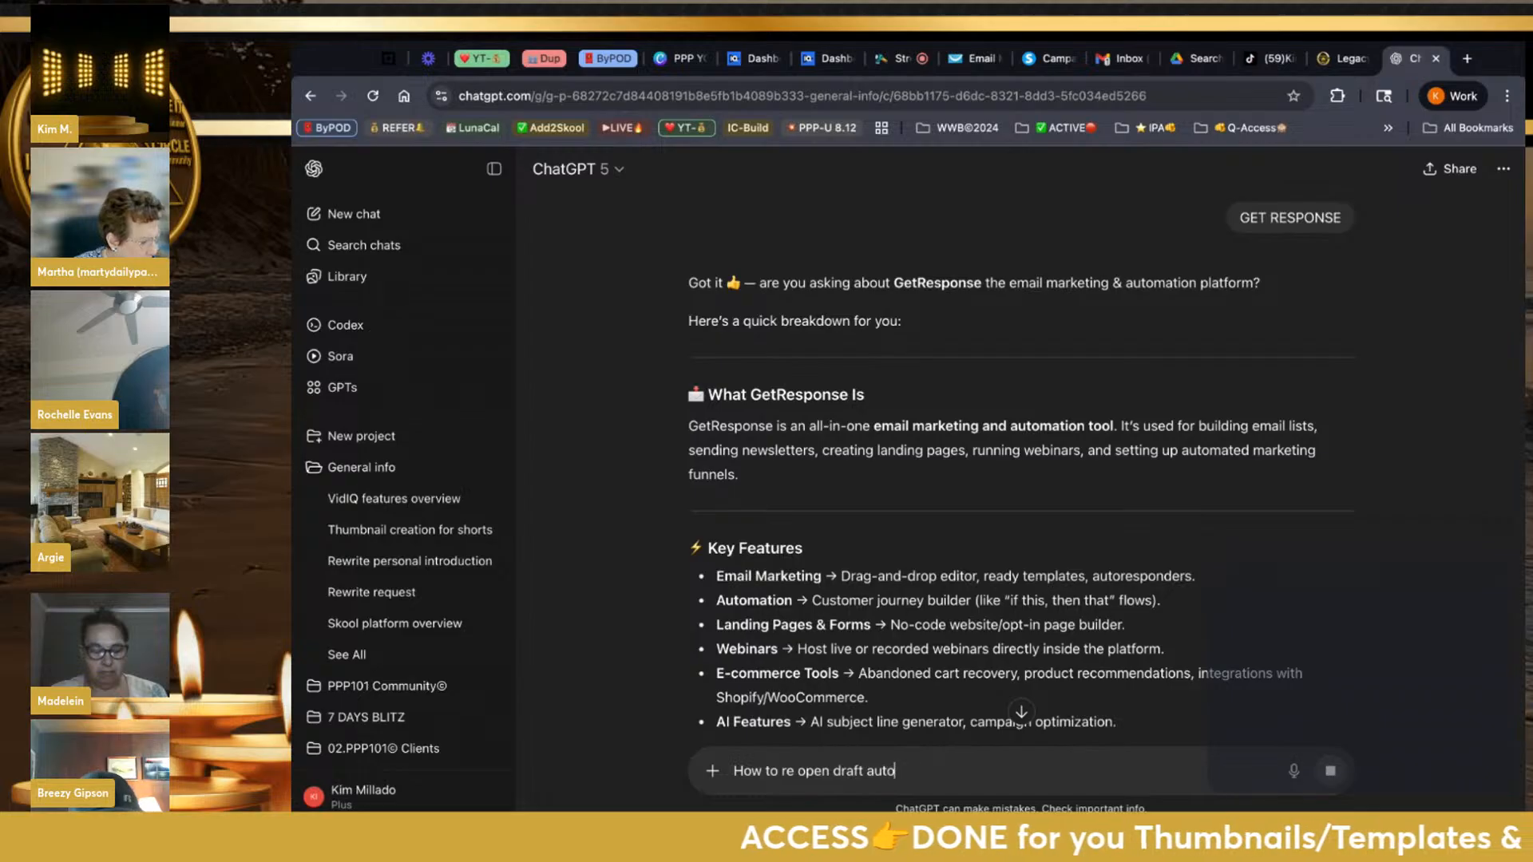
text(responder)
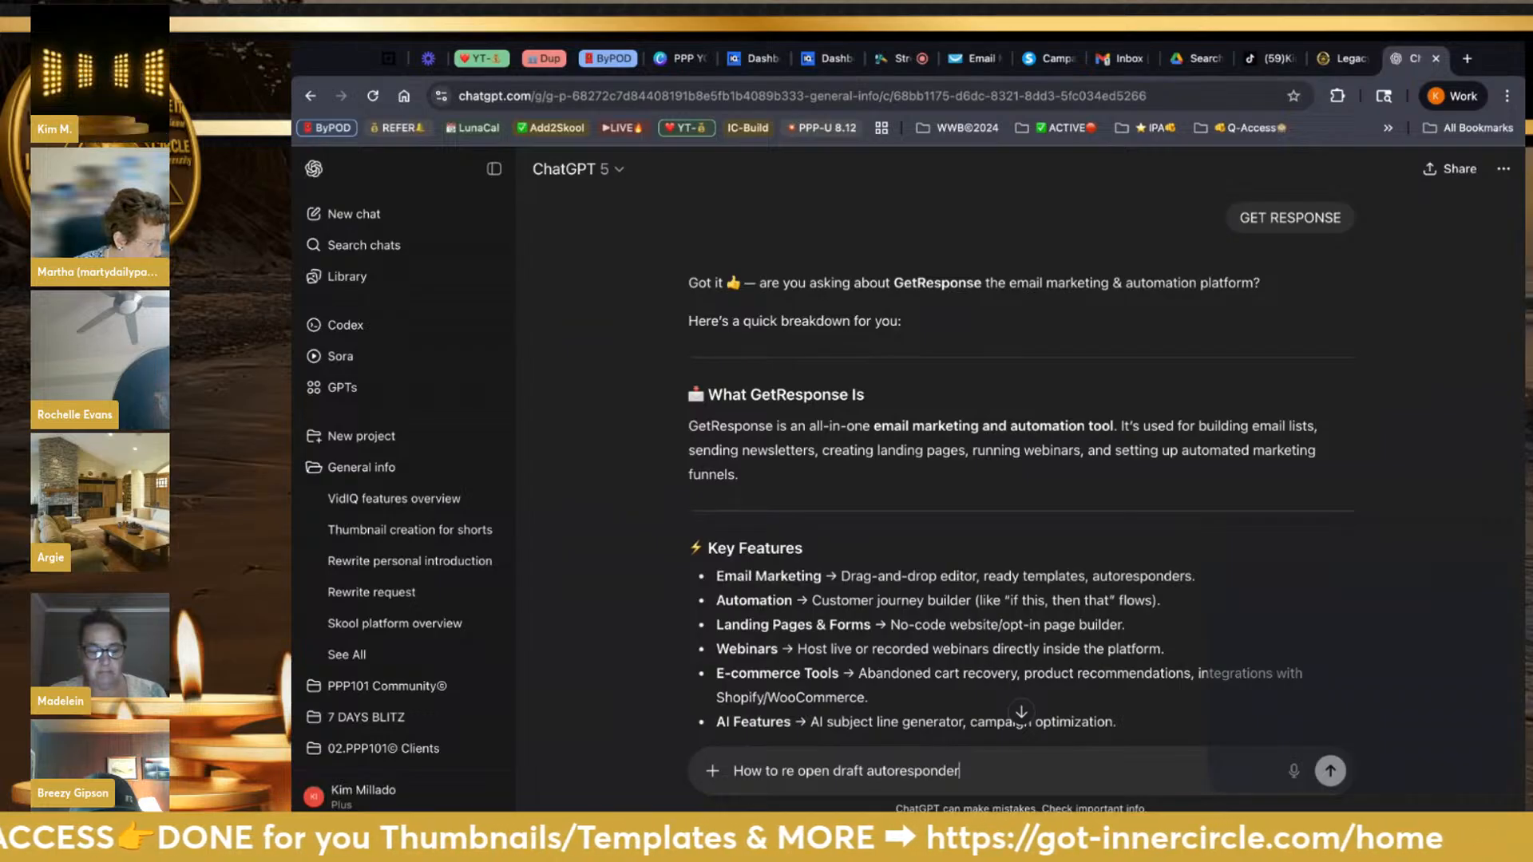
key(Return)
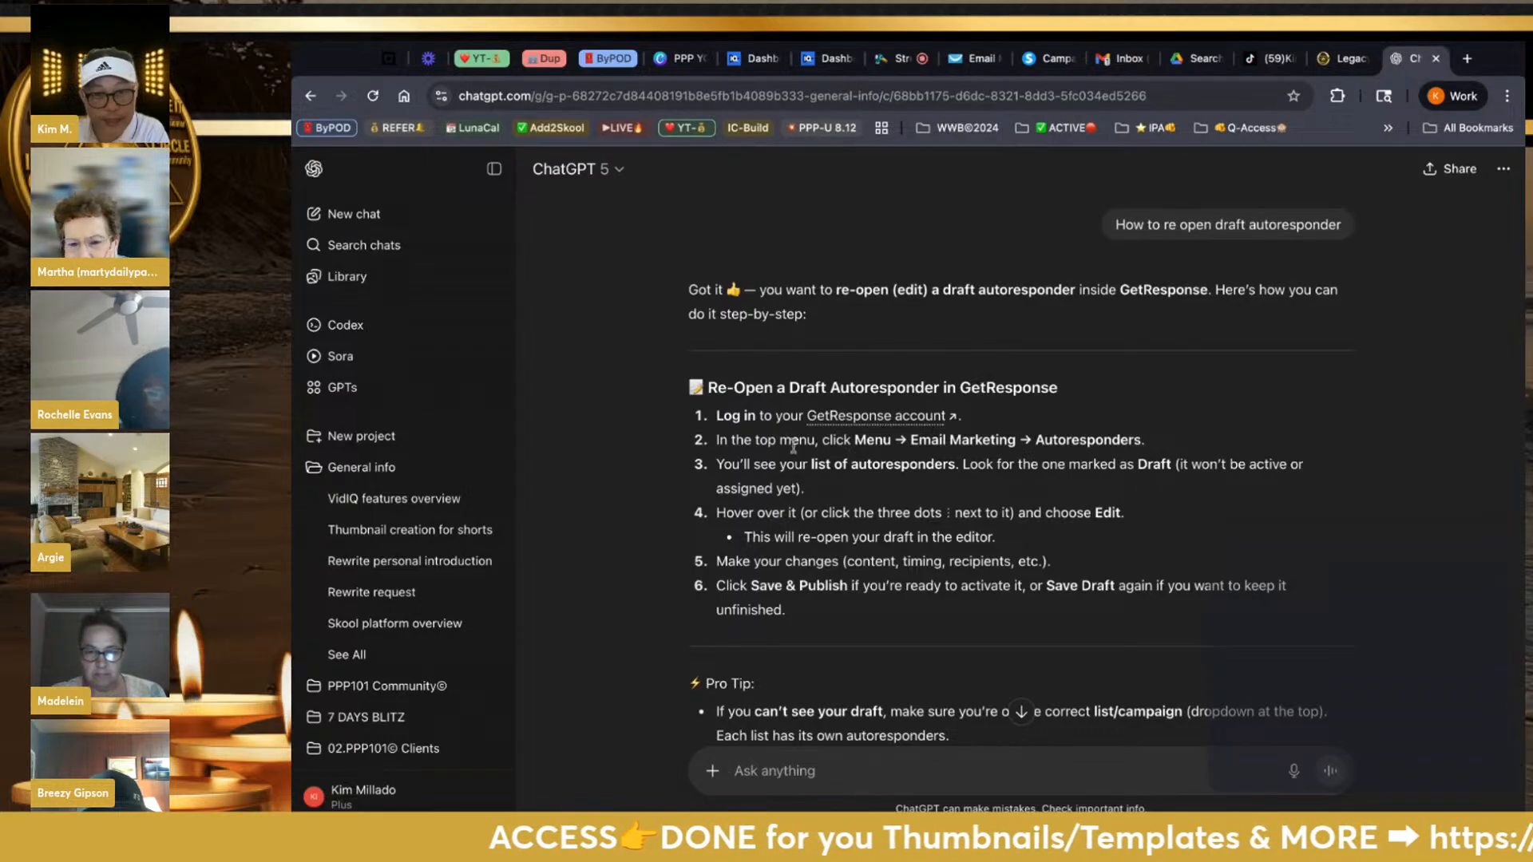
click(973, 57)
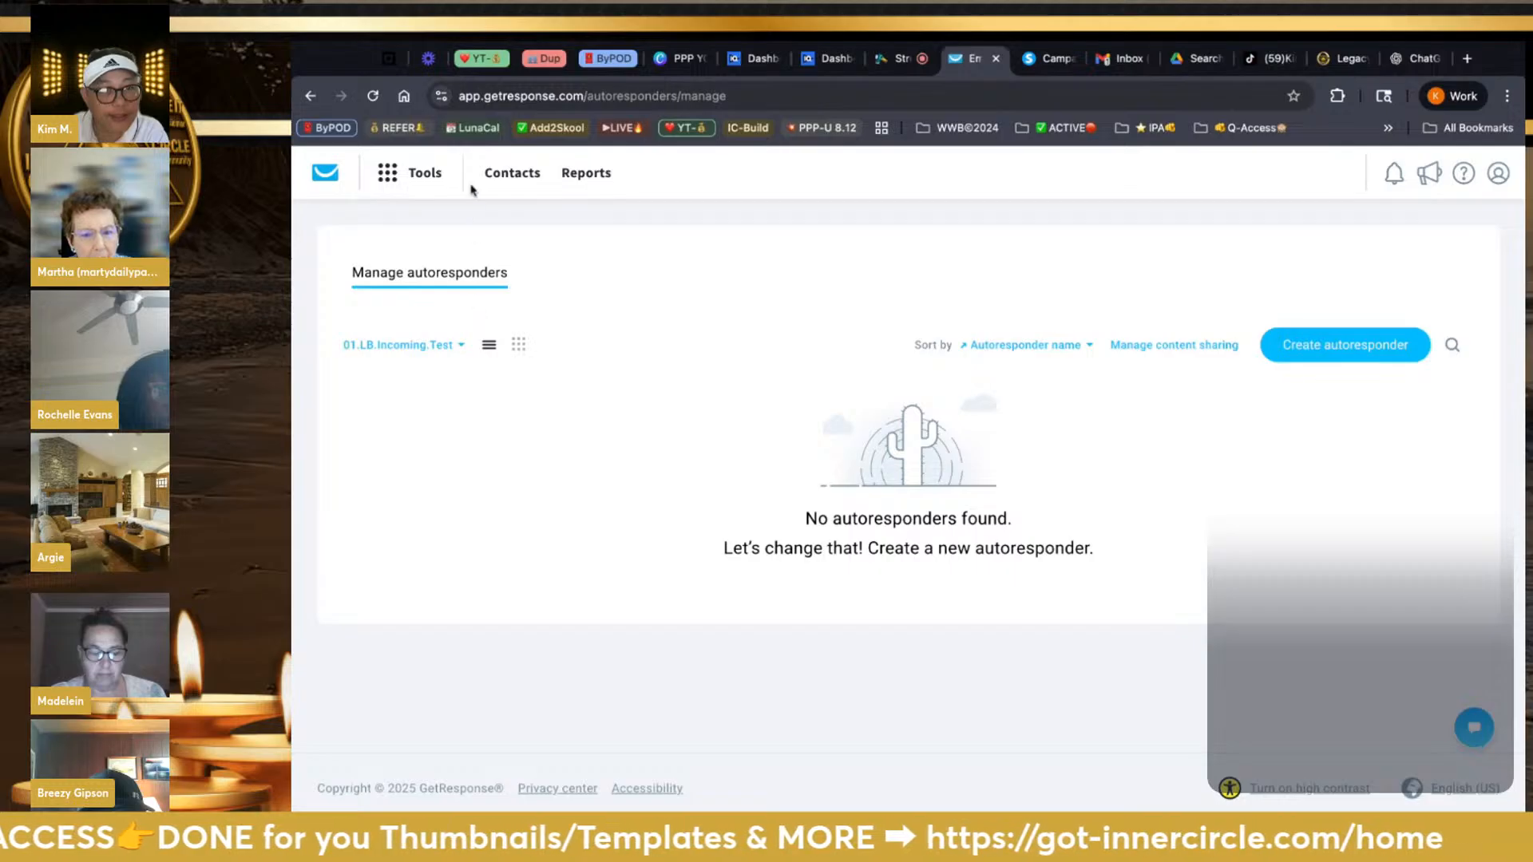
Reopen Autoresponders from the Tools menu and open the list selector beside 01.LB.Incoming.Test
click(419, 172)
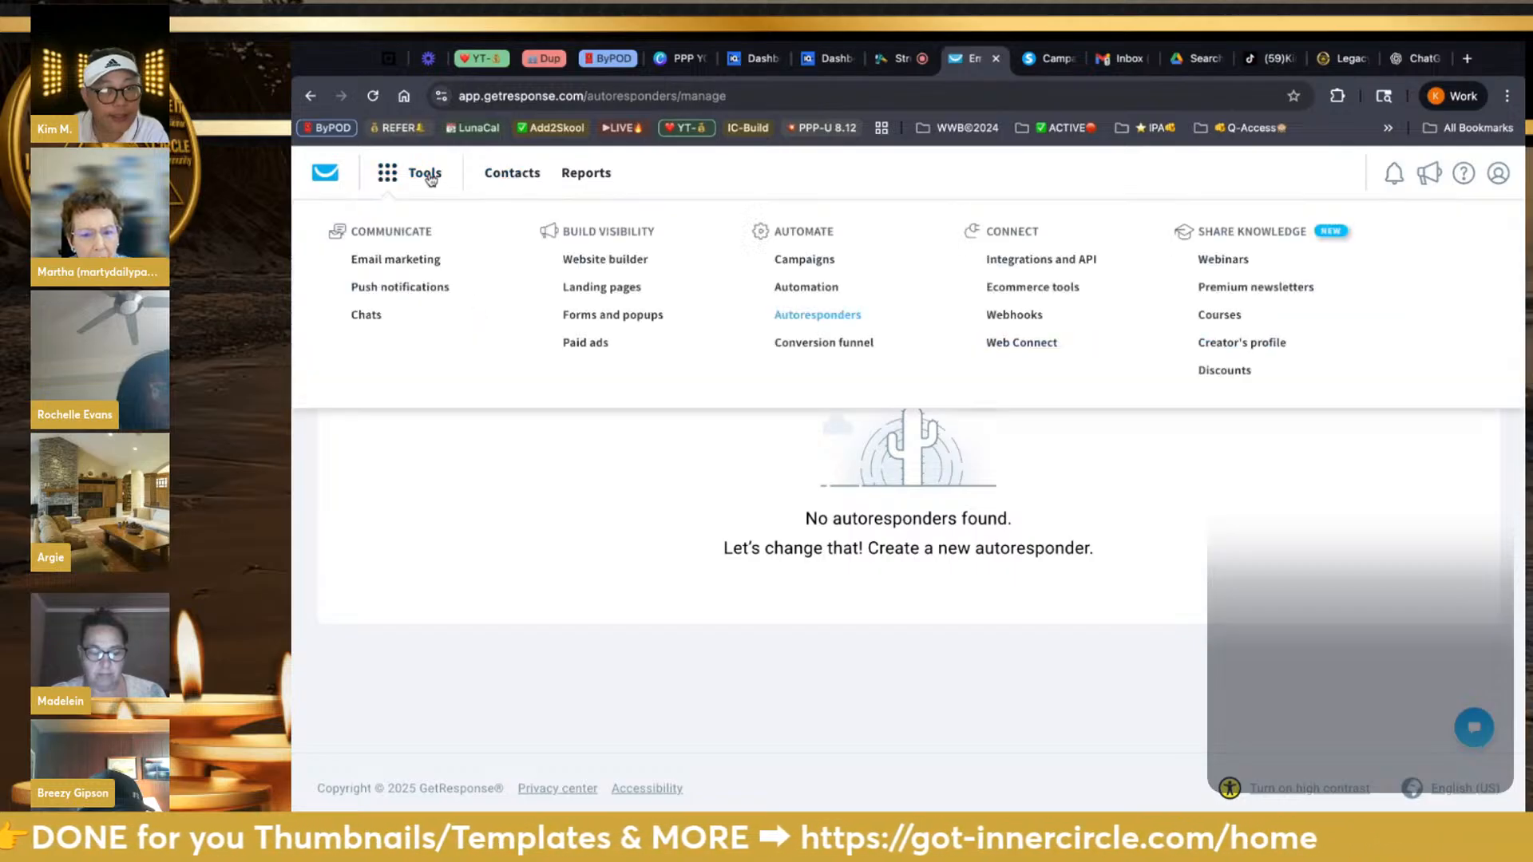
click(785, 319)
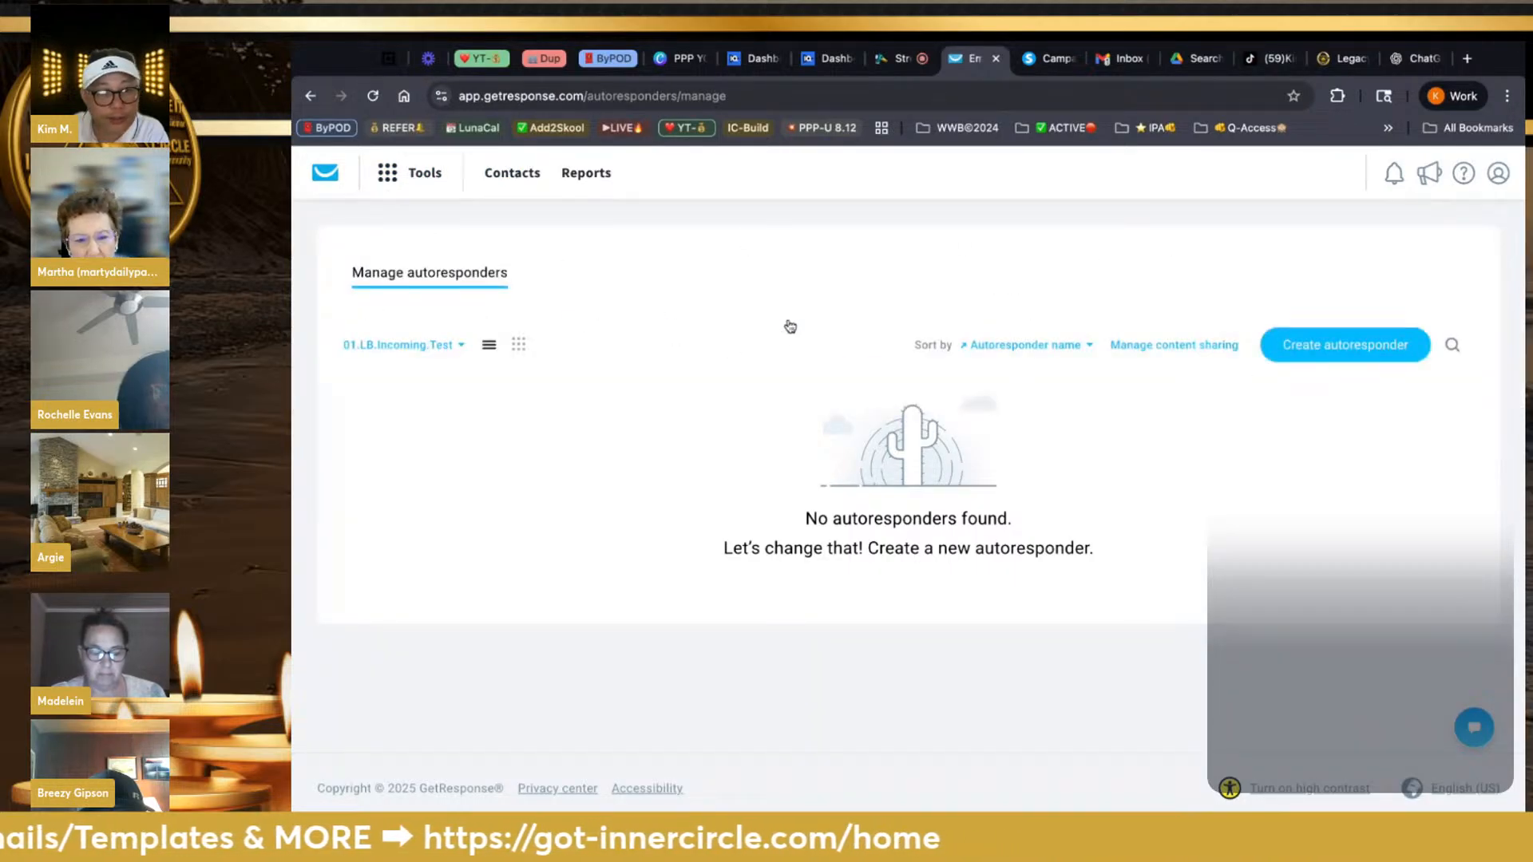
click(462, 348)
Apply the All lists filter and scroll the autoresponder table
click(366, 412)
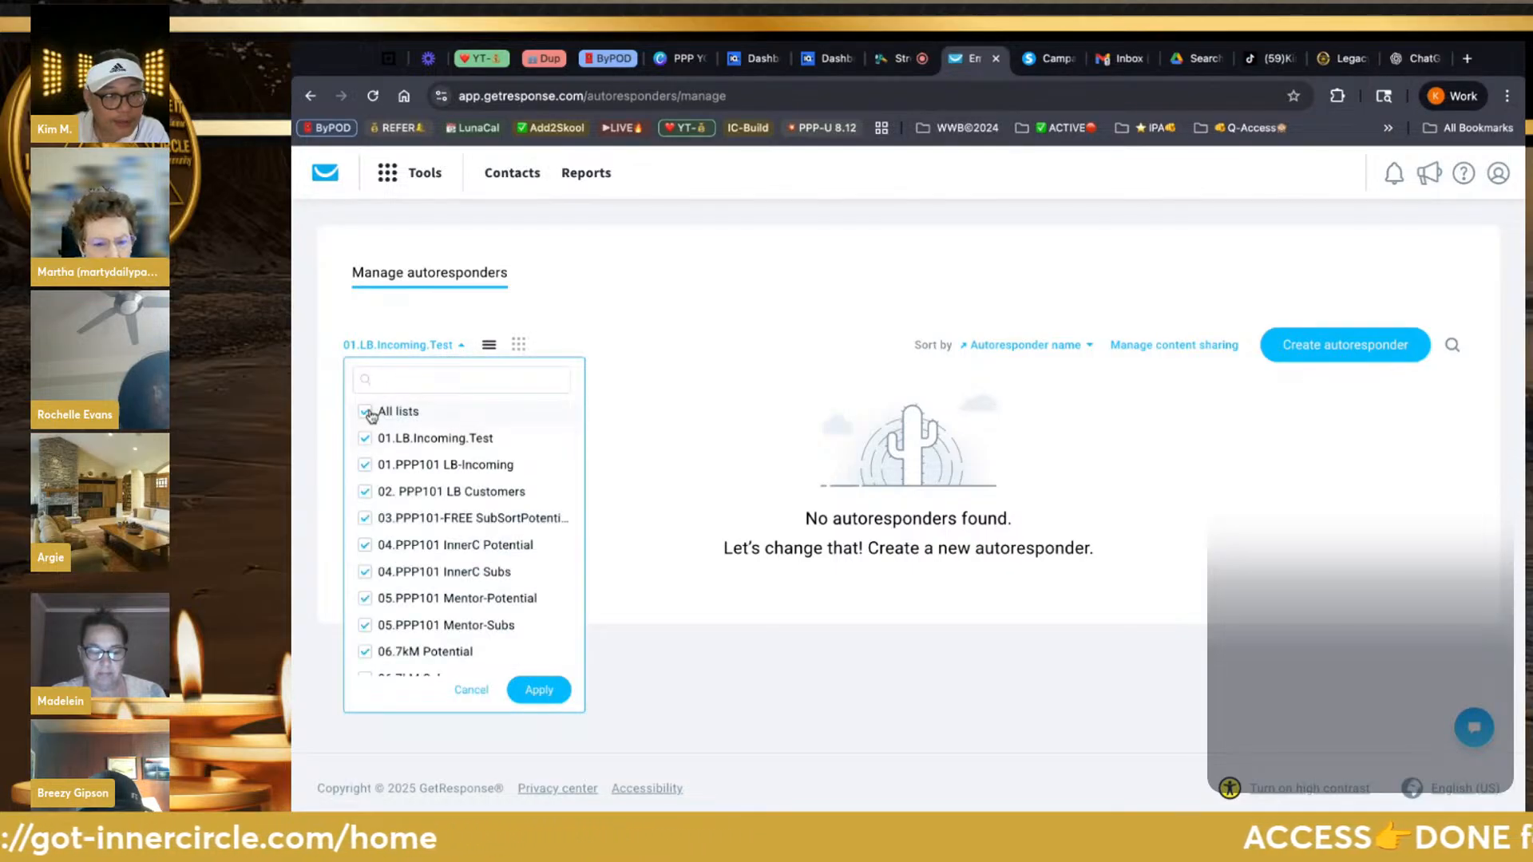
click(549, 686)
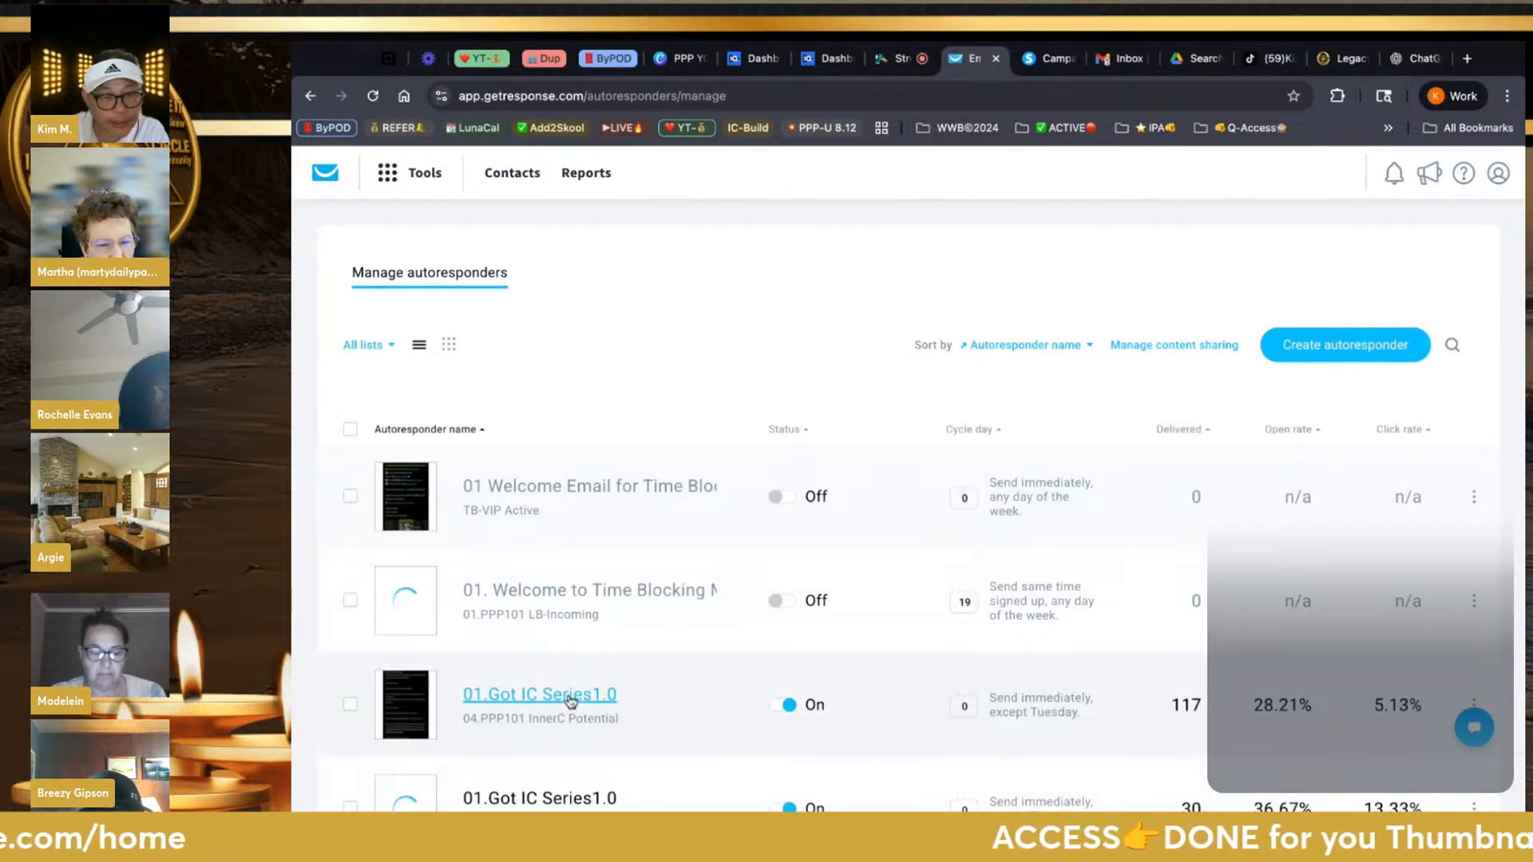
scroll(741, 644, down, 1)
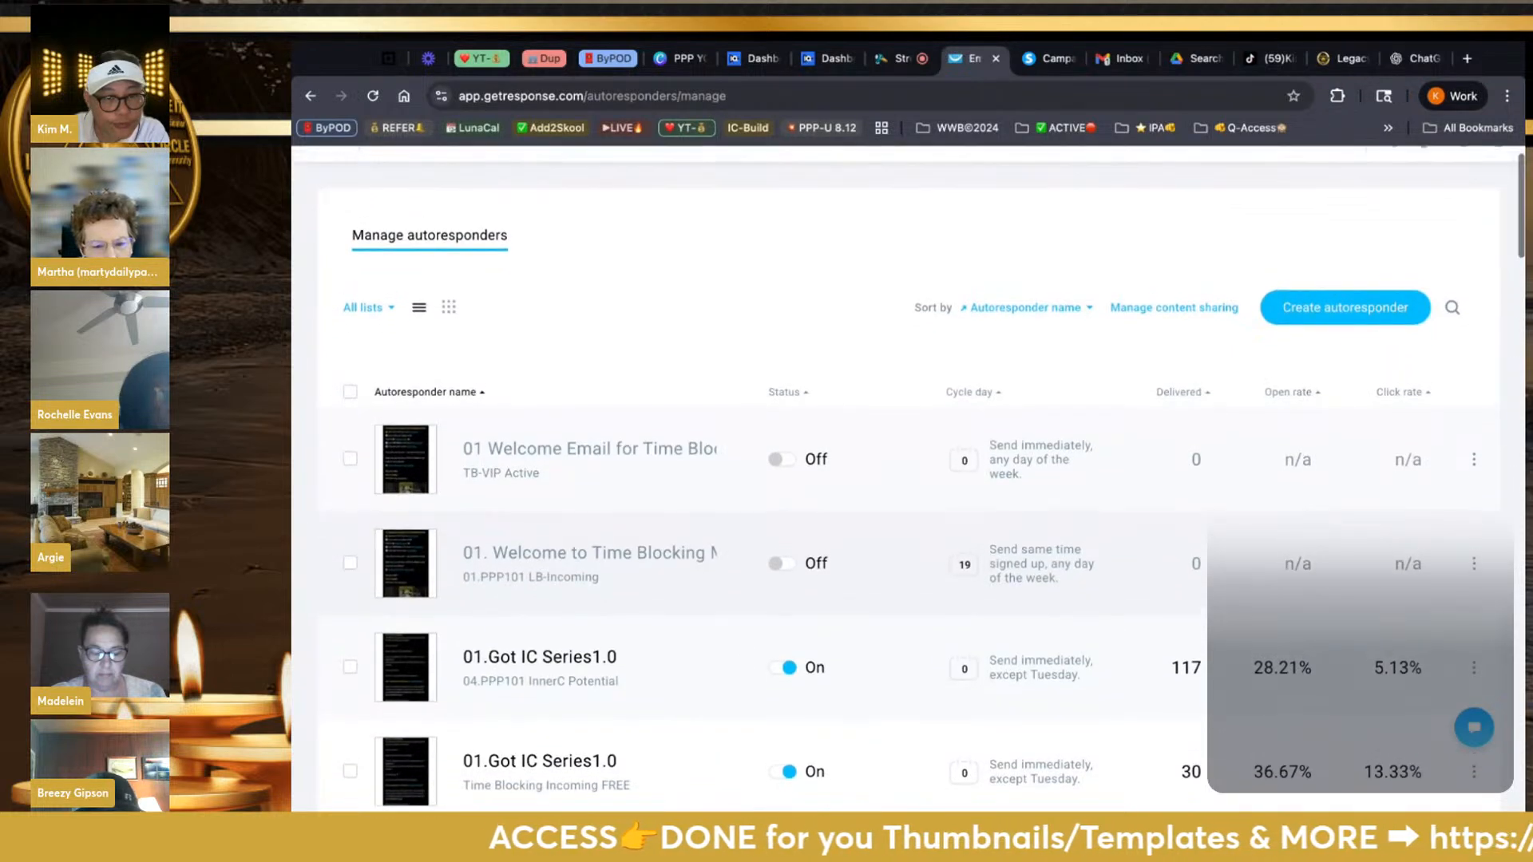
scroll(910, 455, down, 3)
scroll(910, 638, down, 5)
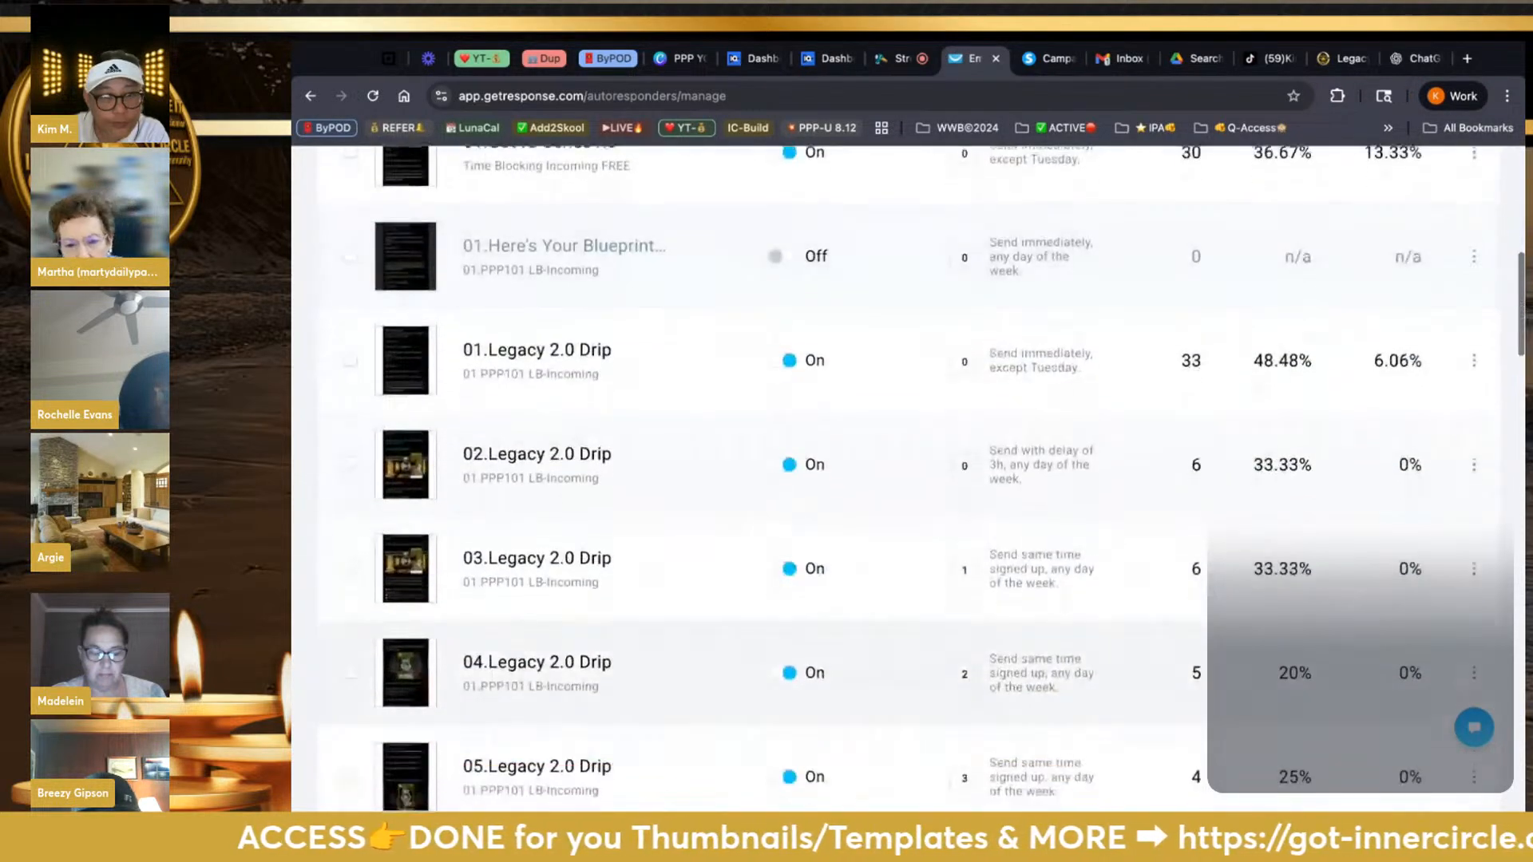
scroll(910, 638, up, 3)
scroll(650, 595, up, 1)
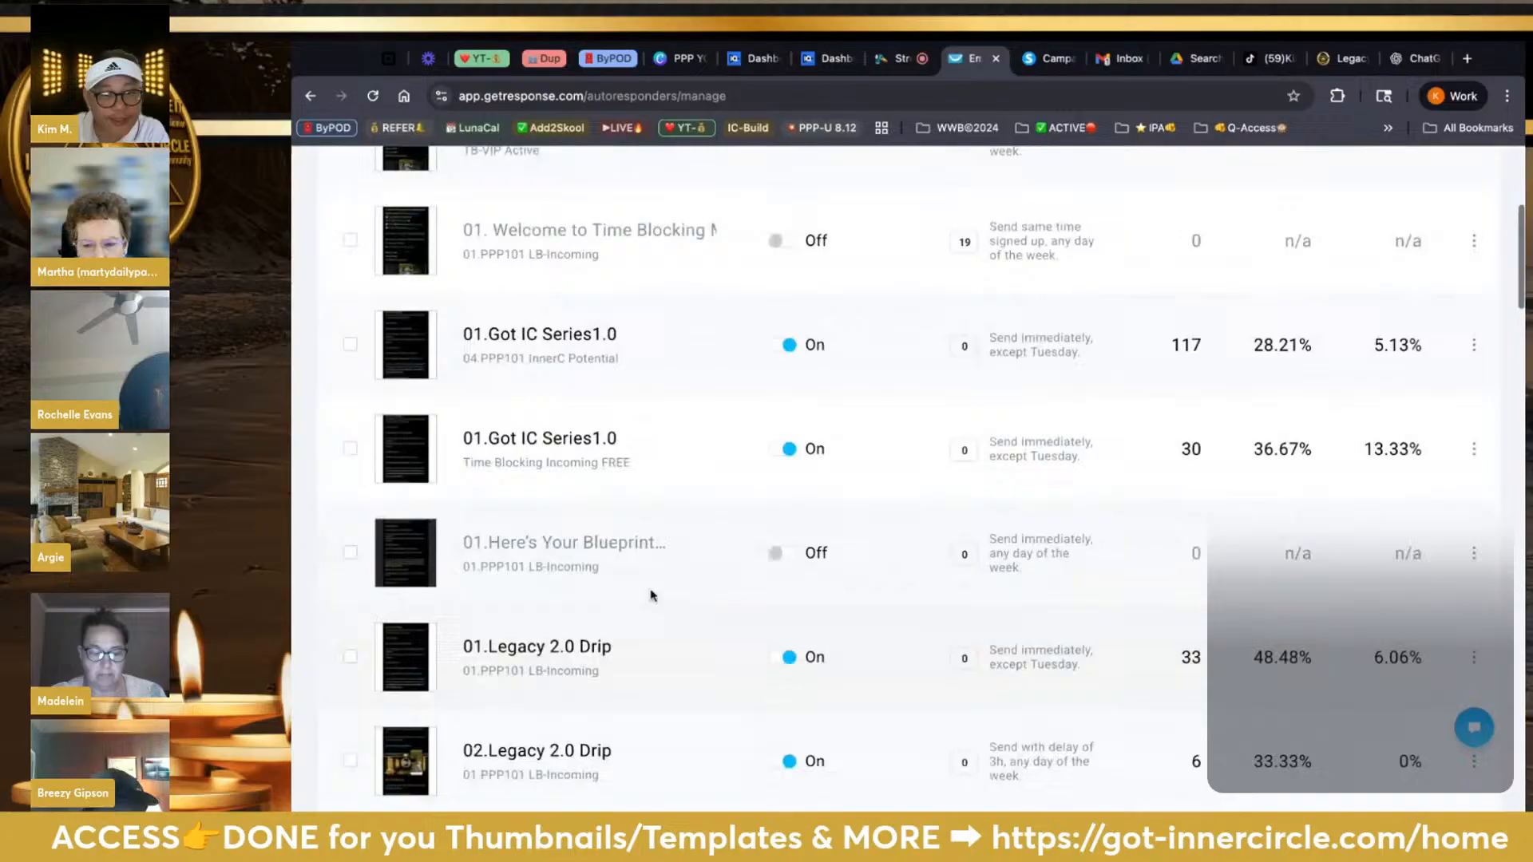
Open the day-0 01.Here's Your Blueprint draft for 01.PPP101 LB-Incoming and review its settings
click(587, 557)
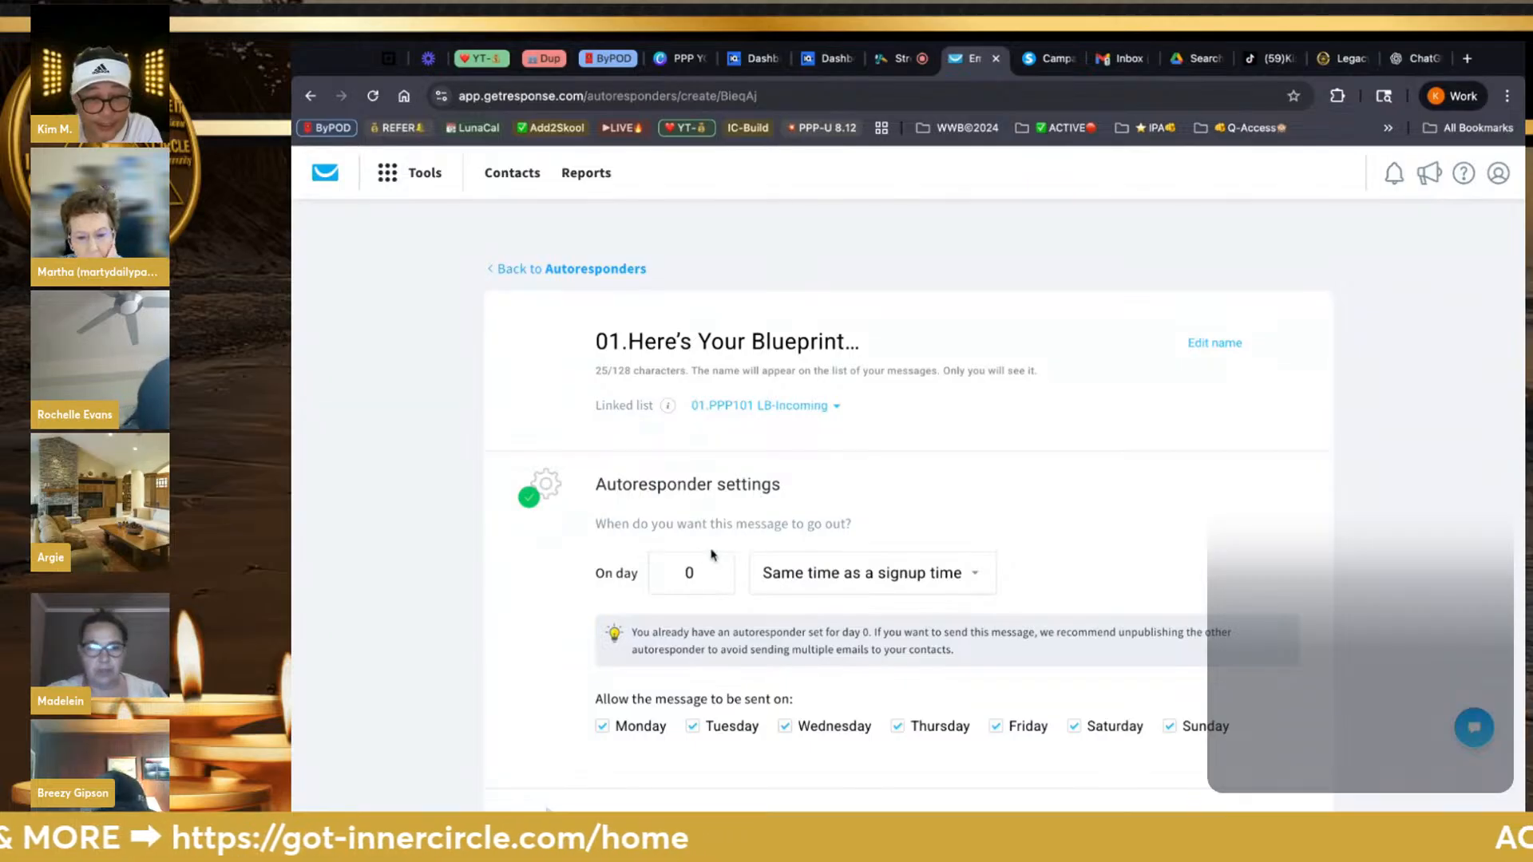
scroll(713, 553, down, 4)
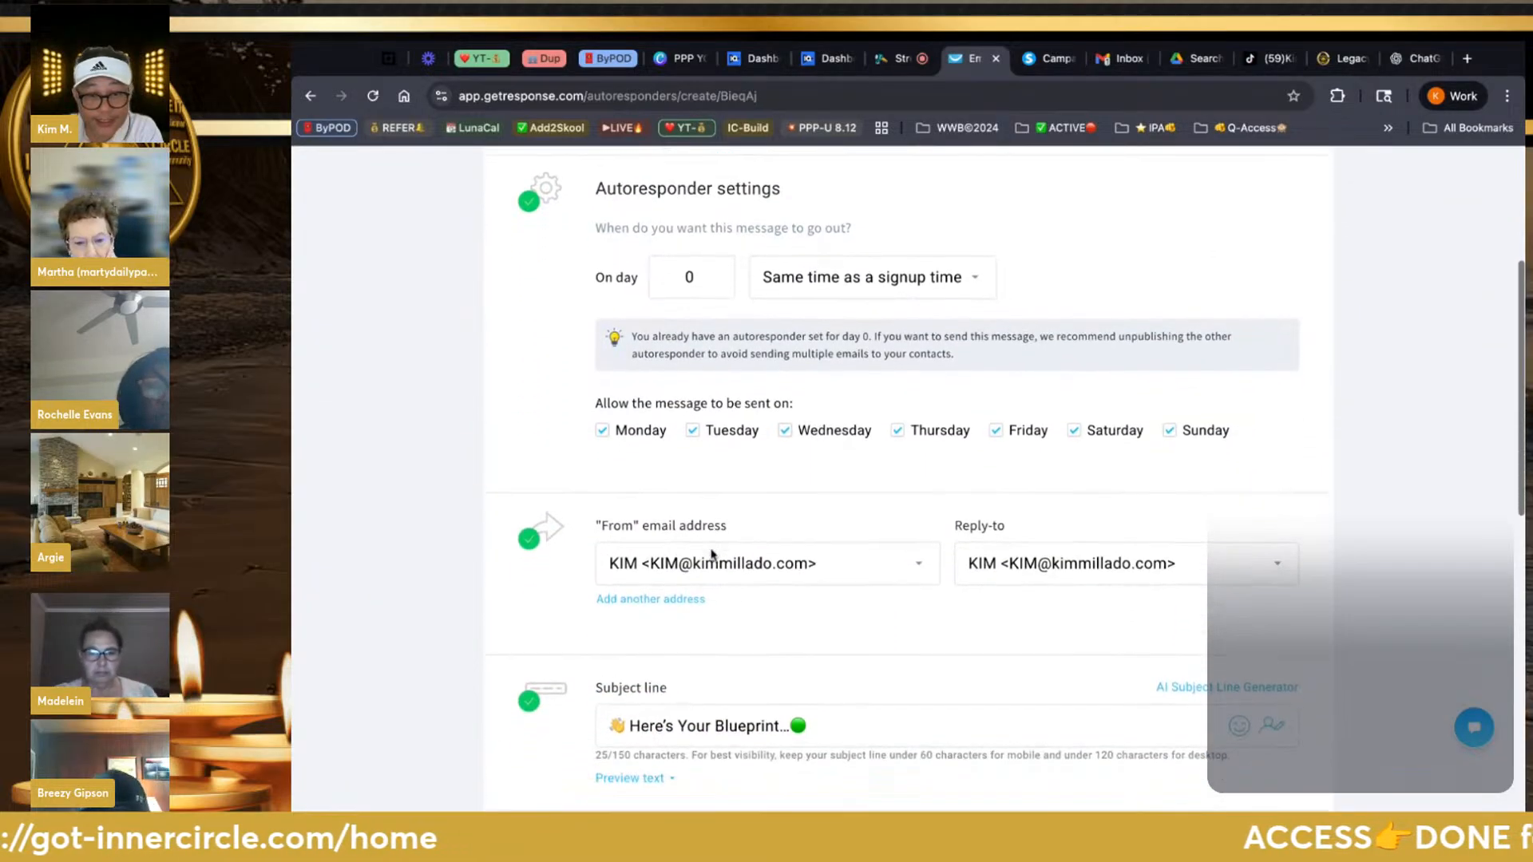
scroll(713, 554, down, 4)
scroll(713, 553, up, 5)
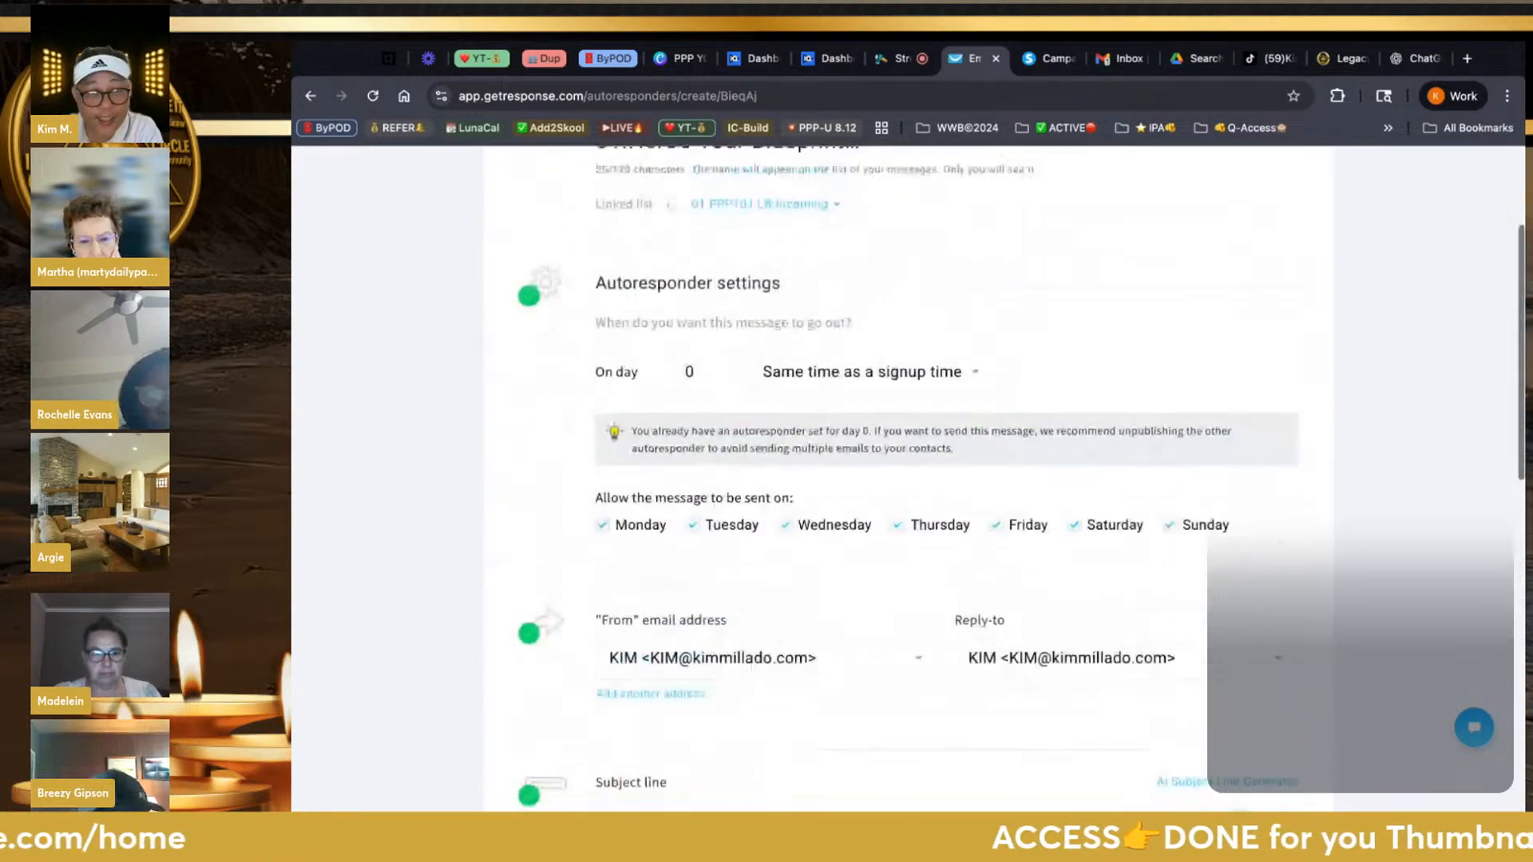
scroll(558, 319, up, 3)
Back on Manage autoresponders, untick 01.LB.Incoming.Test, apply All lists, and find the Off Blueprint draft
click(559, 275)
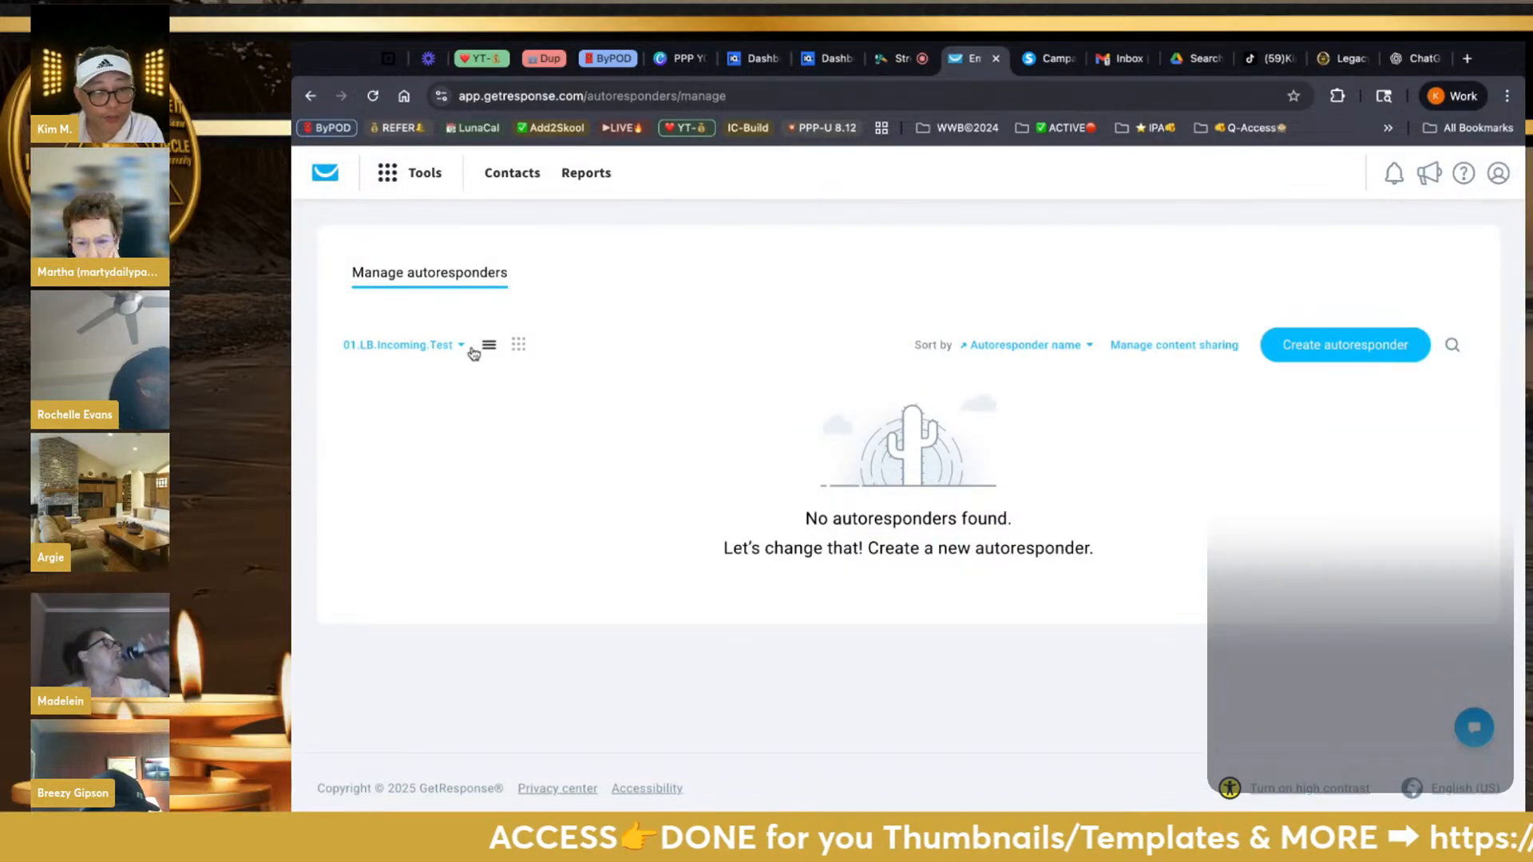
click(463, 348)
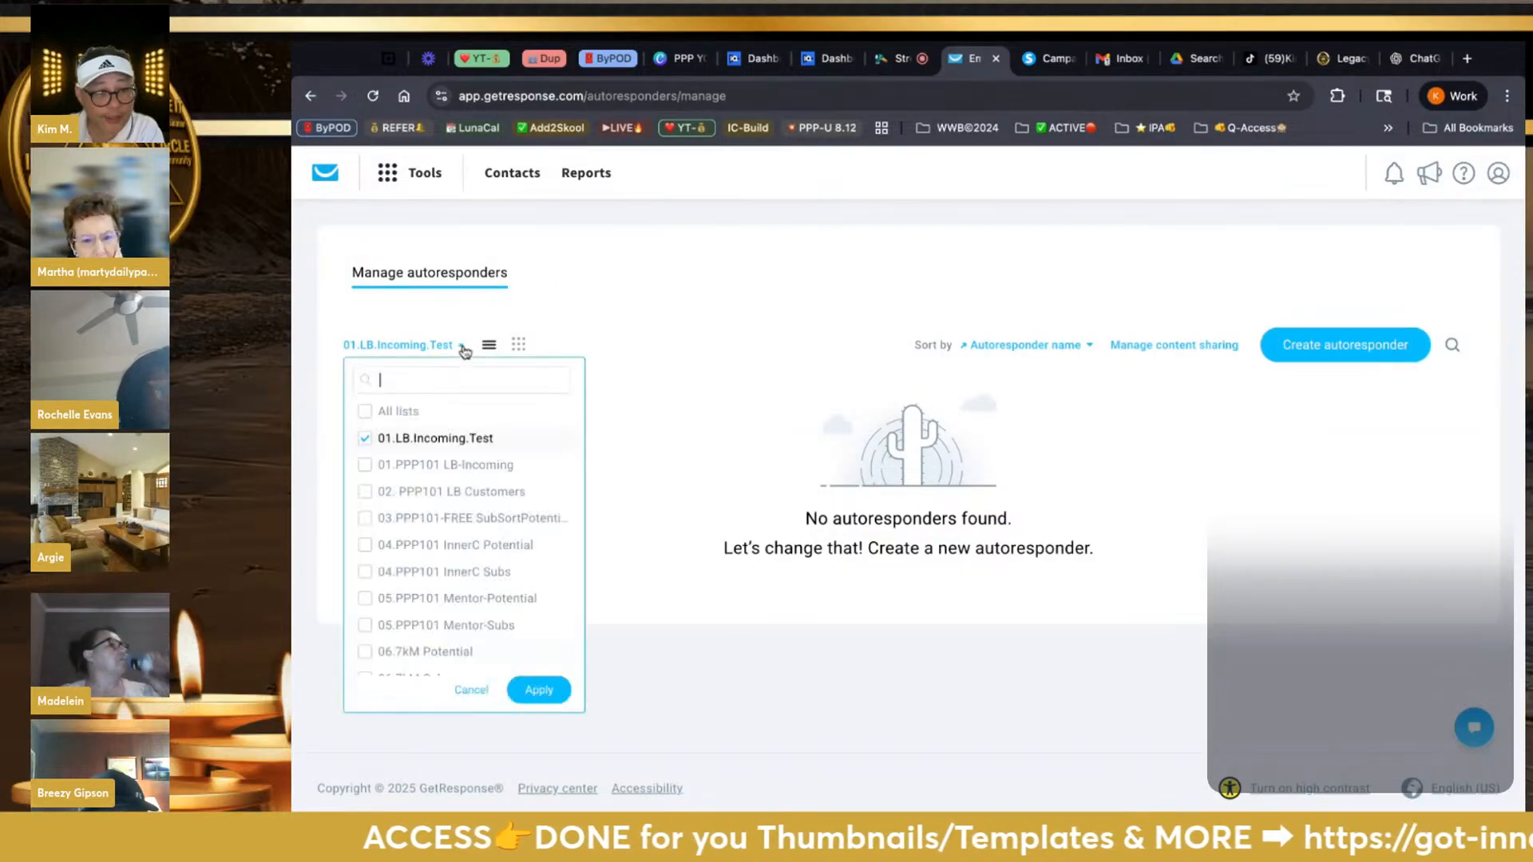
click(365, 439)
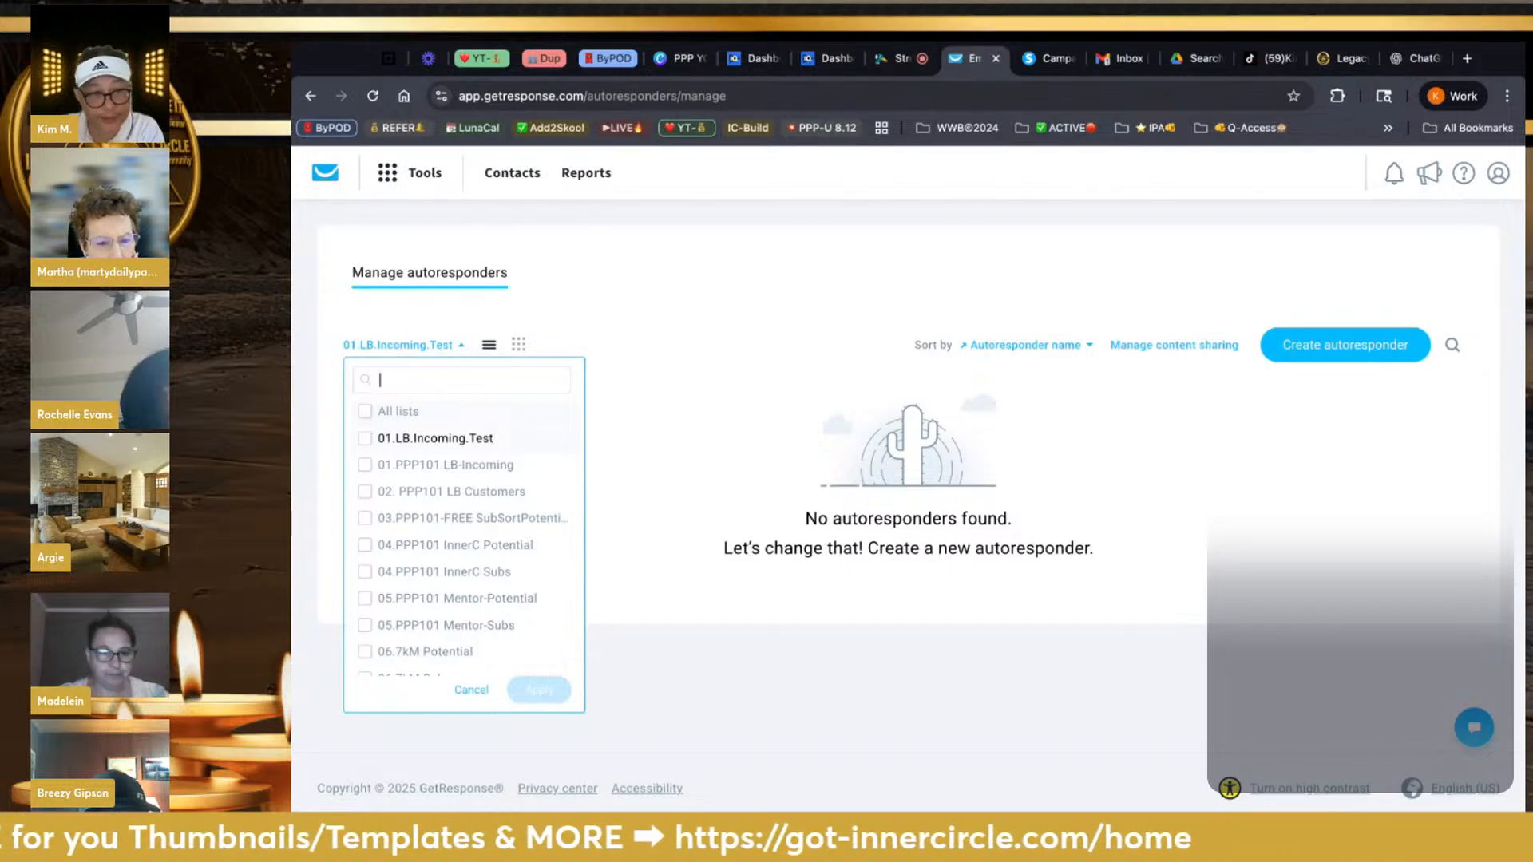
click(366, 412)
click(532, 693)
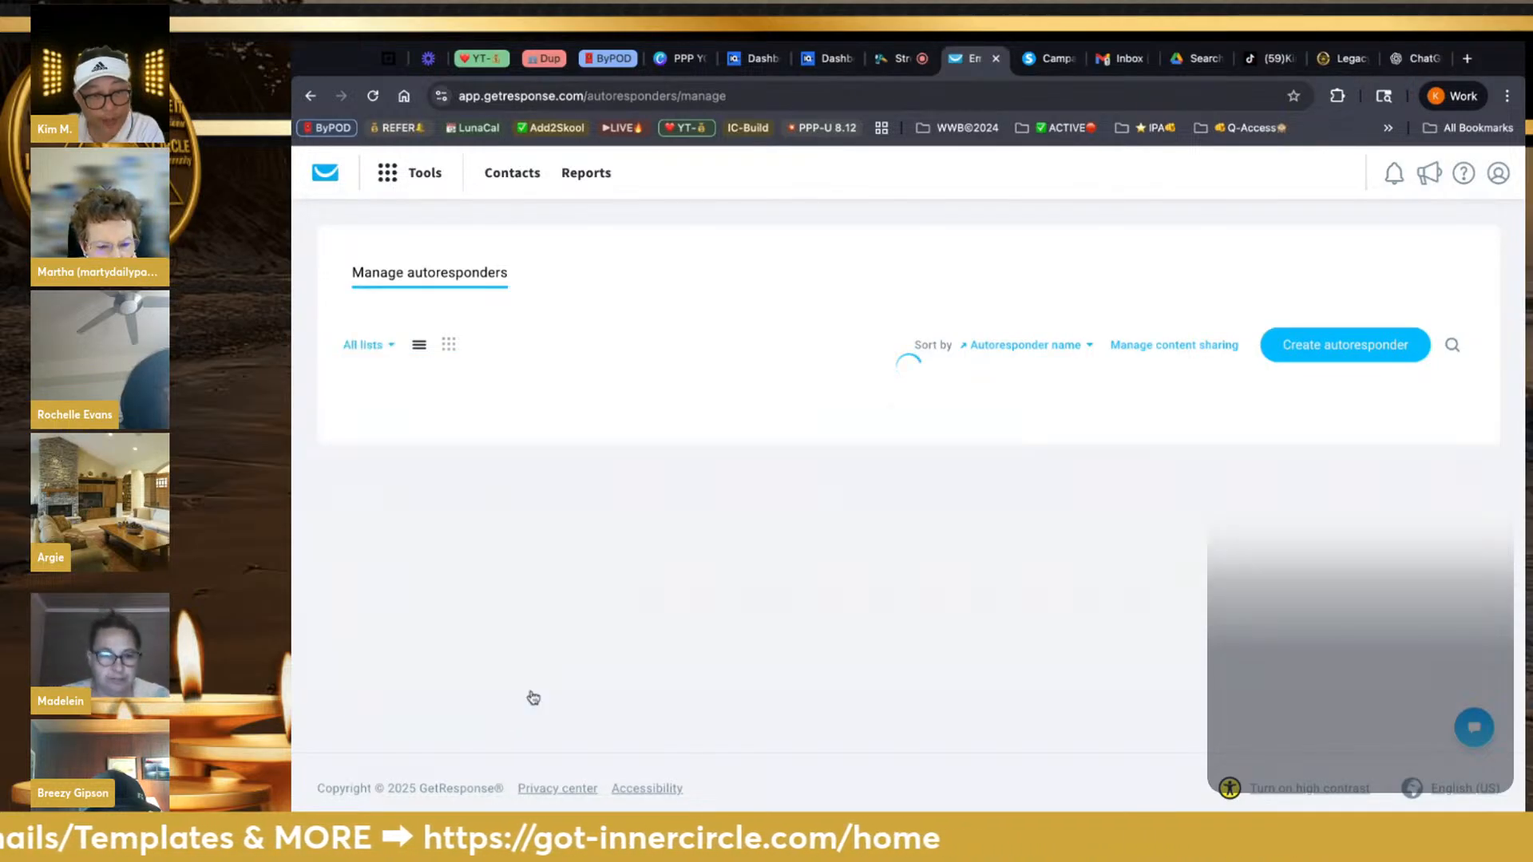
scroll(534, 697, down, 20)
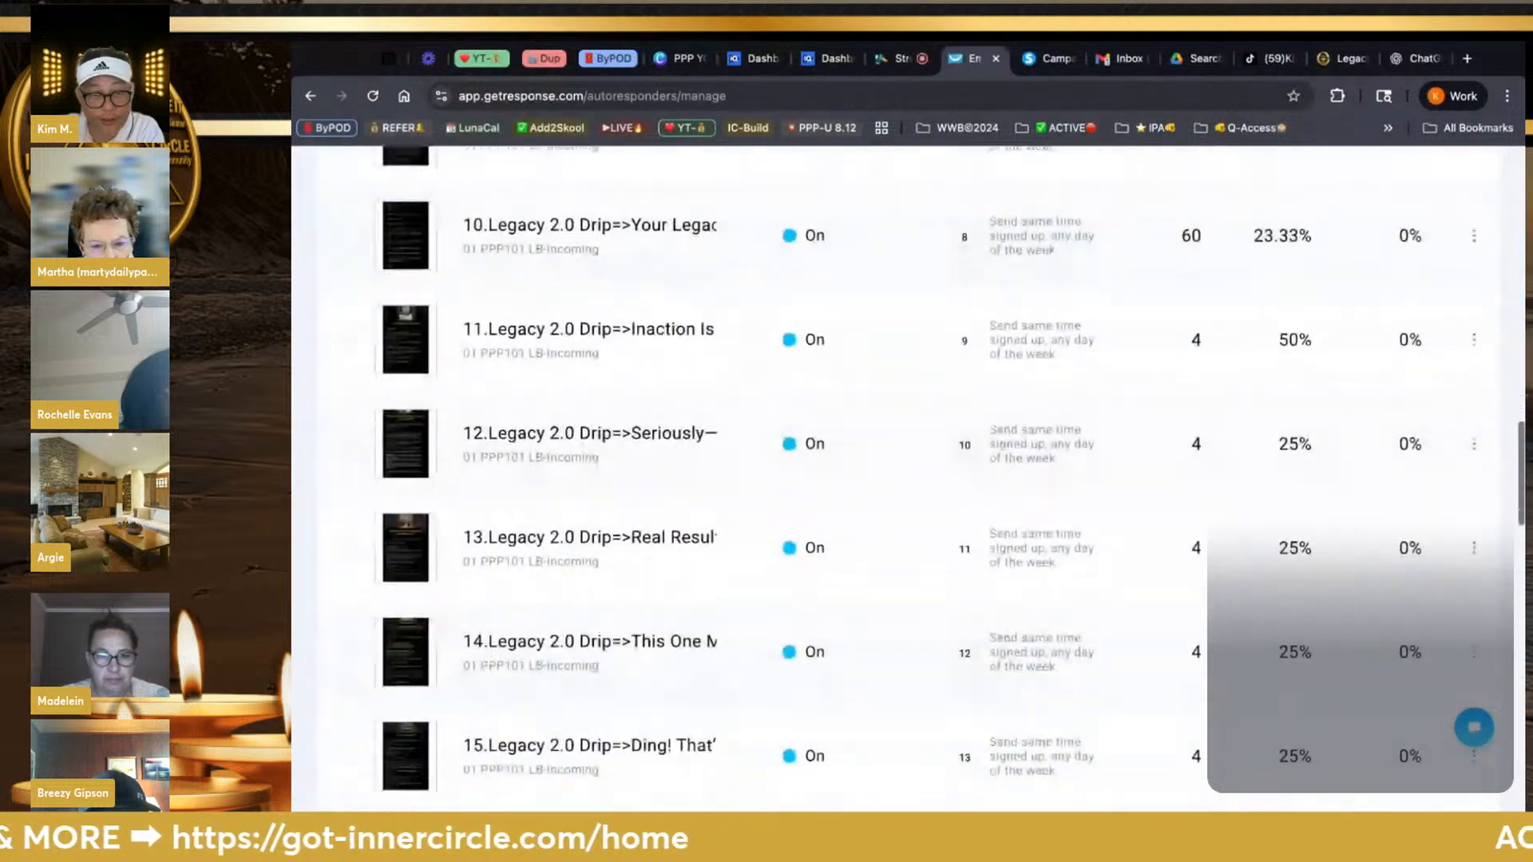
scroll(910, 463, up, 15)
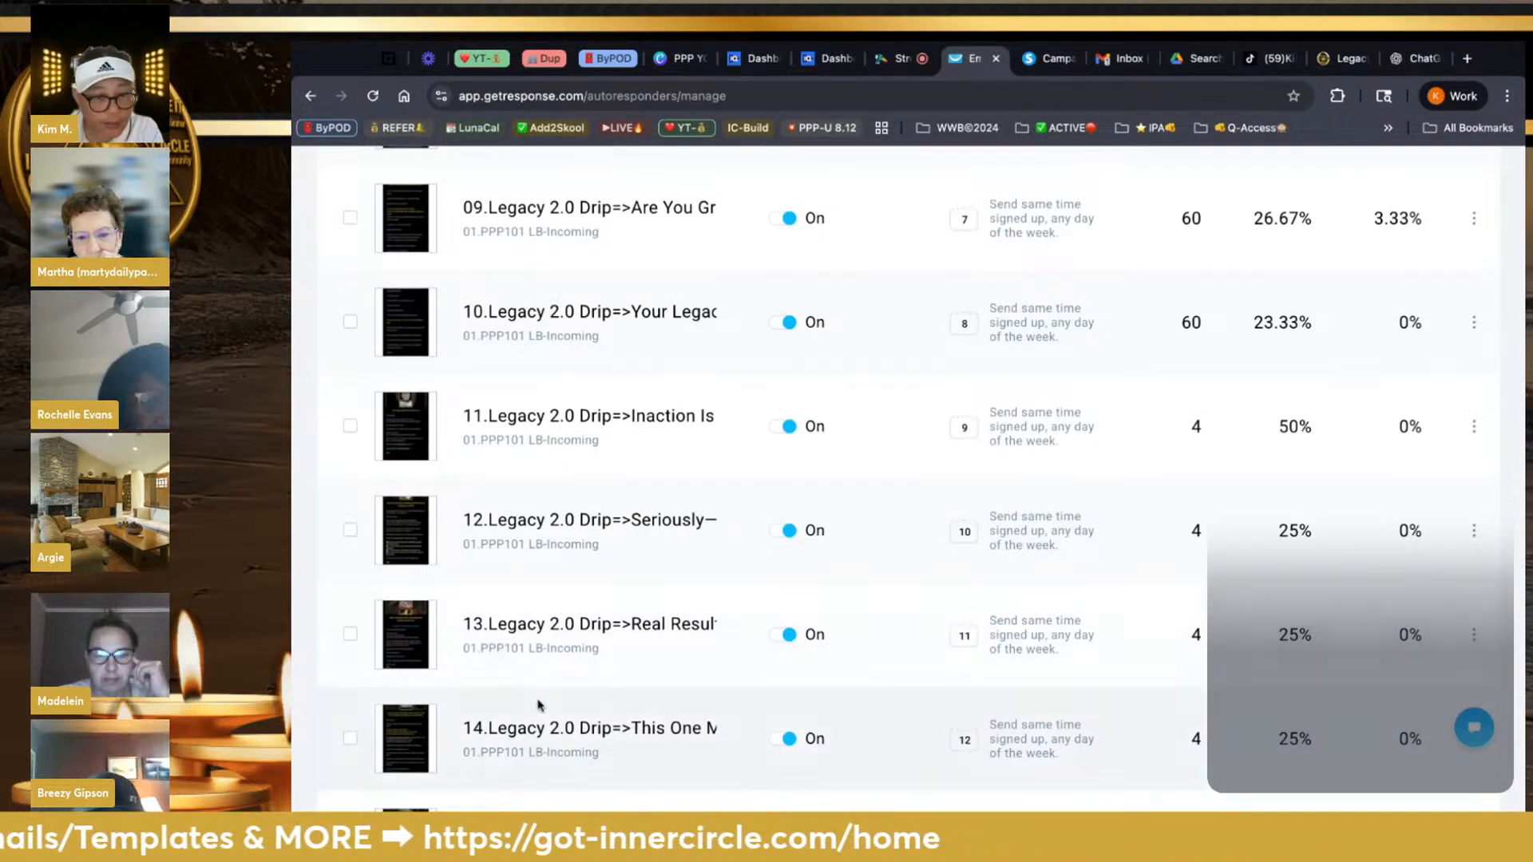
scroll(538, 705, down, 8)
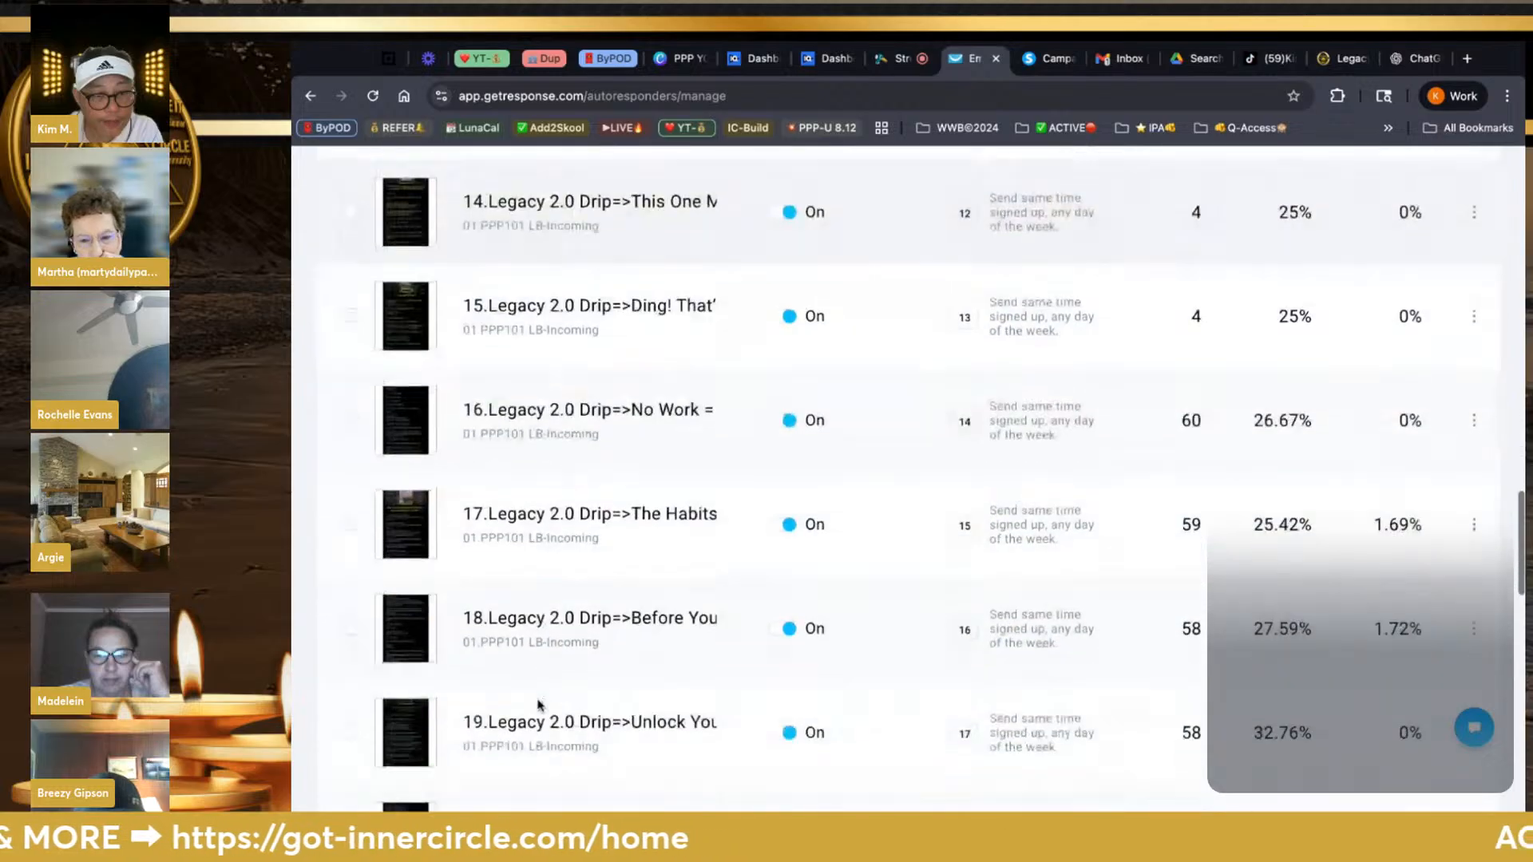
scroll(538, 705, down, 15)
scroll(538, 705, up, 20)
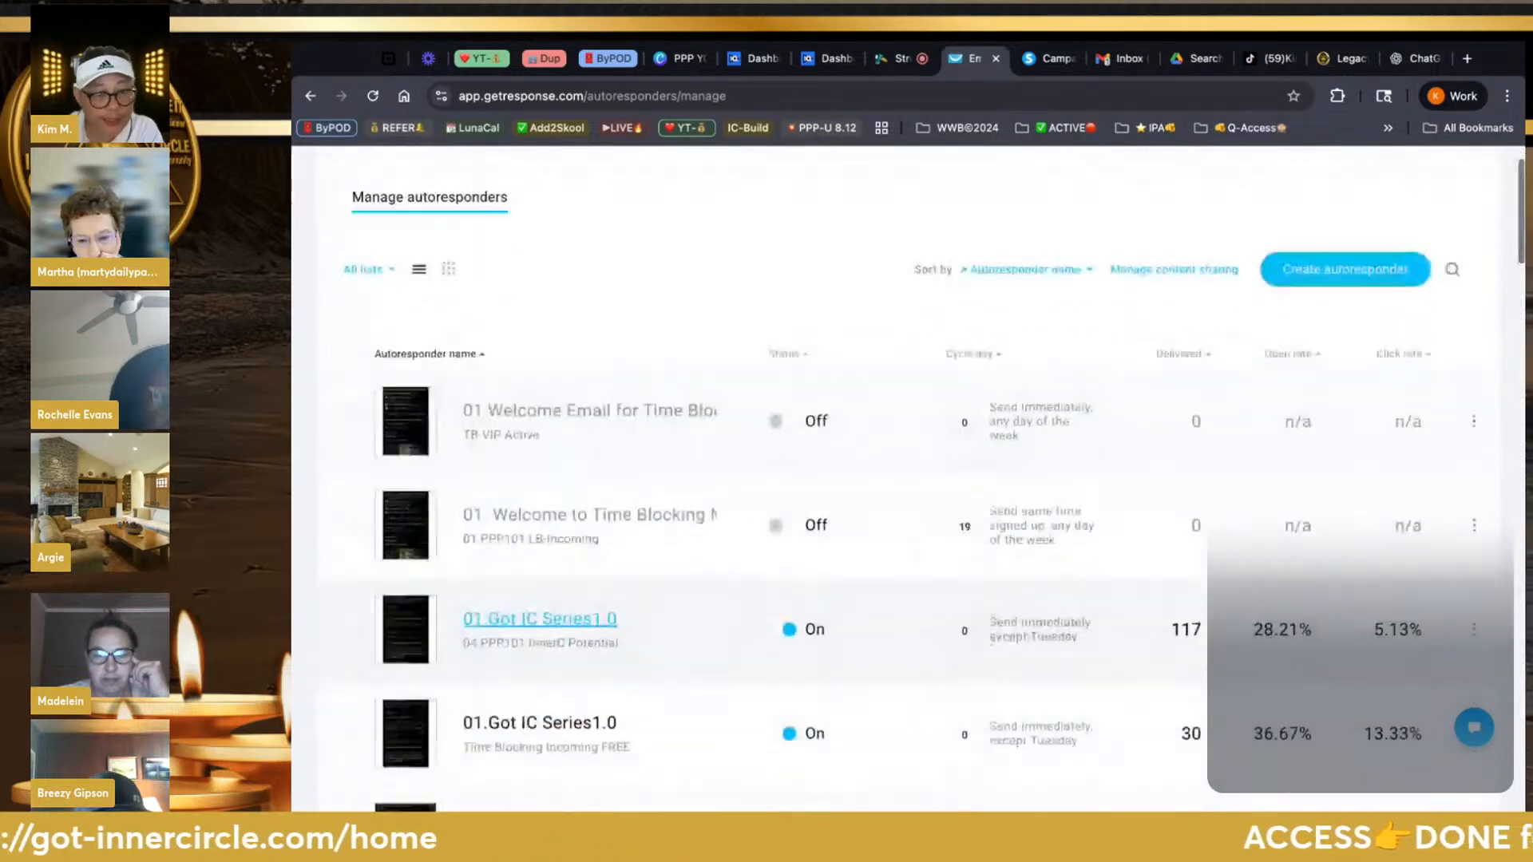
scroll(551, 695, down, 2)
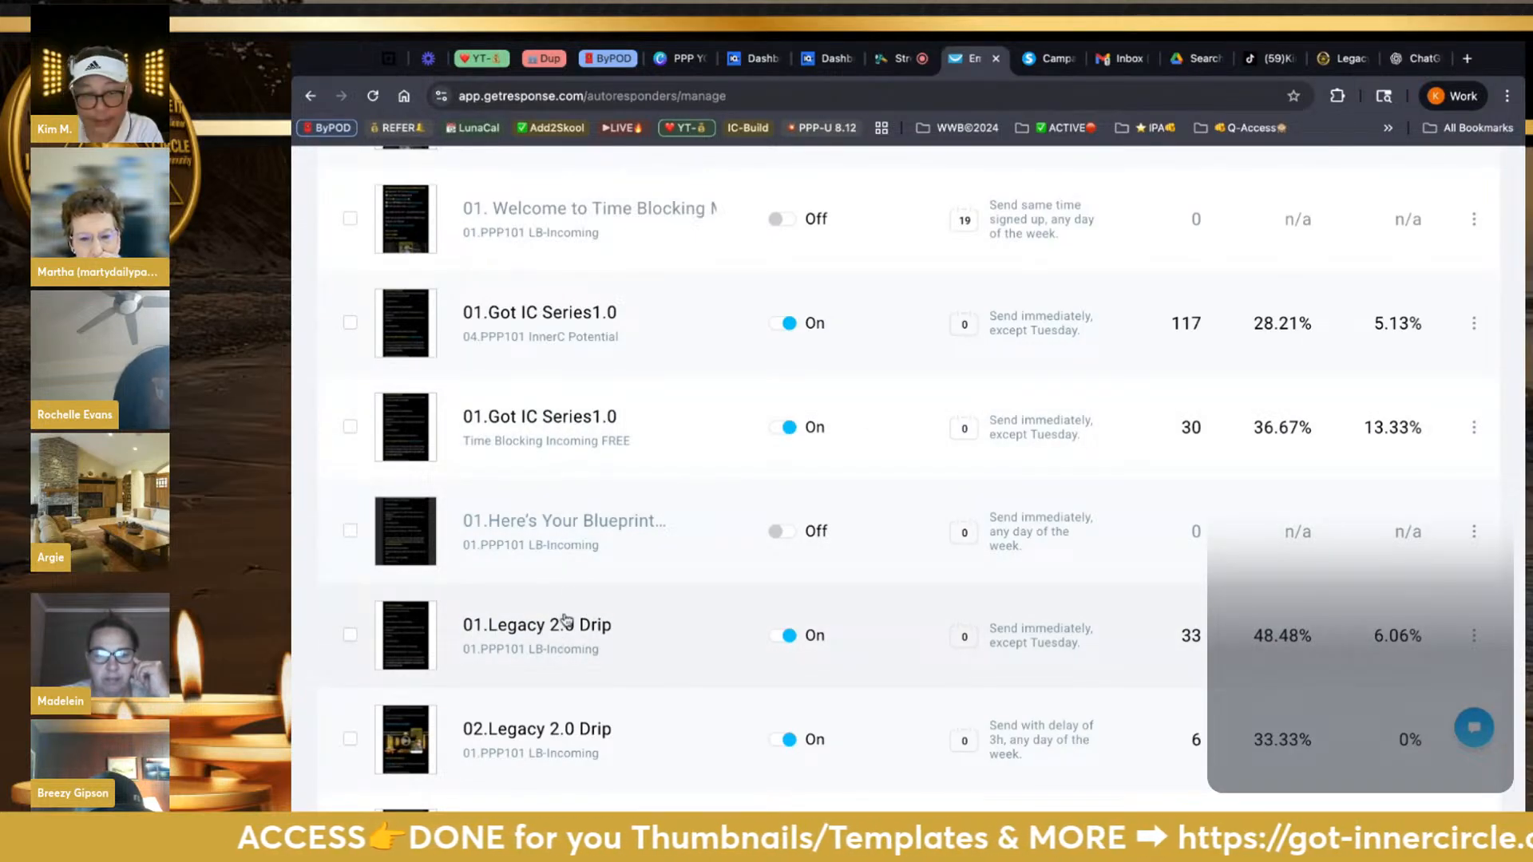
Reopen the Here's Your Blueprint autoresponder and scroll down to Design and content
click(564, 521)
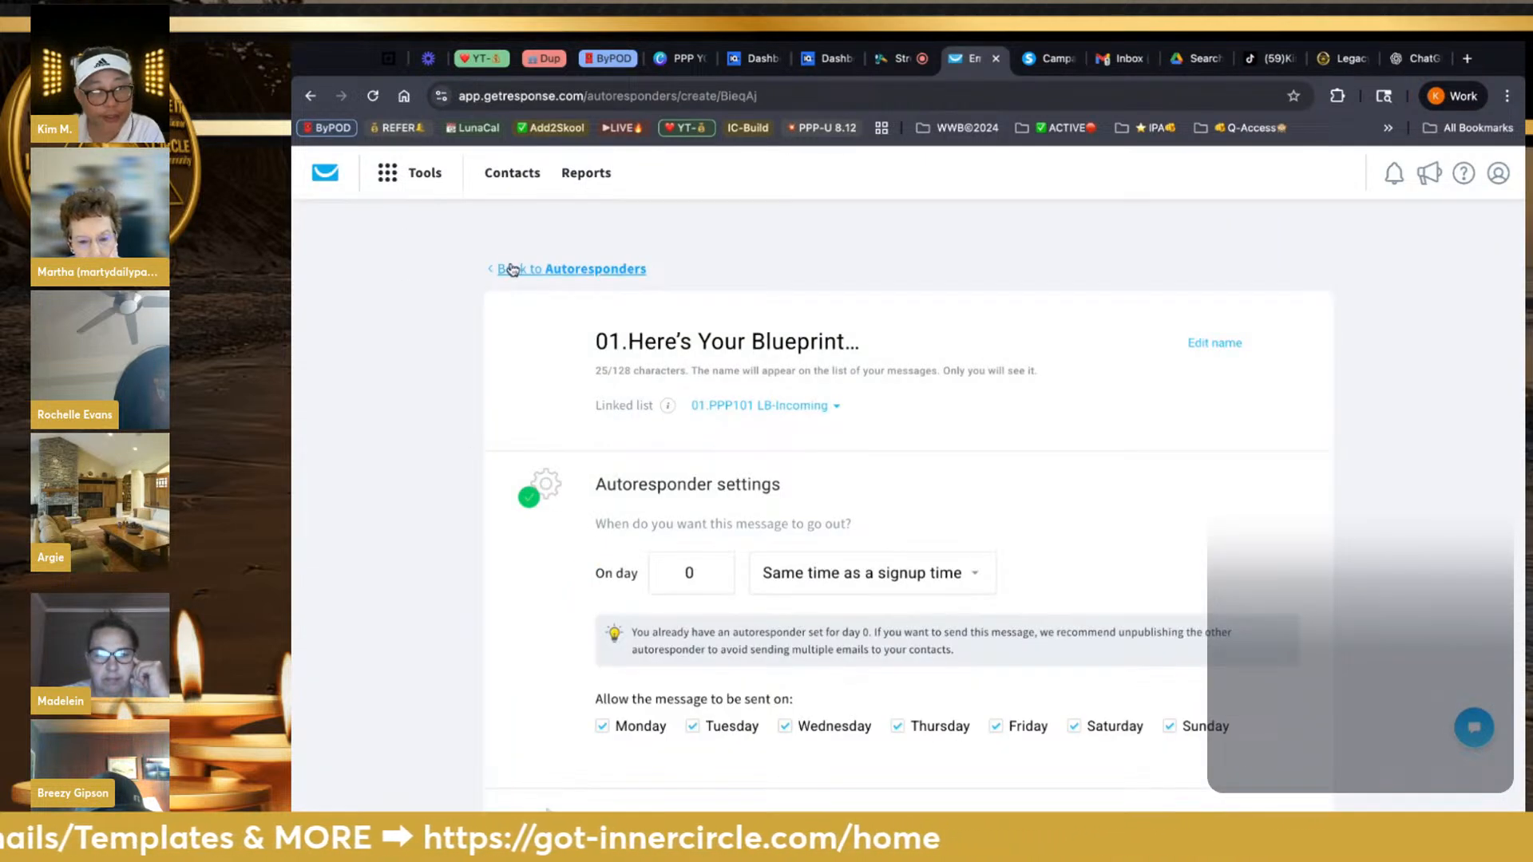
click(511, 269)
scroll(582, 645, down, 4)
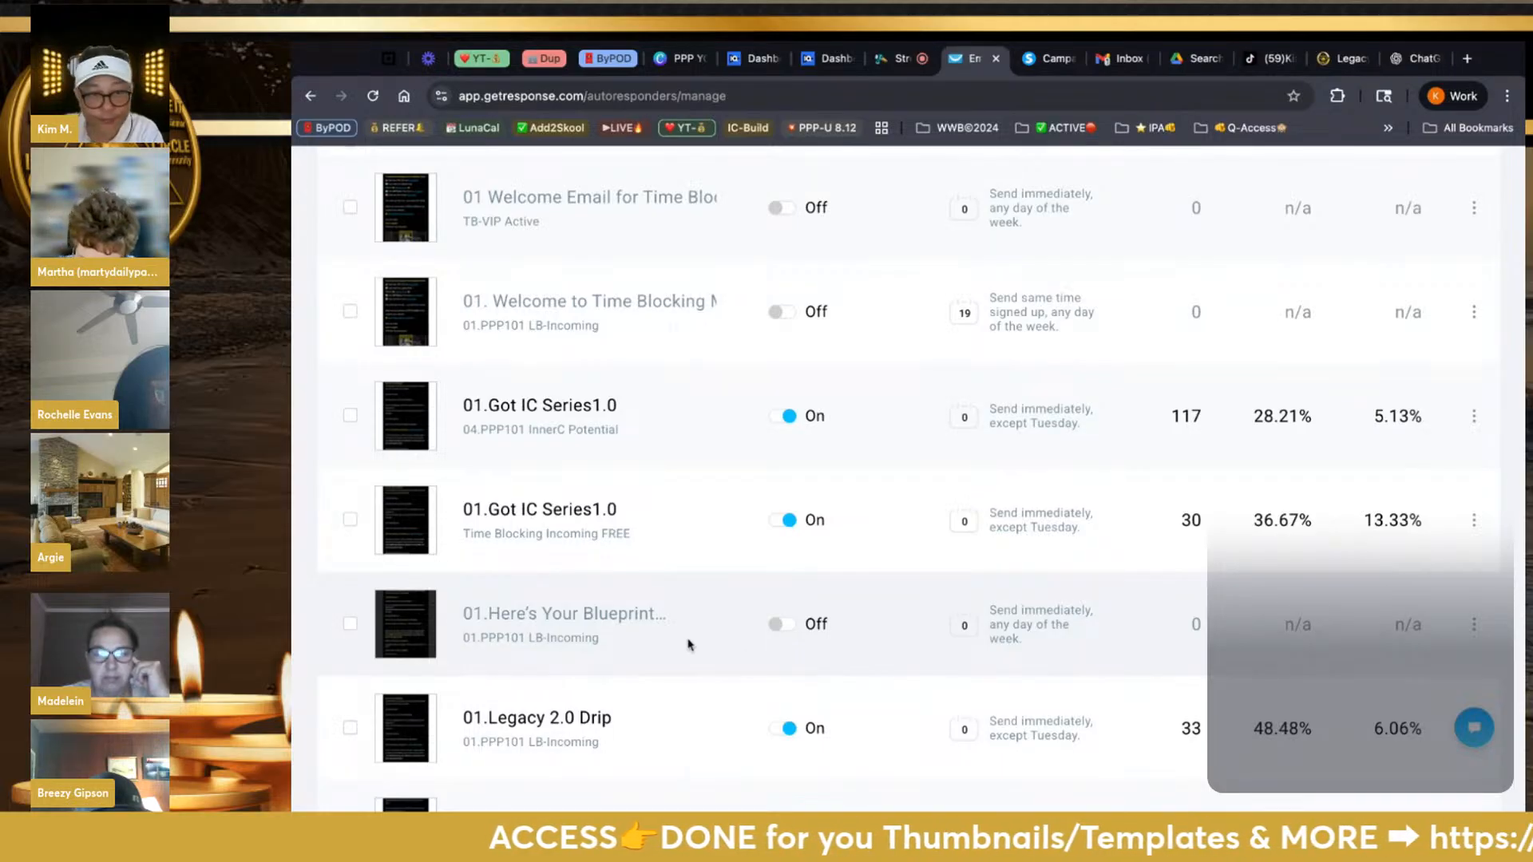
click(655, 623)
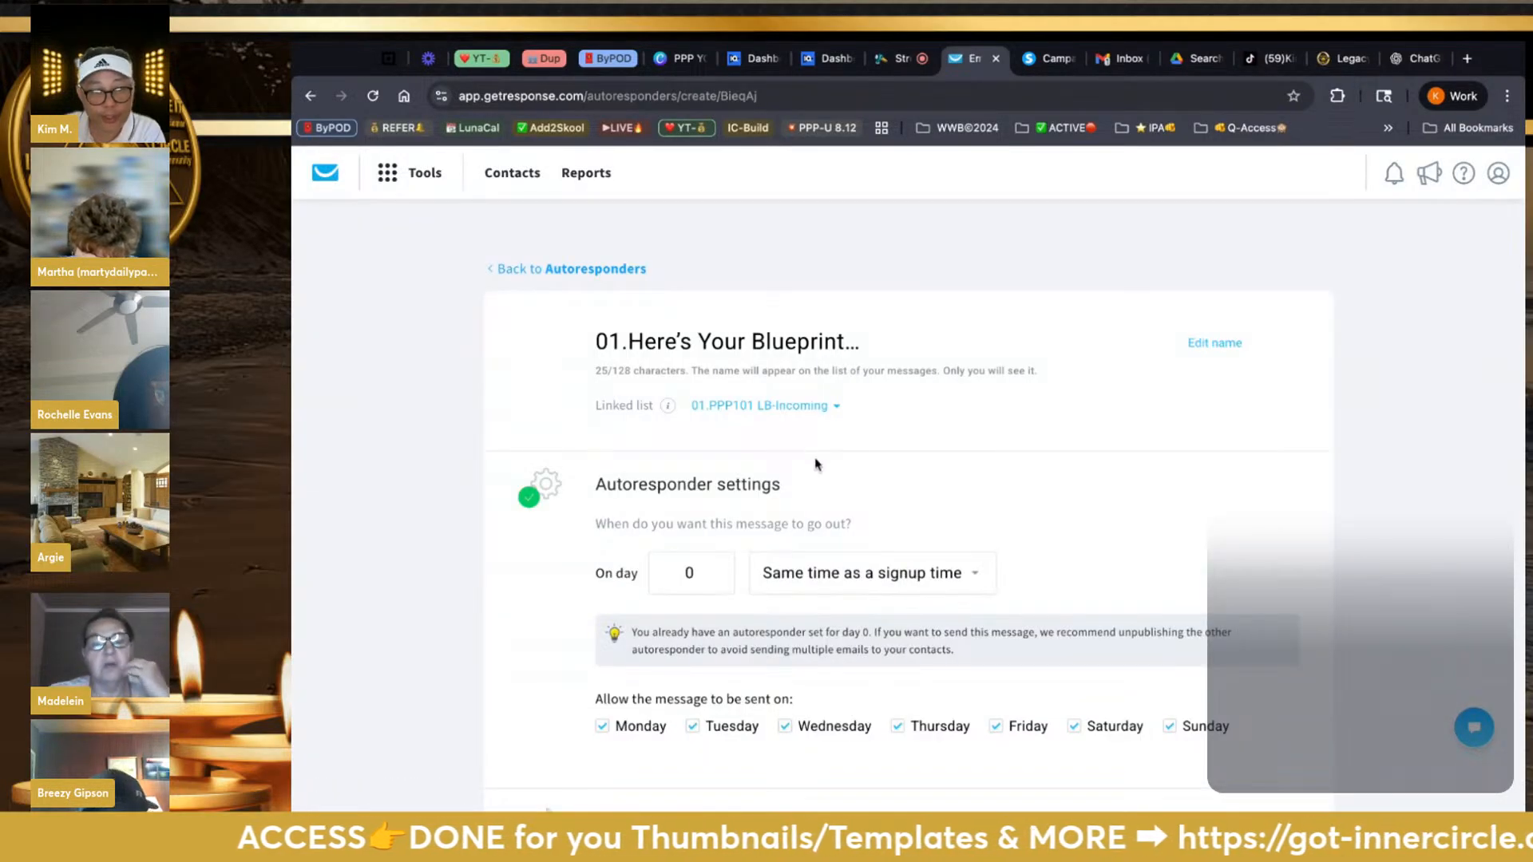
scroll(859, 503, down, 10)
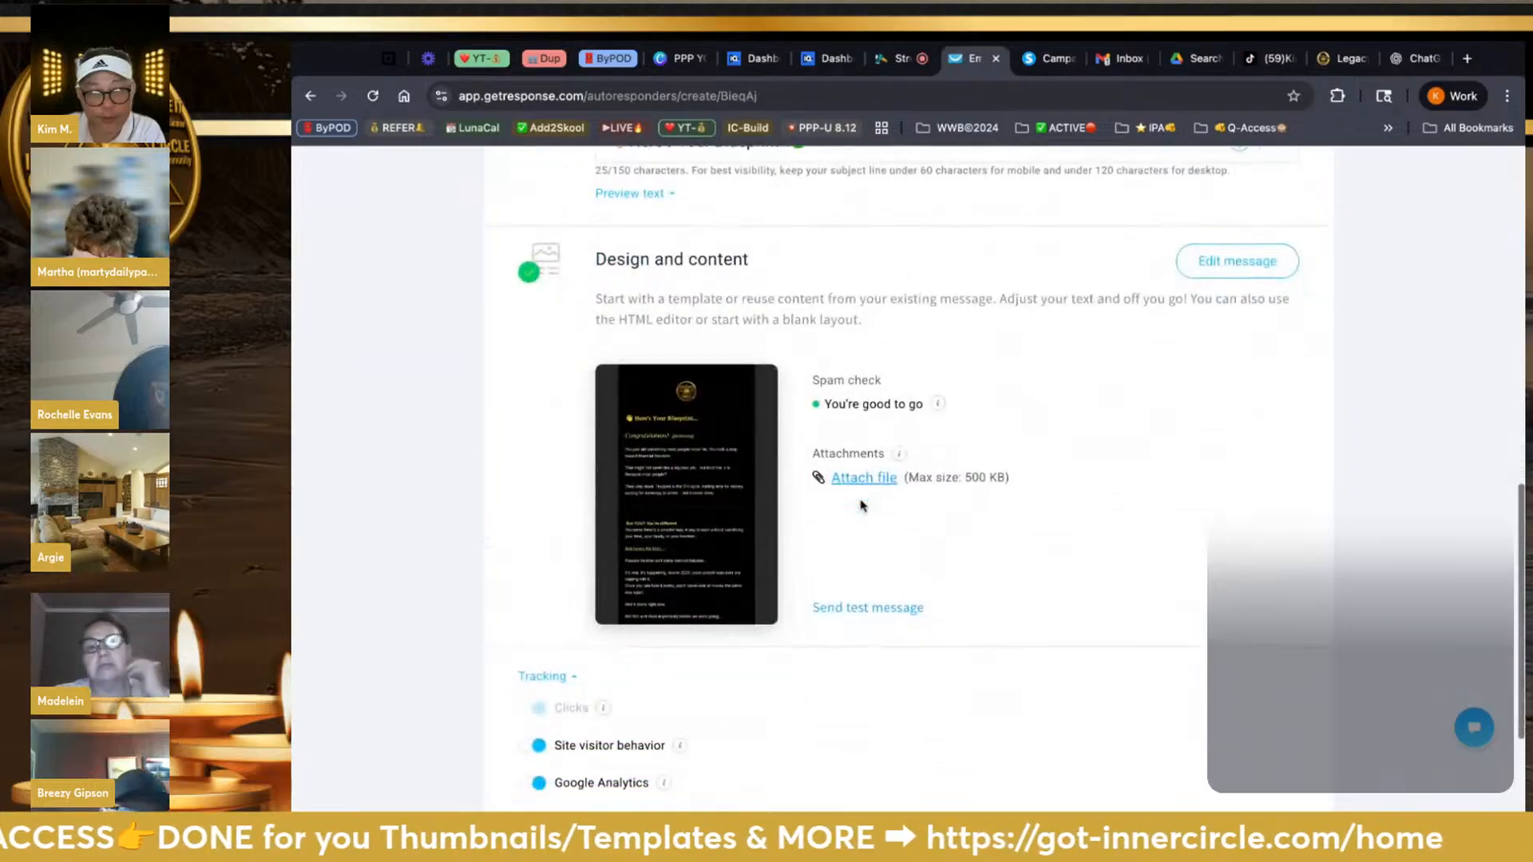
Send a test message to your own inbox and switch to the Gmail tab
click(861, 612)
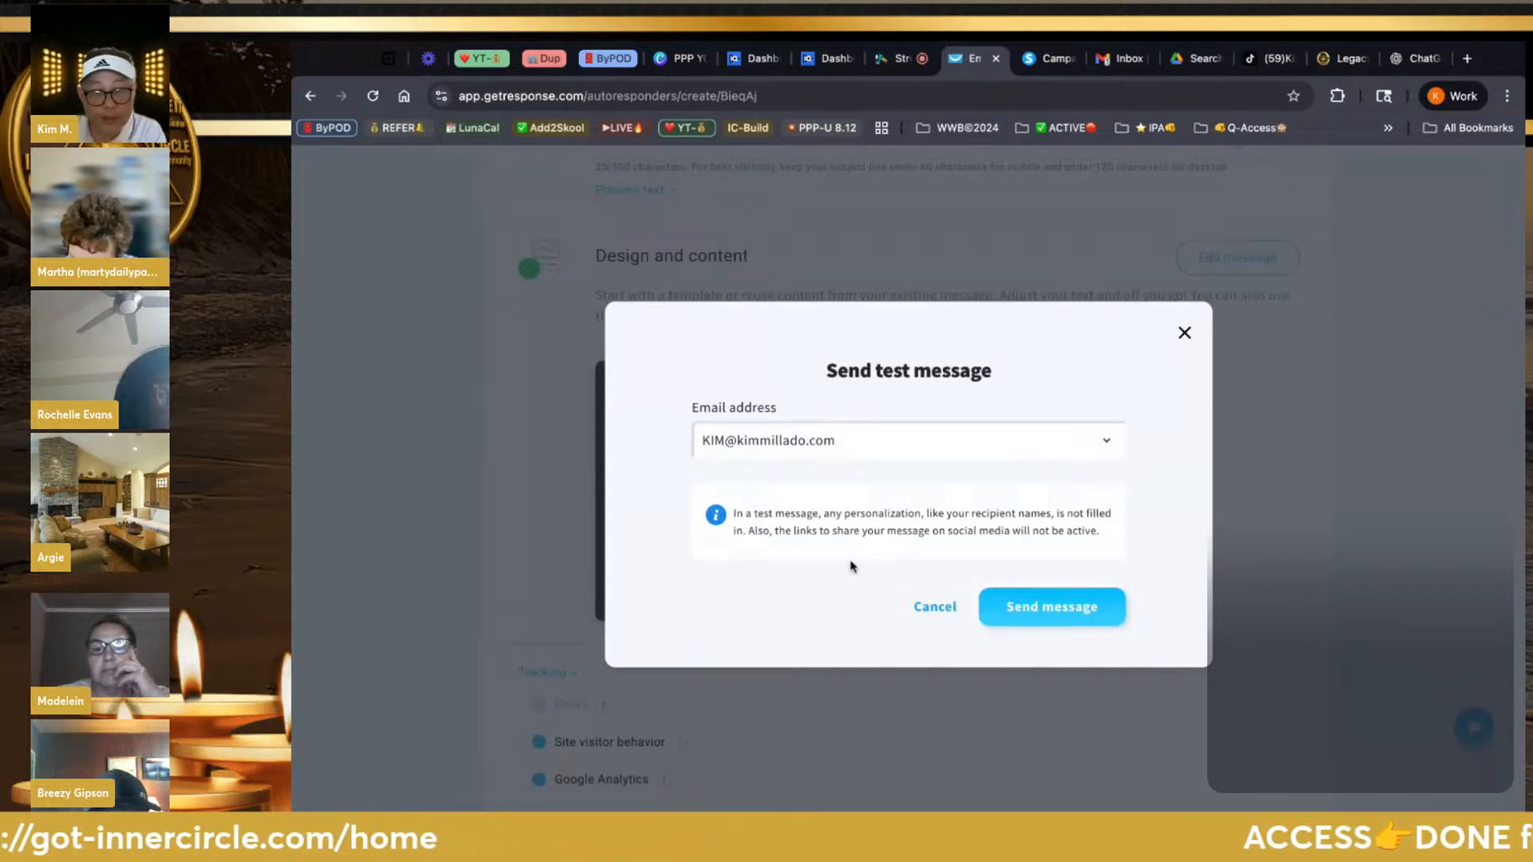
click(1004, 607)
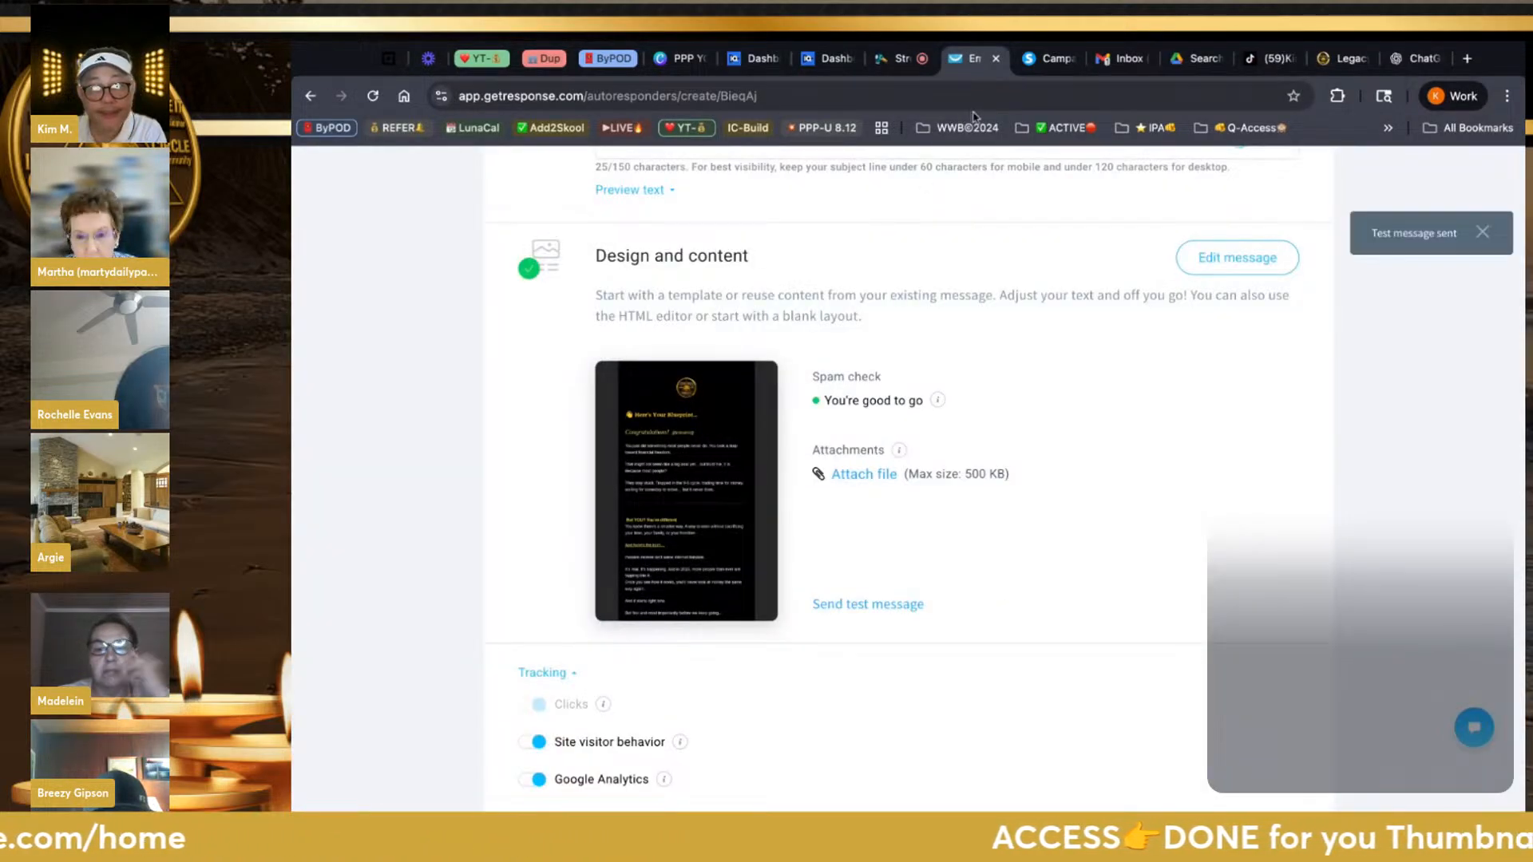
click(1122, 58)
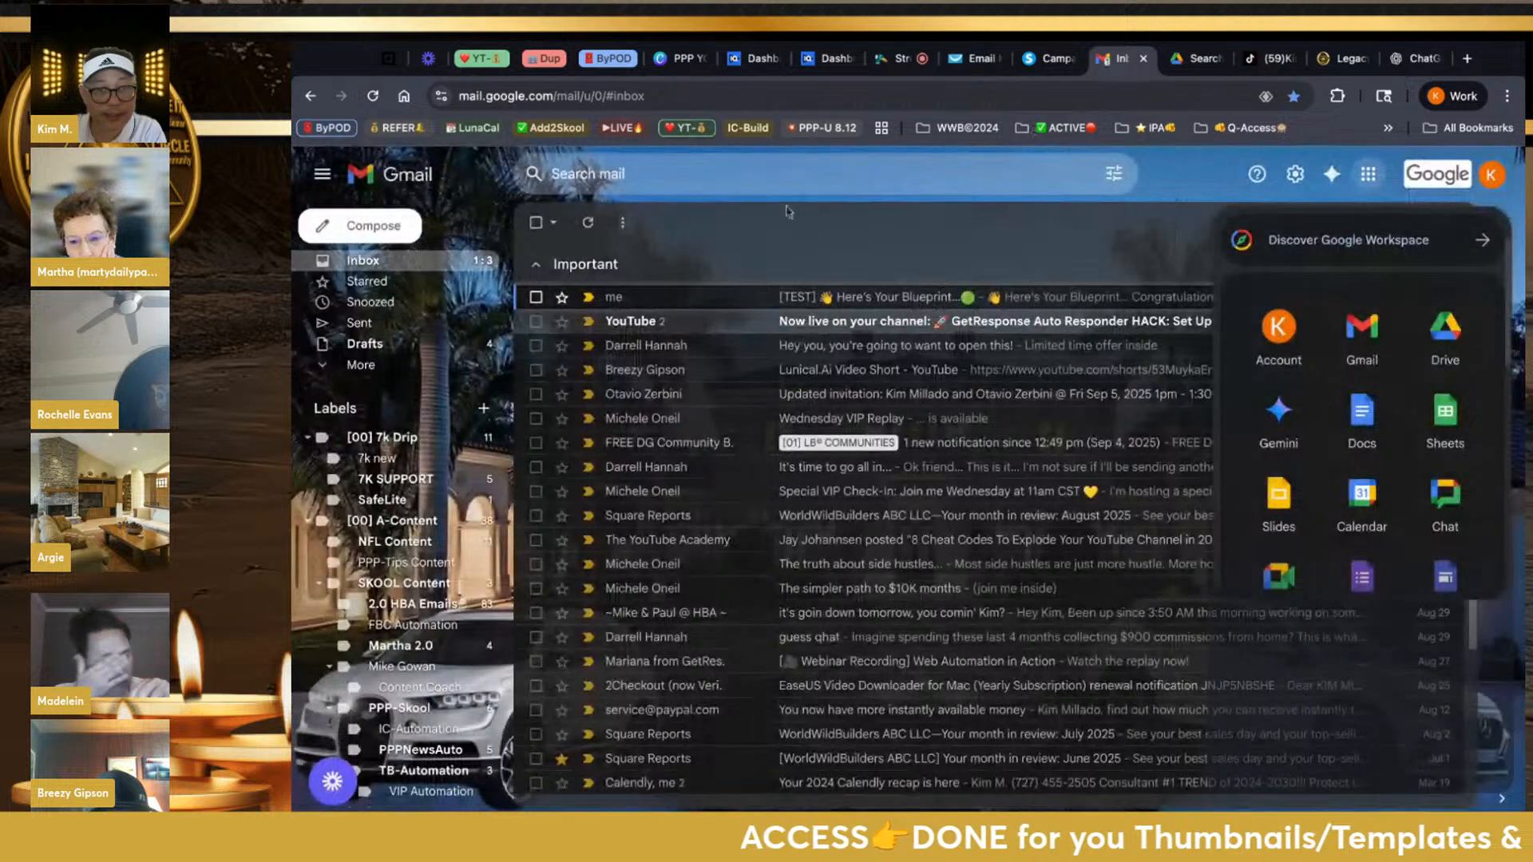
Close the Google apps panel and delete the older duplicate [TEST] email
click(536, 297)
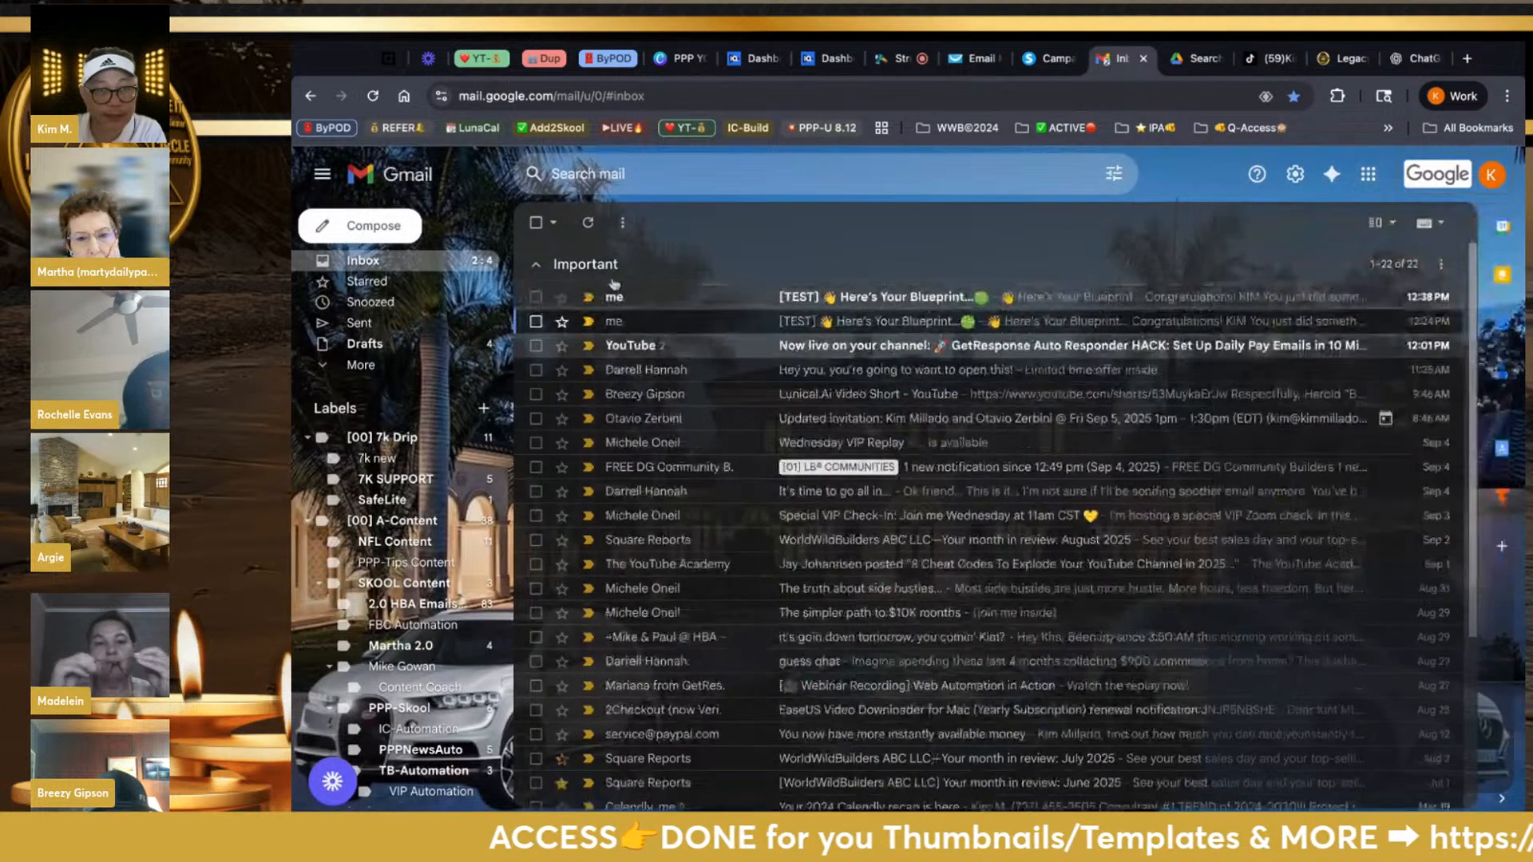
click(537, 321)
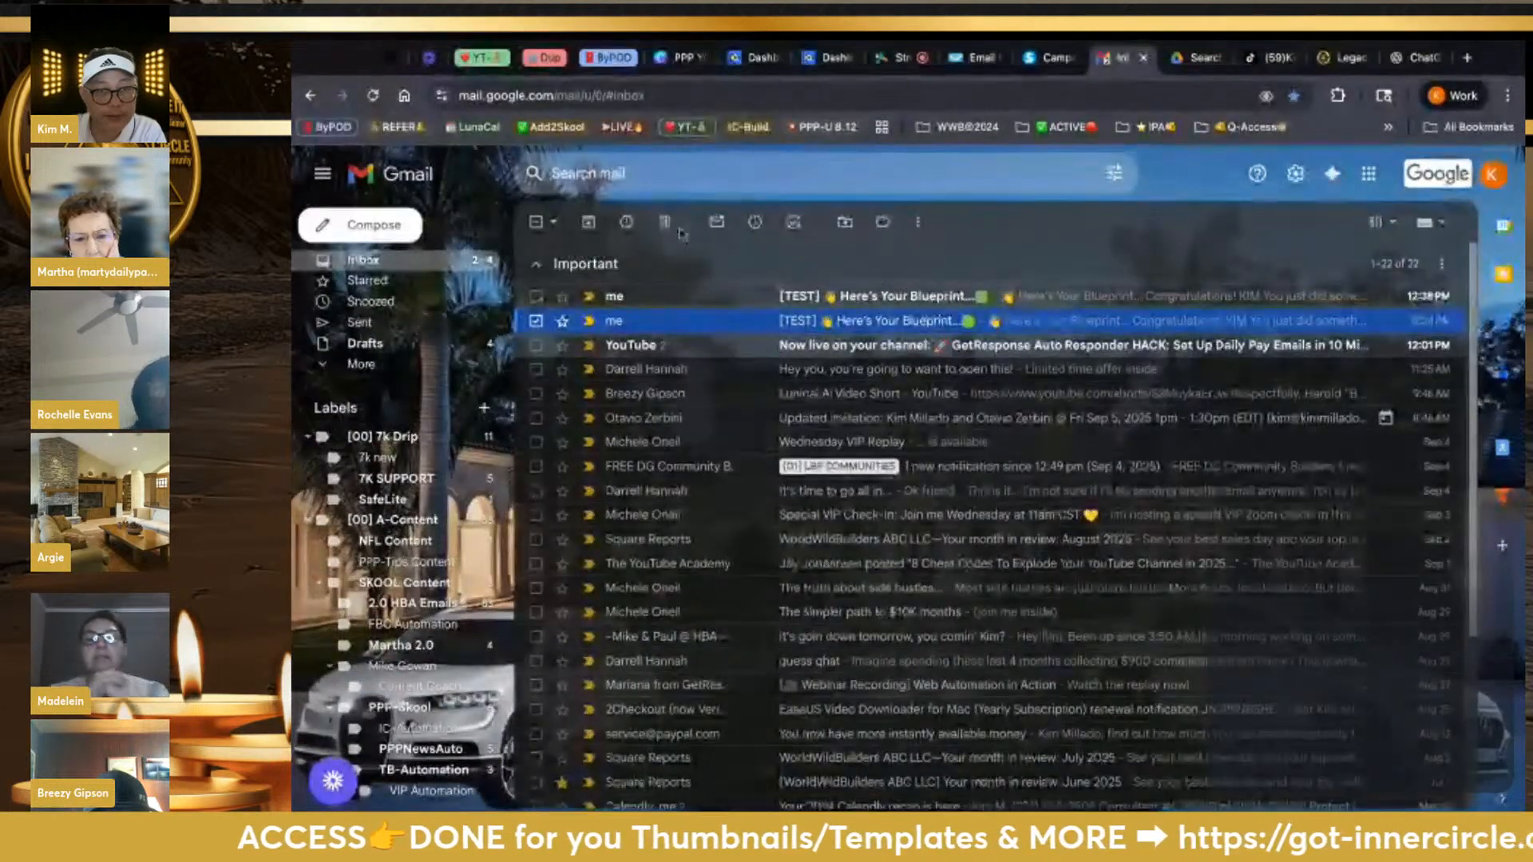
click(663, 221)
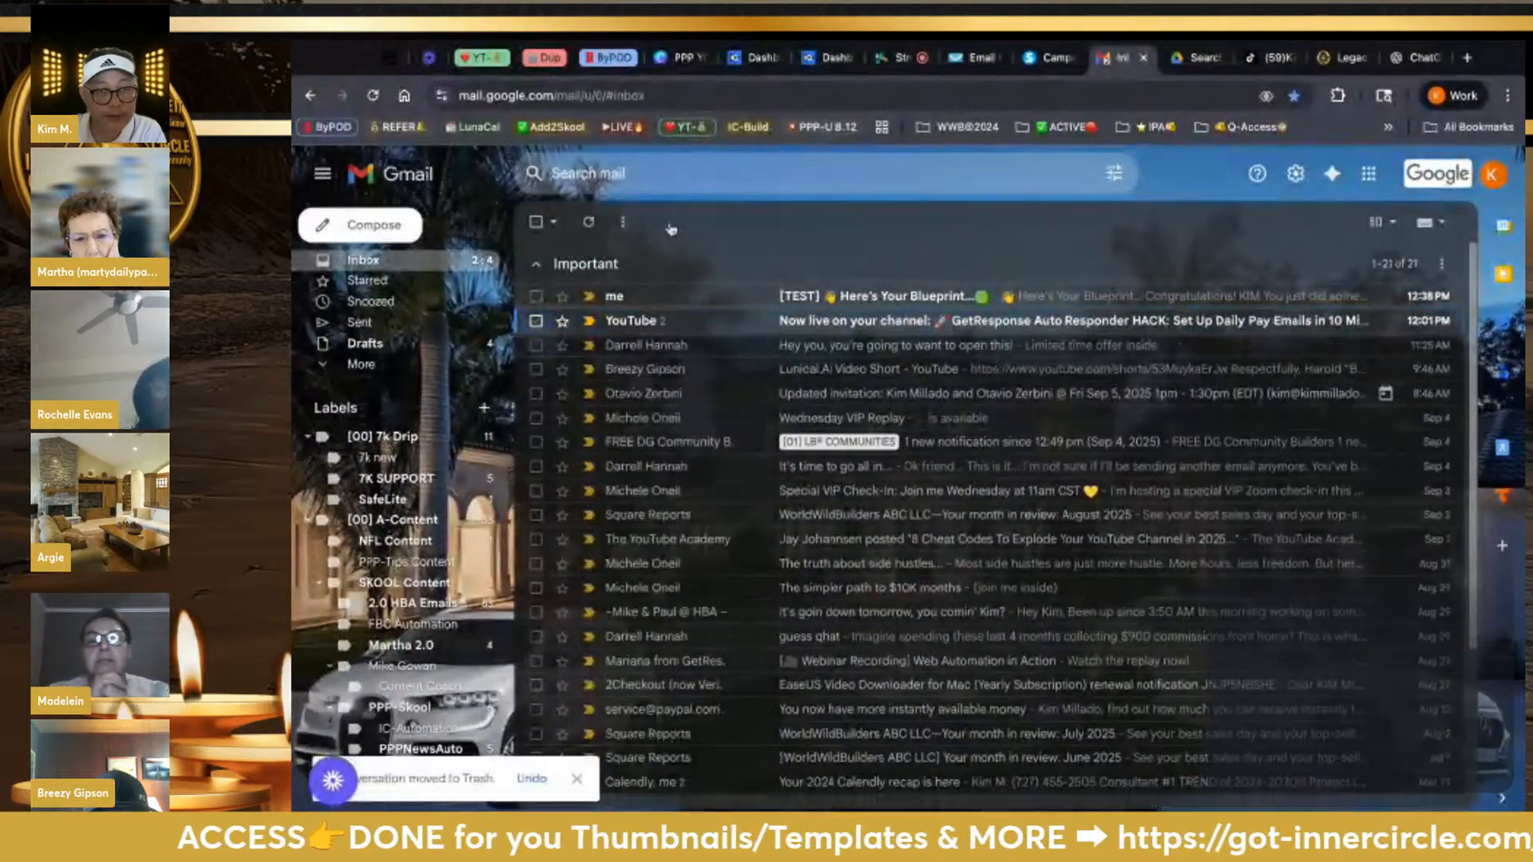
Open the newest [TEST] Here's Your Blueprint email, read it, and follow CLICK HERE & DOWNLOAD
click(766, 302)
scroll(882, 597, down, 10)
scroll(882, 597, down, 9)
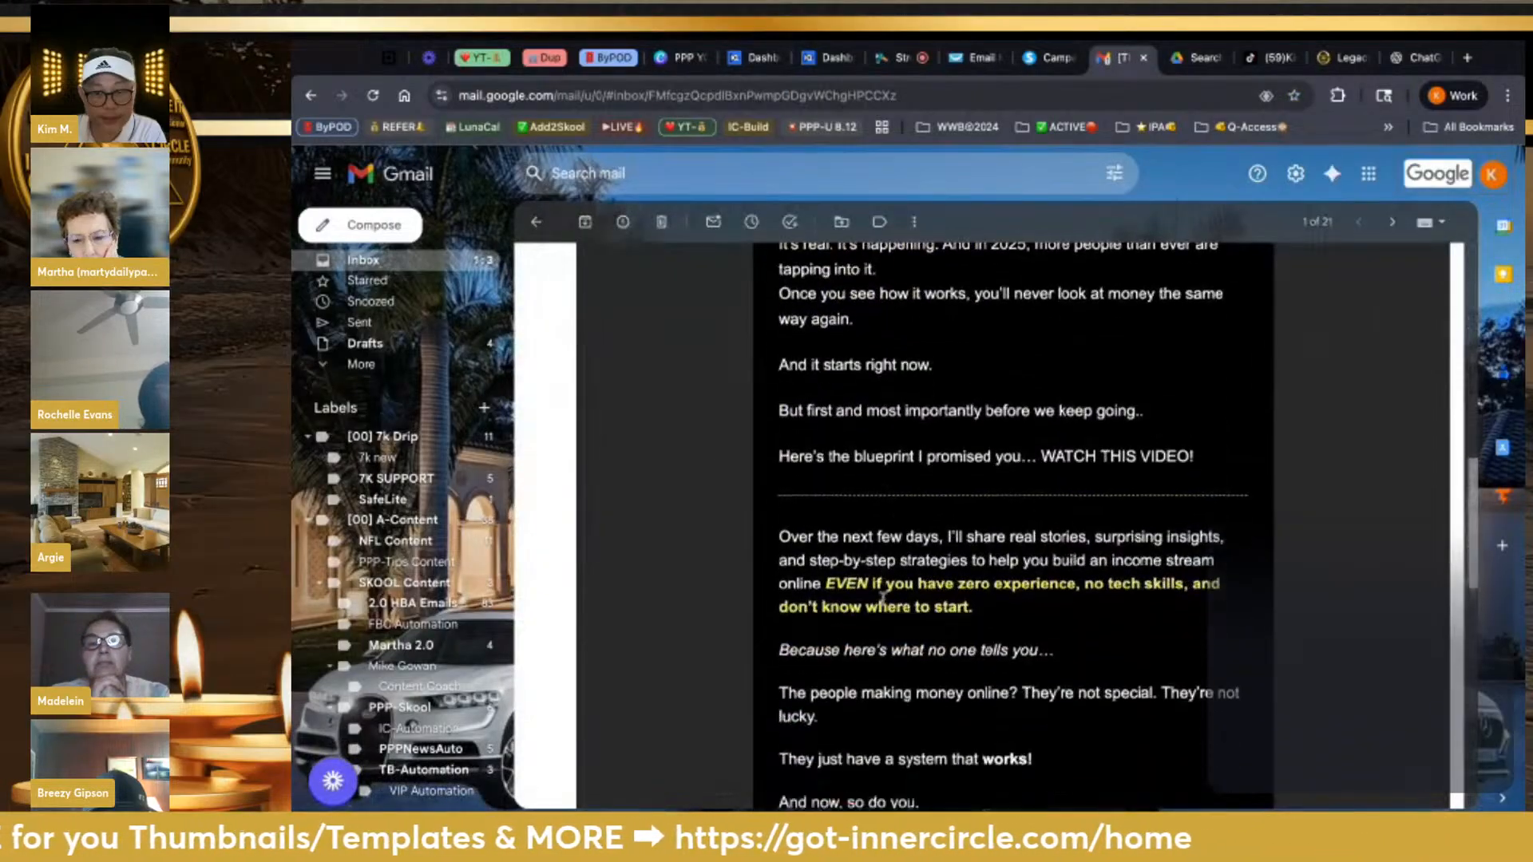
scroll(882, 597, down, 3)
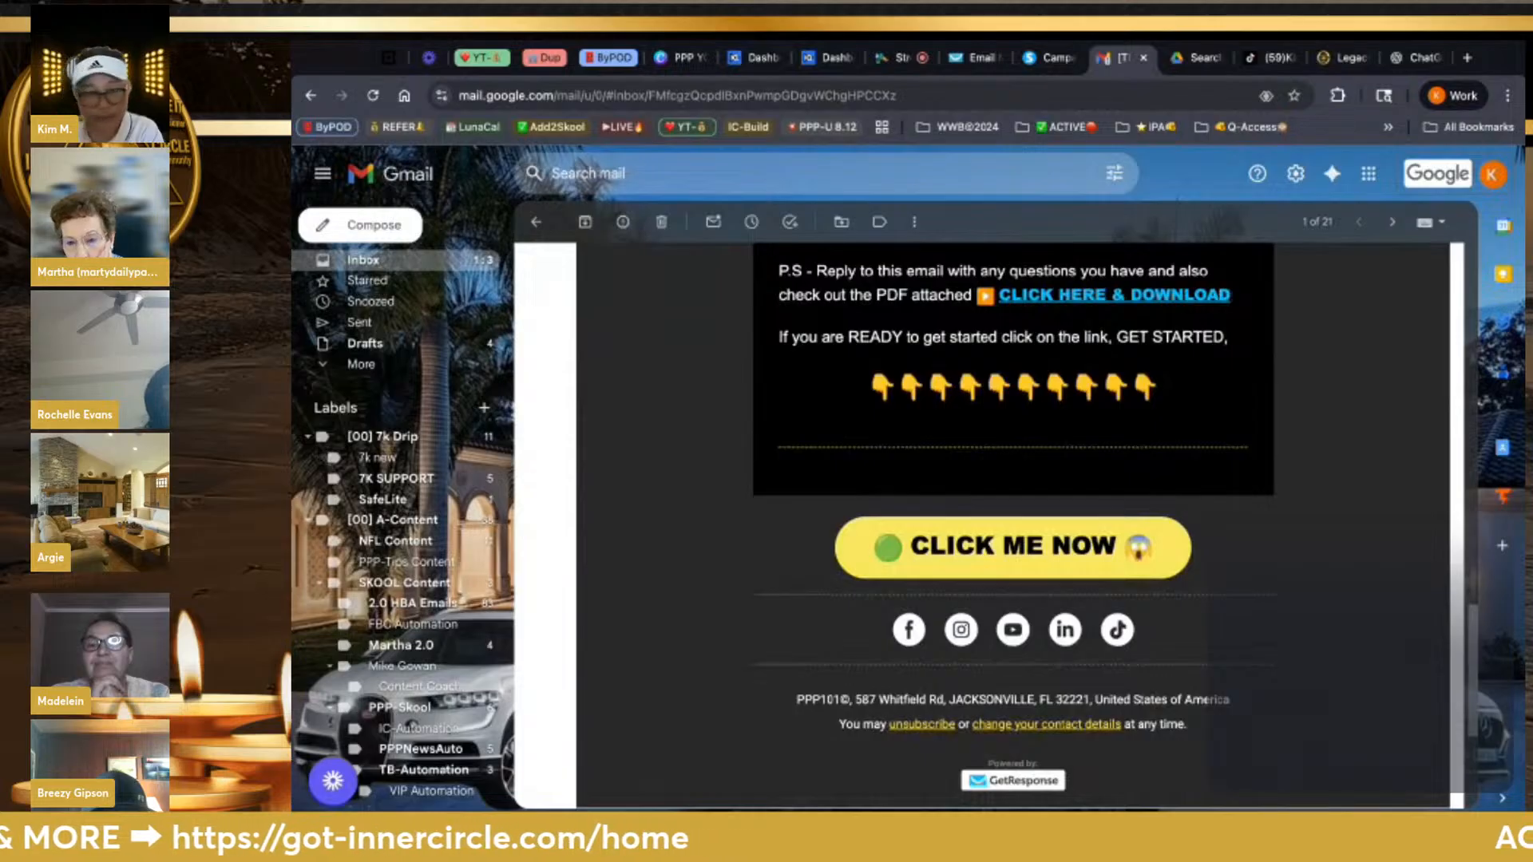
scroll(1012, 524, up, 3)
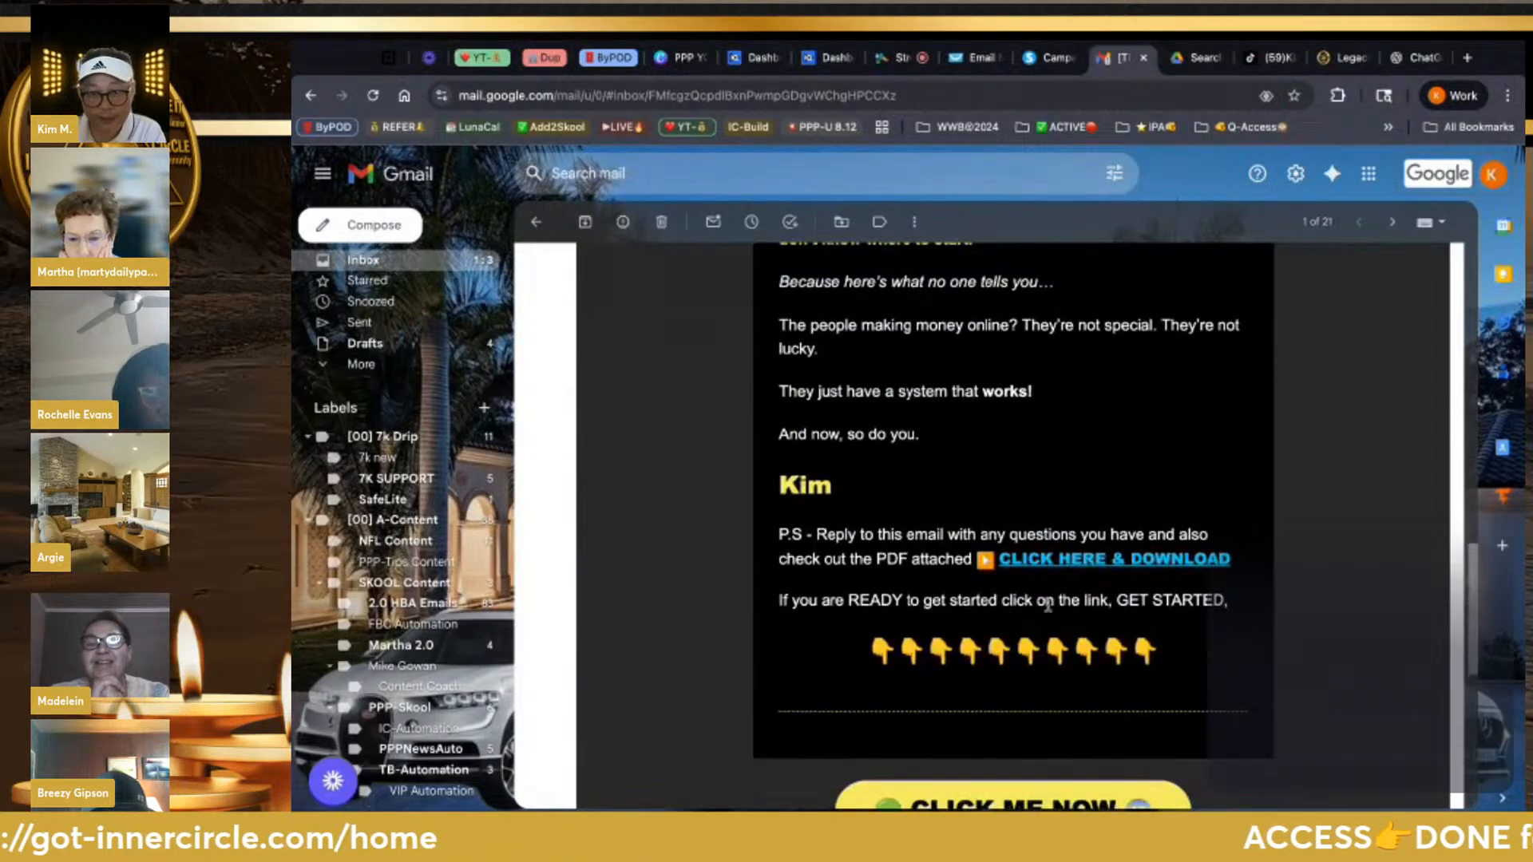
click(1100, 562)
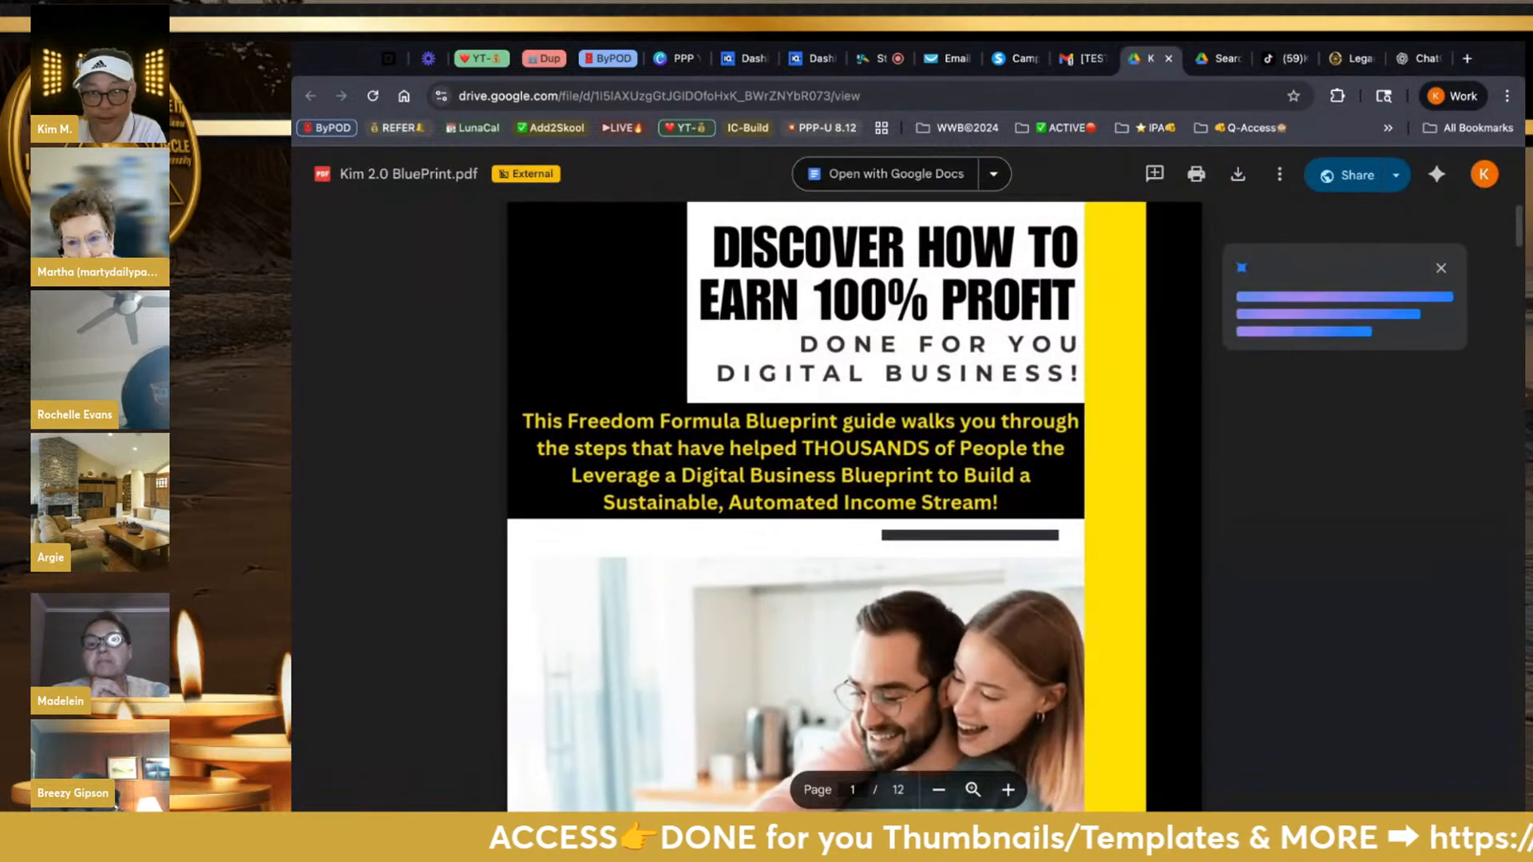
Close the Blueprint PDF tab and follow the email's CLICK ME NOW button to ppppaysdaily.com/ready
click(1168, 60)
scroll(1062, 678, down, 1)
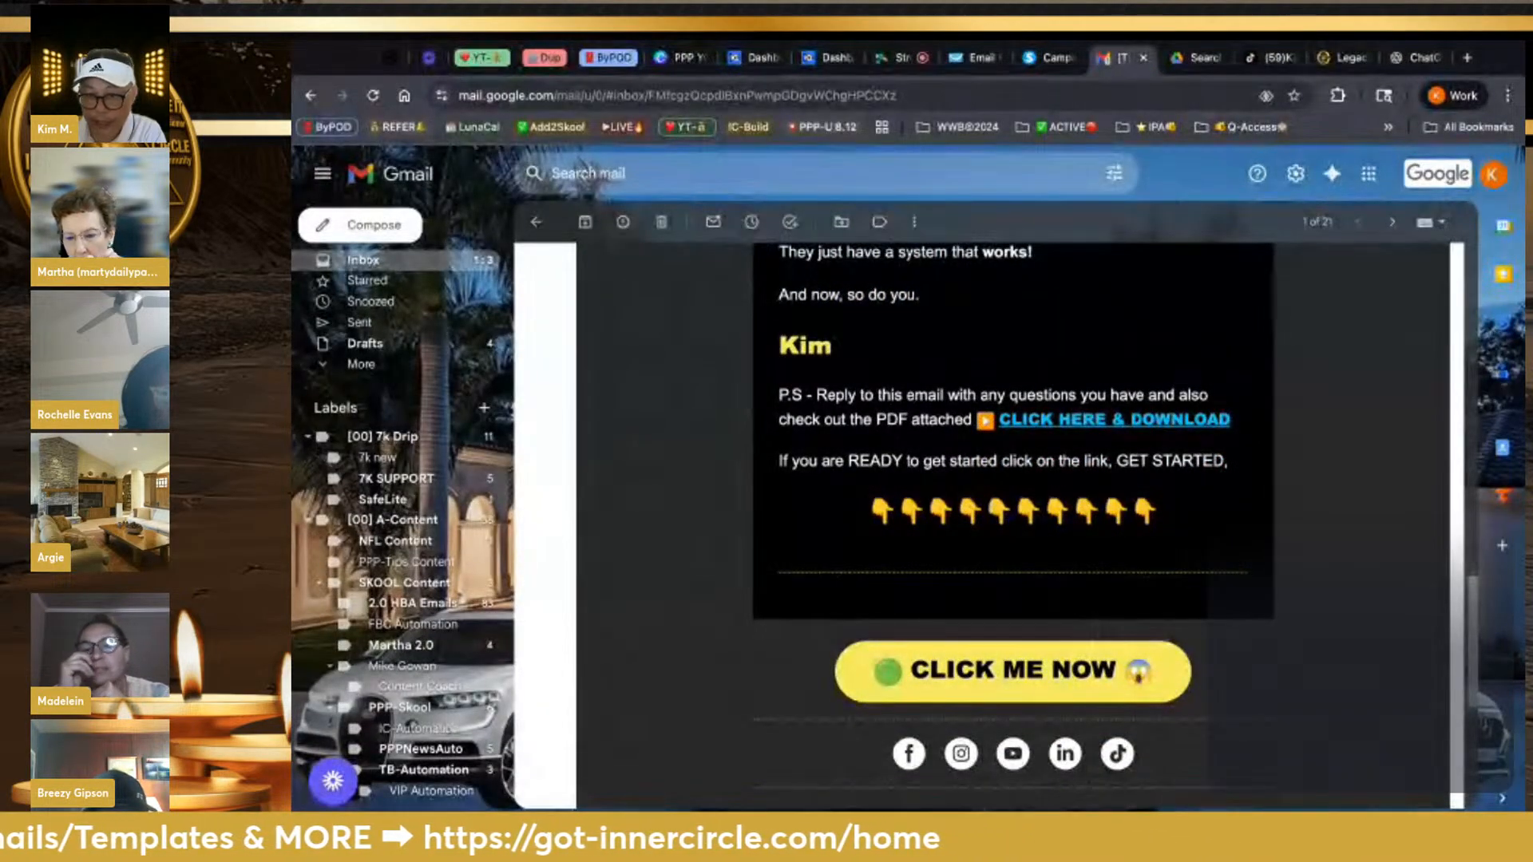
click(1012, 670)
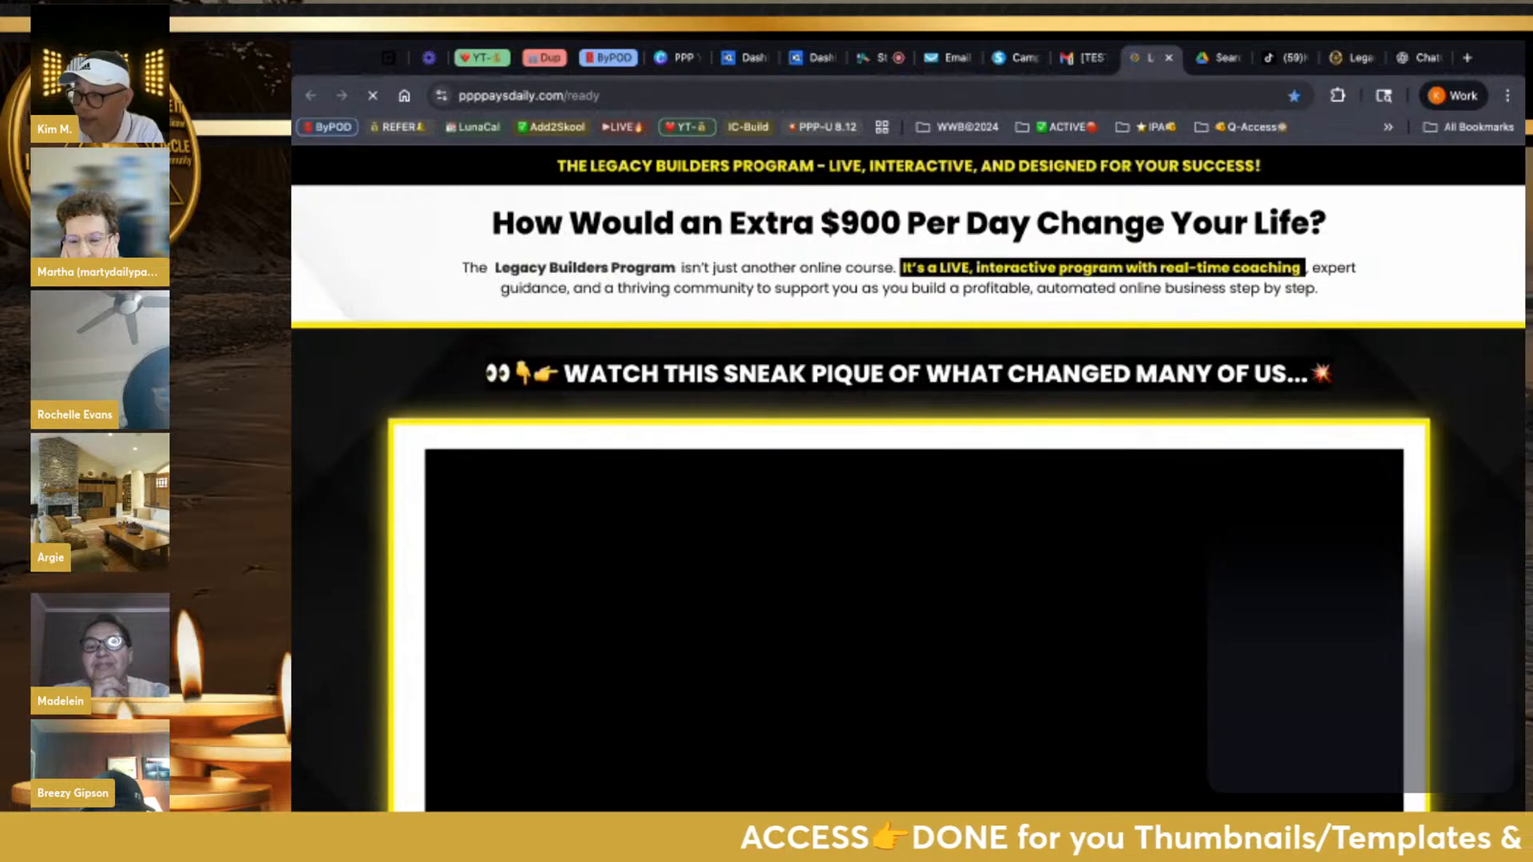
Review the ppppaysdaily.com/ready Legacy Builders page and its join offer pop-up, then return to the Gmail test email
scroll(994, 653, down, 1)
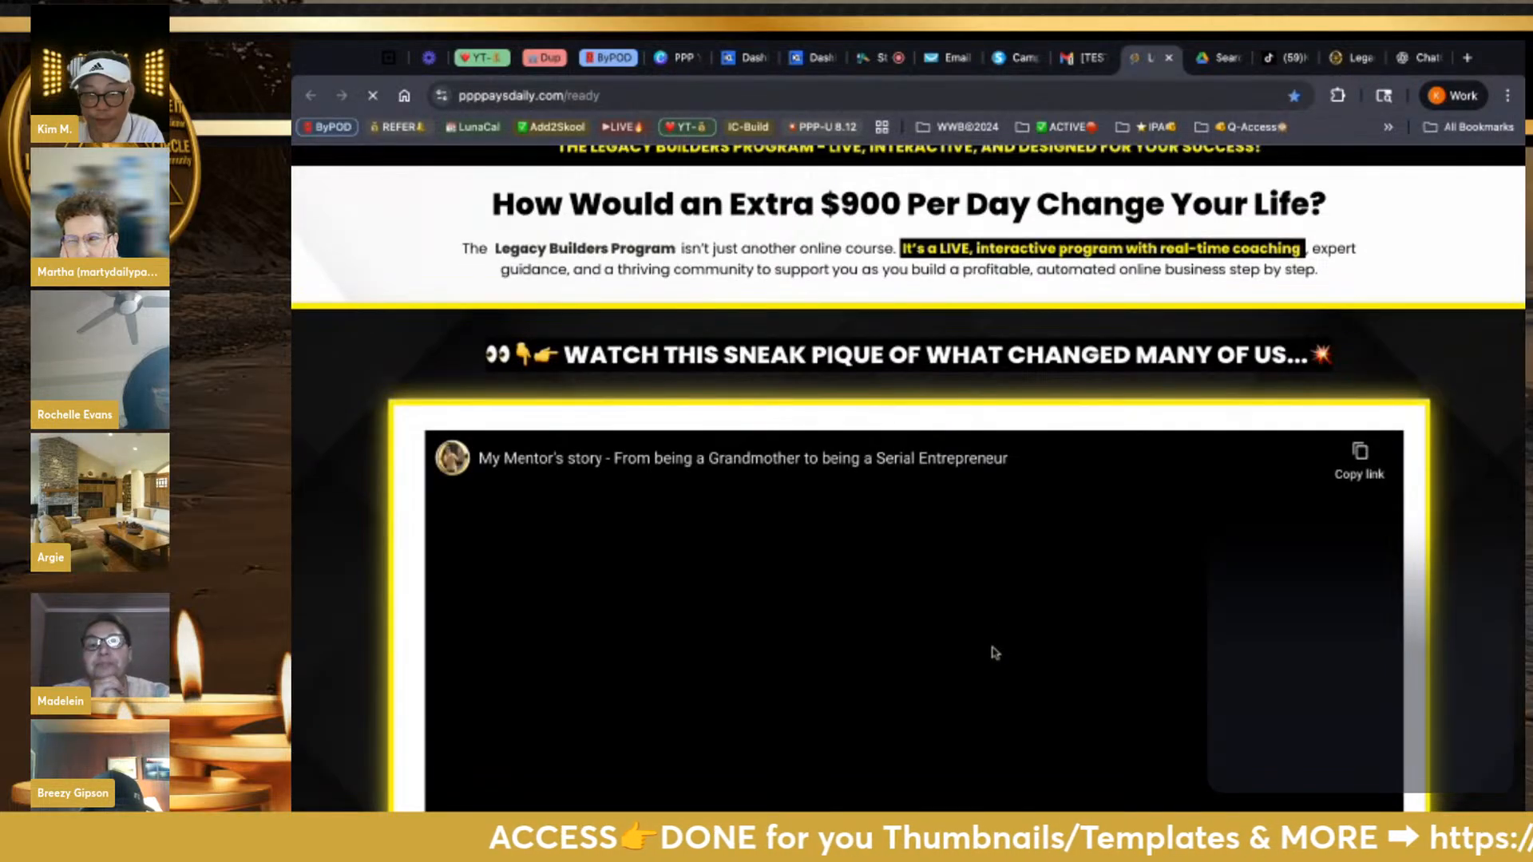
scroll(994, 653, down, 5)
scroll(908, 455, up, 6)
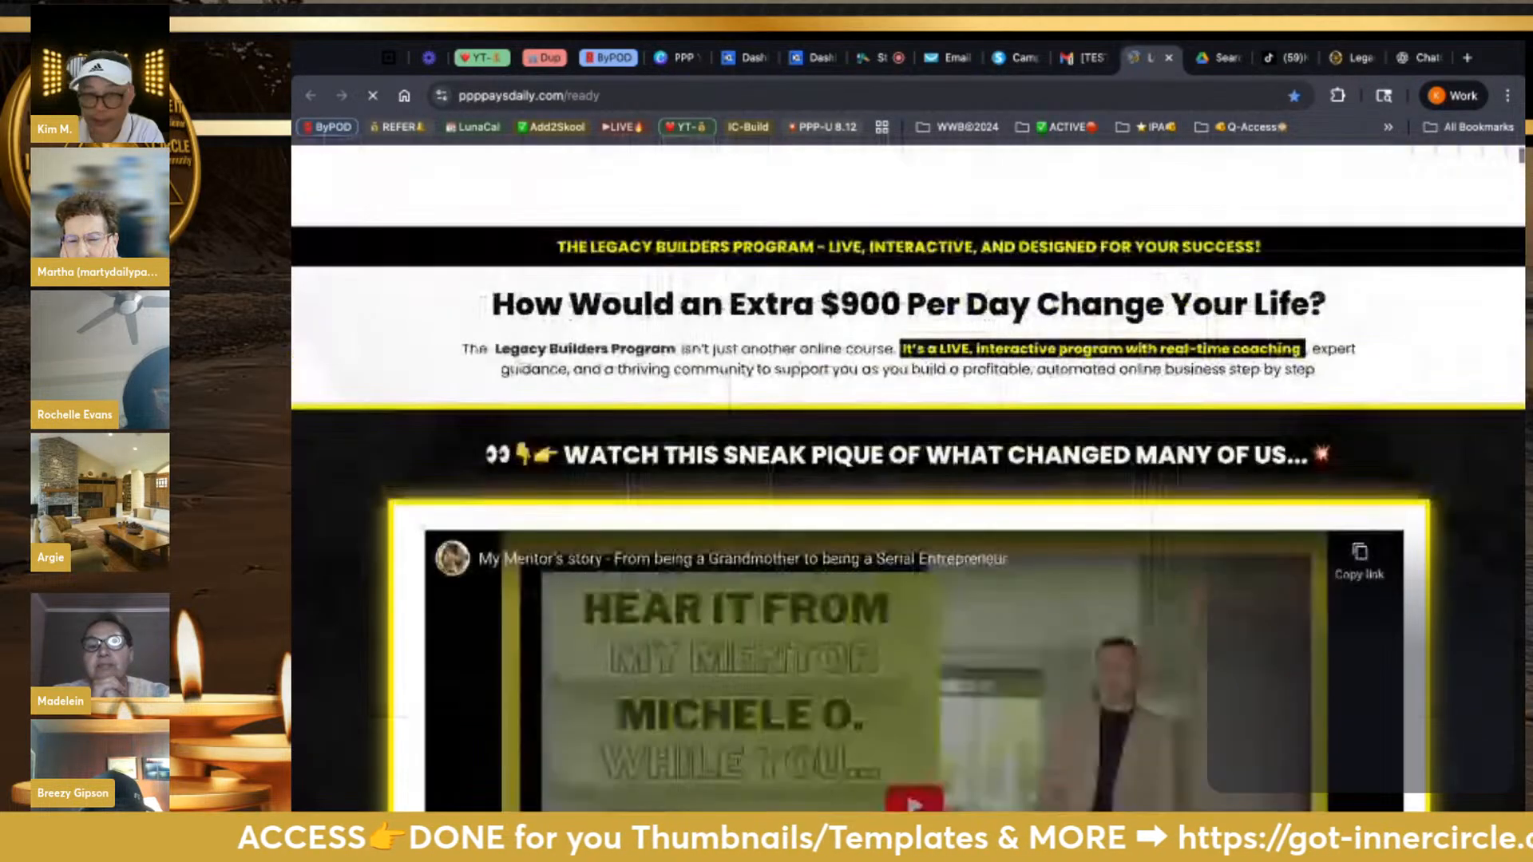
scroll(908, 479, down, 2)
scroll(908, 479, down, 10)
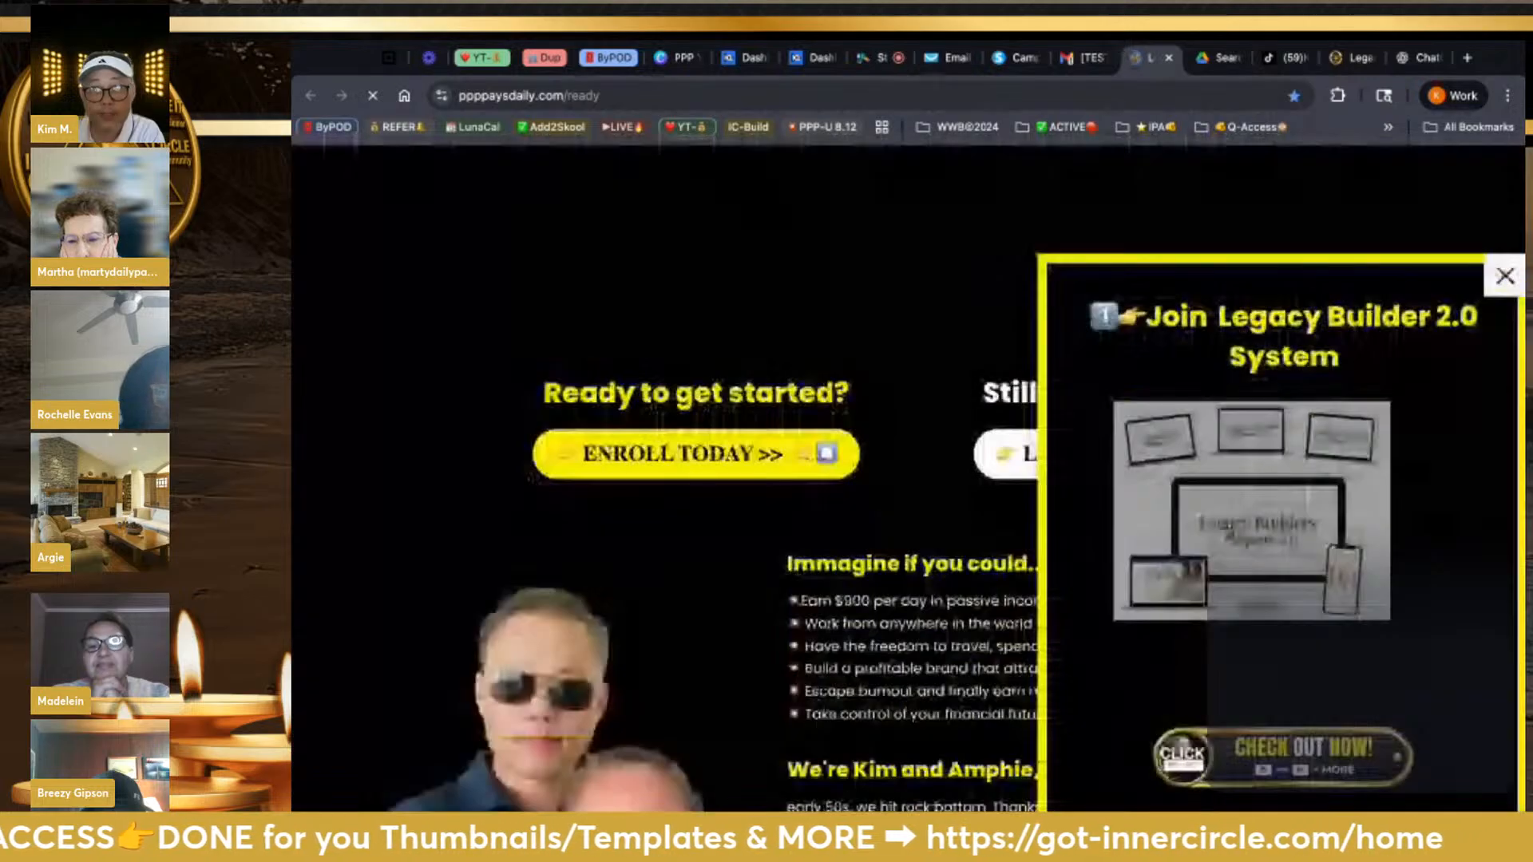
scroll(907, 479, up, 12)
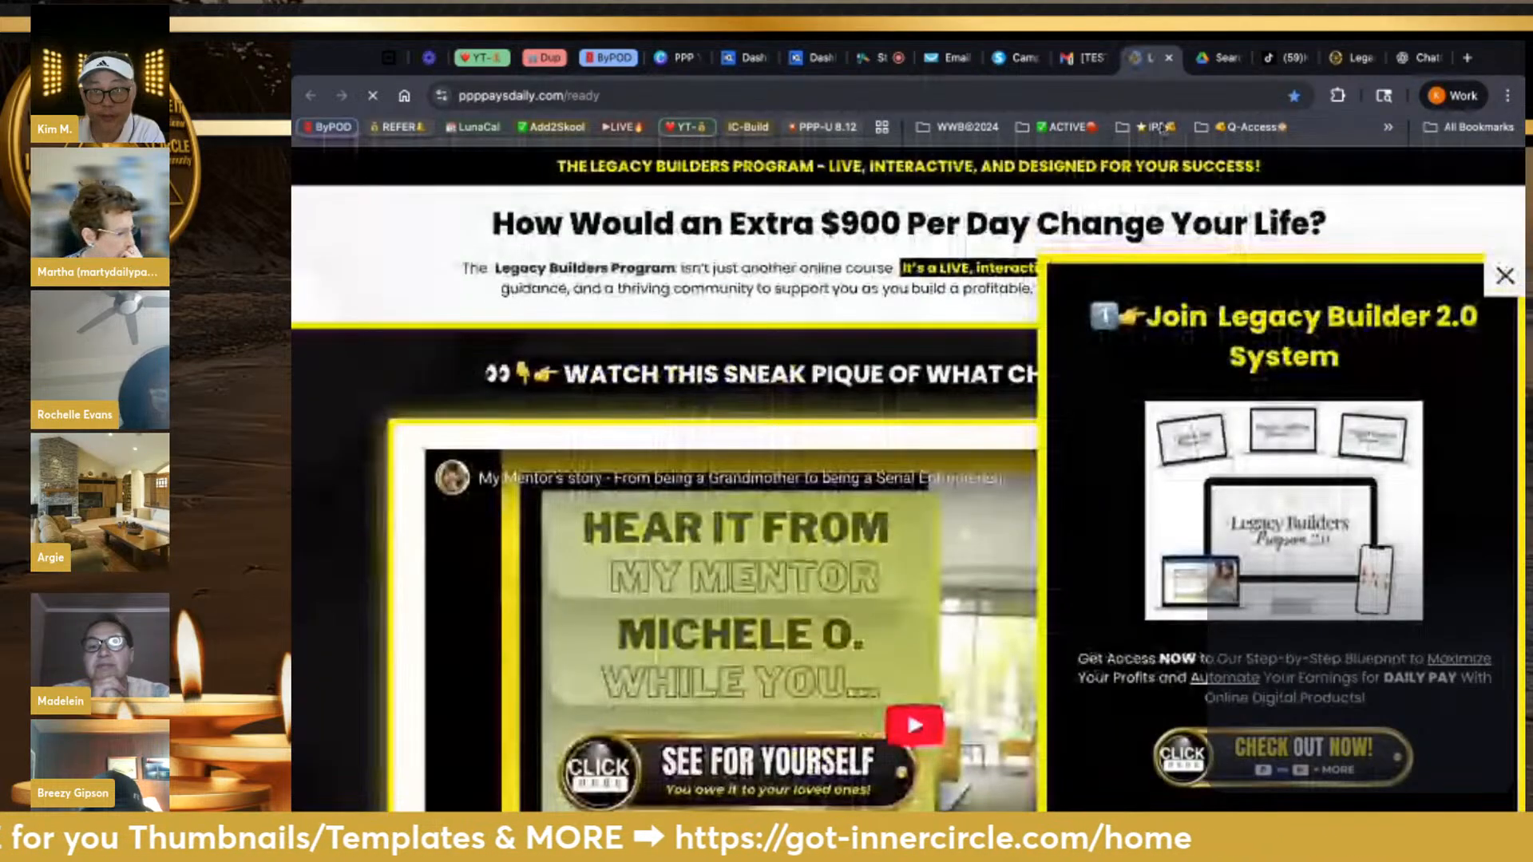
click(1085, 58)
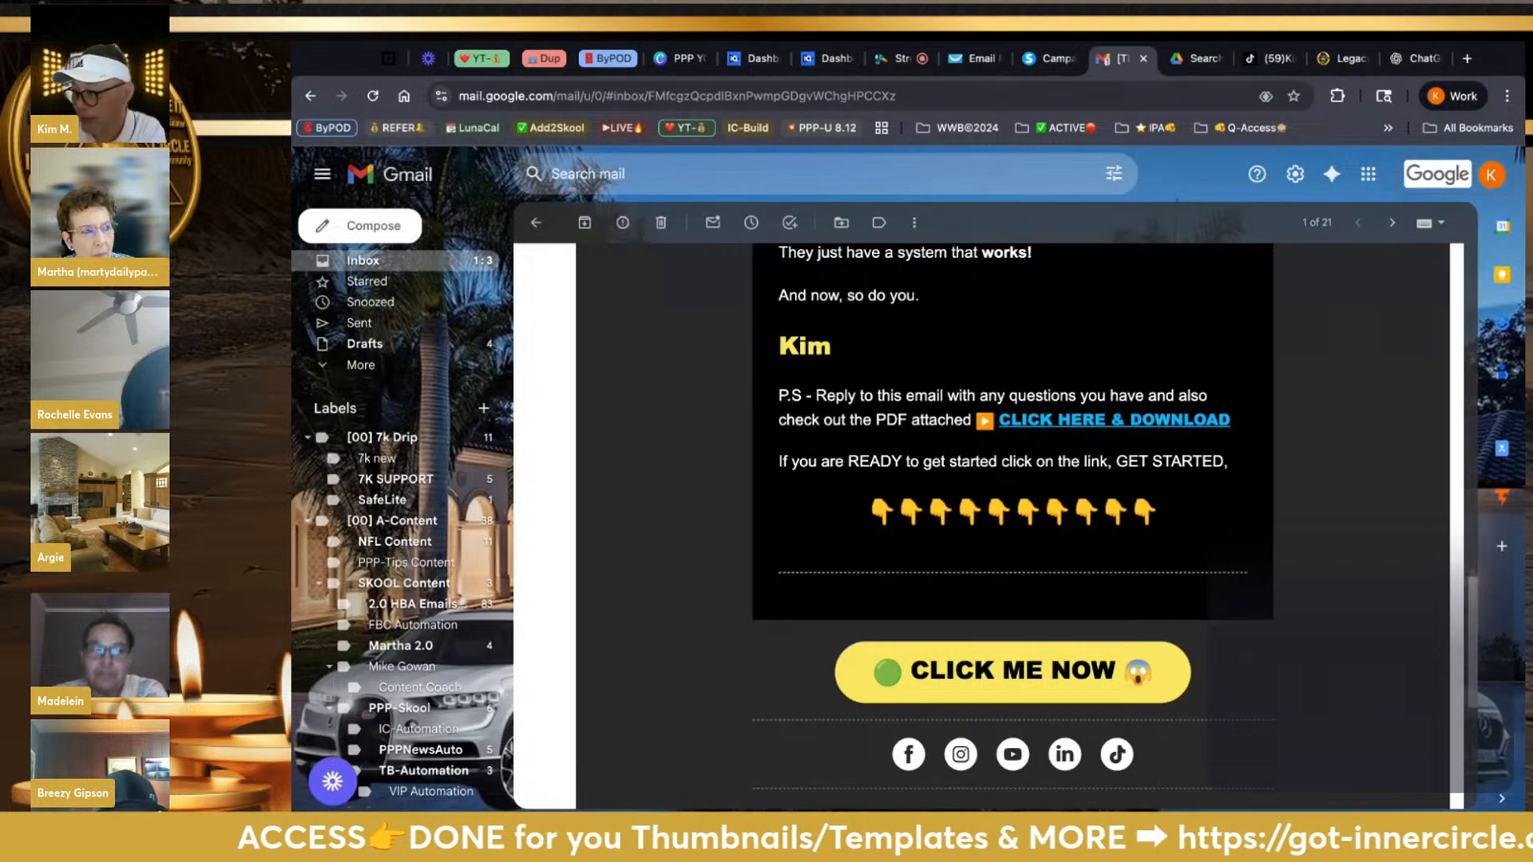
Save the Here's Your Blueprint autoresponder as an unpublished draft, then remove the StreamYard screen share
scroll(1013, 519, up, 6)
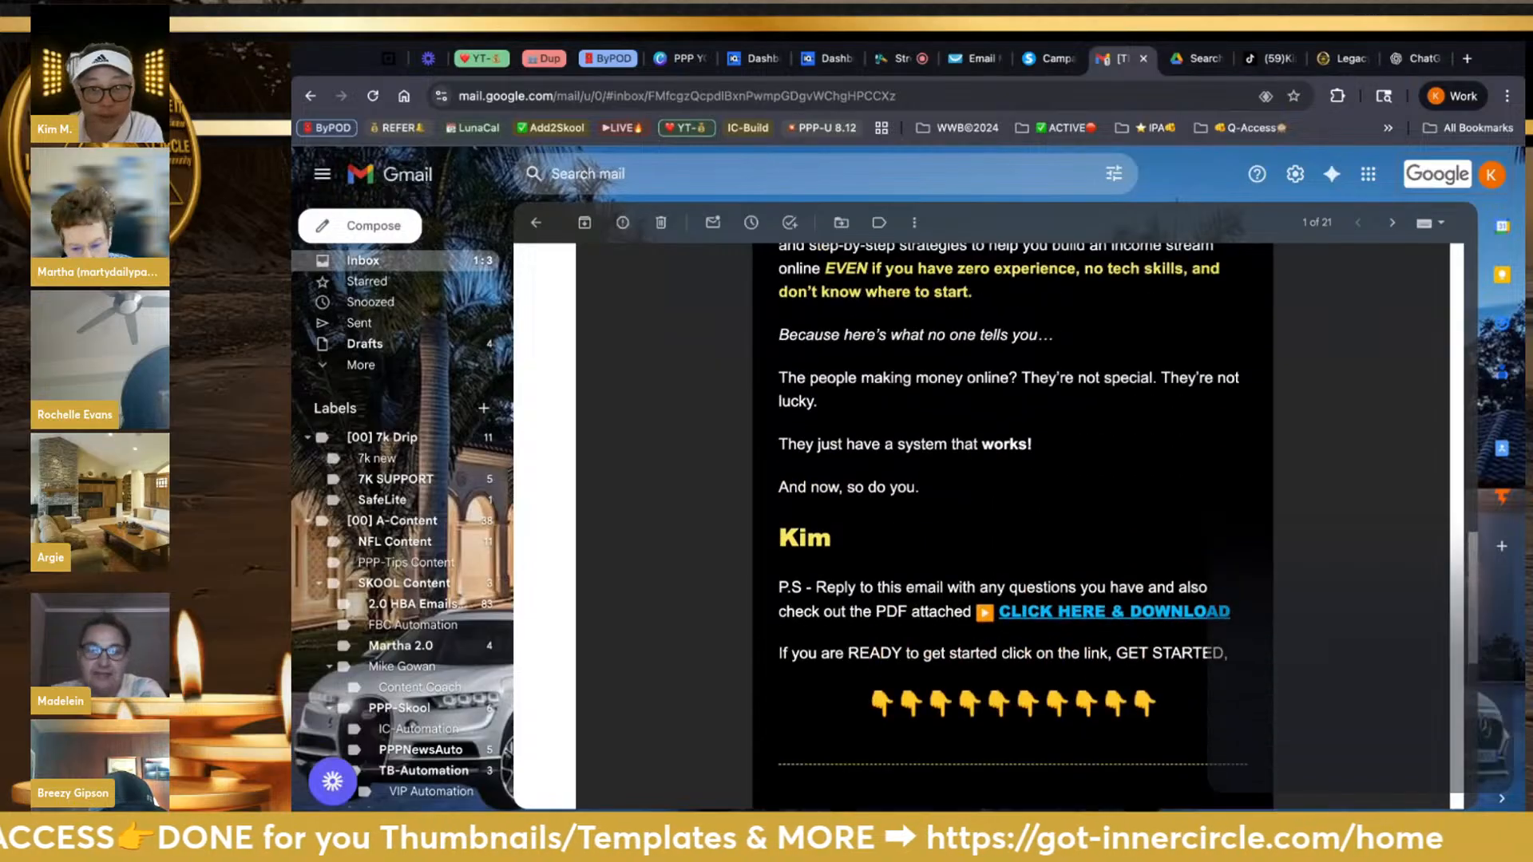
scroll(1013, 519, up, 8)
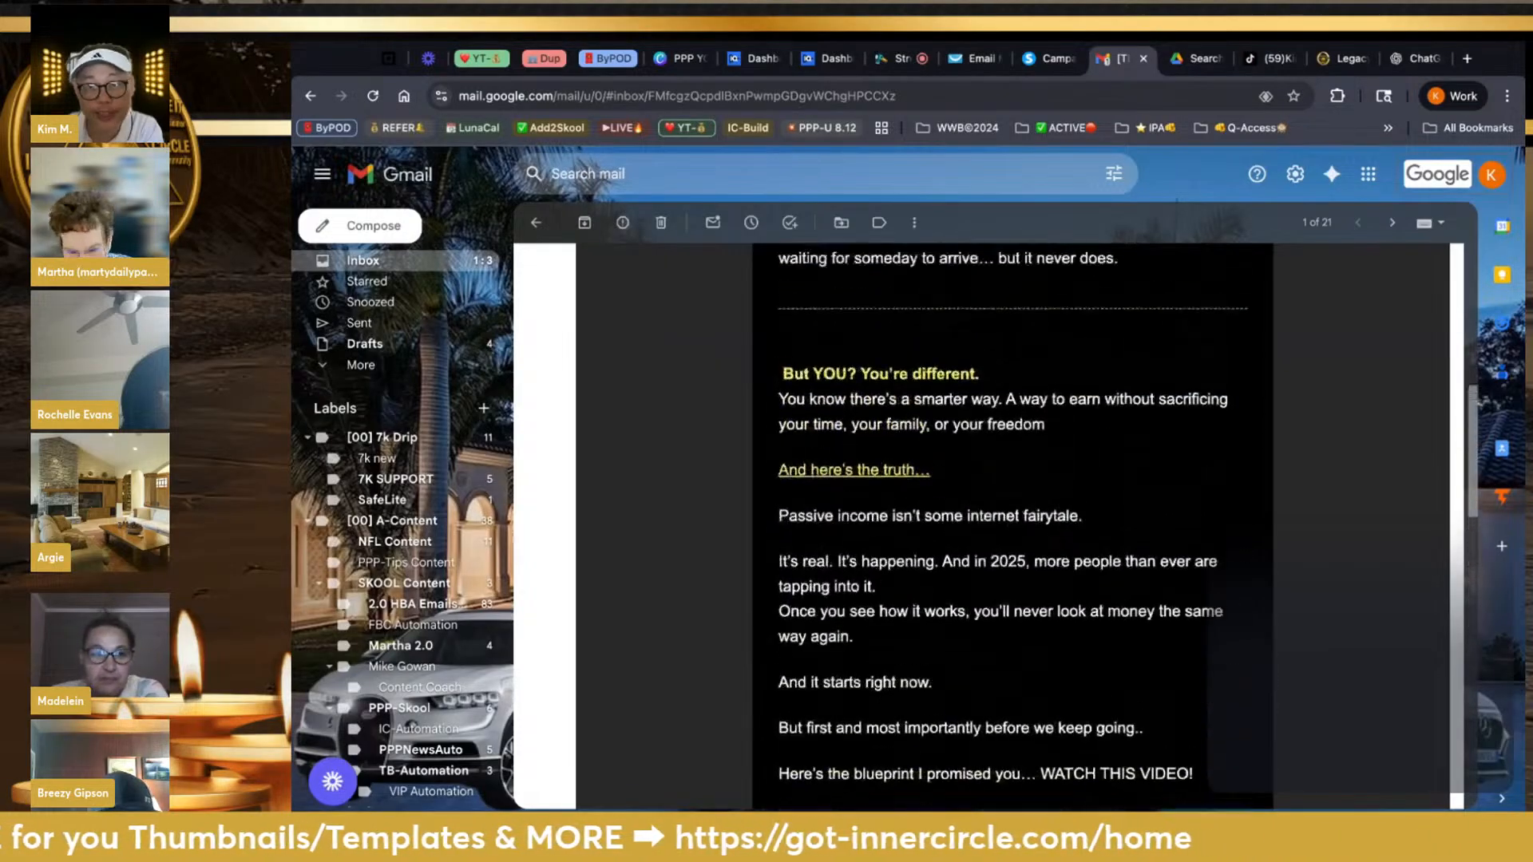
click(968, 59)
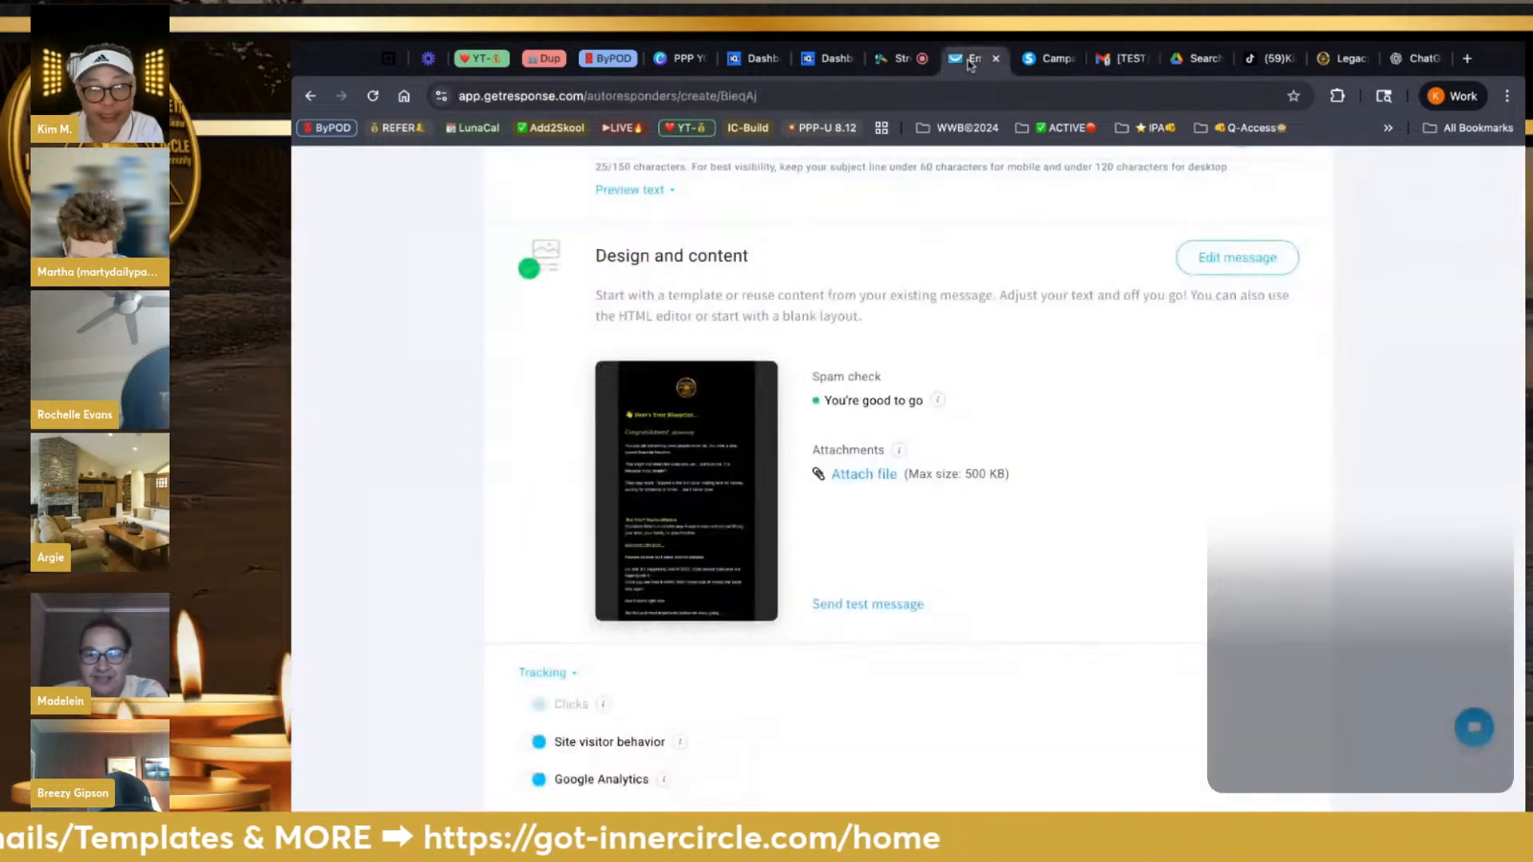
scroll(982, 332, up, 10)
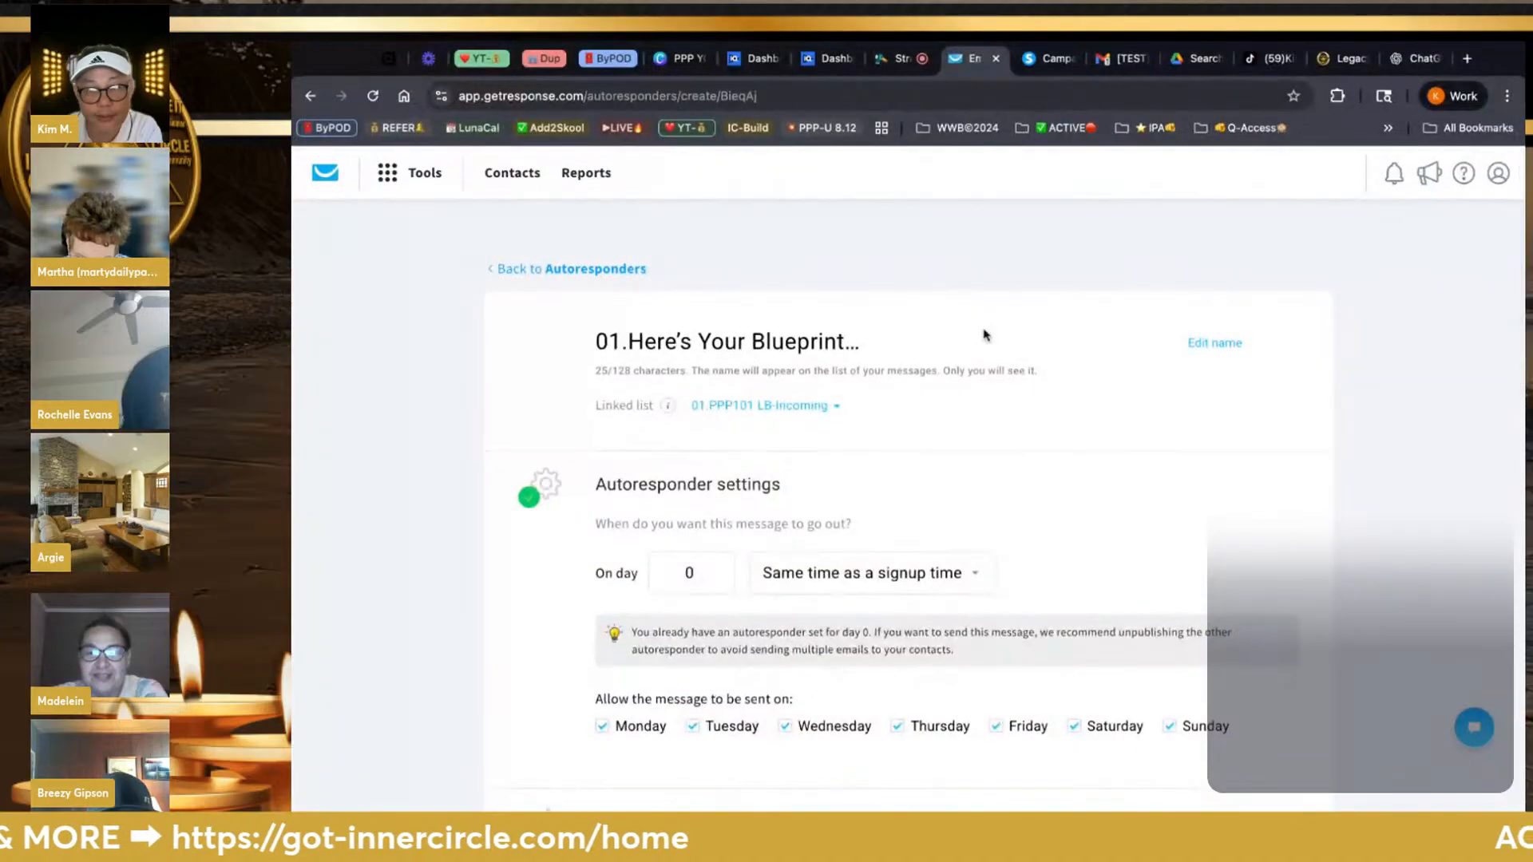
scroll(985, 332, down, 15)
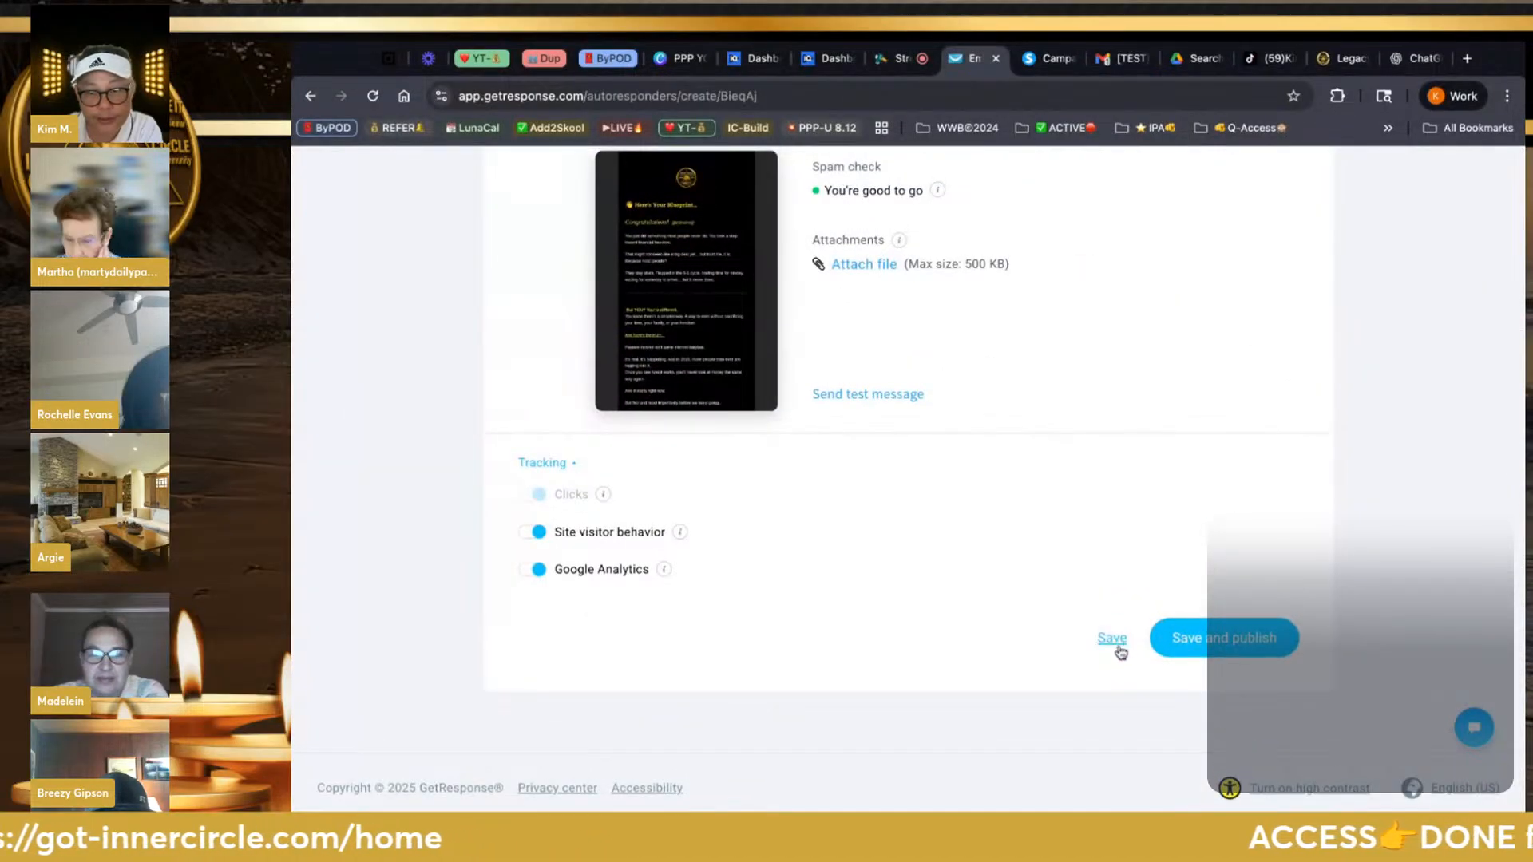
click(1113, 641)
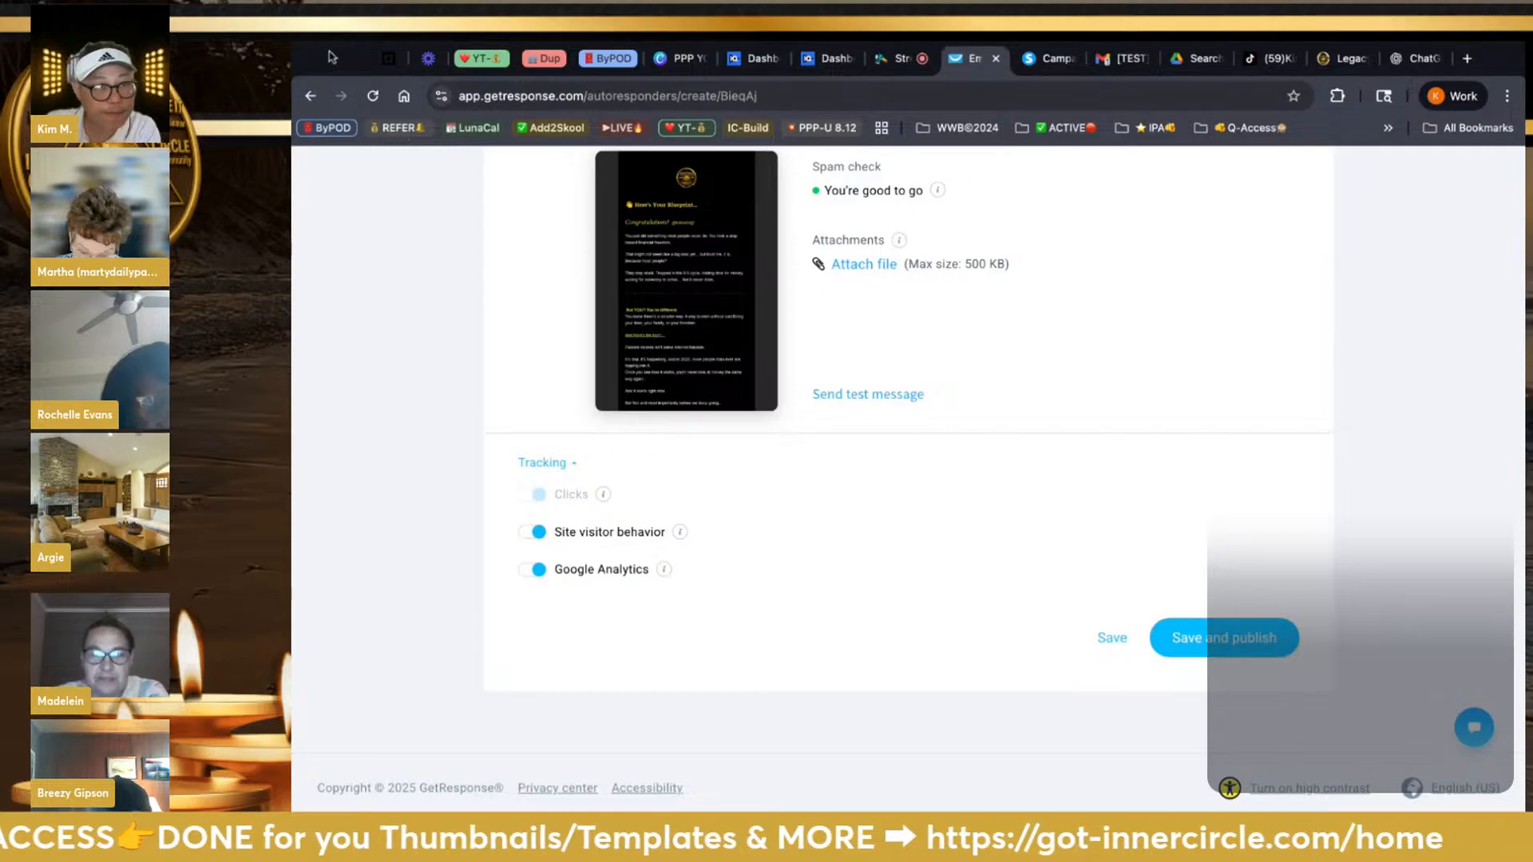
click(900, 61)
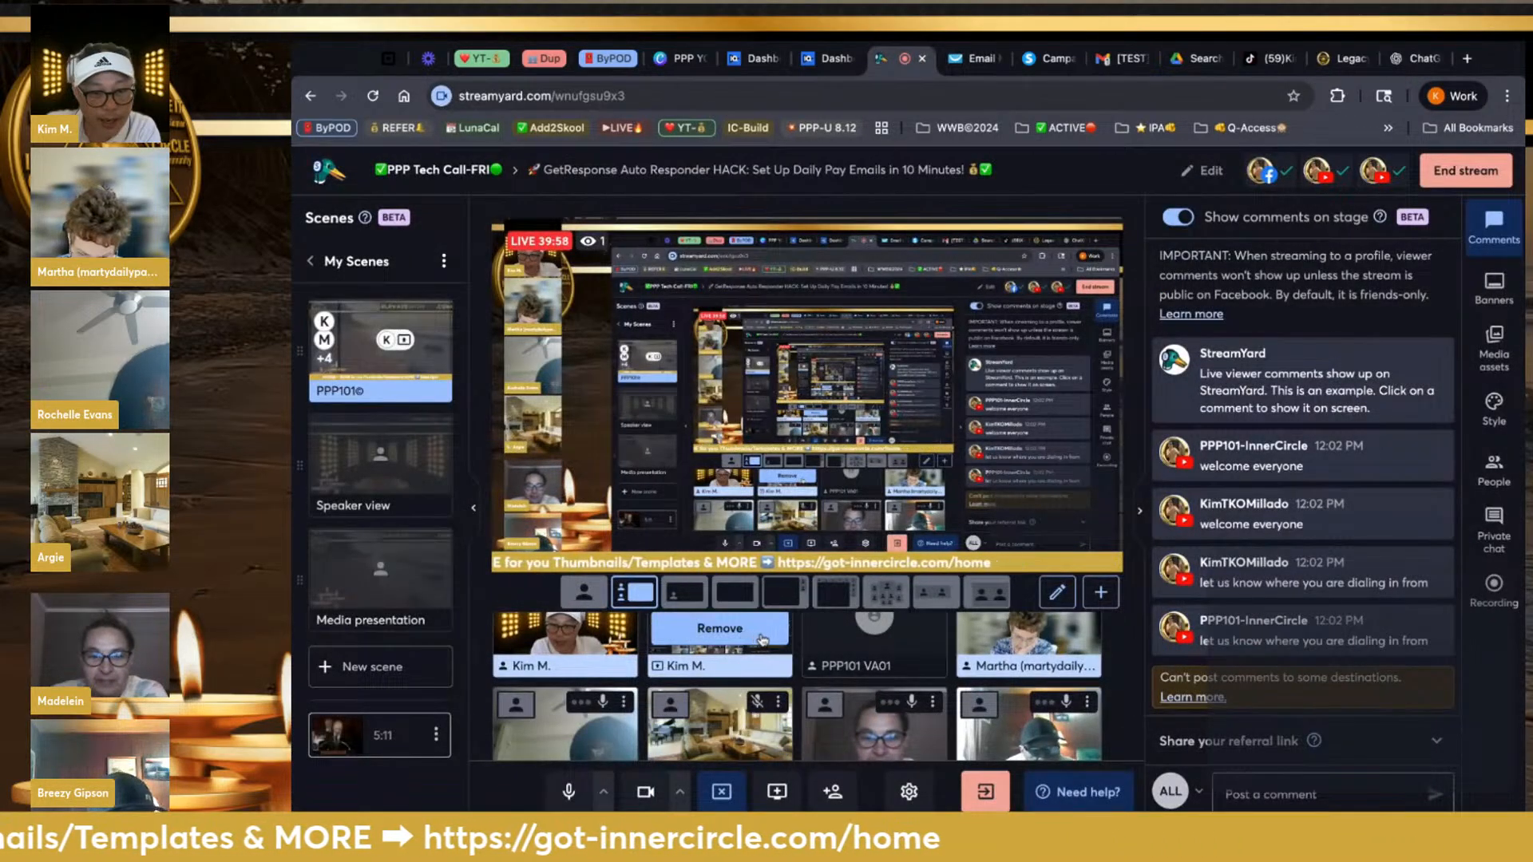
click(745, 631)
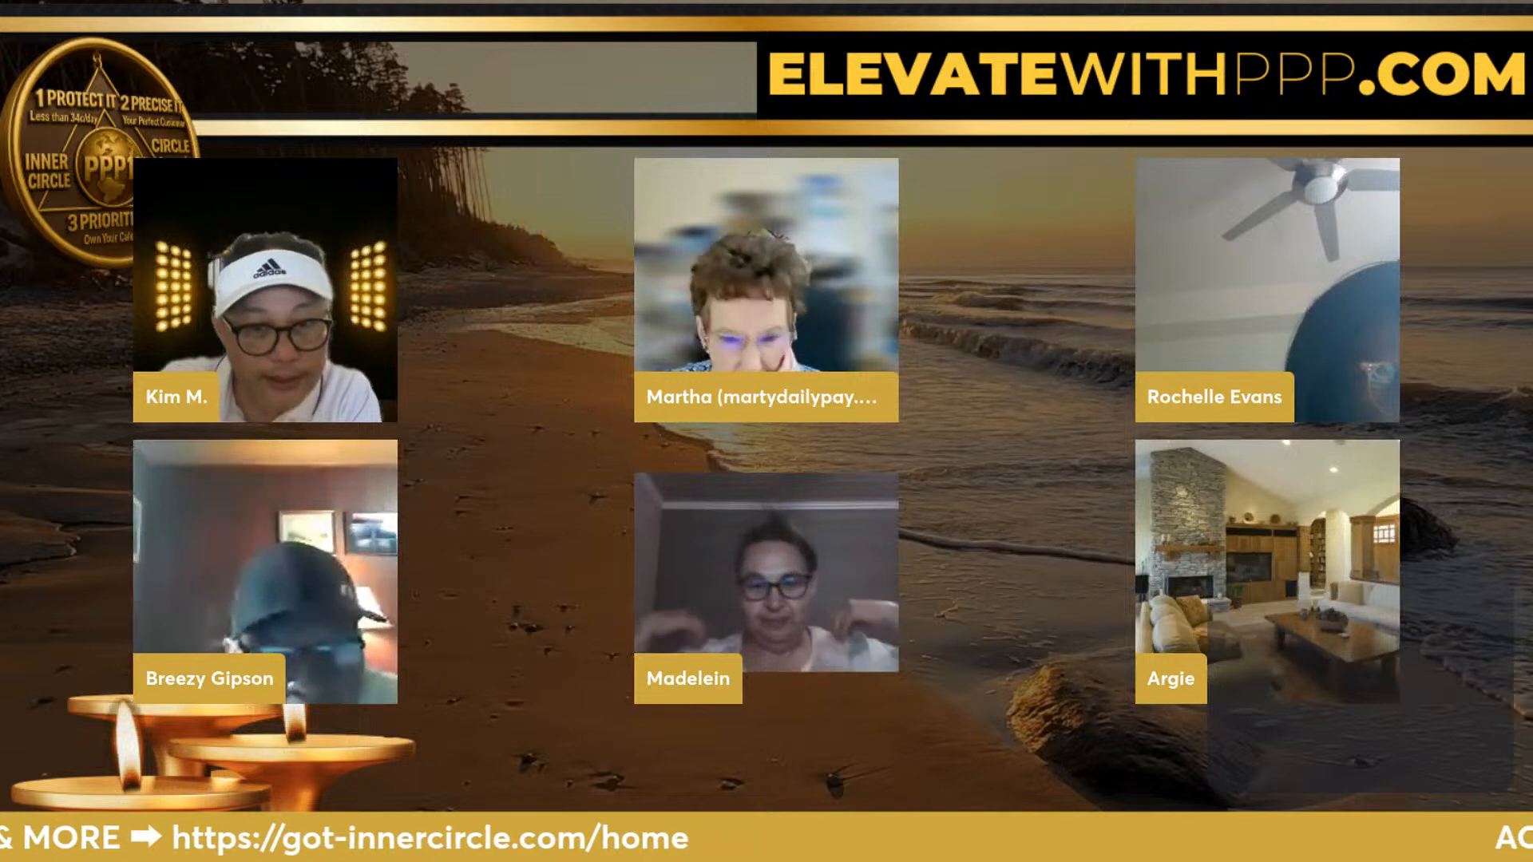